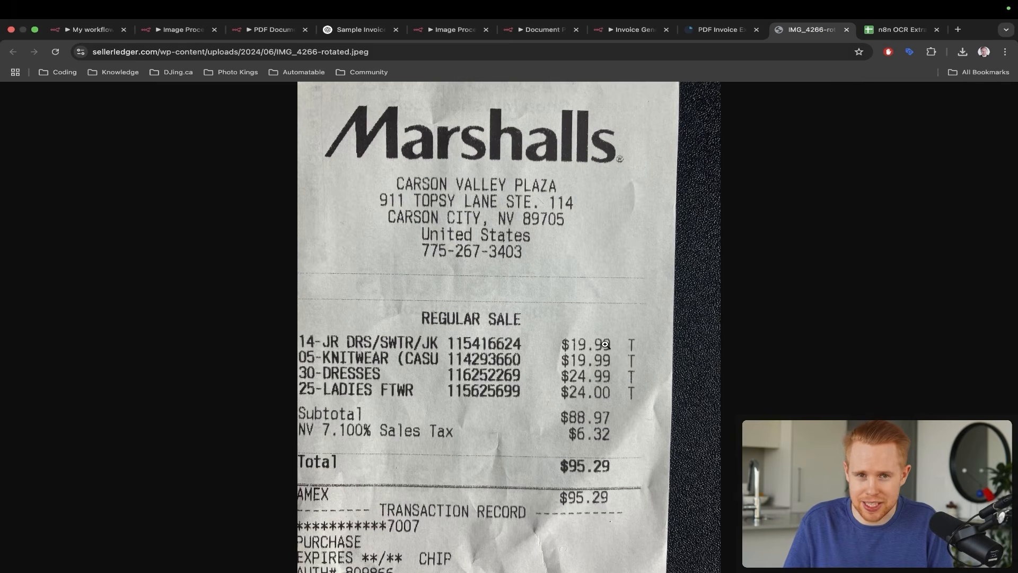
- Show the Web Design line on the sample PDF invoice, then the extracted rows in the n8n OCR Extraction sheet
{"action": "key", "text": "ctrl+shift+Tab"}
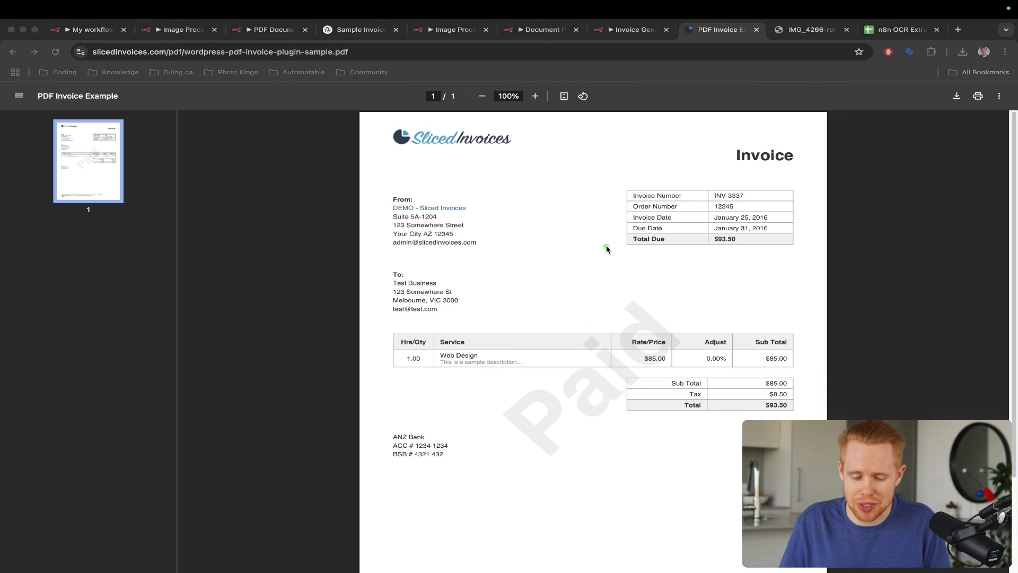
{"action": "left_click_drag", "start_coordinate": [607, 250], "coordinate": [484, 334]}
{"action": "key", "text": "ctrl+Tab"}
{"action": "key", "text": "ctrl+Tab"}
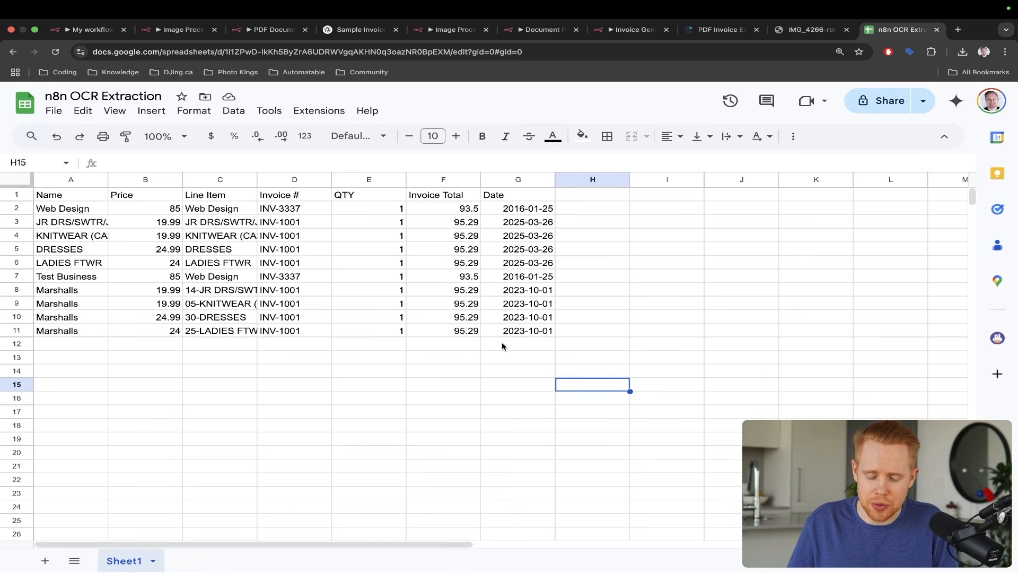
{"action": "left_click_drag", "start_coordinate": [720, 235], "coordinate": [612, 228]}
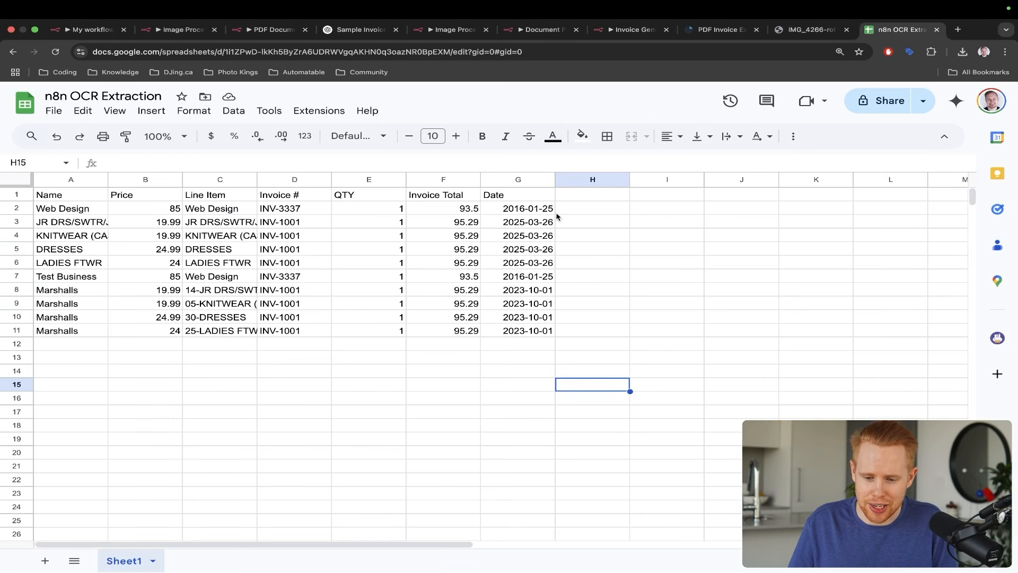
- In Invoice Generator, point out the AI Agent, Telegram Trigger and Document processing tool nodes
{"action": "left_click", "coordinate": [626, 29]}
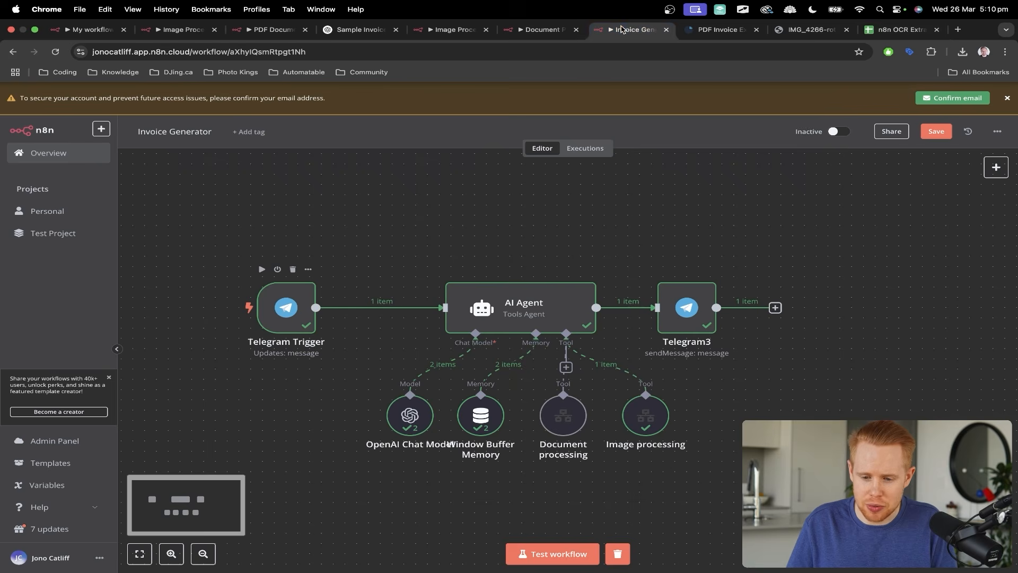
{"action": "left_click_drag", "start_coordinate": [499, 194], "coordinate": [501, 307]}
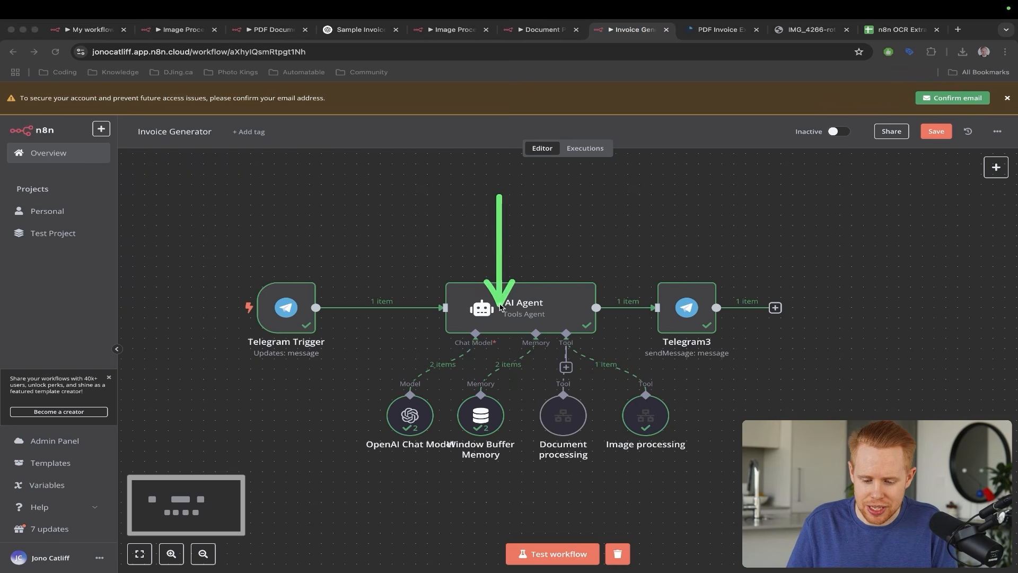
{"action": "mouse_move", "coordinate": [474, 207]}
{"action": "left_mouse_down"}
{"action": "mouse_move", "coordinate": [352, 236]}
{"action": "mouse_move", "coordinate": [280, 292]}
{"action": "left_mouse_up"}
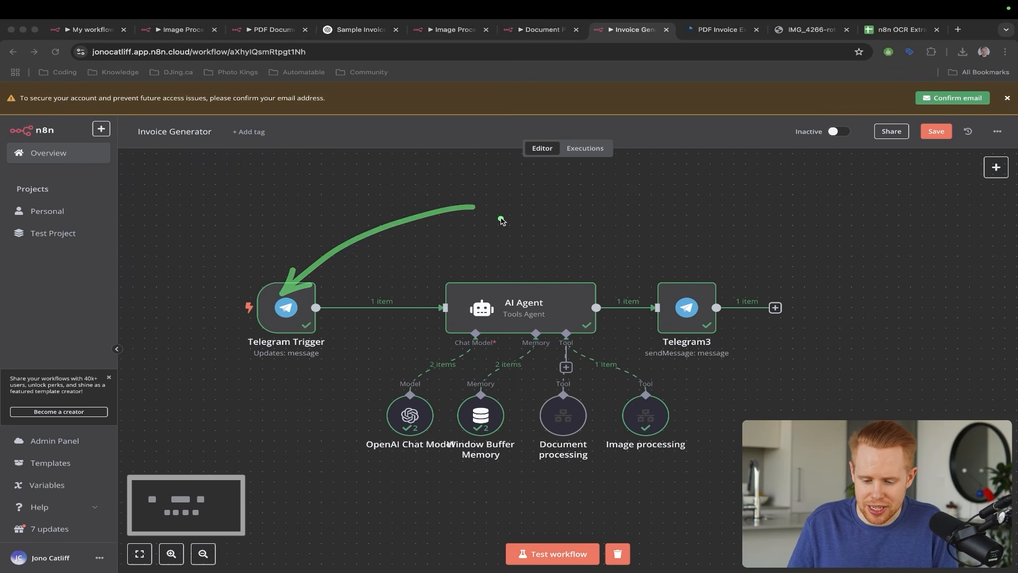
{"action": "mouse_move", "coordinate": [501, 218]}
{"action": "left_mouse_down"}
{"action": "mouse_move", "coordinate": [500, 313]}
{"action": "mouse_move", "coordinate": [544, 392]}
{"action": "left_mouse_up"}
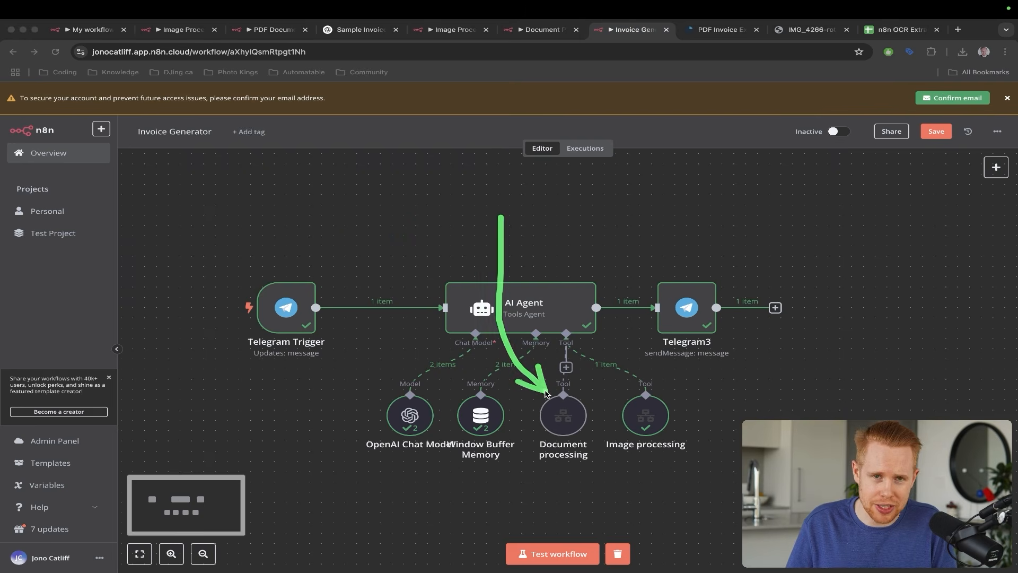
- Point out the Image processing tool and view its Image Processing sub-workflow, then the sheet
{"action": "mouse_move", "coordinate": [562, 245]}
{"action": "left_mouse_down"}
{"action": "mouse_move", "coordinate": [659, 354]}
{"action": "mouse_move", "coordinate": [652, 386]}
{"action": "left_mouse_up"}
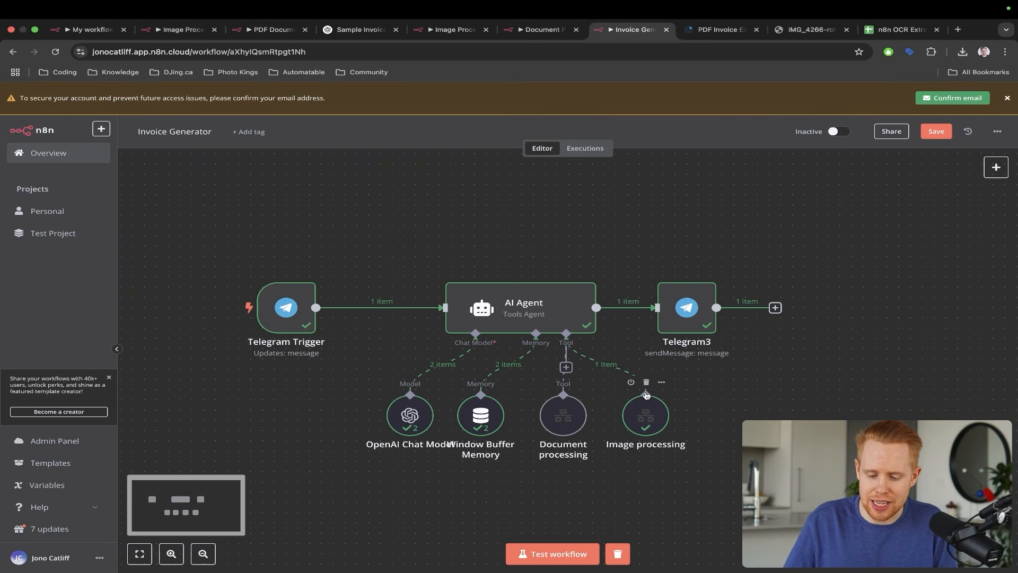
{"action": "key", "text": "ctrl+shift+Tab"}
{"action": "key", "text": "ctrl+shift+Tab"}
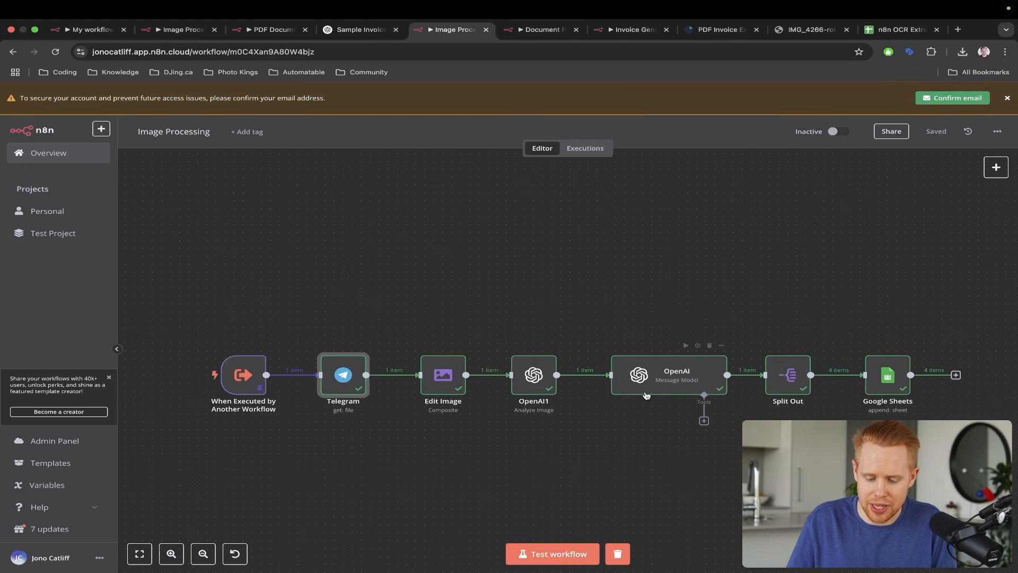
{"action": "key", "text": "super+9"}
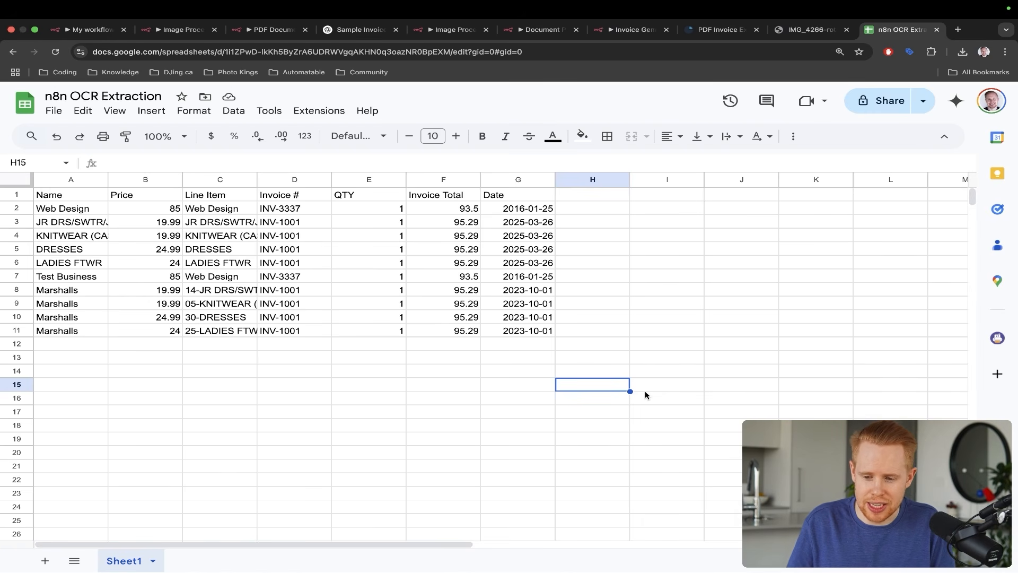
- Attach the sample PDF invoice file in the Telegram bot chat
{"action": "key", "text": "super+Tab"}
{"action": "left_click", "coordinate": [57, 560]}
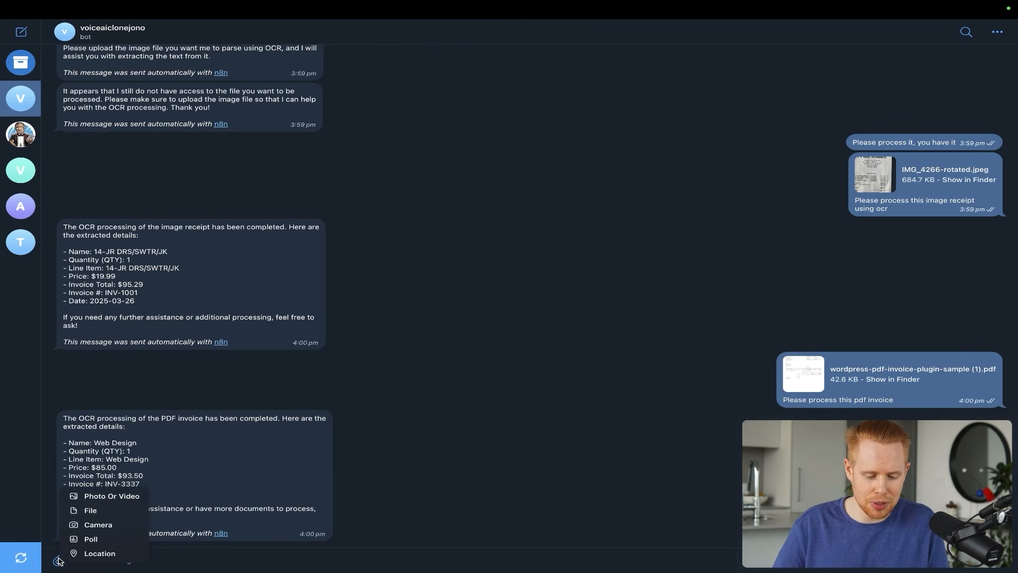
{"action": "left_click", "coordinate": [100, 512]}
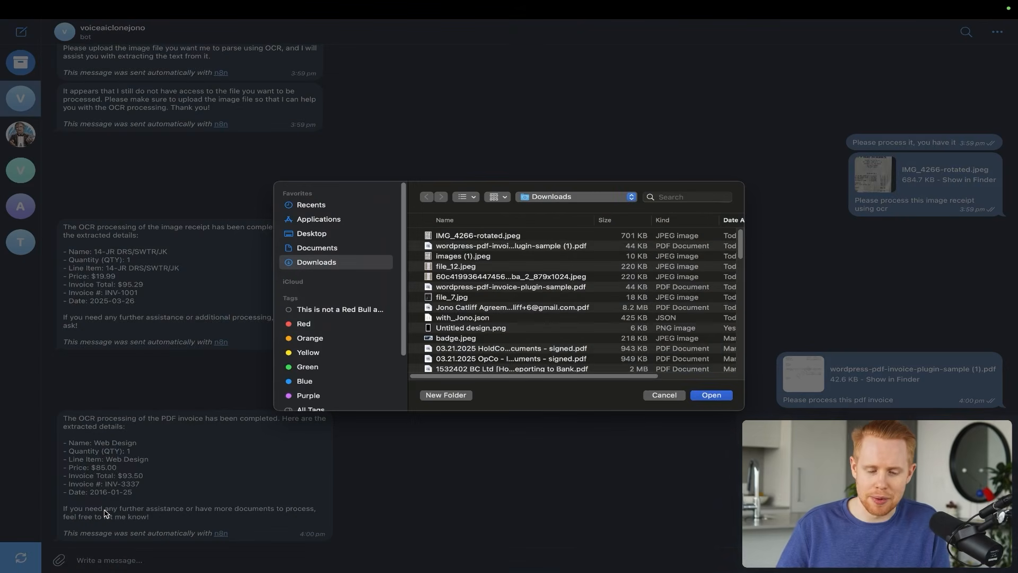
{"action": "double_click", "coordinate": [476, 246]}
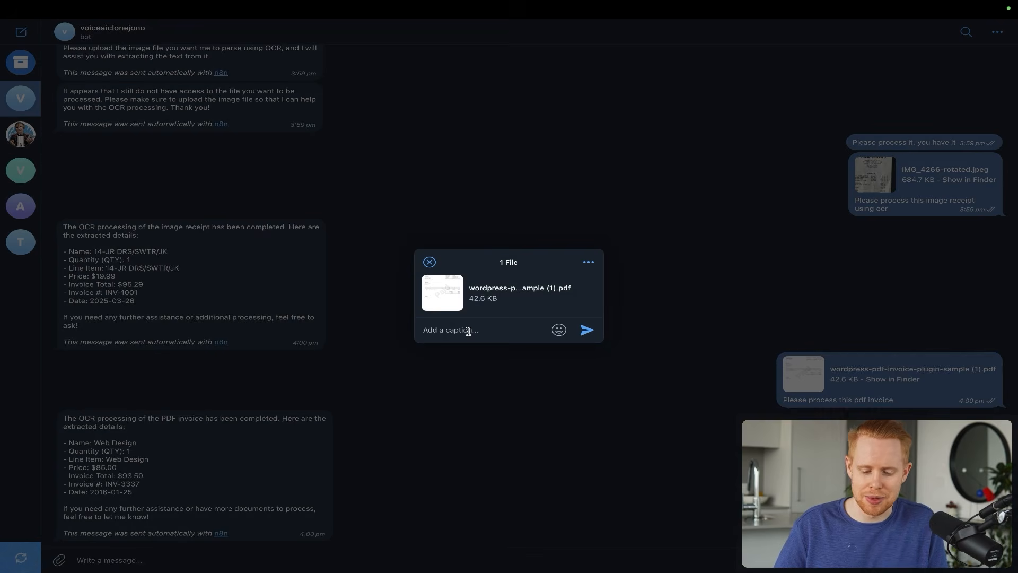
- Send it captioned 'Please process this pdf document' and return to the Invoice Generator workflow
{"action": "type", "text": "Please process"}
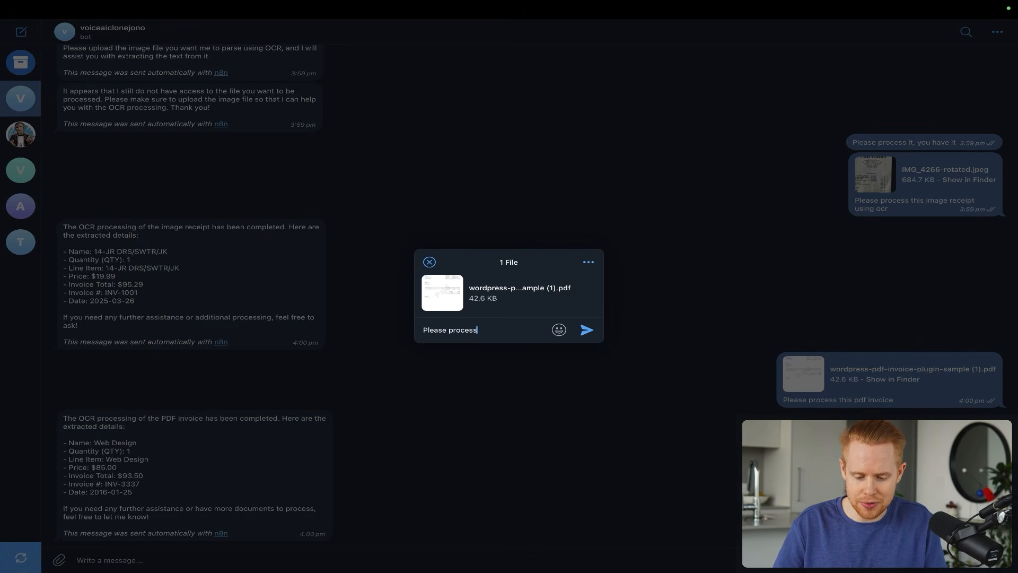
{"action": "type", "text": " this "}
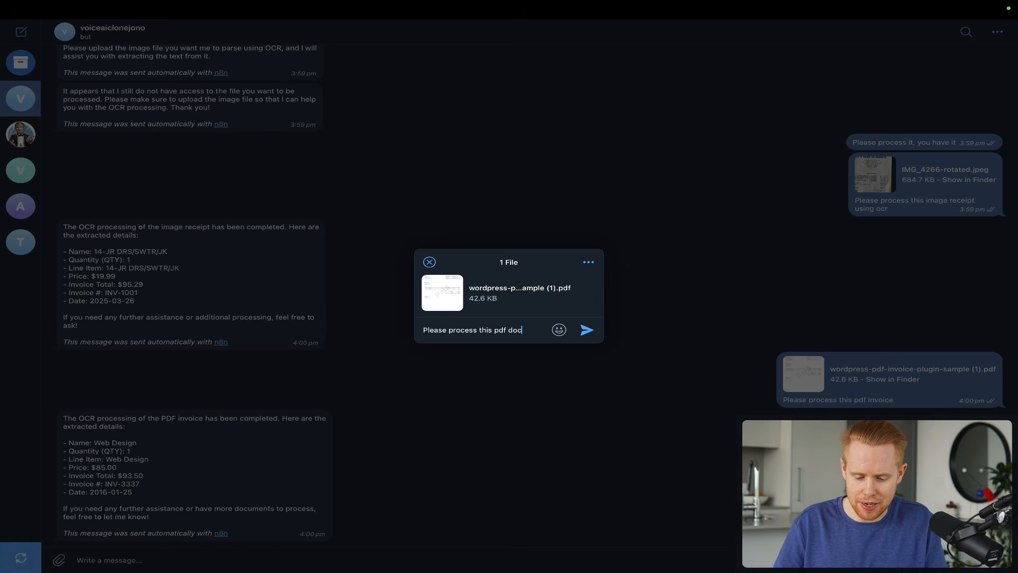
{"action": "type", "text": "pdf document"}
{"action": "key", "text": "Return"}
{"action": "key", "text": "super+Tab"}
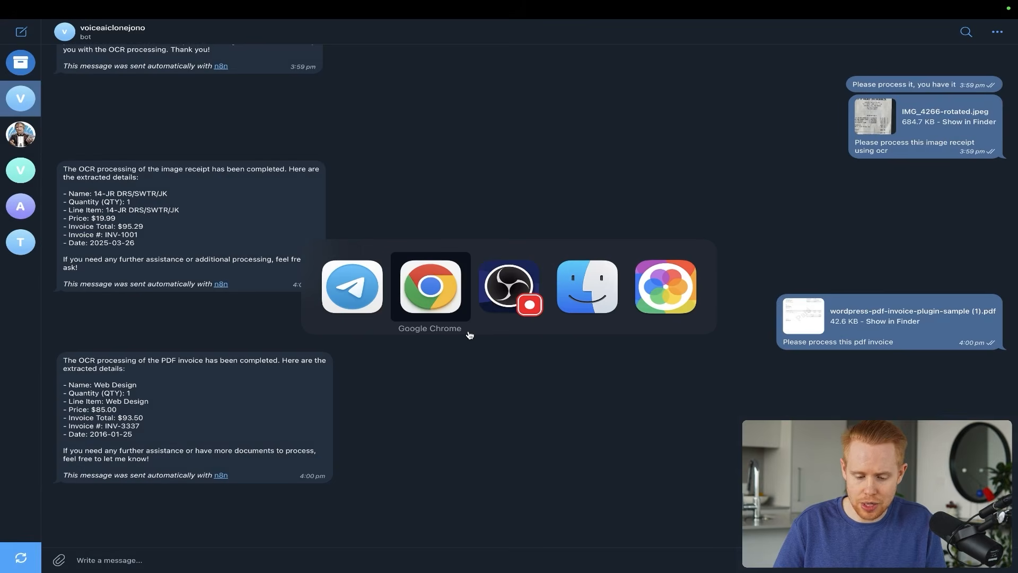
{"action": "key", "text": "super+1"}
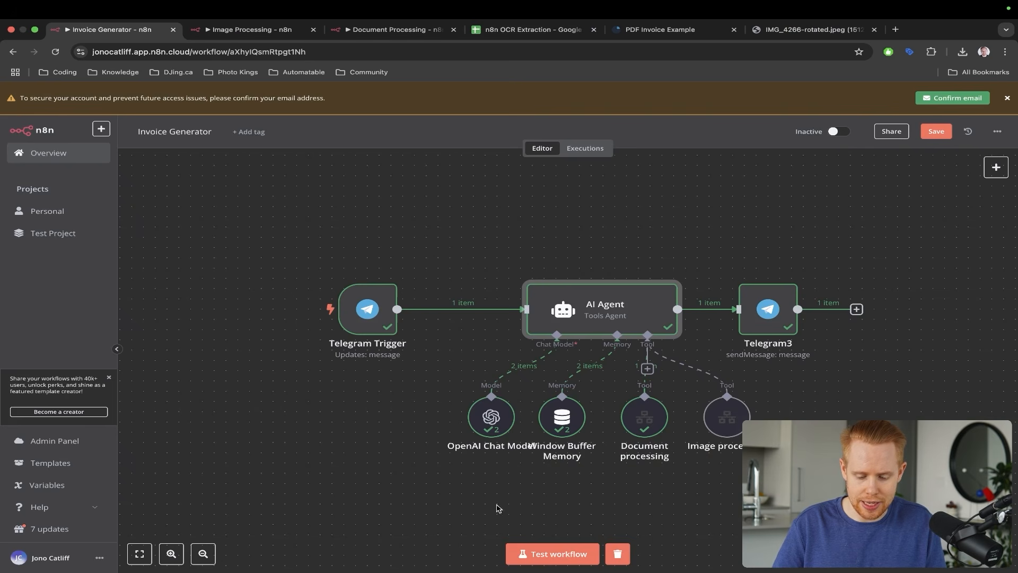
- Test-run Invoice Generator as the Telegram Trigger receives the PDF and the AI Agent processes it
{"action": "left_click", "coordinate": [534, 553]}
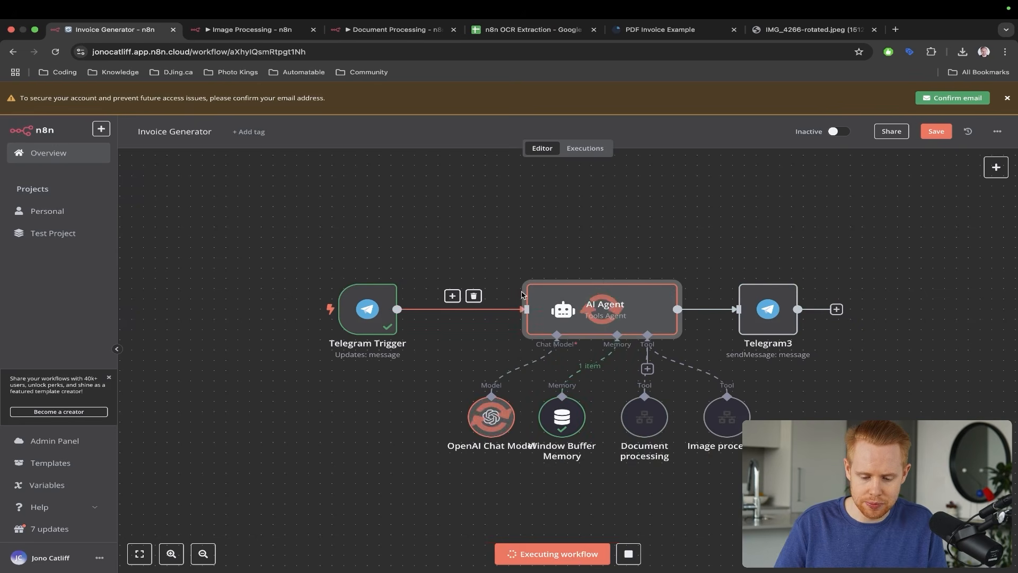
{"action": "left_click_drag", "start_coordinate": [412, 177], "coordinate": [365, 254]}
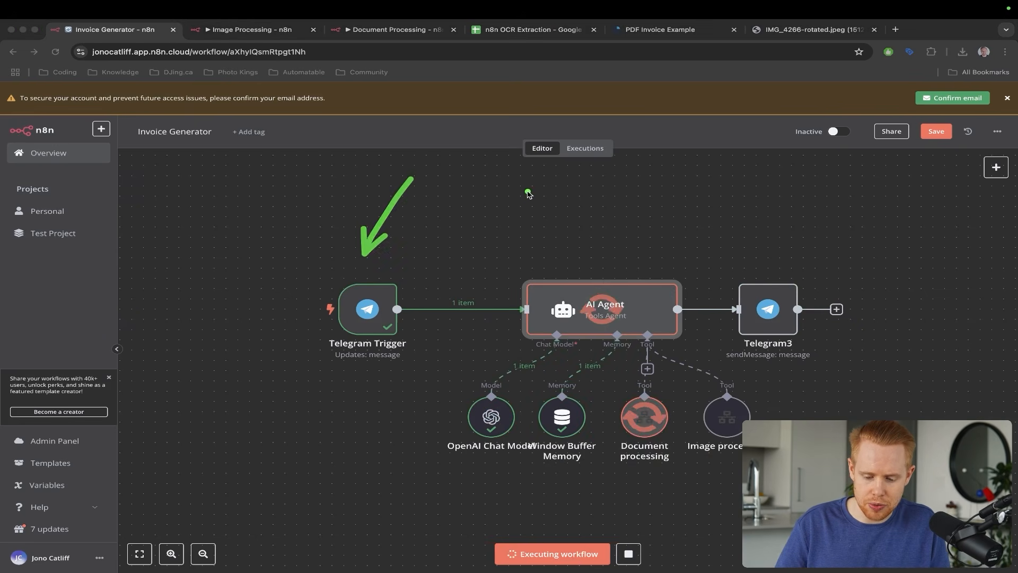
{"action": "left_click_drag", "start_coordinate": [528, 192], "coordinate": [625, 392]}
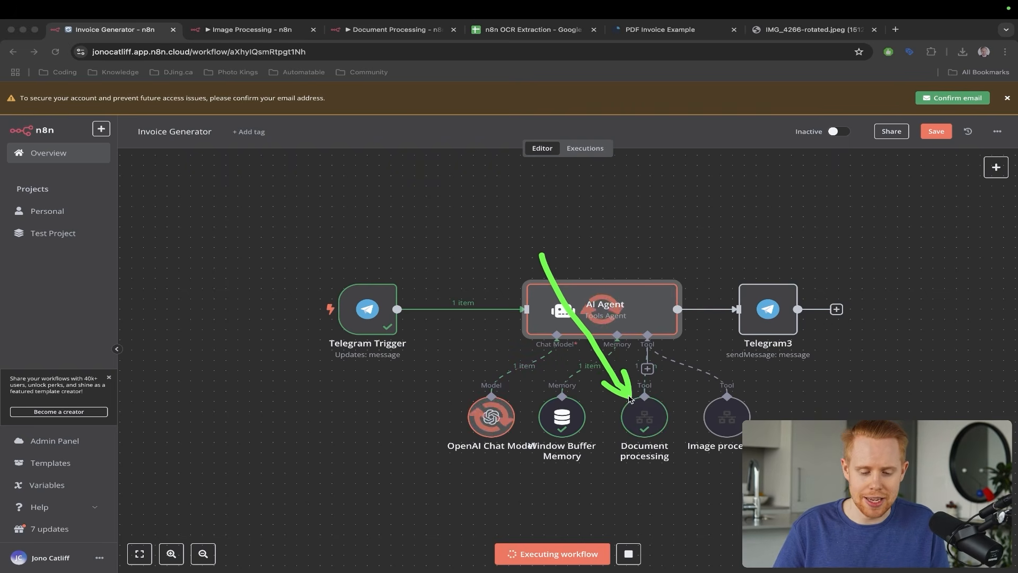
- Inspect row 2's QTY, Line Item and empty trailing columns in the sheet, then go to Telegram
{"action": "key", "text": "super+4"}
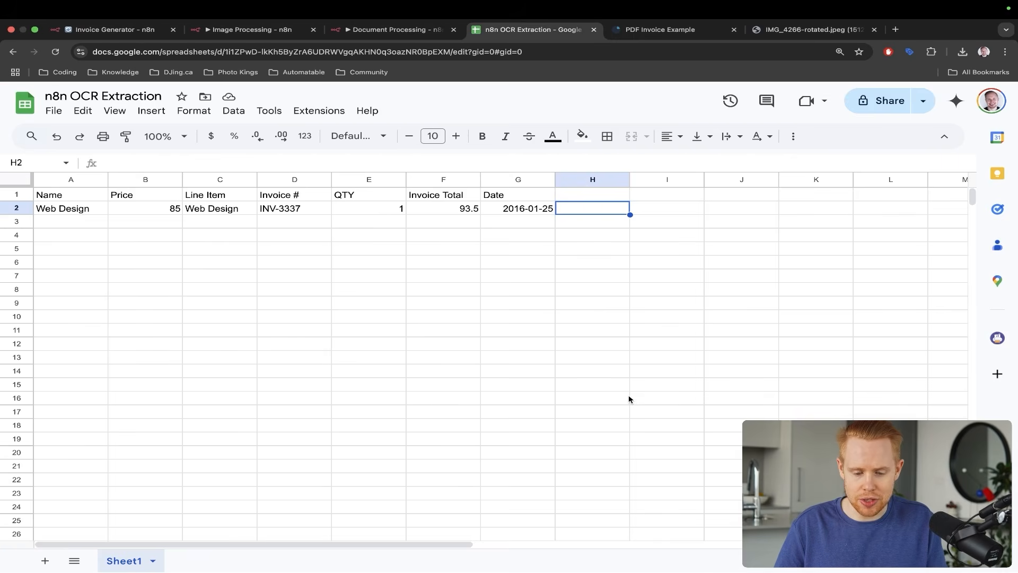
{"action": "left_click_drag", "start_coordinate": [640, 247], "coordinate": [643, 249]}
{"action": "mouse_move", "coordinate": [653, 317]}
{"action": "left_mouse_down"}
{"action": "mouse_move", "coordinate": [408, 256]}
{"action": "mouse_move", "coordinate": [375, 225]}
{"action": "left_mouse_up"}
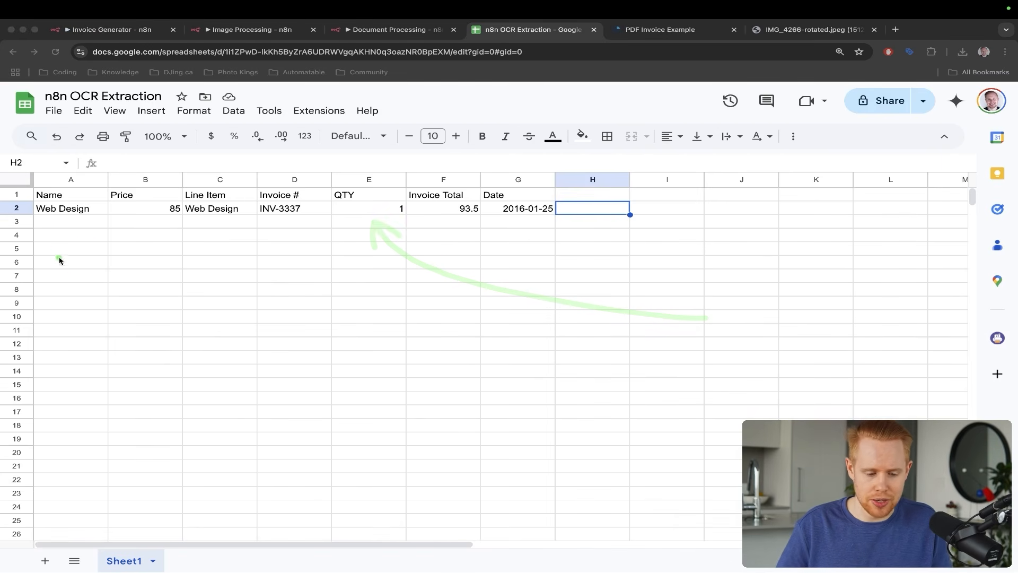
{"action": "key", "text": "ctrl+s"}
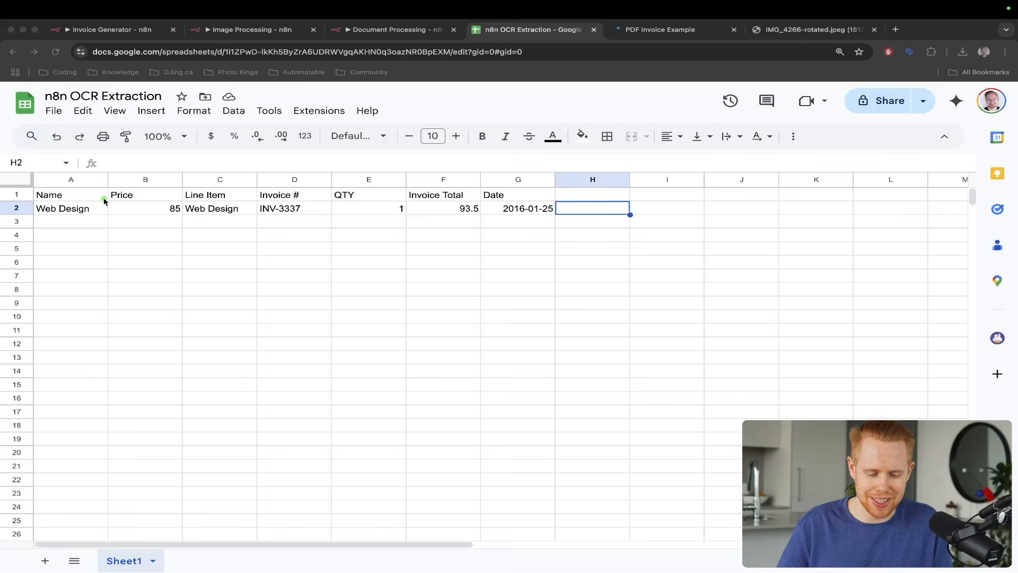
{"action": "key", "text": "ctrl+s"}
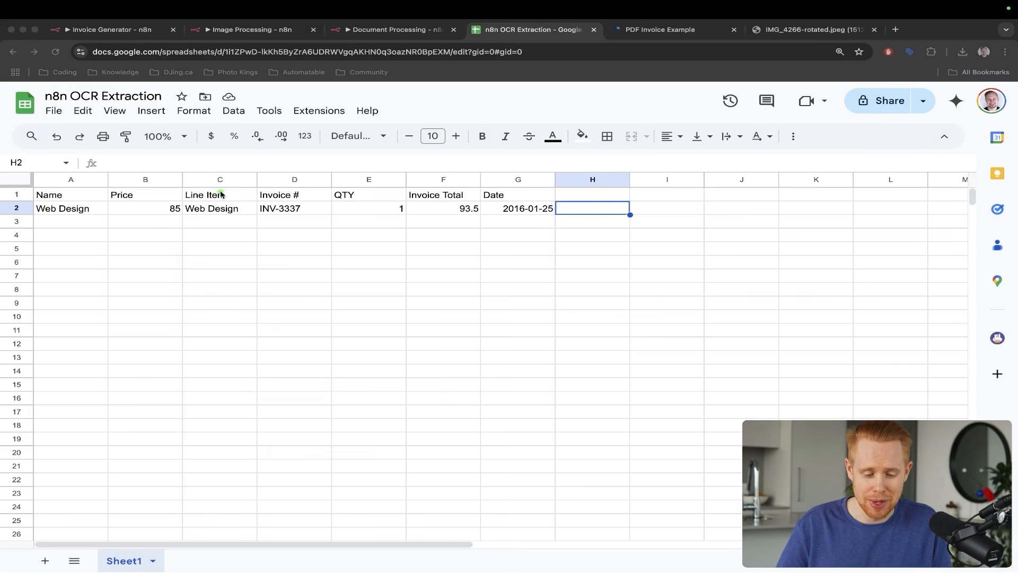
{"action": "left_click_drag", "start_coordinate": [251, 160], "coordinate": [232, 198]}
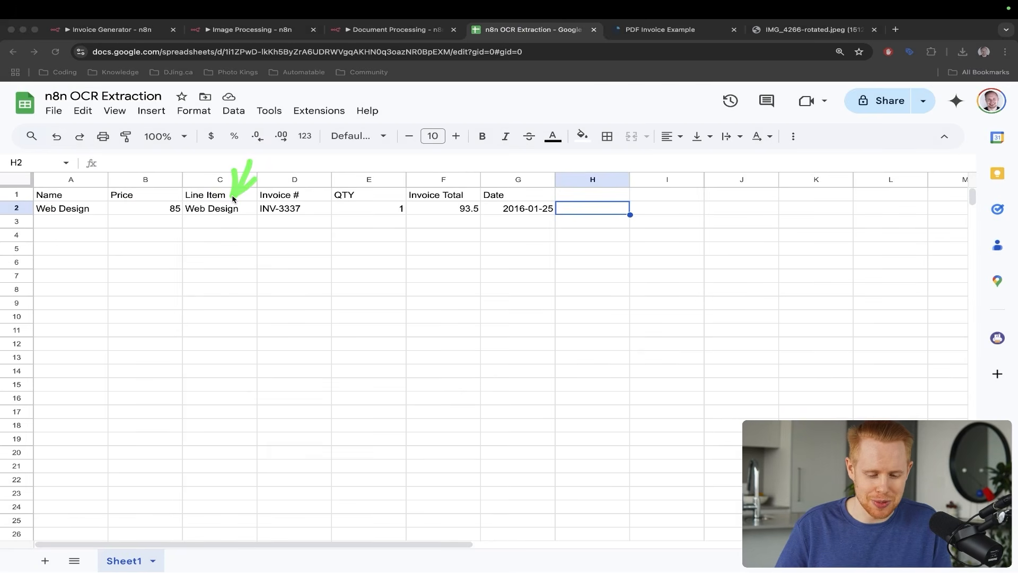
{"action": "key", "text": "ctrl+s"}
{"action": "key", "text": "ctrl+s"}
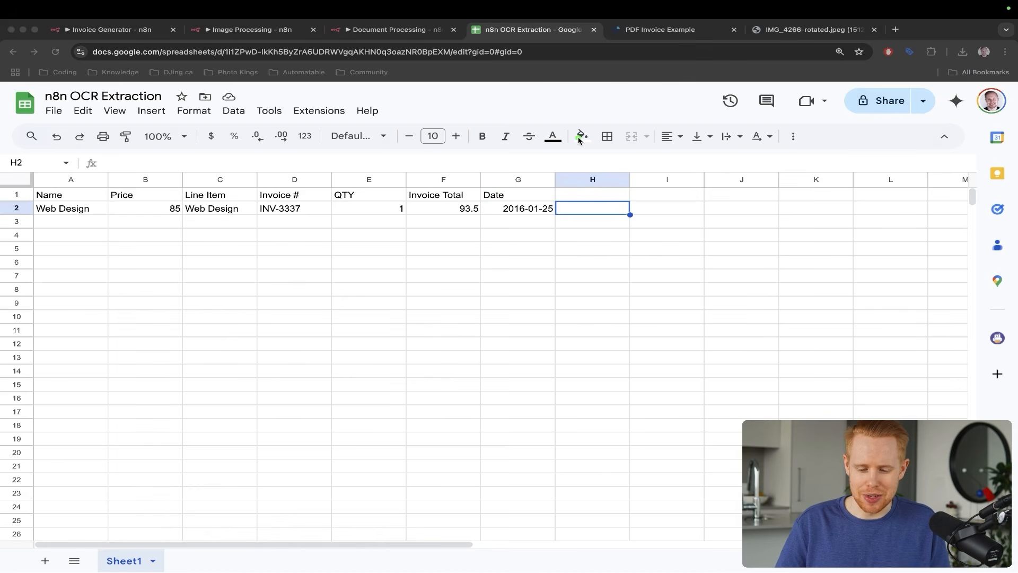
{"action": "left_click_drag", "start_coordinate": [579, 139], "coordinate": [578, 208]}
{"action": "left_click_drag", "start_coordinate": [743, 131], "coordinate": [922, 180]}
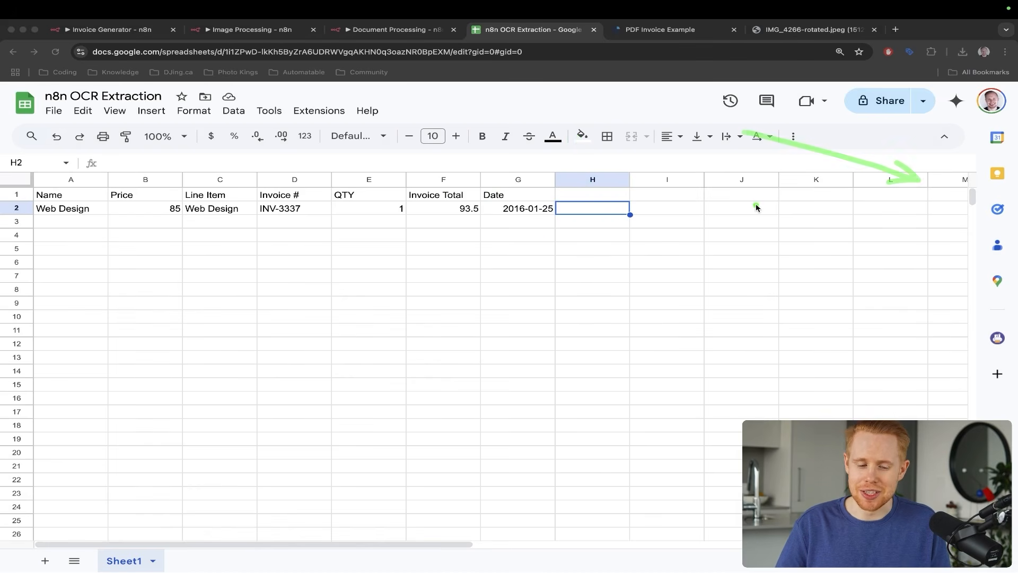
{"action": "key", "text": "super+Tab"}
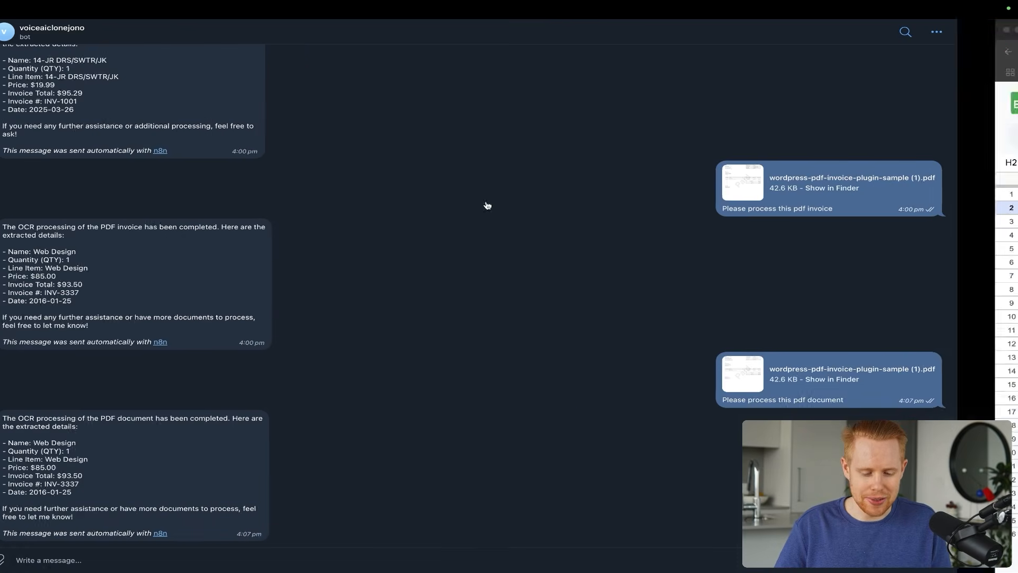
- Attach the receipt image IMG_4266-rotated.jpeg in the bot chat
{"action": "mouse_move", "coordinate": [62, 562]}
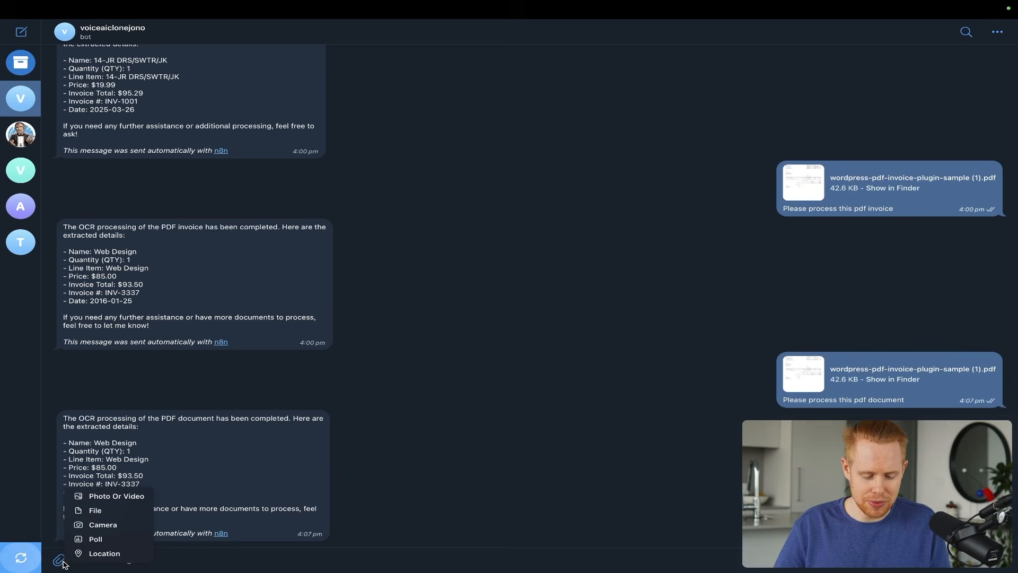
{"action": "left_click", "coordinate": [101, 511]}
{"action": "double_click", "coordinate": [445, 236]}
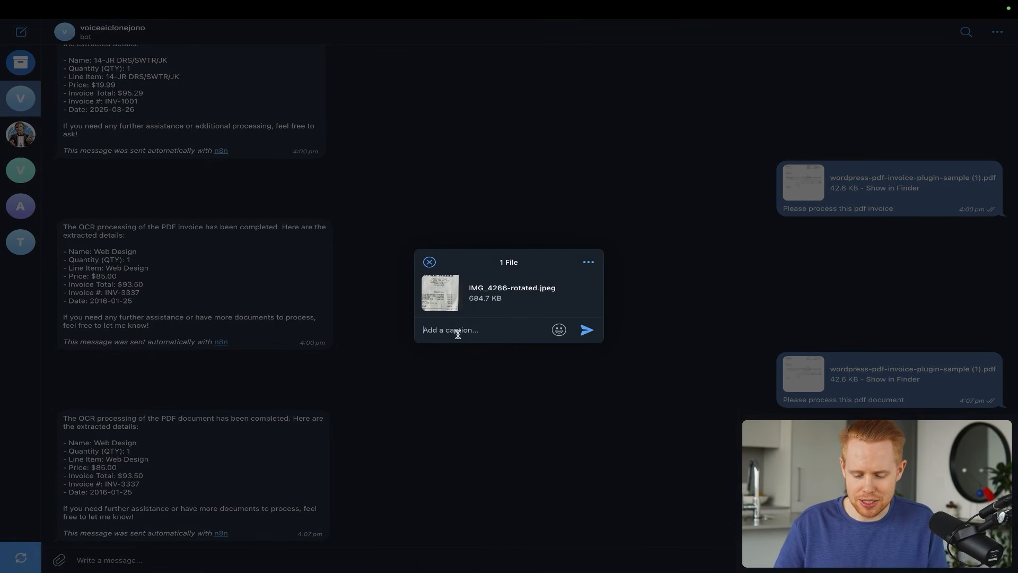
- Send it captioned 'Please process this image of a receipt' and return to Invoice Generator
{"action": "type", "text": "Please proes"}
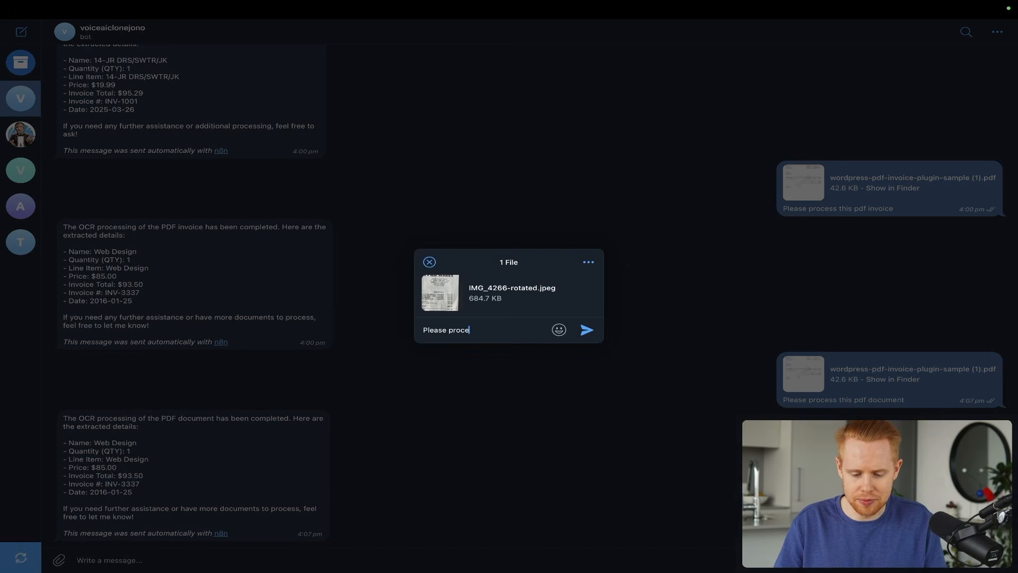
{"action": "type", "text": "ss this image receipt"}
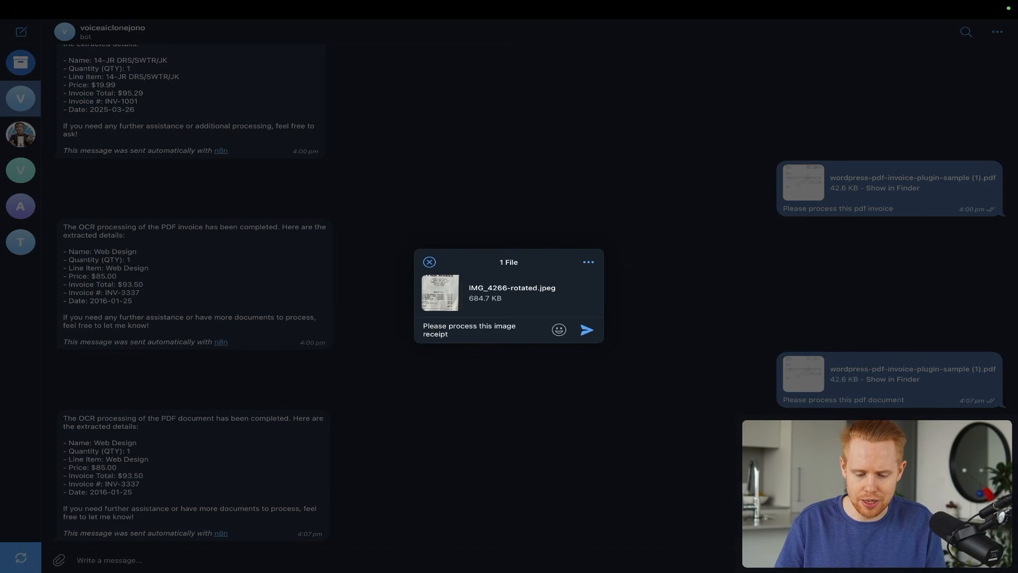
{"action": "key", "text": "alt+Left"}
{"action": "type", "text": "of a"}
{"action": "key", "text": "Return"}
{"action": "key", "text": "ctrl+Right"}
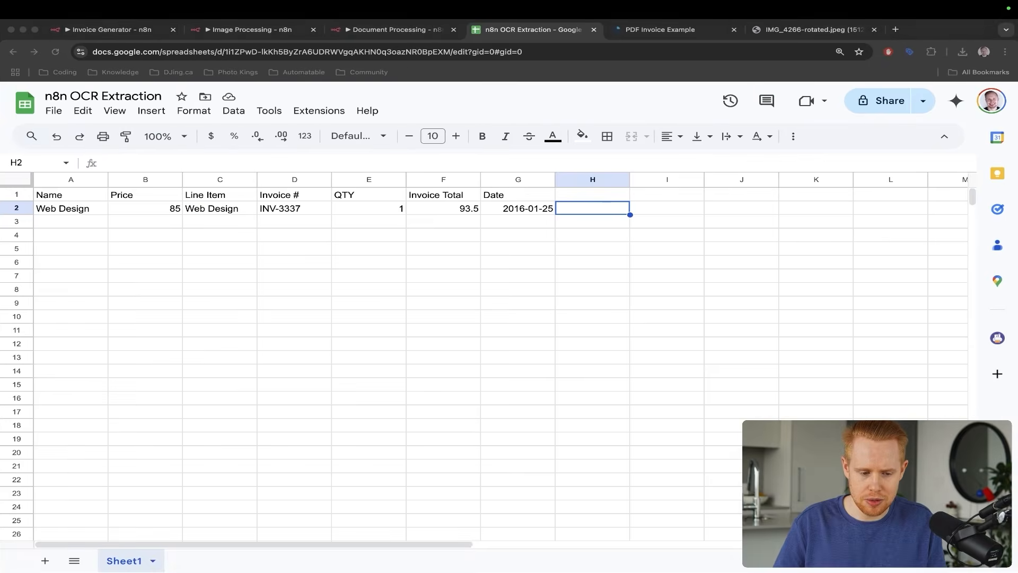
{"action": "key", "text": "super+1"}
- Test-run the workflow, watch the AI Agent call Image processing, then show the Marshalls receipt photo
{"action": "left_click", "coordinate": [534, 554]}
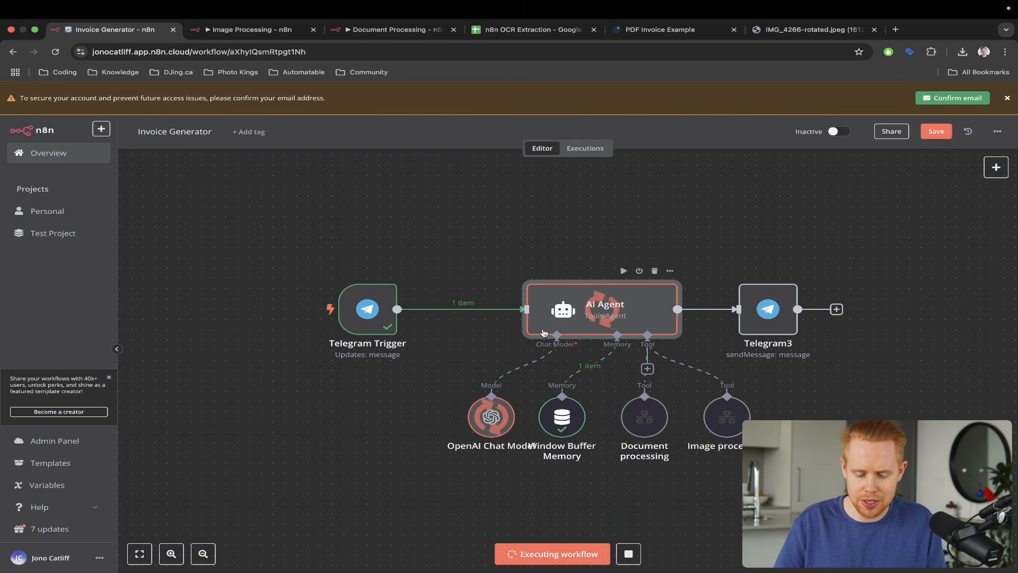
{"action": "mouse_move", "coordinate": [567, 245]}
{"action": "left_mouse_down"}
{"action": "mouse_move", "coordinate": [677, 292]}
{"action": "mouse_move", "coordinate": [722, 389]}
{"action": "left_mouse_up"}
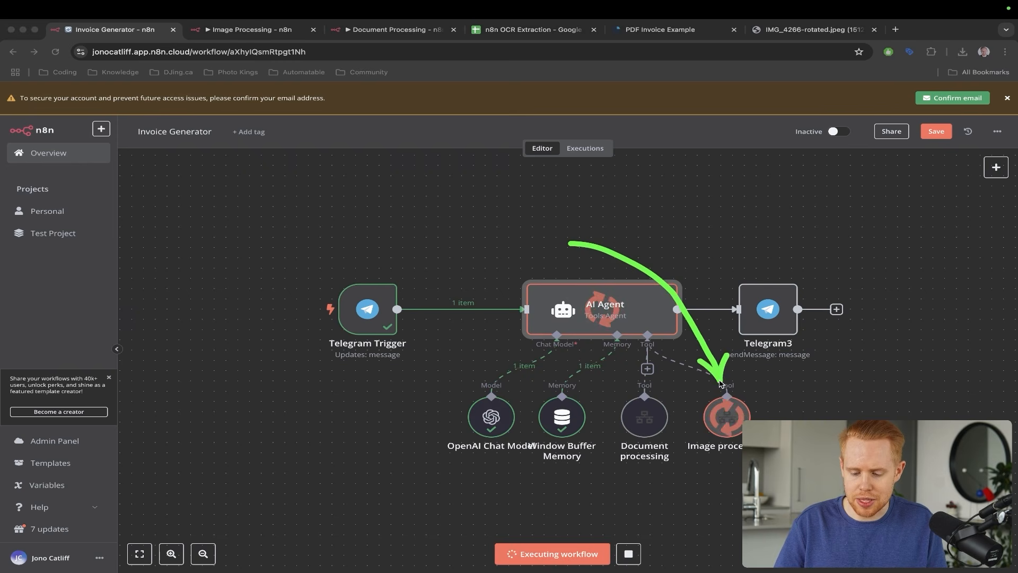
{"action": "key", "text": "Escape"}
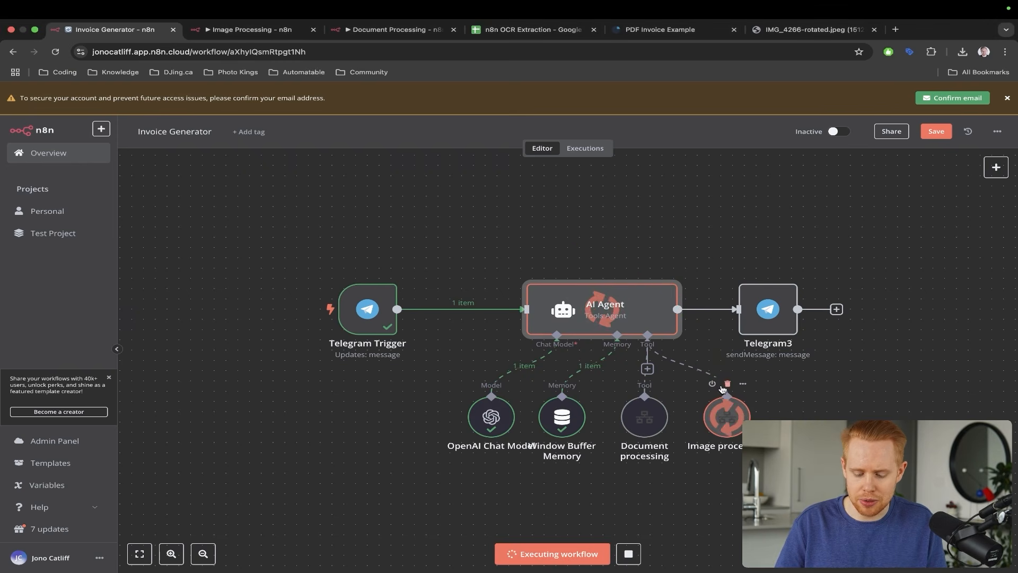
{"action": "key", "text": "ctrl+shift+Tab"}
{"action": "key", "text": "ctrl+a"}
{"action": "left_click_drag", "start_coordinate": [599, 231], "coordinate": [601, 232]}
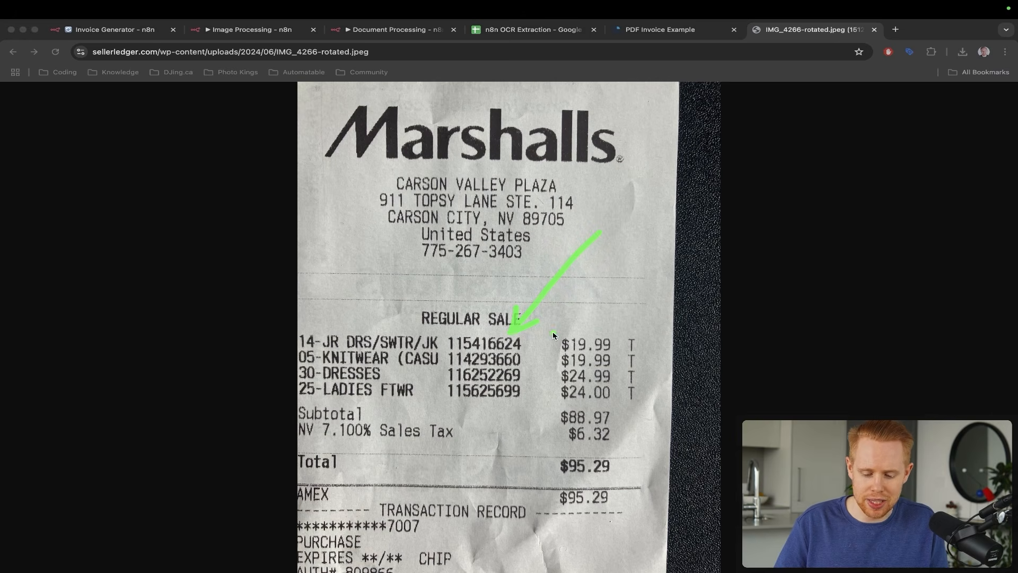
- Point out the receipt's item prices, then the new INV-1001 rows in the n8n OCR Extraction sheet
{"action": "left_click_drag", "start_coordinate": [688, 318], "coordinate": [629, 354]}
{"action": "left_click_drag", "start_coordinate": [705, 364], "coordinate": [631, 374]}
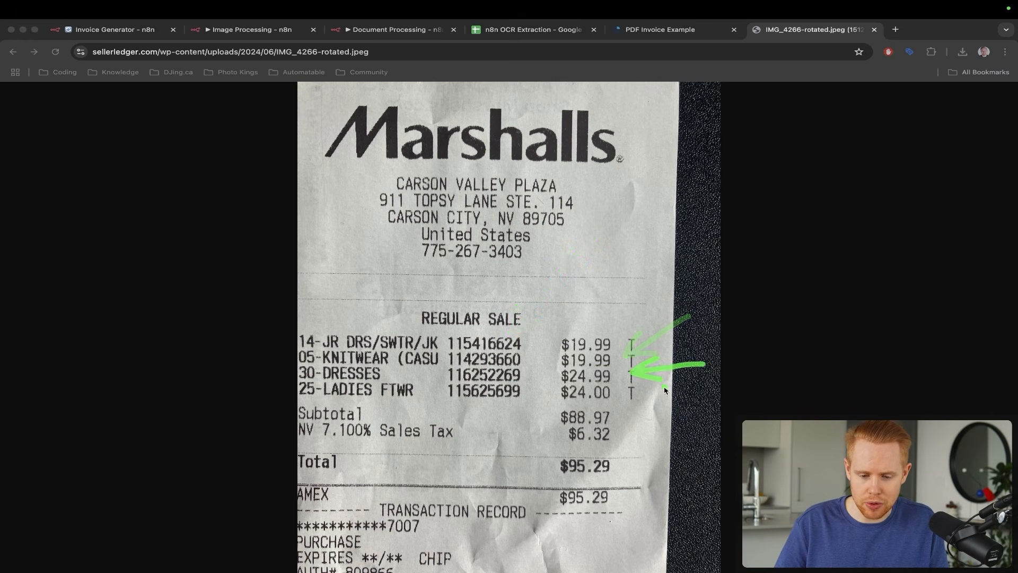
{"action": "key", "text": "super+4"}
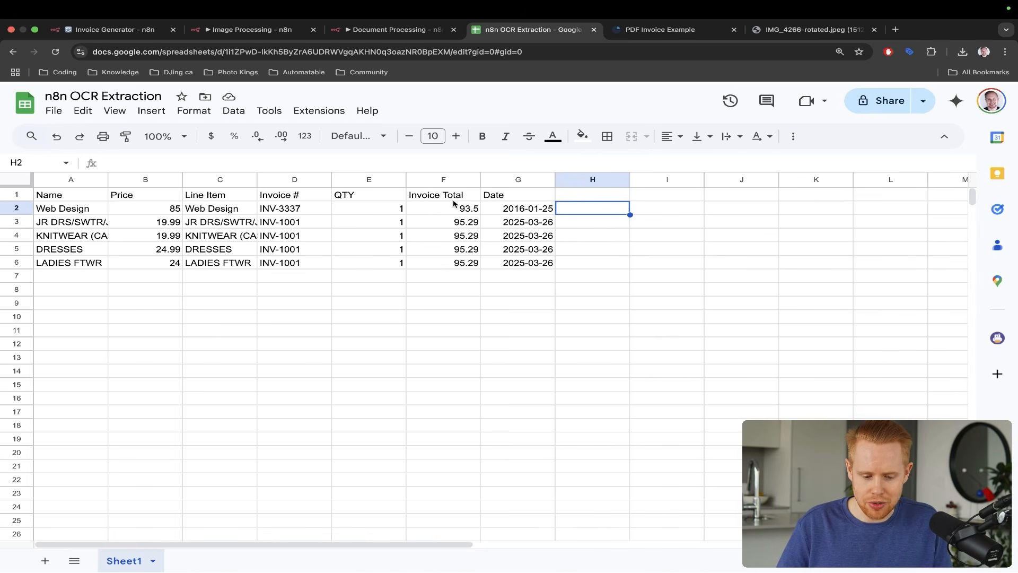
{"action": "left_click_drag", "start_coordinate": [217, 161], "coordinate": [169, 212]}
{"action": "key", "text": "ctrl+z"}
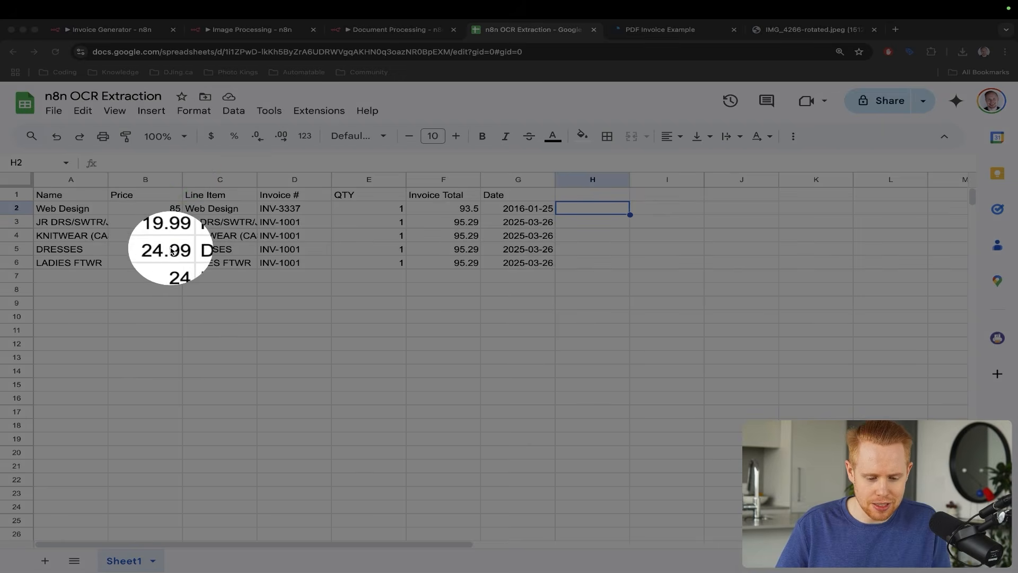
{"action": "key", "text": "Escape"}
- Cross-check the receipt prices against the sheet rows again, then deselect and return to Invoice Generator
{"action": "key", "text": "ctrl+Tab"}
{"action": "key", "text": "ctrl+Tab"}
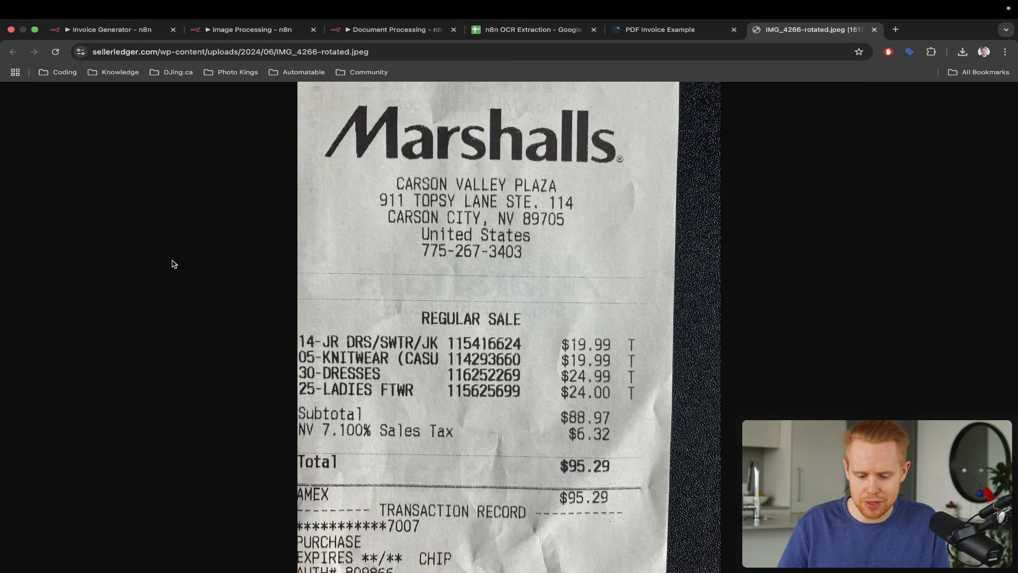
{"action": "left_click_drag", "start_coordinate": [643, 201], "coordinate": [599, 273]}
{"action": "key", "text": "ctrl+z"}
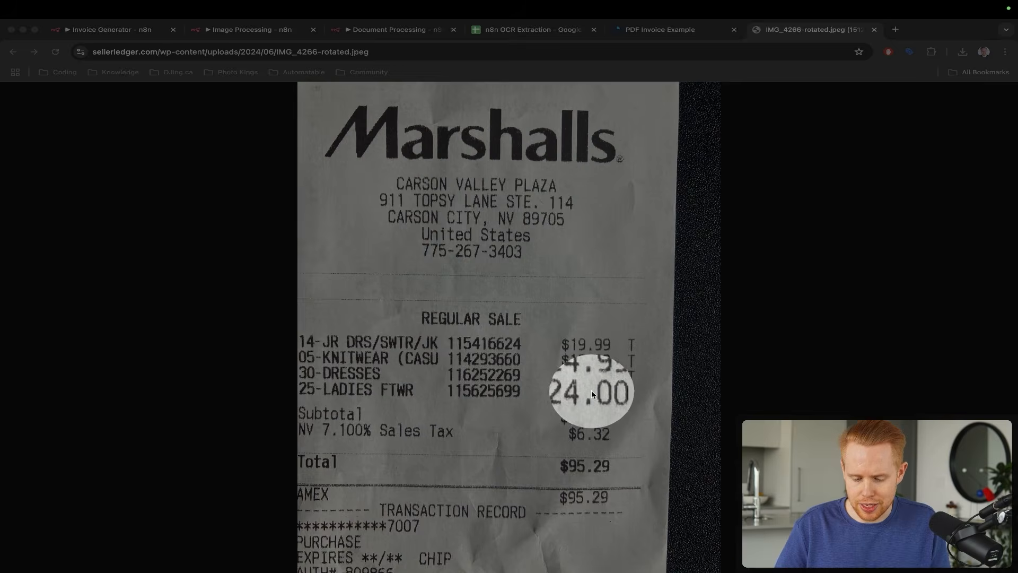
{"action": "key", "text": "Escape"}
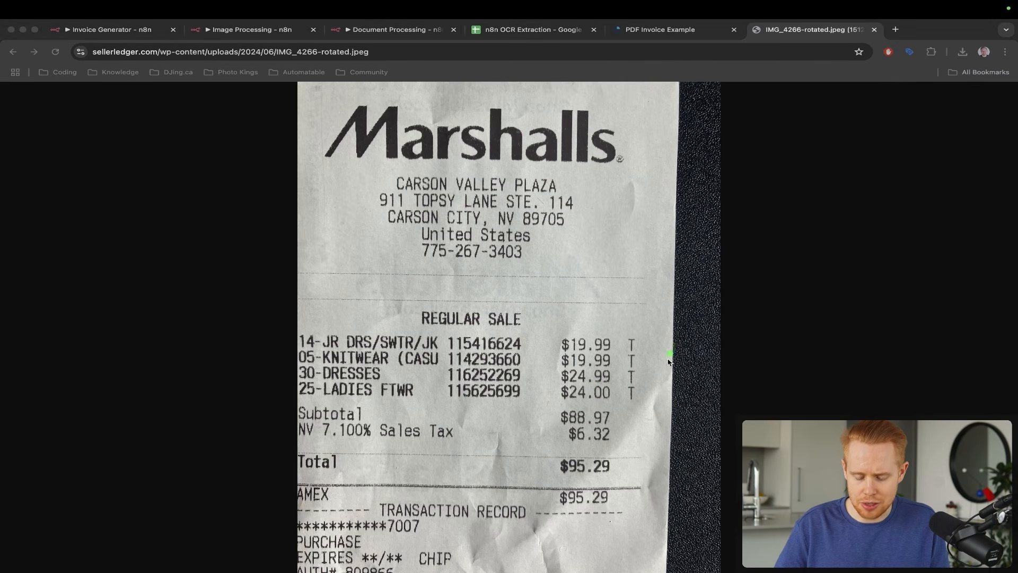
{"action": "left_click_drag", "start_coordinate": [675, 346], "coordinate": [638, 421]}
{"action": "key", "text": "super+4"}
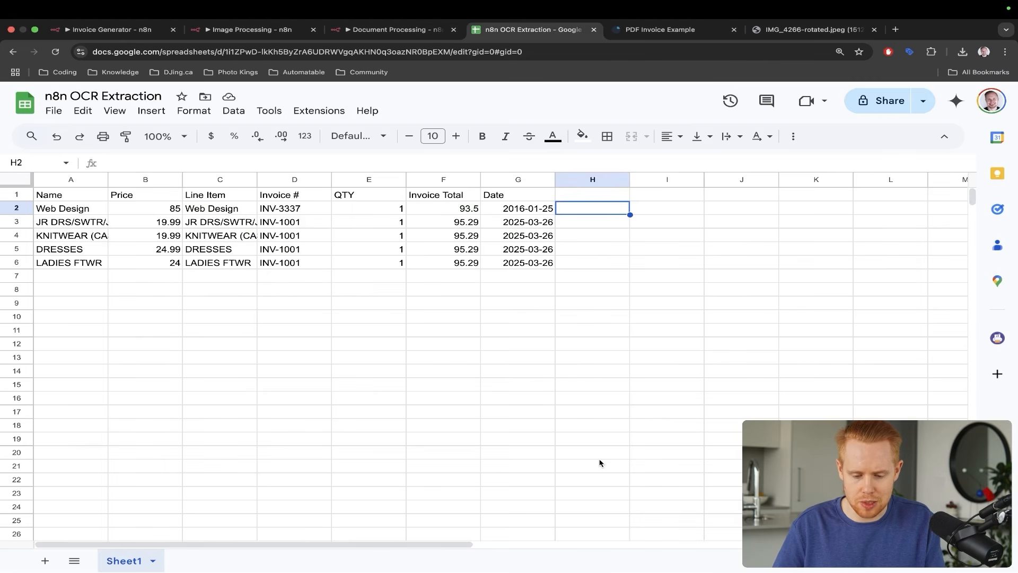
{"action": "left_click", "coordinate": [577, 392]}
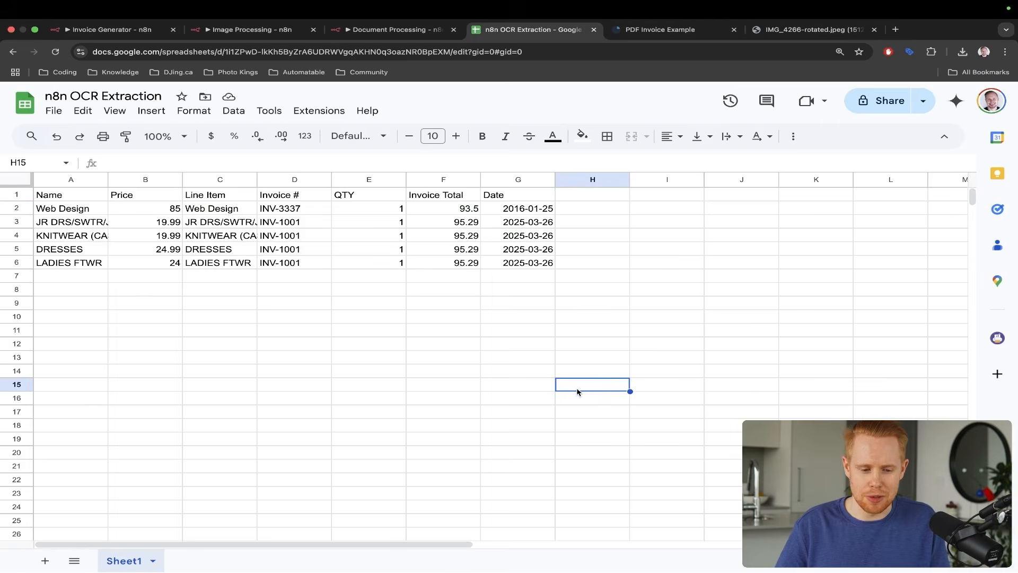
{"action": "key", "text": "super+1"}
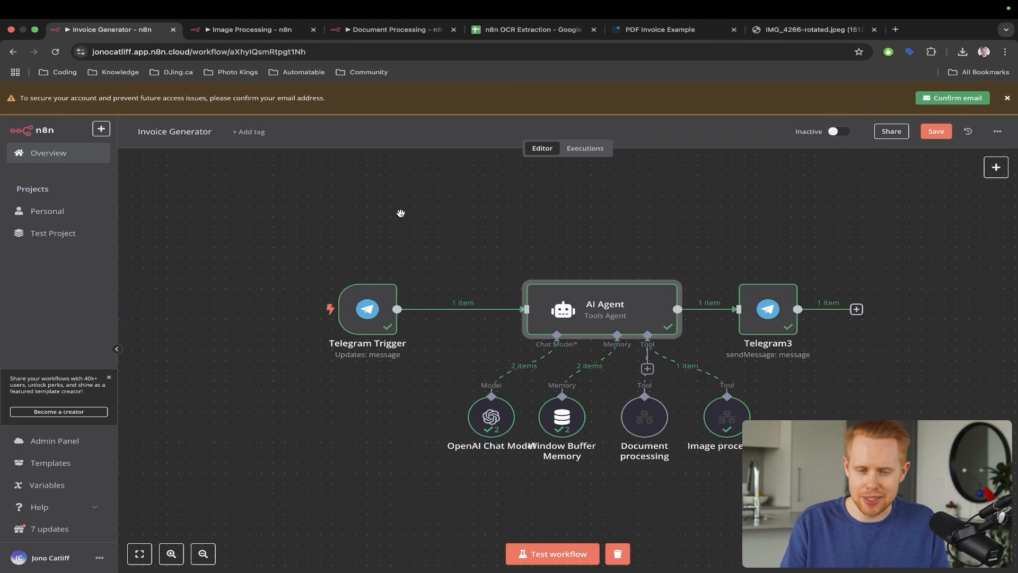
- Save the Invoice Generator workflow and open, then dismiss, its options menu
{"action": "key", "text": "super+s"}
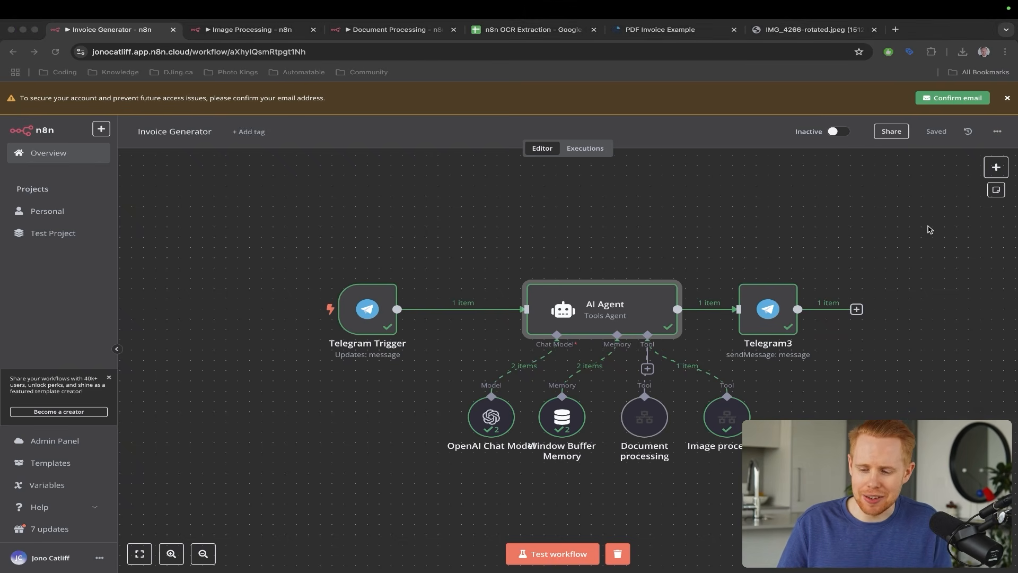
{"action": "left_click", "coordinate": [996, 131]}
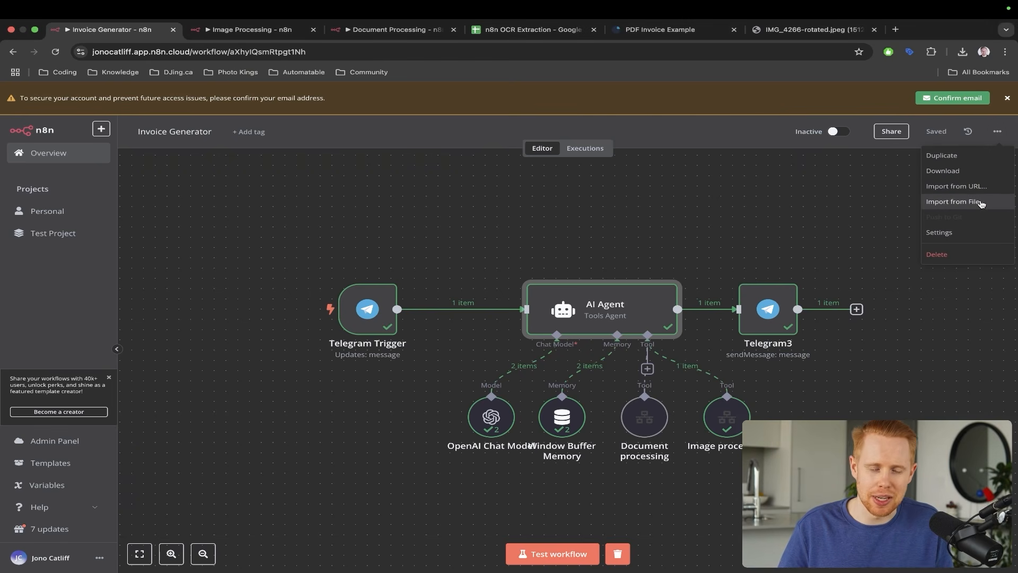
{"action": "left_click", "coordinate": [790, 198]}
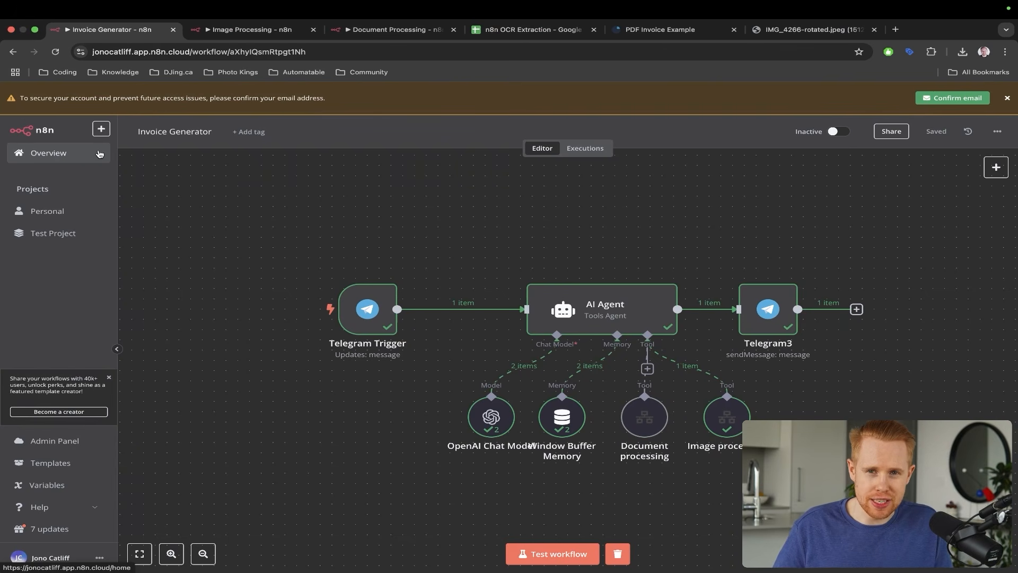
{"action": "key", "text": "ctrl+a"}
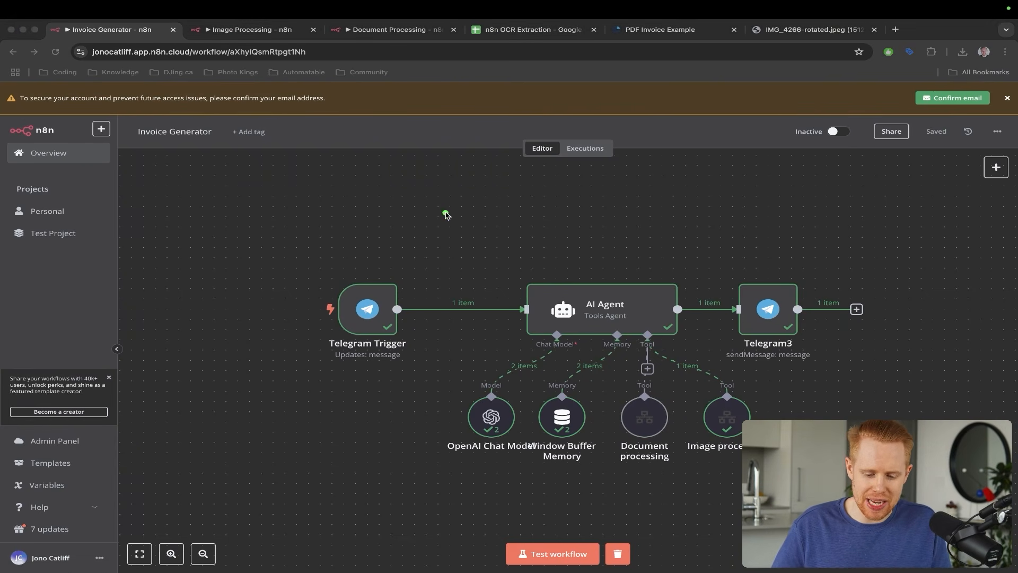
{"action": "left_click_drag", "start_coordinate": [447, 166], "coordinate": [364, 275]}
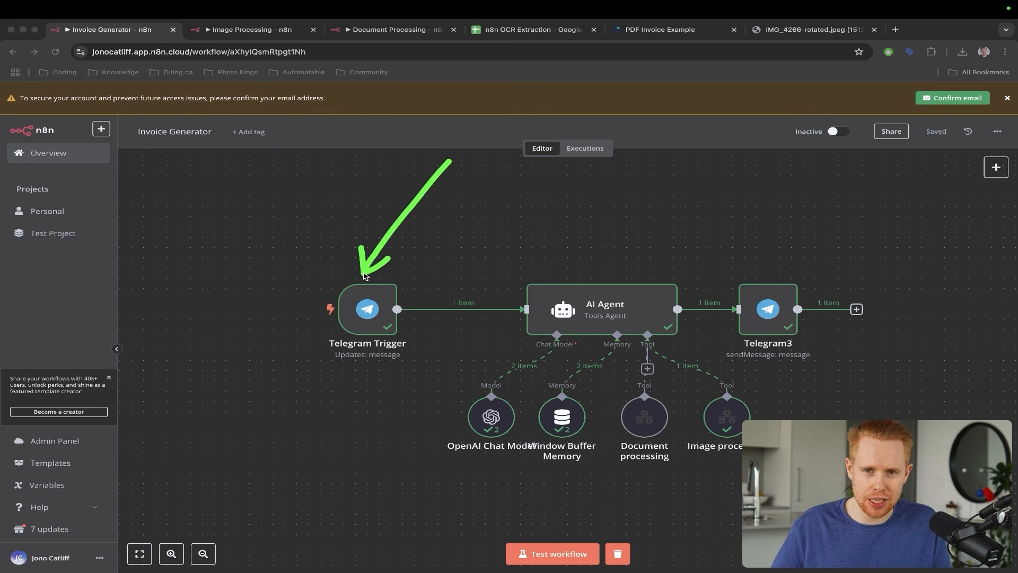
{"action": "key", "text": "Escape"}
- Look over the Image Processing and Document Processing sub-workflows, then come back to Invoice Generator
{"action": "key", "text": "ctrl+Tab"}
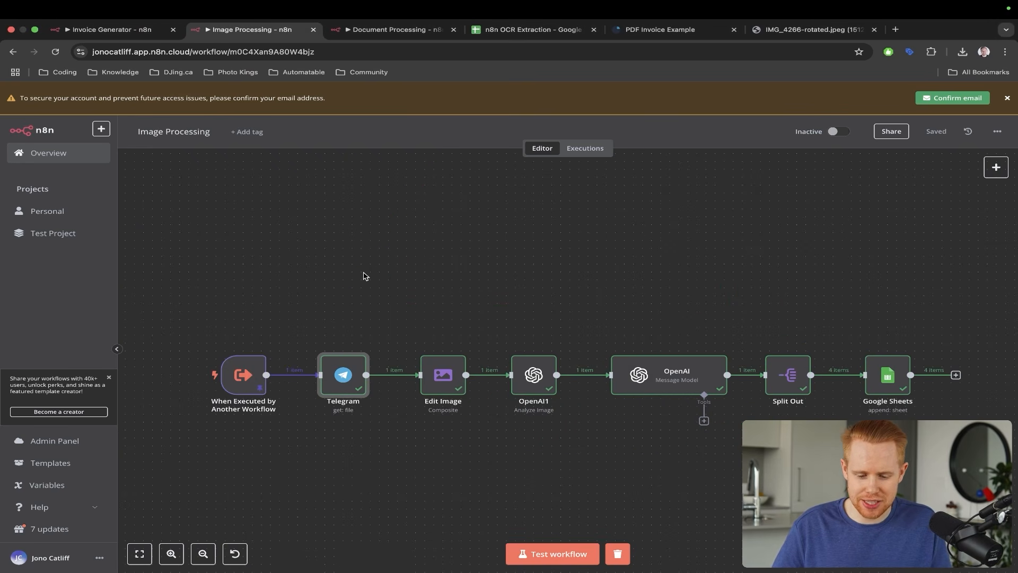
{"action": "key", "text": "ctrl+a"}
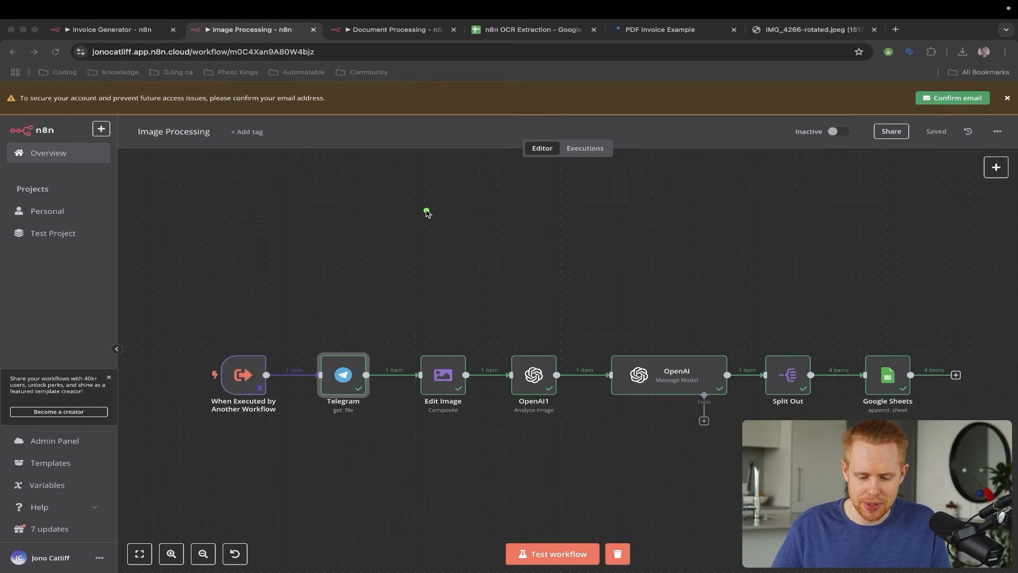
{"action": "left_click_drag", "start_coordinate": [425, 212], "coordinate": [449, 331]}
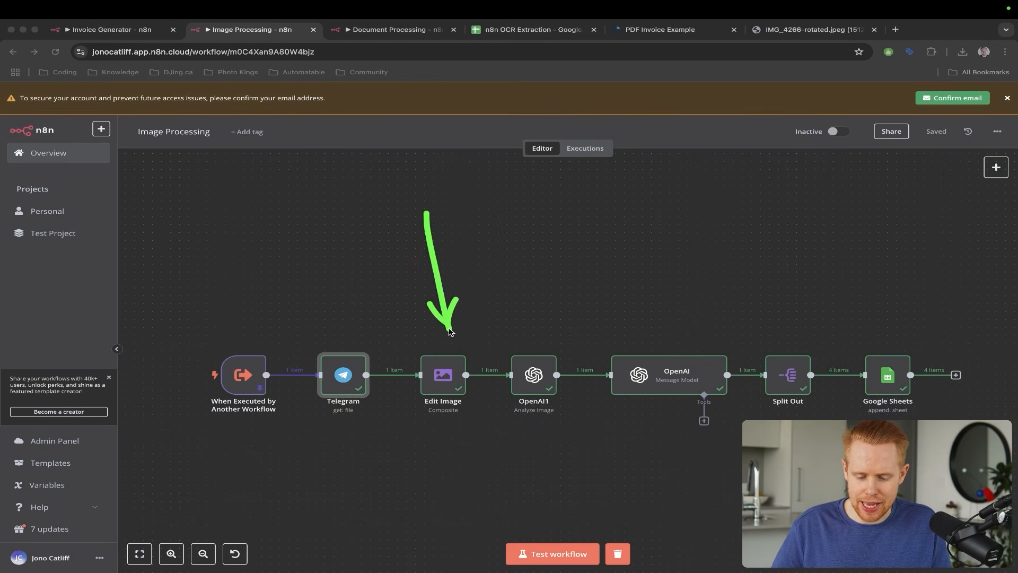
{"action": "key", "text": "Escape"}
{"action": "key", "text": "ctrl+Tab"}
{"action": "key", "text": "ctrl+a"}
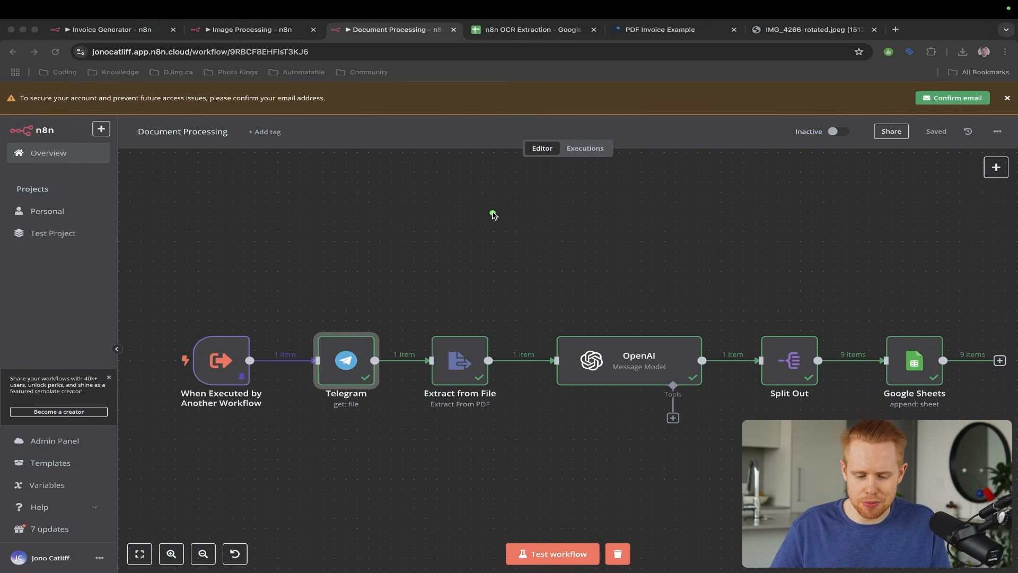
{"action": "left_click_drag", "start_coordinate": [478, 217], "coordinate": [351, 323]}
{"action": "key", "text": "Escape"}
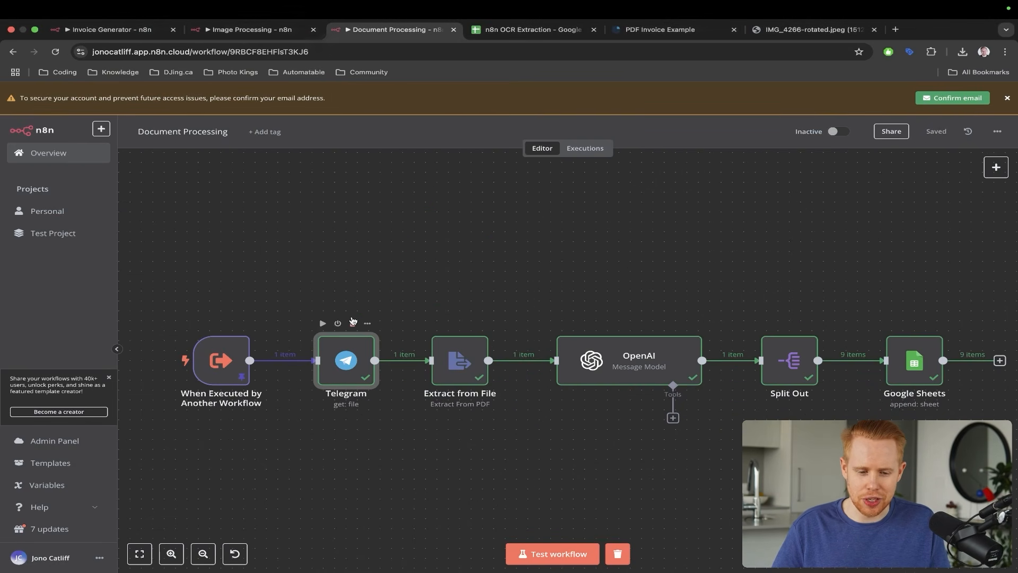
{"action": "key", "text": "ctrl+shift+Tab"}
{"action": "key", "text": "ctrl+shift+Tab"}
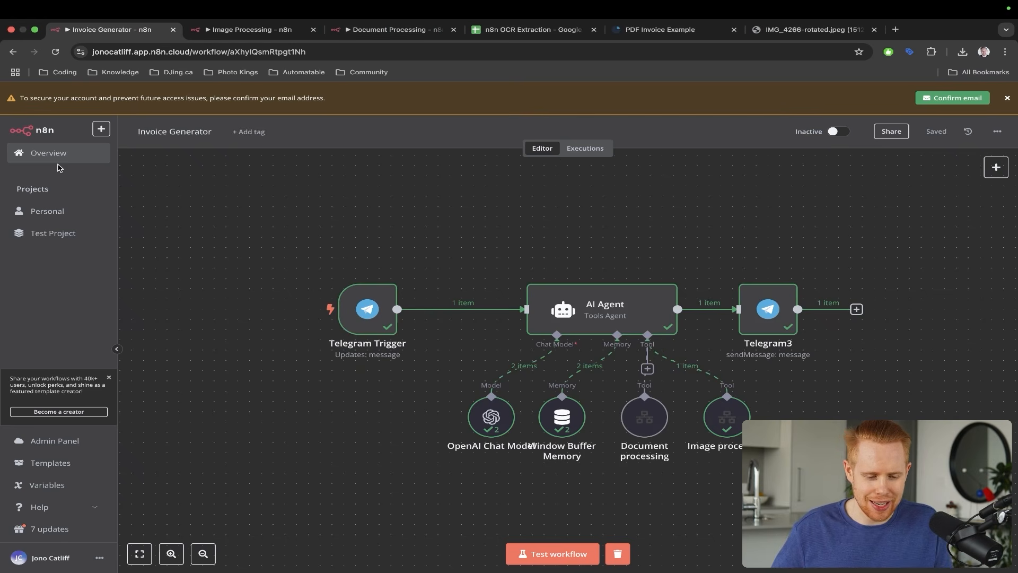
- Create a new workflow in the Personal project and move its tab to the front
{"action": "left_click", "coordinate": [101, 128]}
{"action": "mouse_move", "coordinate": [119, 152]}
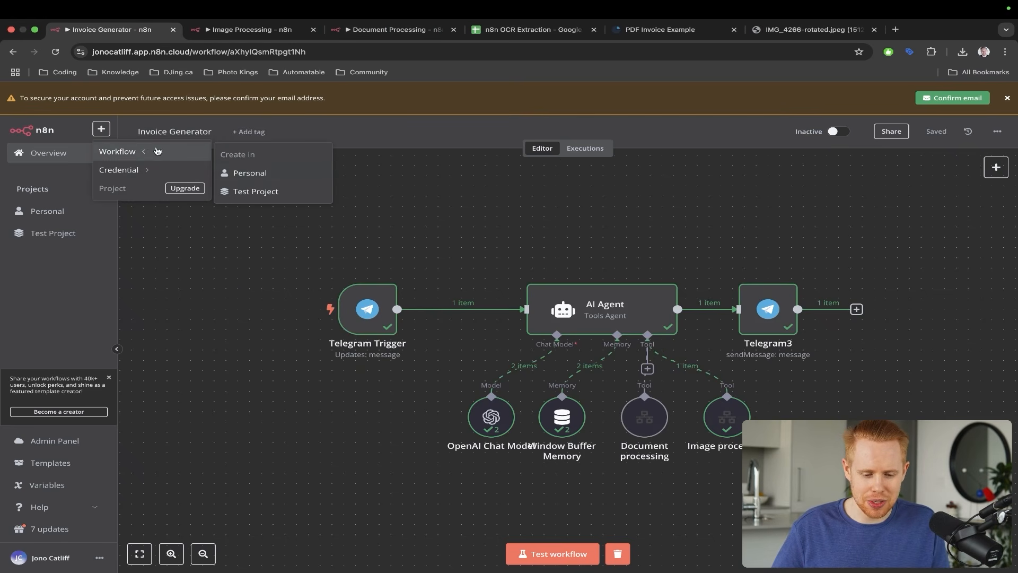
{"action": "left_click", "coordinate": [238, 173]}
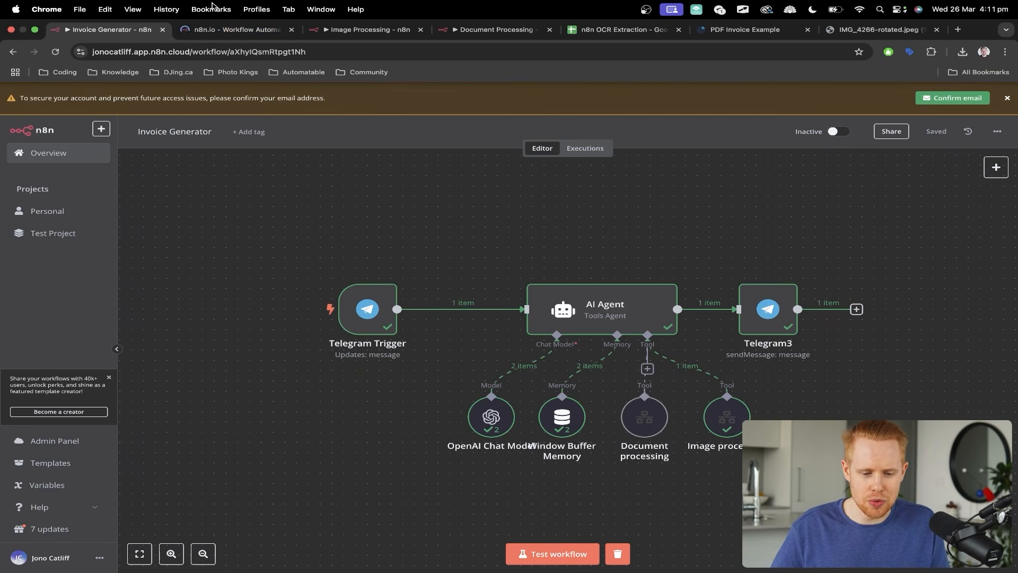
{"action": "left_click_drag", "start_coordinate": [214, 24], "coordinate": [106, 29]}
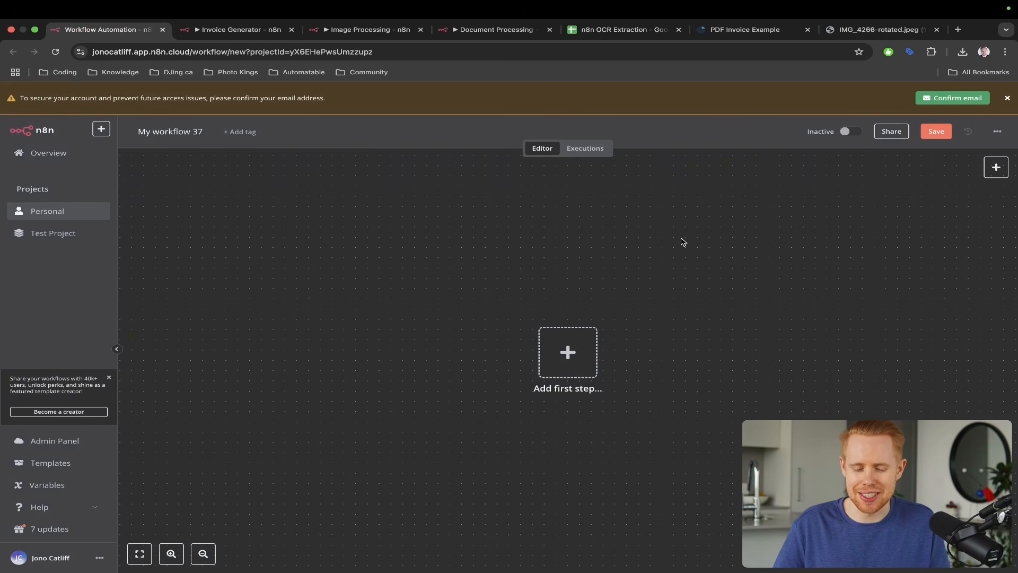
- Open the first-step trigger list and search telegram, whatsapp, then twilio
{"action": "left_click", "coordinate": [557, 351]}
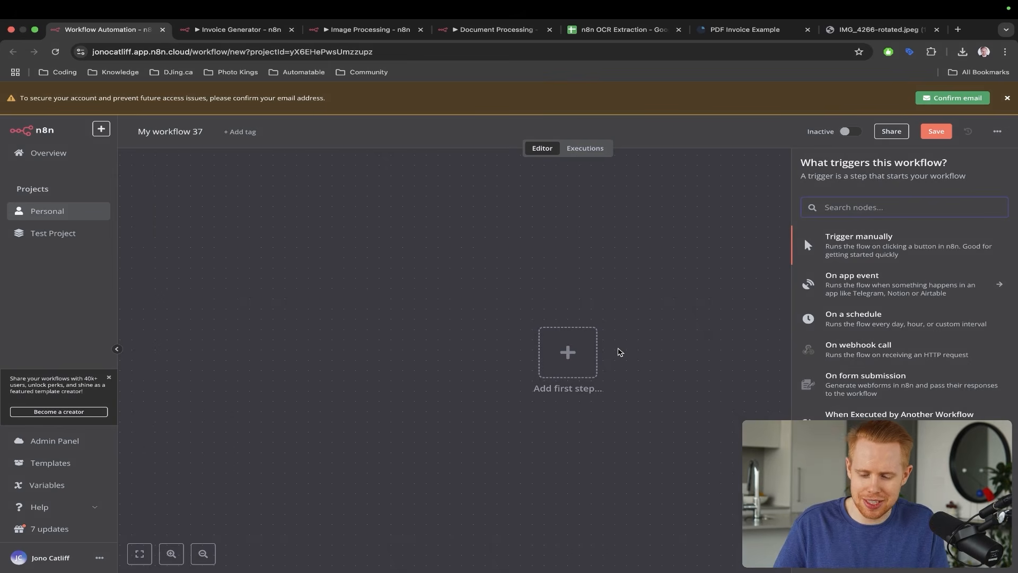
{"action": "type", "text": "telegram"}
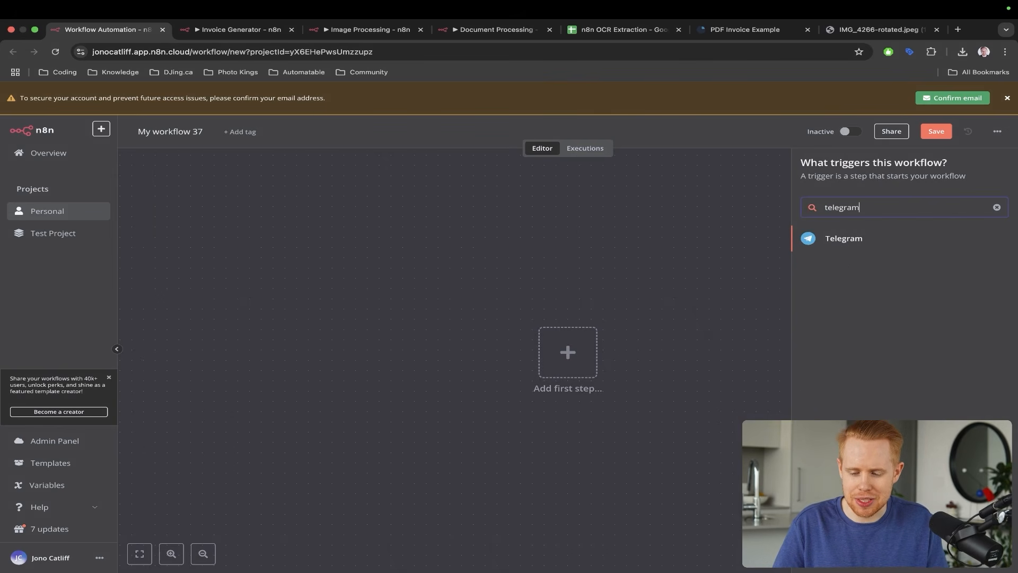
{"action": "key", "text": "super+a"}
{"action": "type", "text": "whatsapp"}
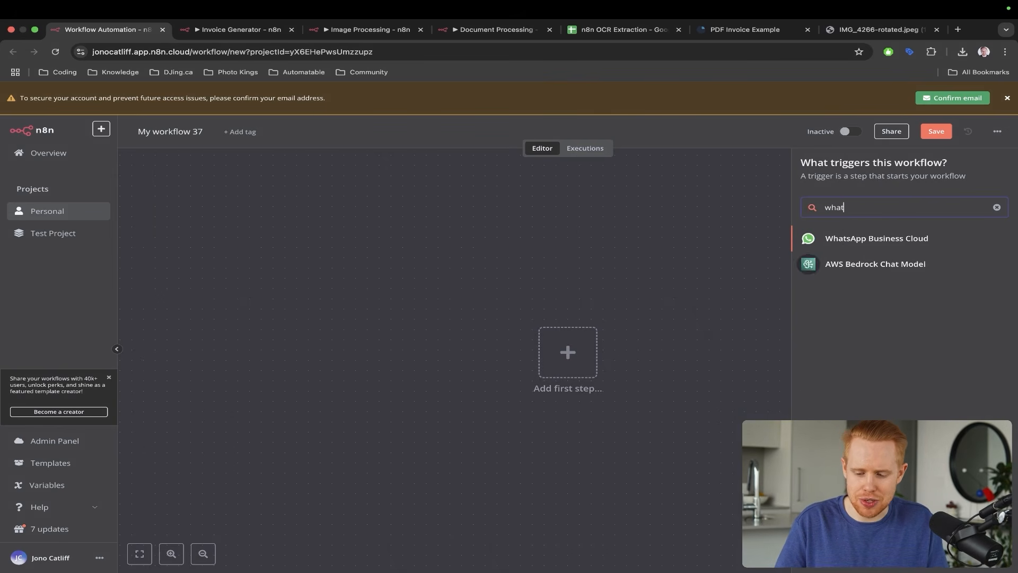
{"action": "key", "text": "super+a"}
{"action": "type", "text": "twilio"}
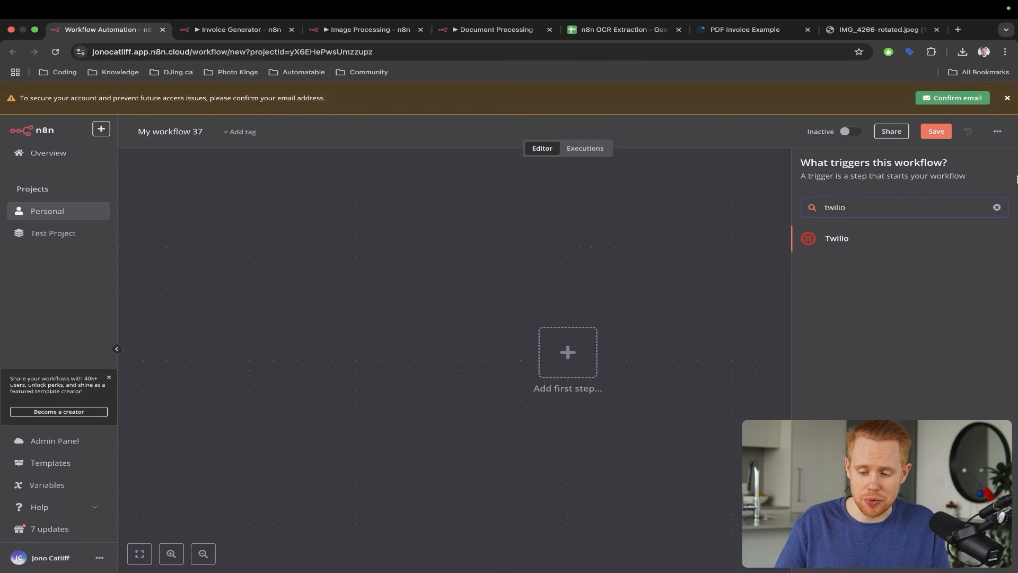
- Replace the trigger search with telegram
{"action": "key", "text": "ctrl+a"}
{"action": "left_click_drag", "start_coordinate": [928, 148], "coordinate": [840, 226]}
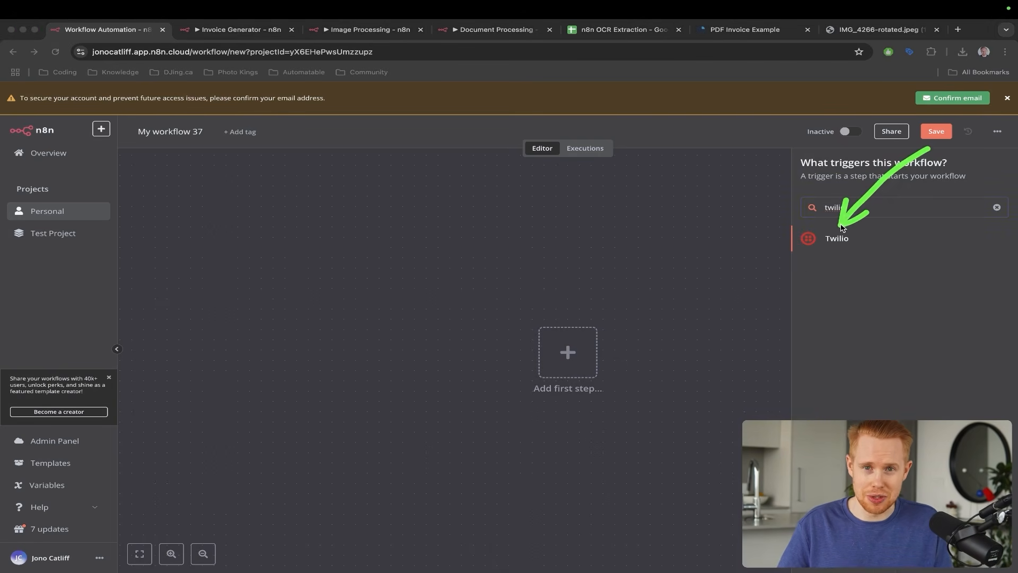
{"action": "key", "text": "Escape"}
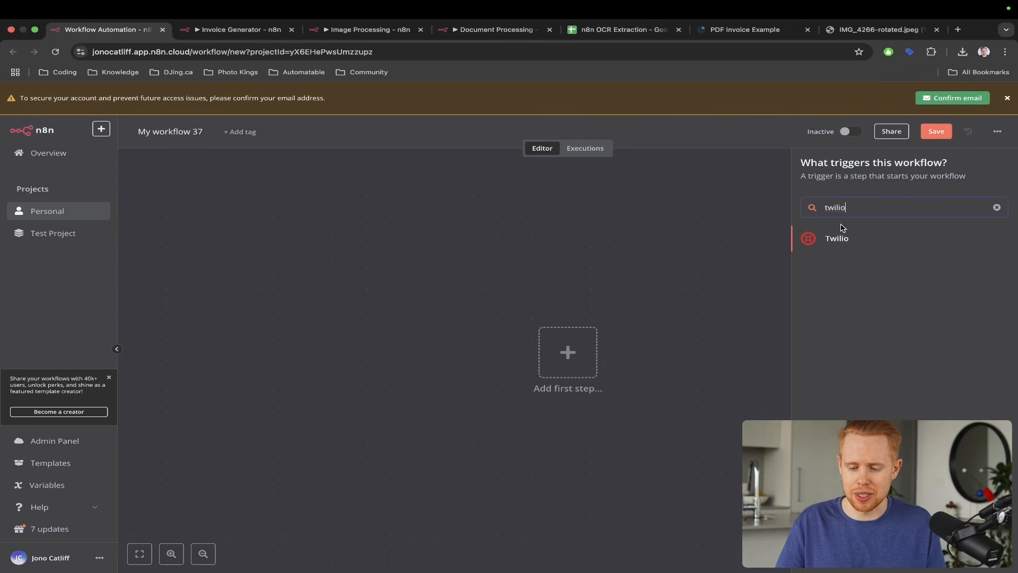
{"action": "key", "text": "super+a"}
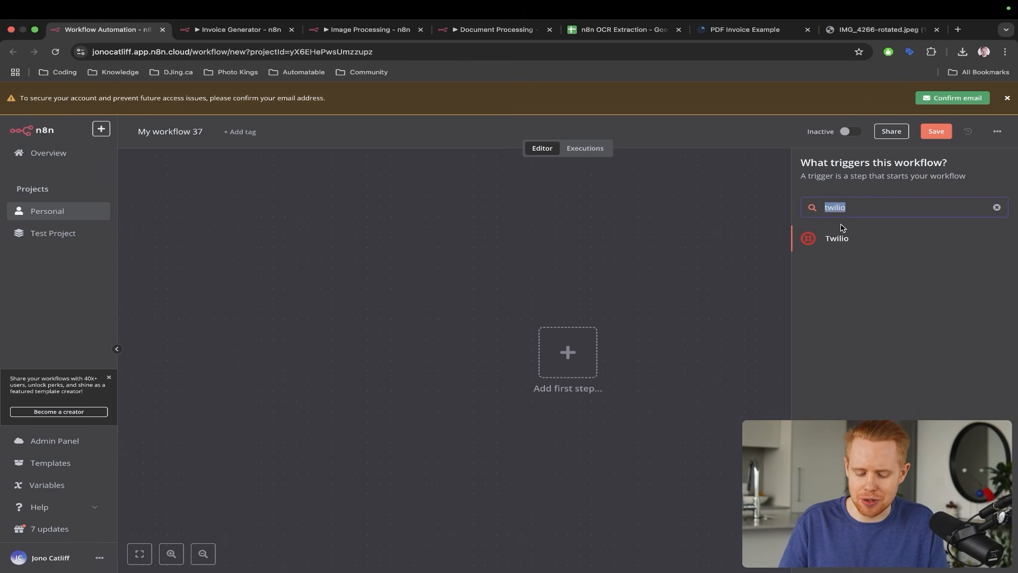
{"action": "type", "text": "telegram"}
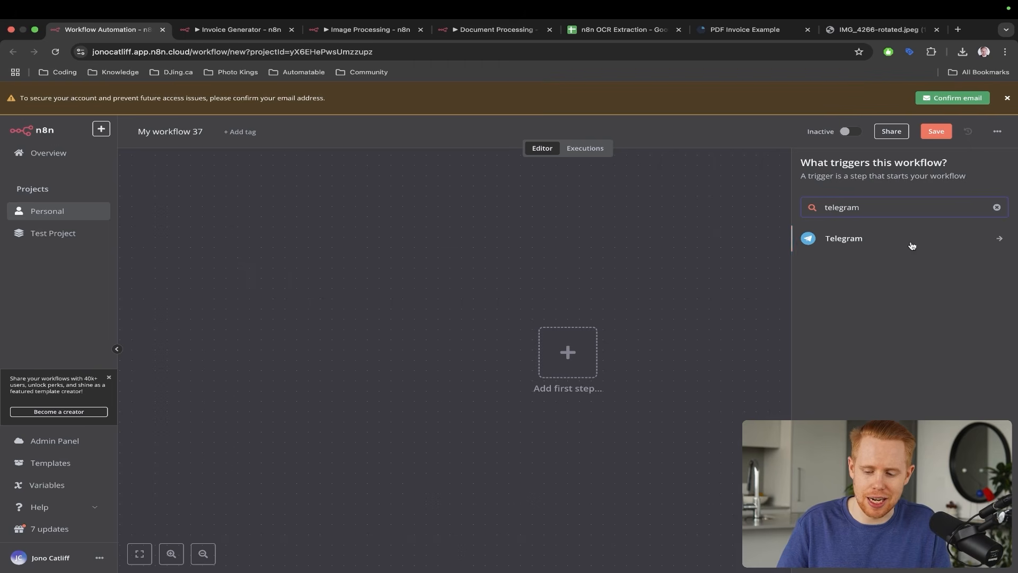
- Add a Telegram Trigger node that fires On message, using the Telegram account 7 credential
{"action": "left_click", "coordinate": [841, 244]}
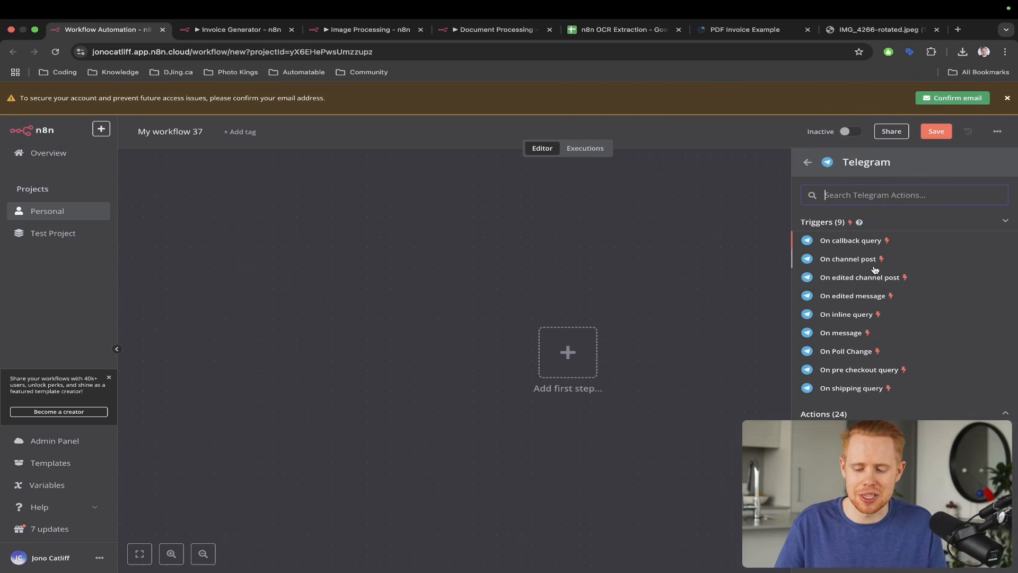
{"action": "mouse_move", "coordinate": [911, 196]}
{"action": "left_mouse_down"}
{"action": "mouse_move", "coordinate": [971, 255]}
{"action": "mouse_move", "coordinate": [906, 321]}
{"action": "mouse_move", "coordinate": [870, 335]}
{"action": "left_mouse_up"}
{"action": "key", "text": "ctrl+s"}
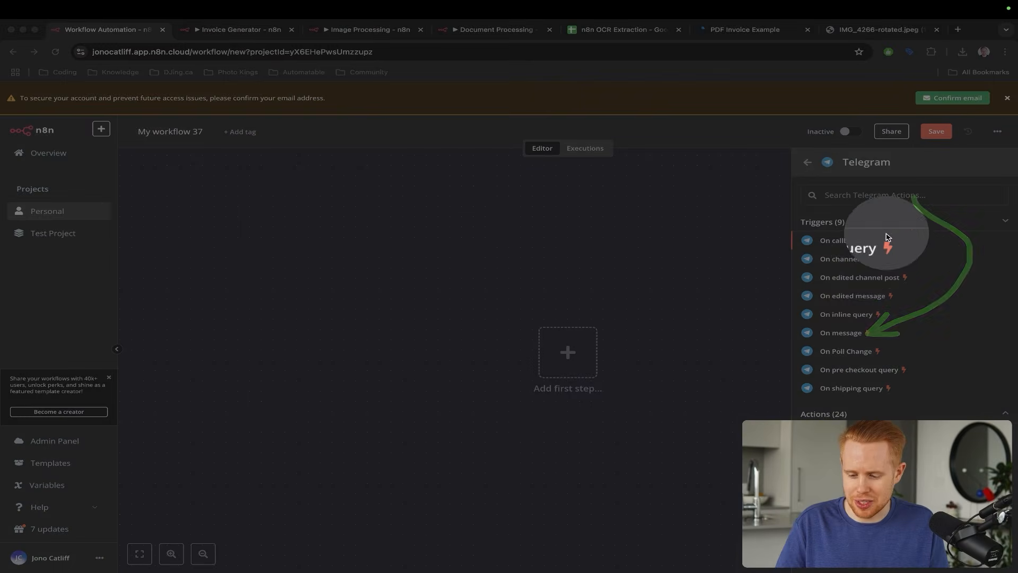
{"action": "key", "text": "ctrl+s"}
{"action": "key", "text": "ctrl+s"}
{"action": "key", "text": "ctrl+s"}
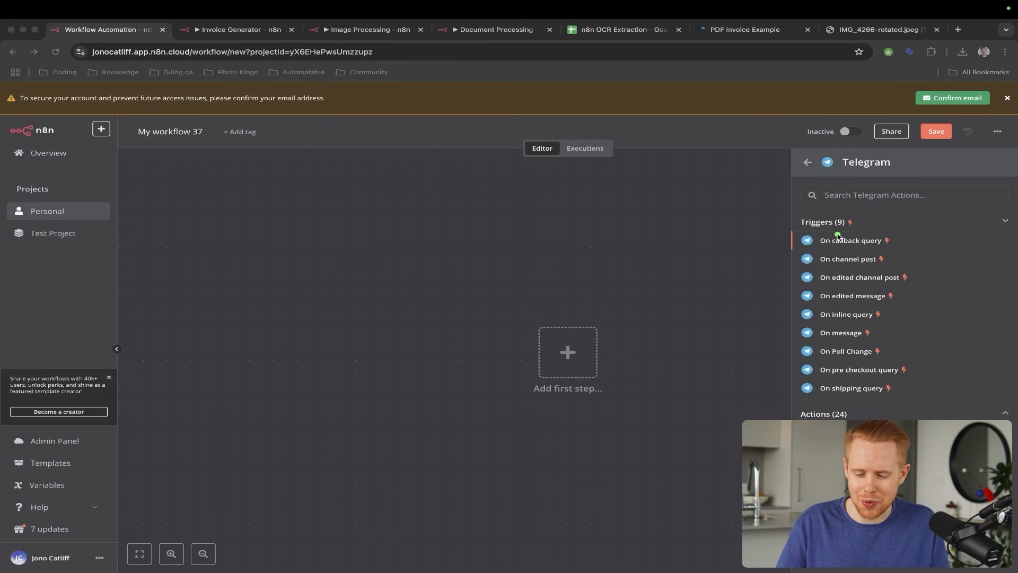
{"action": "left_click_drag", "start_coordinate": [968, 208], "coordinate": [882, 243]}
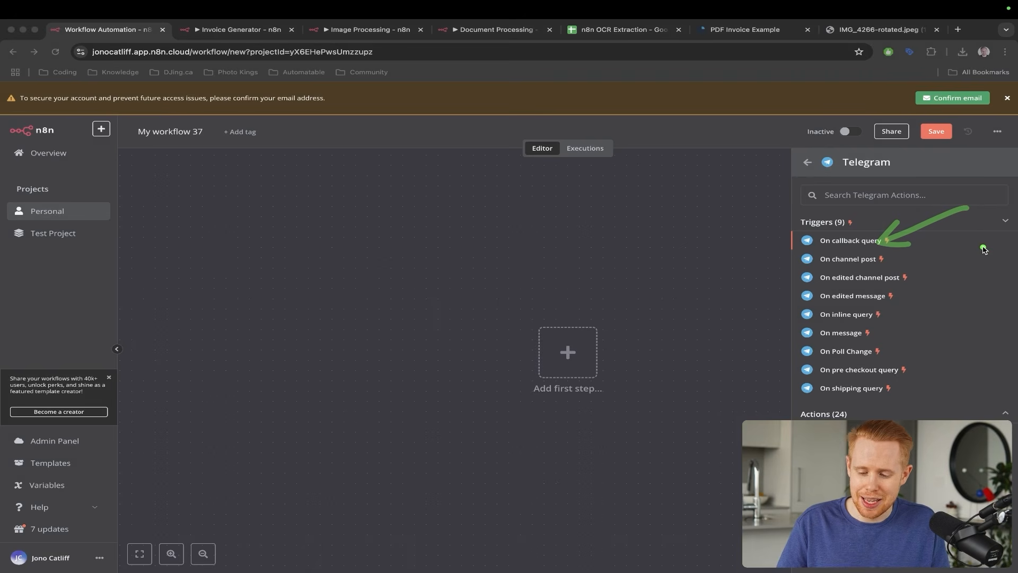
{"action": "mouse_move", "coordinate": [996, 228]}
{"action": "left_mouse_down"}
{"action": "mouse_move", "coordinate": [922, 317]}
{"action": "mouse_move", "coordinate": [878, 329]}
{"action": "left_mouse_up"}
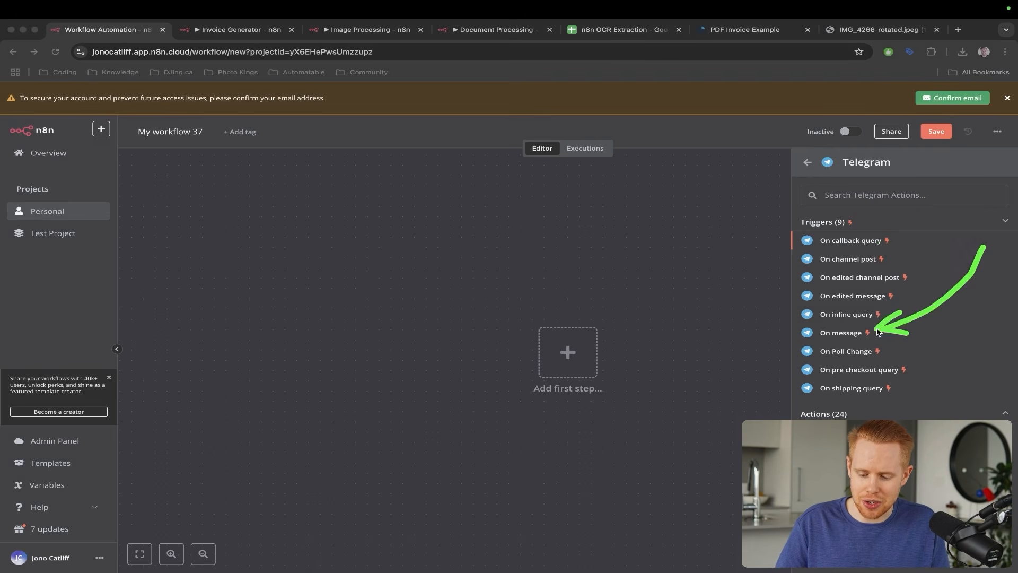
{"action": "left_click", "coordinate": [847, 335]}
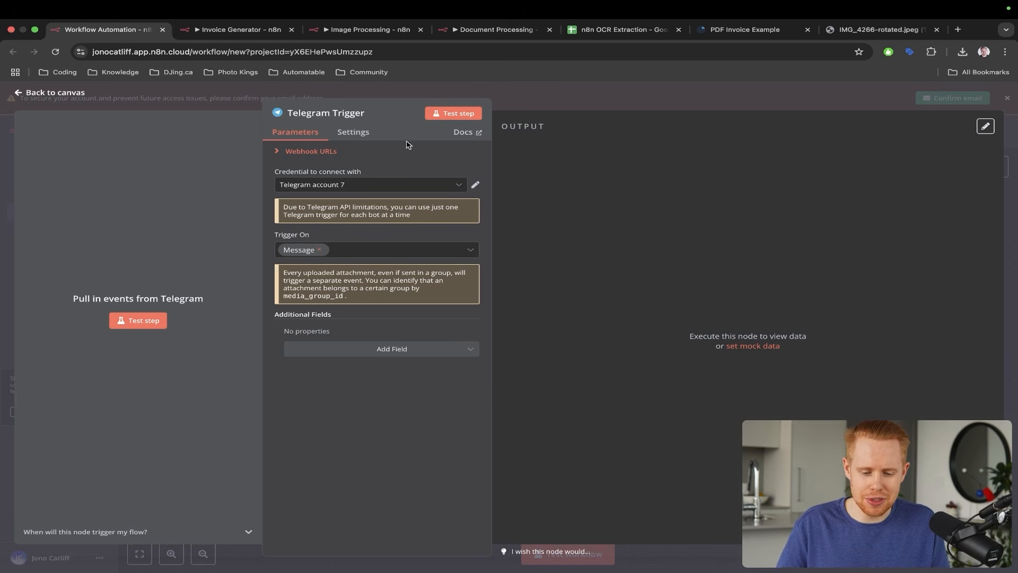
- Check the bot's replies in the Telegram chat, then return to the n8n workflow
{"action": "key", "text": "ctrl+a"}
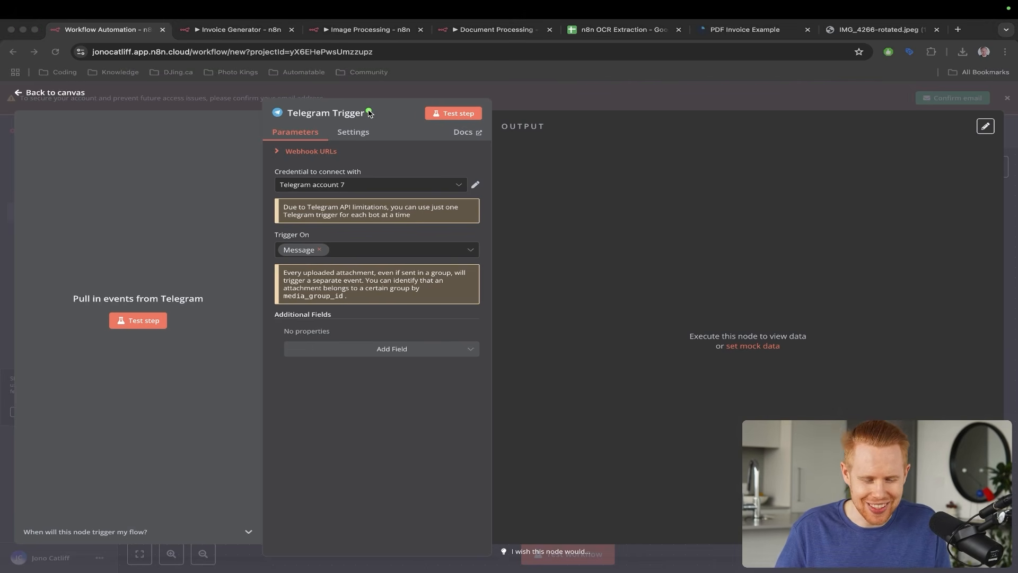
{"action": "mouse_move", "coordinate": [370, 113]}
{"action": "left_mouse_down"}
{"action": "mouse_move", "coordinate": [384, 113]}
{"action": "mouse_move", "coordinate": [394, 141]}
{"action": "mouse_move", "coordinate": [379, 166]}
{"action": "mouse_move", "coordinate": [360, 168]}
{"action": "left_mouse_up"}
{"action": "key", "text": "Escape"}
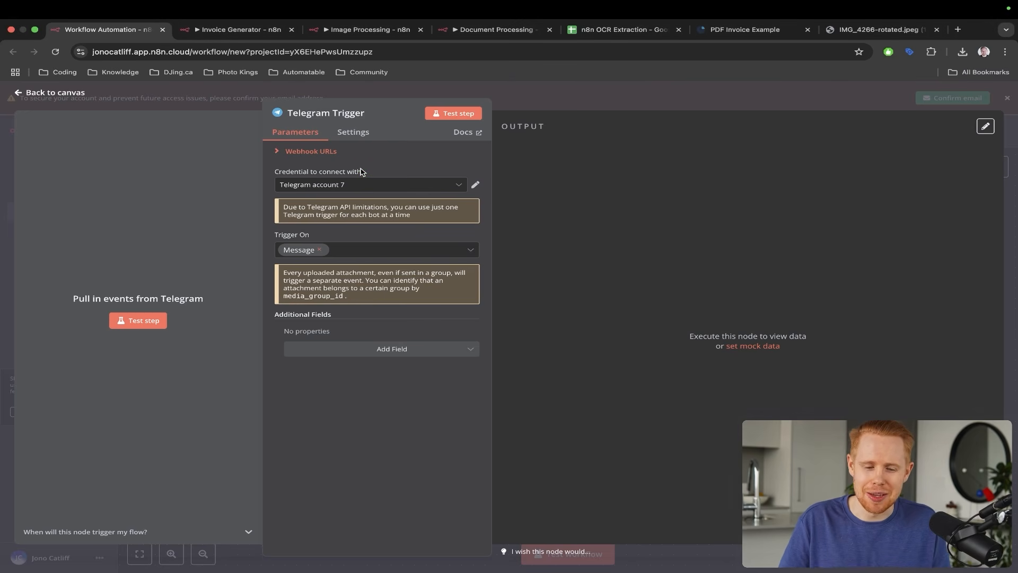
{"action": "key", "text": "ctrl+Left"}
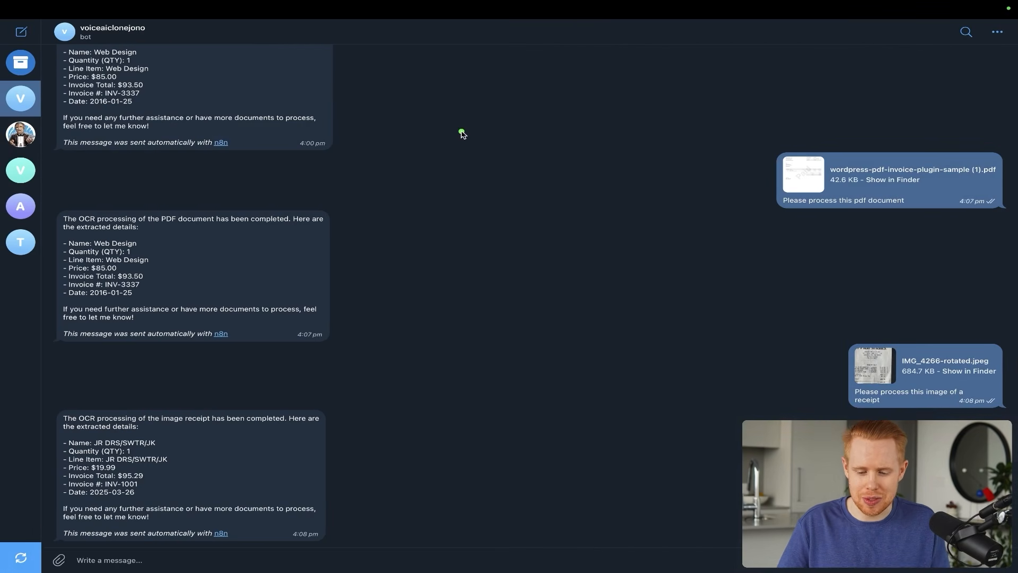
{"action": "left_click_drag", "start_coordinate": [456, 139], "coordinate": [219, 444]}
{"action": "key", "text": "Escape"}
{"action": "key", "text": "ctrl+Right"}
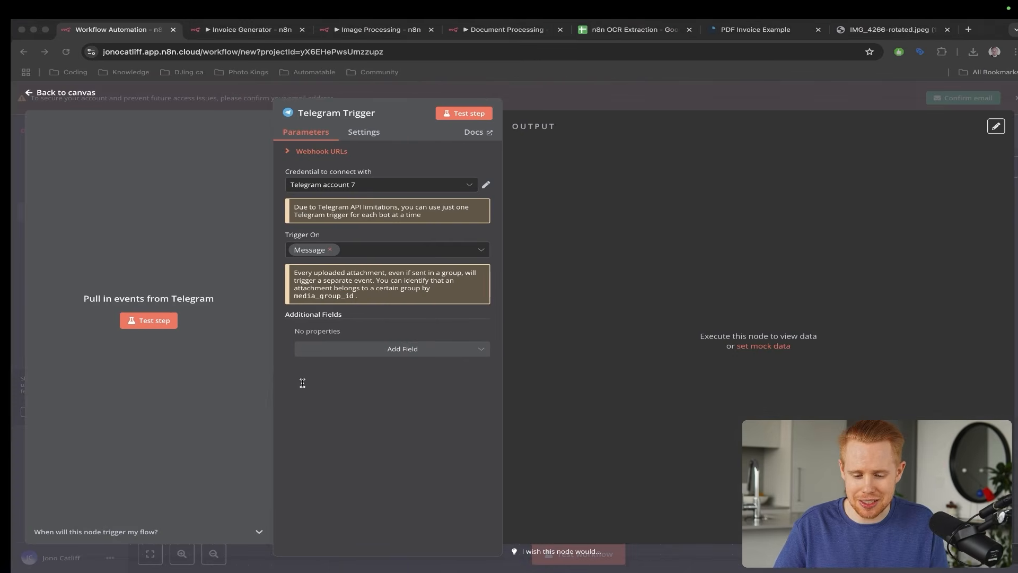
{"action": "left_click_drag", "start_coordinate": [254, 169], "coordinate": [129, 317]}
{"action": "key", "text": "Escape"}
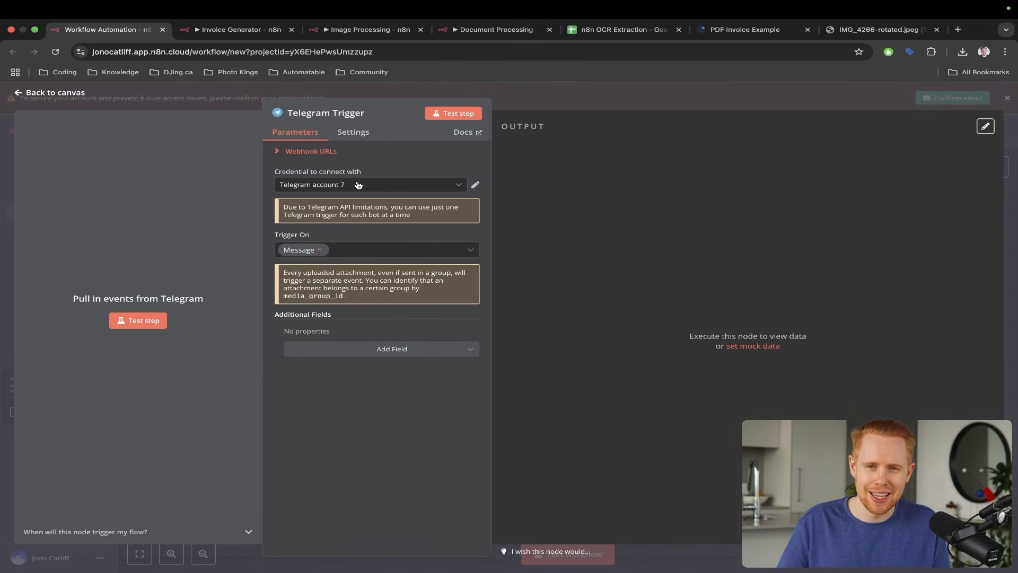
- Open the Telegram Trigger's credential dropdown and scroll through the saved Telegram accounts
{"action": "left_click", "coordinate": [358, 184]}
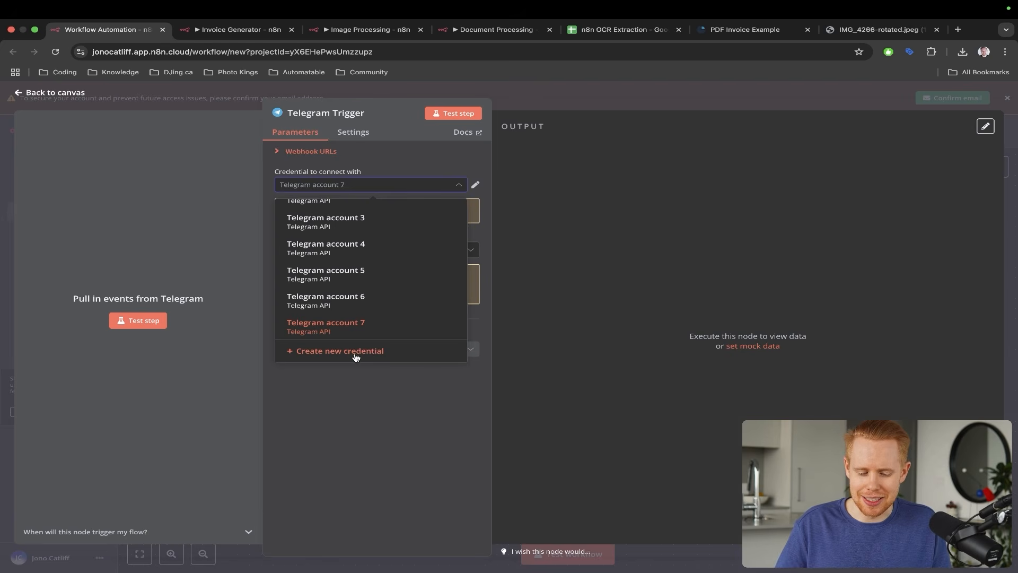
{"action": "left_click", "coordinate": [356, 355]}
{"action": "key", "text": "Escape"}
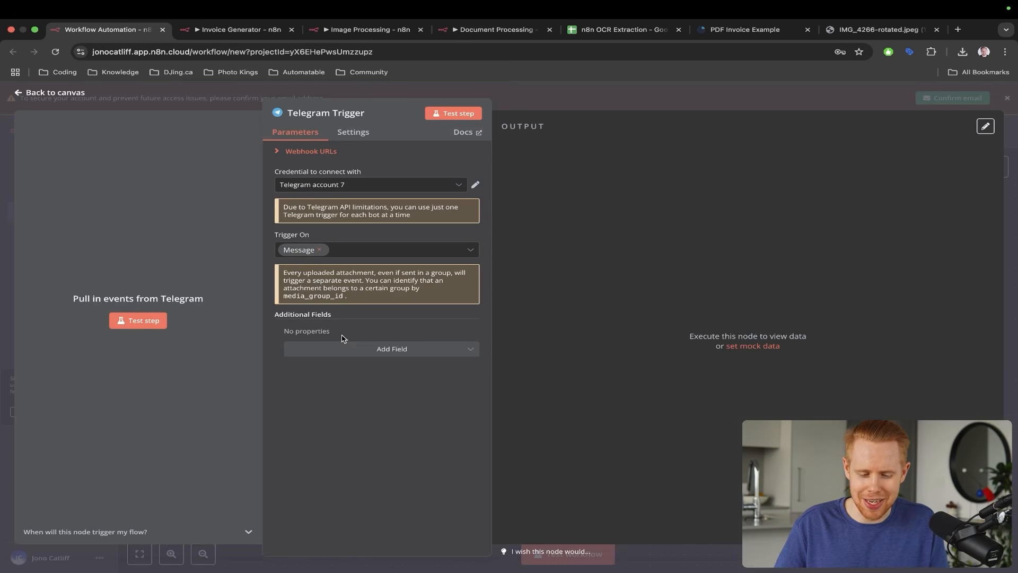
{"action": "left_click", "coordinate": [361, 185]}
{"action": "scroll", "coordinate": [360, 271], "scroll_direction": "up", "scroll_amount": 1}
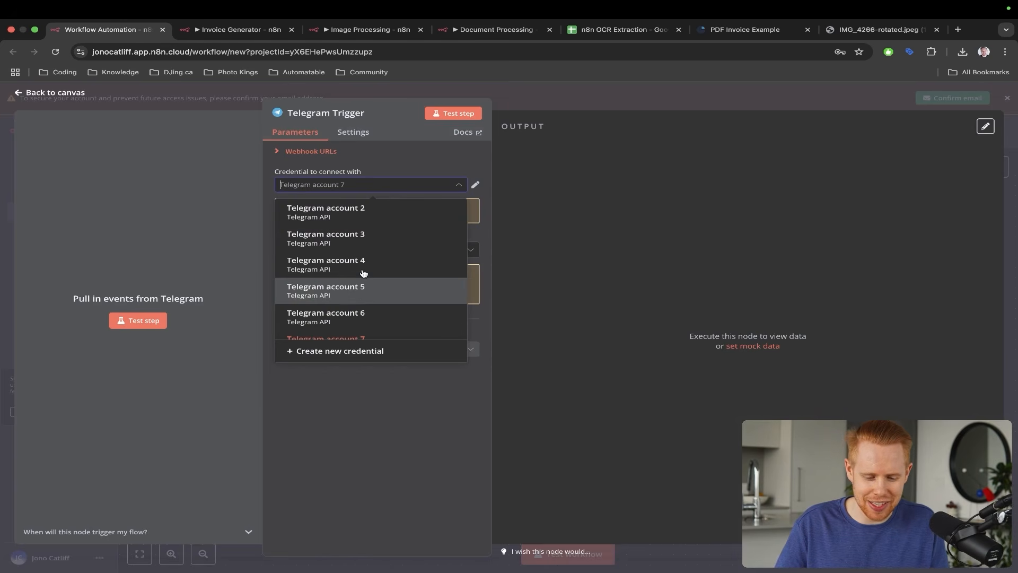
{"action": "scroll", "coordinate": [364, 273], "scroll_direction": "down", "scroll_amount": 1}
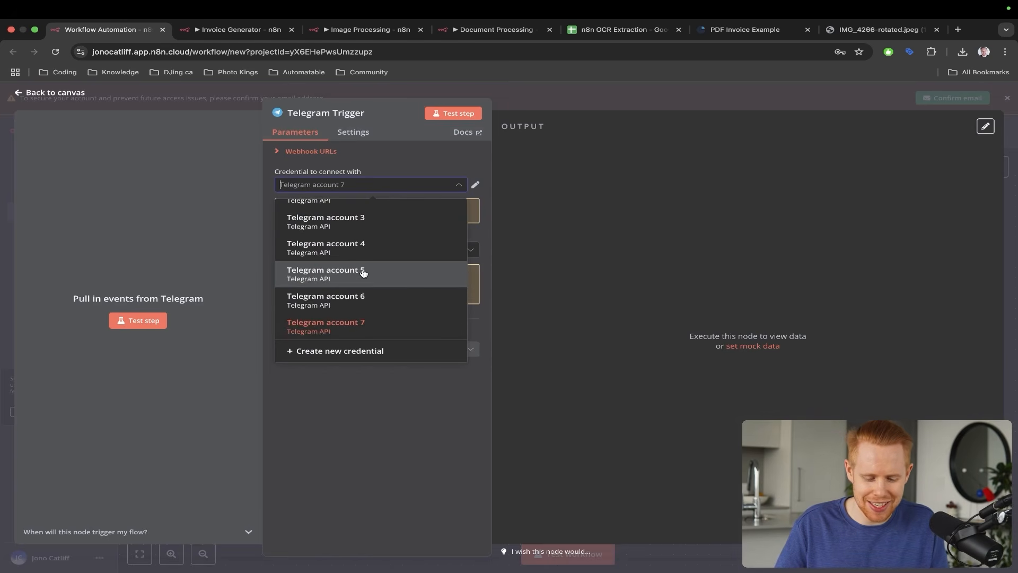
- Create a new Telegram account 8 credential and open its setup docs in a new tab
{"action": "left_click", "coordinate": [366, 354]}
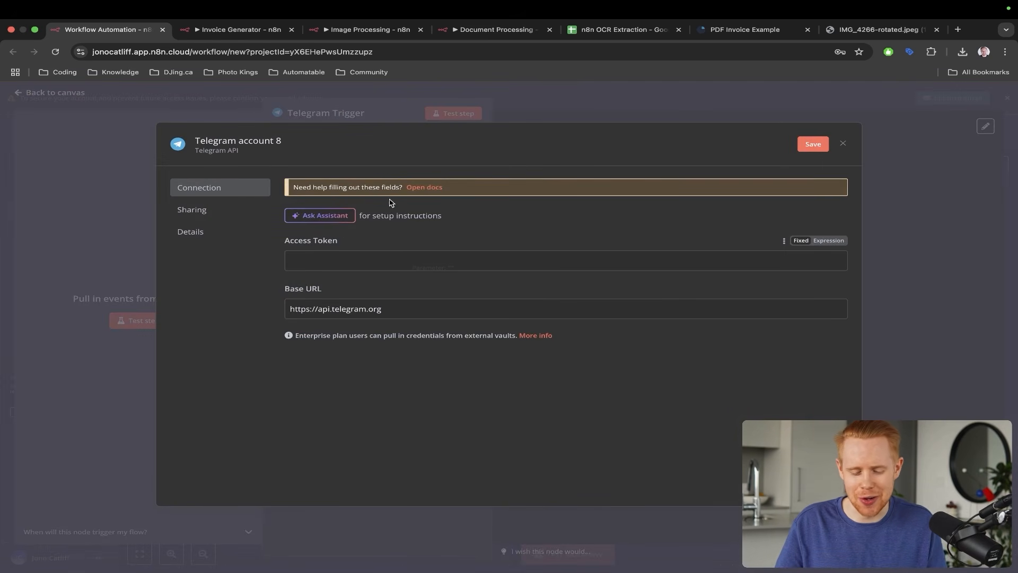
{"action": "left_click", "coordinate": [431, 188]}
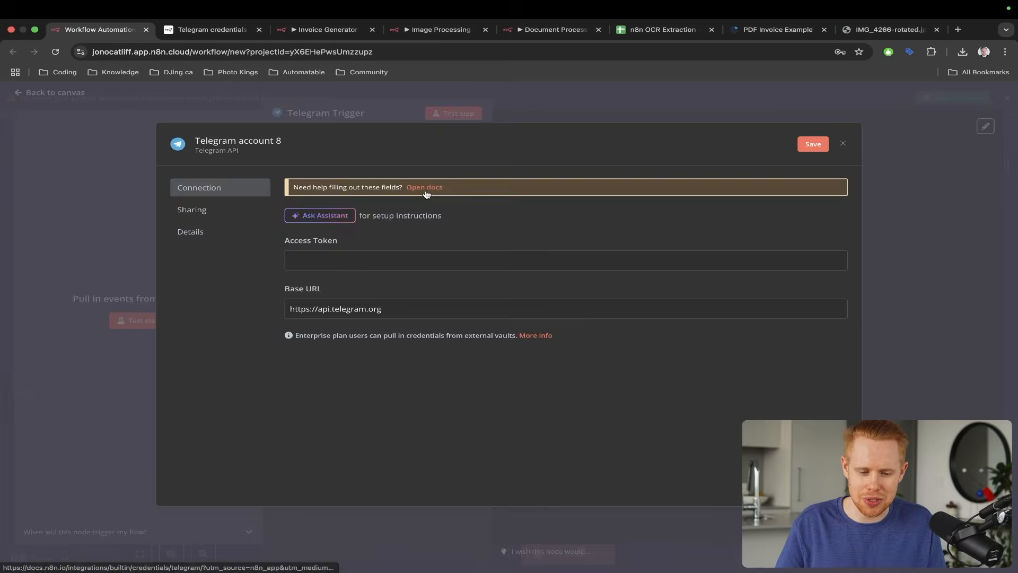
- In the Telegram credentials guide, follow step 1's BotFather link to telegram.me
{"action": "left_click", "coordinate": [426, 190]}
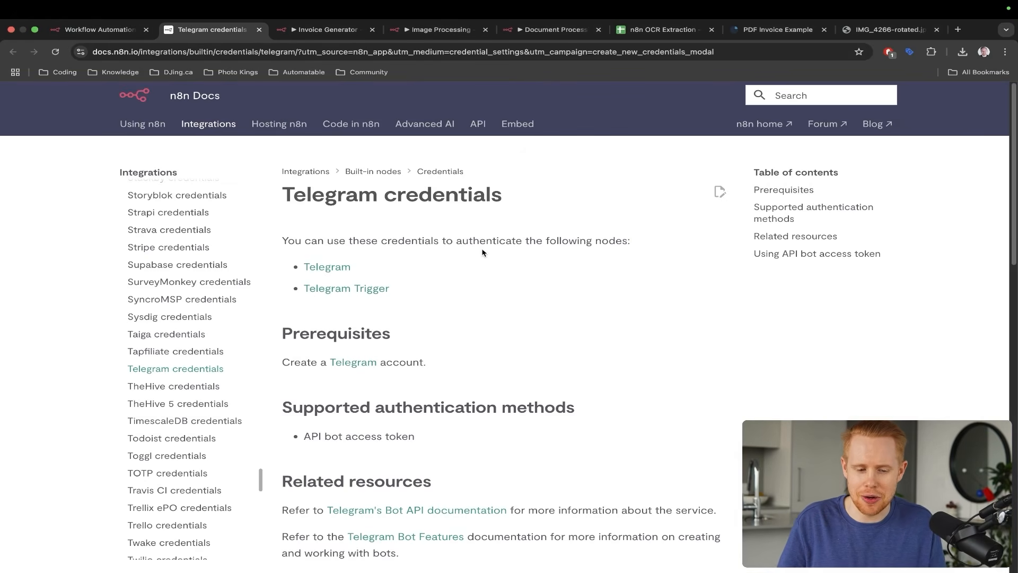
{"action": "scroll", "coordinate": [482, 252], "scroll_direction": "down", "scroll_amount": 10}
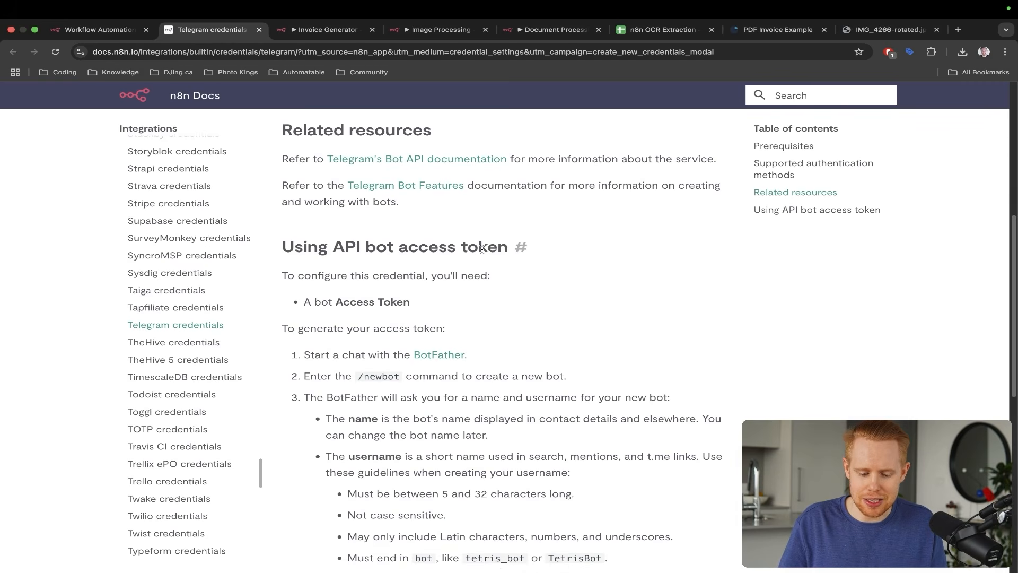
{"action": "scroll", "coordinate": [482, 250], "scroll_direction": "down", "scroll_amount": 1}
{"action": "key", "text": "ctrl+a"}
{"action": "left_click_drag", "start_coordinate": [398, 143], "coordinate": [432, 219]}
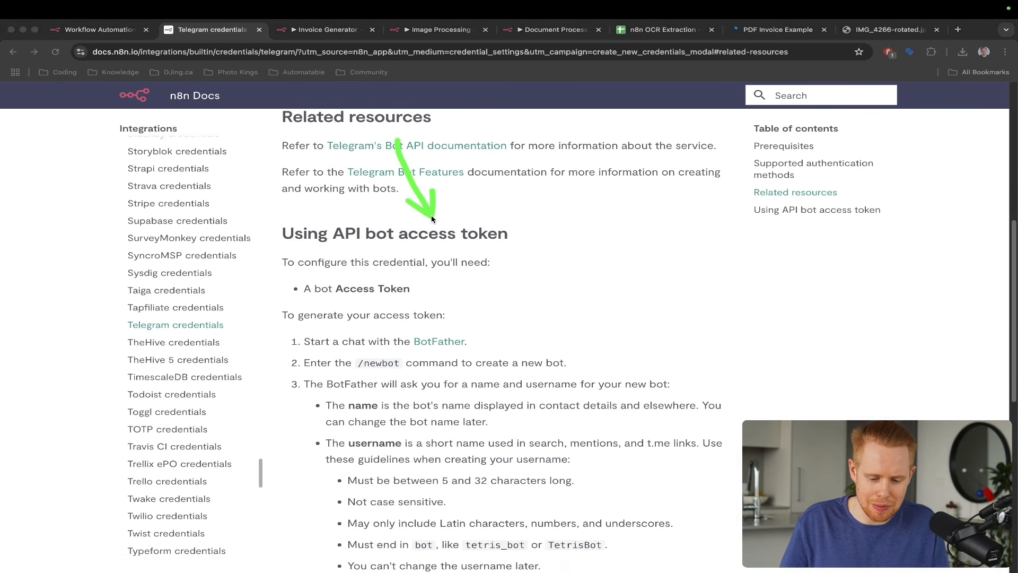
{"action": "mouse_move", "coordinate": [410, 276]}
{"action": "left_mouse_down"}
{"action": "mouse_move", "coordinate": [495, 303]}
{"action": "mouse_move", "coordinate": [466, 329]}
{"action": "left_mouse_up"}
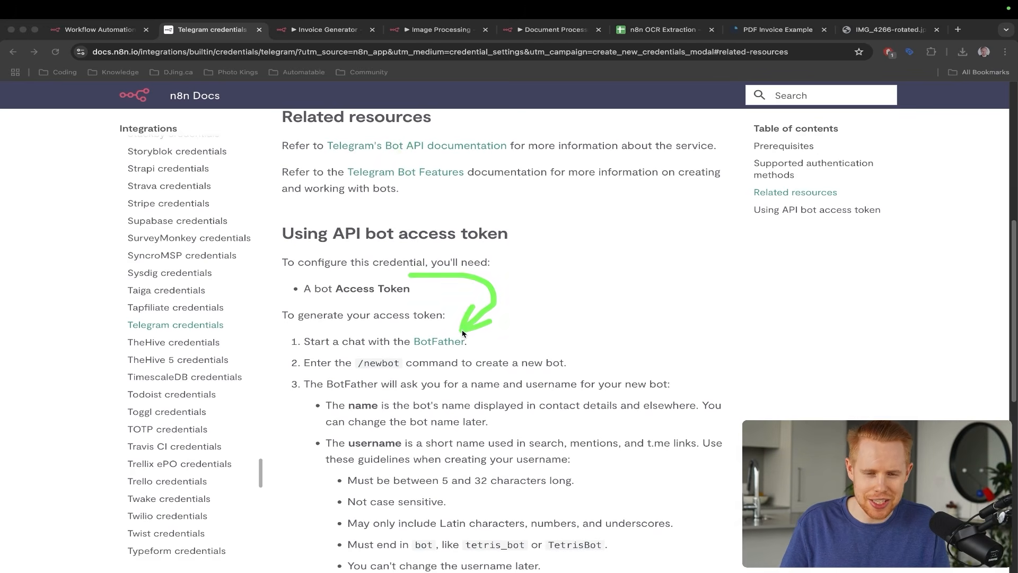
{"action": "key", "text": "Escape"}
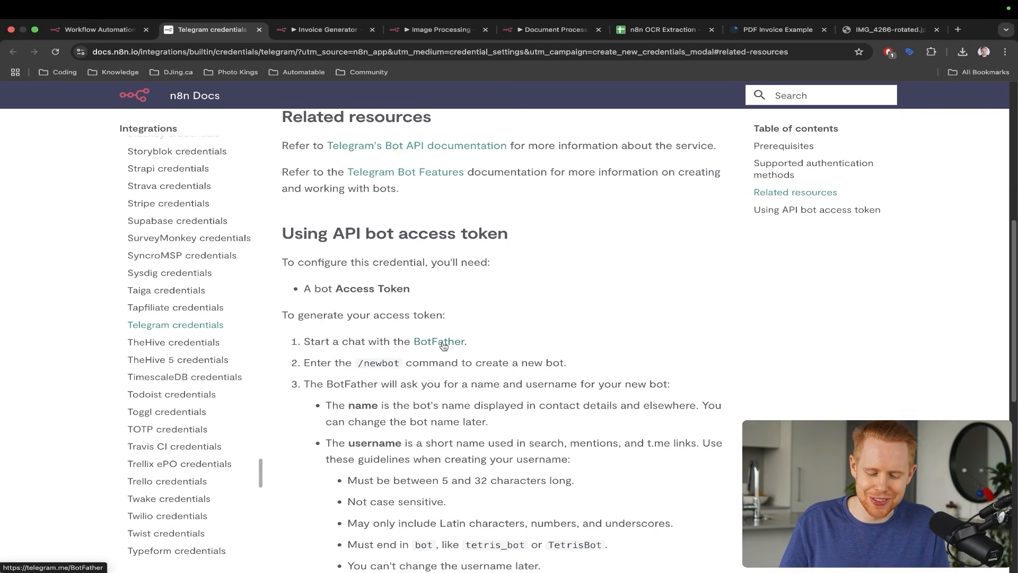
{"action": "left_click", "coordinate": [443, 346]}
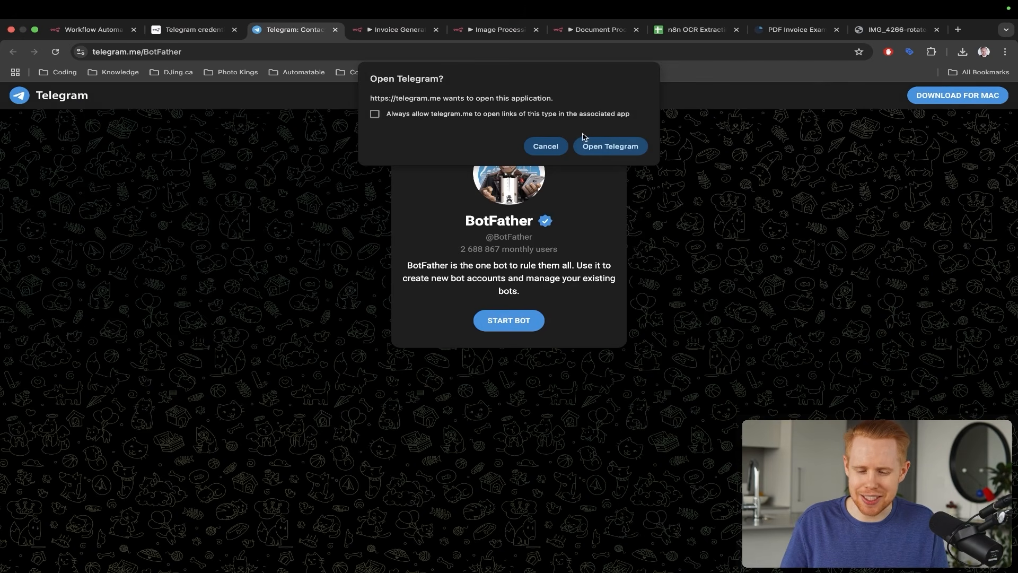
- Open the BotFather chat in the Telegram app and close the telegram.me tab
{"action": "left_click_drag", "start_coordinate": [488, 61], "coordinate": [587, 129]}
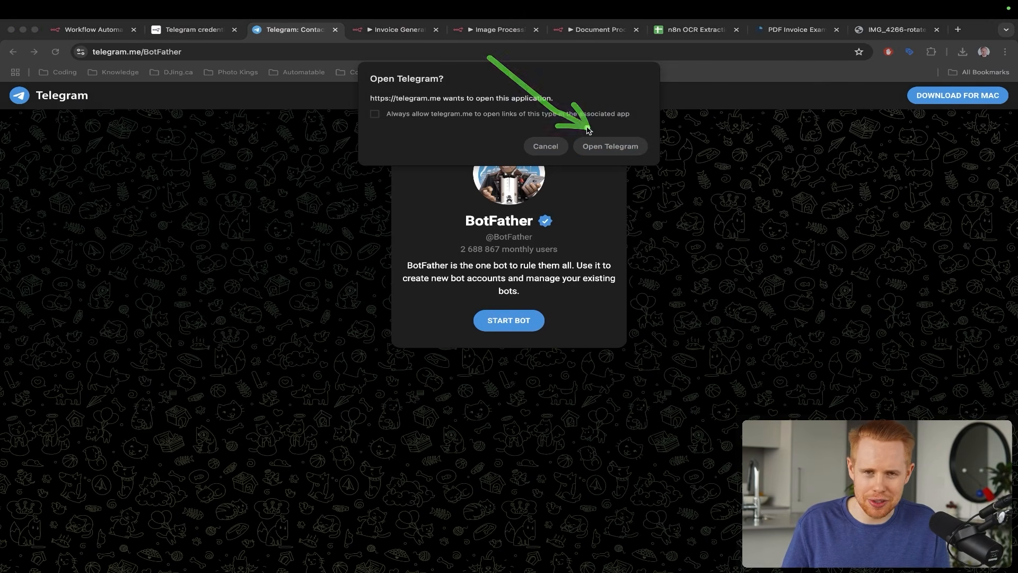
{"action": "key", "text": "Escape"}
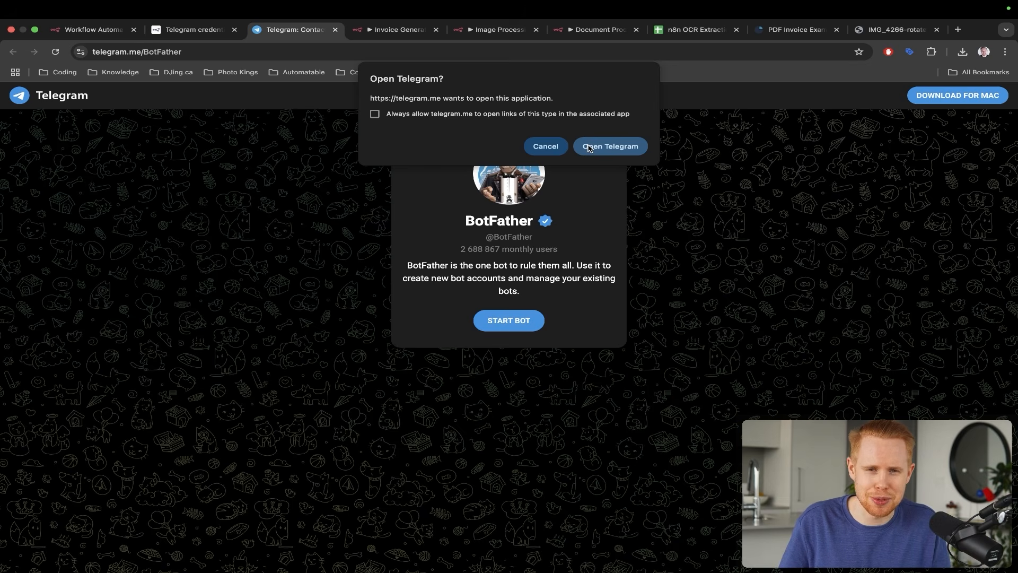
{"action": "left_click", "coordinate": [589, 147]}
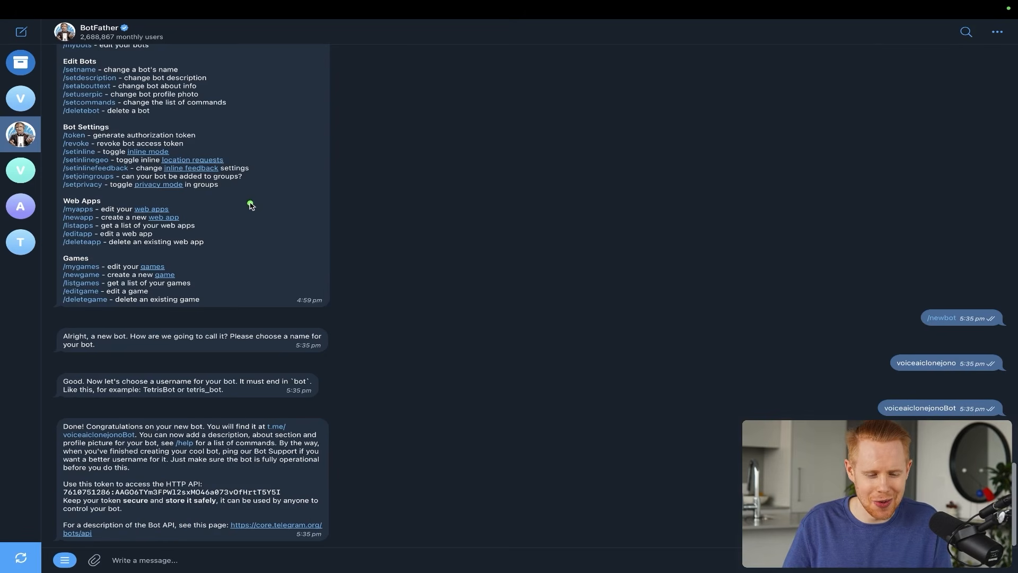
{"action": "left_click_drag", "start_coordinate": [250, 203], "coordinate": [102, 42]}
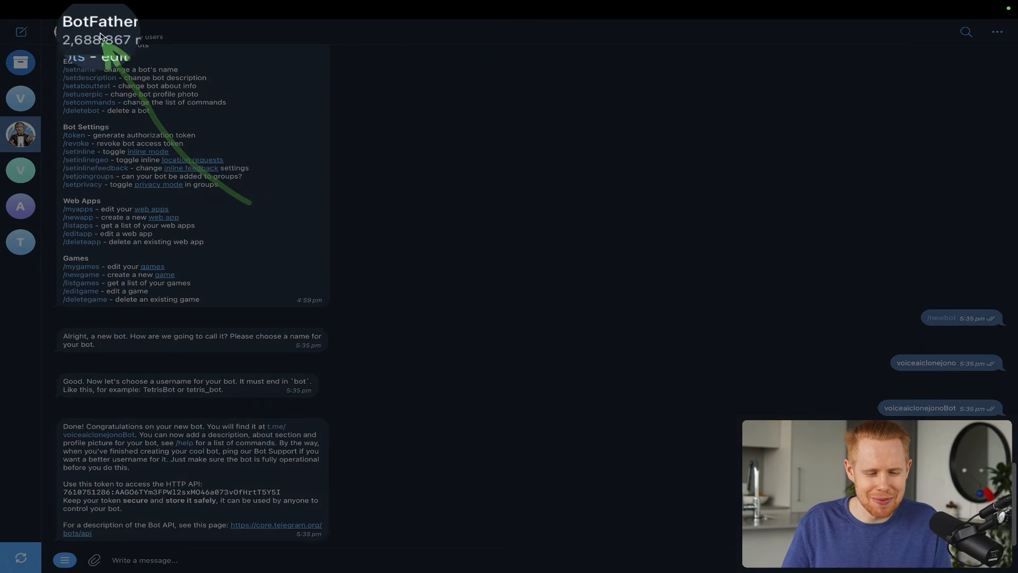
{"action": "key", "text": "Escape"}
{"action": "key", "text": "ctrl+Right"}
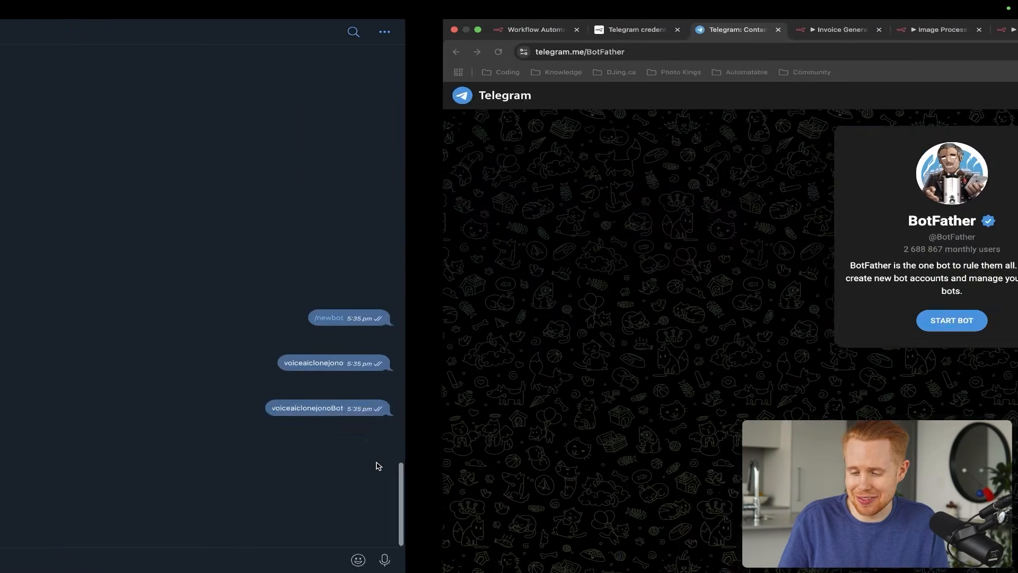
{"action": "key", "text": "super+w"}
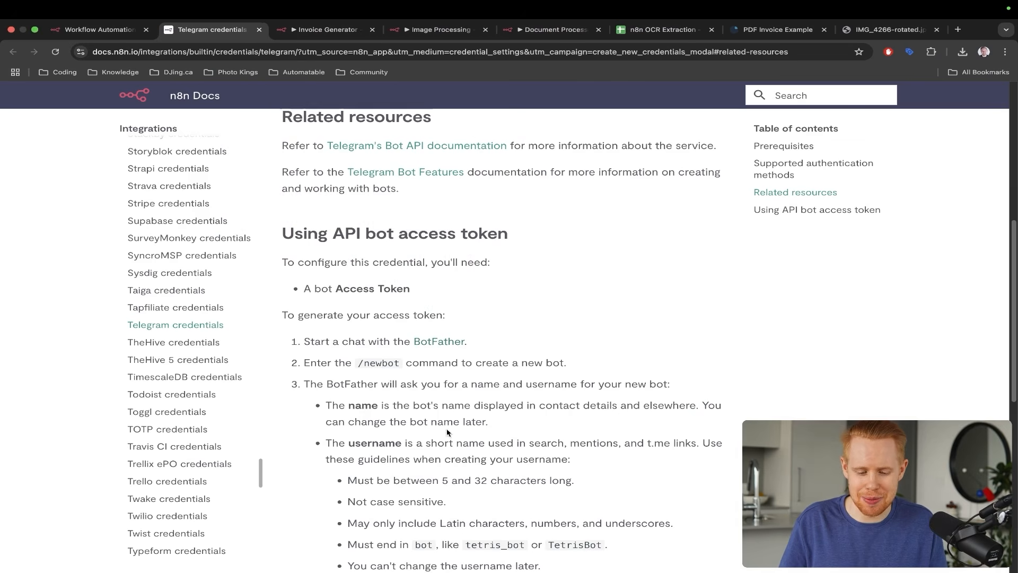
- Copy /newbot from the guide and send it to BotFather
{"action": "scroll", "coordinate": [573, 366], "scroll_direction": "down", "scroll_amount": 2}
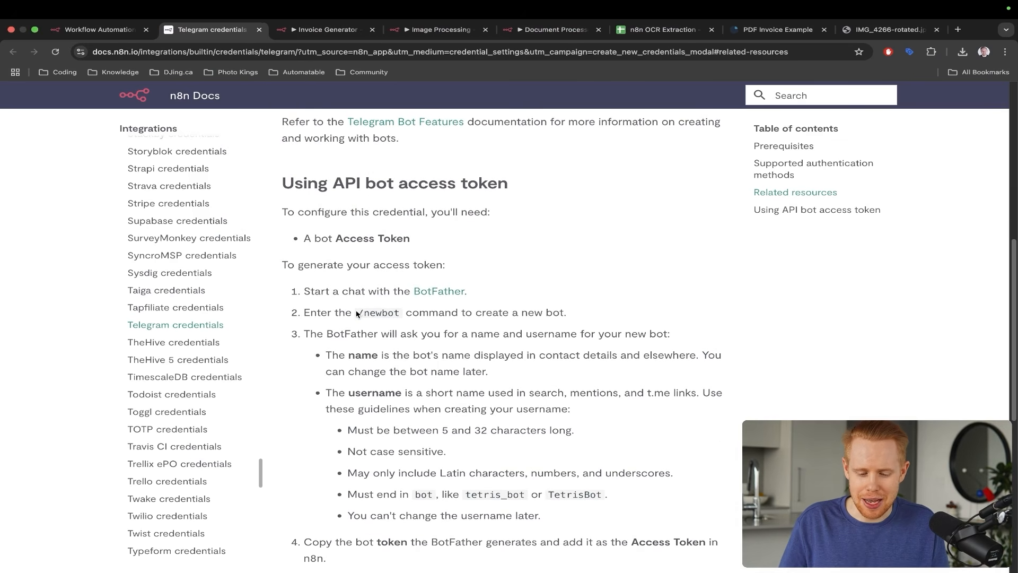
{"action": "left_click_drag", "start_coordinate": [357, 314], "coordinate": [395, 311]}
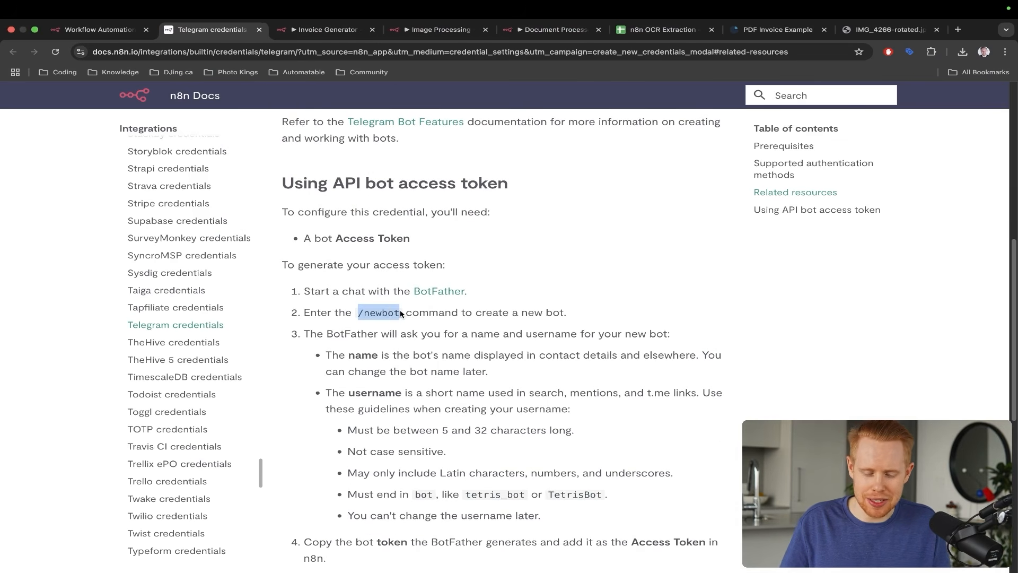
{"action": "key", "text": "ctrl+Left"}
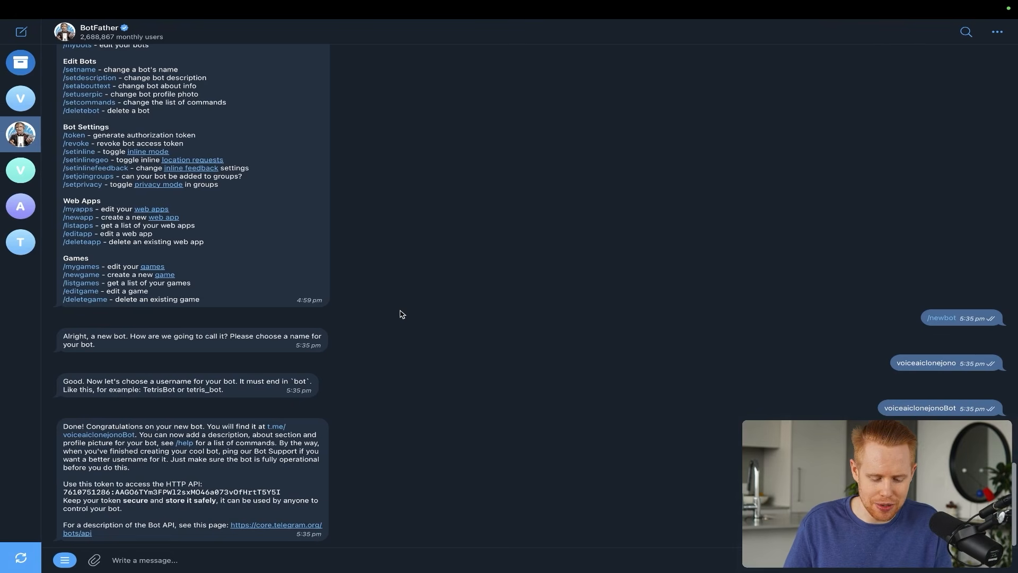
{"action": "left_click", "coordinate": [290, 559]}
{"action": "type", "text": "/newbot"}
{"action": "key", "text": "Return"}
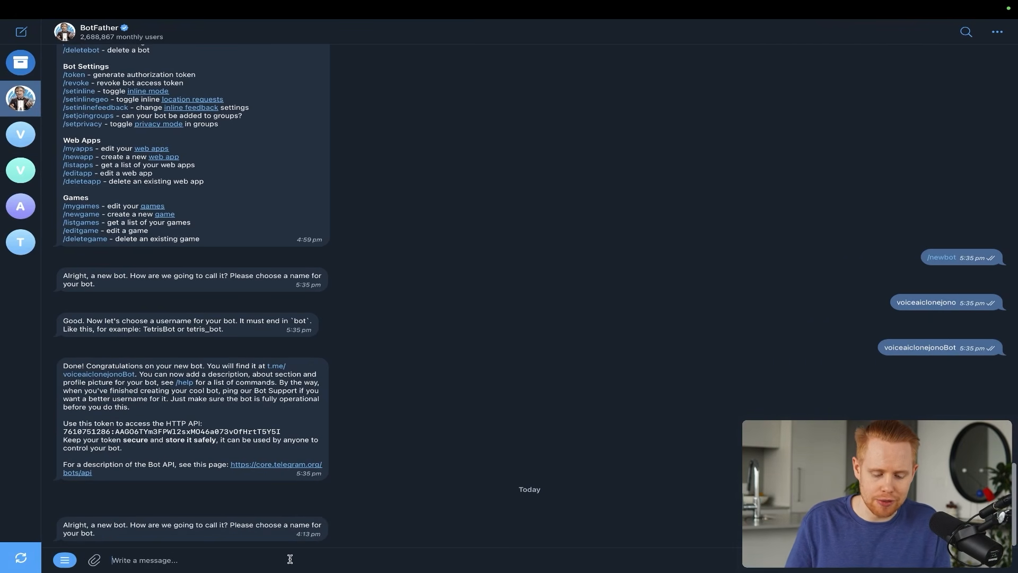
{"action": "key", "text": "ctrl+Right"}
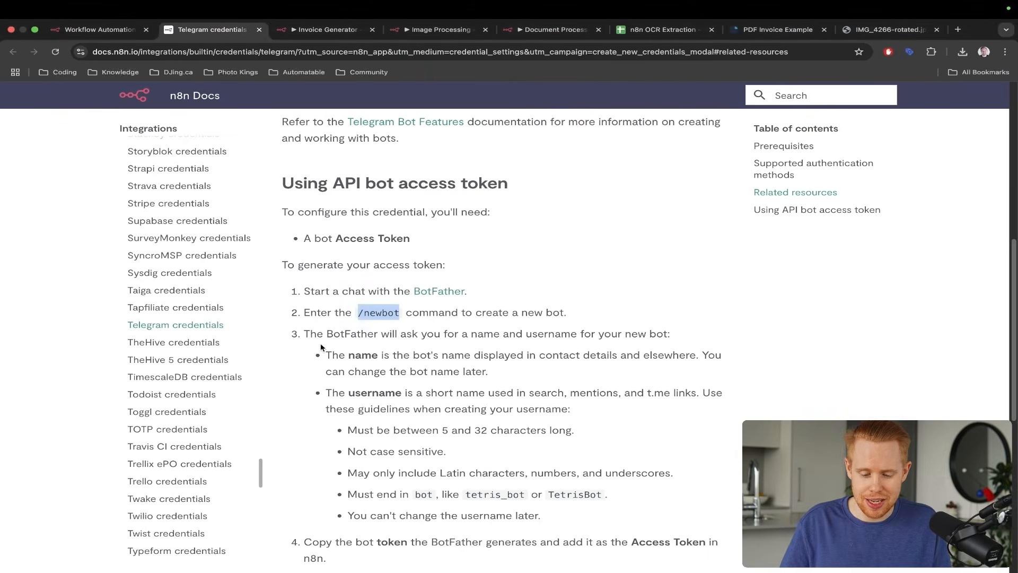
{"action": "left_click_drag", "start_coordinate": [494, 237], "coordinate": [380, 343]}
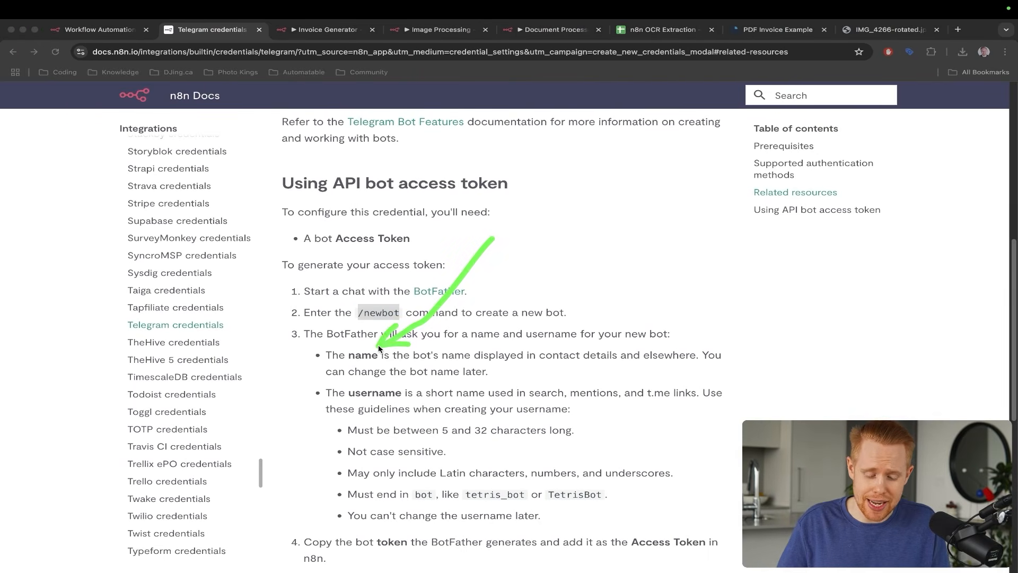
{"action": "left_click_drag", "start_coordinate": [472, 311], "coordinate": [391, 383]}
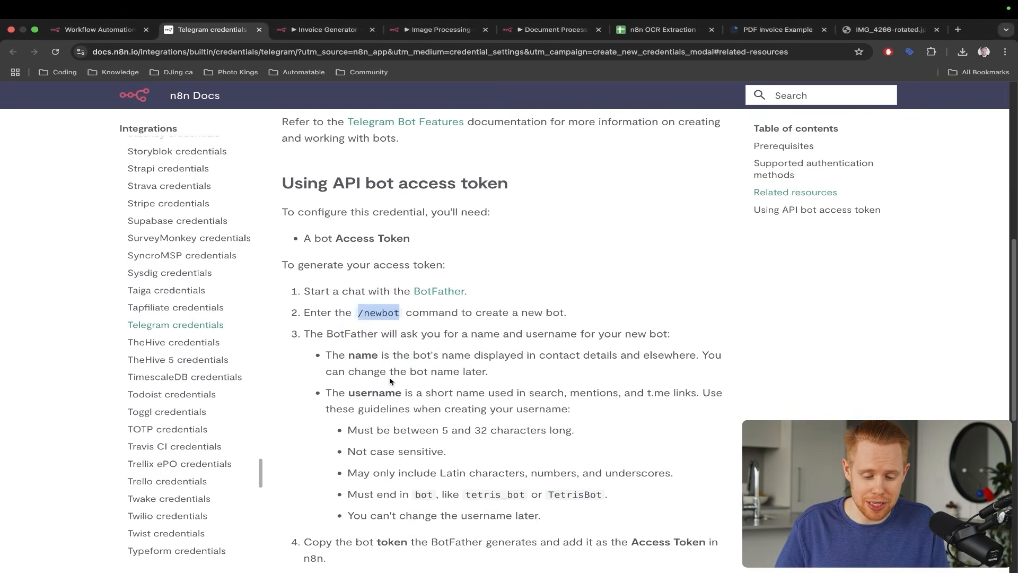
{"action": "key", "text": "ctrl+Left"}
- Name the bot botfatherfanclub with username botfatherfanclubBot, then copy its HTTP API token
{"action": "type", "text": "botfatherfa"}
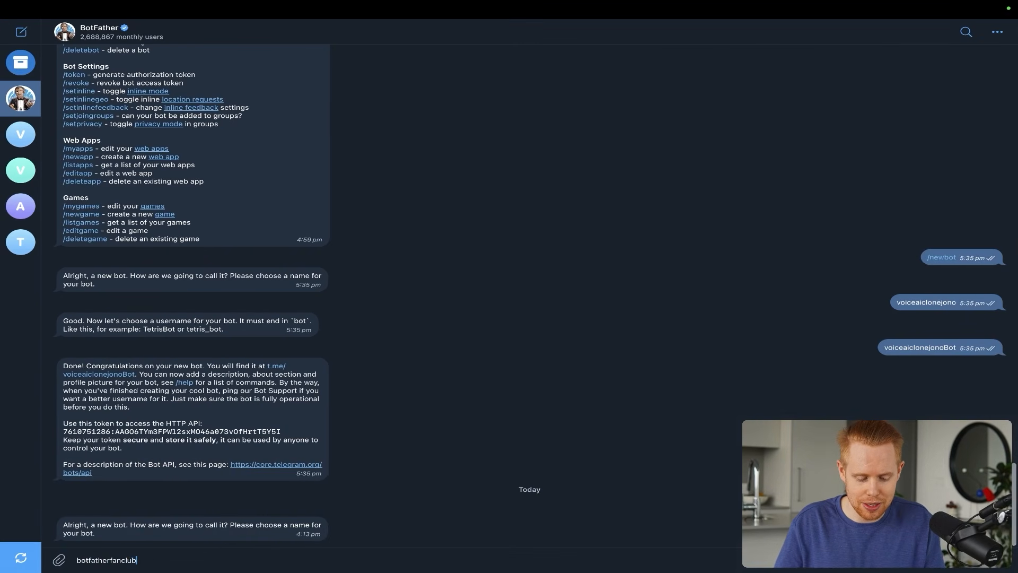
{"action": "type", "text": "nclub"}
{"action": "key", "text": "Return"}
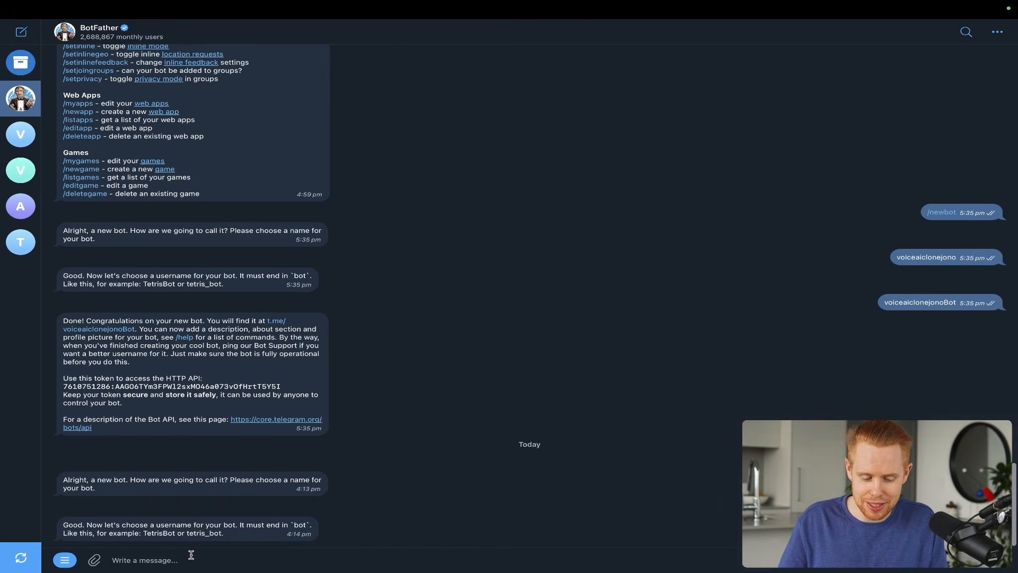
{"action": "type", "text": "botfatherfanclub"}
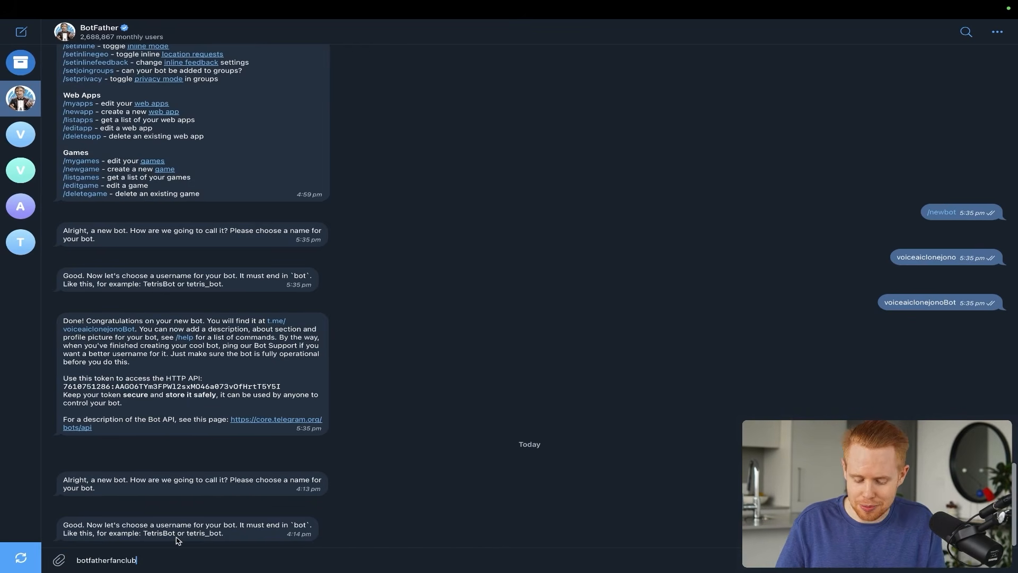
{"action": "type", "text": "Bot"}
{"action": "key", "text": "Return"}
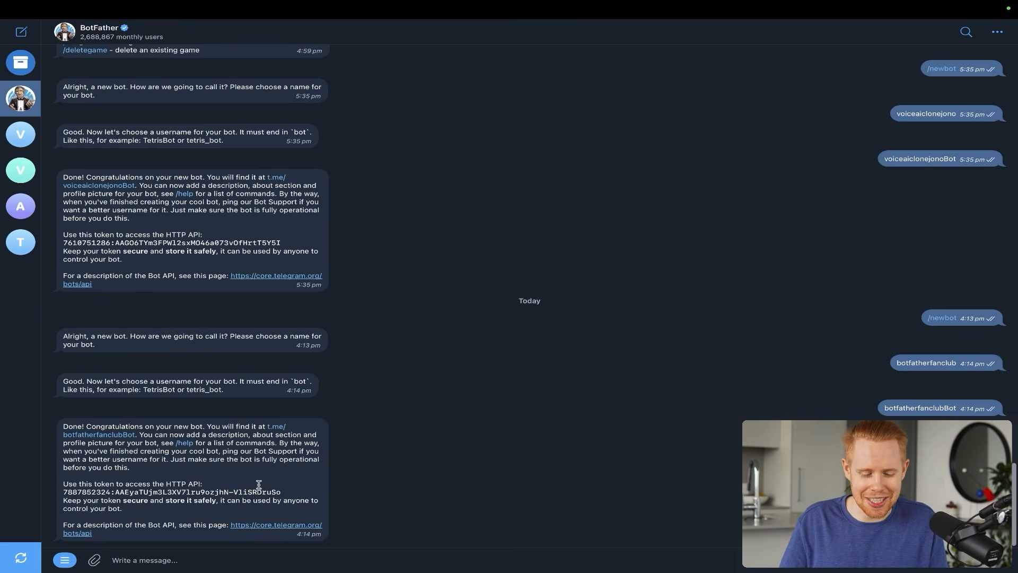
{"action": "left_click", "coordinate": [188, 494]}
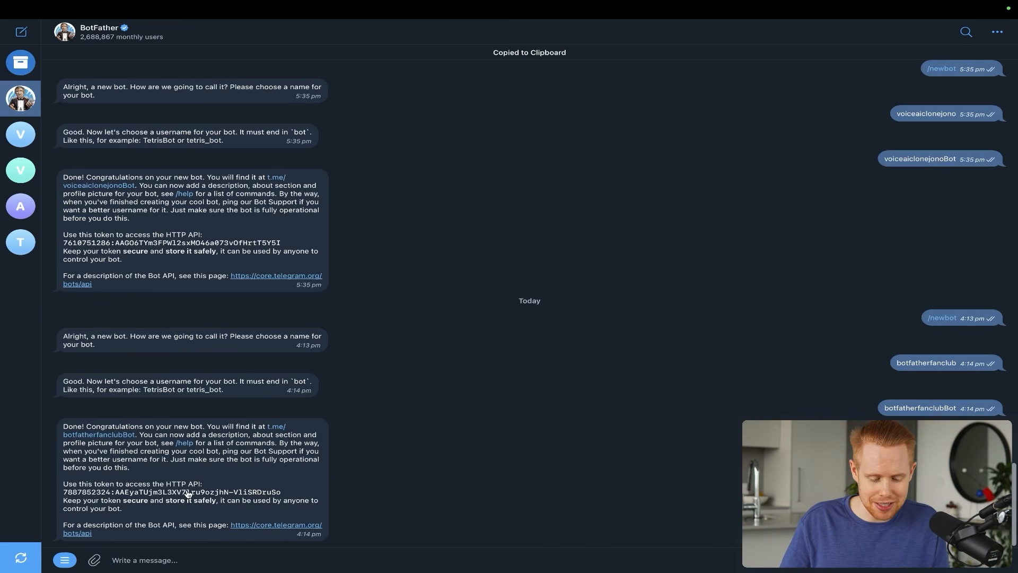
{"action": "double_click", "coordinate": [189, 494]}
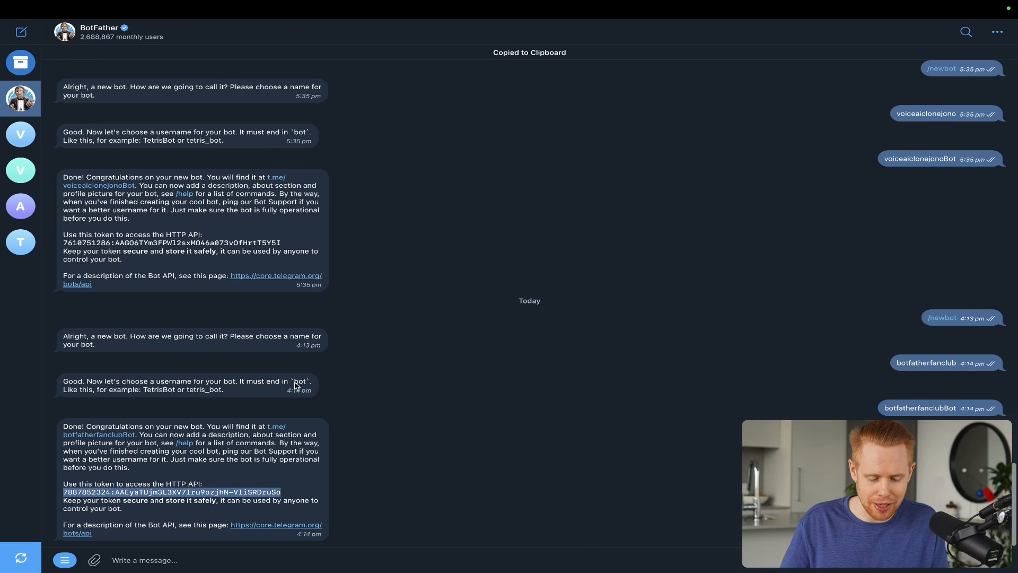
- Paste the bot token as Telegram account 8's Access Token and save the credential
{"action": "key", "text": "ctrl+Right"}
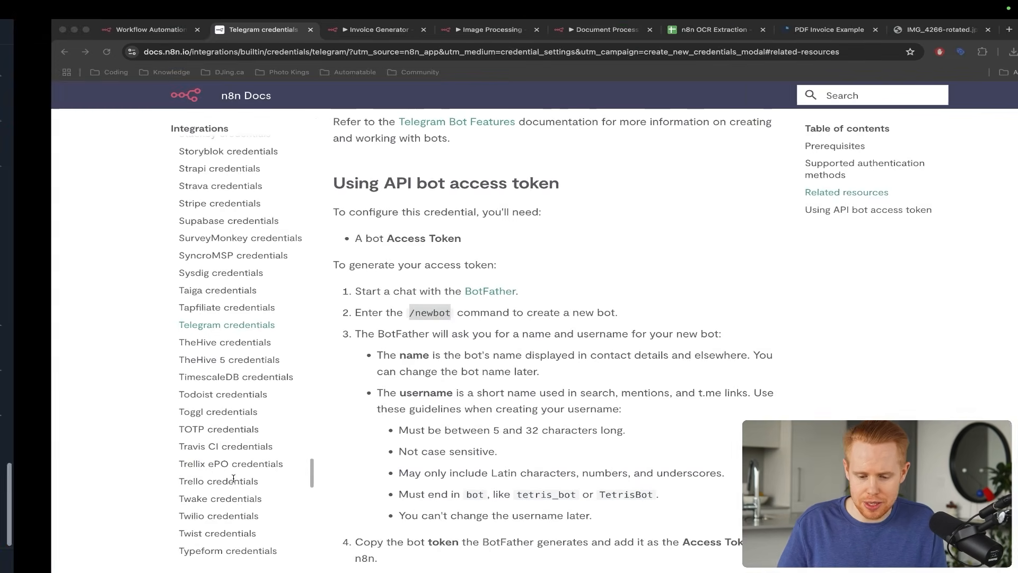
{"action": "key", "text": "super+w"}
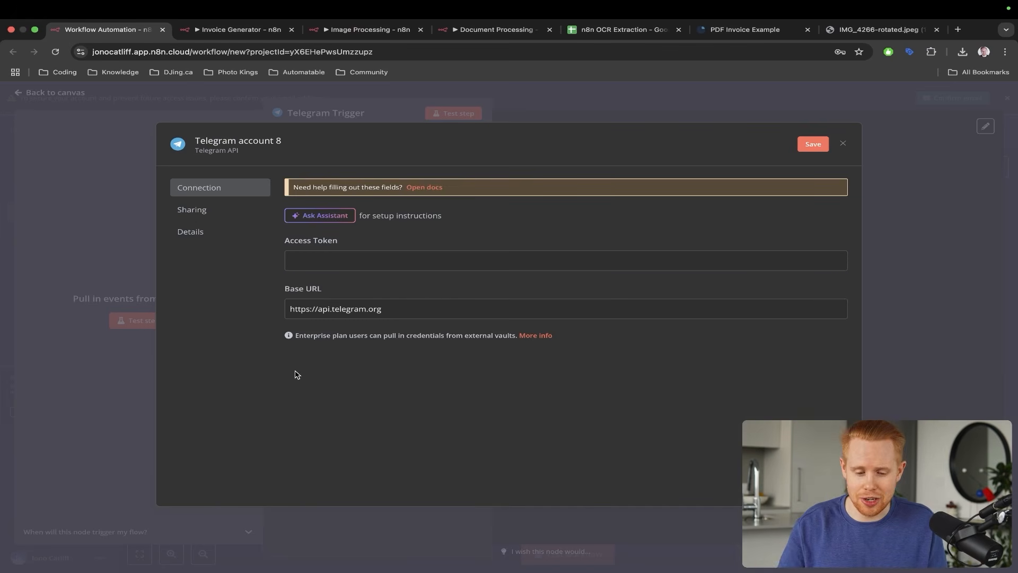
{"action": "left_click", "coordinate": [420, 258]}
{"action": "key", "text": "super+v"}
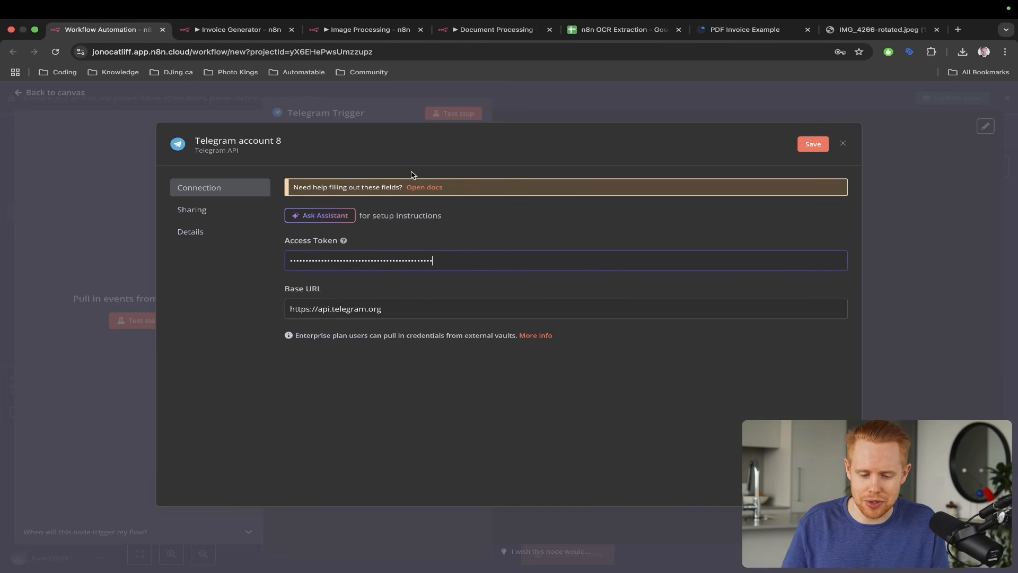
{"action": "left_click", "coordinate": [811, 144]}
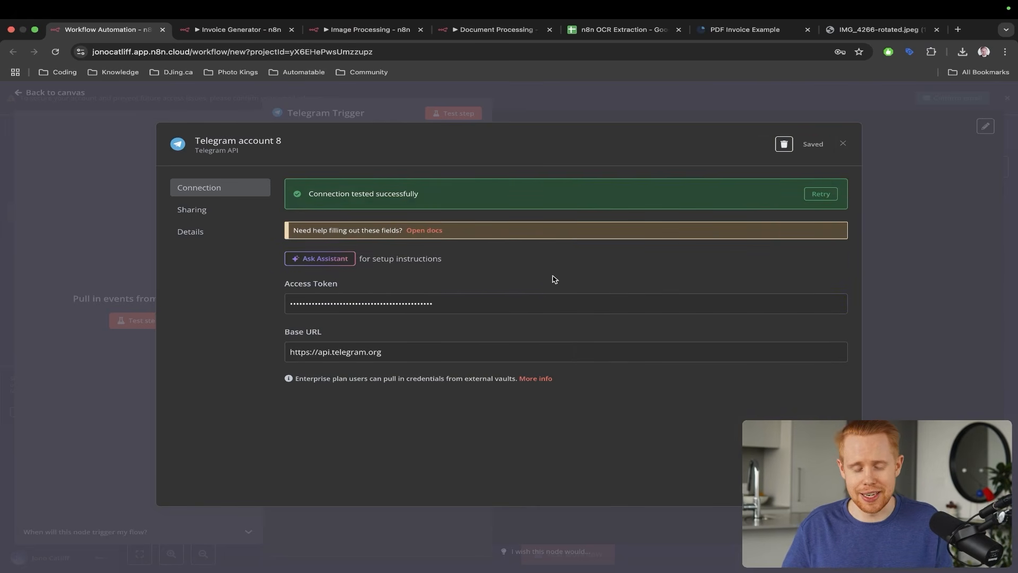
{"action": "left_click", "coordinate": [906, 236]}
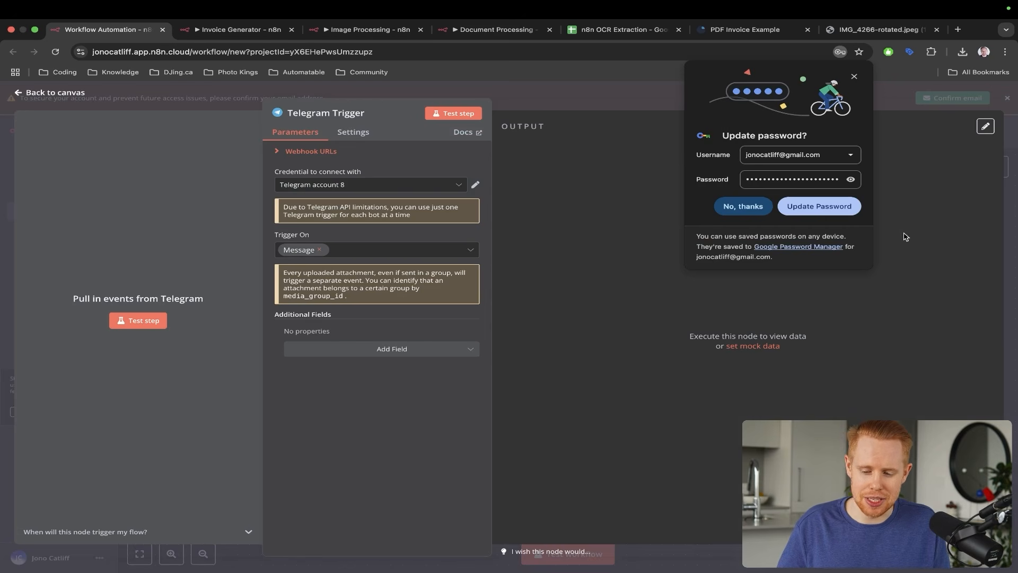
- Decline Chrome's password prompt, run the Telegram Trigger's Test step, and switch to Telegram
{"action": "left_click", "coordinate": [742, 209]}
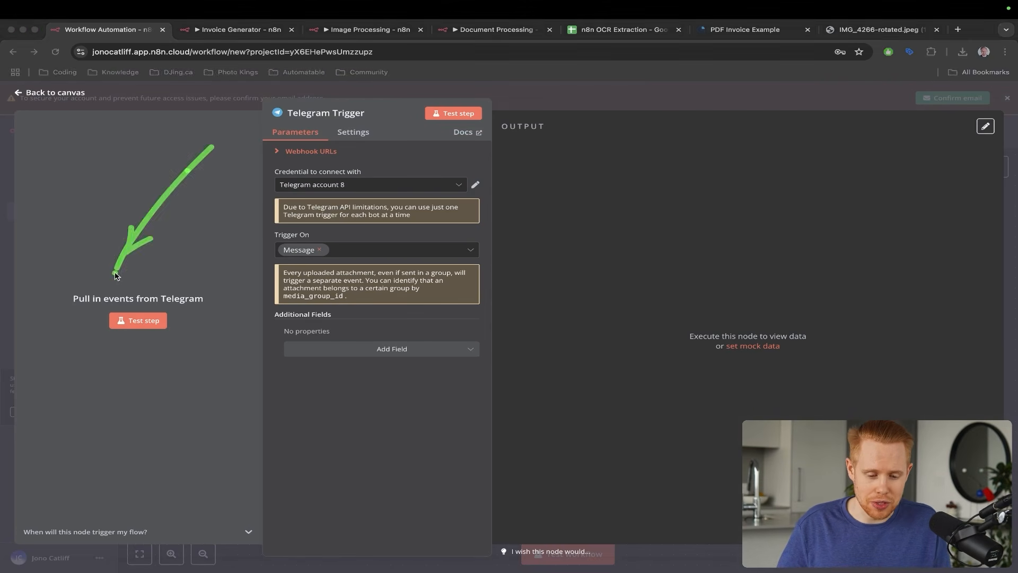
{"action": "left_click", "coordinate": [156, 323]}
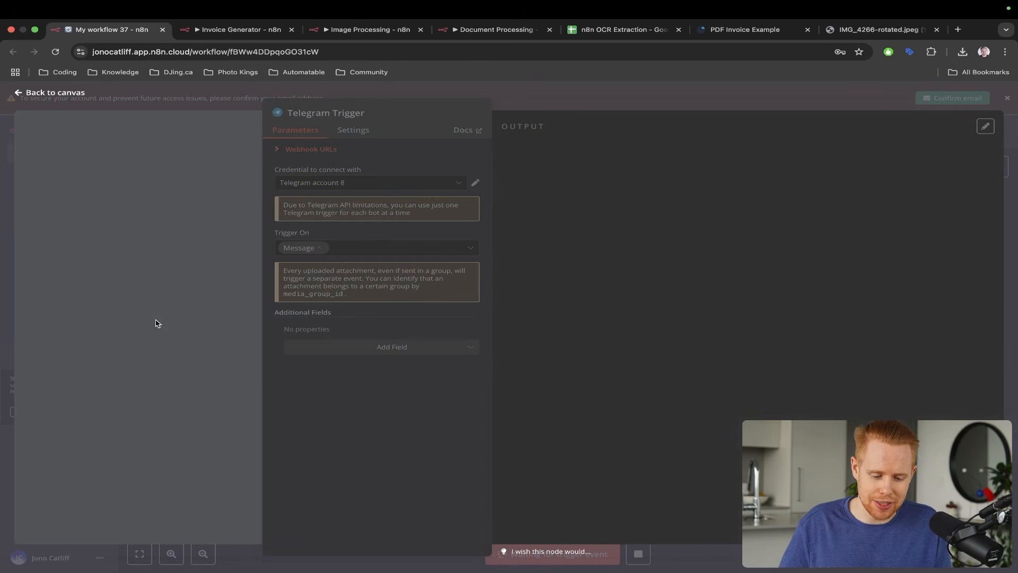
{"action": "key", "text": "ctrl+Left"}
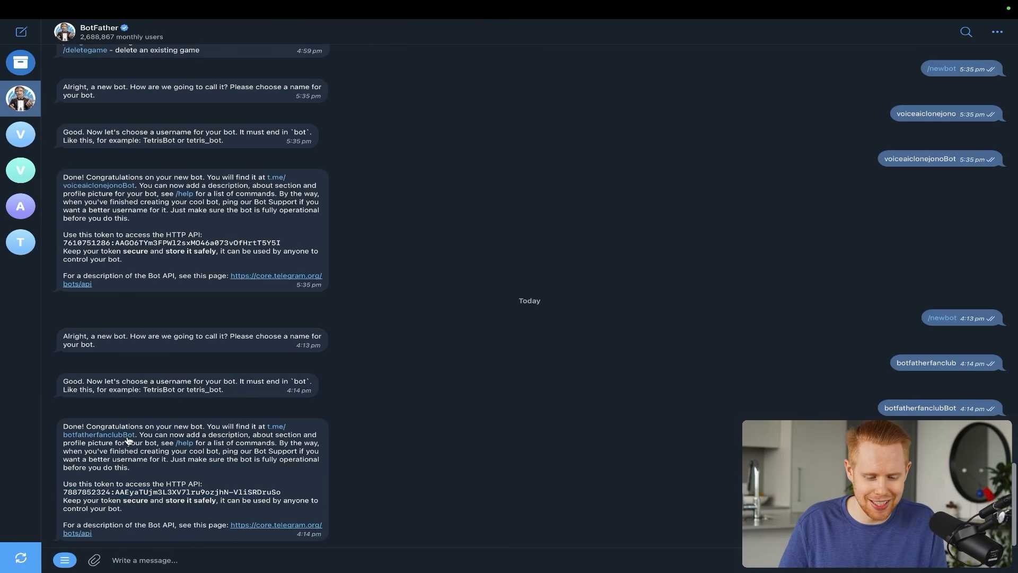
- Start the botfatherfanclubBot chat and send it 'test' while the trigger listens
{"action": "left_click", "coordinate": [110, 438]}
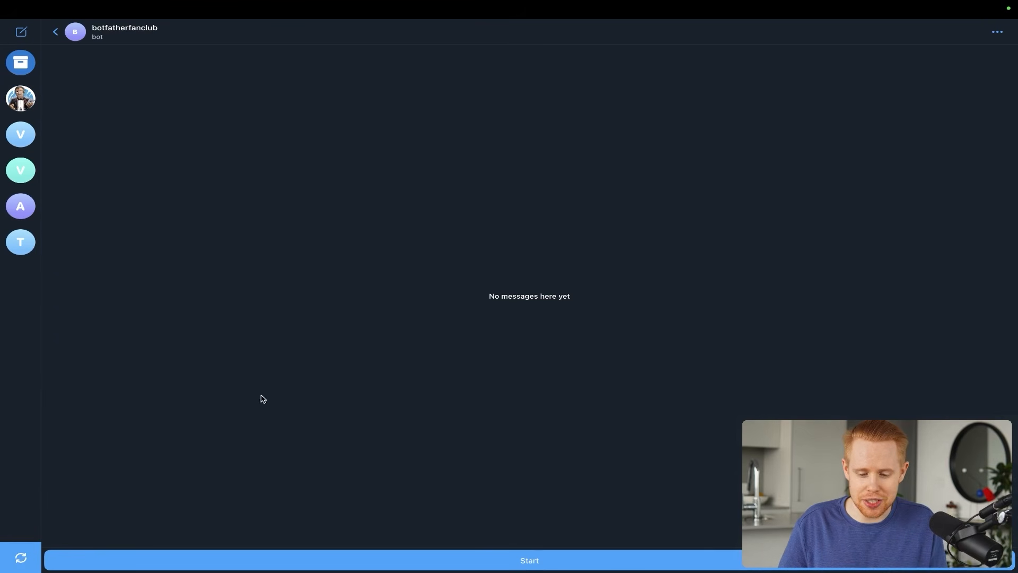
{"action": "left_click", "coordinate": [526, 558]}
{"action": "key", "text": "ctrl+Right"}
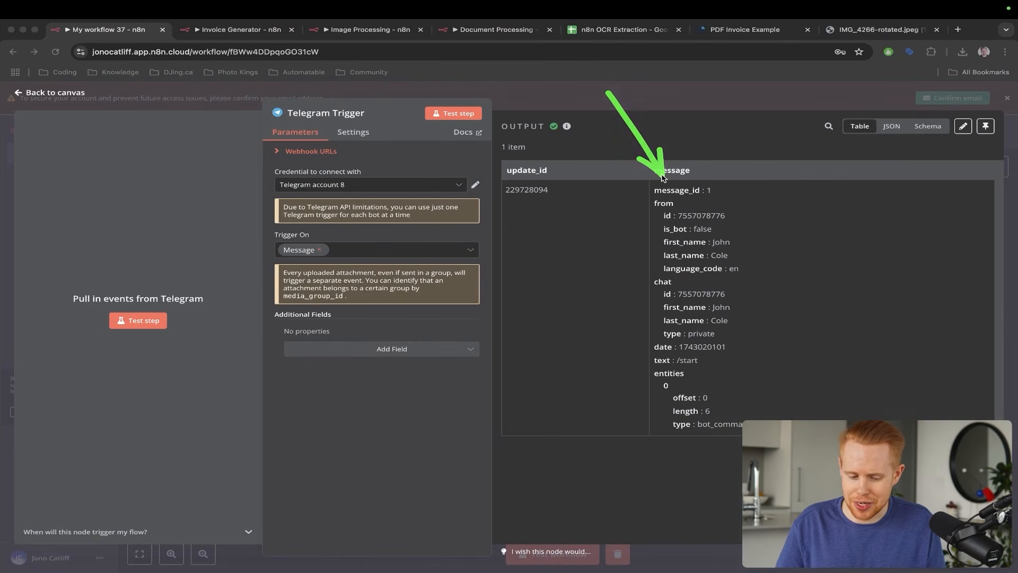
{"action": "left_click", "coordinate": [130, 322]}
{"action": "key", "text": "ctrl+Left"}
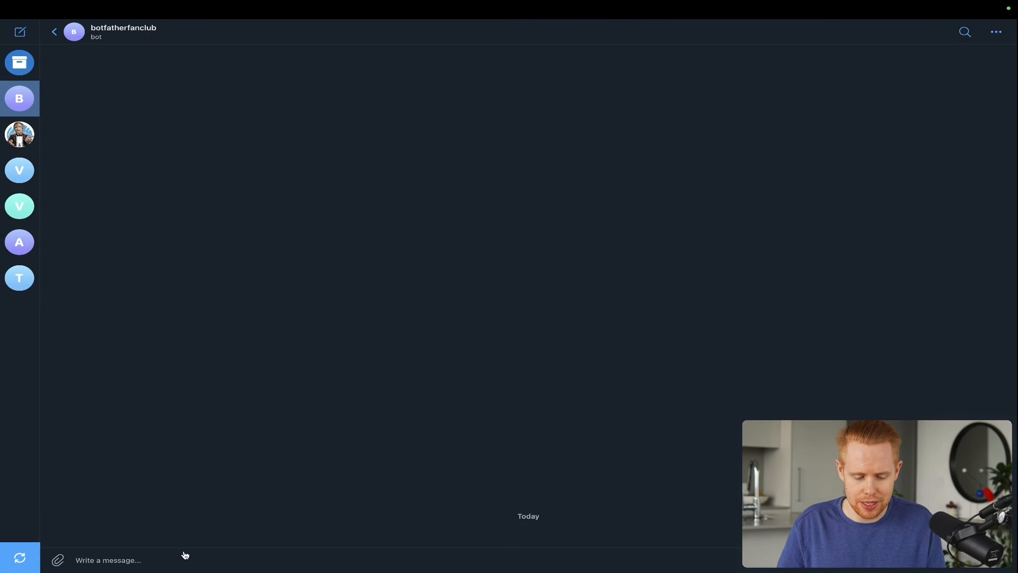
{"action": "left_click", "coordinate": [175, 552]}
{"action": "type", "text": "test"}
{"action": "key", "text": "Return"}
{"action": "key", "text": "ctrl+Right"}
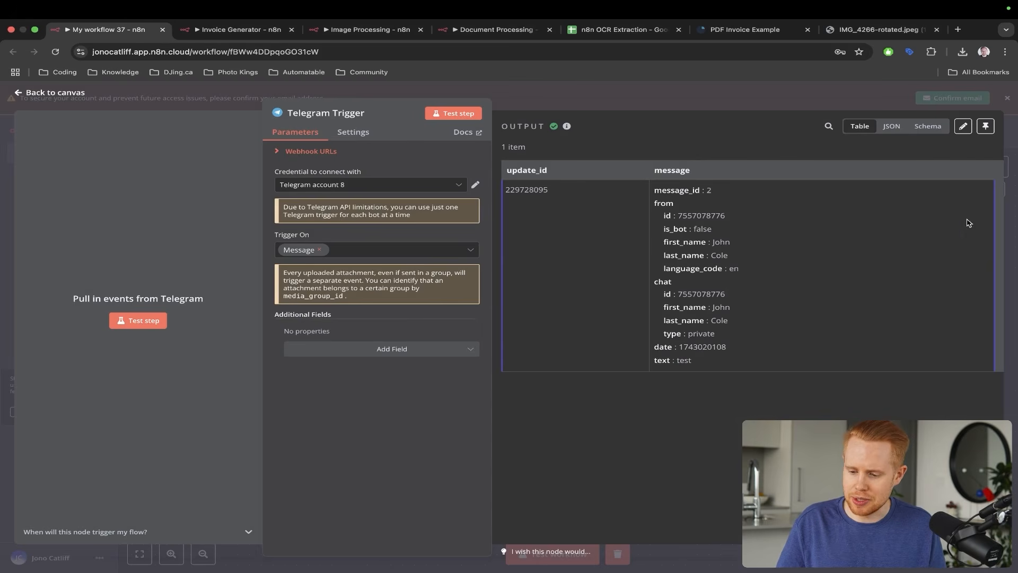
{"action": "left_click", "coordinate": [1014, 209]}
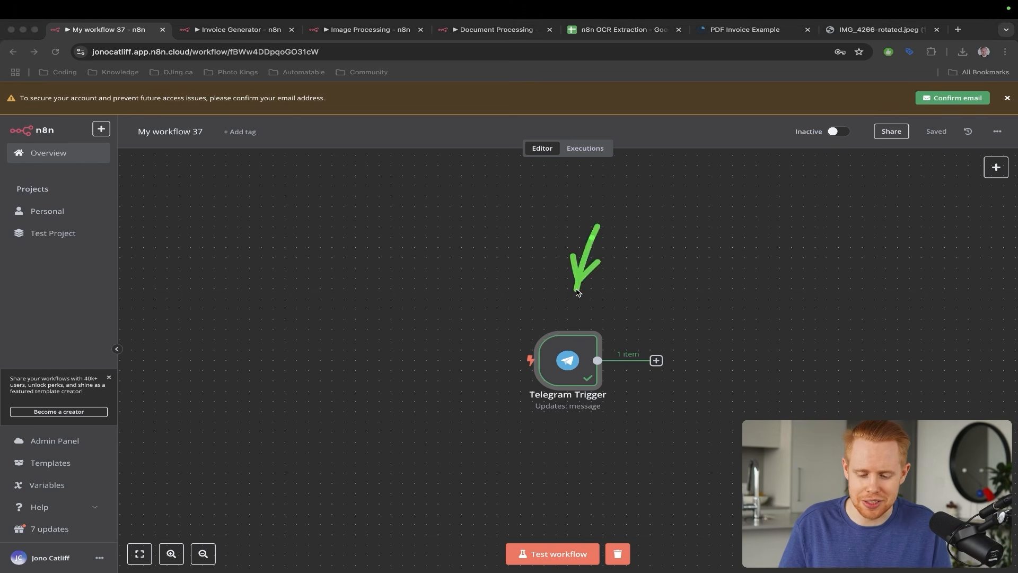
{"action": "double_click", "coordinate": [572, 364]}
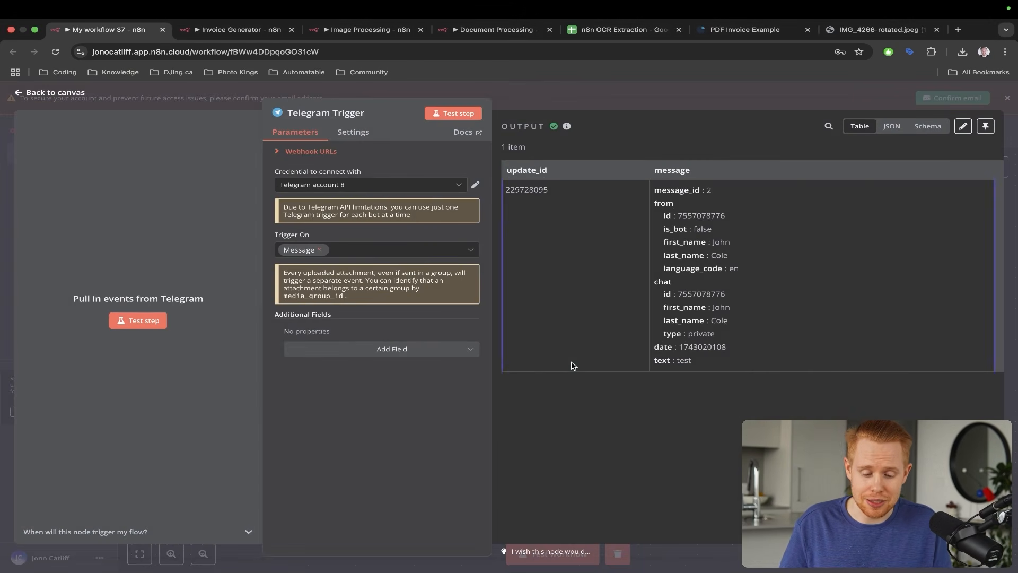
- Re-run the trigger's Test step, review the sample receipt and PDF invoice, then return to Telegram
{"action": "left_click", "coordinate": [150, 318]}
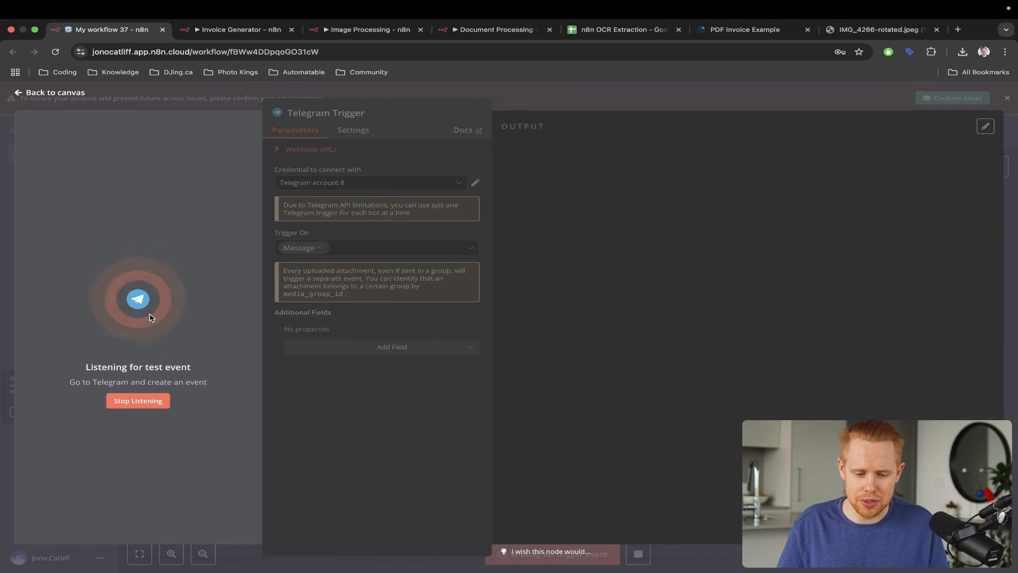
{"action": "key", "text": "ctrl+Left"}
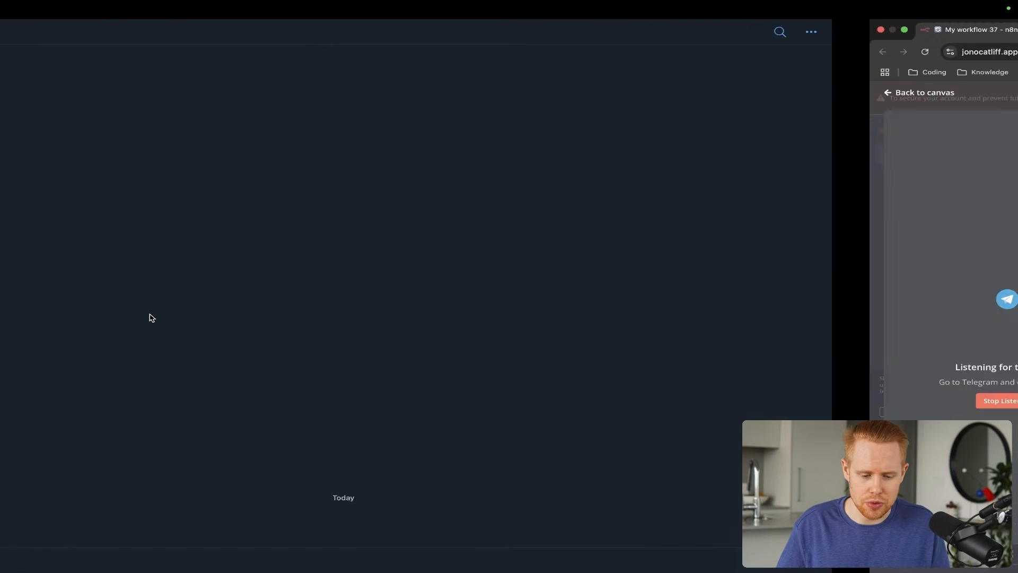
{"action": "key", "text": "ctrl+Right"}
{"action": "key", "text": "super+9"}
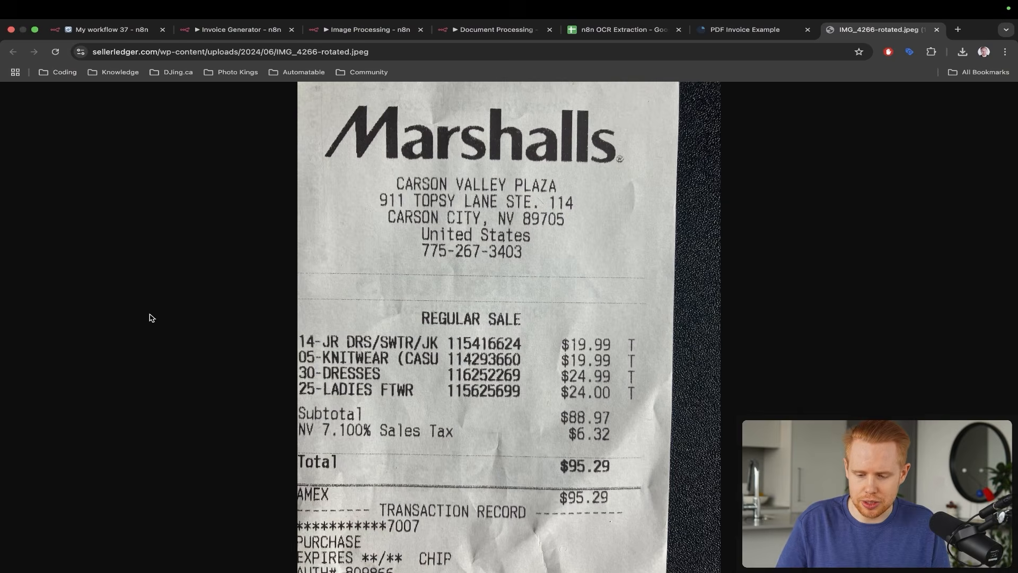
{"action": "key", "text": "ctrl+shift+Tab"}
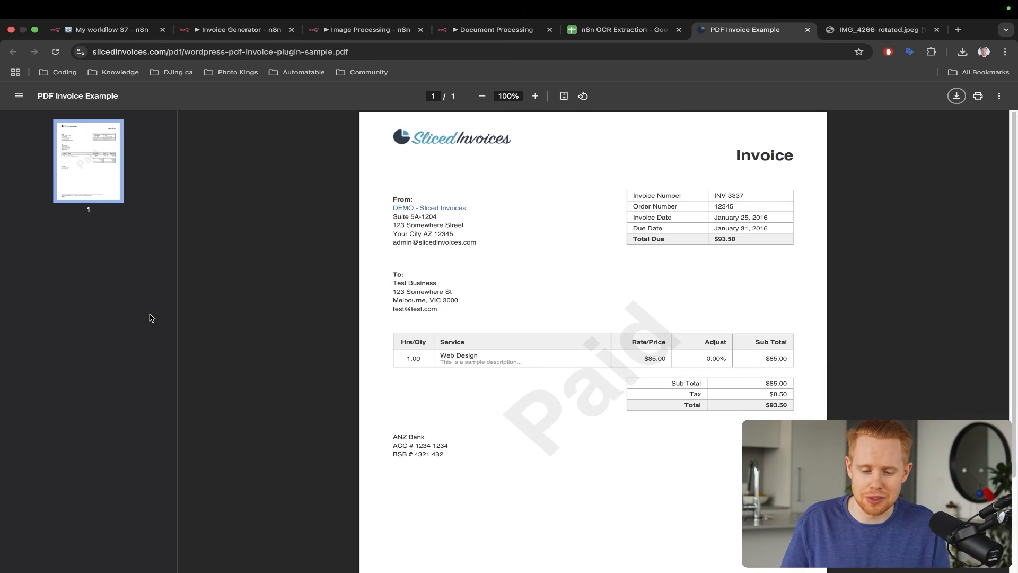
{"action": "key", "text": "ctrl+Tab"}
{"action": "key", "text": "ctrl+Tab"}
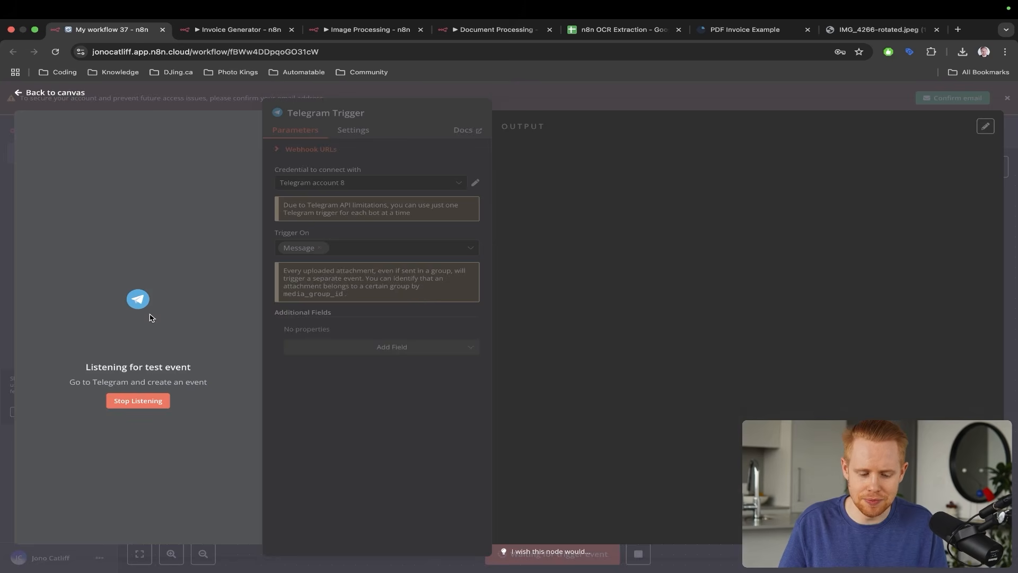
{"action": "key", "text": "ctrl+Left"}
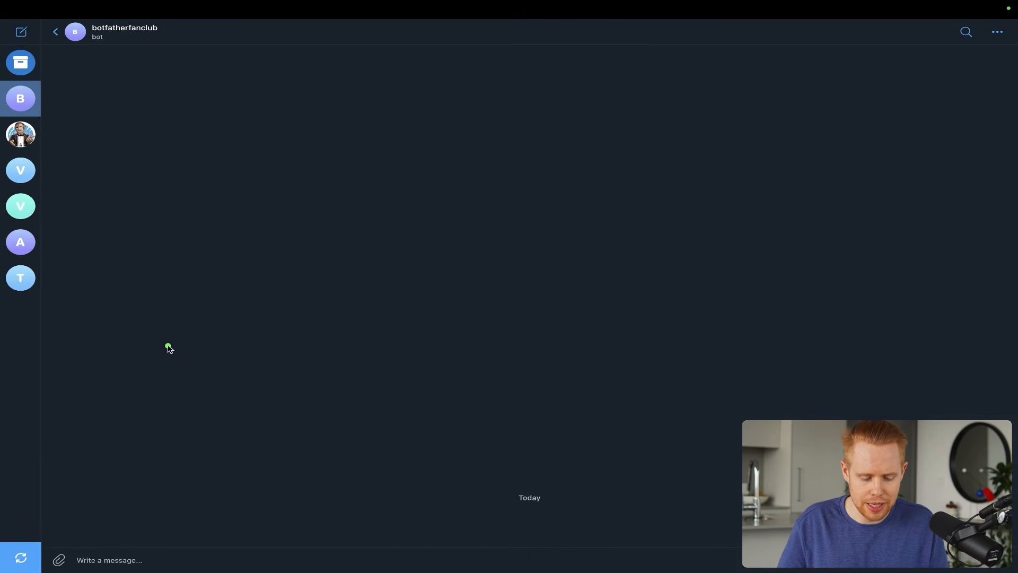
- Attach the sample PDF invoice from Downloads and send it to the bot captioned 'Process this pdf document'
{"action": "left_click_drag", "start_coordinate": [167, 346], "coordinate": [53, 541]}
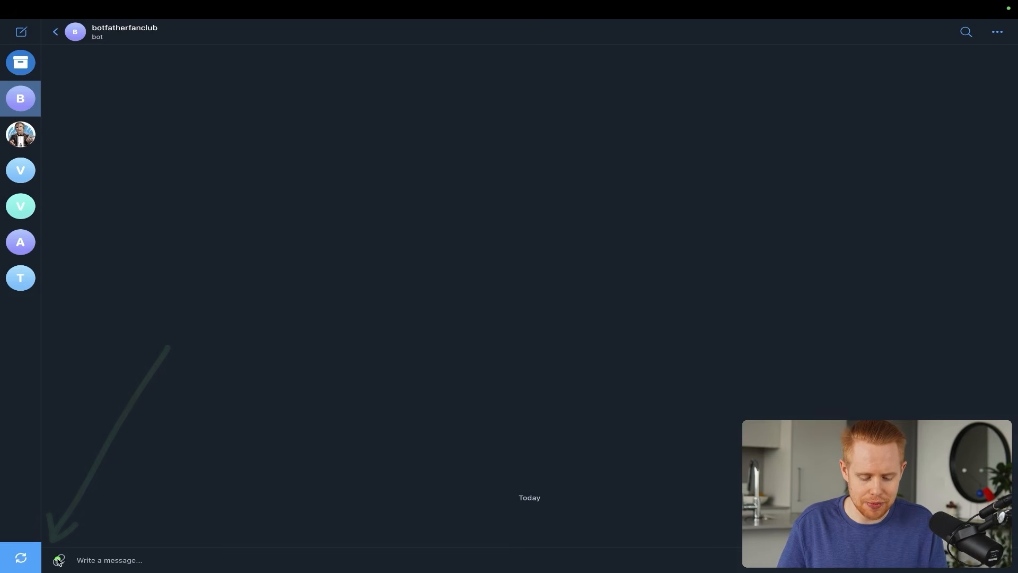
{"action": "left_click", "coordinate": [58, 560]}
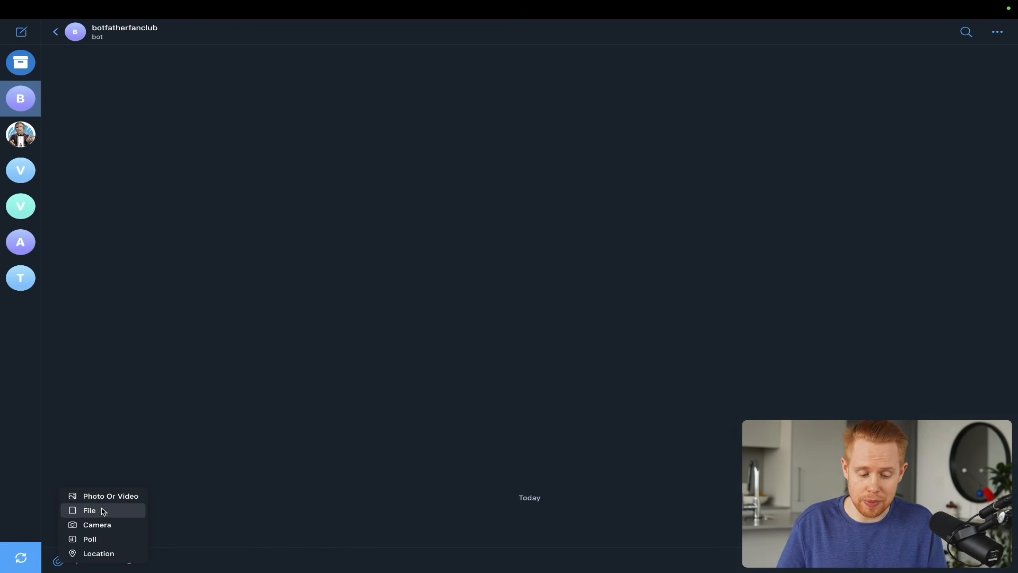
{"action": "left_click", "coordinate": [102, 512]}
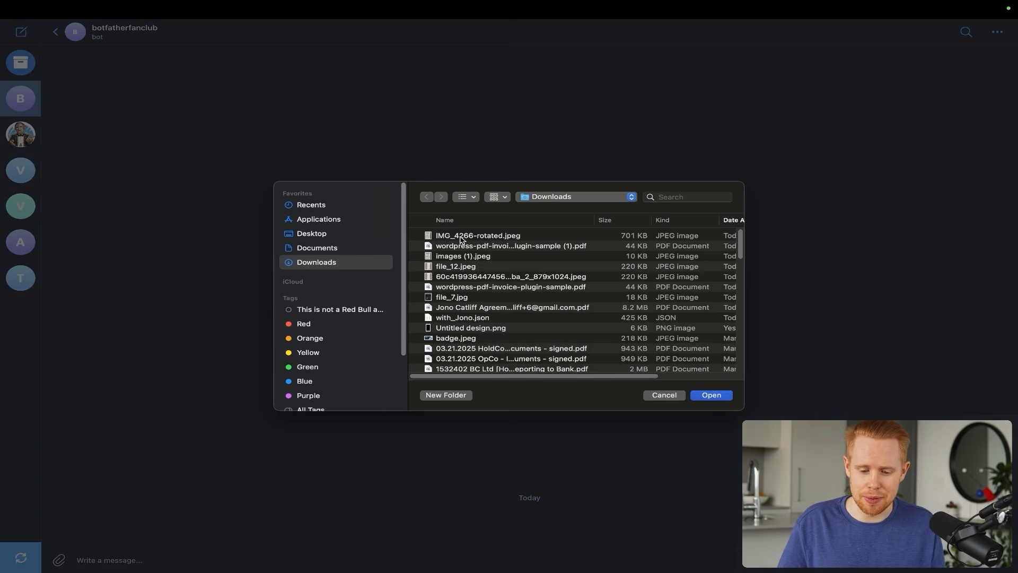
{"action": "double_click", "coordinate": [462, 247]}
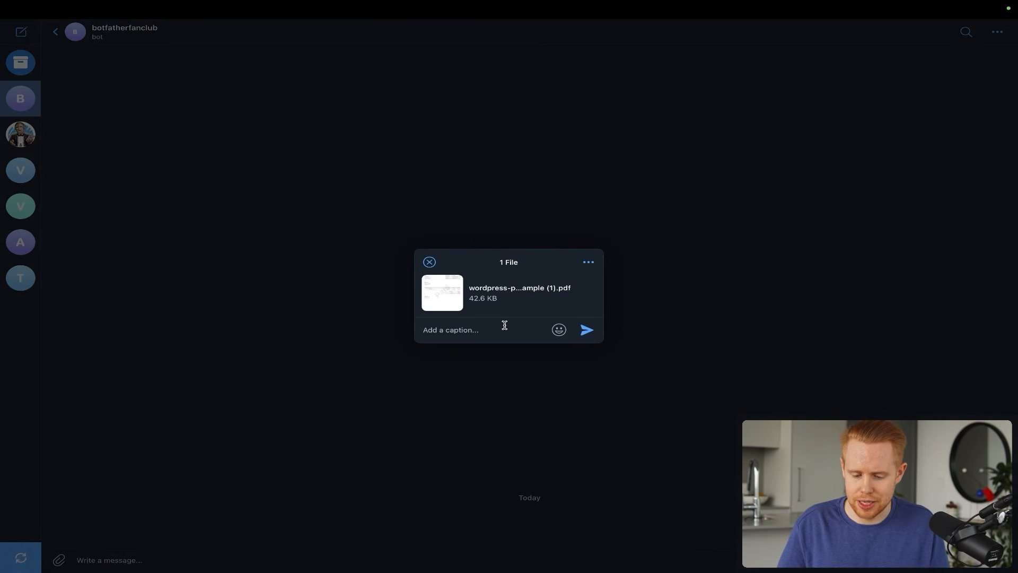
{"action": "type", "text": "Process thi"}
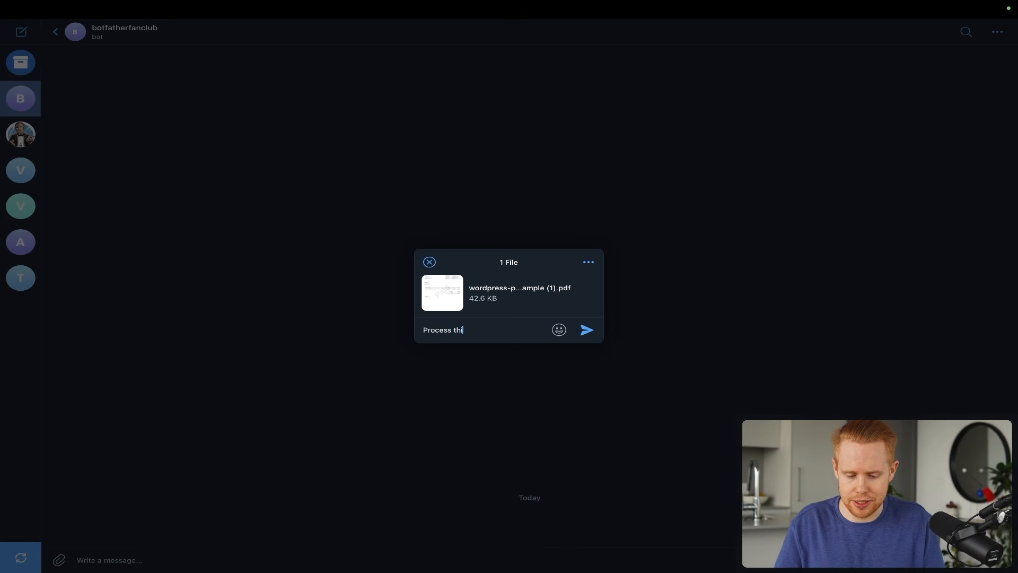
{"action": "type", "text": "s pdf document"}
{"action": "key", "text": "Return"}
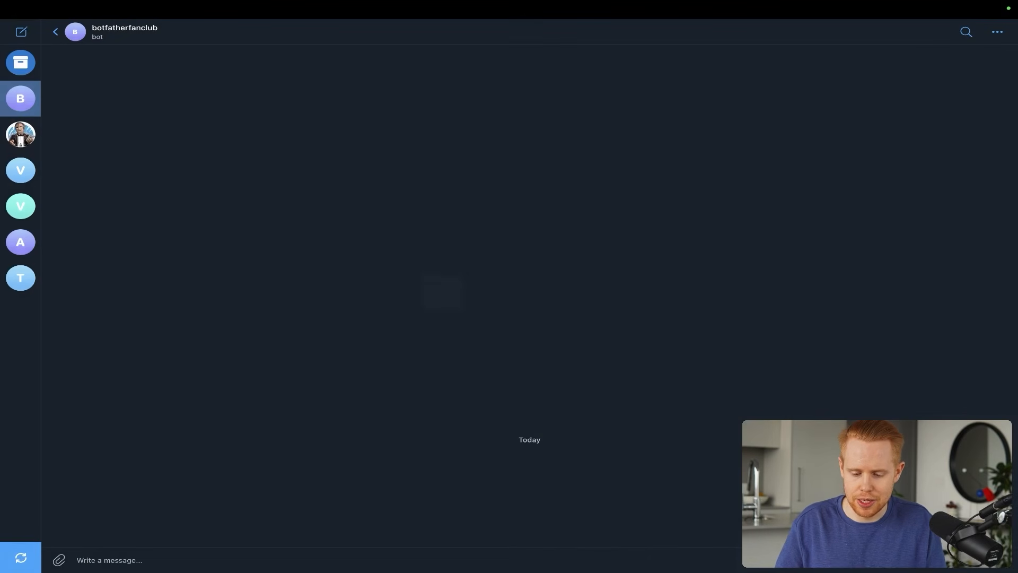
{"action": "mouse_move", "coordinate": [611, 249]}
{"action": "left_mouse_down"}
{"action": "mouse_move", "coordinate": [835, 406]}
{"action": "mouse_move", "coordinate": [867, 461]}
{"action": "left_mouse_up"}
- In n8n, review the received PDF message fields in the Telegram Trigger's Schema output
{"action": "key", "text": "ctrl+Right"}
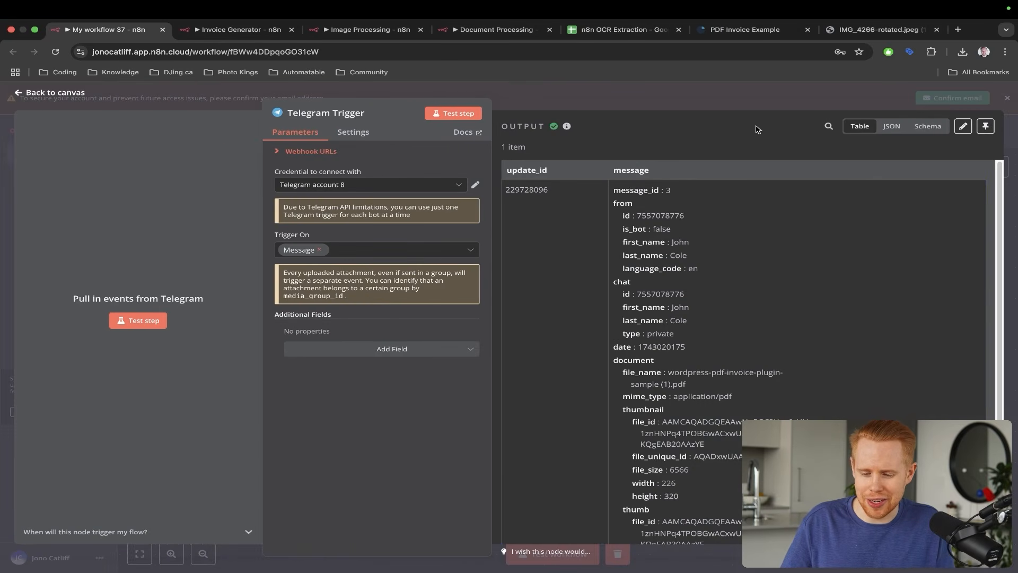
{"action": "left_click", "coordinate": [915, 127]}
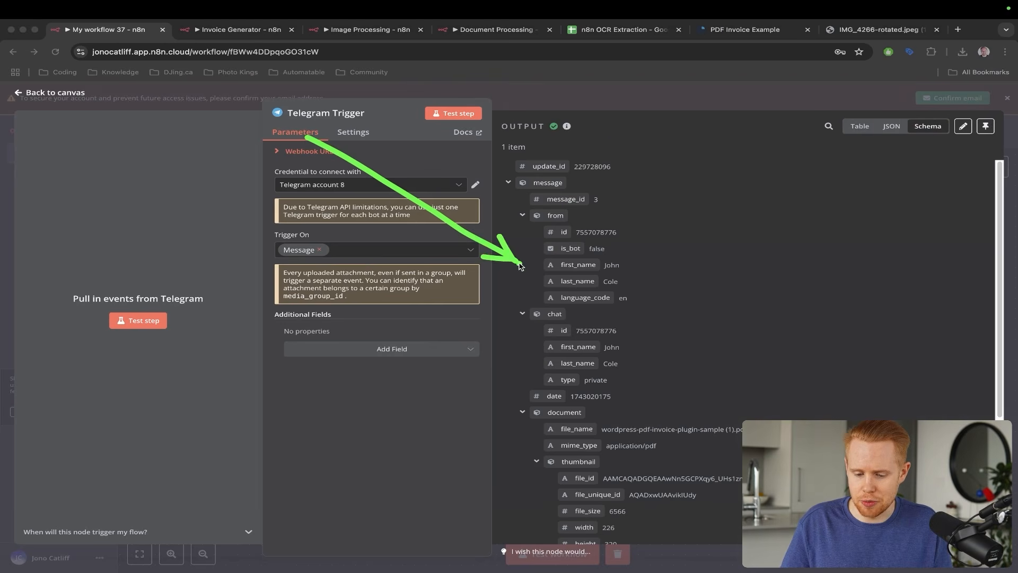
{"action": "scroll", "coordinate": [634, 336], "scroll_direction": "down", "scroll_amount": 3}
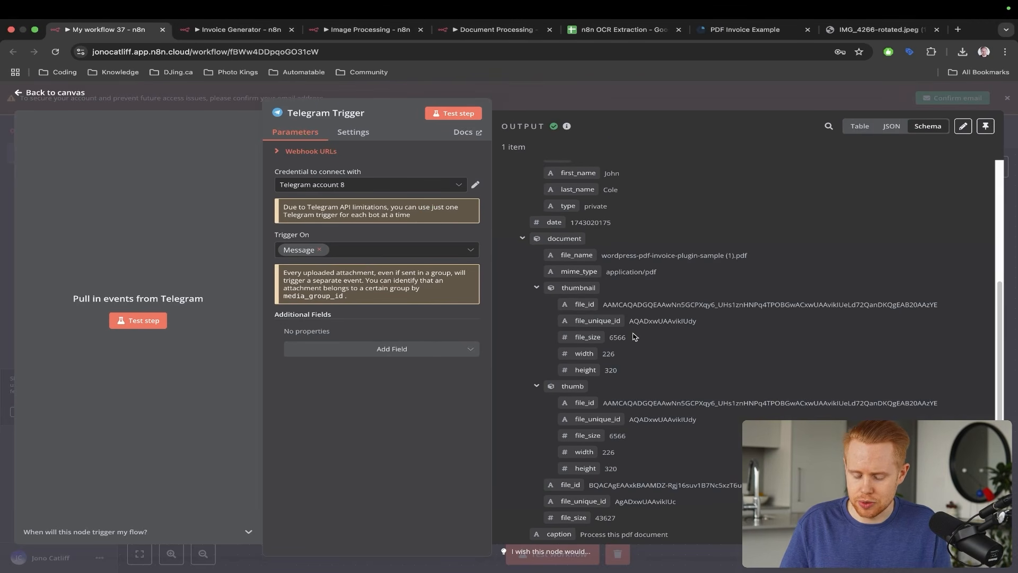
{"action": "left_click", "coordinate": [1011, 146]}
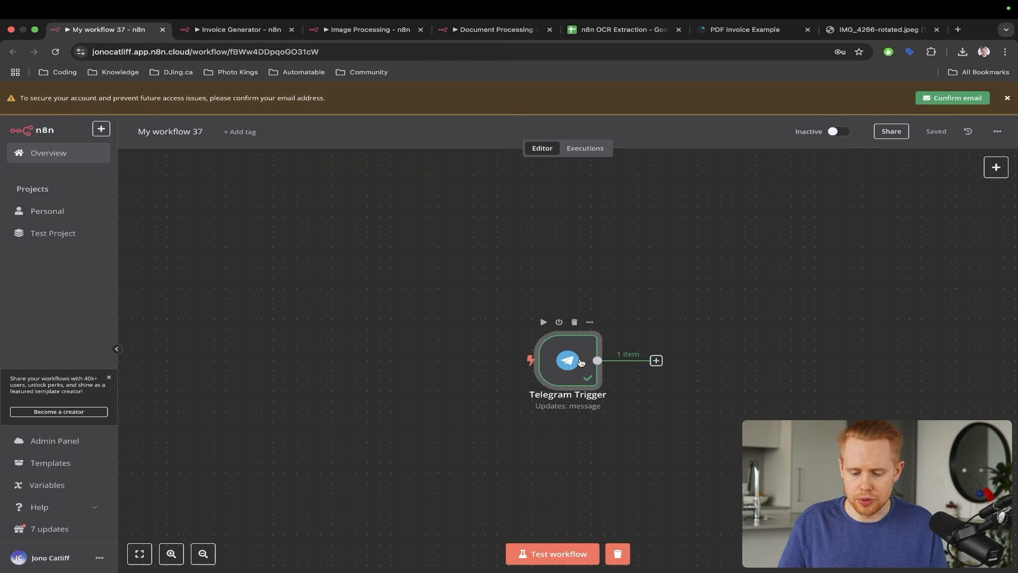
{"action": "mouse_move", "coordinate": [609, 231]}
{"action": "left_mouse_down"}
{"action": "mouse_move", "coordinate": [629, 257]}
{"action": "mouse_move", "coordinate": [658, 345]}
{"action": "left_mouse_up"}
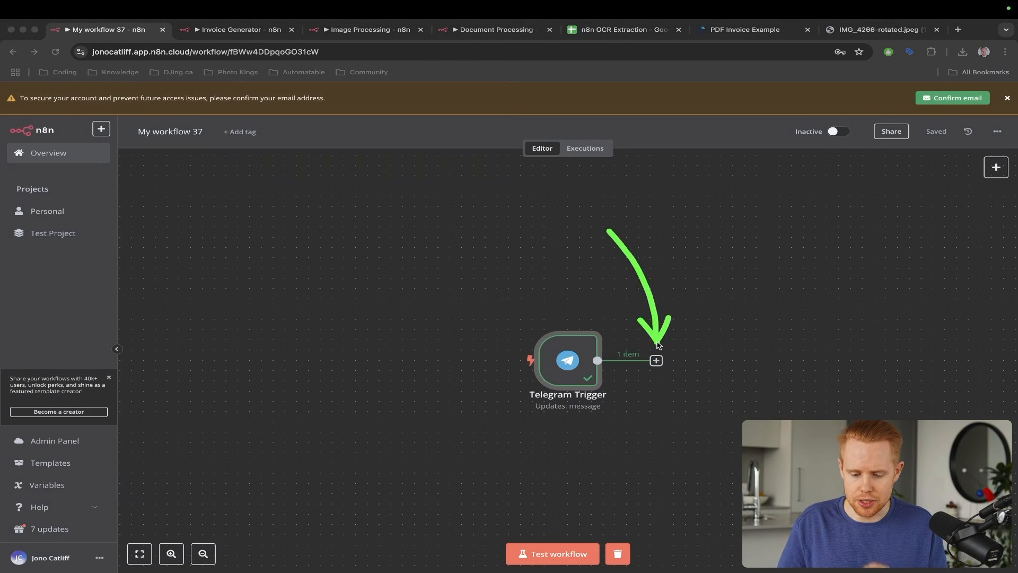
- Reopen the Telegram Trigger and pin its PDF message output as test data
{"action": "double_click", "coordinate": [567, 358]}
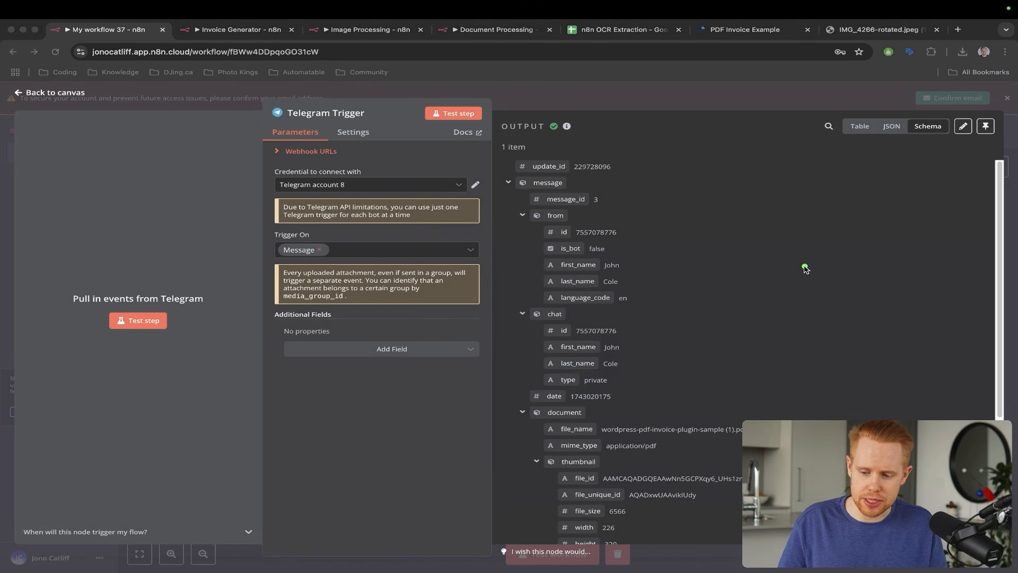
{"action": "left_click_drag", "start_coordinate": [803, 265], "coordinate": [970, 130]}
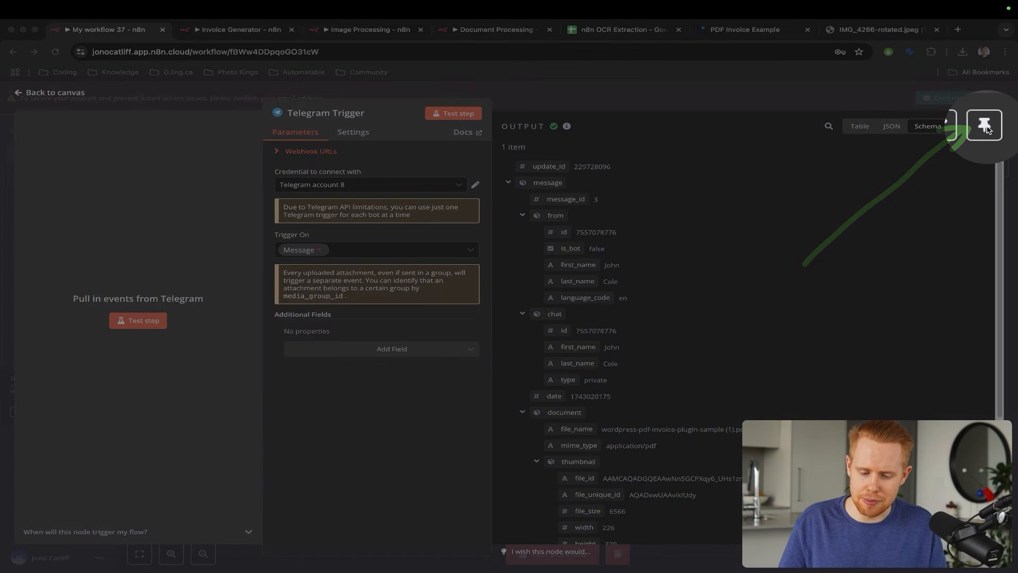
{"action": "key", "text": "ctrl+Left"}
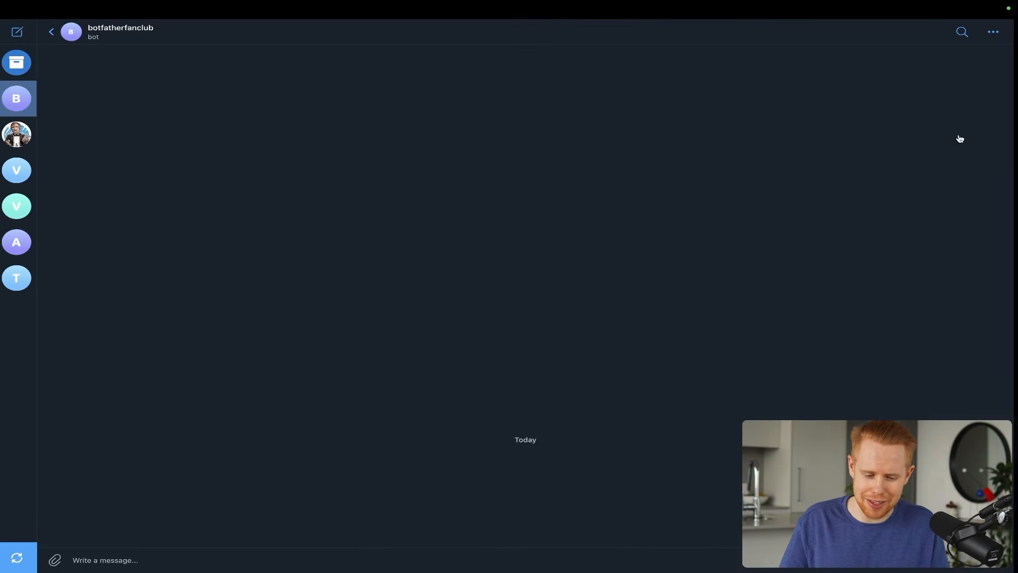
{"action": "key", "text": "ctrl+Right"}
{"action": "key", "text": "ctrl+Left"}
{"action": "key", "text": "ctrl+Right"}
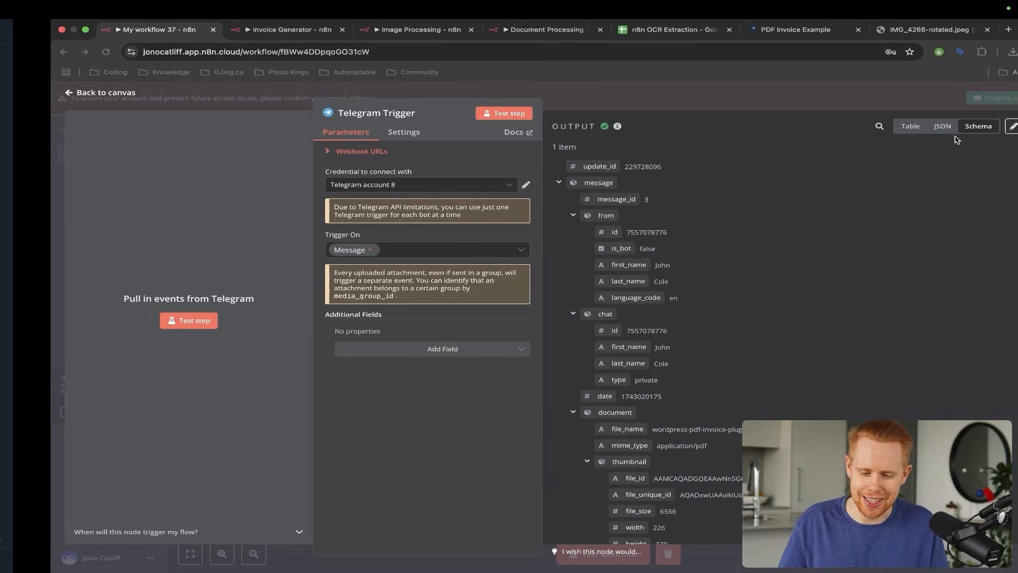
{"action": "left_click", "coordinate": [987, 129]}
{"action": "key", "text": "Escape"}
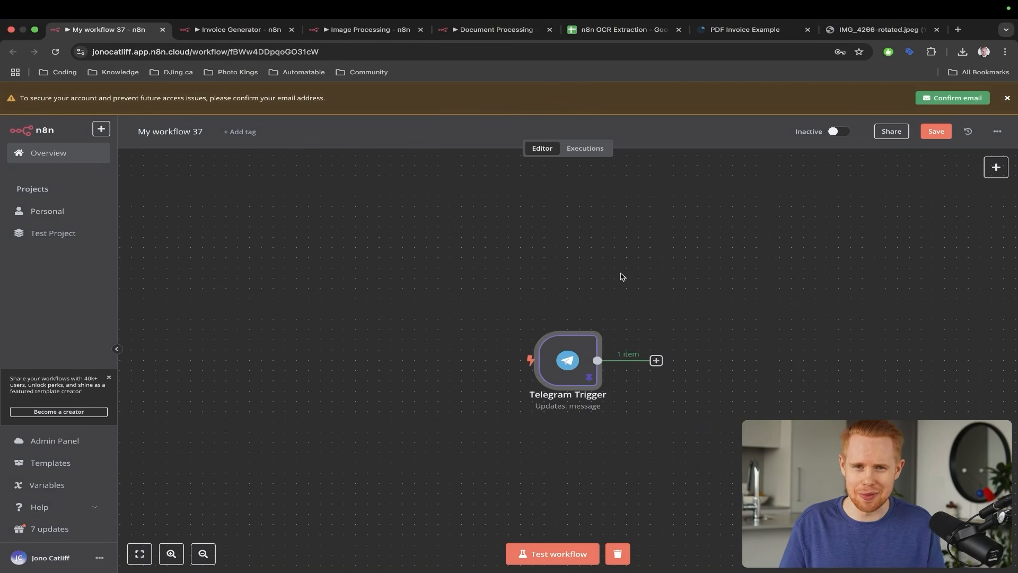
- Add an AI Agent node (Tools Agent) after the Telegram Trigger and close its settings
{"action": "left_click", "coordinate": [648, 361]}
{"action": "type", "text": "ai agem"}
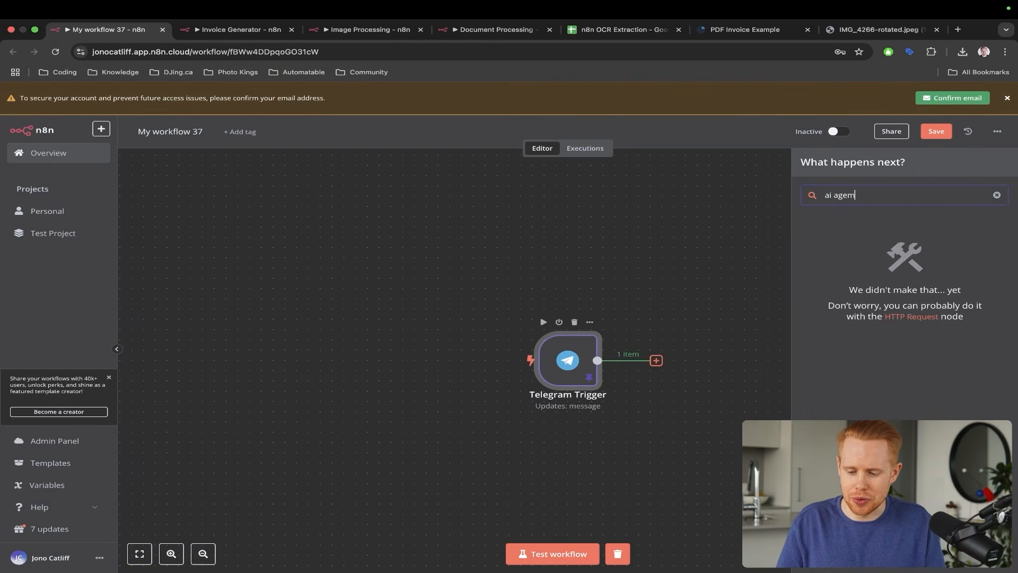
{"action": "key", "text": "BackSpace"}
{"action": "type", "text": "nt"}
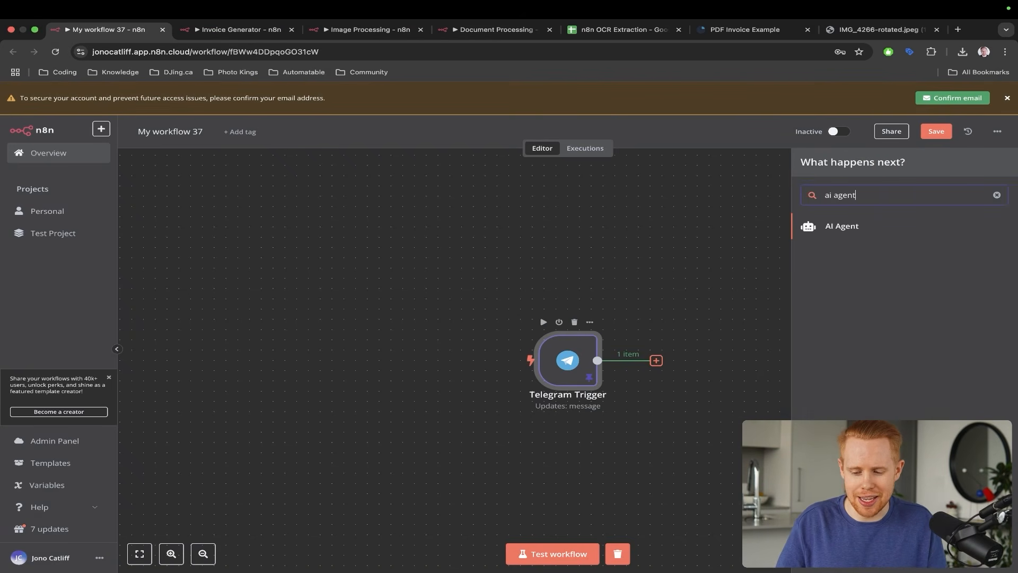
{"action": "left_click", "coordinate": [848, 230]}
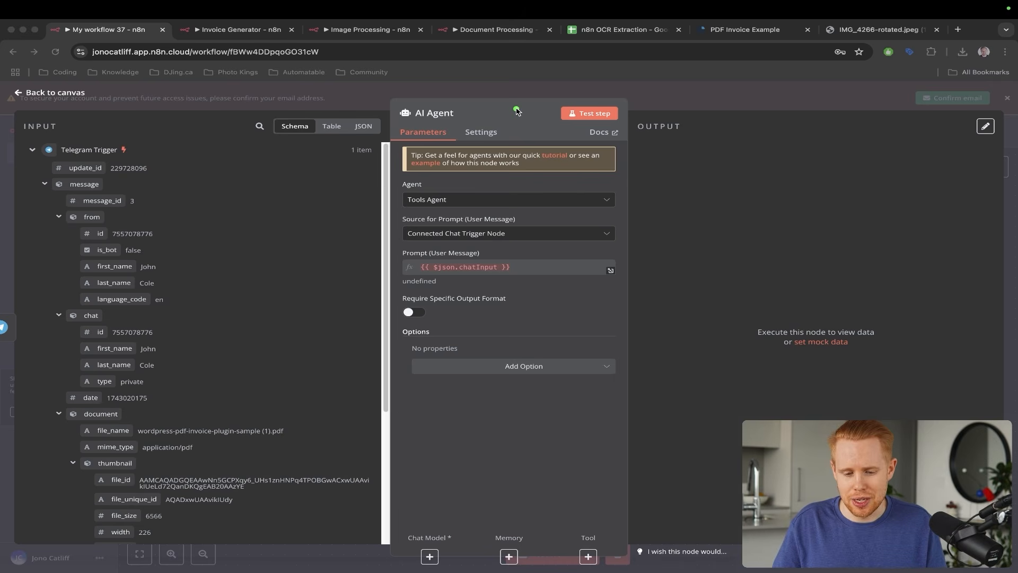
{"action": "left_click_drag", "start_coordinate": [517, 111], "coordinate": [466, 244]}
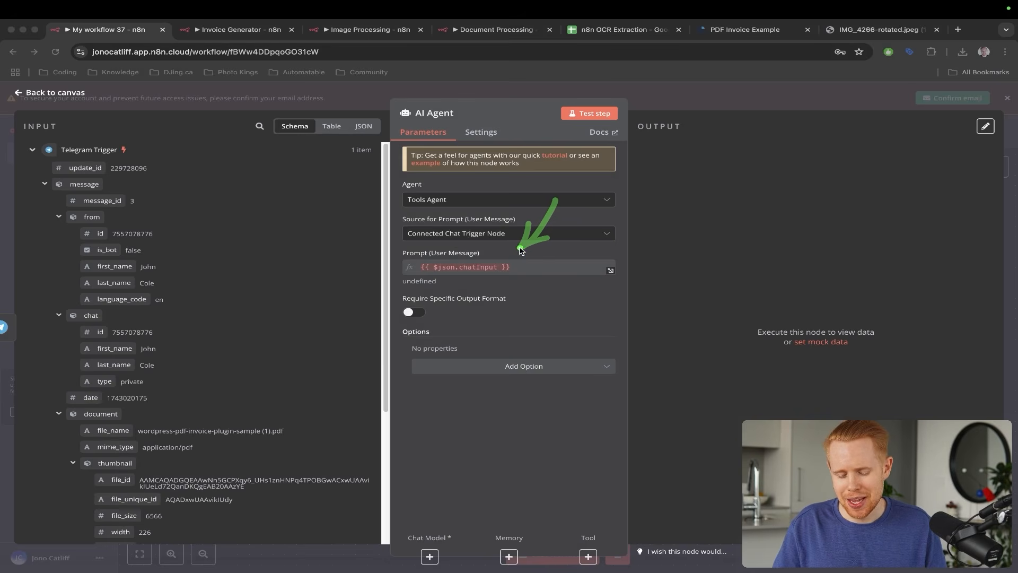
{"action": "key", "text": "Escape"}
{"action": "key", "text": "Escape"}
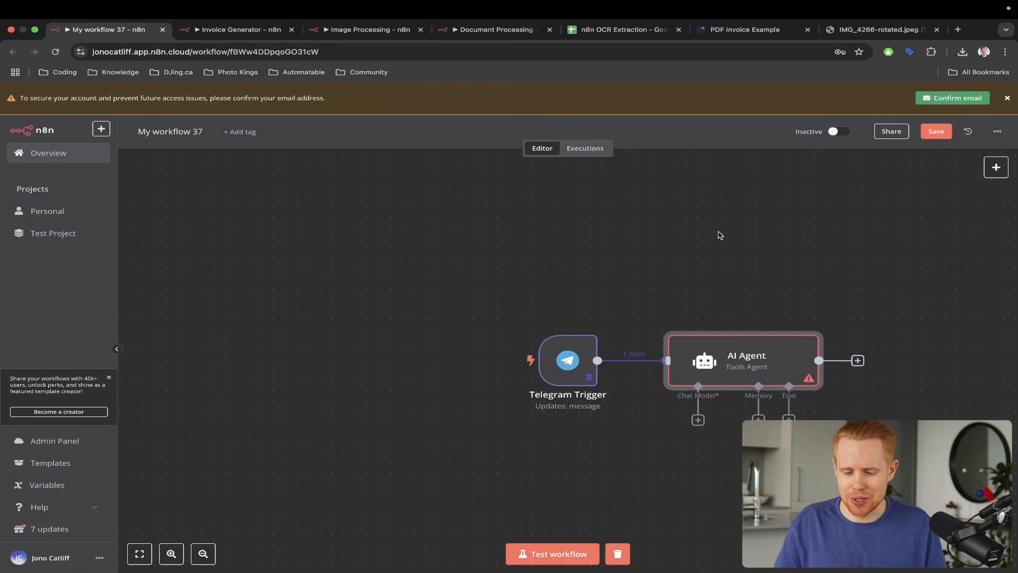
- Browse the node options after the AI Agent, then reopen the AI Agent's parameters
{"action": "left_click", "coordinate": [857, 361]}
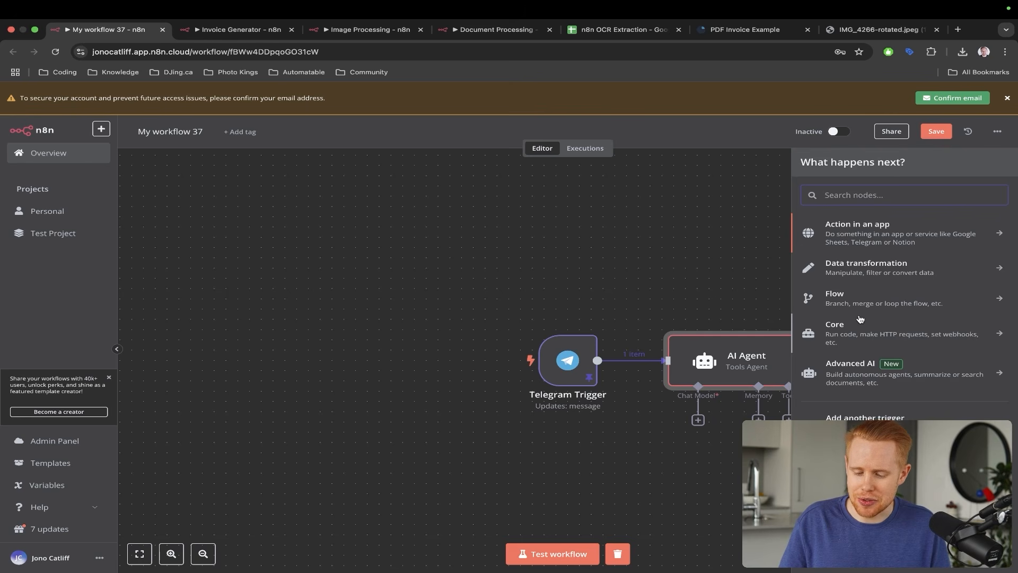
{"action": "left_click", "coordinate": [860, 417]}
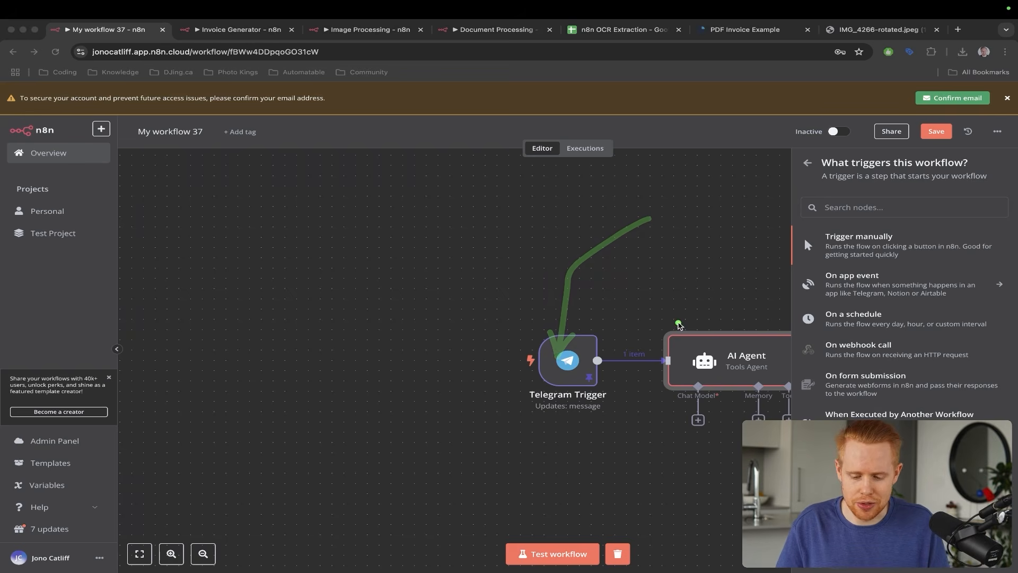
{"action": "double_click", "coordinate": [689, 355]}
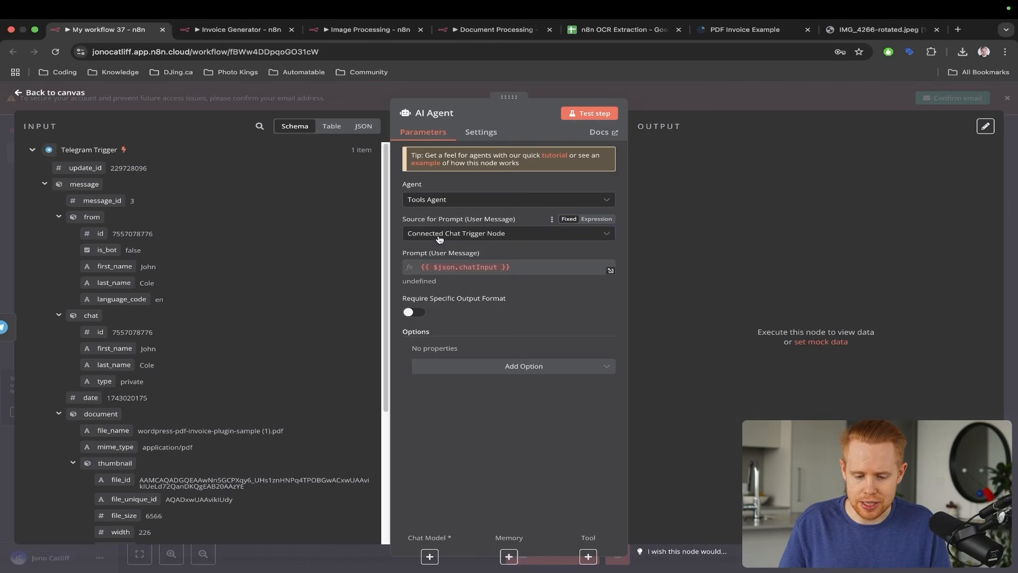
- Set the AI Agent prompt source to Define below, mapping the Telegram message caption into Text
{"action": "left_click", "coordinate": [438, 234]}
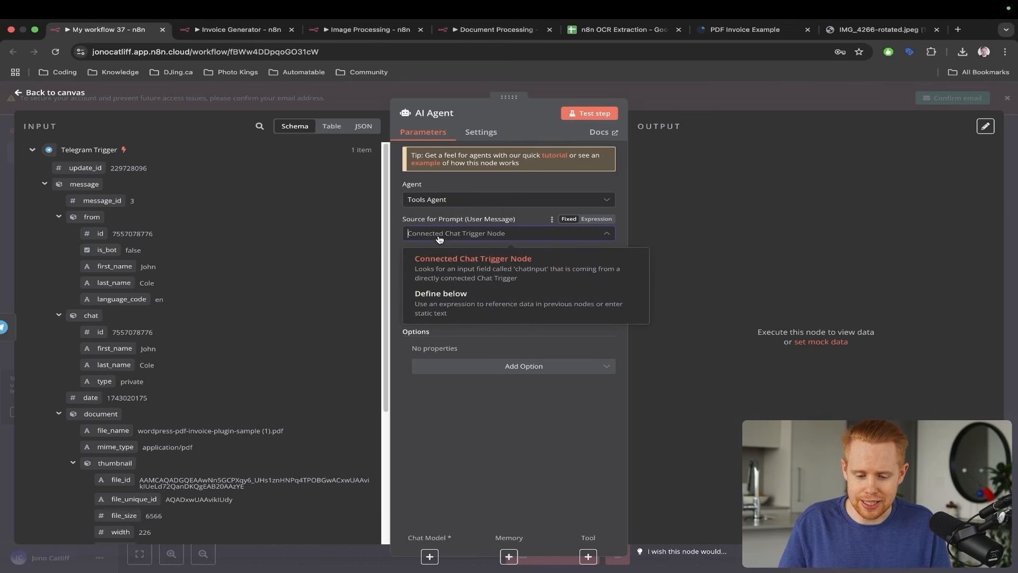
{"action": "left_click", "coordinate": [471, 304]}
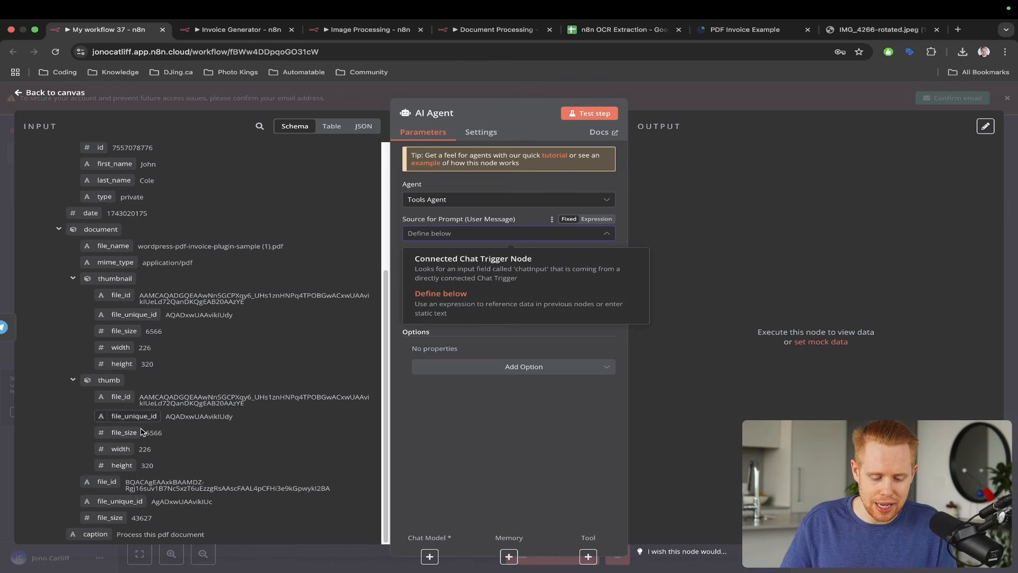
{"action": "left_click", "coordinate": [459, 420]}
{"action": "left_click_drag", "start_coordinate": [95, 533], "coordinate": [451, 271]}
{"action": "key", "text": "ctrl+Left"}
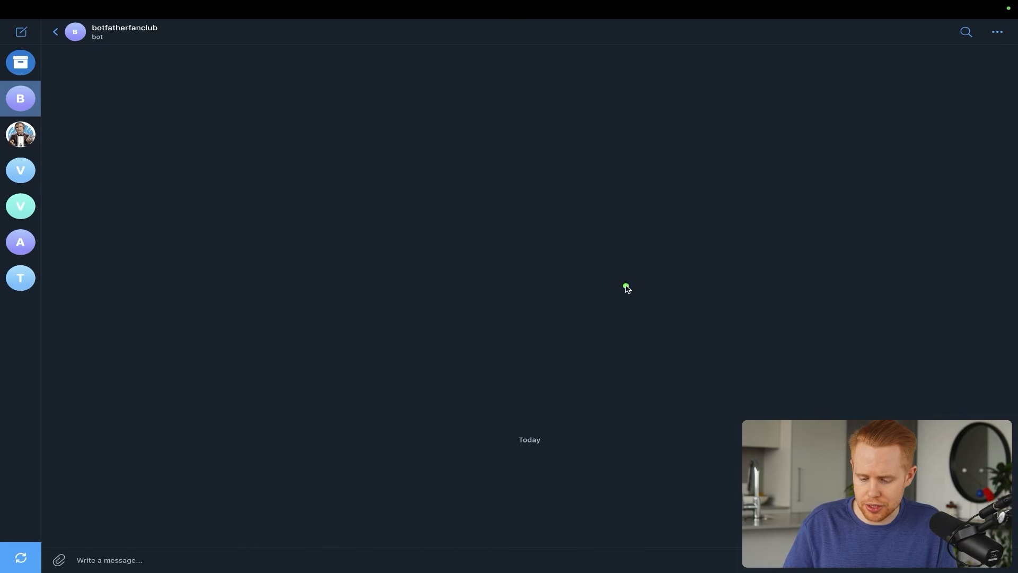
{"action": "mouse_move", "coordinate": [626, 287]}
{"action": "left_mouse_down"}
{"action": "mouse_move", "coordinate": [658, 504]}
{"action": "mouse_move", "coordinate": [745, 540]}
{"action": "left_mouse_up"}
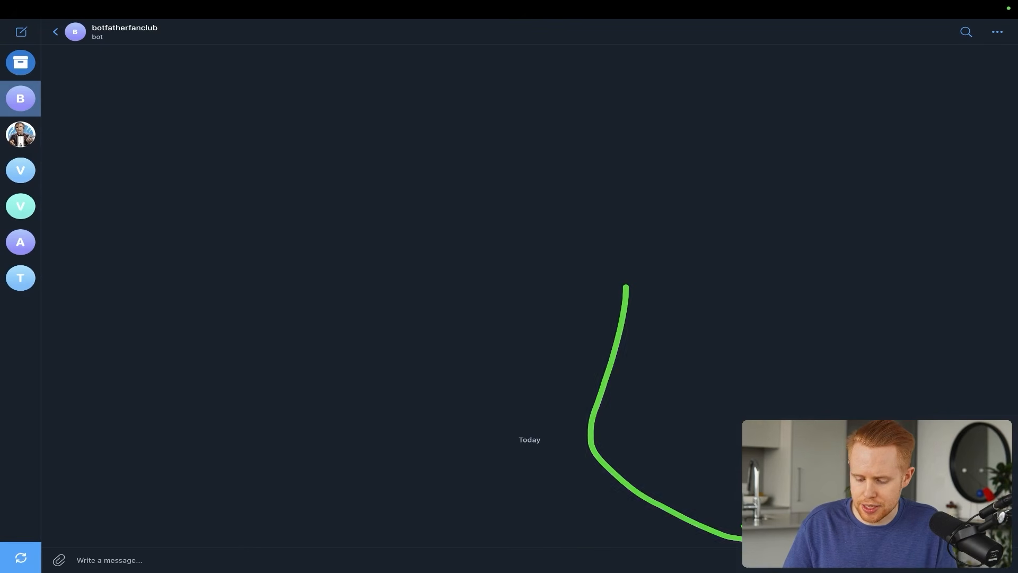
{"action": "key", "text": "ctrl+Right"}
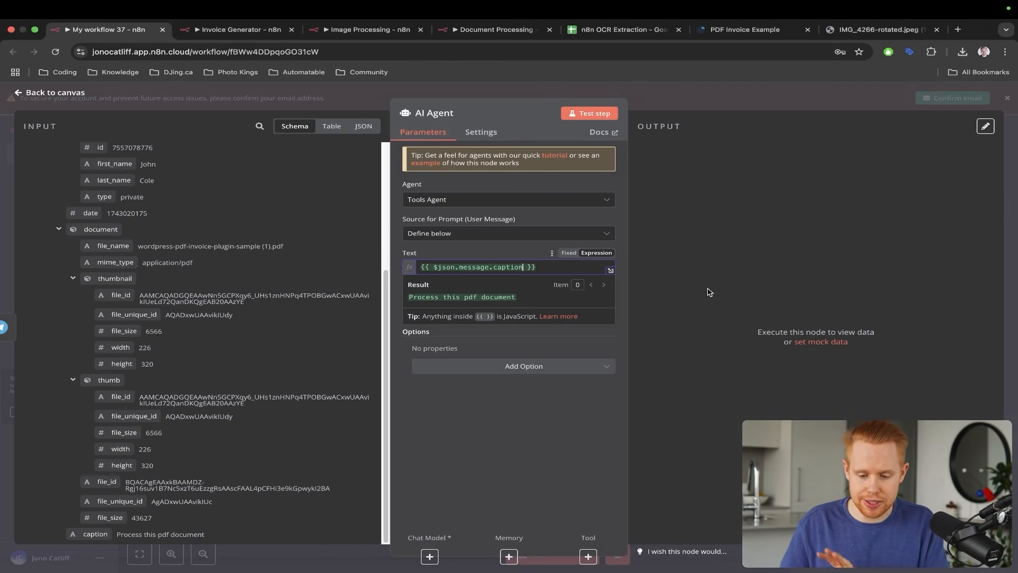
{"action": "left_click", "coordinate": [709, 292]}
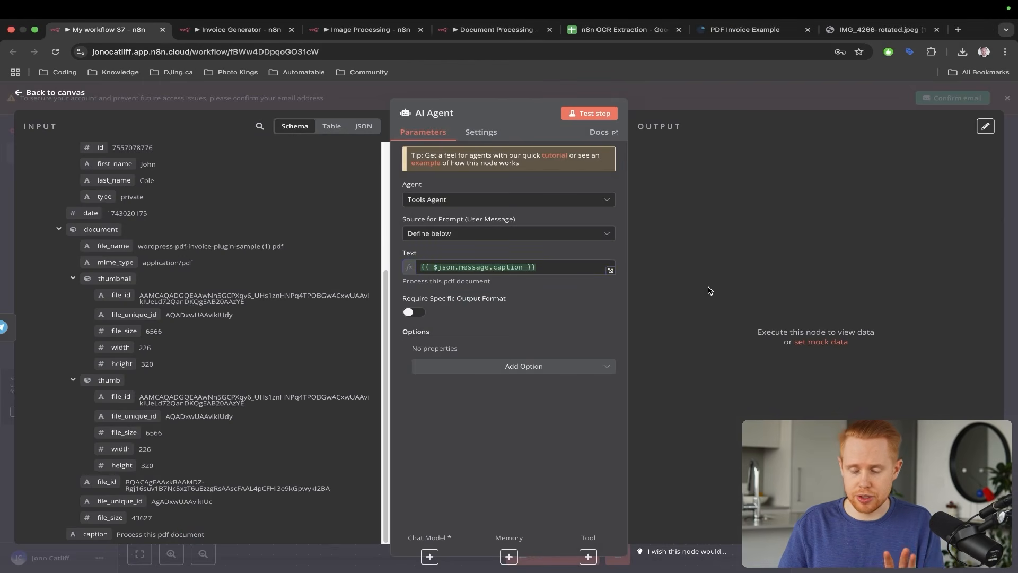
{"action": "key", "text": "Escape"}
- Rearrange the nodes, attach an OpenAI Chat Model (gpt-4o-mini) to the AI Agent, and move it left
{"action": "scroll", "coordinate": [649, 362], "scroll_direction": "right", "scroll_amount": 2}
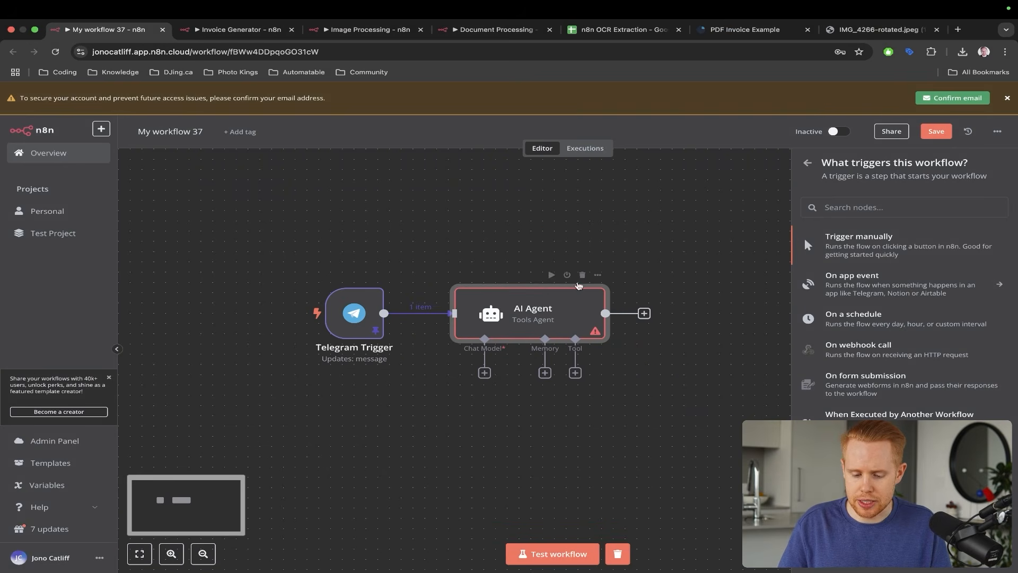
{"action": "key", "text": "ctrl+a"}
{"action": "left_click_drag", "start_coordinate": [535, 230], "coordinate": [482, 340]}
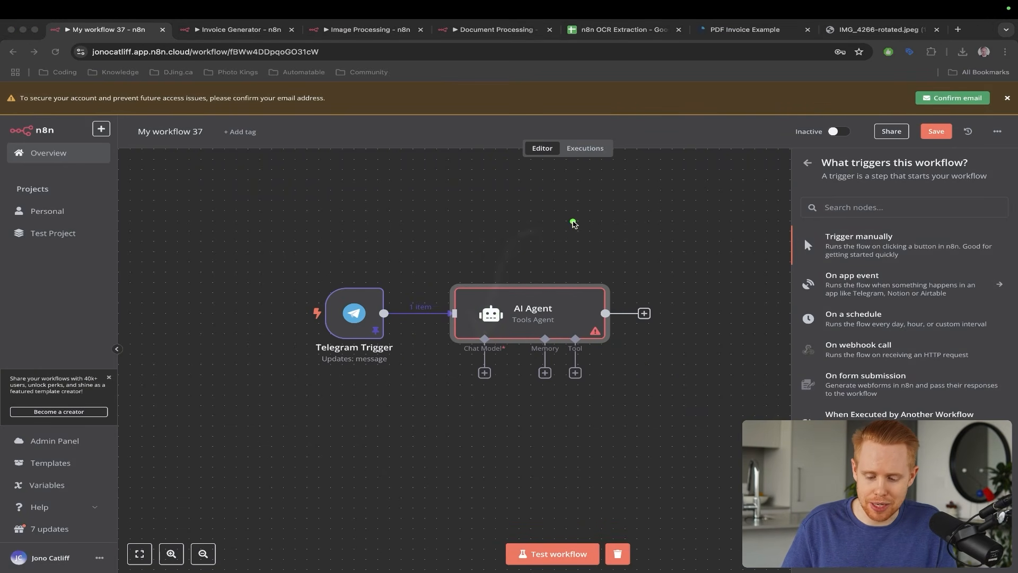
{"action": "left_click_drag", "start_coordinate": [574, 219], "coordinate": [534, 317]}
{"action": "left_click_drag", "start_coordinate": [613, 256], "coordinate": [595, 318]}
{"action": "key", "text": "Escape"}
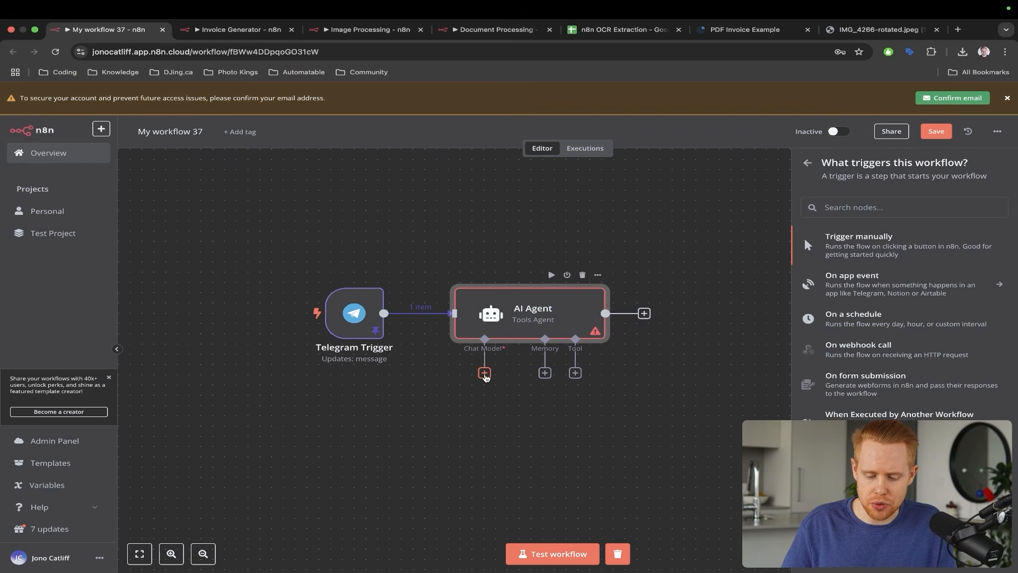
{"action": "left_click", "coordinate": [484, 373]}
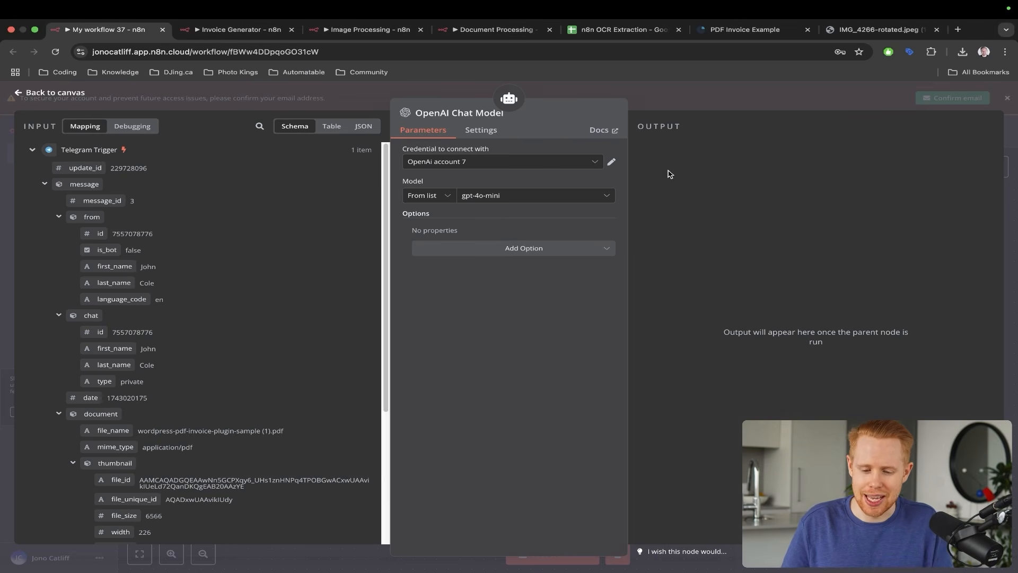
{"action": "key", "text": "Escape"}
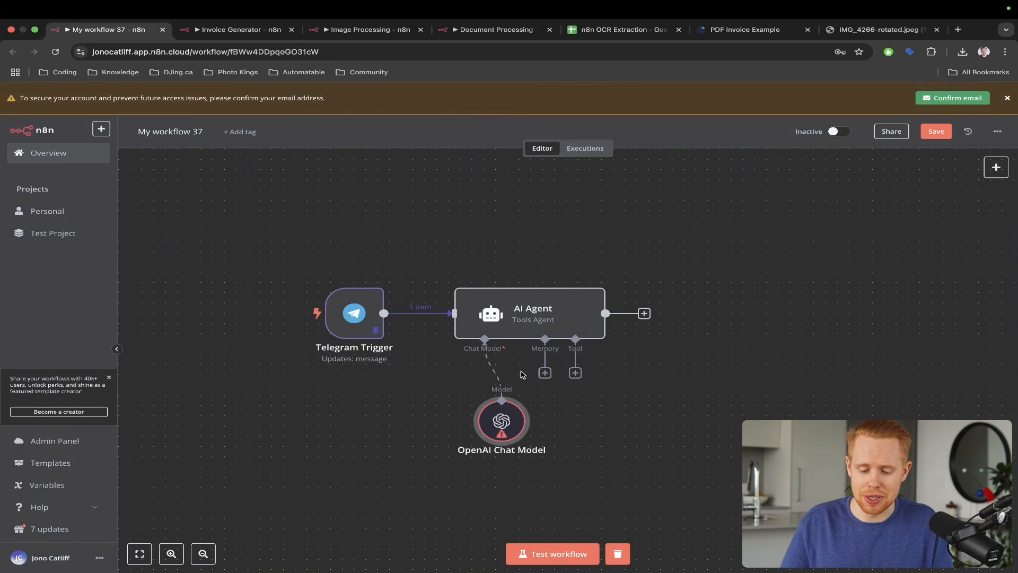
{"action": "left_click_drag", "start_coordinate": [495, 420], "coordinate": [414, 420]}
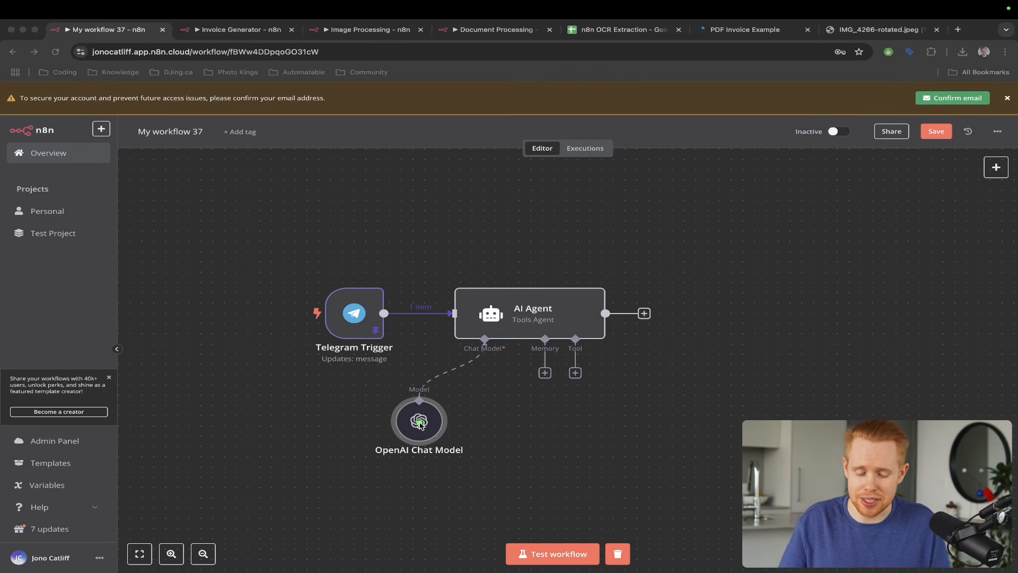
{"action": "left_click", "coordinate": [420, 424]}
- Shift the OpenAI Chat Model further left and add a Window Buffer Memory to the AI Agent
{"action": "left_click_drag", "start_coordinate": [420, 424], "coordinate": [372, 424]}
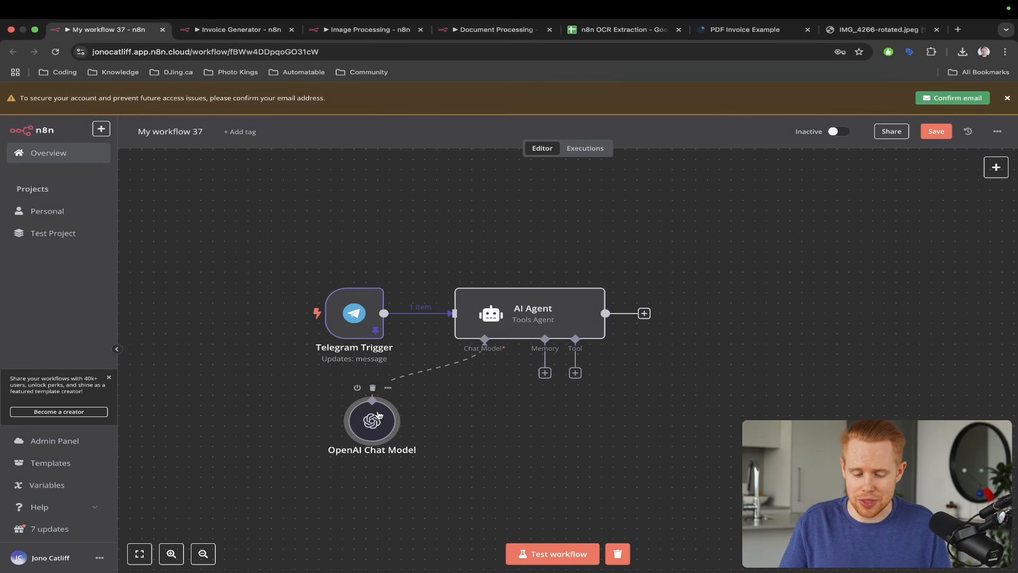
{"action": "left_click", "coordinate": [544, 373]}
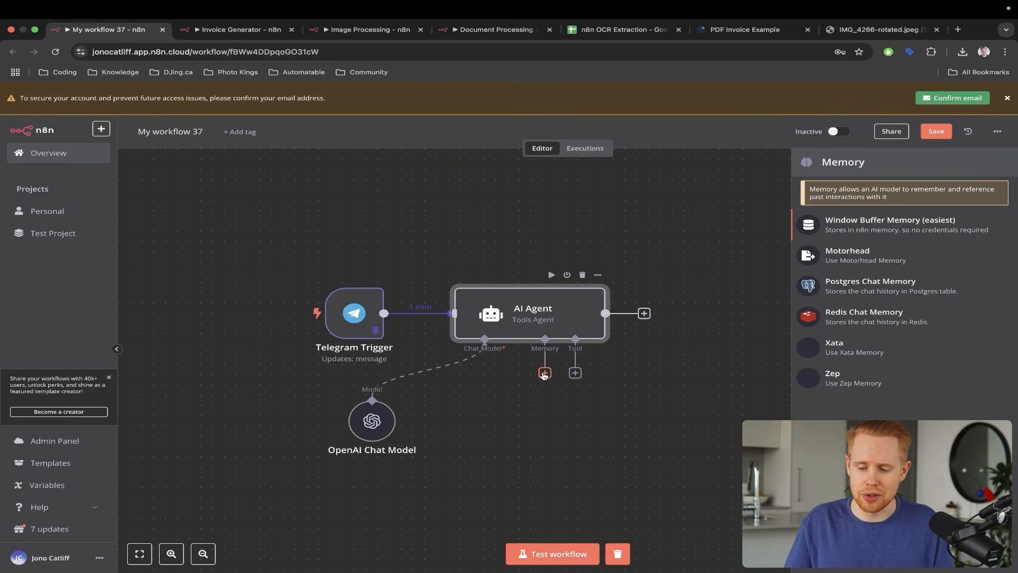
{"action": "left_click", "coordinate": [848, 228]}
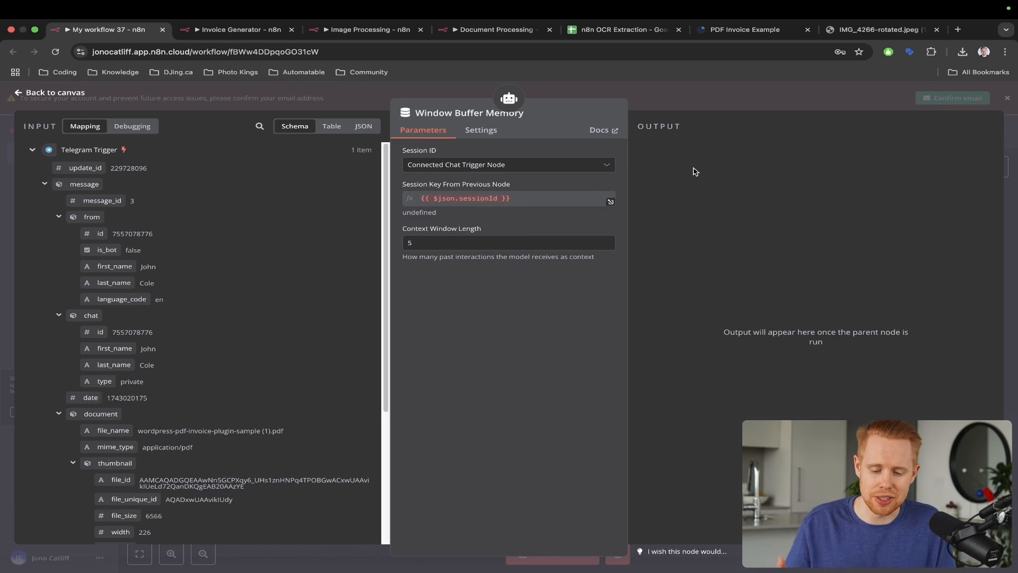
- Save the workflow and set the memory's Session ID source to Define below
{"action": "mouse_move", "coordinate": [585, 147]}
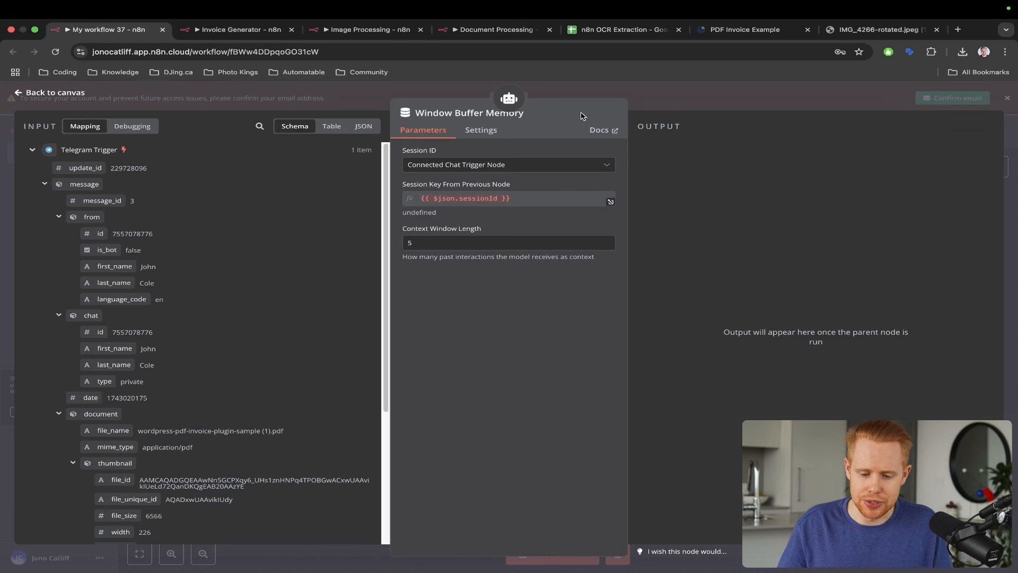
{"action": "mouse_move", "coordinate": [581, 113]}
{"action": "left_mouse_down"}
{"action": "mouse_move", "coordinate": [506, 154]}
{"action": "mouse_move", "coordinate": [486, 184]}
{"action": "left_mouse_up"}
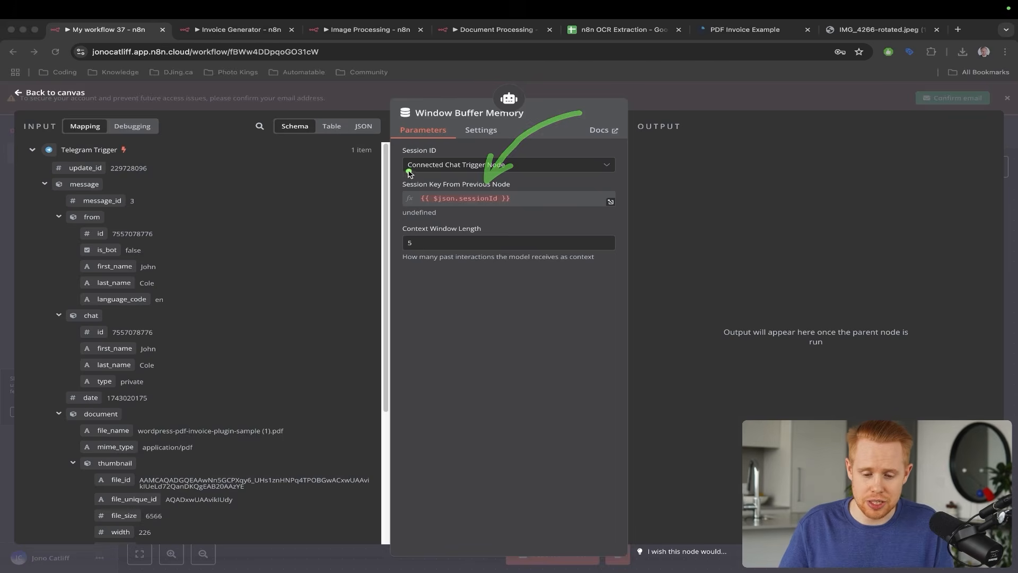
{"action": "key", "text": "ctrl+s"}
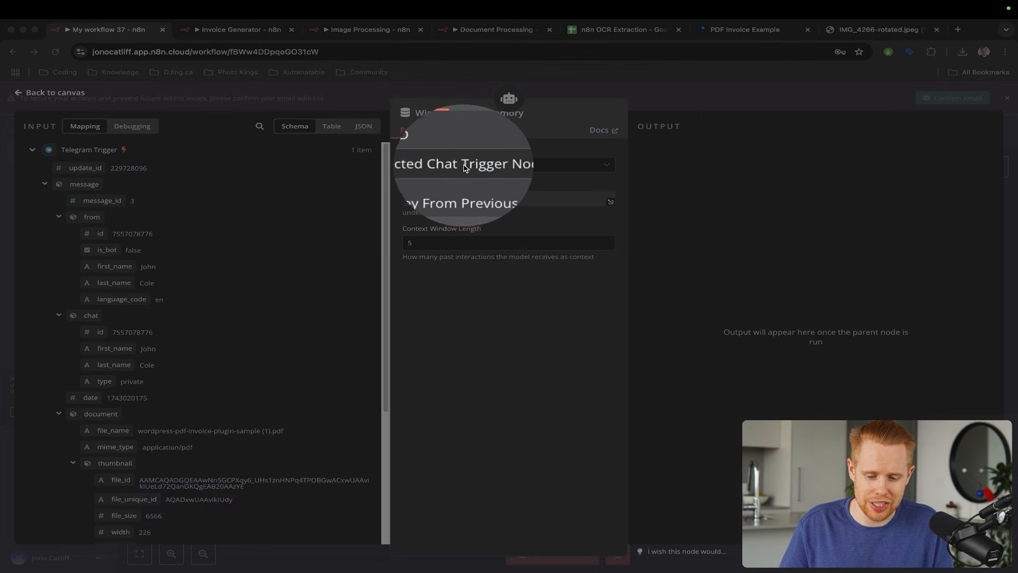
{"action": "key", "text": "Escape"}
{"action": "left_click", "coordinate": [500, 169]}
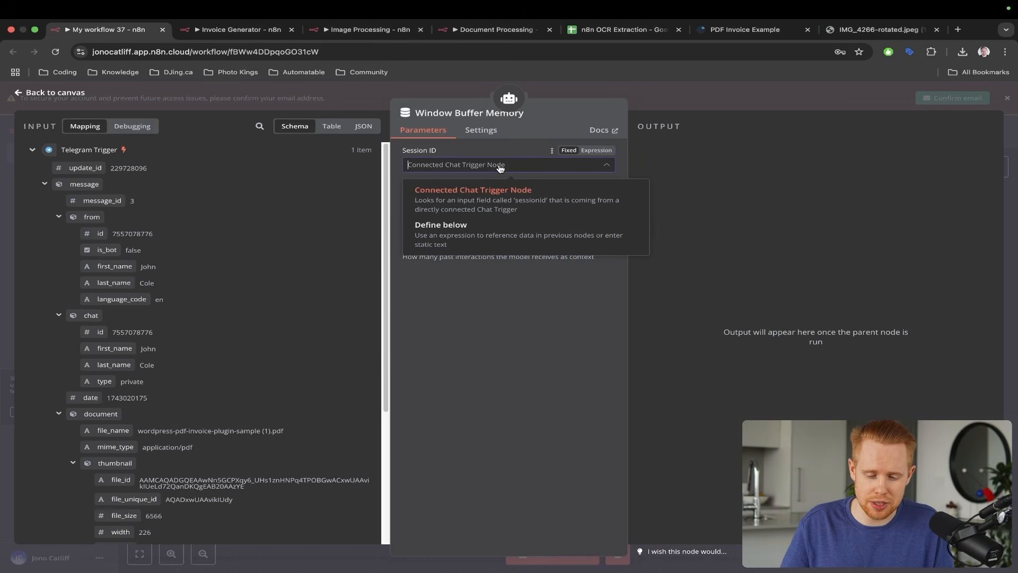
{"action": "left_click", "coordinate": [497, 225]}
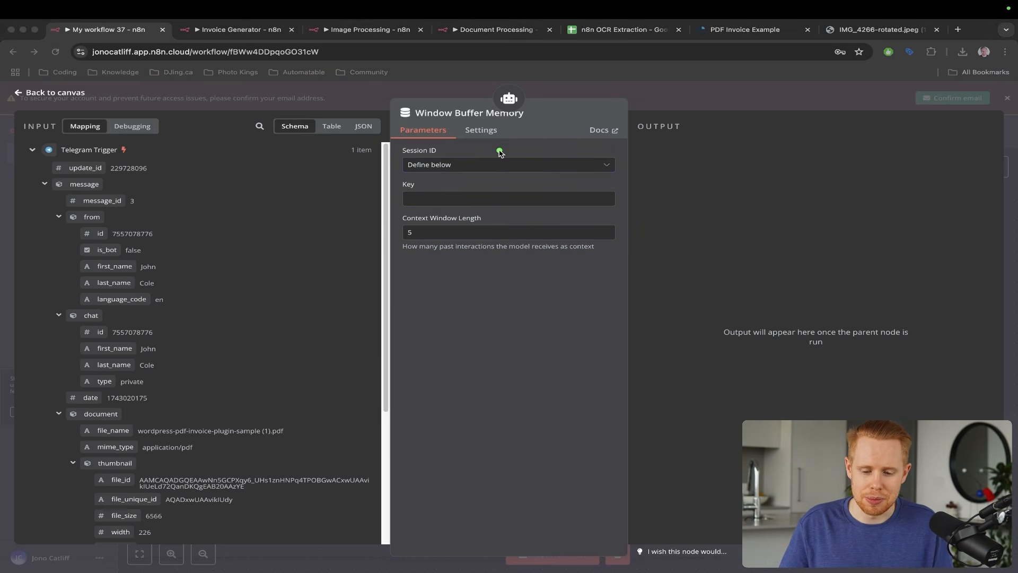
{"action": "left_click", "coordinate": [447, 166]}
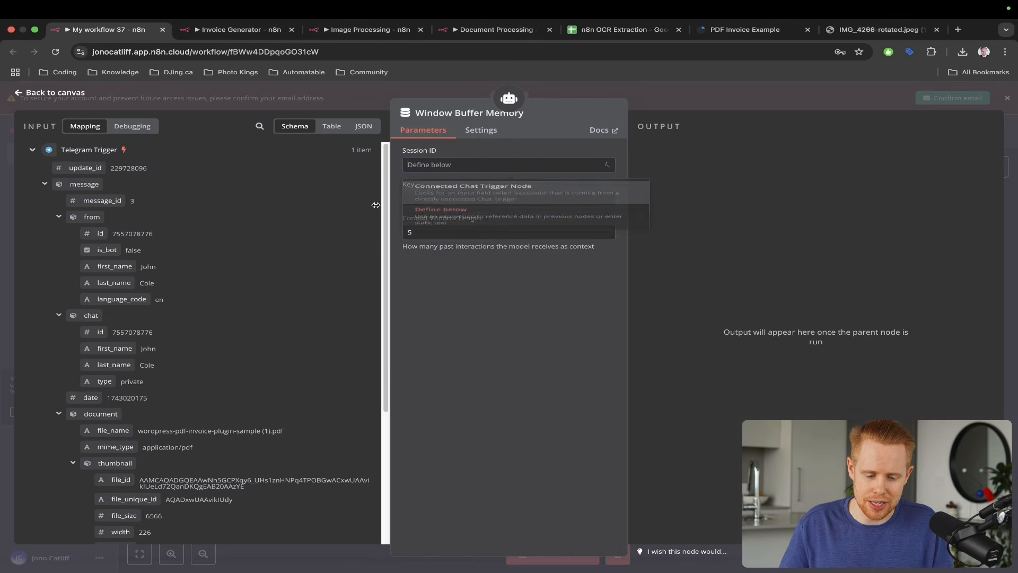
{"action": "scroll", "coordinate": [154, 280], "scroll_direction": "down", "scroll_amount": 1}
{"action": "left_click", "coordinate": [444, 320]}
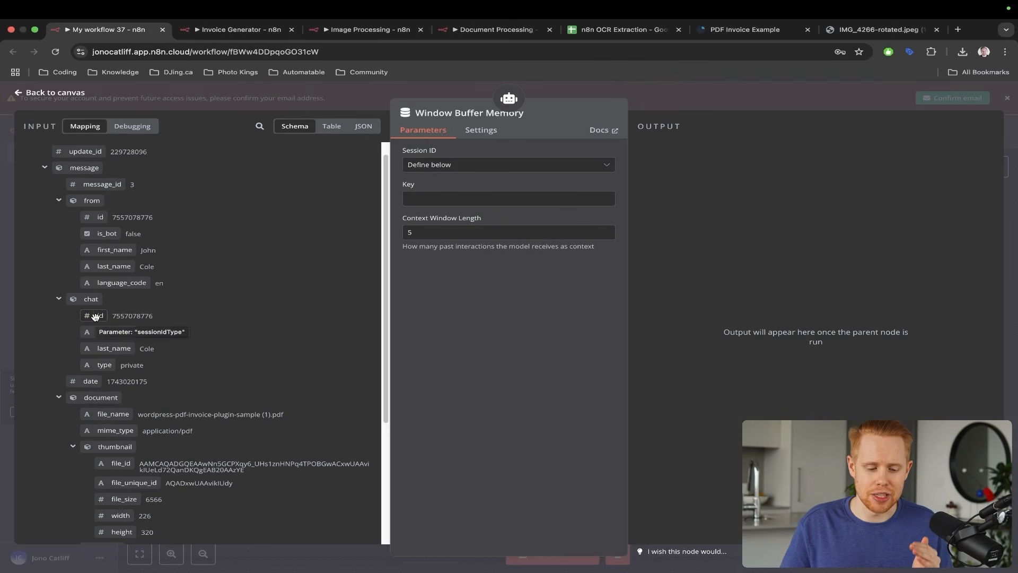
- Map the Telegram chat id {{ $json.message.chat.id }} as the memory Key, with context length 5
{"action": "left_click_drag", "start_coordinate": [94, 317], "coordinate": [413, 198]}
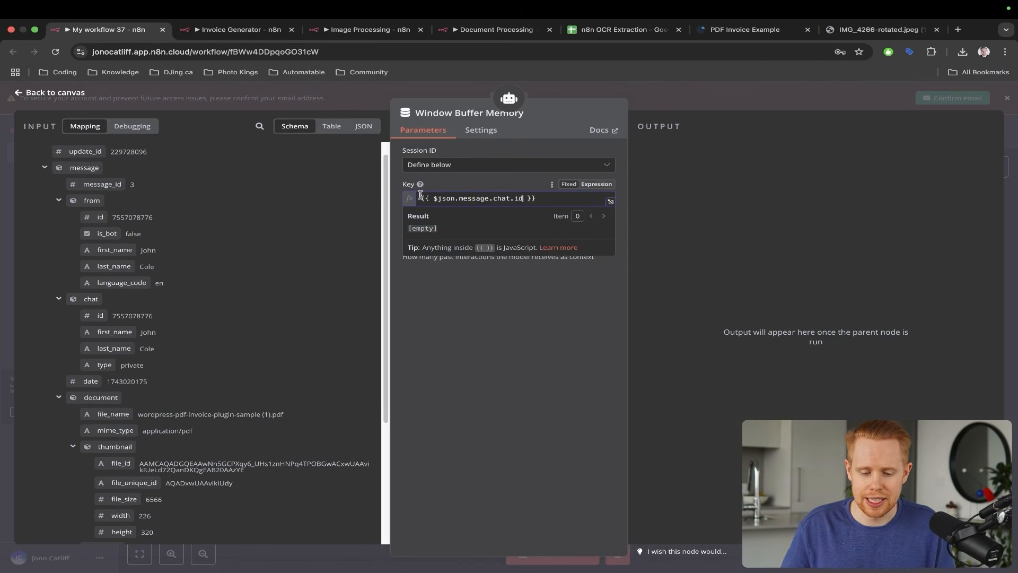
{"action": "left_click", "coordinate": [477, 184]}
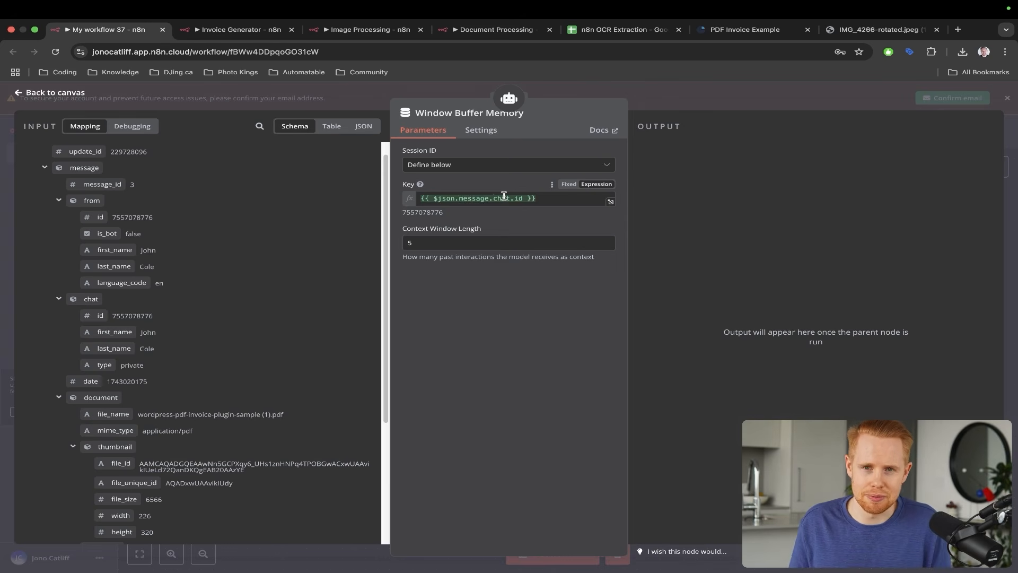
{"action": "left_click_drag", "start_coordinate": [536, 137], "coordinate": [505, 188]}
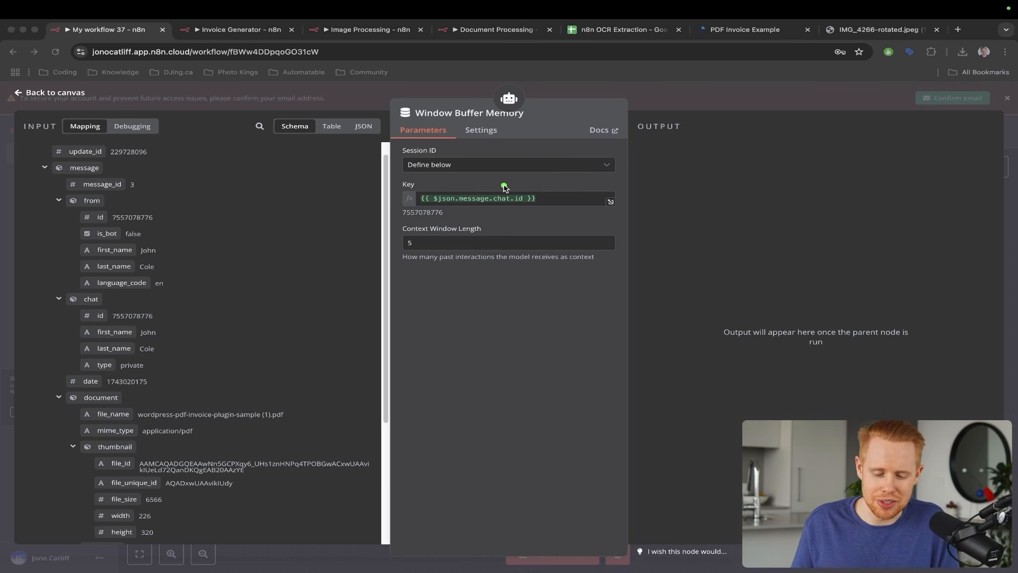
{"action": "key", "text": "Escape"}
{"action": "left_click", "coordinate": [751, 92]}
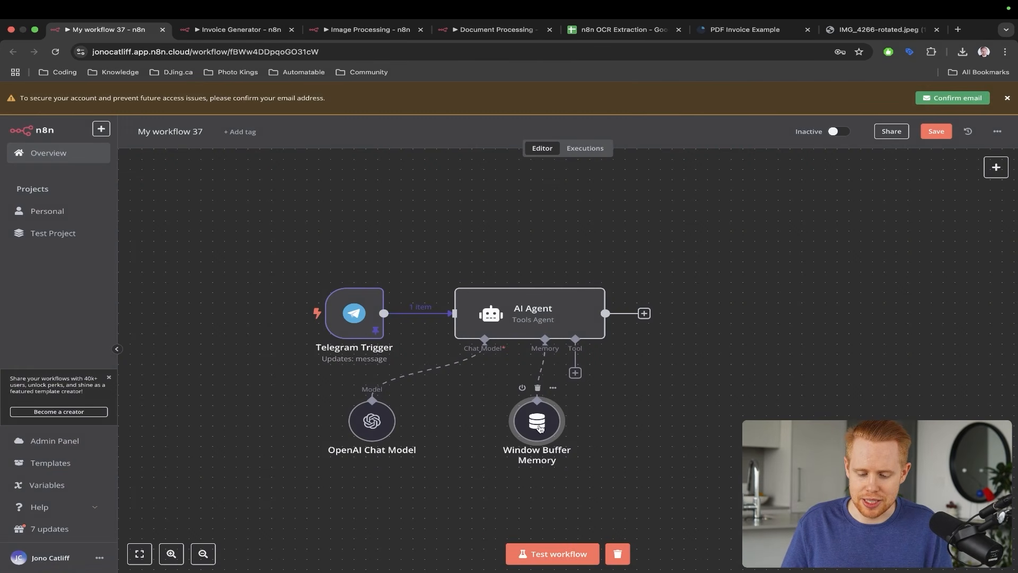
- Move the Window Buffer Memory node further left and reposition nodes on the canvas
{"action": "left_click_drag", "start_coordinate": [537, 425], "coordinate": [454, 424]}
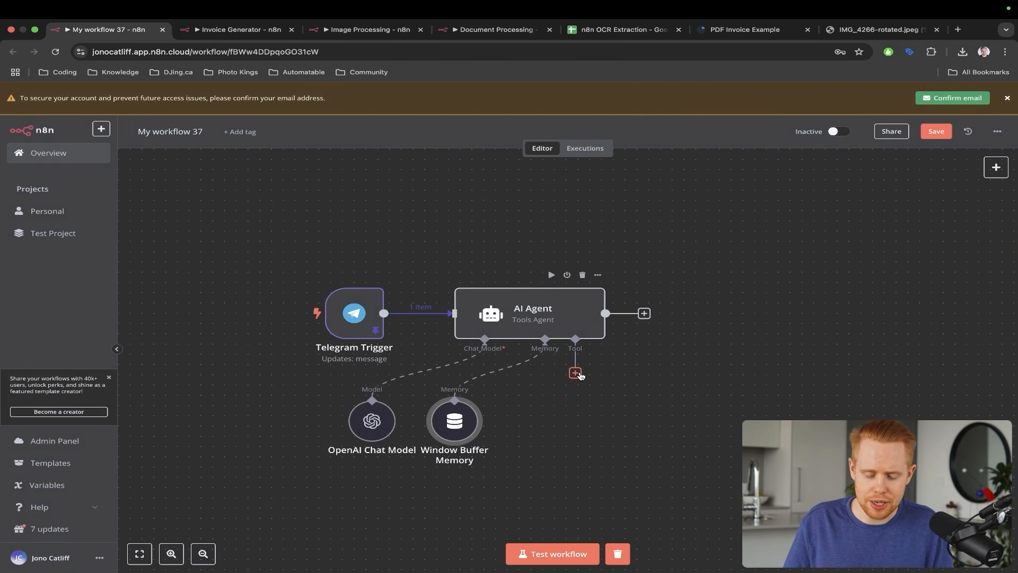
{"action": "mouse_move", "coordinate": [421, 204]}
{"action": "left_mouse_down"}
{"action": "mouse_move", "coordinate": [593, 230]}
{"action": "mouse_move", "coordinate": [670, 302]}
{"action": "left_mouse_up"}
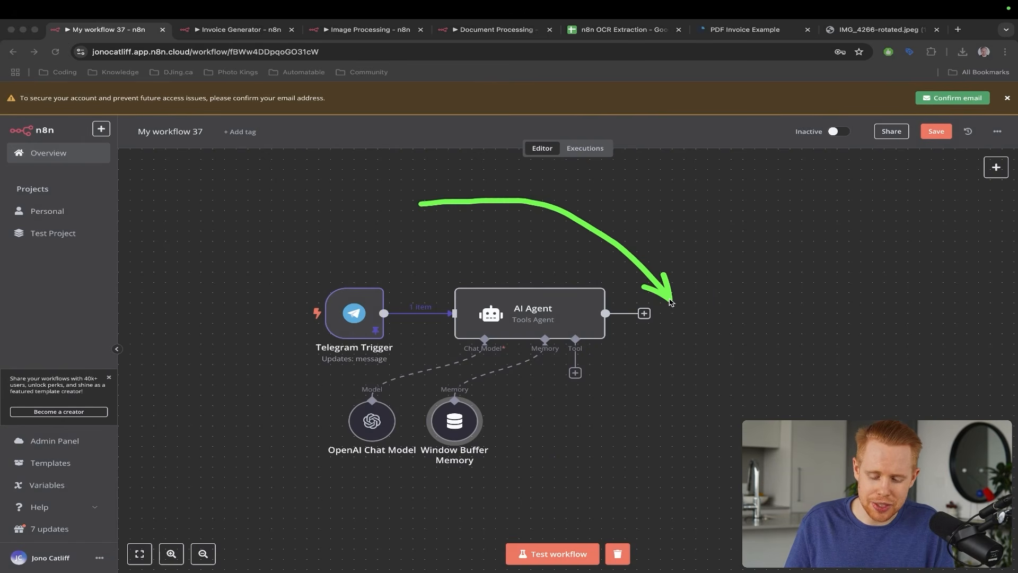
{"action": "left_click_drag", "start_coordinate": [594, 278], "coordinate": [585, 360]}
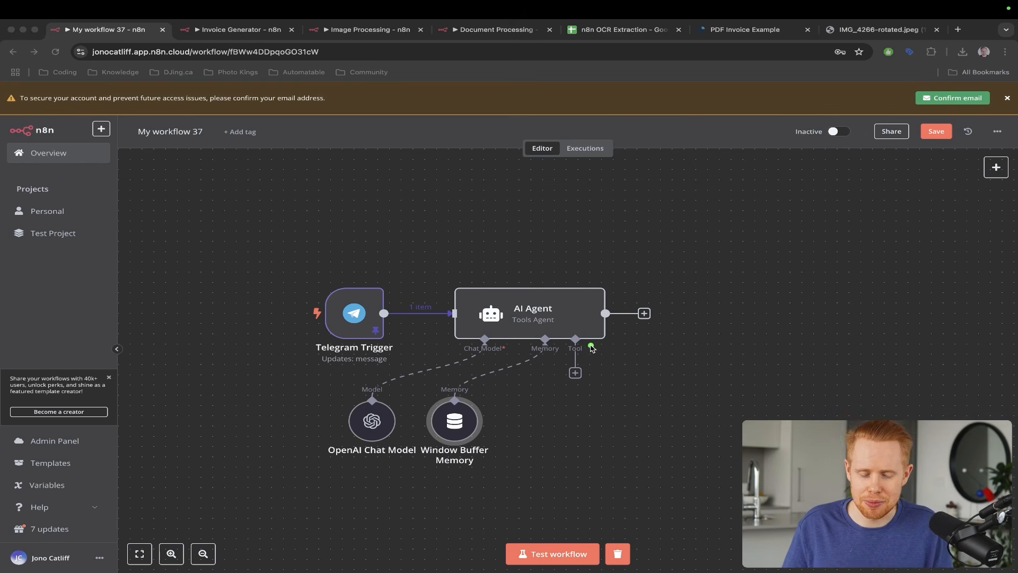
{"action": "left_click_drag", "start_coordinate": [595, 226], "coordinate": [637, 296]}
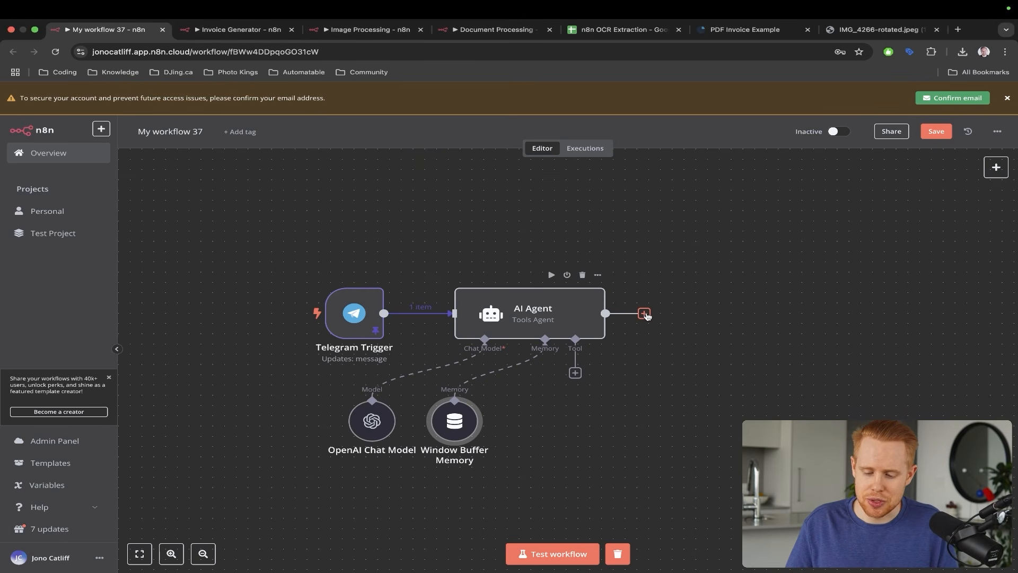
- Add a Telegram 'Send a text message' step after the AI Agent
{"action": "left_click", "coordinate": [645, 314]}
{"action": "type", "text": "tele"}
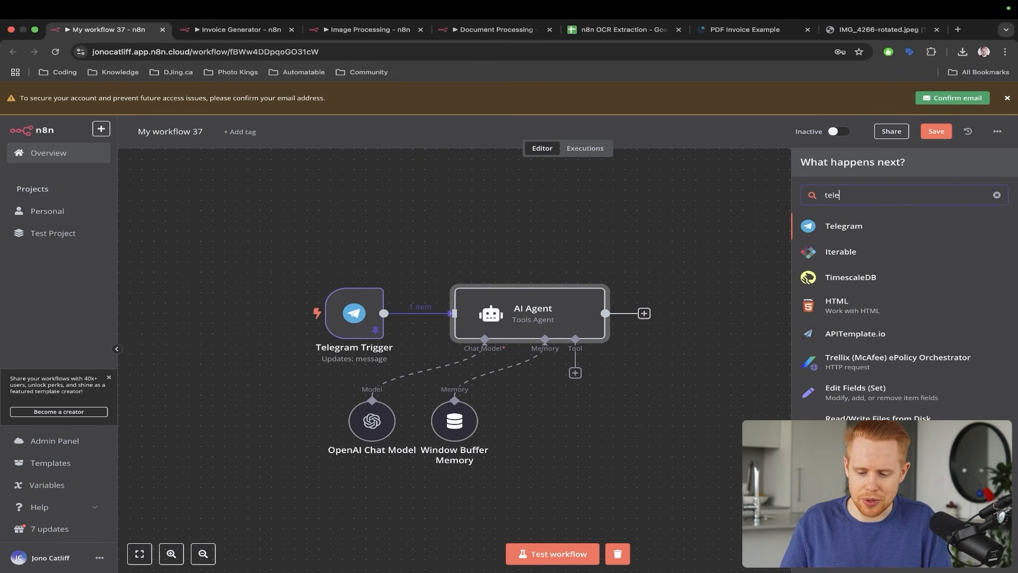
{"action": "type", "text": "gram"}
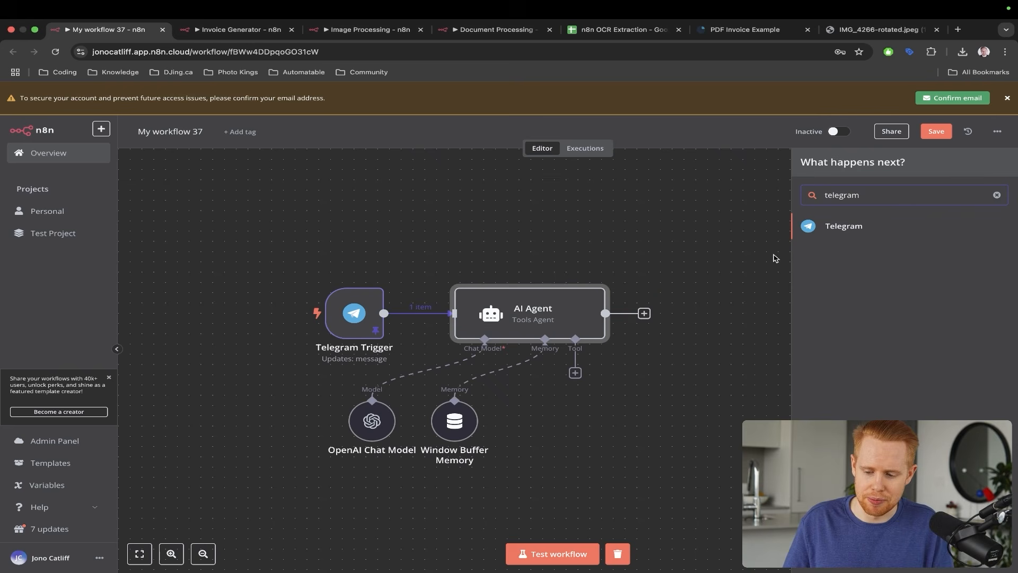
{"action": "left_click", "coordinate": [830, 229]}
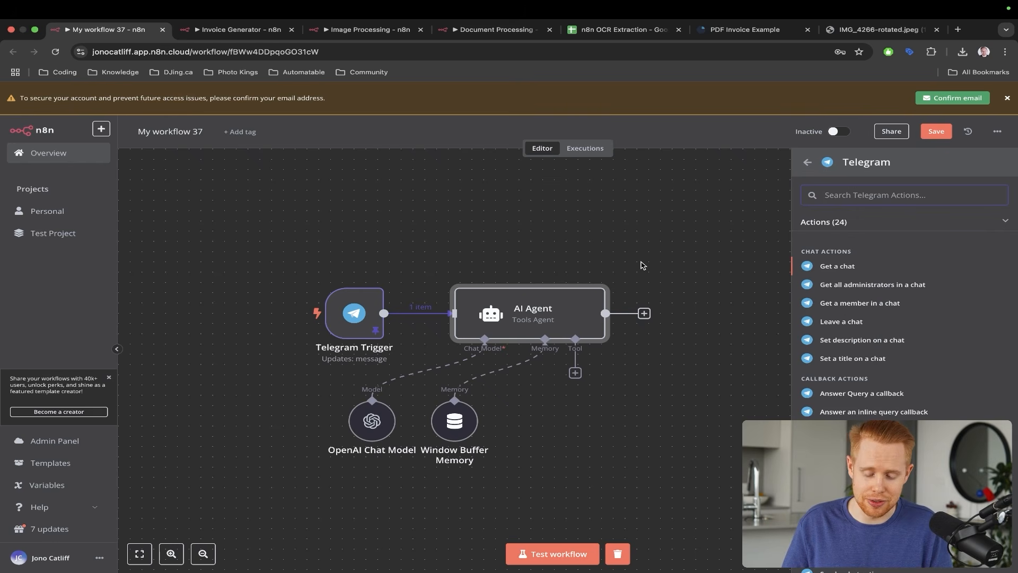
{"action": "type", "text": "as"}
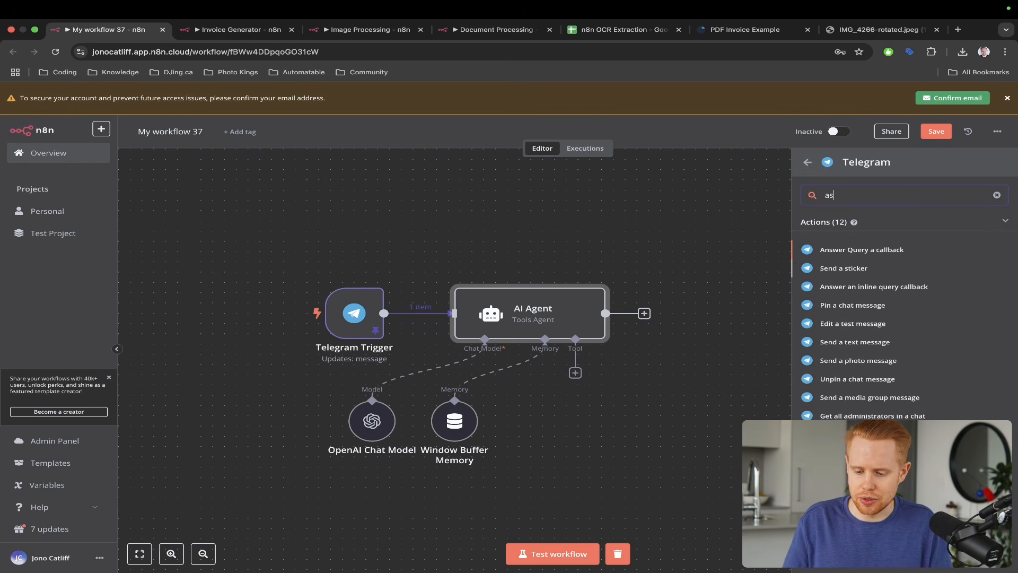
{"action": "key", "text": "BackSpace"}
{"action": "key", "text": "BackSpace"}
{"action": "type", "text": "send a text"}
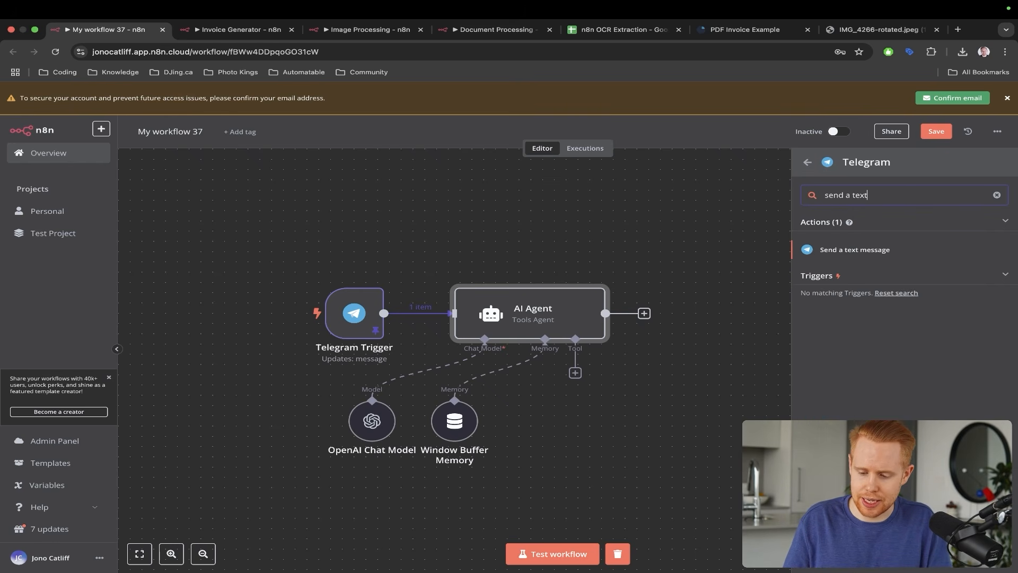
{"action": "type", "text": " message"}
{"action": "left_click", "coordinate": [859, 250]}
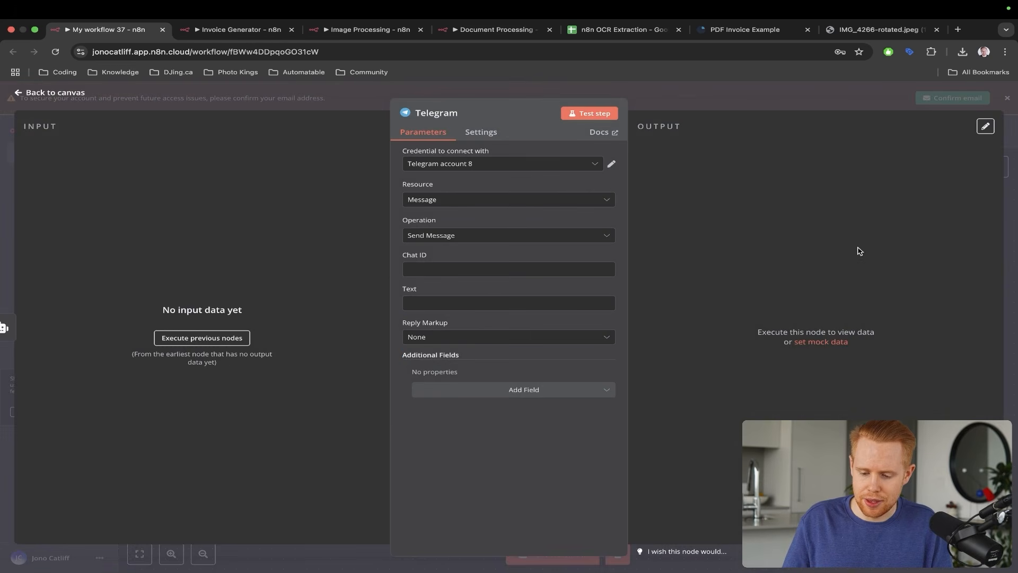
- Glance at the Telegram chat, then leave the Telegram sendMessage panel with Chat ID and Text still empty
{"action": "left_click_drag", "start_coordinate": [644, 143], "coordinate": [482, 255]}
{"action": "mouse_move", "coordinate": [358, 186]}
{"action": "left_mouse_down"}
{"action": "mouse_move", "coordinate": [357, 228]}
{"action": "mouse_move", "coordinate": [389, 253]}
{"action": "left_mouse_up"}
{"action": "key", "text": "Escape"}
{"action": "key", "text": "ctrl+Left"}
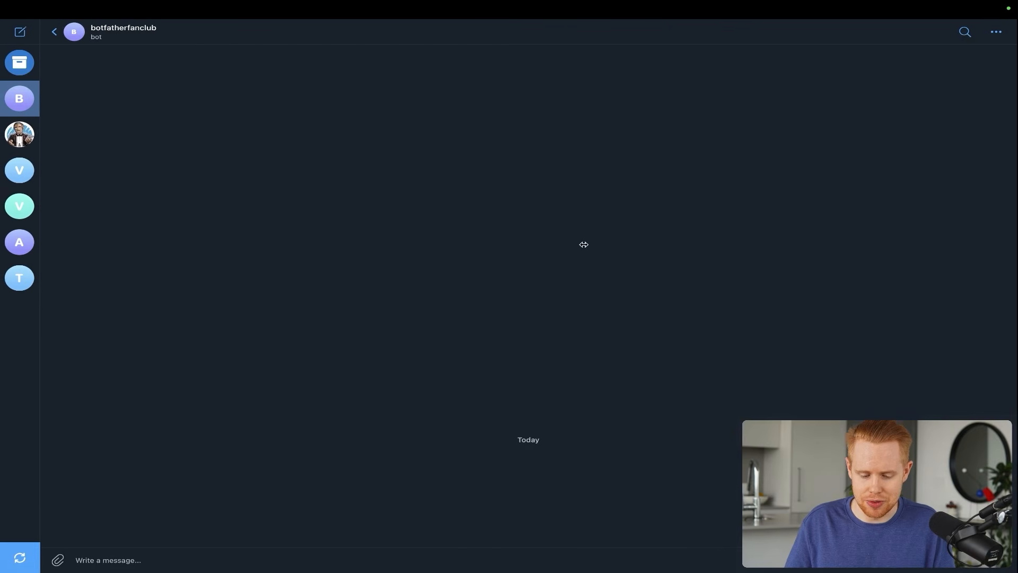
{"action": "left_click_drag", "start_coordinate": [497, 222], "coordinate": [137, 547]}
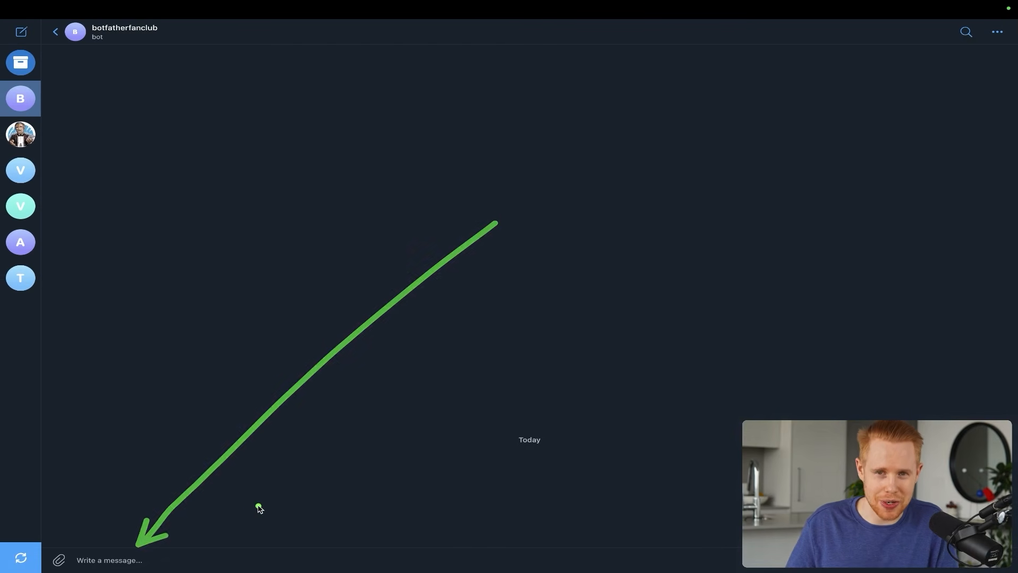
{"action": "key", "text": "ctrl+Right"}
{"action": "left_click_drag", "start_coordinate": [376, 170], "coordinate": [389, 282]}
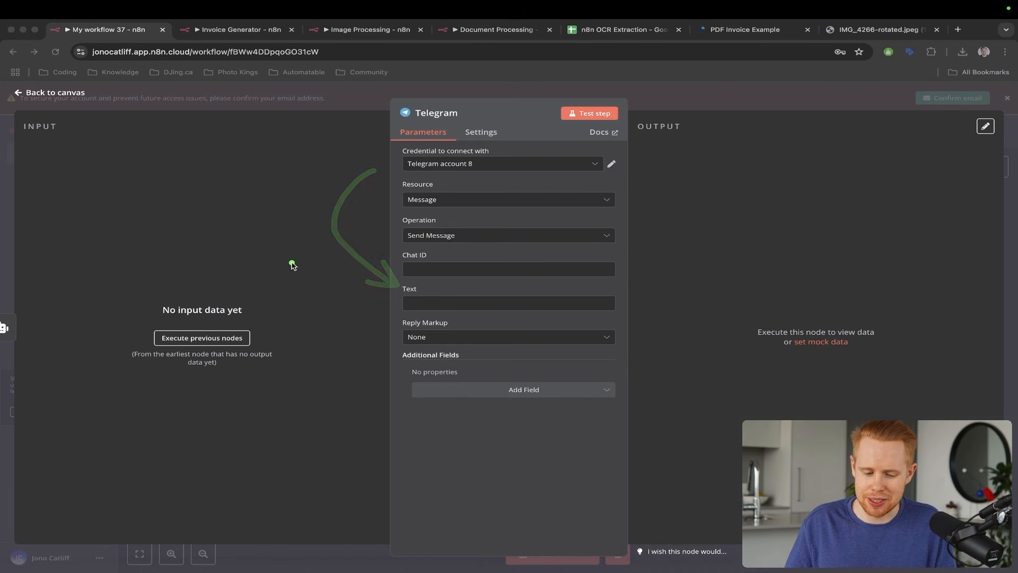
{"action": "mouse_move", "coordinate": [323, 147]}
{"action": "left_mouse_down"}
{"action": "mouse_move", "coordinate": [291, 191]}
{"action": "mouse_move", "coordinate": [185, 273]}
{"action": "left_mouse_up"}
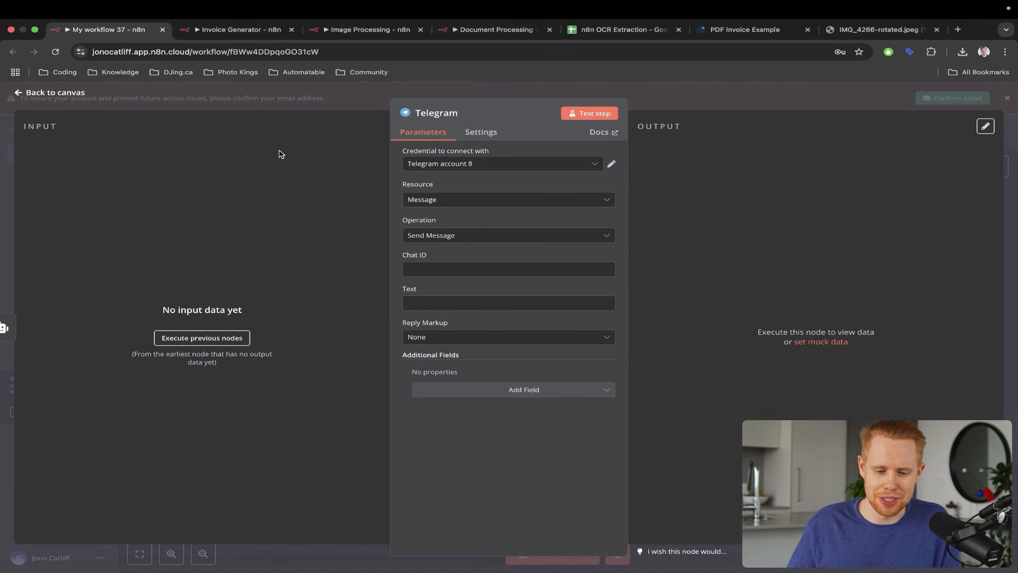
{"action": "left_click", "coordinate": [322, 98]}
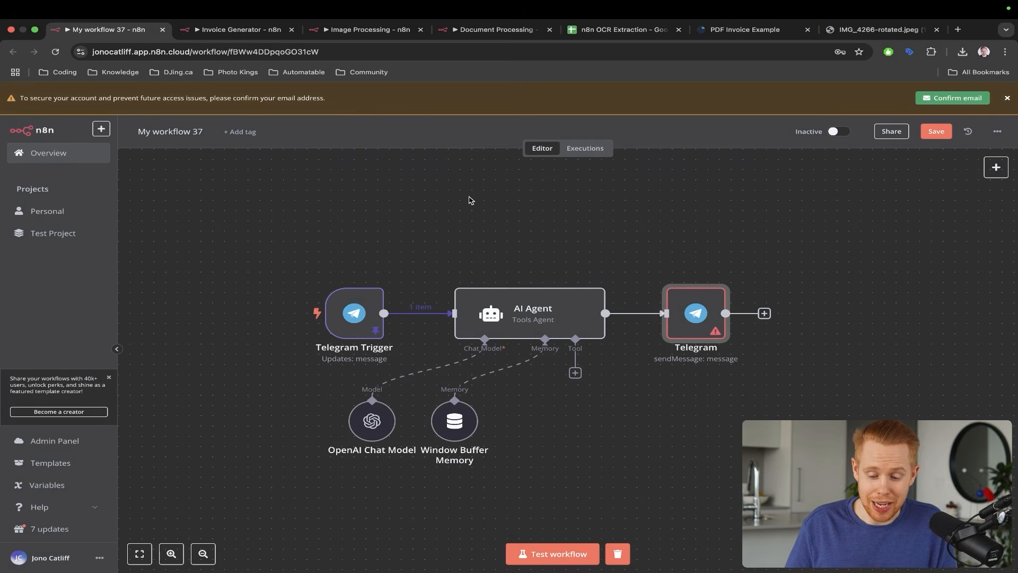
- Run a workflow test, which fails authorization with OpenAi account 7
{"action": "left_click_drag", "start_coordinate": [457, 197], "coordinate": [365, 279]}
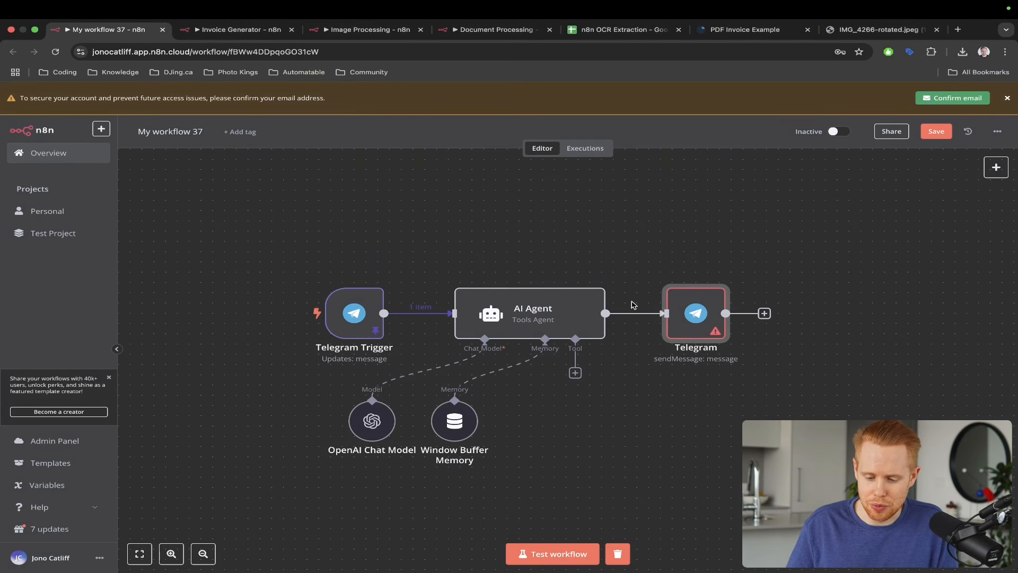
{"action": "left_click", "coordinate": [527, 553]}
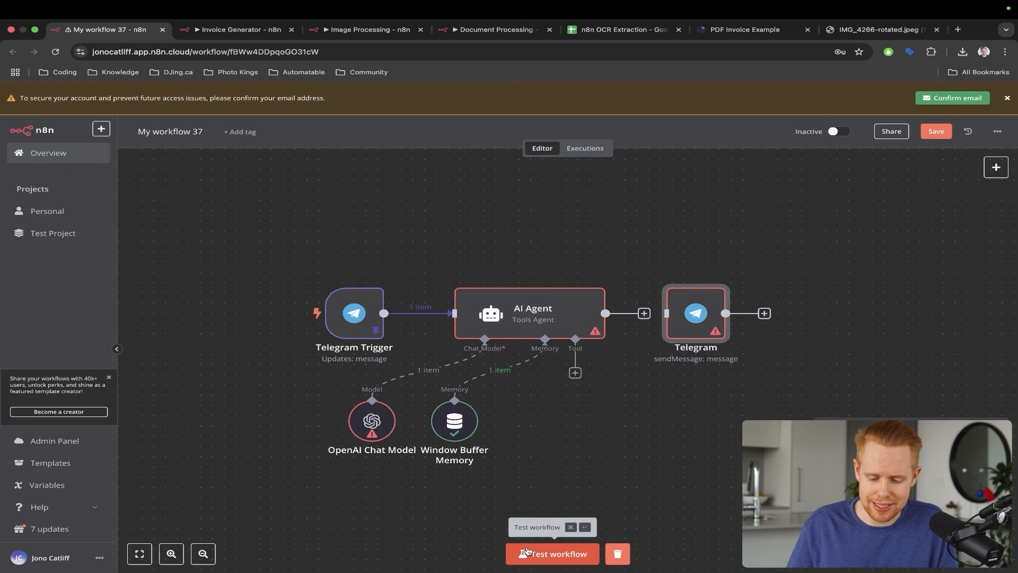
{"action": "key", "text": "ctrl+alt+a"}
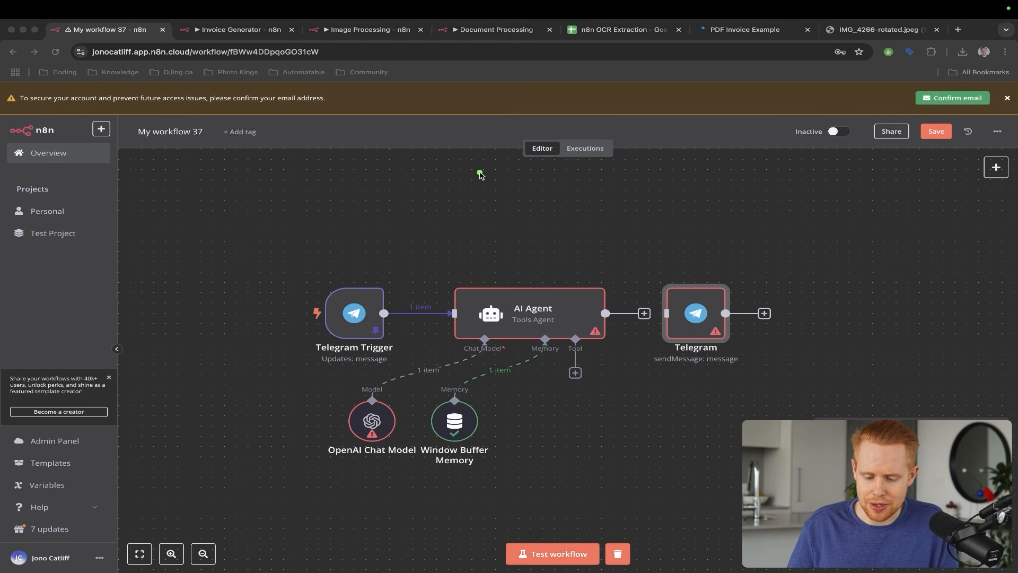
{"action": "mouse_move", "coordinate": [479, 175]}
{"action": "left_mouse_down"}
{"action": "mouse_move", "coordinate": [518, 277]}
{"action": "mouse_move", "coordinate": [525, 249]}
{"action": "left_mouse_up"}
{"action": "left_click_drag", "start_coordinate": [375, 257], "coordinate": [304, 364]}
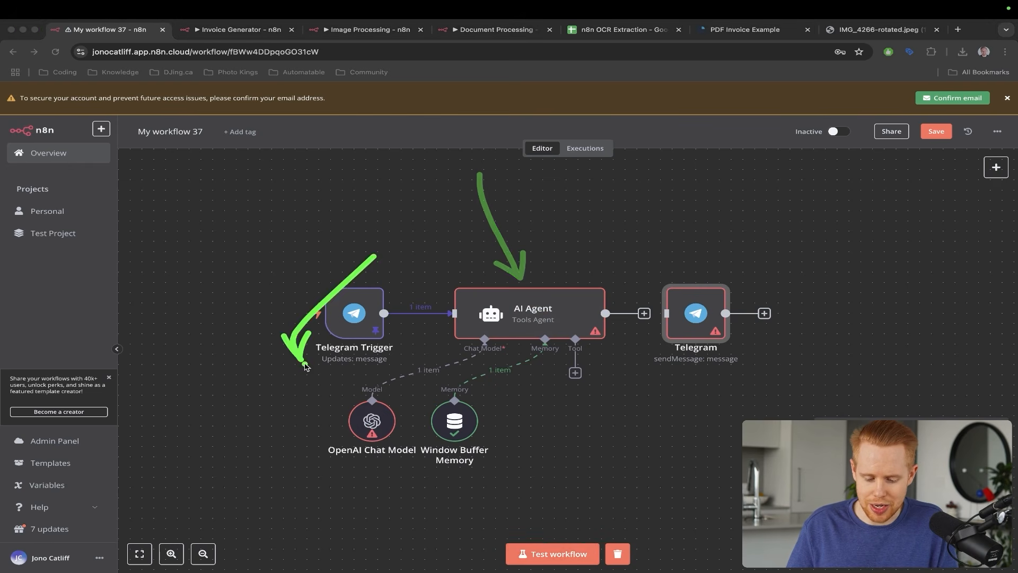
{"action": "key", "text": "Escape"}
- Switch the OpenAI Chat Model's credential to OpenAi account 6
{"action": "double_click", "coordinate": [357, 417]}
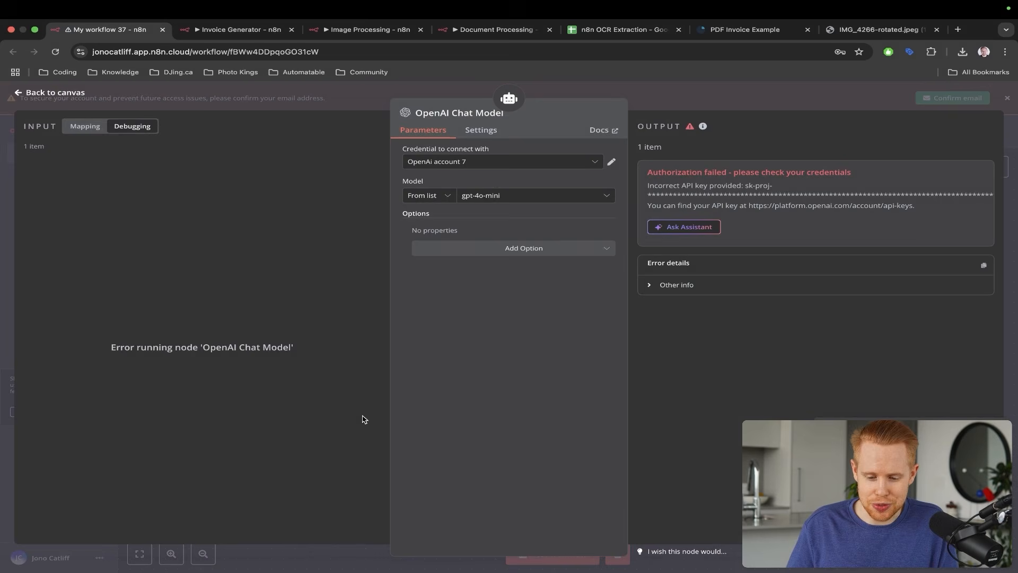
{"action": "left_click", "coordinate": [512, 168]}
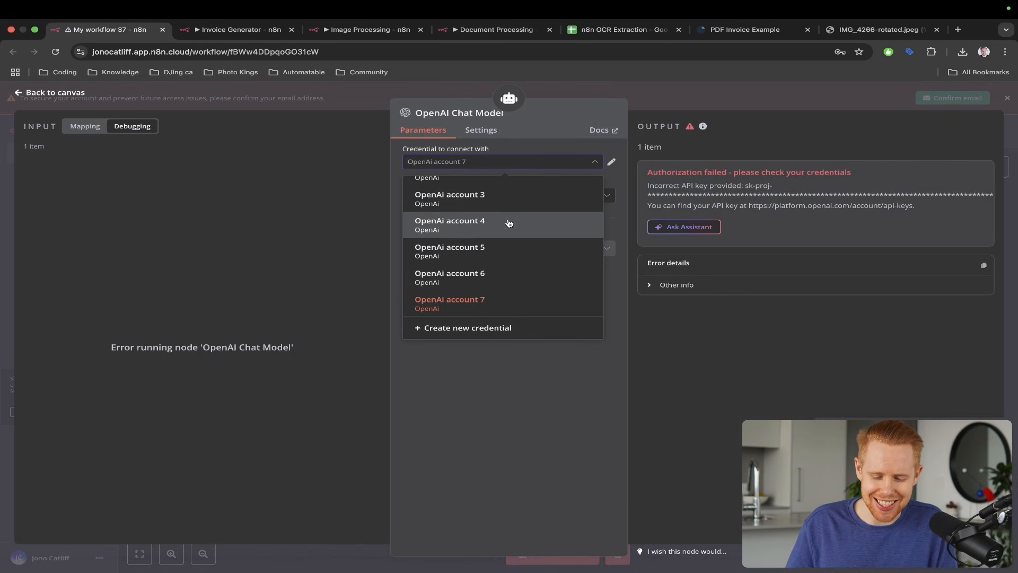
{"action": "left_click", "coordinate": [478, 287]}
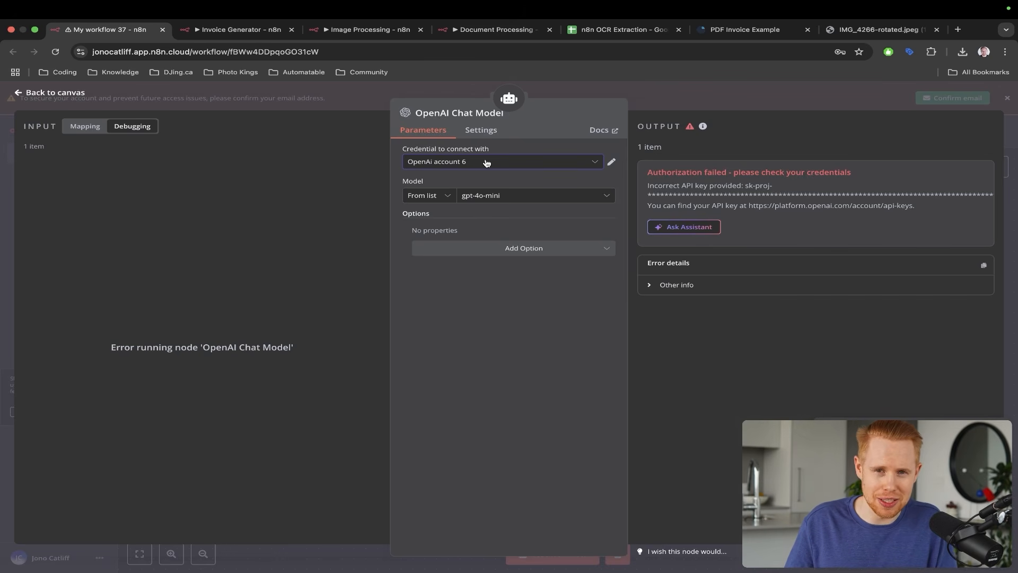
- Load platform.openai.com in a new tab and go to Dashboard > API keys
{"action": "key", "text": "super+t"}
{"action": "type", "text": "platfor"}
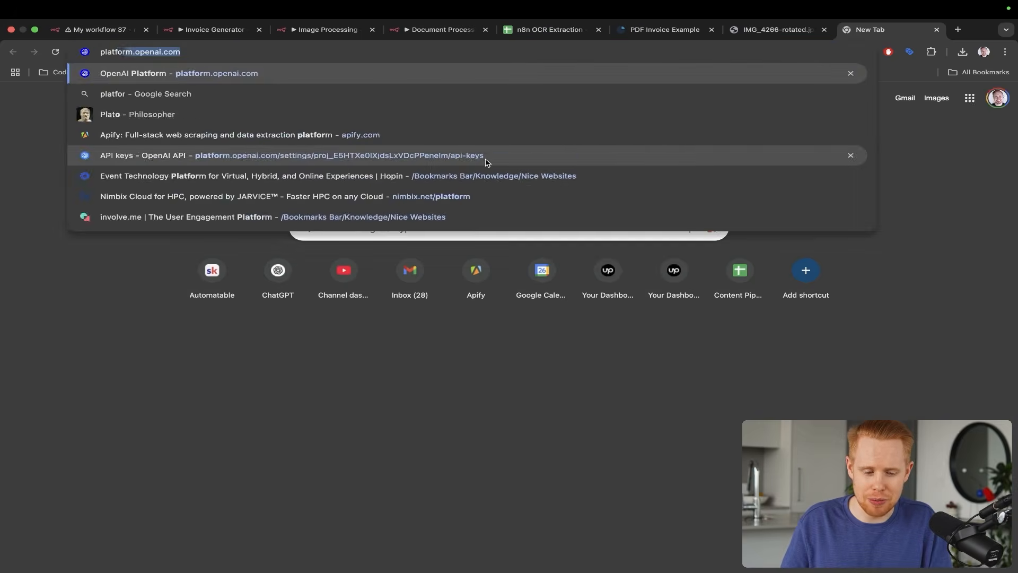
{"action": "key", "text": "Return"}
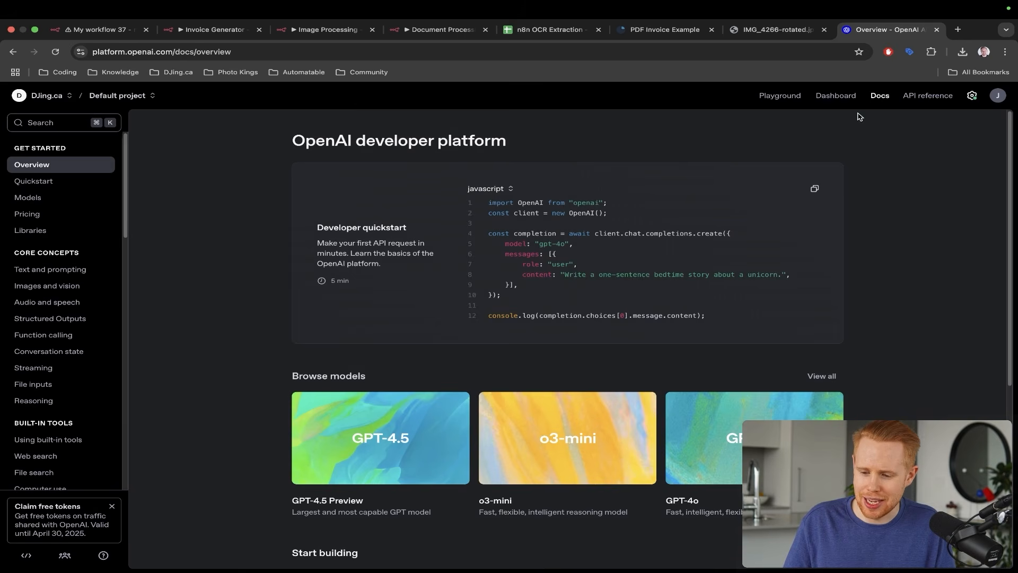
{"action": "left_click", "coordinate": [842, 100]}
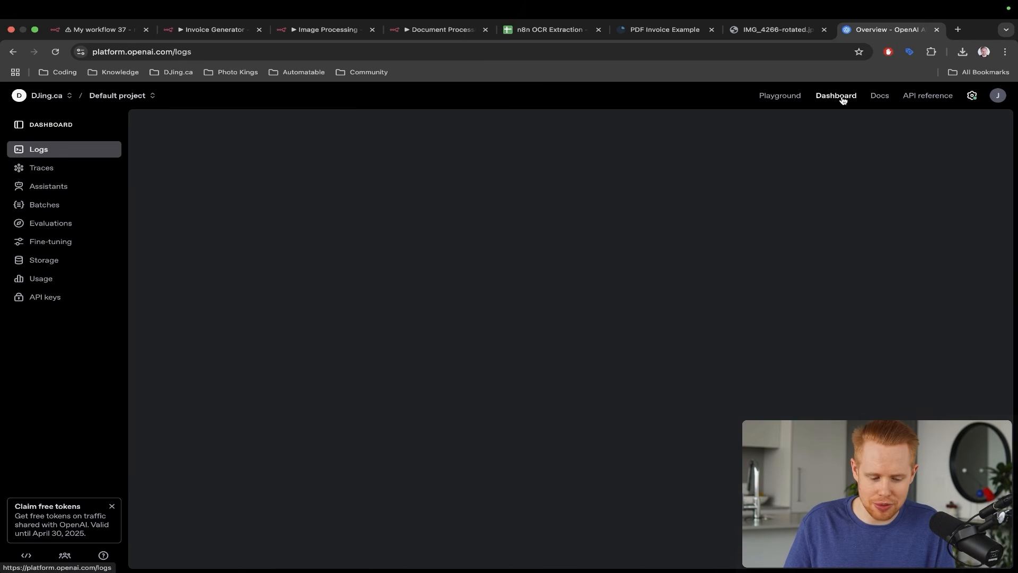
{"action": "left_click", "coordinate": [47, 297]}
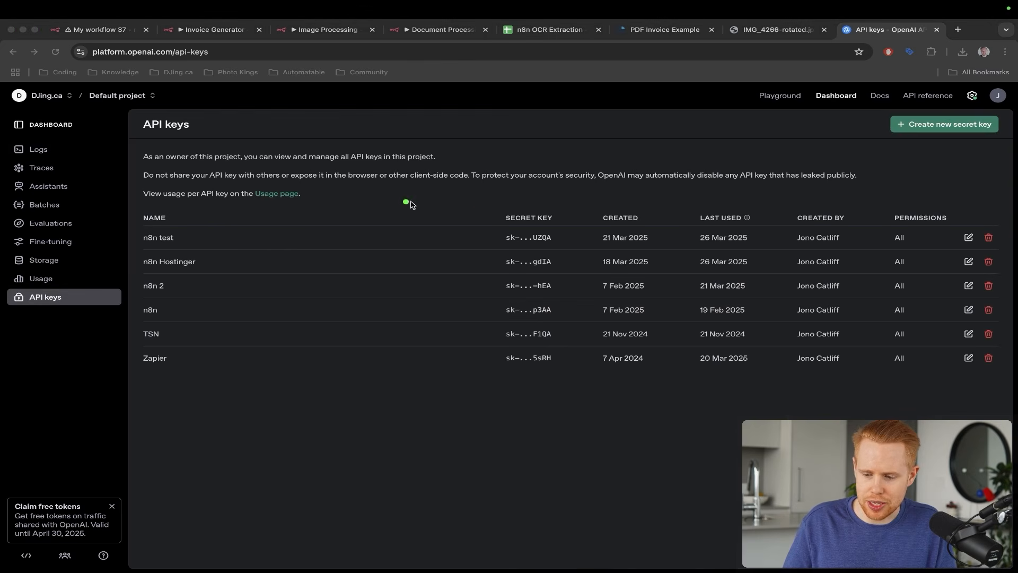
{"action": "mouse_move", "coordinate": [440, 204]}
{"action": "left_mouse_down"}
{"action": "mouse_move", "coordinate": [719, 114]}
{"action": "mouse_move", "coordinate": [860, 116]}
{"action": "left_mouse_up"}
- Create a new secret key named '1234 test' in the Default project
{"action": "left_click", "coordinate": [944, 124]}
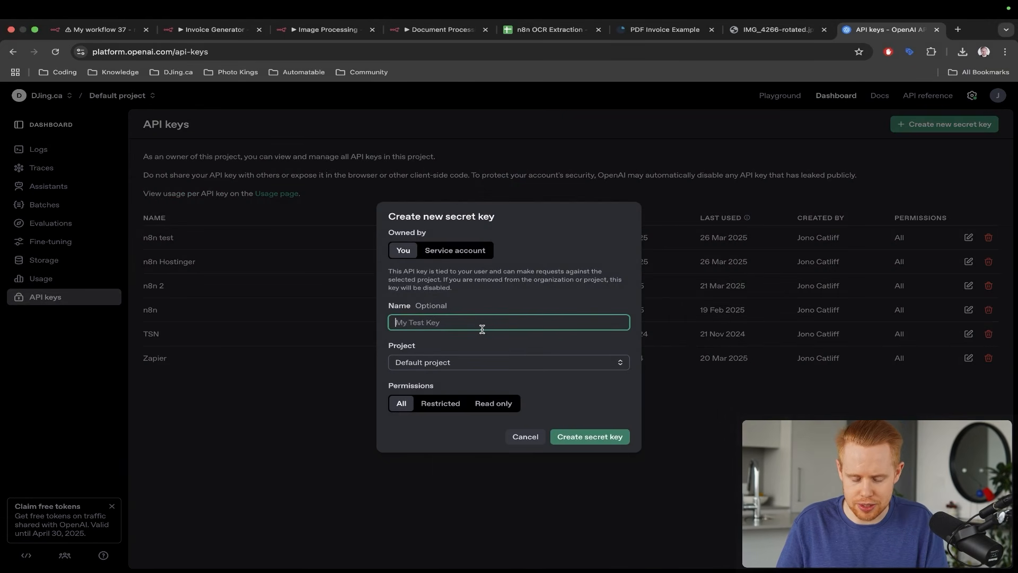
{"action": "type", "text": "1234 test"}
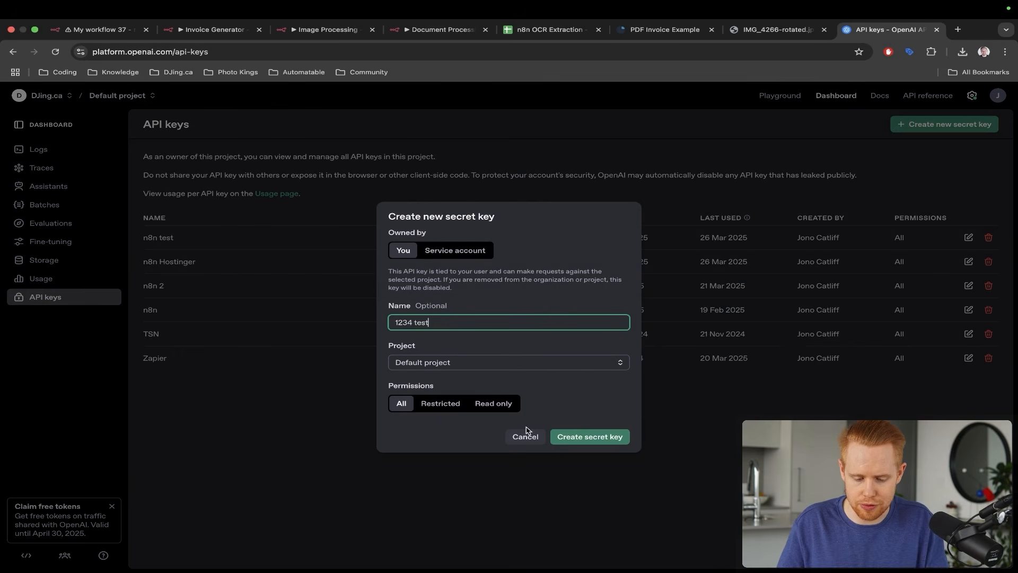
{"action": "left_click", "coordinate": [569, 436]}
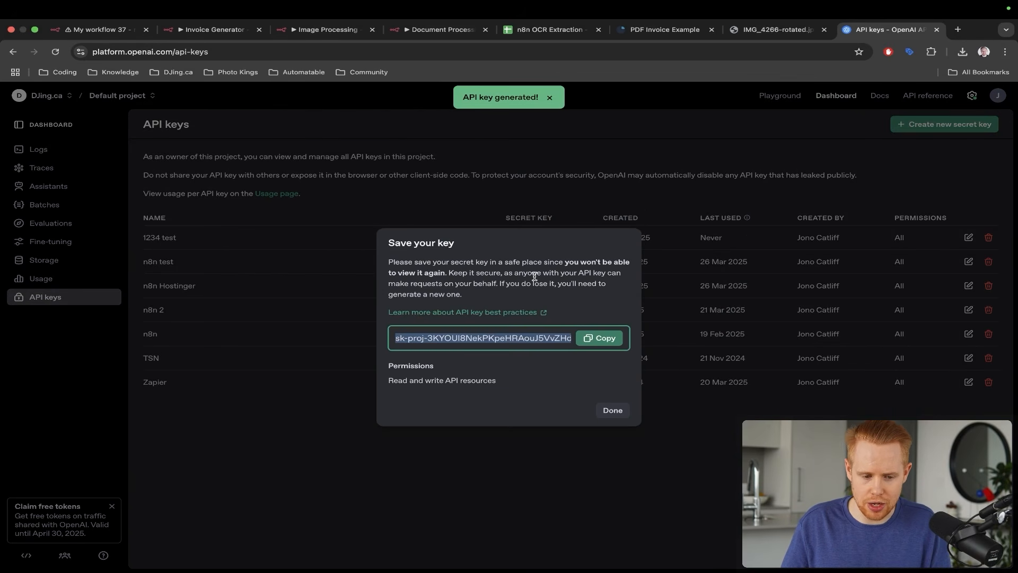
- Back in n8n, start a new OpenAI credential with the pasted key, then close it without saving
{"action": "key", "text": "ctrl+Tab"}
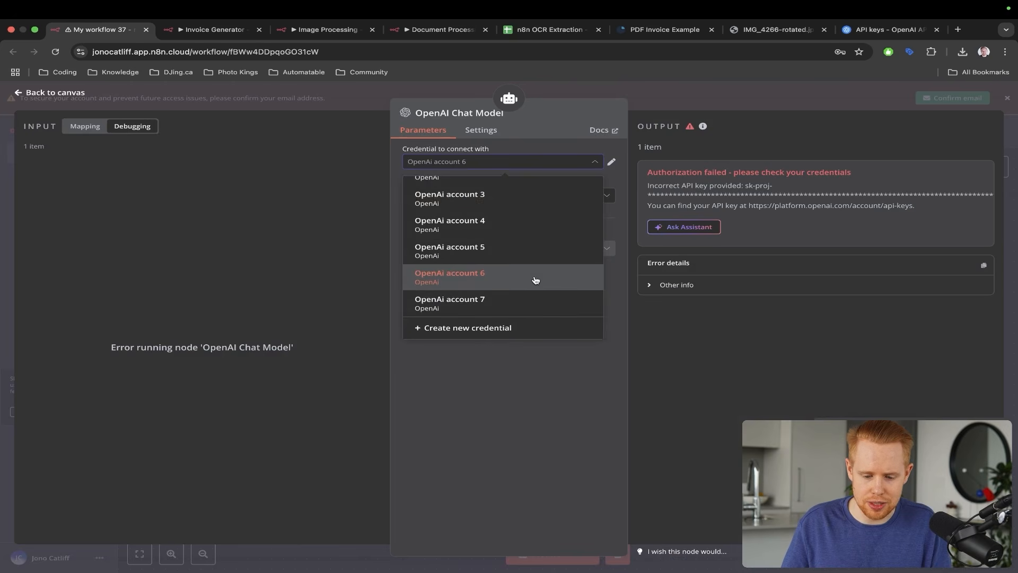
{"action": "left_click", "coordinate": [485, 327]}
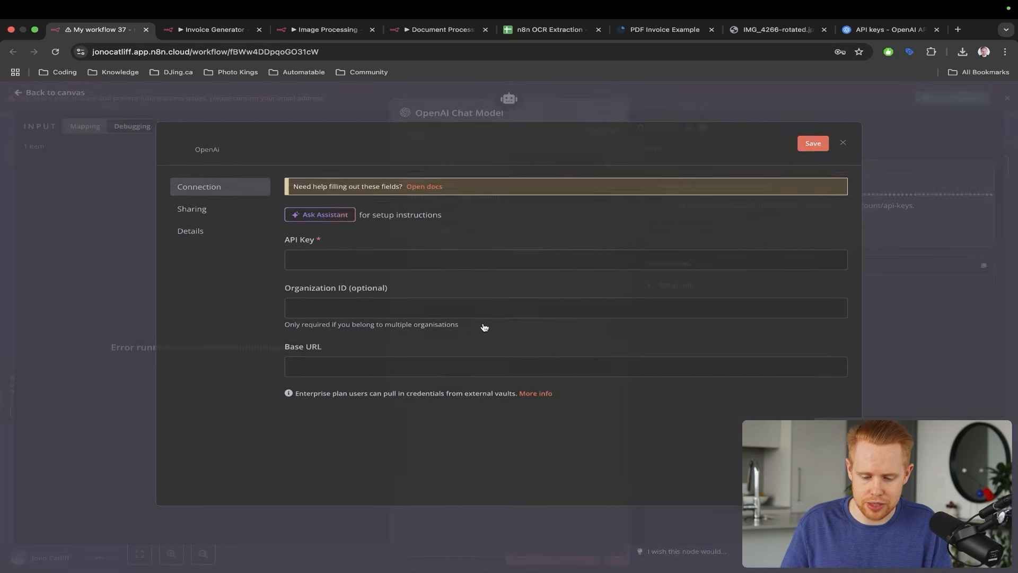
{"action": "key", "text": "ctrl+v"}
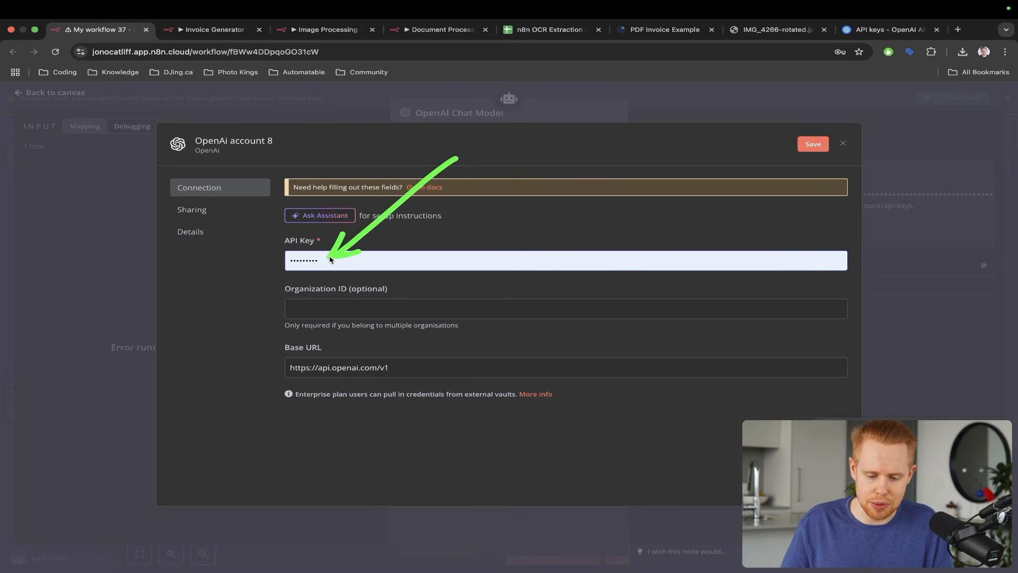
{"action": "left_click", "coordinate": [843, 145]}
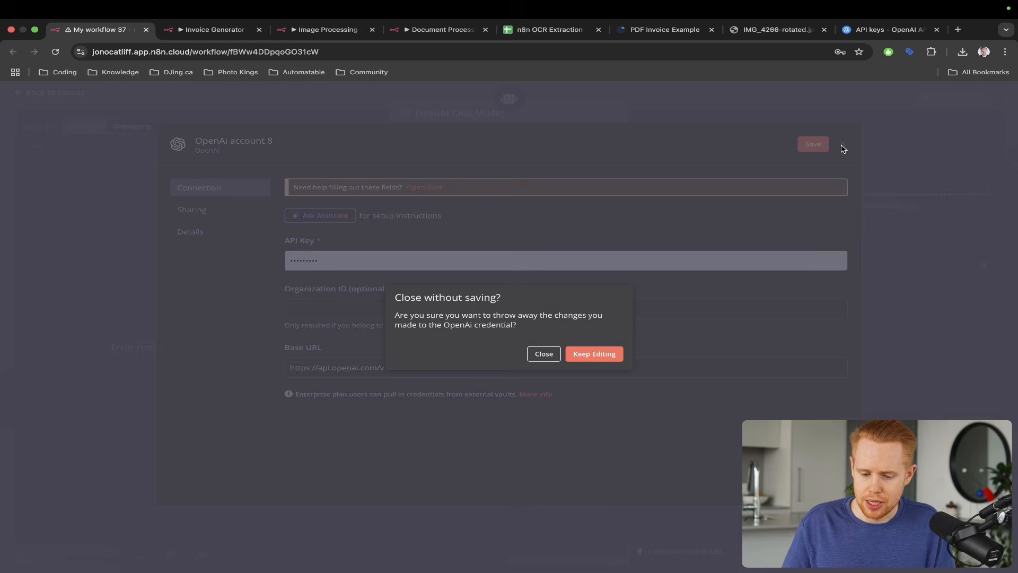
{"action": "left_click", "coordinate": [546, 355]}
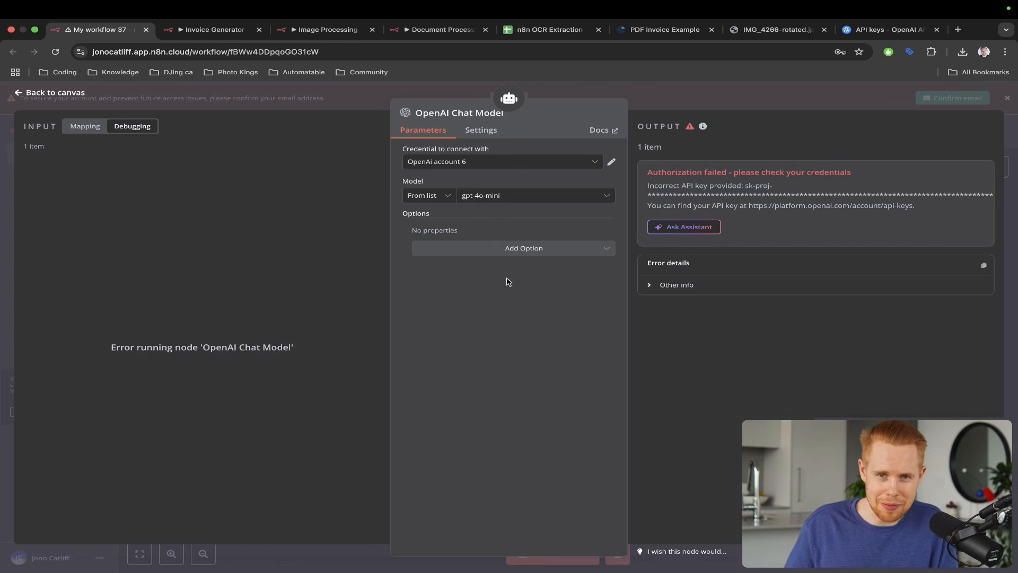
- Check the Model list, then close the chat model panel, keeping OpenAi account 6
{"action": "left_click", "coordinate": [527, 196]}
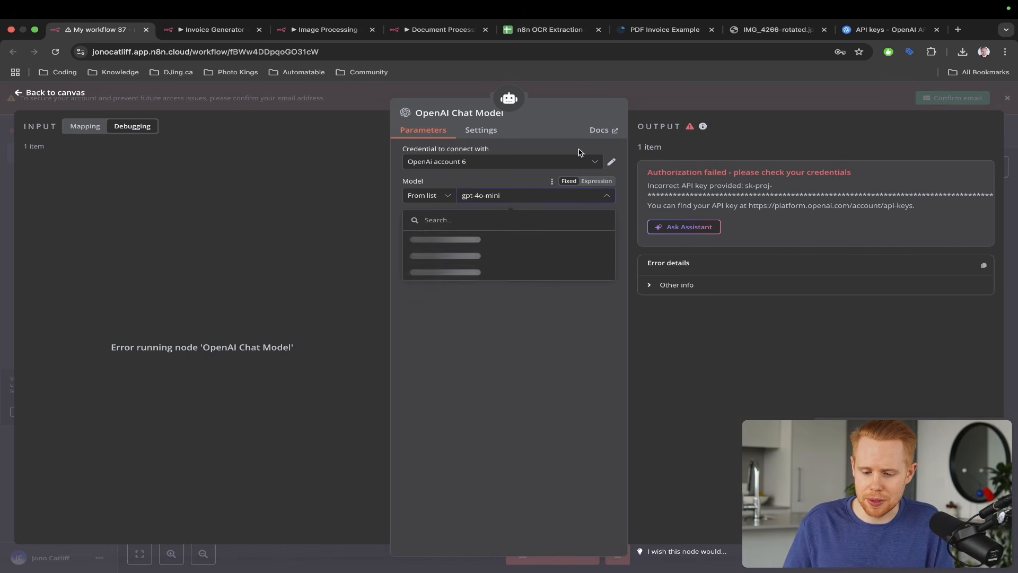
{"action": "left_click", "coordinate": [653, 140]}
{"action": "left_click", "coordinate": [1012, 148]}
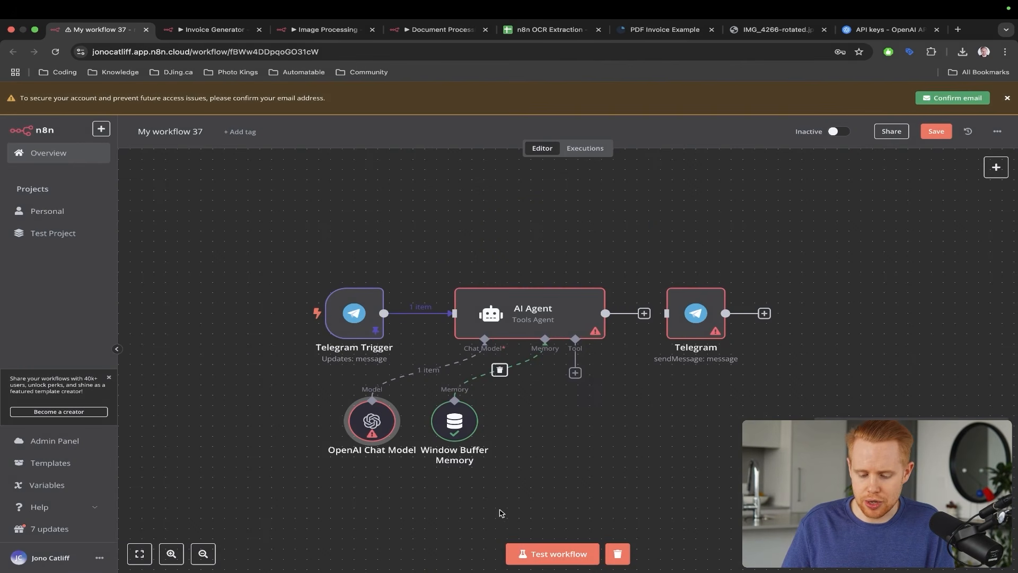
- Run a fresh test so the AI Agent, OpenAI Chat Model and memory pass 1 item to Telegram
{"action": "left_click", "coordinate": [541, 555]}
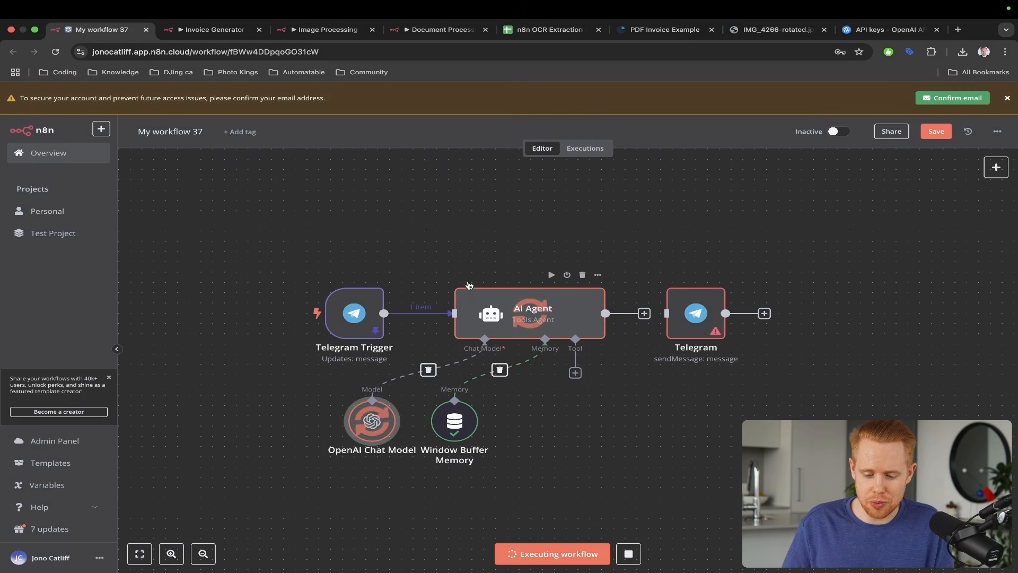
{"action": "left_click_drag", "start_coordinate": [542, 215], "coordinate": [542, 324]}
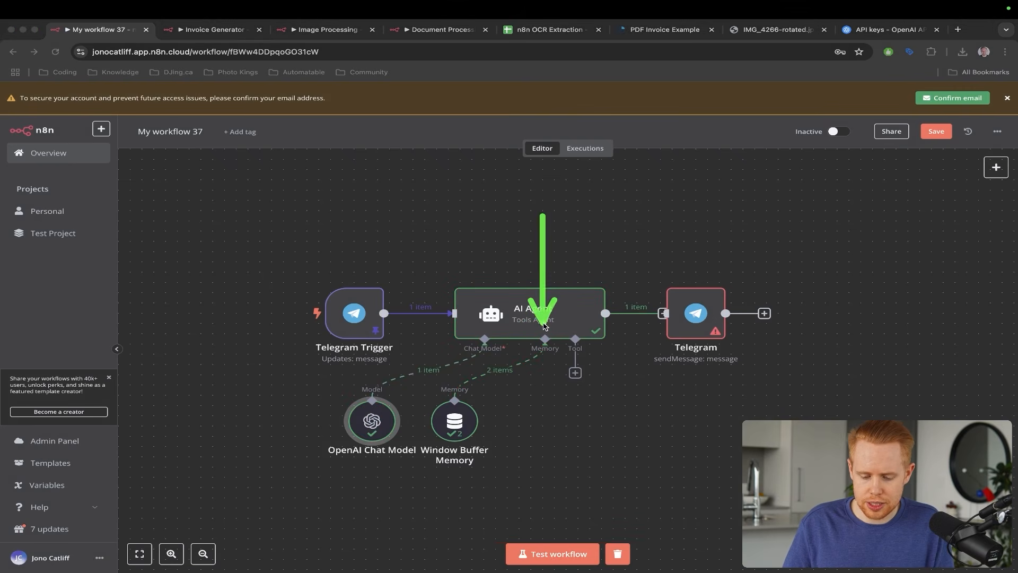
{"action": "left_click_drag", "start_coordinate": [429, 241], "coordinate": [360, 382]}
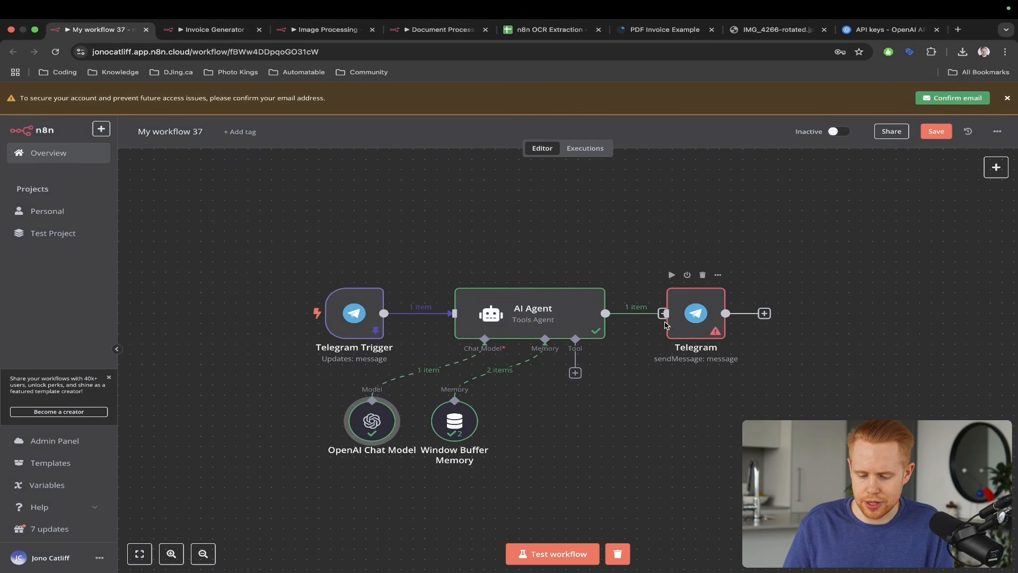
- In the Telegram node, map the trigger's chat id into Chat ID
{"action": "double_click", "coordinate": [694, 315]}
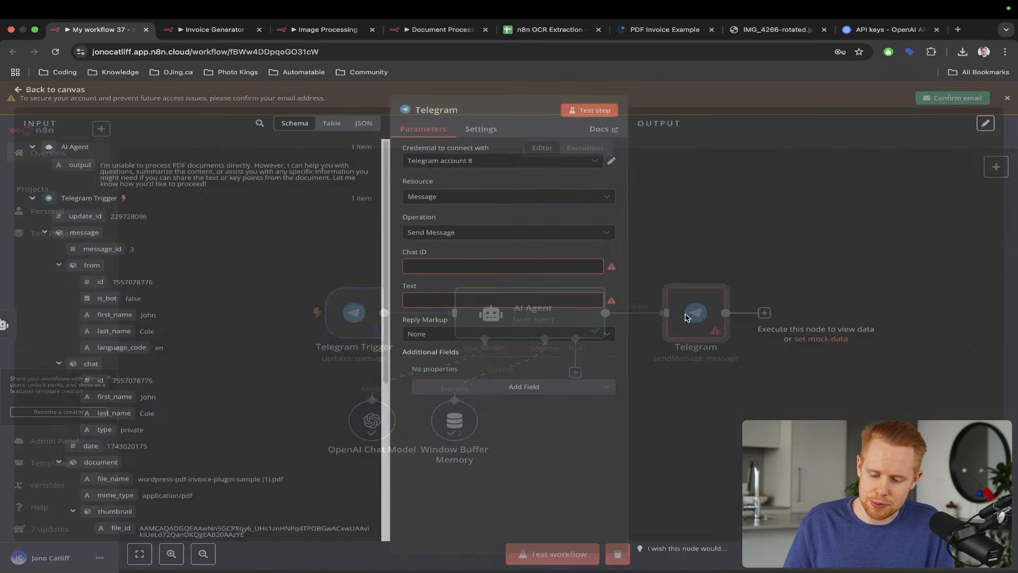
{"action": "mouse_move", "coordinate": [559, 238]}
{"action": "left_mouse_down"}
{"action": "mouse_move", "coordinate": [245, 259]}
{"action": "mouse_move", "coordinate": [219, 276]}
{"action": "left_mouse_up"}
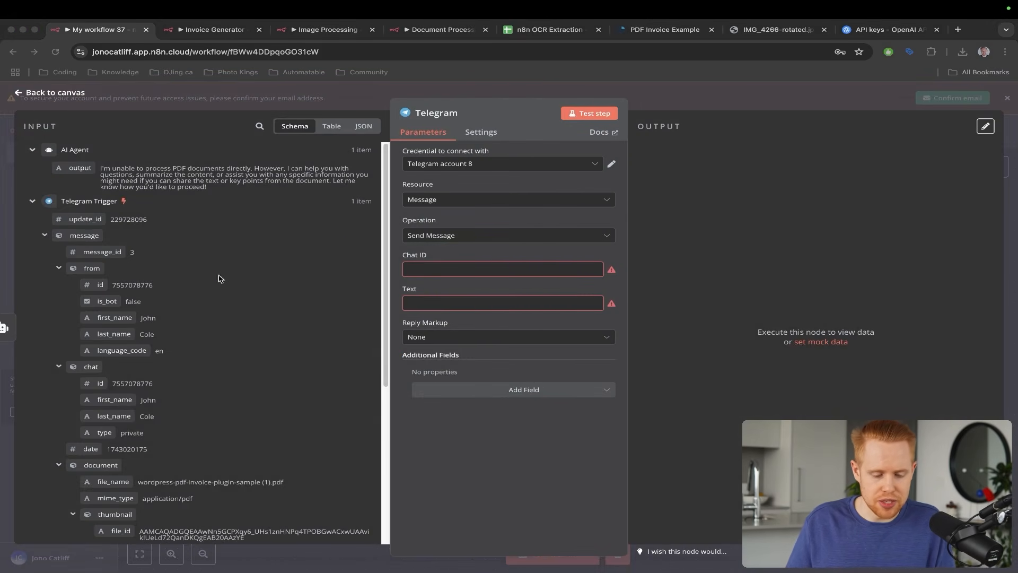
{"action": "scroll", "coordinate": [118, 318], "scroll_direction": "down", "scroll_amount": 1}
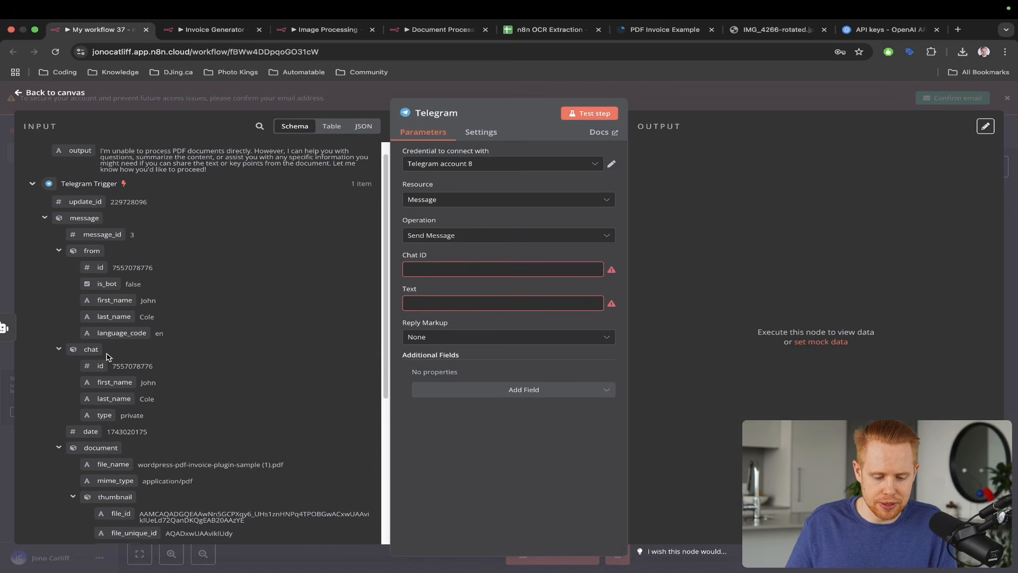
{"action": "mouse_move", "coordinate": [481, 238]}
{"action": "left_mouse_down"}
{"action": "mouse_move", "coordinate": [290, 226]}
{"action": "mouse_move", "coordinate": [106, 331]}
{"action": "mouse_move", "coordinate": [410, 266]}
{"action": "left_mouse_up"}
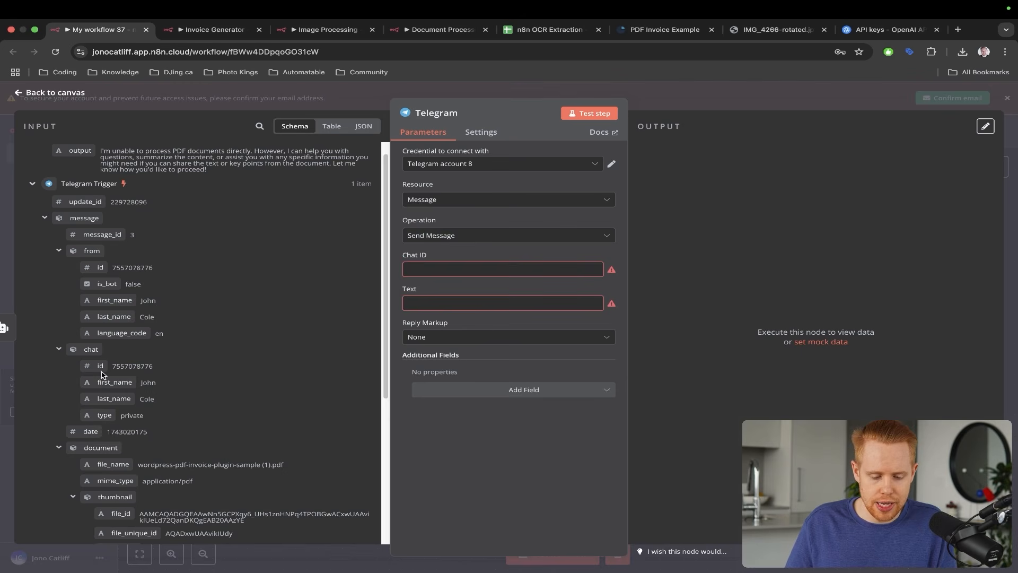
{"action": "left_click_drag", "start_coordinate": [99, 367], "coordinate": [423, 272]}
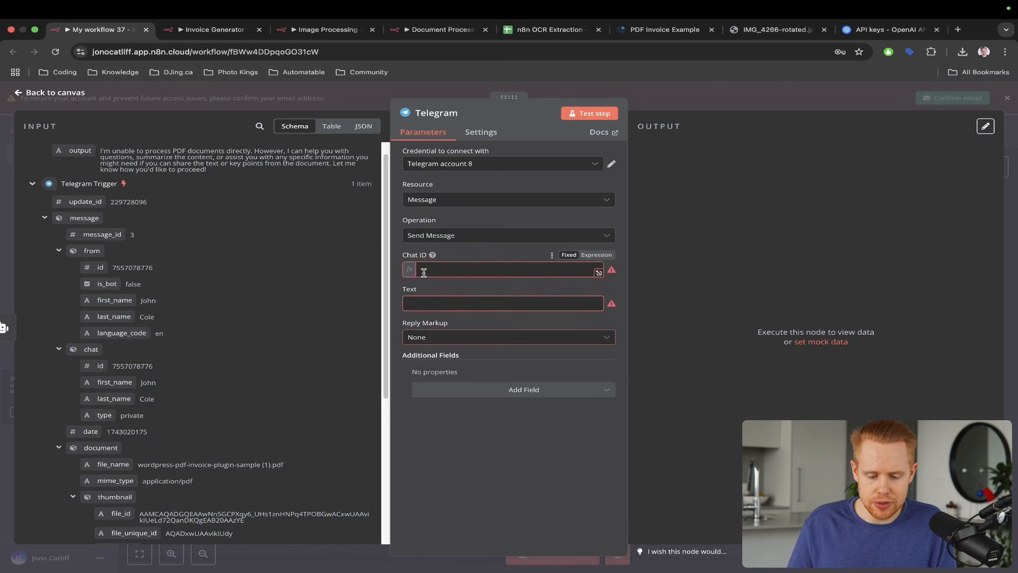
{"action": "left_click", "coordinate": [453, 256]}
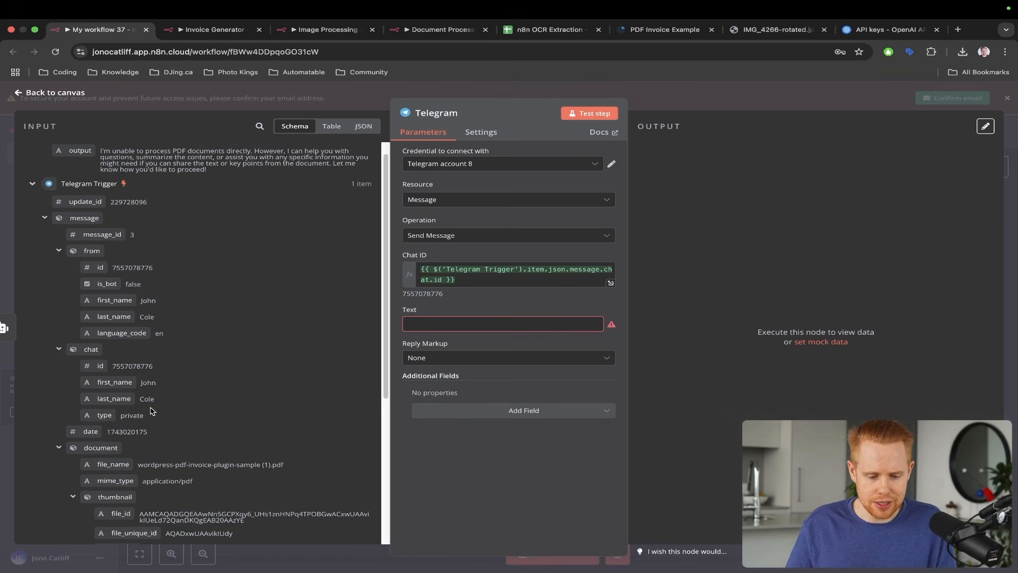
- Set the Telegram Text to the AI Agent output and rerun the workflow
{"action": "scroll", "coordinate": [150, 410], "scroll_direction": "up", "scroll_amount": 1}
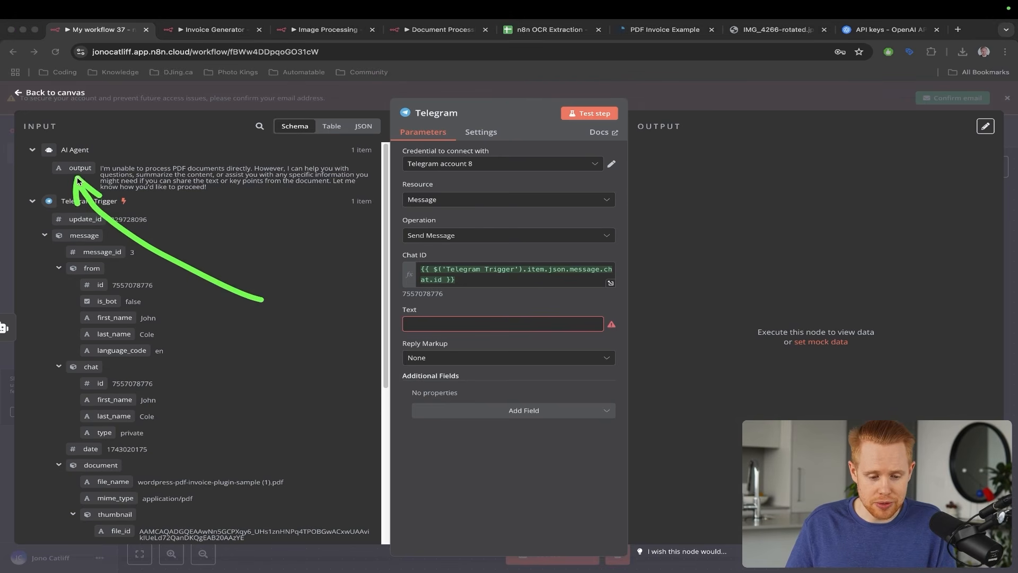
{"action": "key", "text": "Escape"}
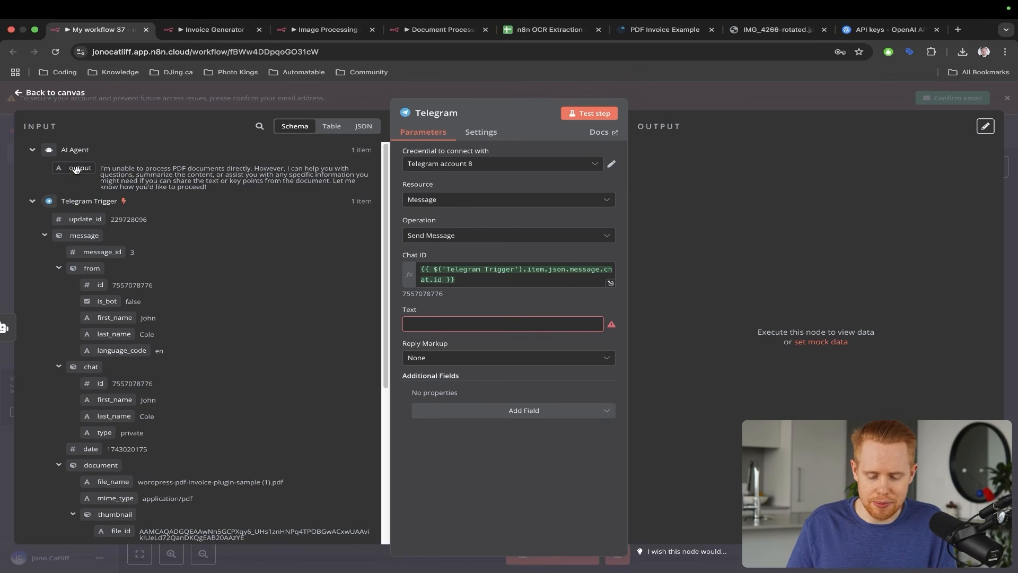
{"action": "left_click_drag", "start_coordinate": [76, 169], "coordinate": [412, 326]}
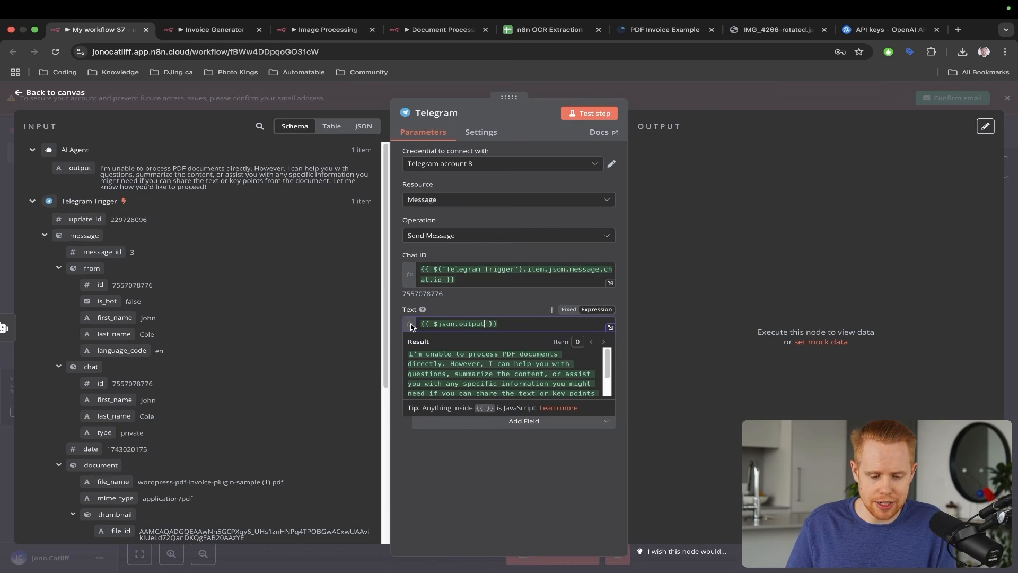
{"action": "scroll", "coordinate": [501, 381], "scroll_direction": "up", "scroll_amount": 5}
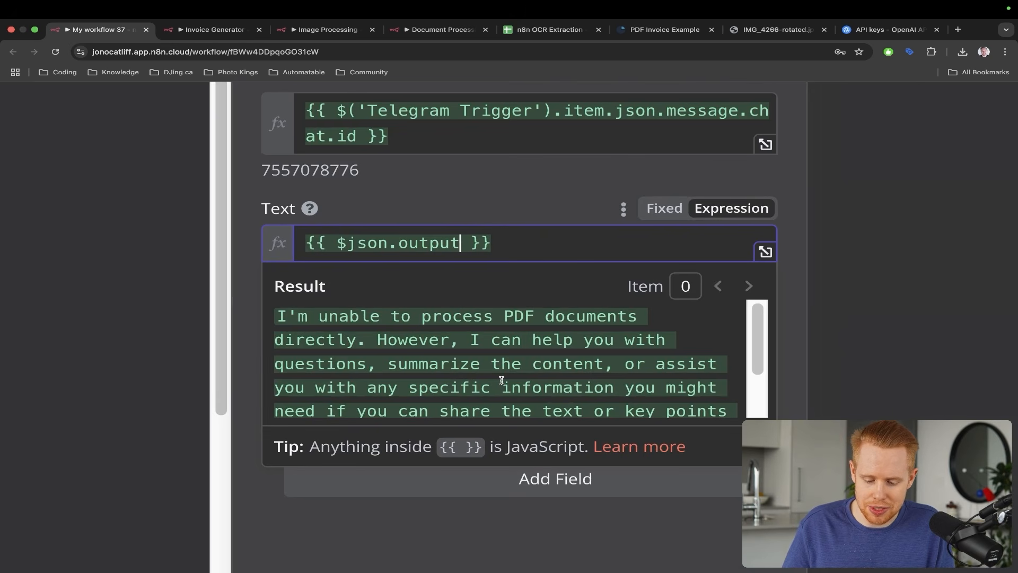
{"action": "scroll", "coordinate": [501, 381], "scroll_direction": "down", "scroll_amount": 5}
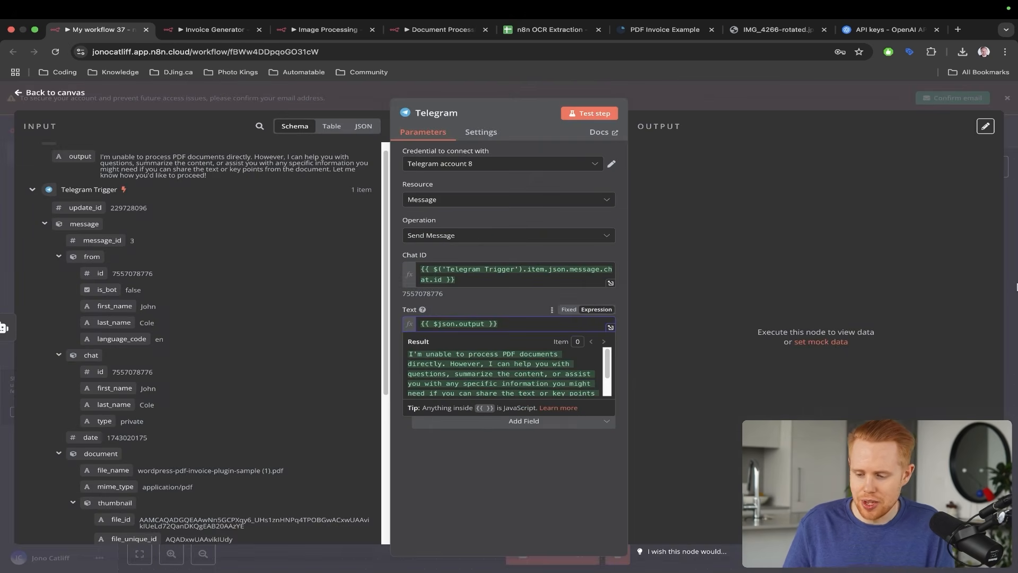
{"action": "key", "text": "Escape"}
{"action": "left_click", "coordinate": [558, 557]}
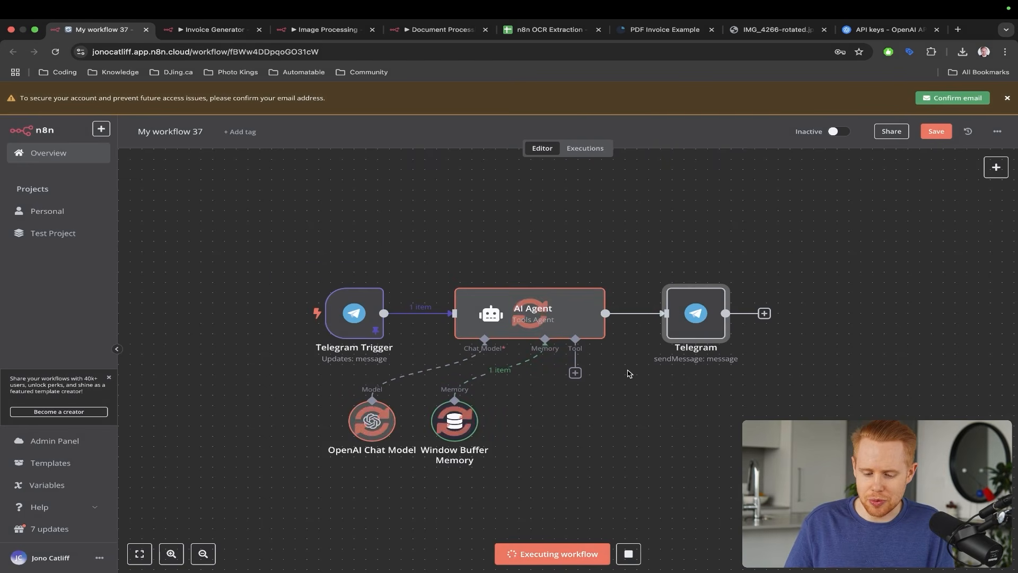
- Confirm in Telegram that the bot replied it cannot process PDFs, then return to n8n
{"action": "key", "text": "ctrl+Left"}
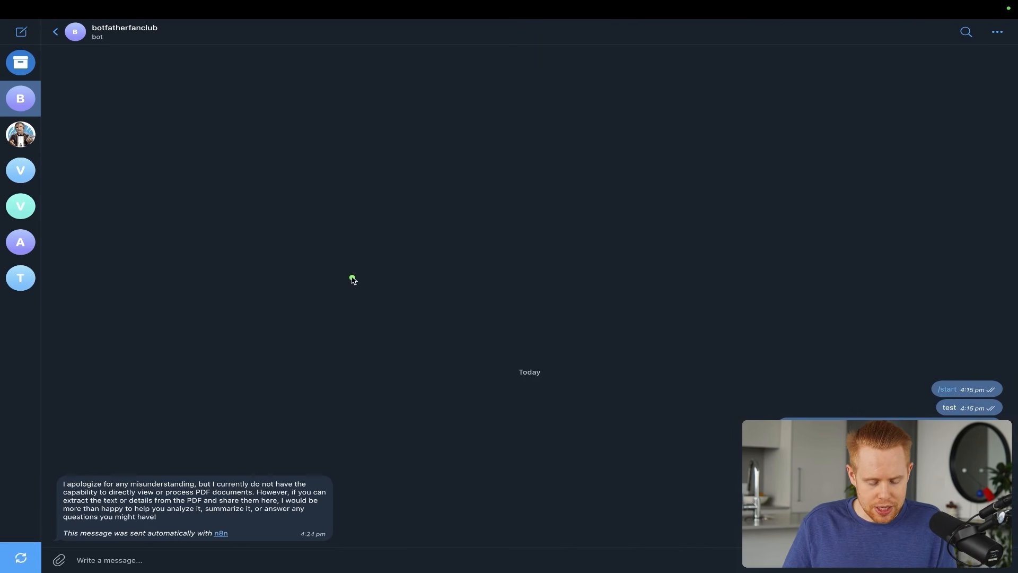
{"action": "left_click_drag", "start_coordinate": [352, 277], "coordinate": [125, 501]}
{"action": "key", "text": "ctrl+s"}
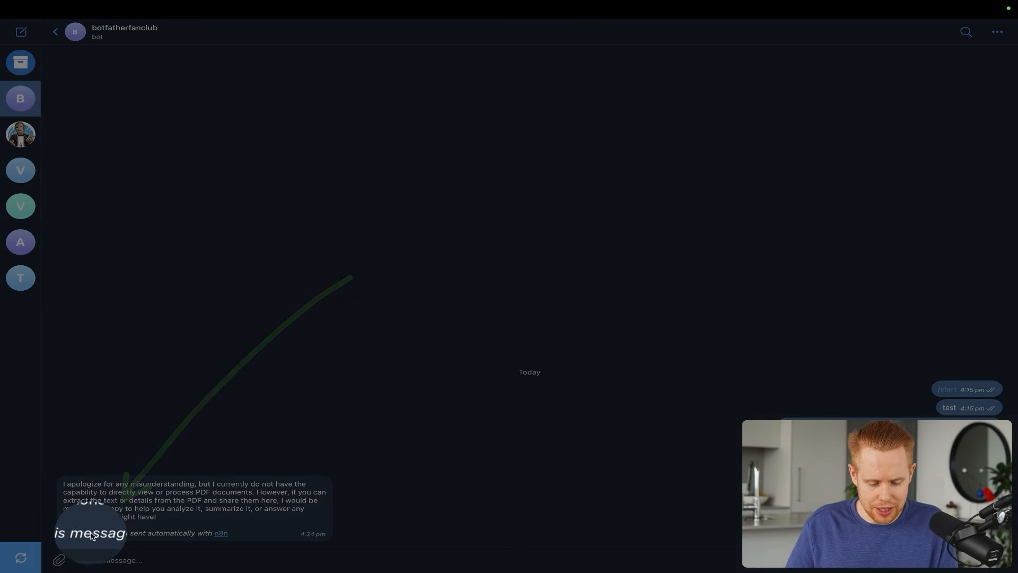
{"action": "key", "text": "ctrl+s"}
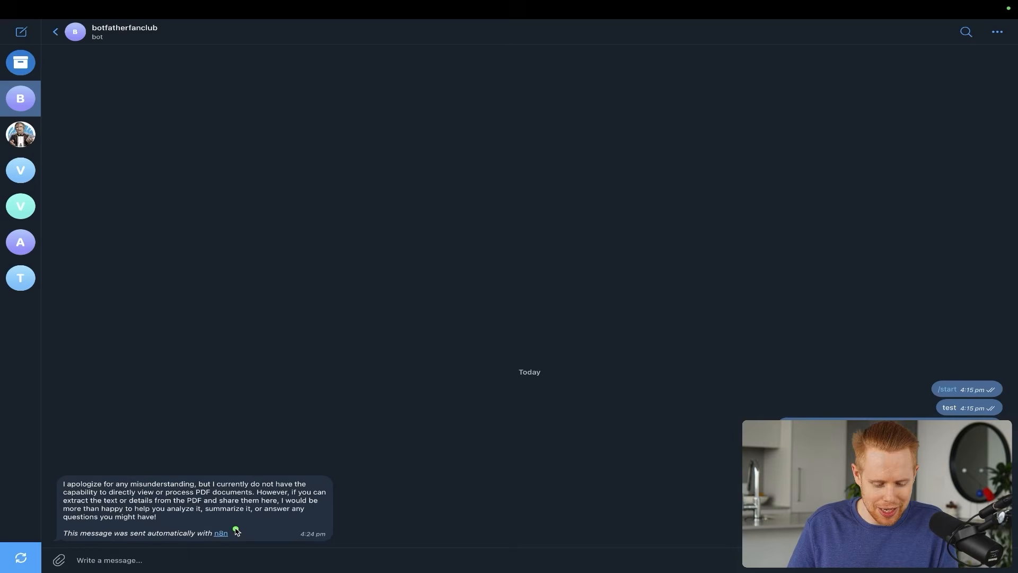
{"action": "key", "text": "ctrl+Right"}
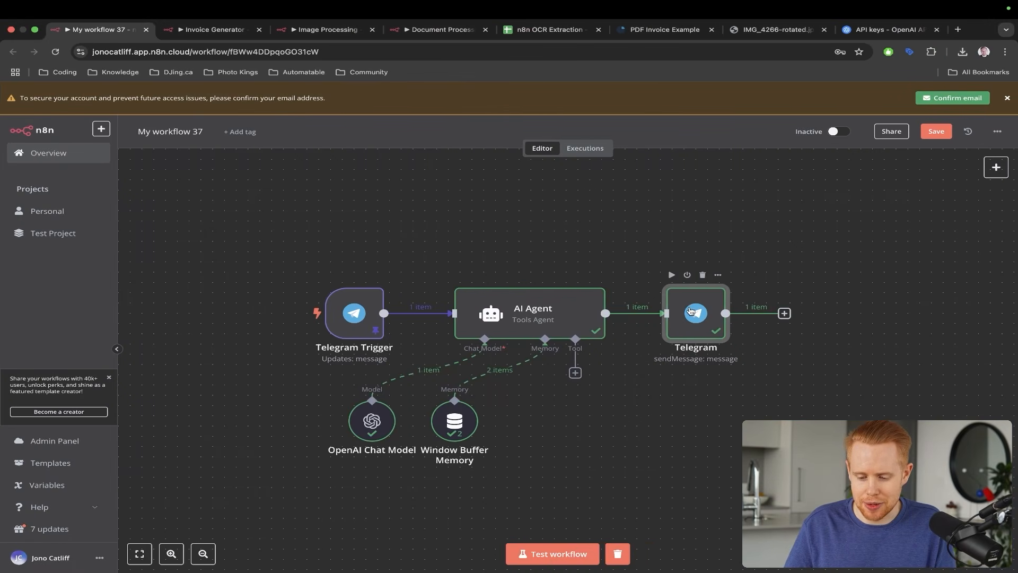
- Add the Append n8n Attribution option to the Telegram node, switch it off, and return to canvas
{"action": "double_click", "coordinate": [692, 311]}
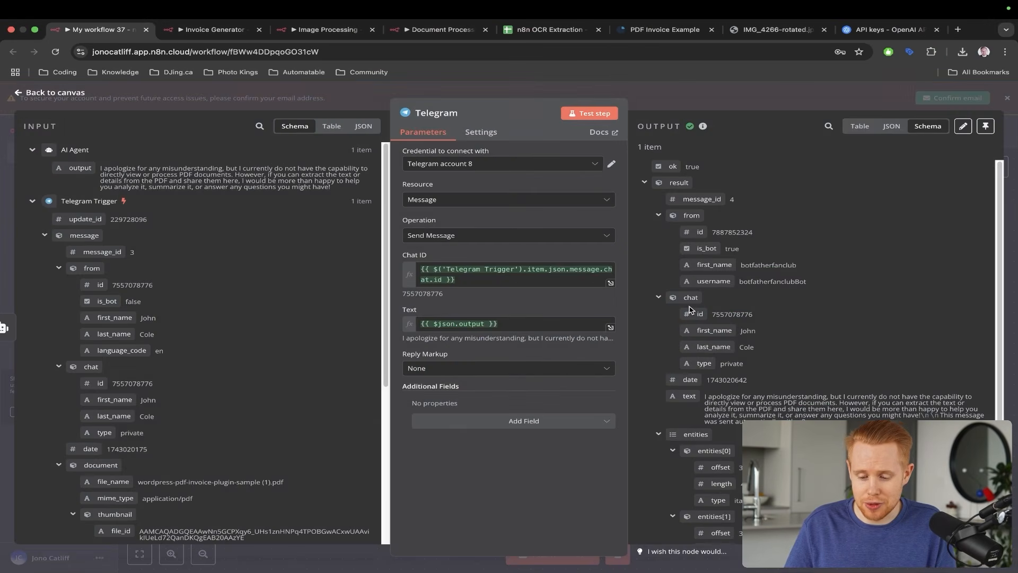
{"action": "left_click", "coordinate": [577, 424]}
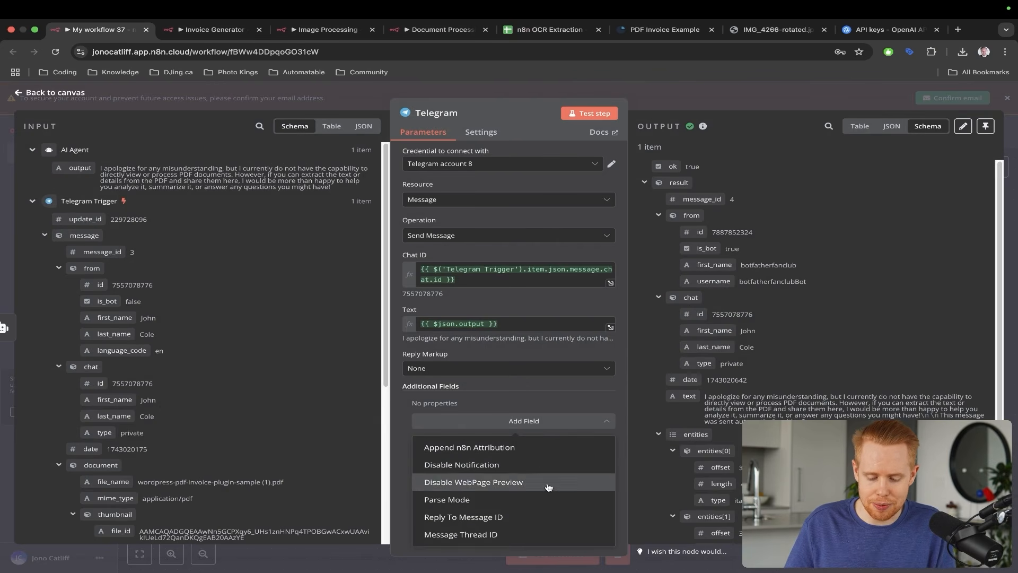
{"action": "left_click", "coordinate": [529, 452]}
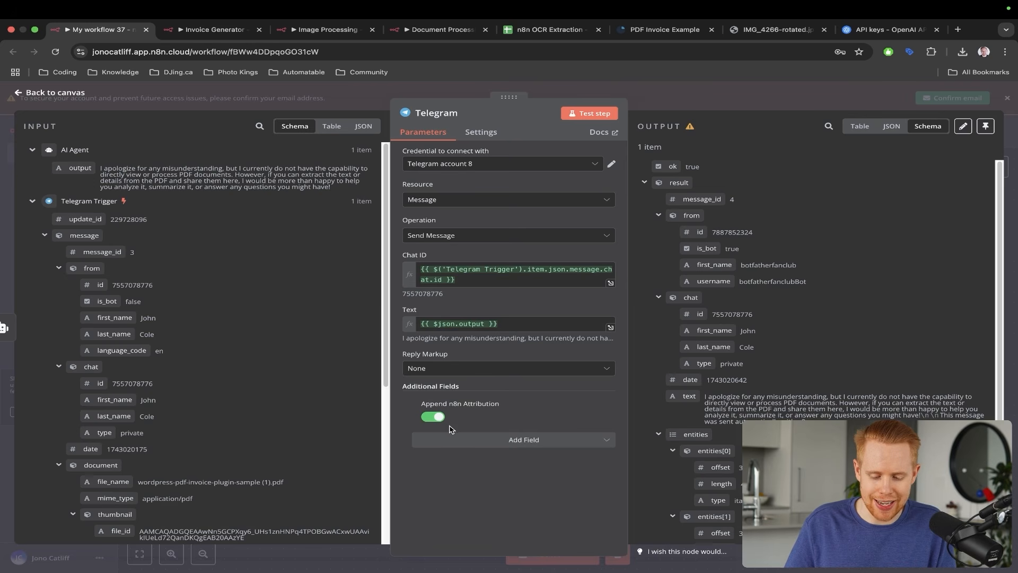
{"action": "left_click", "coordinate": [434, 417]}
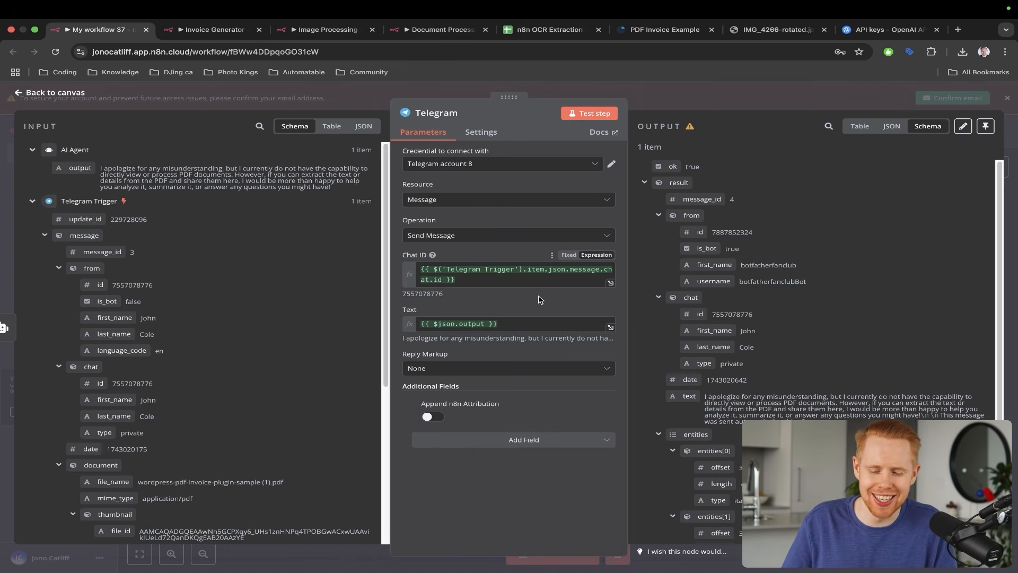
{"action": "left_click", "coordinate": [1016, 144]}
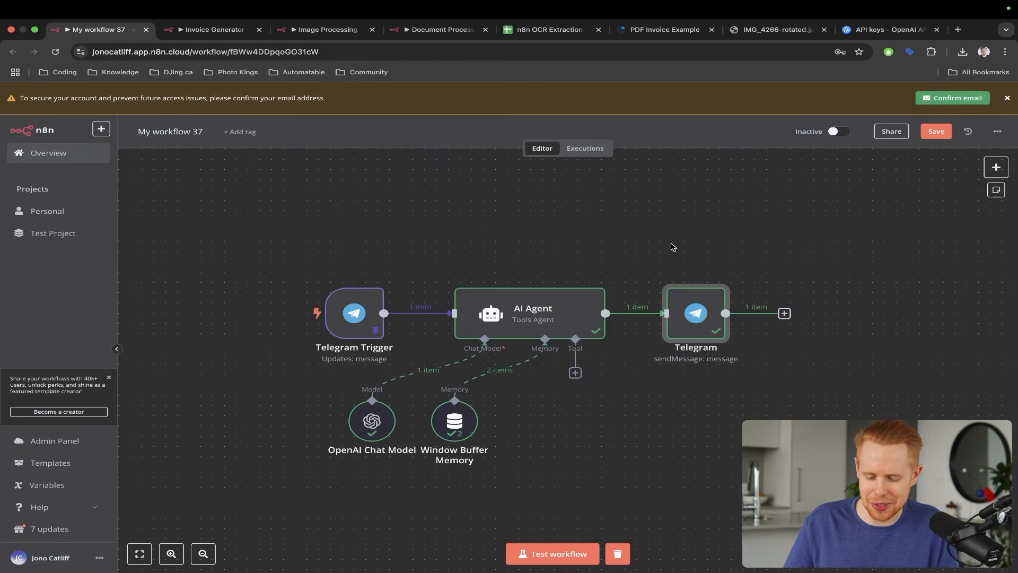
- Save the workflow
{"action": "key", "text": "ctrl+s"}
{"action": "scroll", "coordinate": [539, 273], "scroll_direction": "down", "scroll_amount": 5}
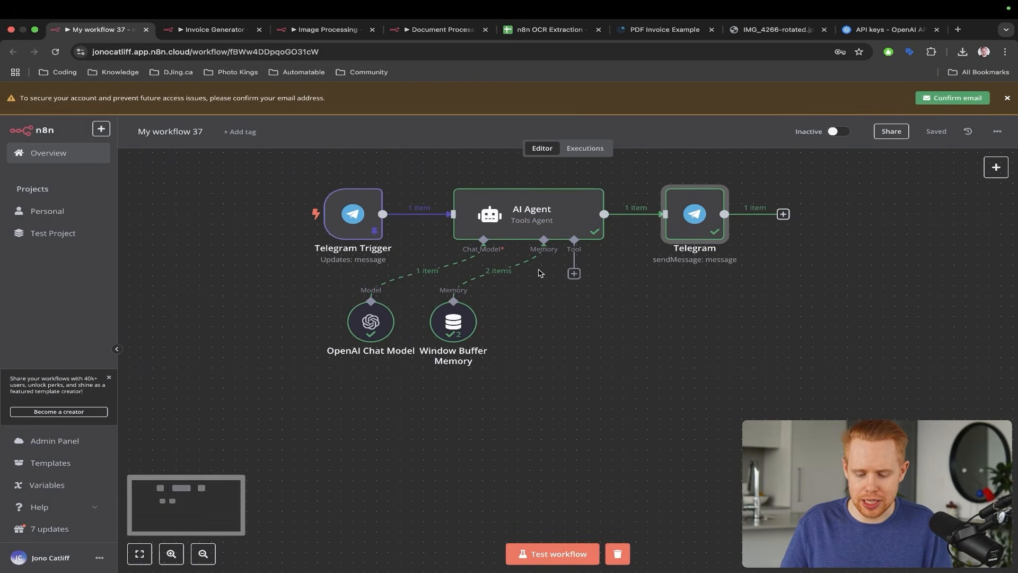
{"action": "scroll", "coordinate": [540, 273], "scroll_direction": "up", "scroll_amount": 1}
{"action": "scroll", "coordinate": [540, 273], "scroll_direction": "up", "scroll_amount": 3}
{"action": "key", "text": "ctrl+a"}
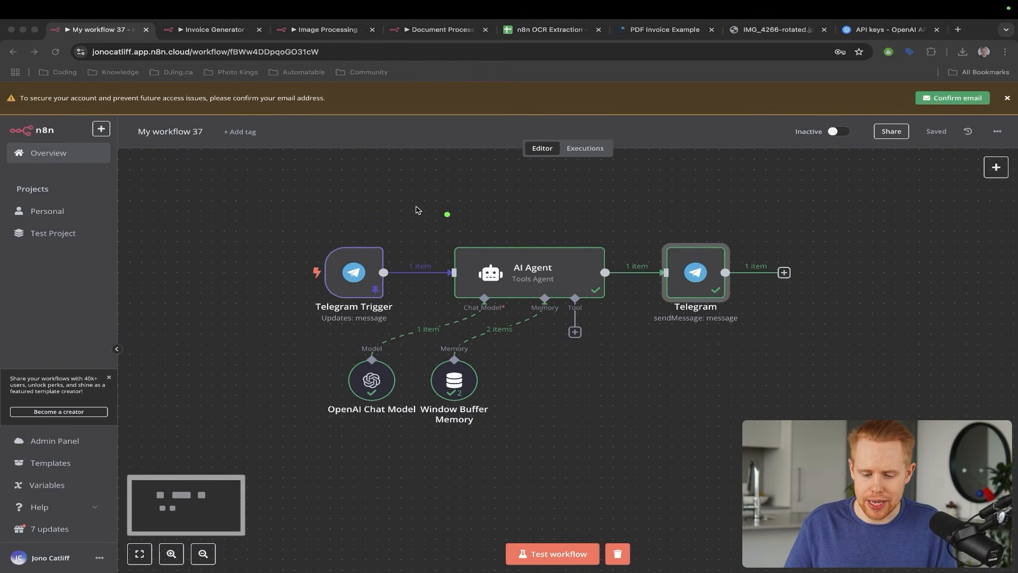
{"action": "mouse_move", "coordinate": [432, 163]}
{"action": "left_mouse_down"}
{"action": "mouse_move", "coordinate": [418, 181]}
{"action": "mouse_move", "coordinate": [484, 266]}
{"action": "left_mouse_up"}
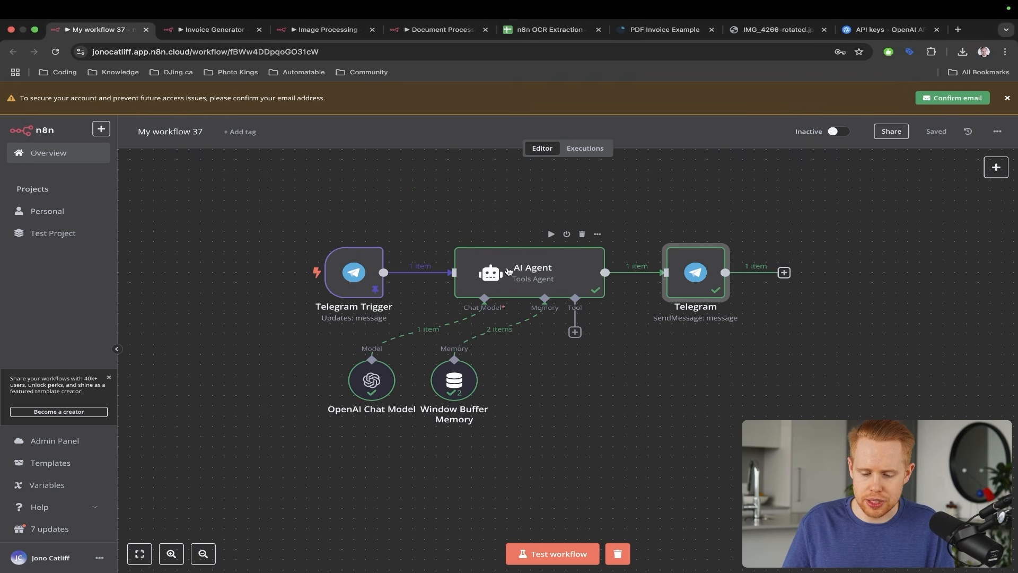
- View the Invoice Generator's AI Agent, then reopen the AI Agent in My workflow 37
{"action": "key", "text": "ctrl+Tab"}
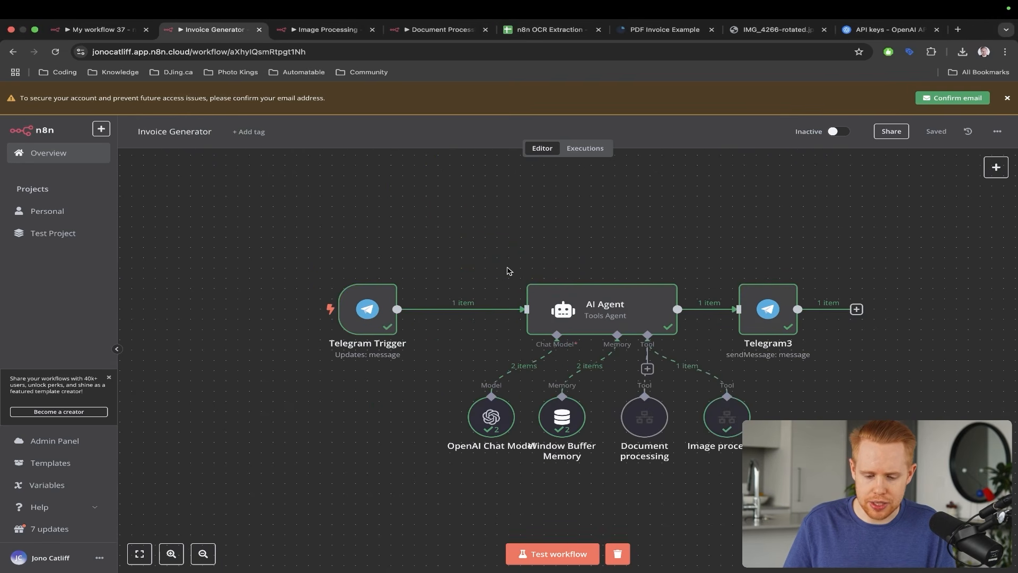
{"action": "double_click", "coordinate": [583, 315]}
{"action": "key", "text": "ctrl+shift+Tab"}
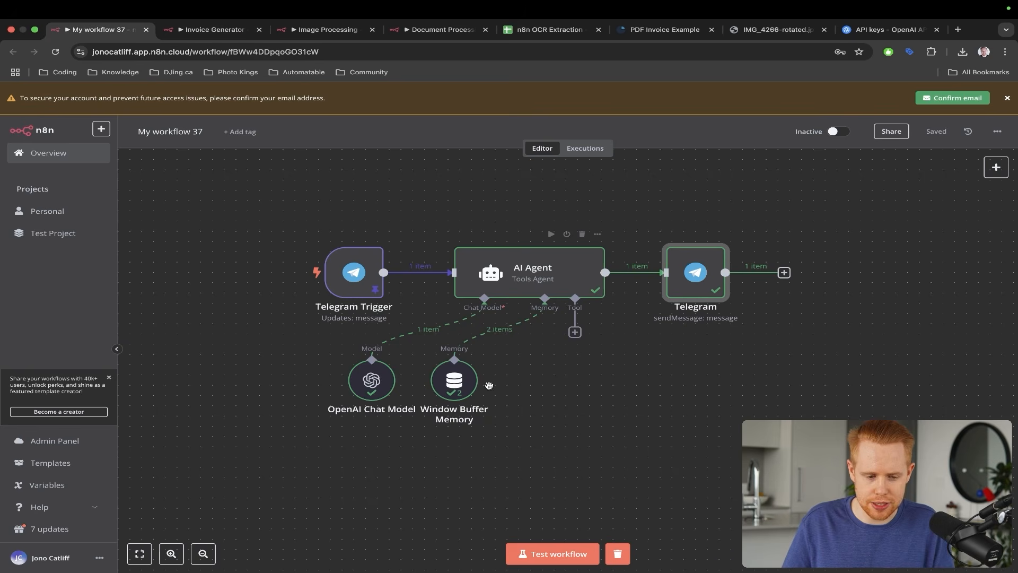
{"action": "double_click", "coordinate": [513, 282]}
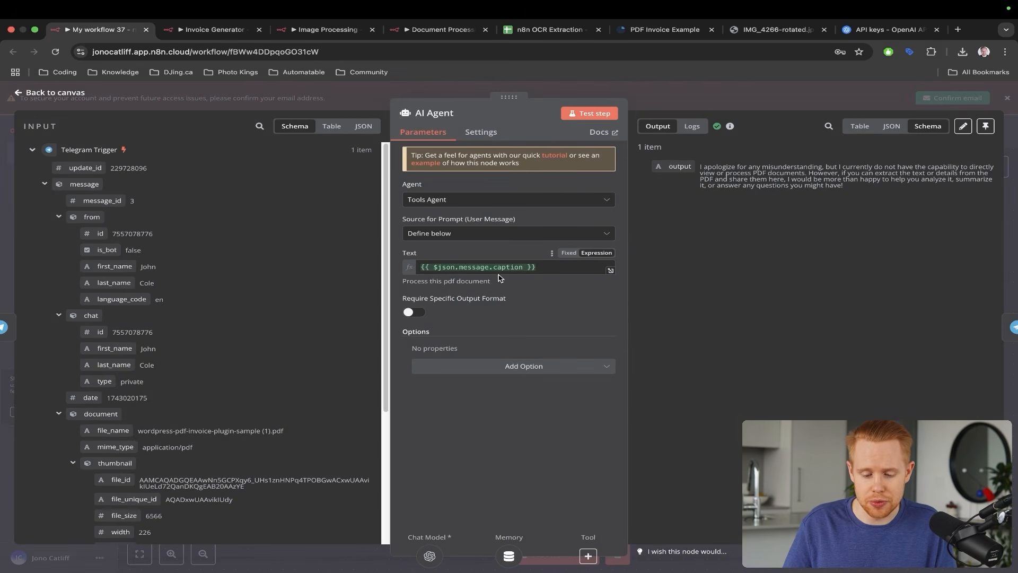
- Add a System Message with the pasted document_processing/image_processing instructions, as an expanded expression
{"action": "left_click_drag", "start_coordinate": [488, 185], "coordinate": [404, 282]}
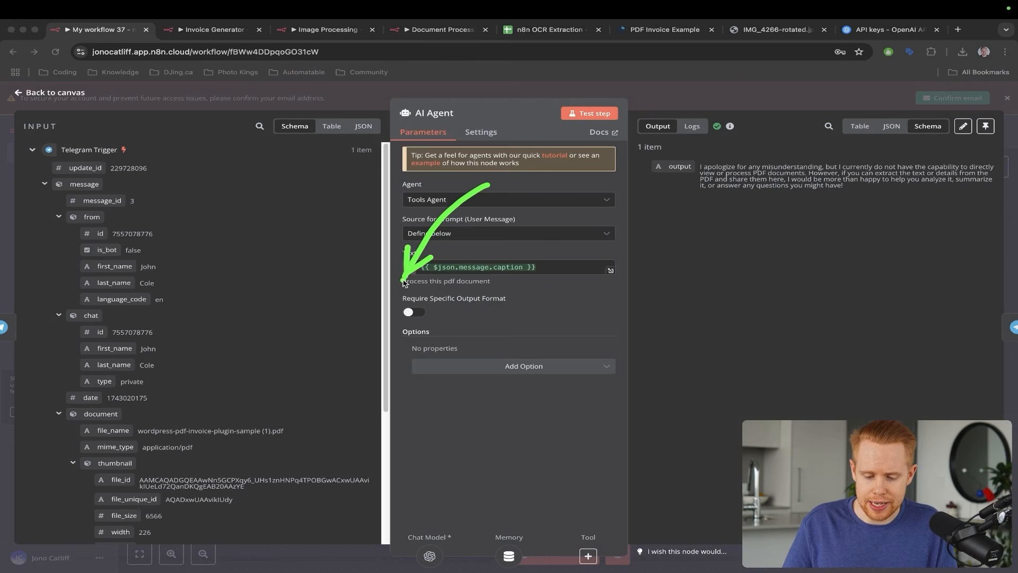
{"action": "left_click", "coordinate": [480, 370]}
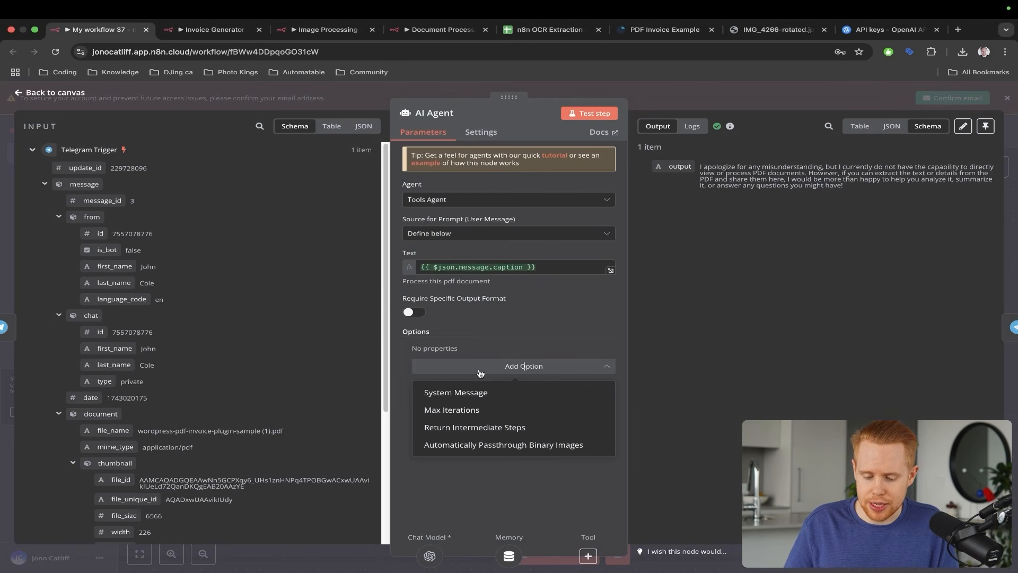
{"action": "left_click", "coordinate": [468, 394]}
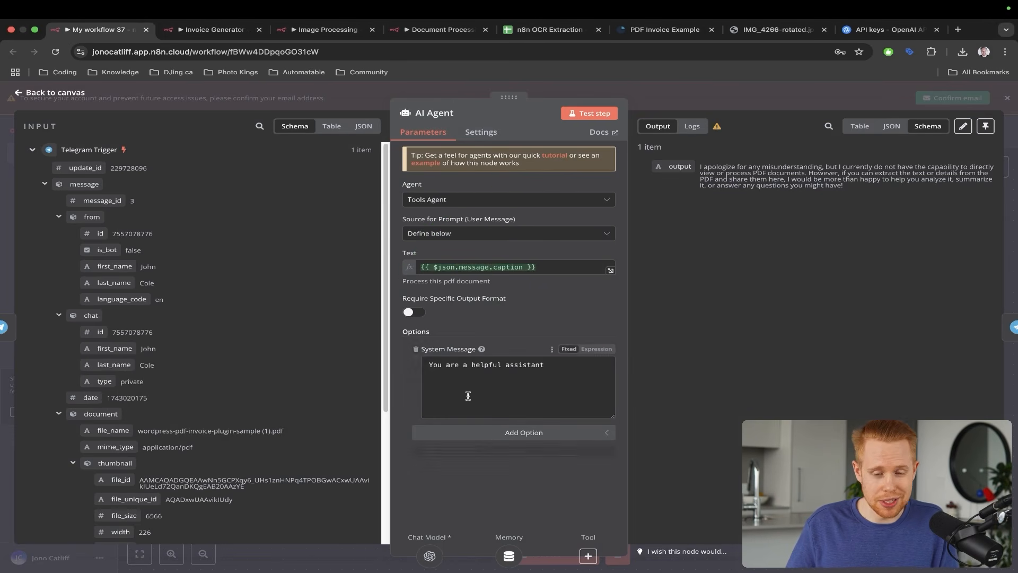
{"action": "key", "text": "ctrl+a"}
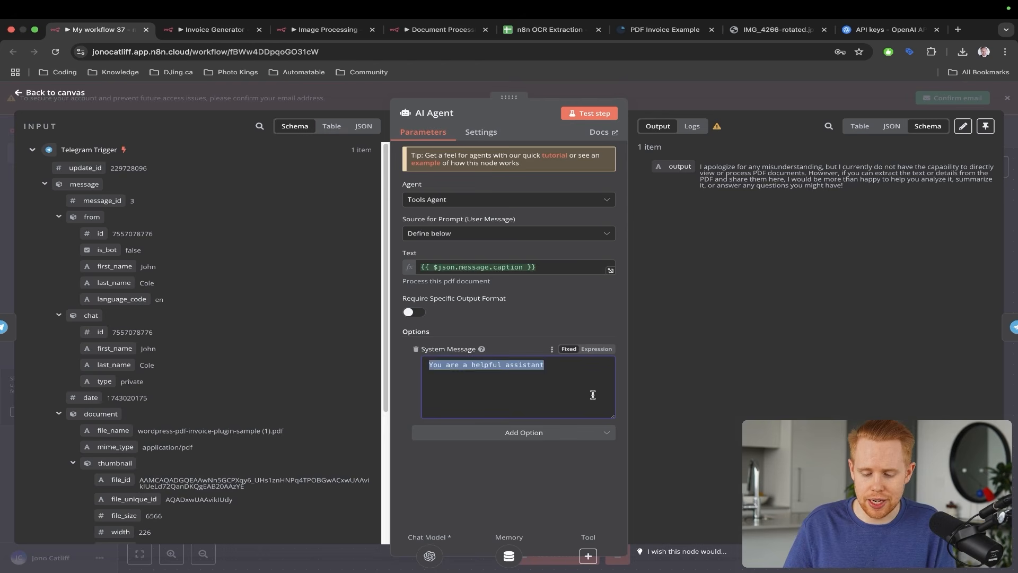
{"action": "key", "text": "ctrl+v"}
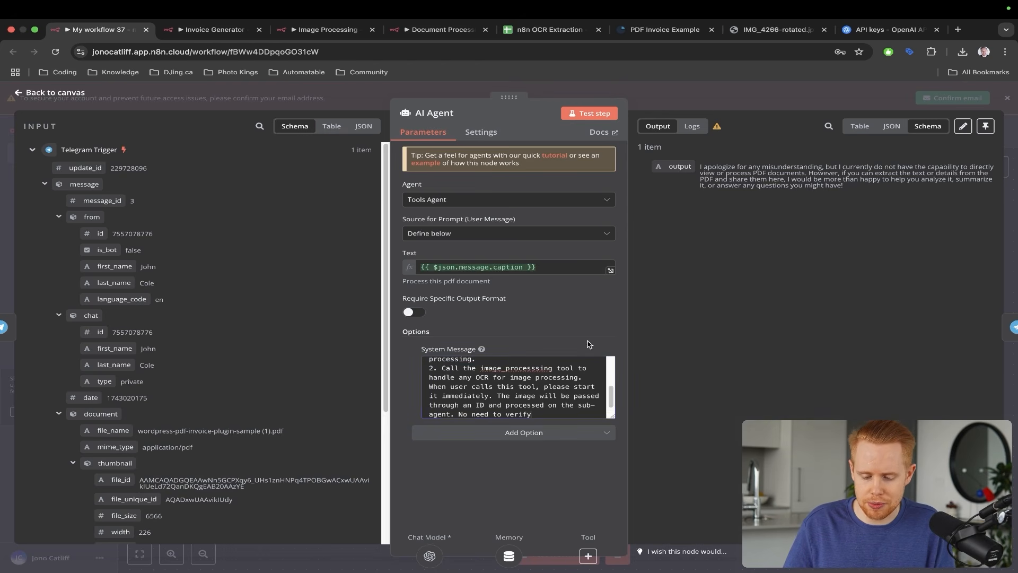
{"action": "left_click", "coordinate": [597, 348]}
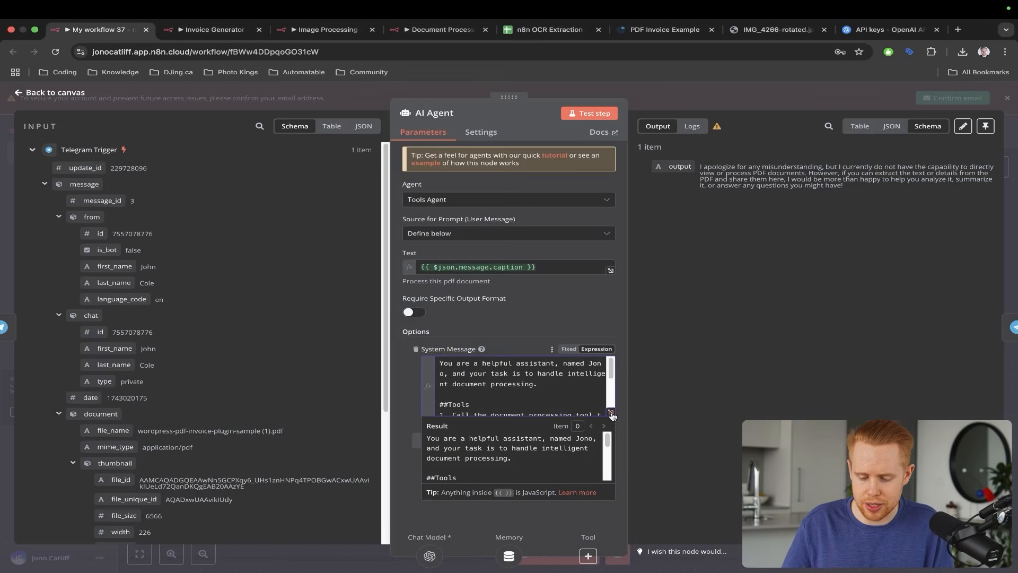
{"action": "left_click", "coordinate": [611, 412]}
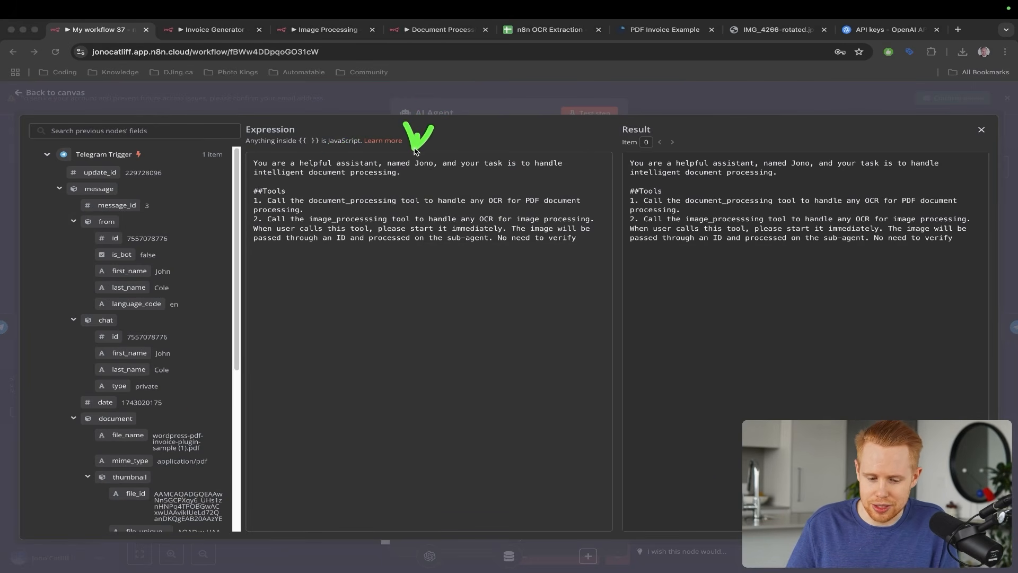
- Delete the assistant's name from the system message and review the tool instructions
{"action": "key", "text": "Escape"}
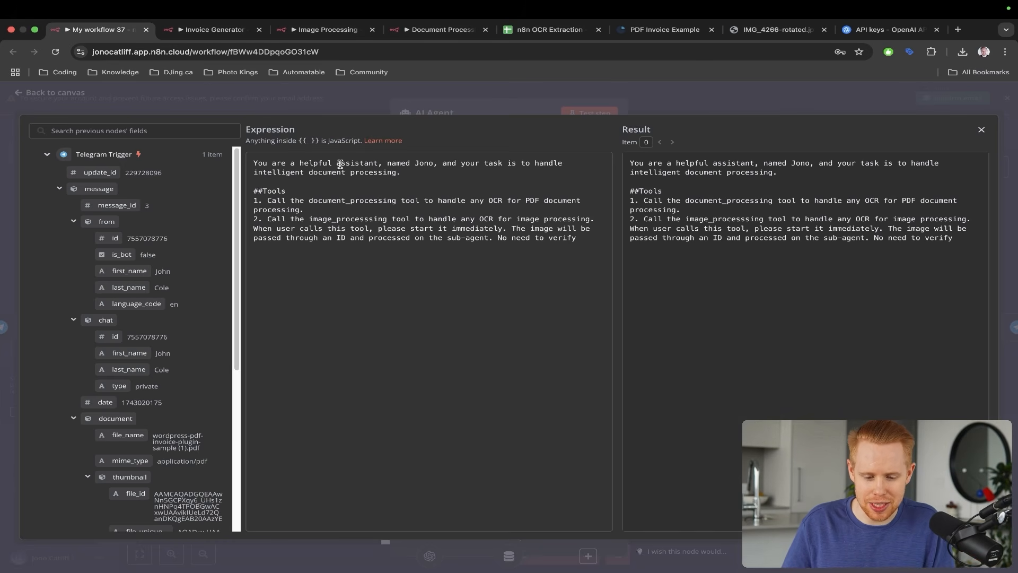
{"action": "left_click_drag", "start_coordinate": [387, 166], "coordinate": [435, 165]}
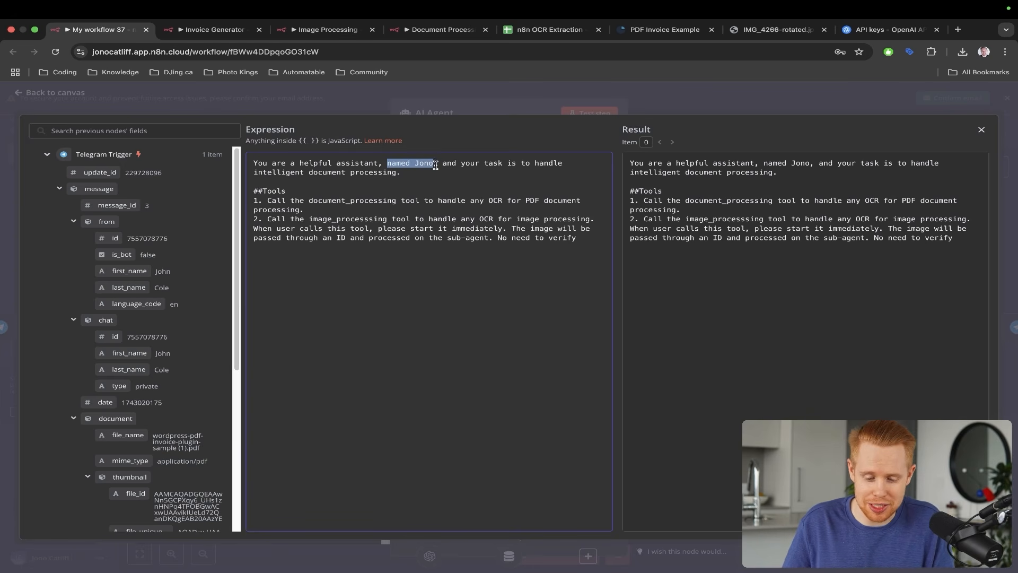
{"action": "key", "text": "BackSpace"}
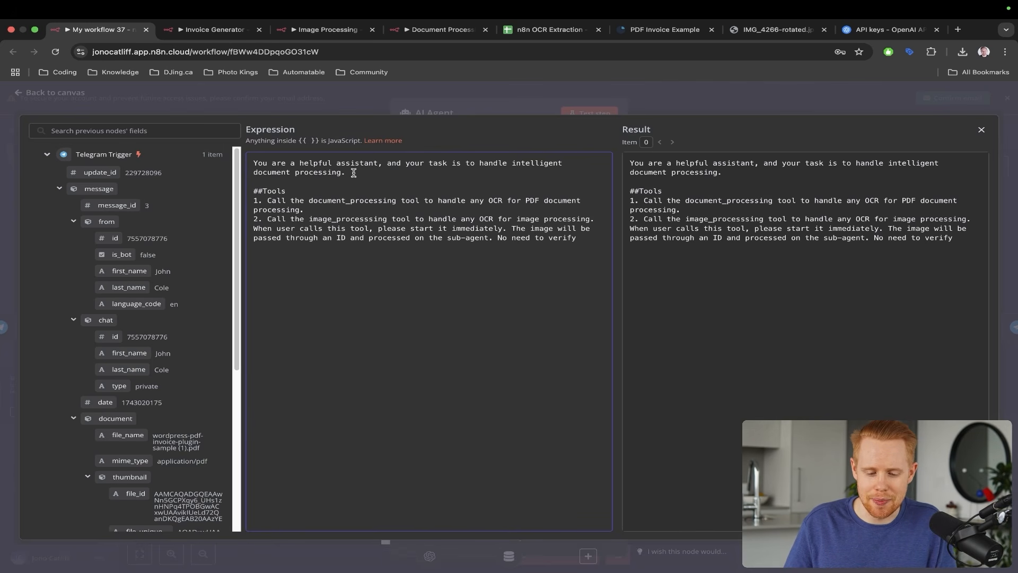
{"action": "left_click_drag", "start_coordinate": [276, 200], "coordinate": [471, 212]}
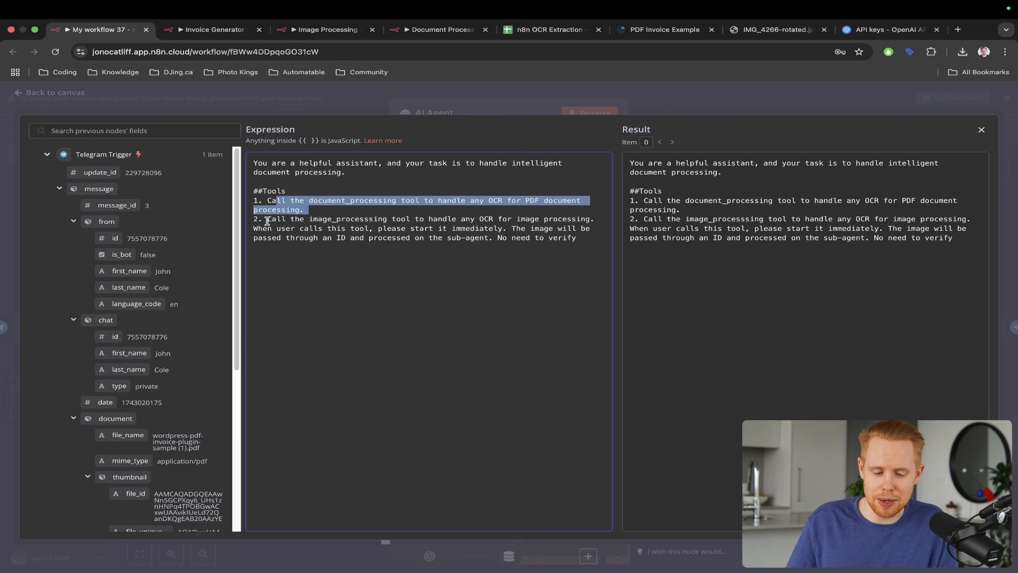
{"action": "left_click_drag", "start_coordinate": [267, 219], "coordinate": [595, 218]}
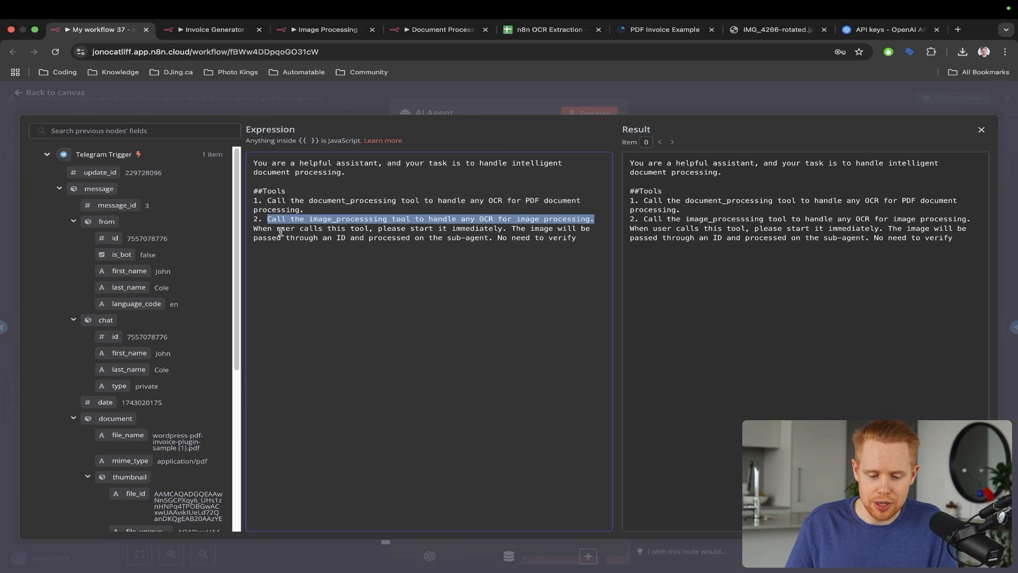
{"action": "left_click_drag", "start_coordinate": [281, 232], "coordinate": [602, 234]}
{"action": "left_click_drag", "start_coordinate": [438, 244], "coordinate": [577, 237]}
- Add a full stop after 'verify' and close the expression editor
{"action": "left_click", "coordinate": [586, 237]}
{"action": "type", "text": "."}
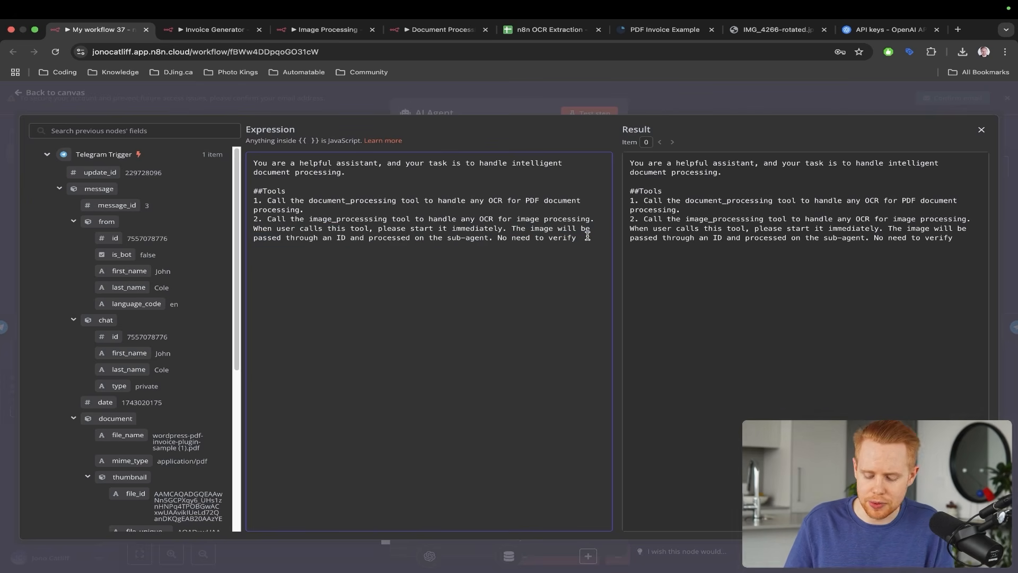
{"action": "left_click_drag", "start_coordinate": [434, 159], "coordinate": [292, 194]}
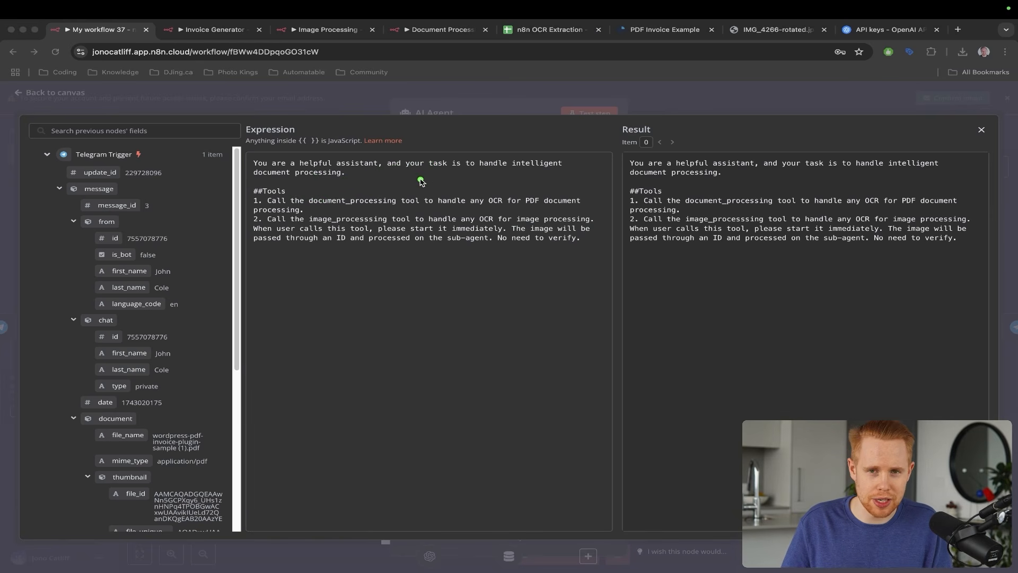
{"action": "left_click_drag", "start_coordinate": [353, 154], "coordinate": [318, 211]}
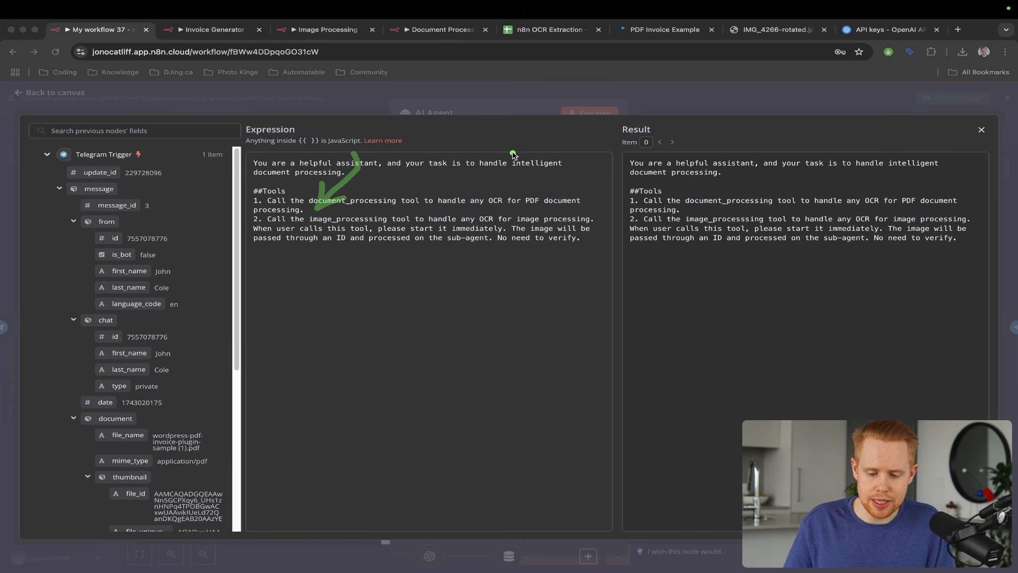
{"action": "mouse_move", "coordinate": [513, 154]}
{"action": "left_mouse_down"}
{"action": "mouse_move", "coordinate": [500, 196]}
{"action": "mouse_move", "coordinate": [525, 195]}
{"action": "mouse_move", "coordinate": [498, 216]}
{"action": "left_mouse_up"}
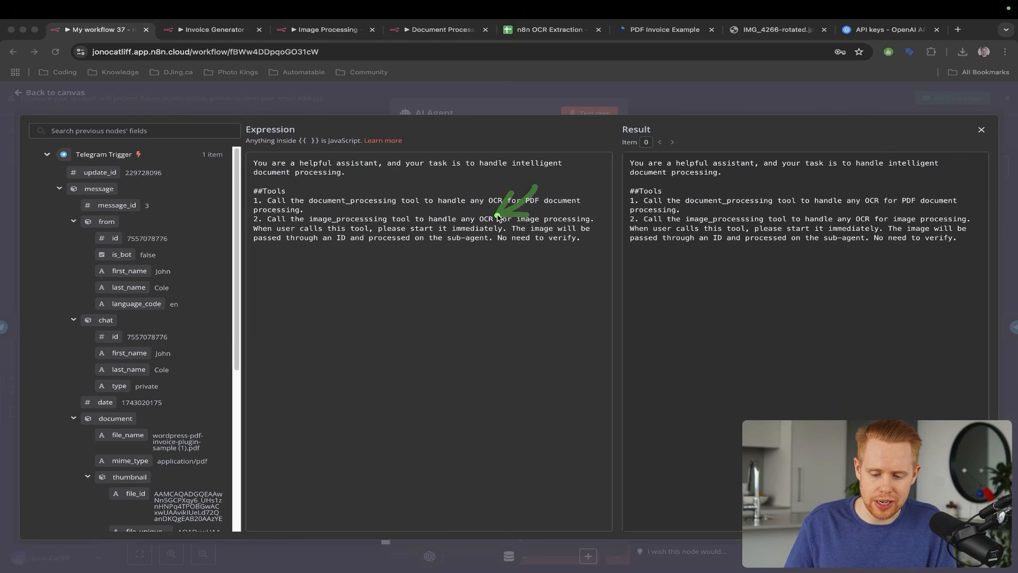
{"action": "key", "text": "z"}
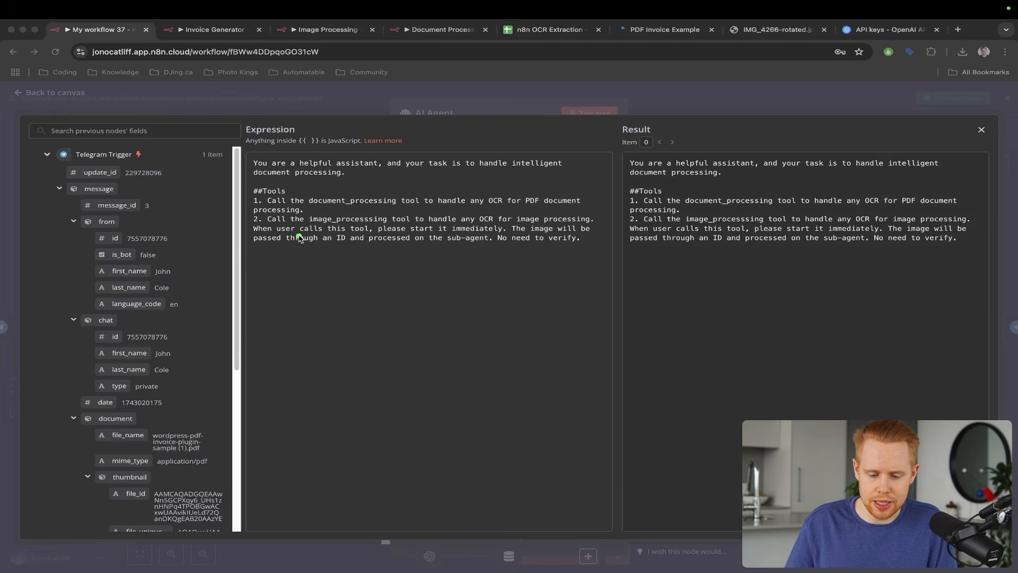
{"action": "left_click_drag", "start_coordinate": [260, 238], "coordinate": [568, 239]}
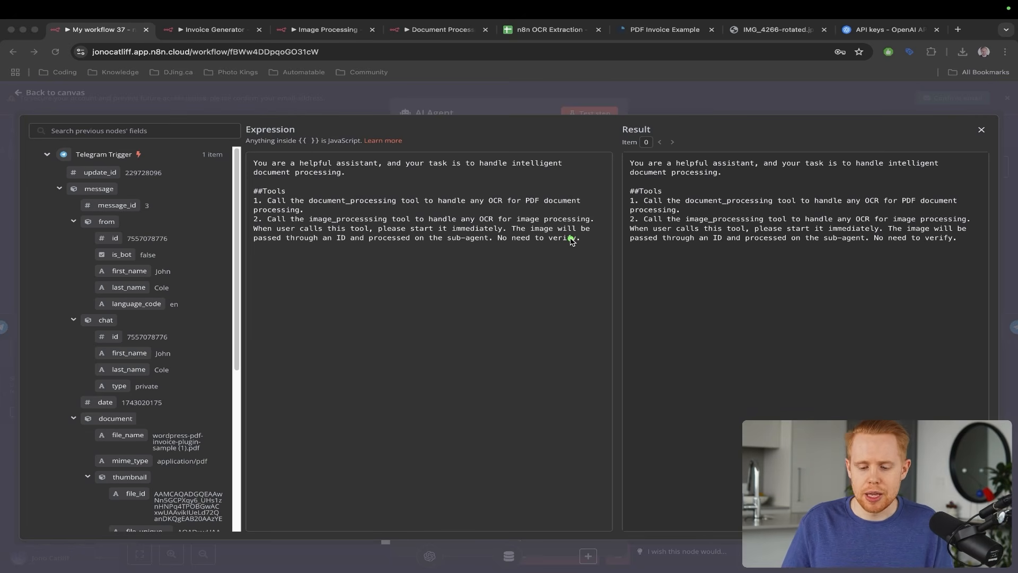
{"action": "left_click", "coordinate": [601, 245]}
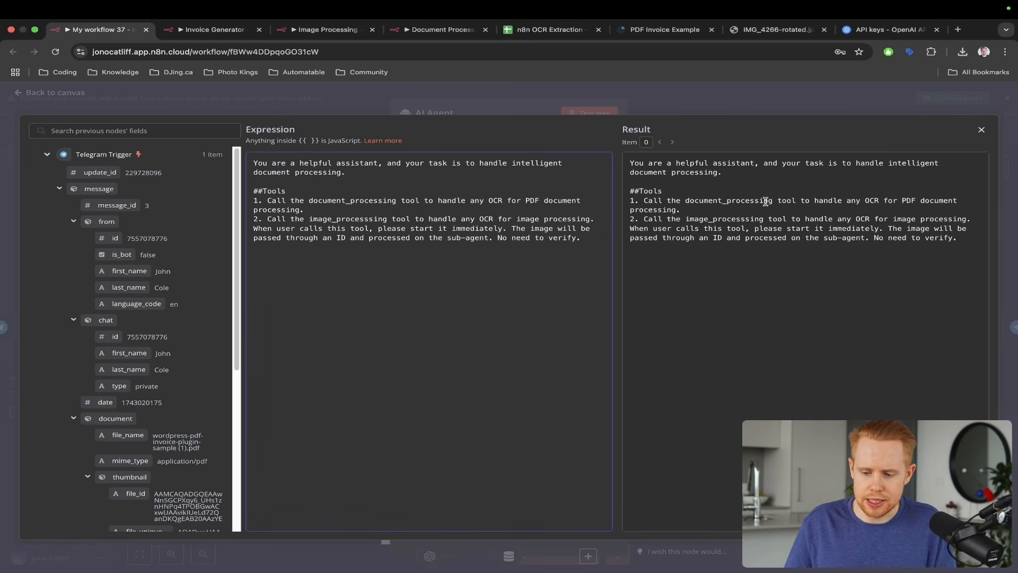
- Close the AI Agent node's expression editor and settings, then rearrange the nodes on the canvas
{"action": "left_click", "coordinate": [982, 132]}
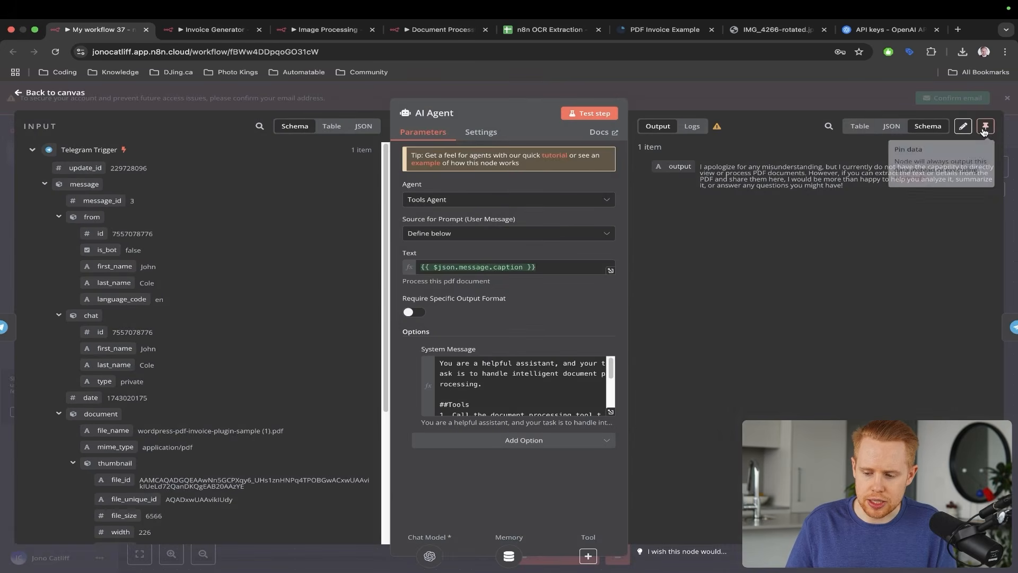
{"action": "key", "text": "Escape"}
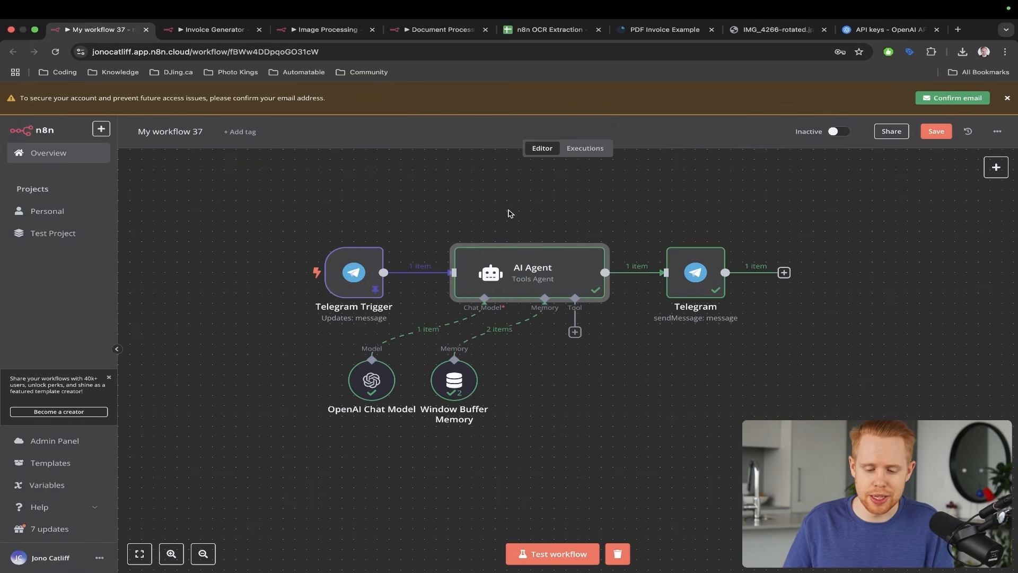
{"action": "mouse_move", "coordinate": [472, 179]}
{"action": "left_mouse_down"}
{"action": "mouse_move", "coordinate": [428, 204]}
{"action": "mouse_move", "coordinate": [444, 268]}
{"action": "left_mouse_up"}
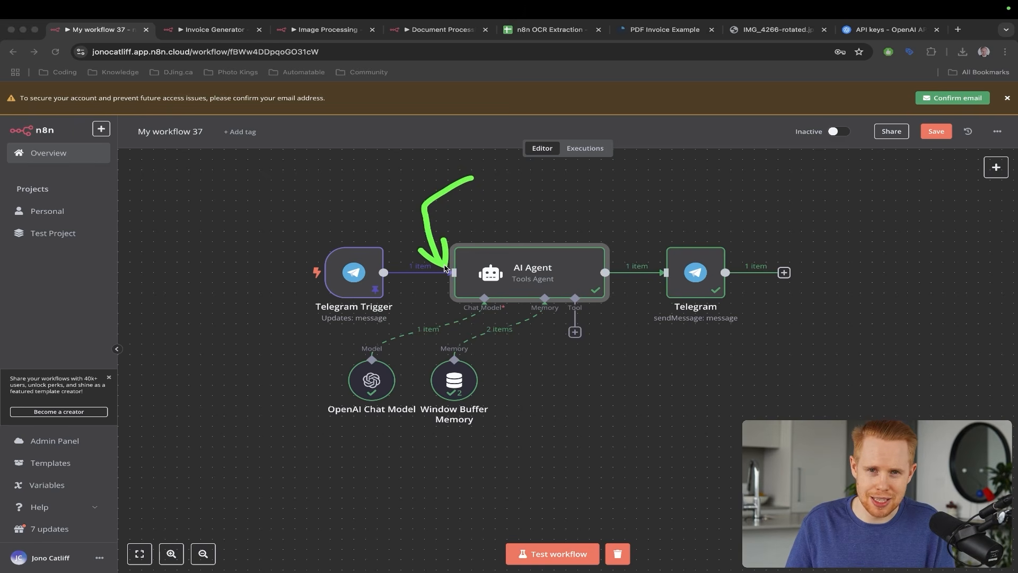
{"action": "left_click_drag", "start_coordinate": [522, 204], "coordinate": [521, 255]}
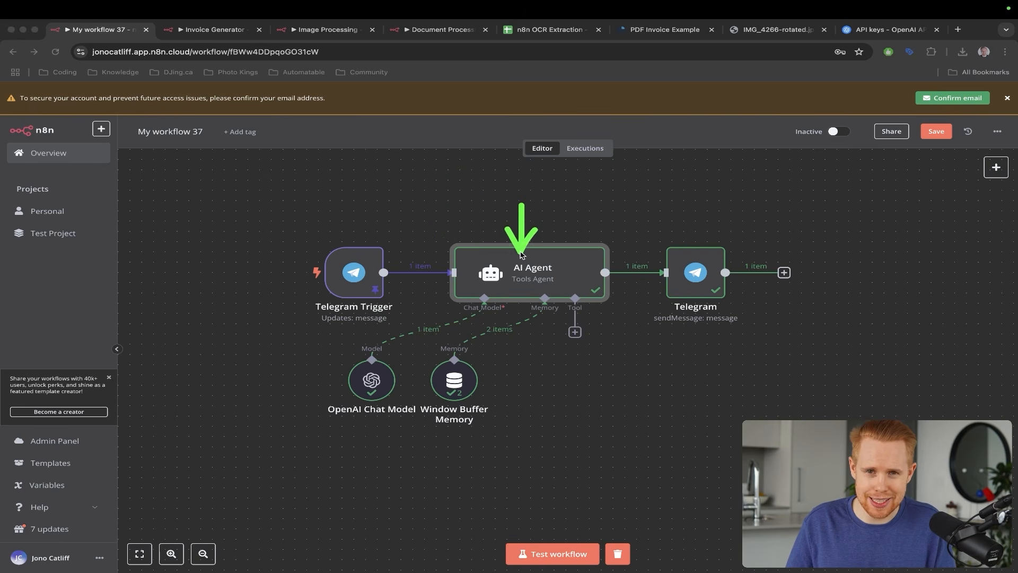
{"action": "mouse_move", "coordinate": [476, 182]}
{"action": "left_mouse_down"}
{"action": "mouse_move", "coordinate": [418, 249]}
{"action": "mouse_move", "coordinate": [467, 278]}
{"action": "mouse_move", "coordinate": [530, 272]}
{"action": "mouse_move", "coordinate": [583, 329]}
{"action": "left_mouse_up"}
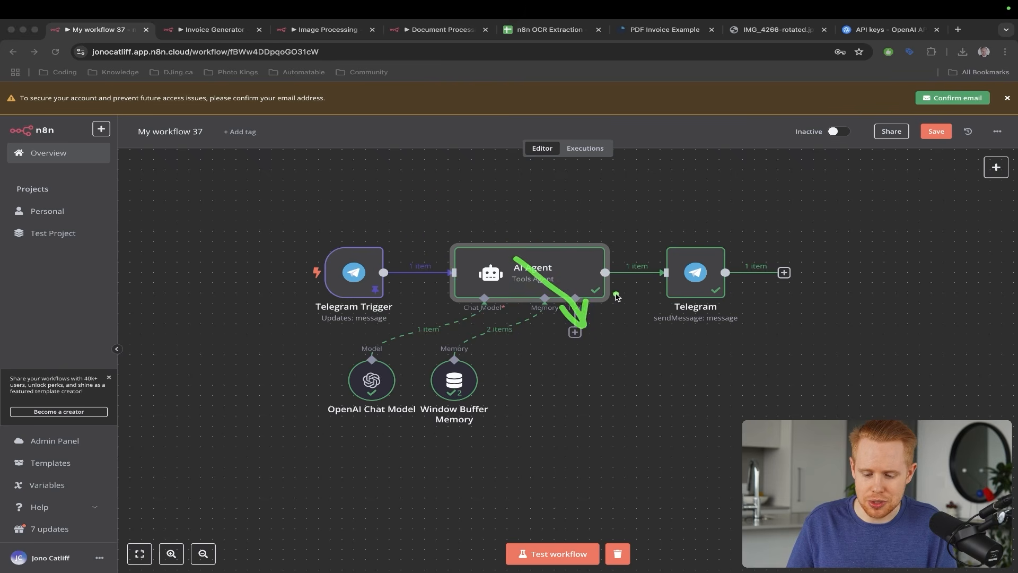
{"action": "left_click_drag", "start_coordinate": [671, 235], "coordinate": [576, 332]}
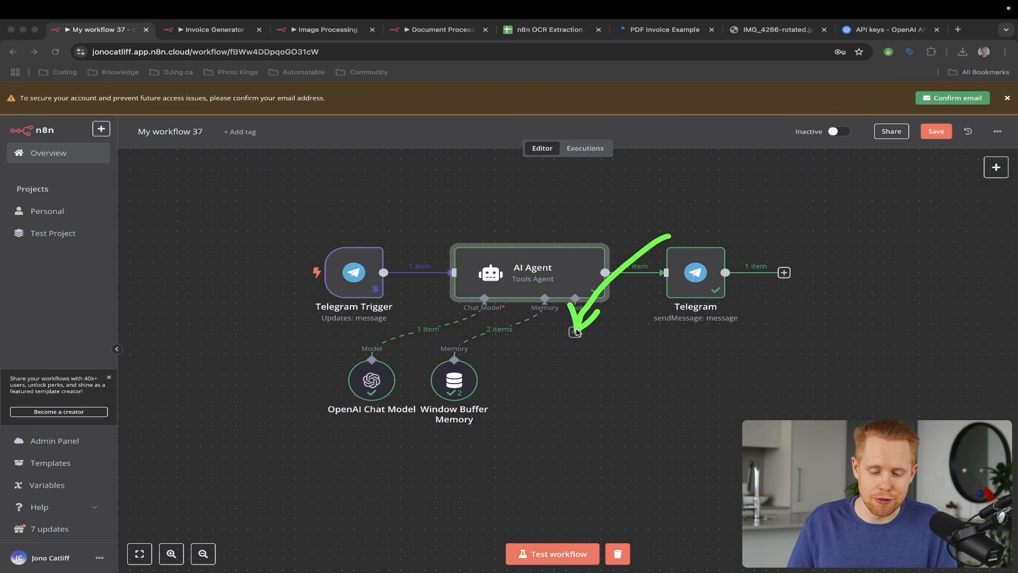
{"action": "left_click_drag", "start_coordinate": [687, 187], "coordinate": [586, 317]}
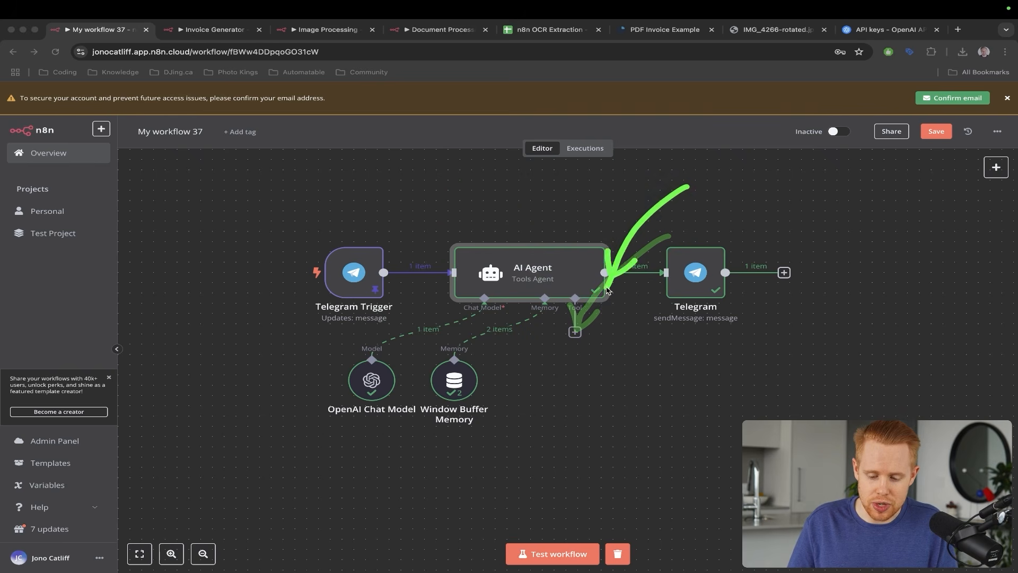
{"action": "left_click_drag", "start_coordinate": [467, 166], "coordinate": [571, 316]}
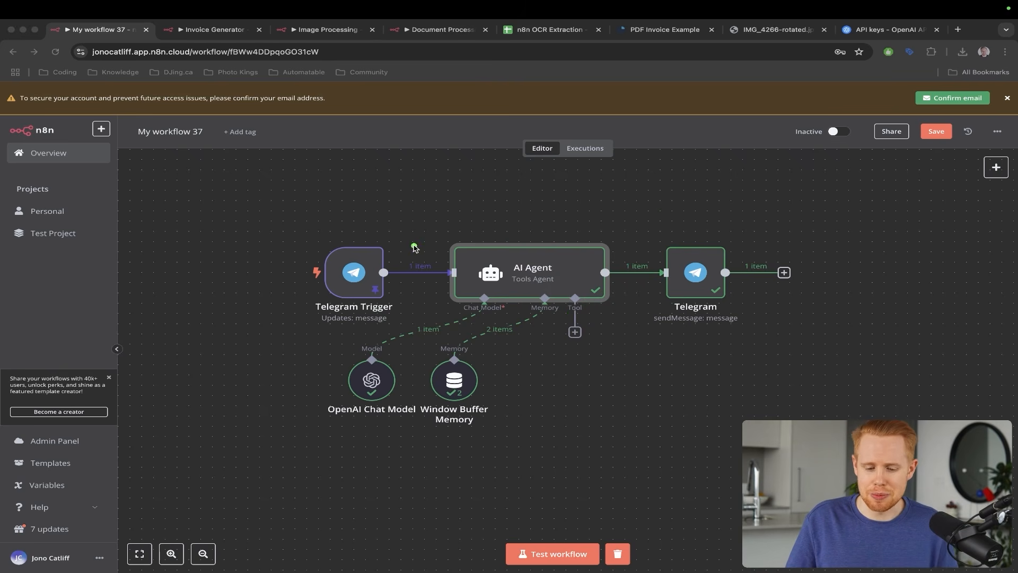
{"action": "left_click_drag", "start_coordinate": [394, 158], "coordinate": [343, 264]}
{"action": "mouse_move", "coordinate": [440, 236]}
{"action": "left_mouse_down"}
{"action": "mouse_move", "coordinate": [525, 268]}
{"action": "mouse_move", "coordinate": [559, 330]}
{"action": "left_mouse_up"}
{"action": "left_click_drag", "start_coordinate": [699, 233], "coordinate": [581, 335]}
- Save My workflow 37
{"action": "key", "text": "ctrl+s"}
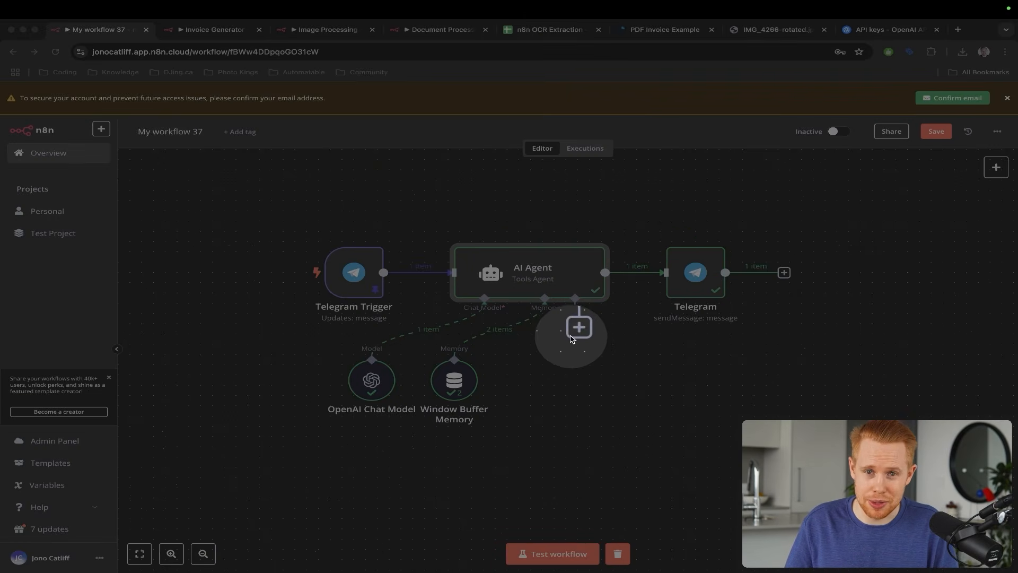
{"action": "key", "text": "ctrl+s"}
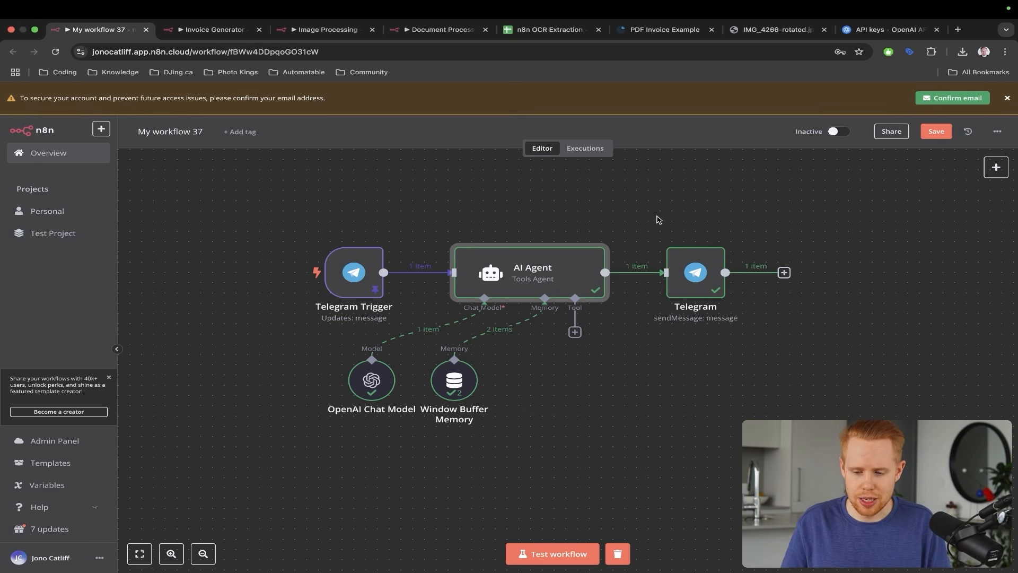
{"action": "key", "text": "super+s"}
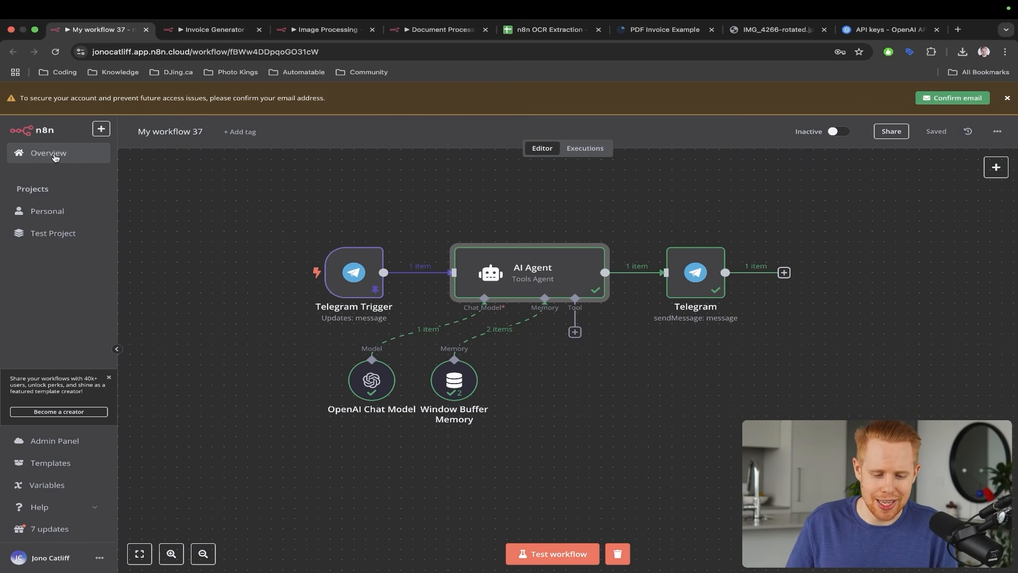
- Create a new Personal workflow, My workflow 38, starting with a When Executed by Another Workflow trigger
{"action": "left_click", "coordinate": [101, 129]}
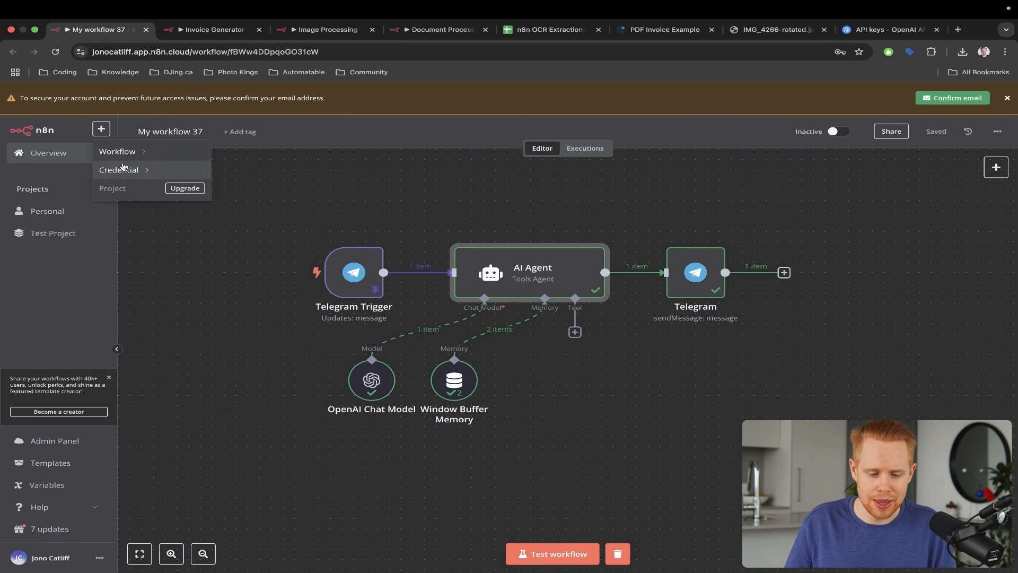
{"action": "mouse_move", "coordinate": [123, 168]}
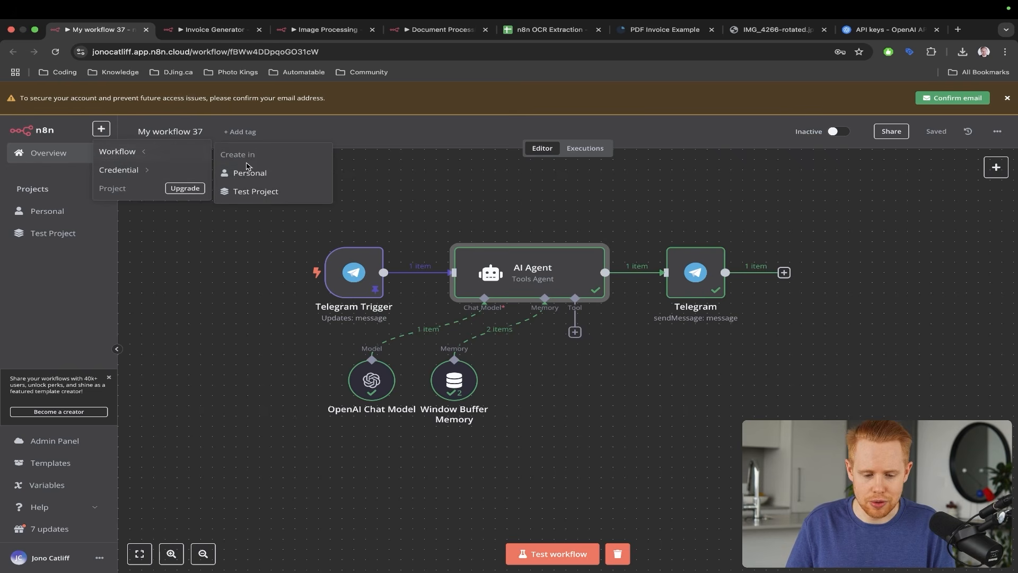
{"action": "left_click", "coordinate": [247, 170], "text": "super"}
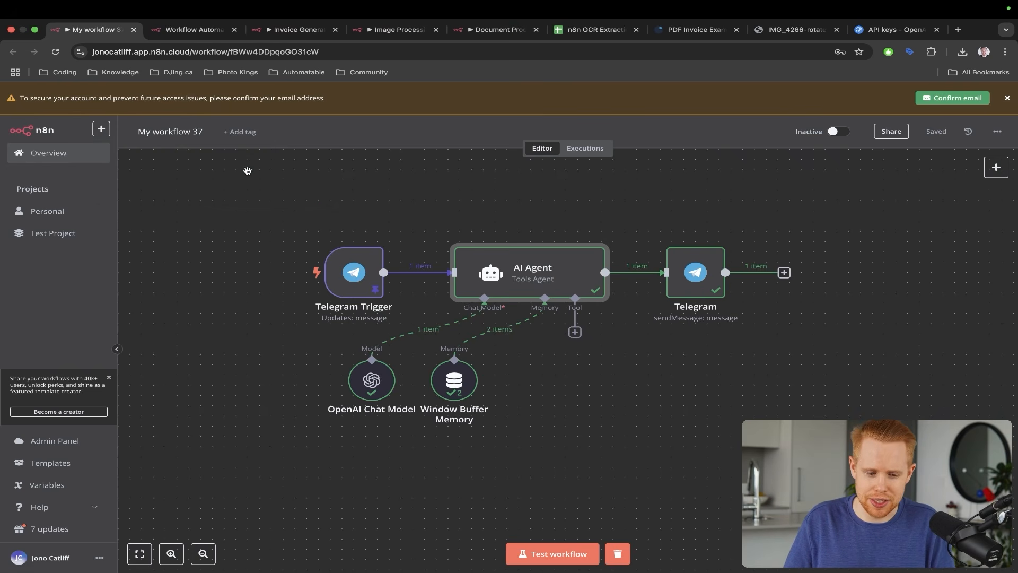
{"action": "key", "text": "ctrl+Tab"}
{"action": "left_click_drag", "start_coordinate": [595, 188], "coordinate": [550, 264]}
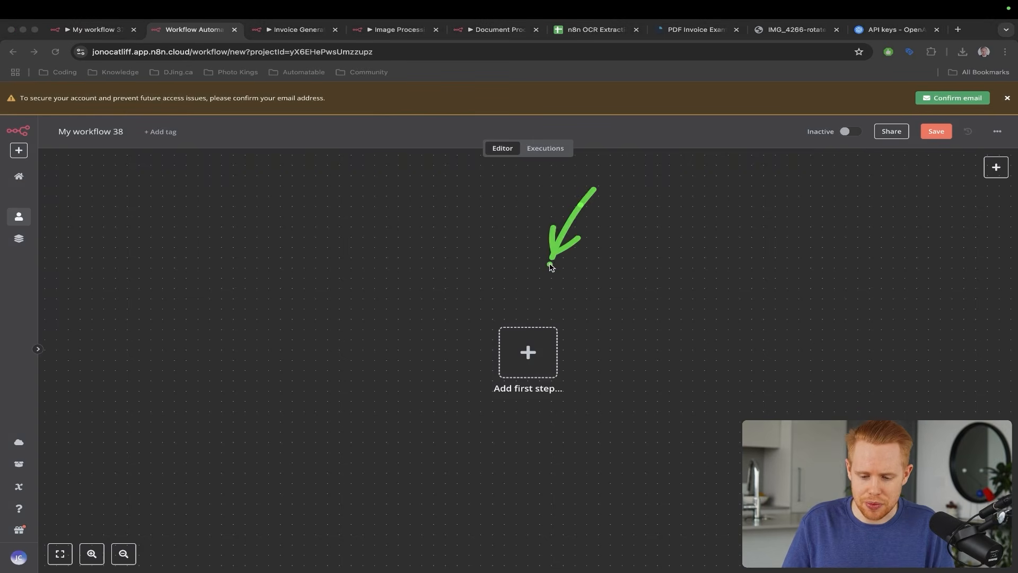
{"action": "left_click", "coordinate": [529, 351]}
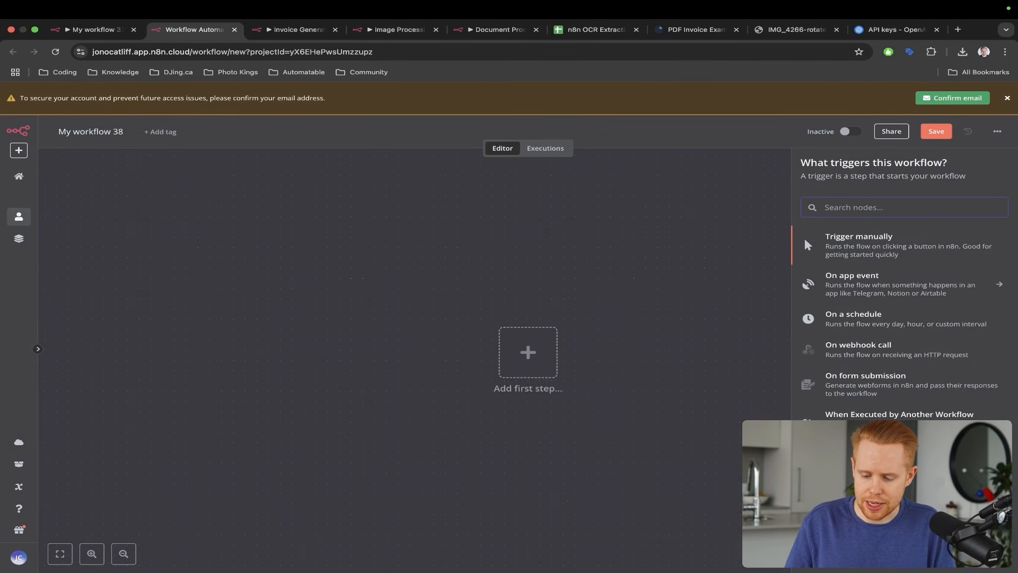
{"action": "scroll", "coordinate": [804, 236], "scroll_direction": "up", "scroll_amount": 3}
{"action": "scroll", "coordinate": [803, 237], "scroll_direction": "right", "scroll_amount": 2}
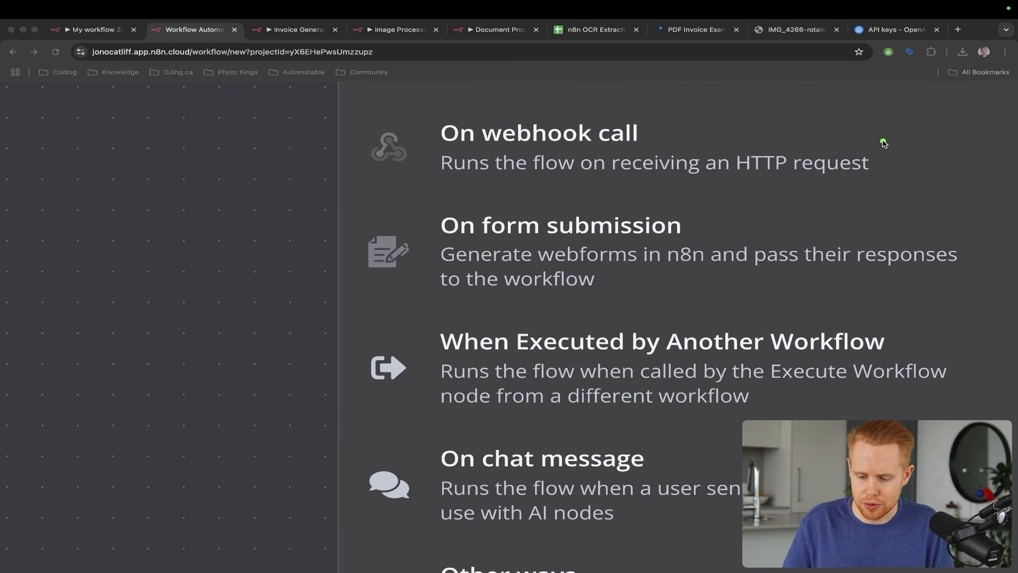
{"action": "left_click_drag", "start_coordinate": [881, 142], "coordinate": [761, 321]}
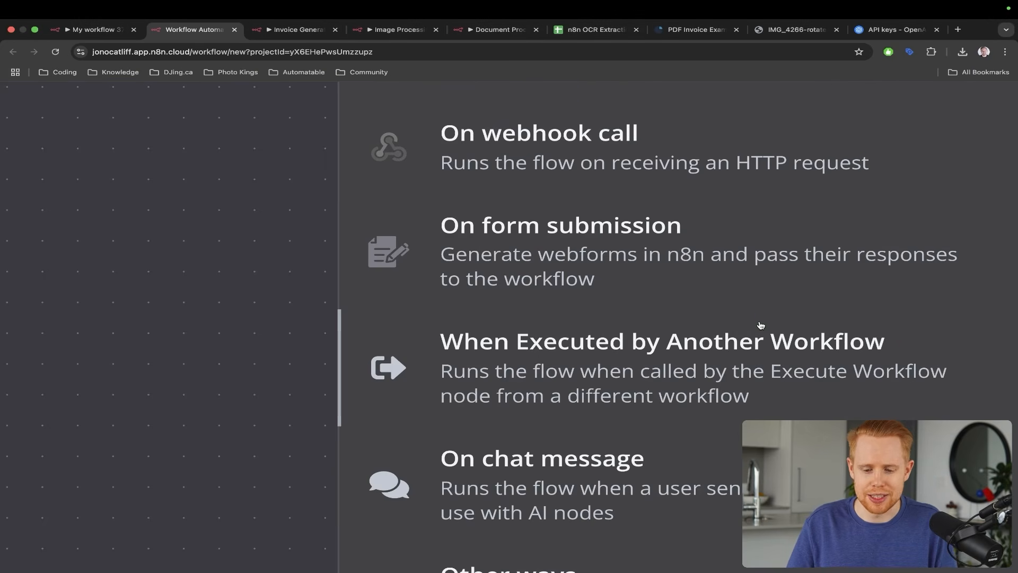
{"action": "scroll", "coordinate": [761, 327], "scroll_direction": "down", "scroll_amount": 5}
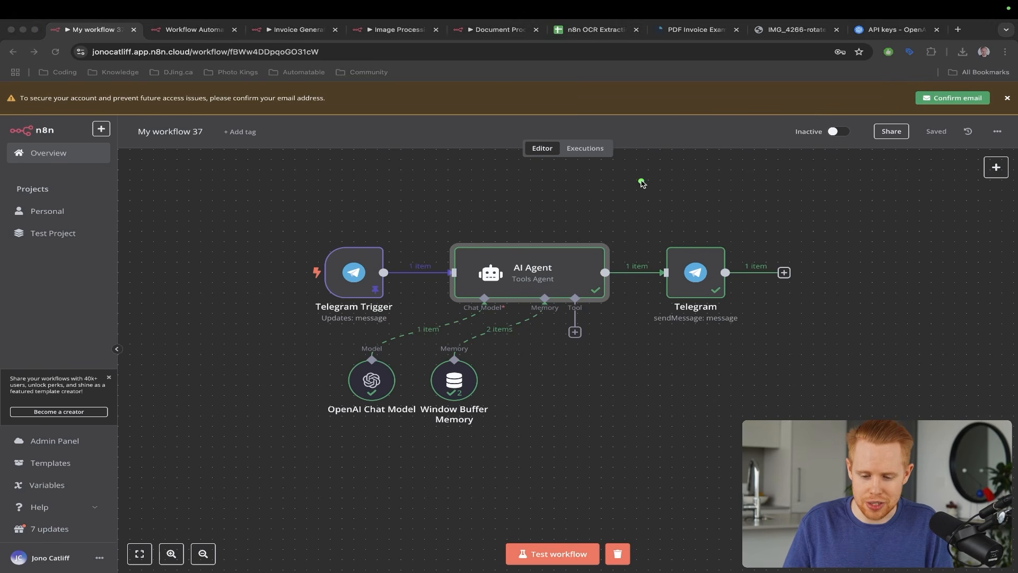
{"action": "mouse_move", "coordinate": [648, 179]}
{"action": "left_mouse_down"}
{"action": "mouse_move", "coordinate": [562, 302]}
{"action": "mouse_move", "coordinate": [573, 335]}
{"action": "left_mouse_up"}
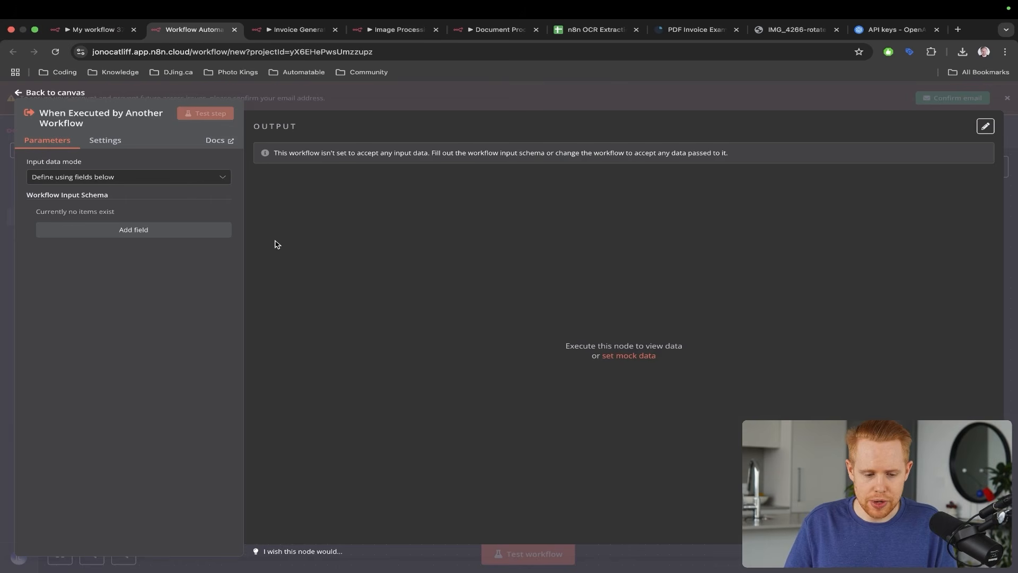
{"action": "mouse_move", "coordinate": [229, 105]}
{"action": "left_mouse_down"}
{"action": "mouse_move", "coordinate": [145, 125]}
{"action": "mouse_move", "coordinate": [82, 156]}
{"action": "left_mouse_up"}
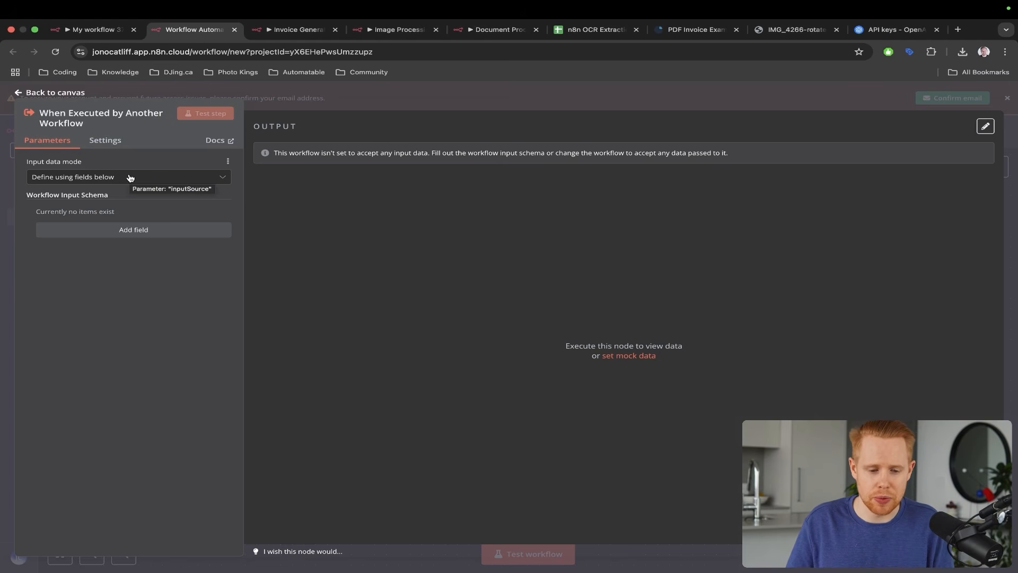
- Compare the new trigger workflow with My workflow 37, ending on the Telegram agent workflow
{"action": "key", "text": "ctrl+shift+Tab"}
{"action": "left_click_drag", "start_coordinate": [572, 180], "coordinate": [526, 261]}
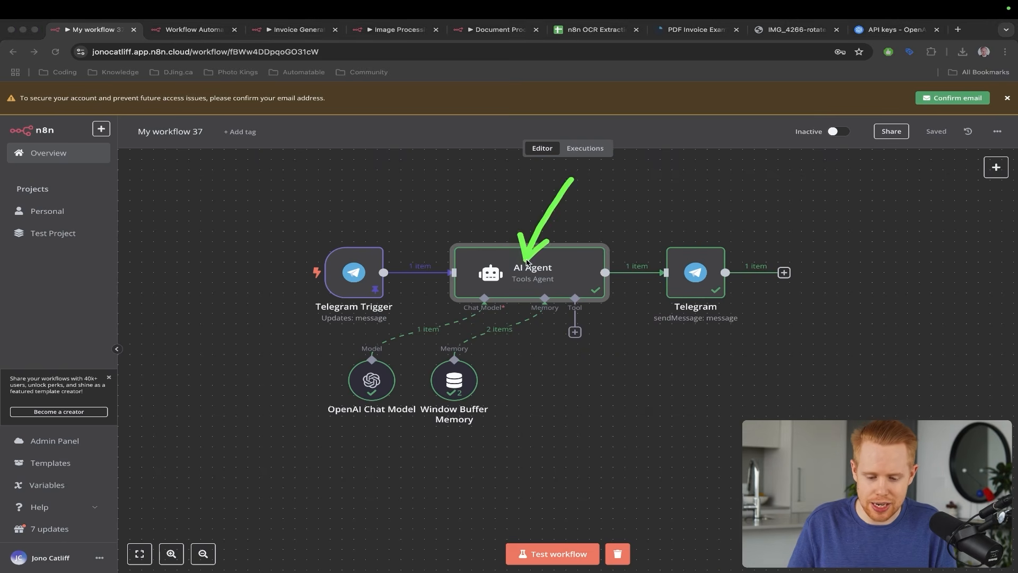
{"action": "key", "text": "ctrl+Tab"}
{"action": "mouse_move", "coordinate": [446, 162]}
{"action": "left_mouse_down"}
{"action": "mouse_move", "coordinate": [270, 162]}
{"action": "mouse_move", "coordinate": [188, 195]}
{"action": "left_mouse_up"}
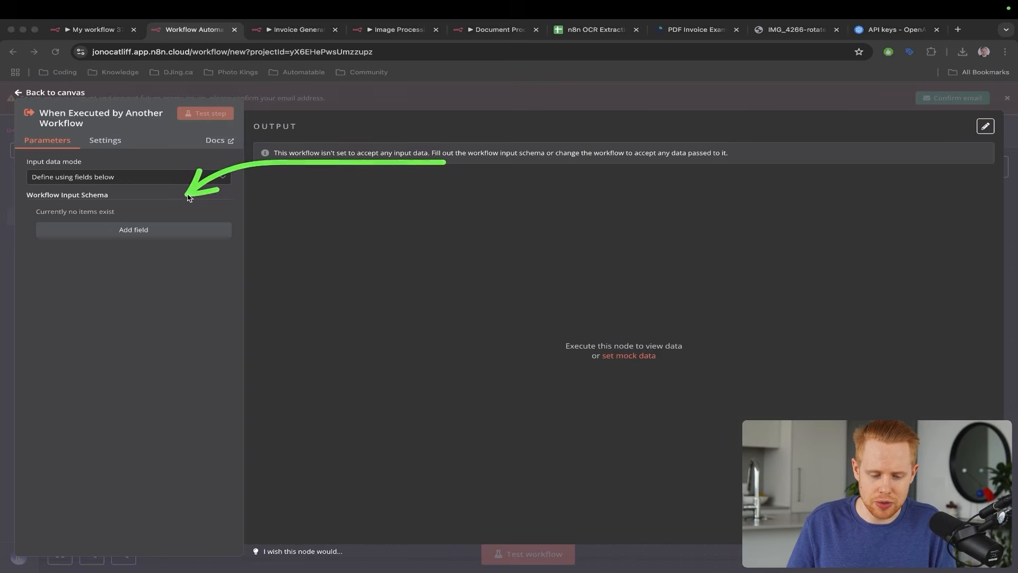
{"action": "key", "text": "ctrl+shift+Tab"}
{"action": "mouse_move", "coordinate": [477, 182]}
{"action": "left_mouse_down"}
{"action": "mouse_move", "coordinate": [445, 189]}
{"action": "mouse_move", "coordinate": [361, 249]}
{"action": "mouse_move", "coordinate": [358, 265]}
{"action": "left_mouse_up"}
- View the botfatherfanclub chat, where the bot replies it cannot process PDF documents
{"action": "key", "text": "Escape"}
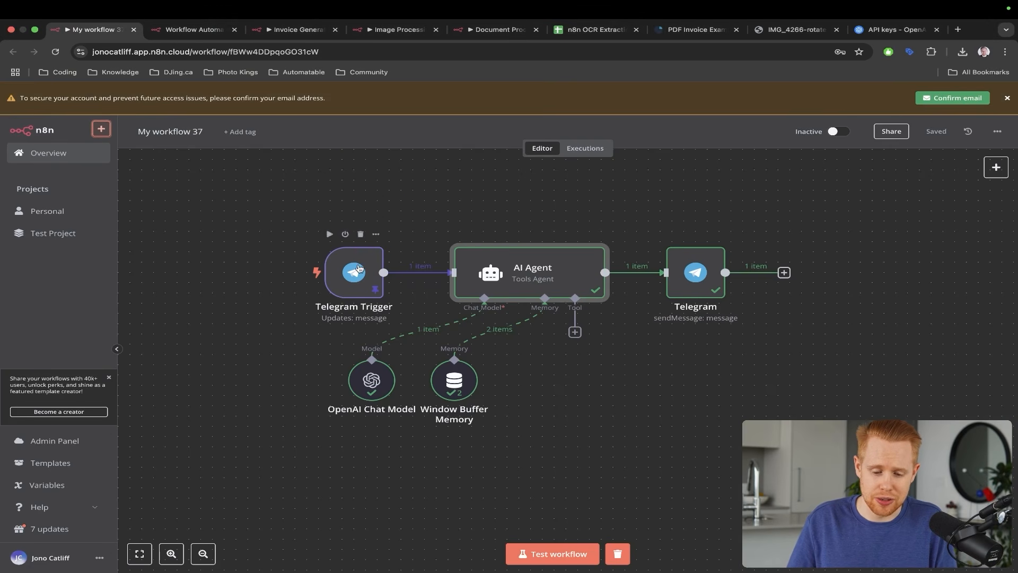
{"action": "key", "text": "ctrl+Left"}
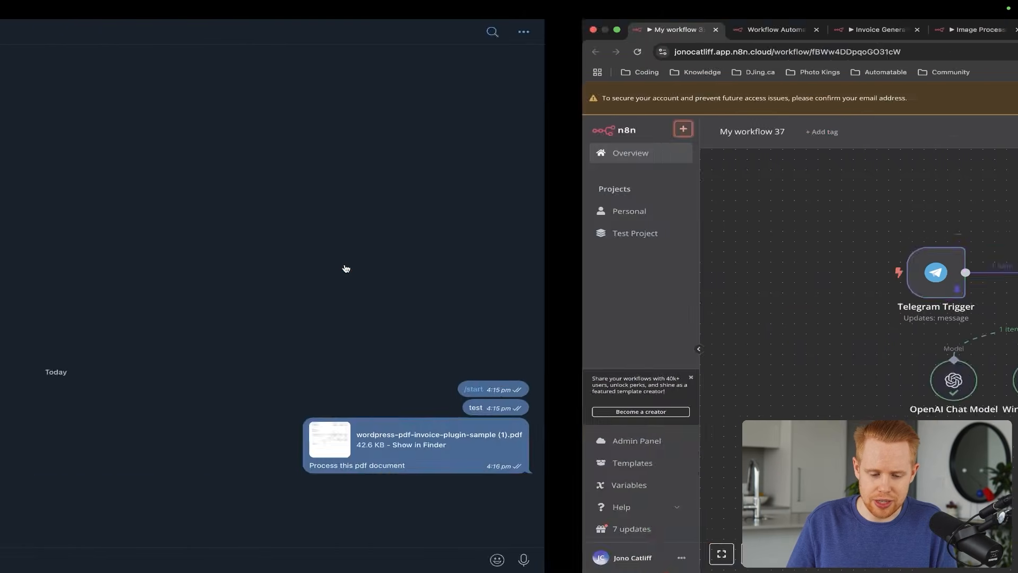
{"action": "mouse_move", "coordinate": [643, 270]}
{"action": "left_mouse_down"}
{"action": "mouse_move", "coordinate": [697, 347]}
{"action": "mouse_move", "coordinate": [790, 419]}
{"action": "left_mouse_up"}
{"action": "left_click_drag", "start_coordinate": [901, 393], "coordinate": [902, 421]}
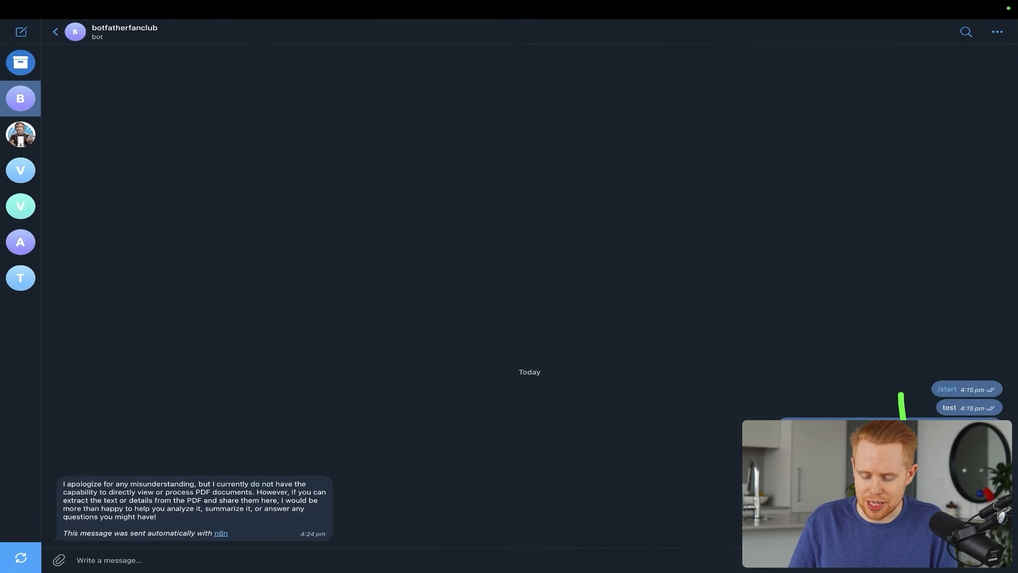
{"action": "left_click_drag", "start_coordinate": [820, 341], "coordinate": [890, 418]}
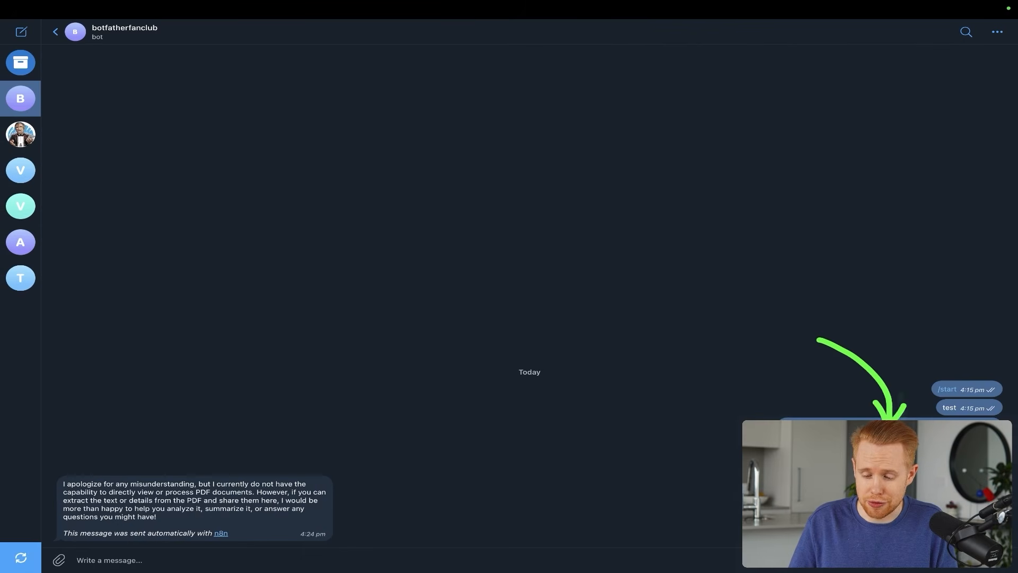
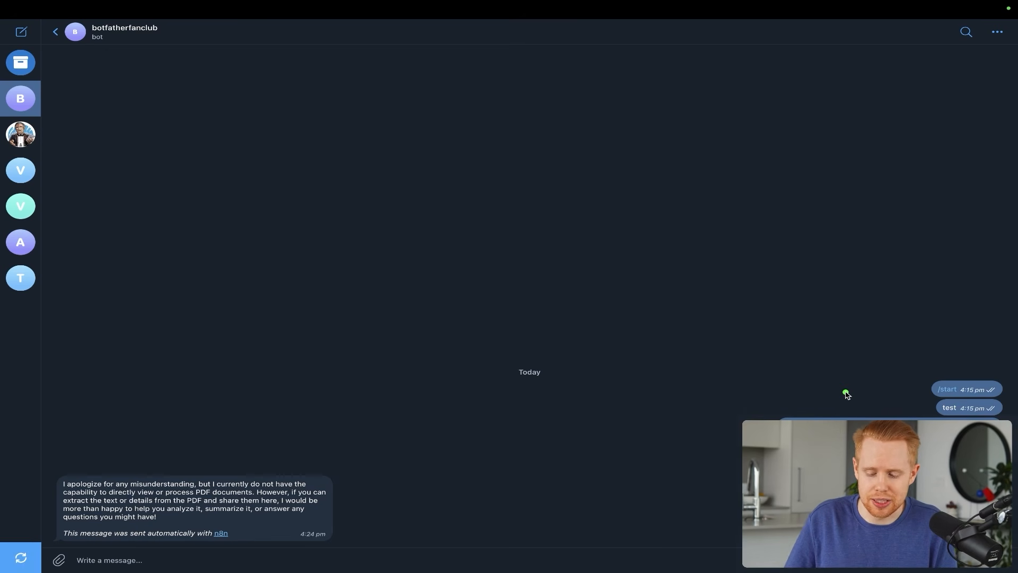
- Leave the Telegram bot chat and return to My workflow 37 in the n8n browser window
{"action": "key", "text": "ctrl+Right"}
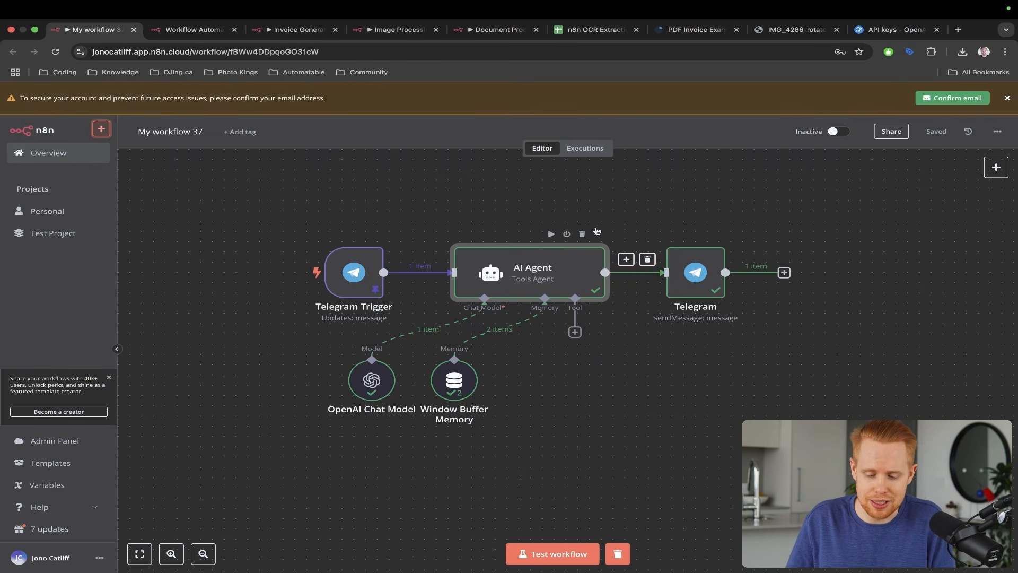
- Compare My workflow 37 with the new workflow, ending on its When Executed by Another Workflow trigger settings
{"action": "mouse_move", "coordinate": [589, 243]}
{"action": "key", "text": "ctrl+a"}
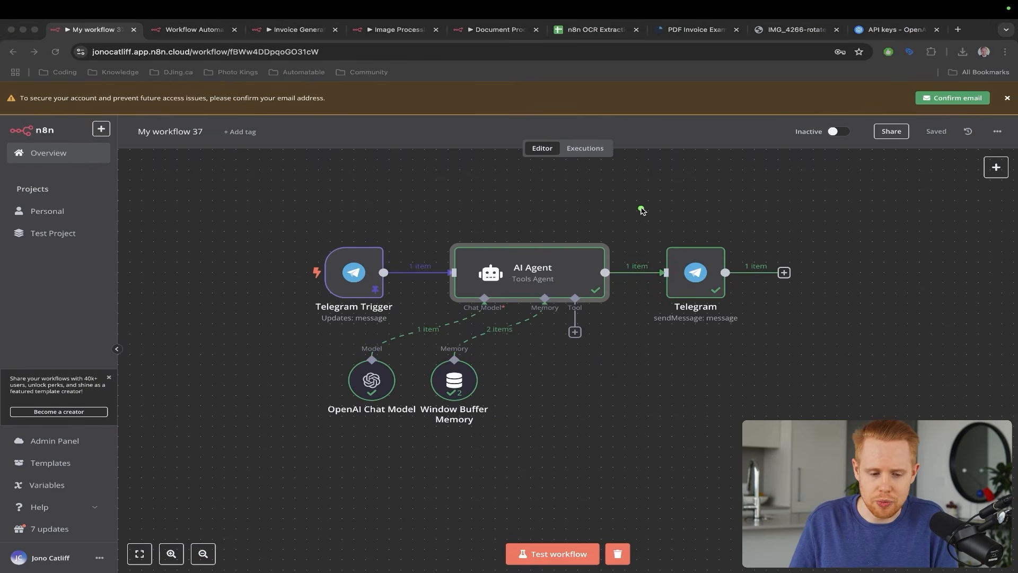
{"action": "key", "text": "ctrl+Tab"}
{"action": "key", "text": "ctrl+shift+Tab"}
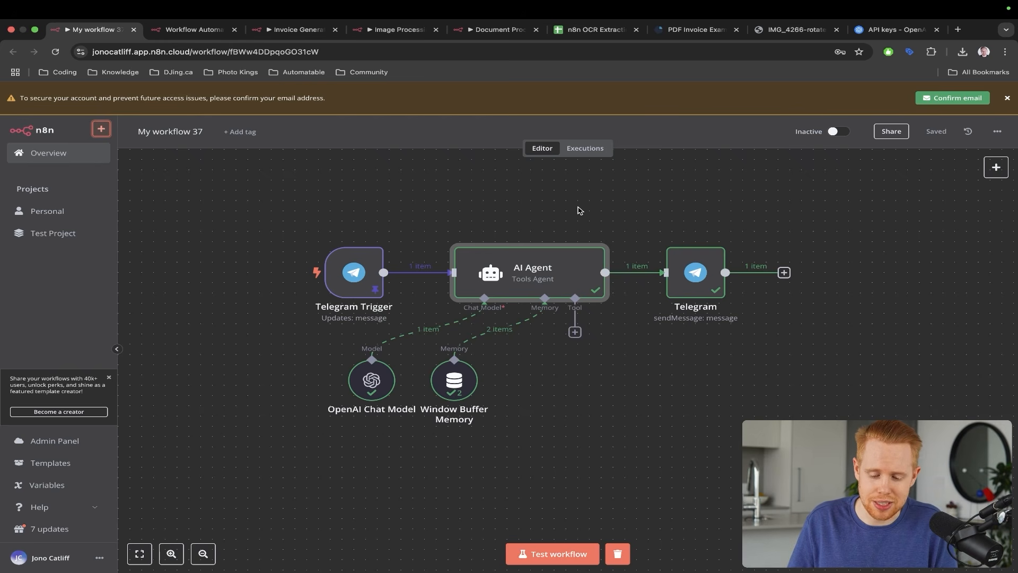
{"action": "key", "text": "ctrl+a"}
{"action": "left_click_drag", "start_coordinate": [392, 175], "coordinate": [354, 260]}
{"action": "left_click_drag", "start_coordinate": [445, 230], "coordinate": [576, 324]}
{"action": "key", "text": "Escape"}
{"action": "key", "text": "ctrl+Tab"}
- Set the trigger's Input data mode to 'Define using JSON example'
{"action": "key", "text": "ctrl+a"}
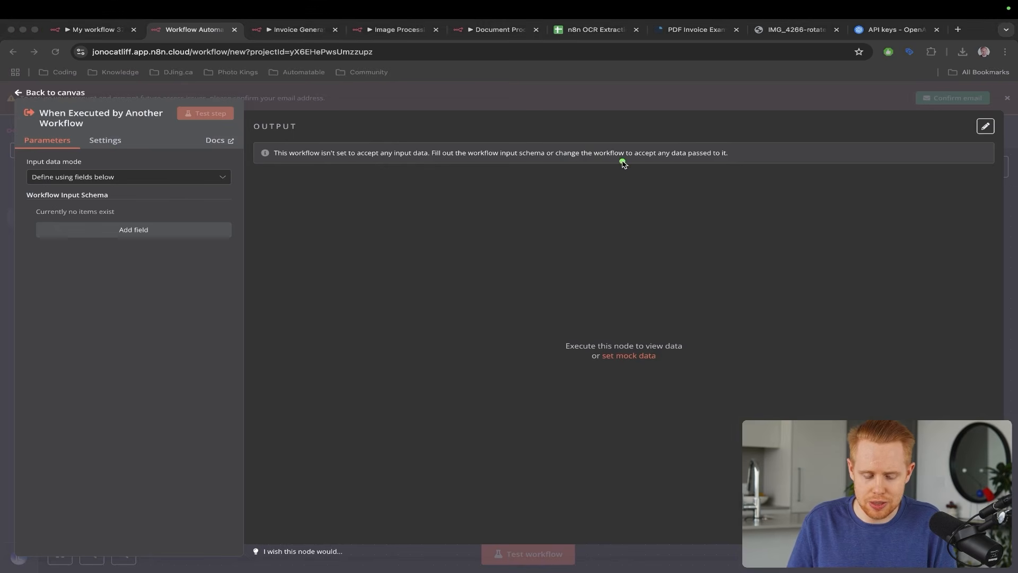
{"action": "mouse_move", "coordinate": [622, 161]}
{"action": "left_mouse_down"}
{"action": "mouse_move", "coordinate": [304, 147]}
{"action": "mouse_move", "coordinate": [241, 176]}
{"action": "left_mouse_up"}
{"action": "key", "text": "Escape"}
{"action": "left_click", "coordinate": [197, 178]}
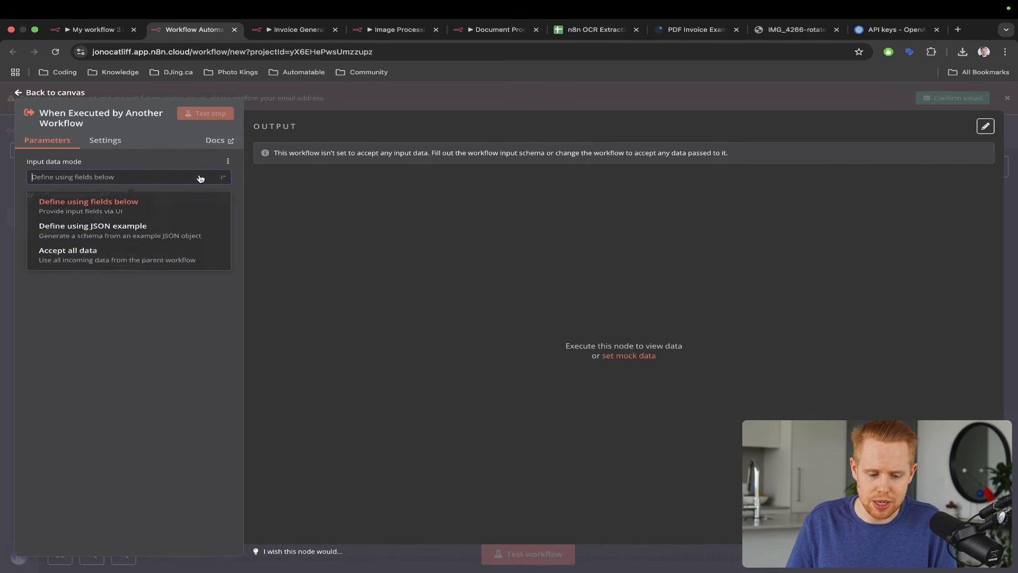
{"action": "left_click", "coordinate": [179, 234]}
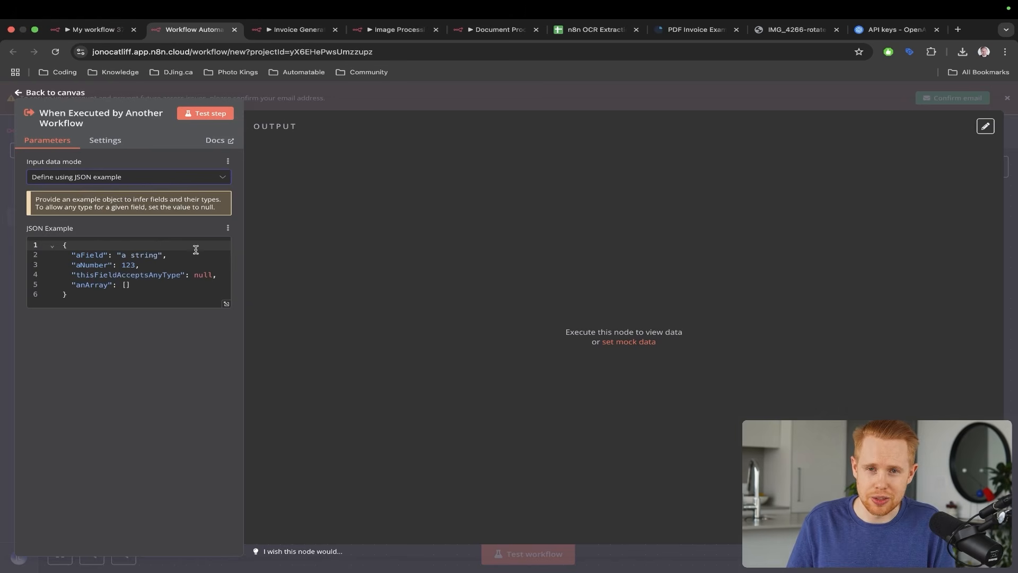
- Edit the JSON example to {"message": "", "id": ""}, removing the extra sample fields
{"action": "left_click_drag", "start_coordinate": [148, 284], "coordinate": [64, 275]}
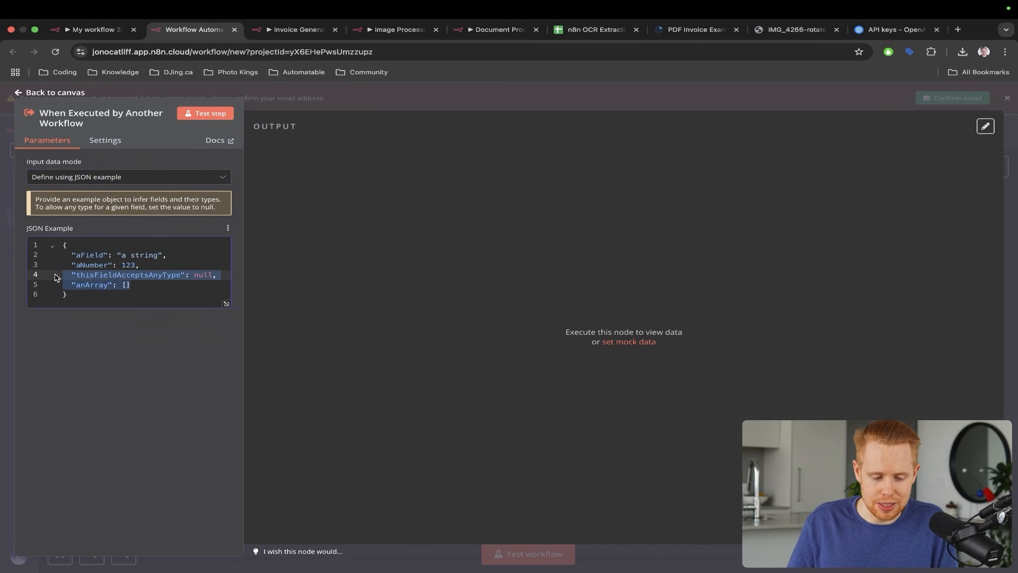
{"action": "key", "text": "BackSpace"}
{"action": "key", "text": "BackSpace"}
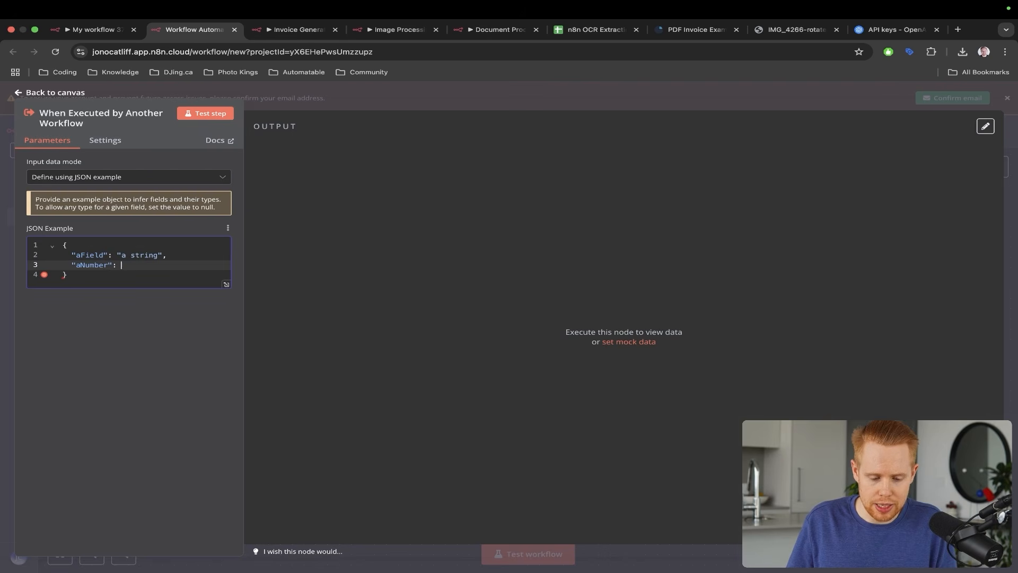
{"action": "key", "text": "alt+shift+Left"}
{"action": "type", "text": "id\": \"\""}
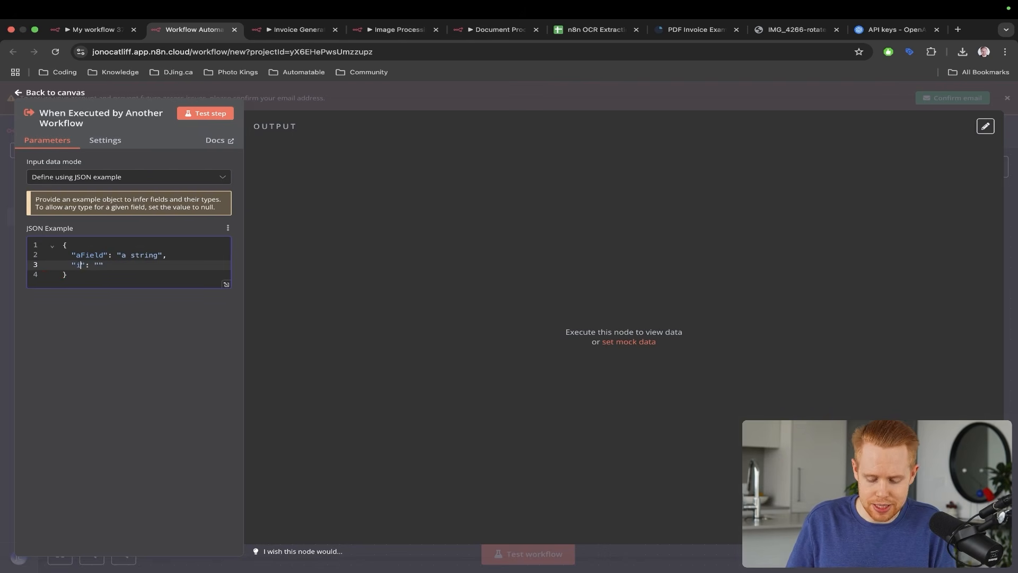
{"action": "double_click", "coordinate": [94, 257]}
{"action": "type", "text": "message"}
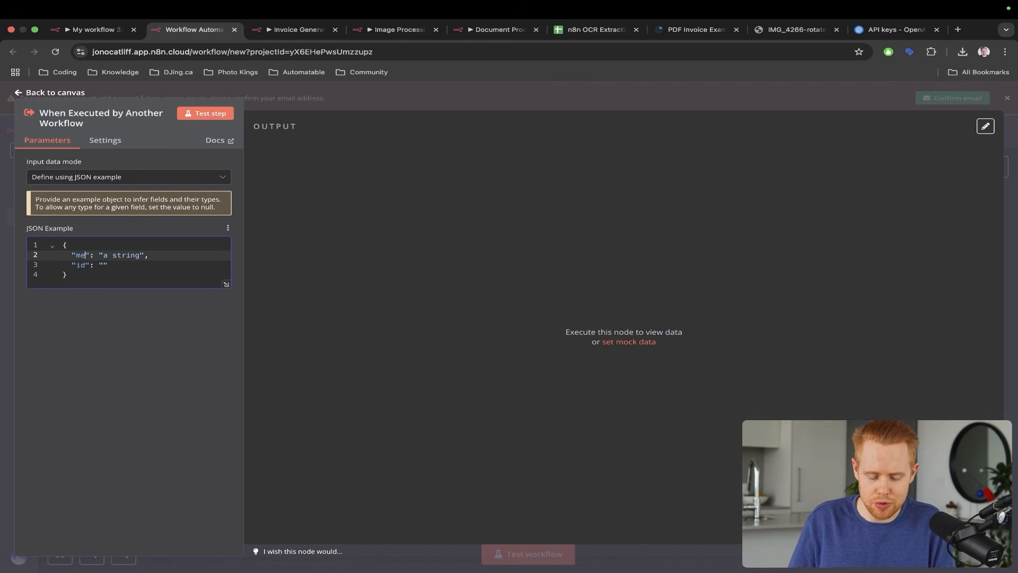
{"action": "left_click_drag", "start_coordinate": [127, 256], "coordinate": [163, 255]}
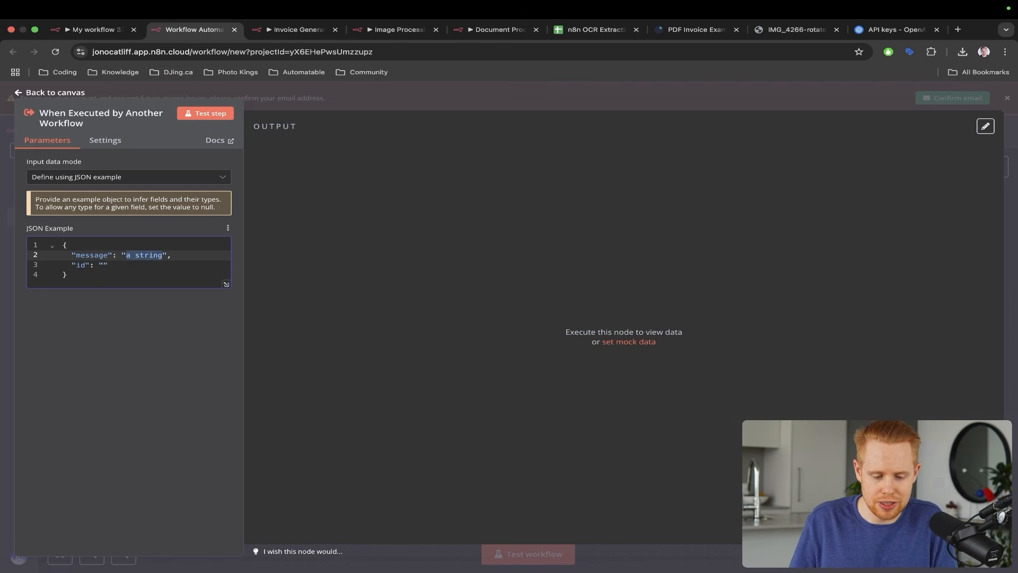
{"action": "key", "text": "BackSpace"}
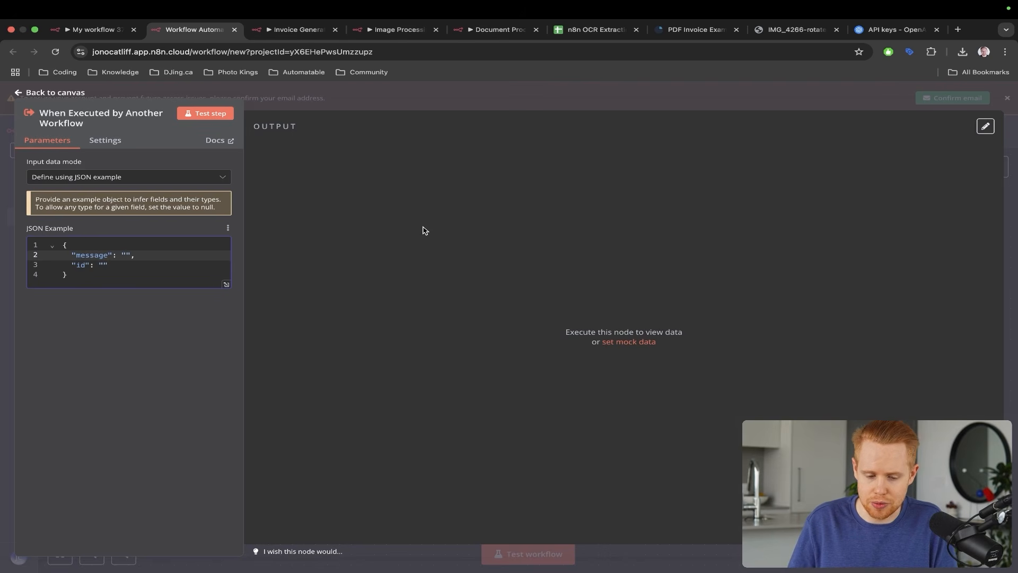
- Return to My workflow 38's canvas
{"action": "key", "text": "ctrl+a"}
{"action": "mouse_move", "coordinate": [251, 156]}
{"action": "left_mouse_down"}
{"action": "mouse_move", "coordinate": [131, 215]}
{"action": "mouse_move", "coordinate": [107, 243]}
{"action": "left_mouse_up"}
{"action": "key", "text": "Escape"}
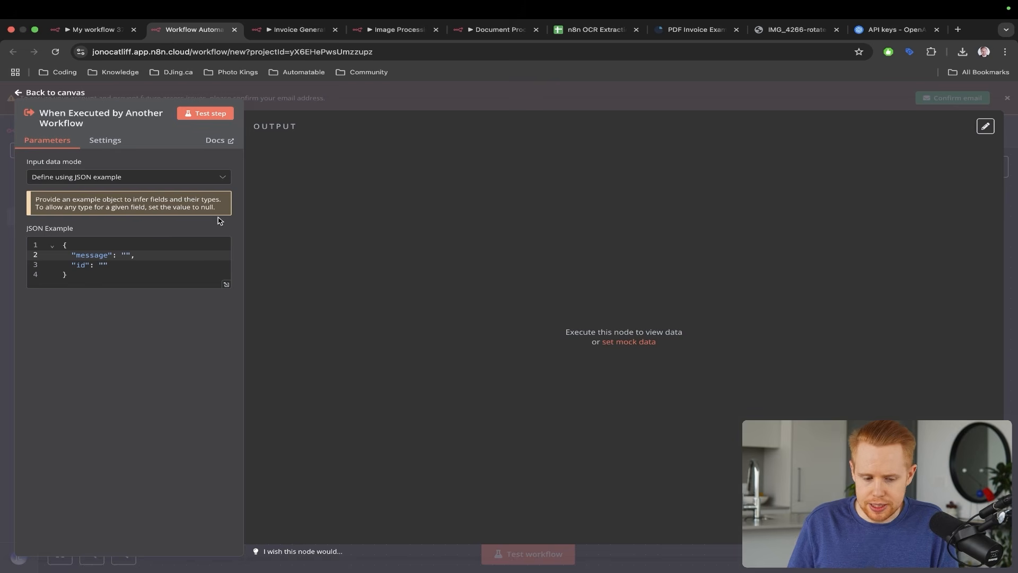
{"action": "left_click", "coordinate": [1014, 215]}
- Compare the AI Agent workflow with the sub-workflow's trigger settings
{"action": "key", "text": "ctrl+a"}
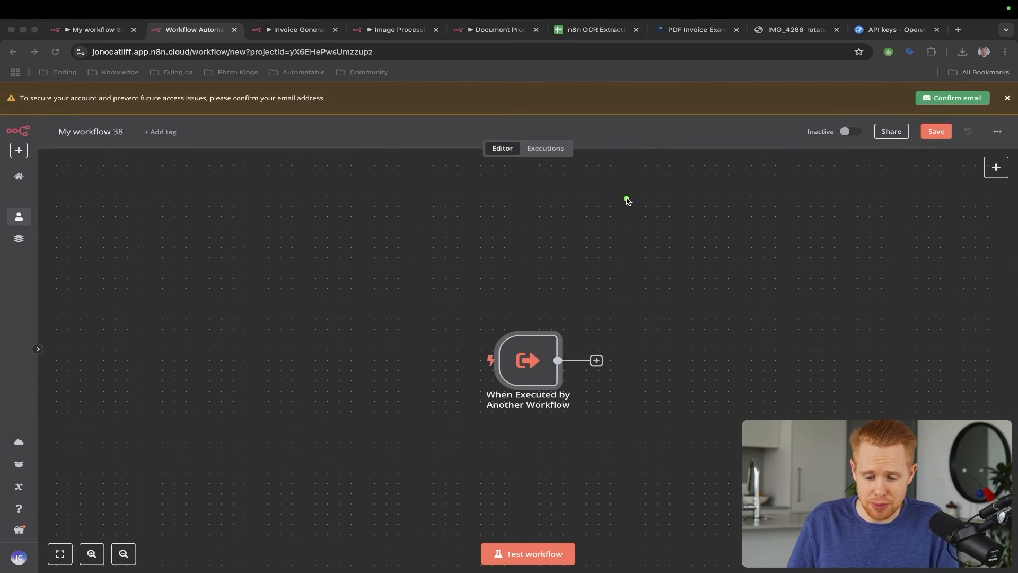
{"action": "mouse_move", "coordinate": [626, 200]}
{"action": "left_mouse_down"}
{"action": "mouse_move", "coordinate": [517, 329]}
{"action": "mouse_move", "coordinate": [515, 348]}
{"action": "left_mouse_up"}
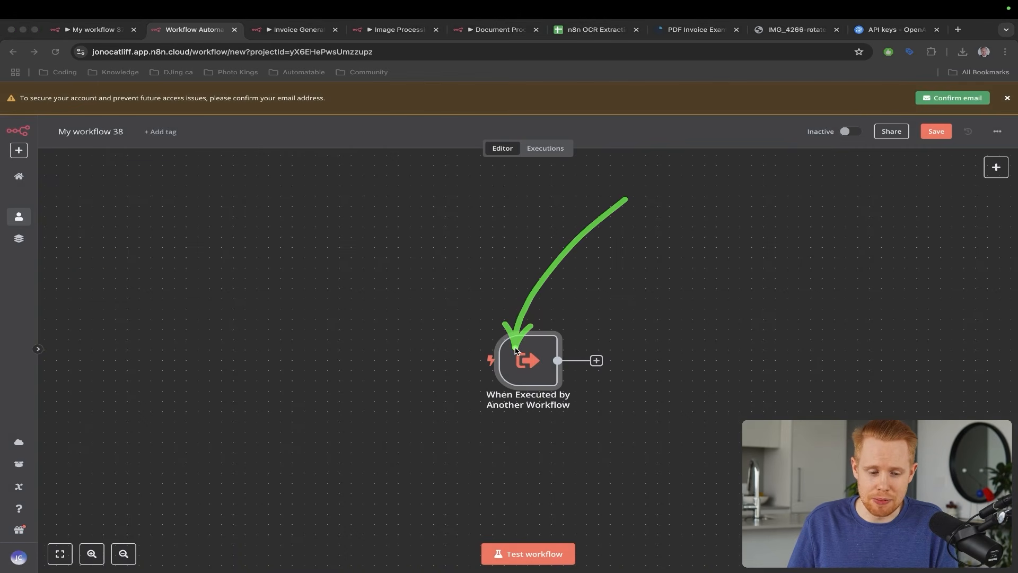
{"action": "key", "text": "Escape"}
{"action": "key", "text": "ctrl+shift+Tab"}
{"action": "key", "text": "ctrl+a"}
{"action": "left_click_drag", "start_coordinate": [778, 414], "coordinate": [566, 279]}
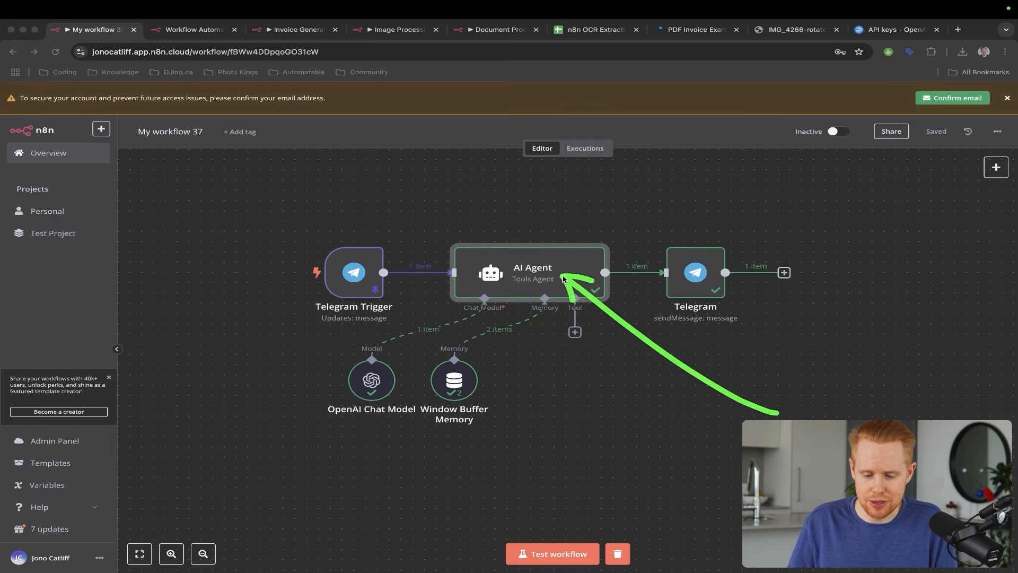
{"action": "key", "text": "Escape"}
{"action": "key", "text": "ctrl+Tab"}
- Back on My workflow 37, open the list of tools for the AI Agent
{"action": "key", "text": "ctrl+a"}
{"action": "left_click_drag", "start_coordinate": [591, 193], "coordinate": [530, 332]}
{"action": "key", "text": "Escape"}
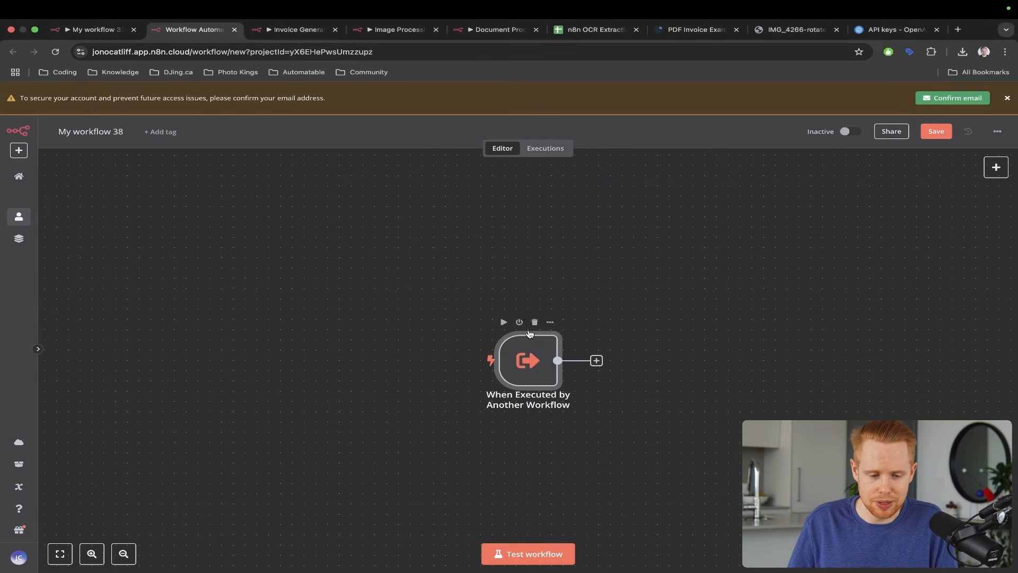
{"action": "key", "text": "ctrl+shift+Tab"}
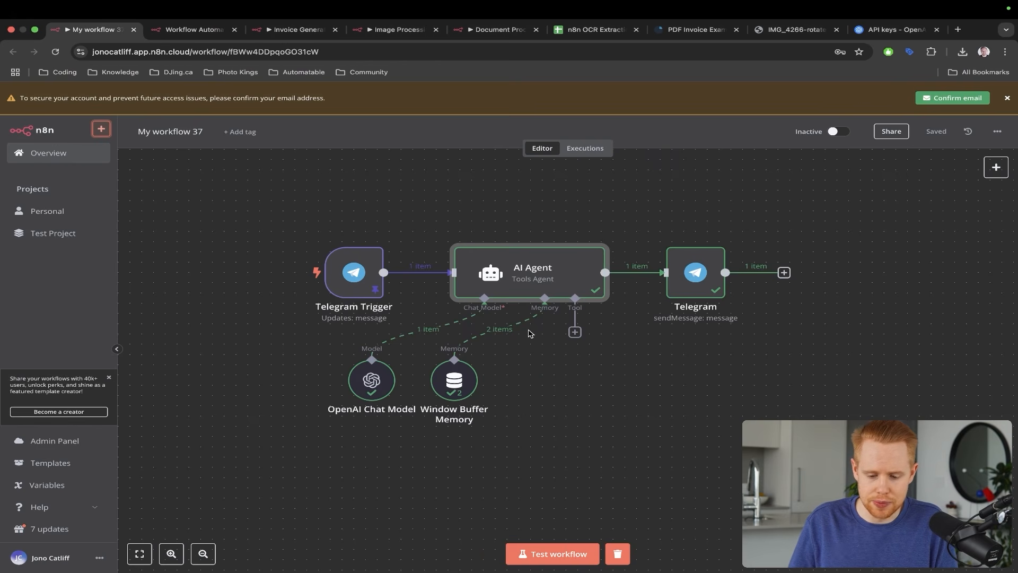
{"action": "left_click", "coordinate": [575, 332]}
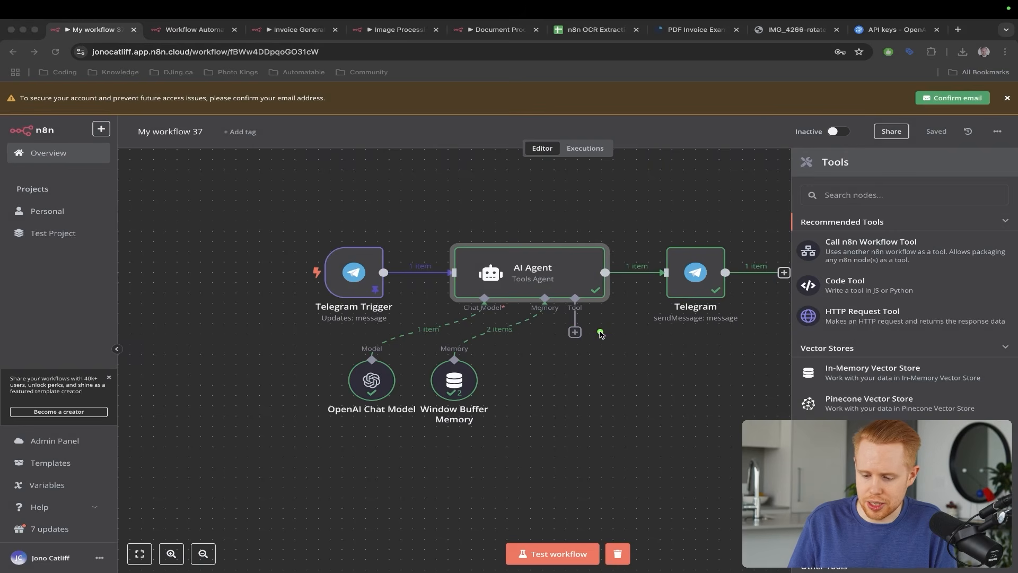
{"action": "left_click_drag", "start_coordinate": [603, 331], "coordinate": [807, 256]}
- Add a Call n8n Workflow Tool to the agent and title the node 'PDF processor'
{"action": "left_click", "coordinate": [806, 256]}
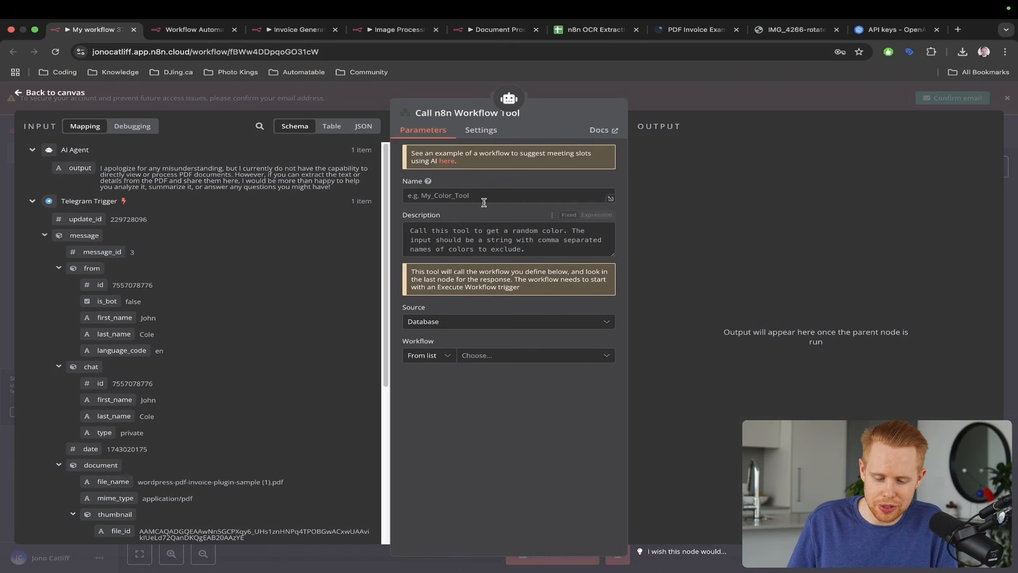
{"action": "left_click", "coordinate": [463, 197]}
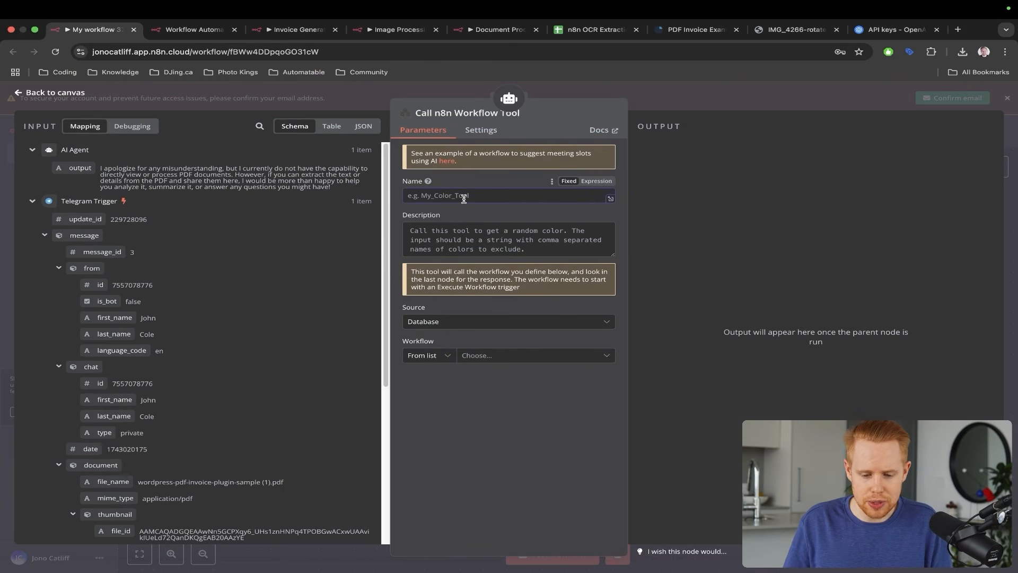
{"action": "left_click", "coordinate": [444, 113]}
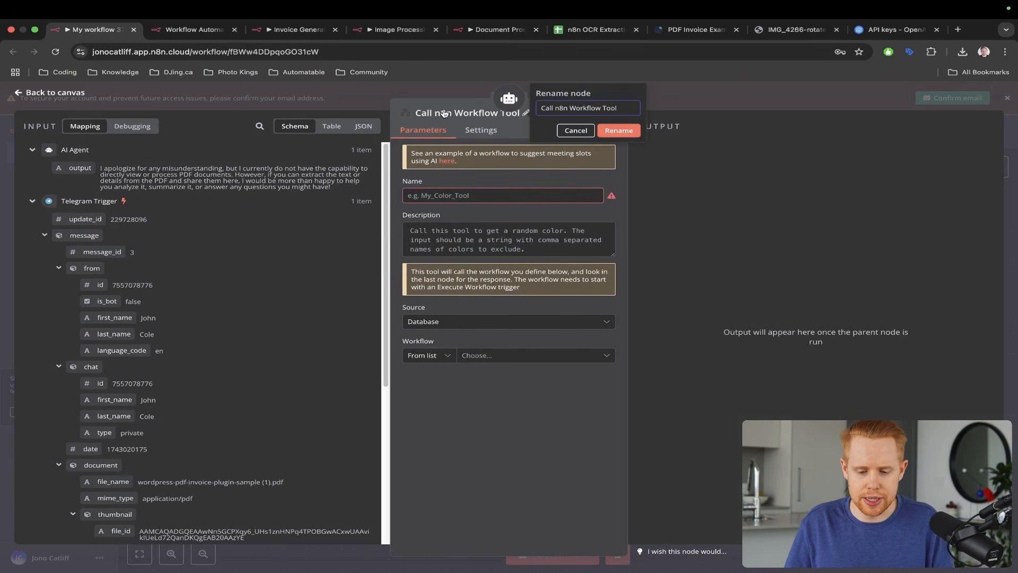
{"action": "key", "text": "super+a"}
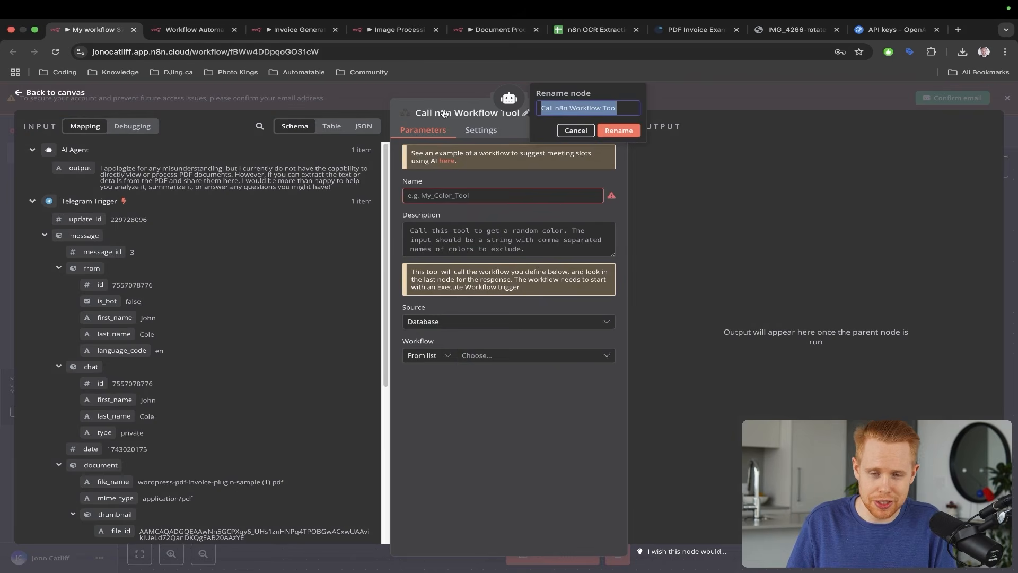
{"action": "type", "text": "PDF"}
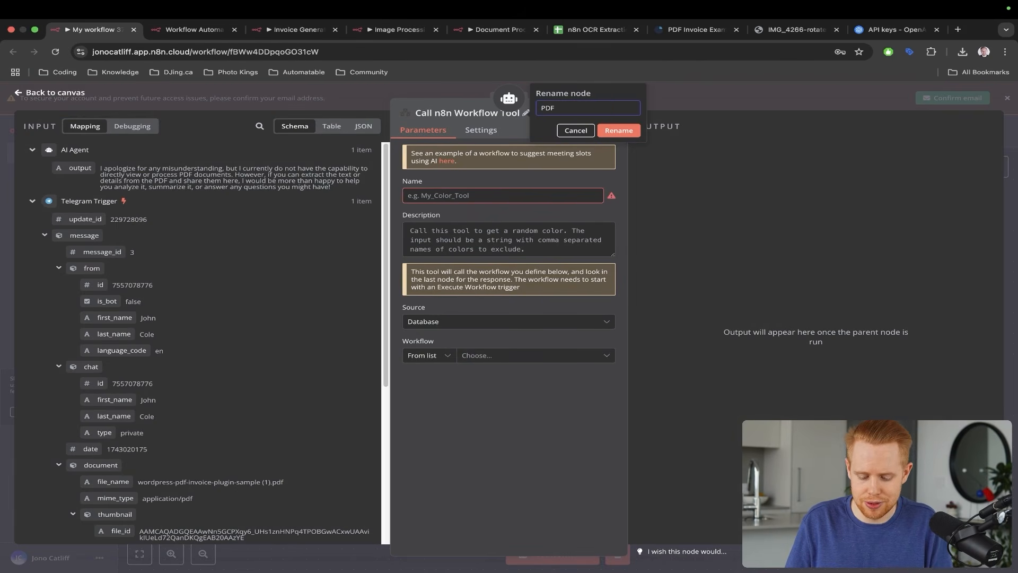
{"action": "type", "text": " processor"}
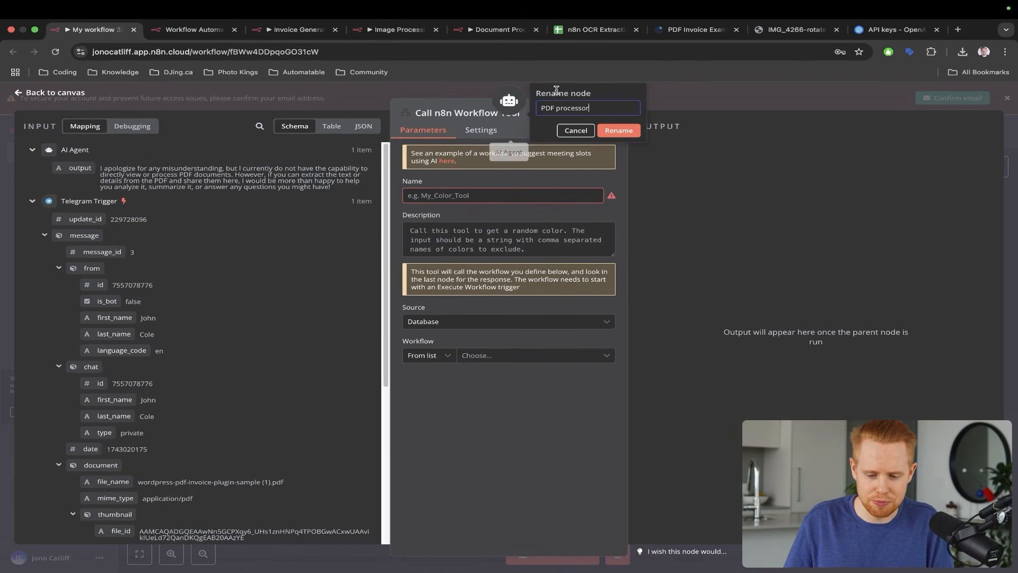
{"action": "left_click", "coordinate": [620, 131]}
- Name the tool PDF_tool and describe it as processing or extracting PDF data
{"action": "left_click", "coordinate": [460, 188]}
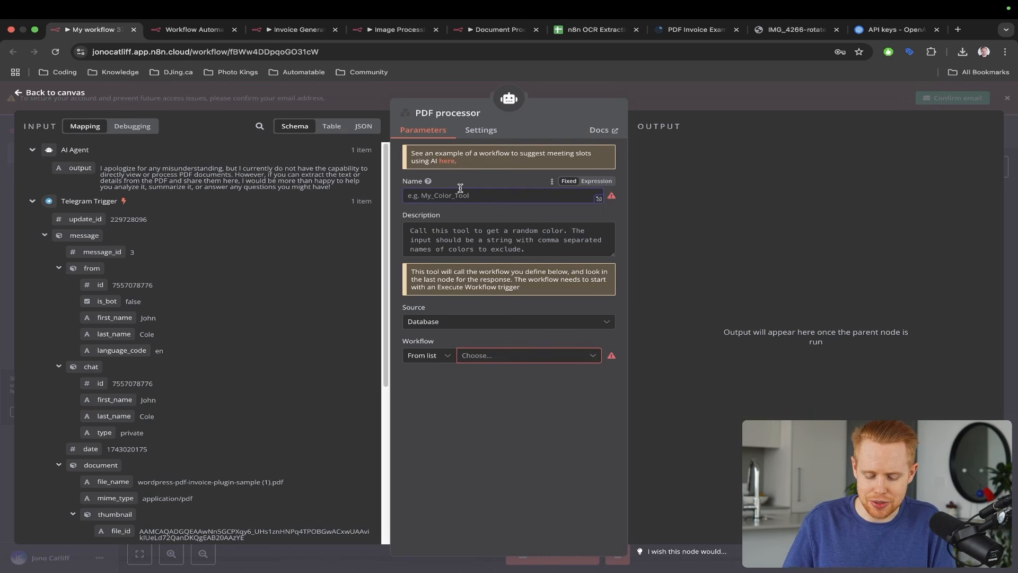
{"action": "type", "text": "PDF_"}
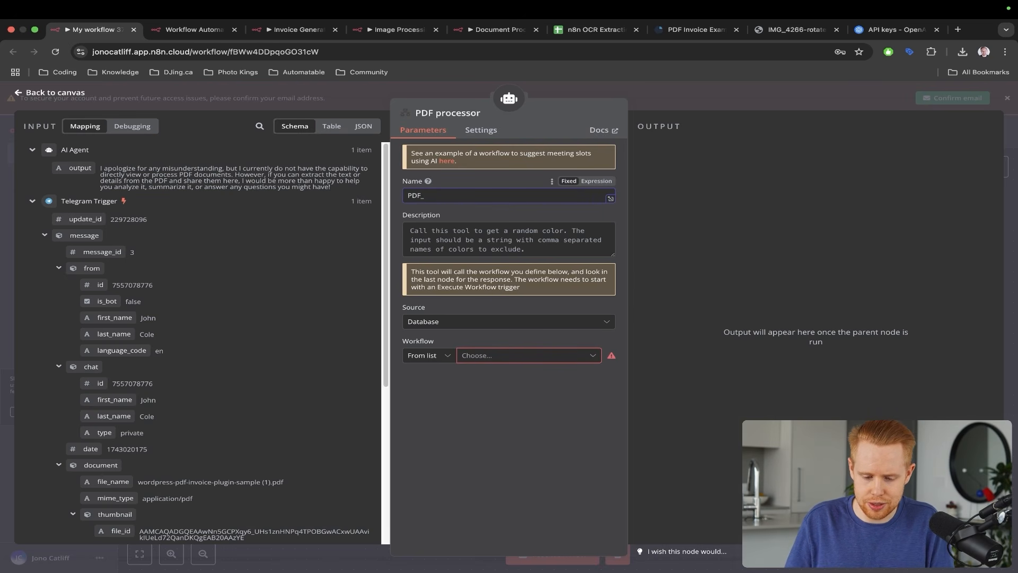
{"action": "type", "text": "tool"}
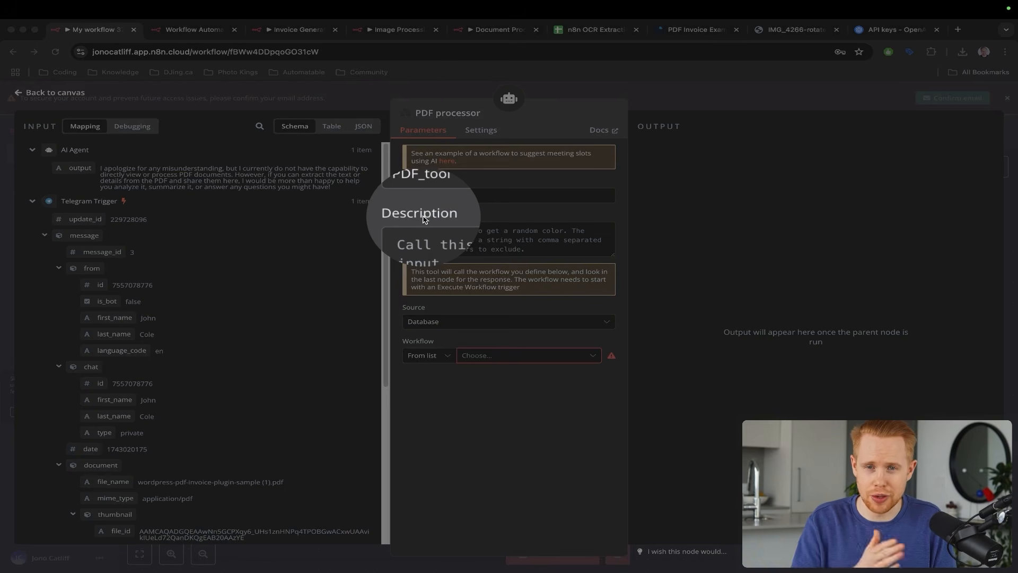
{"action": "type", "text": "Cal"}
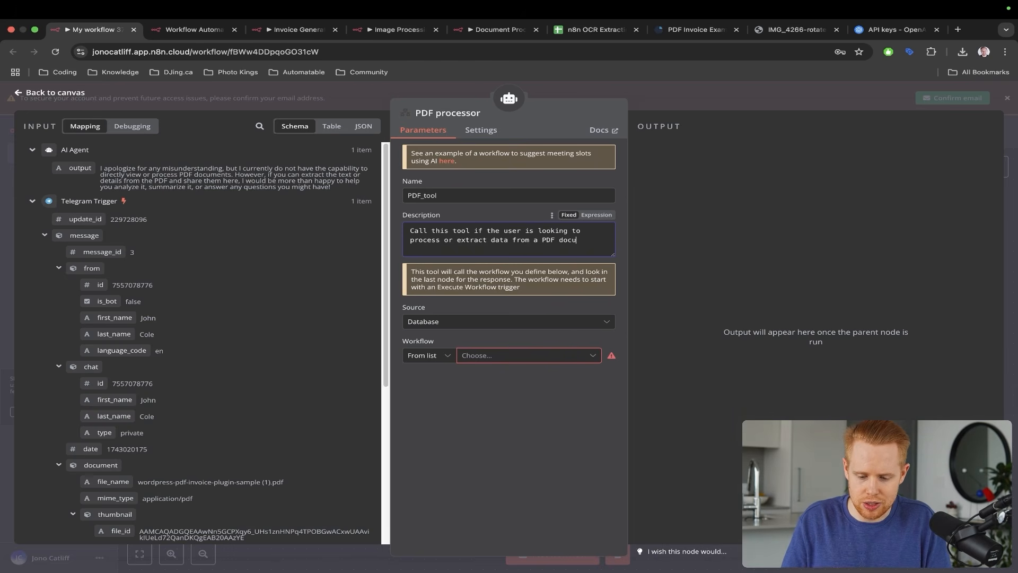
{"action": "type", "text": "t"}
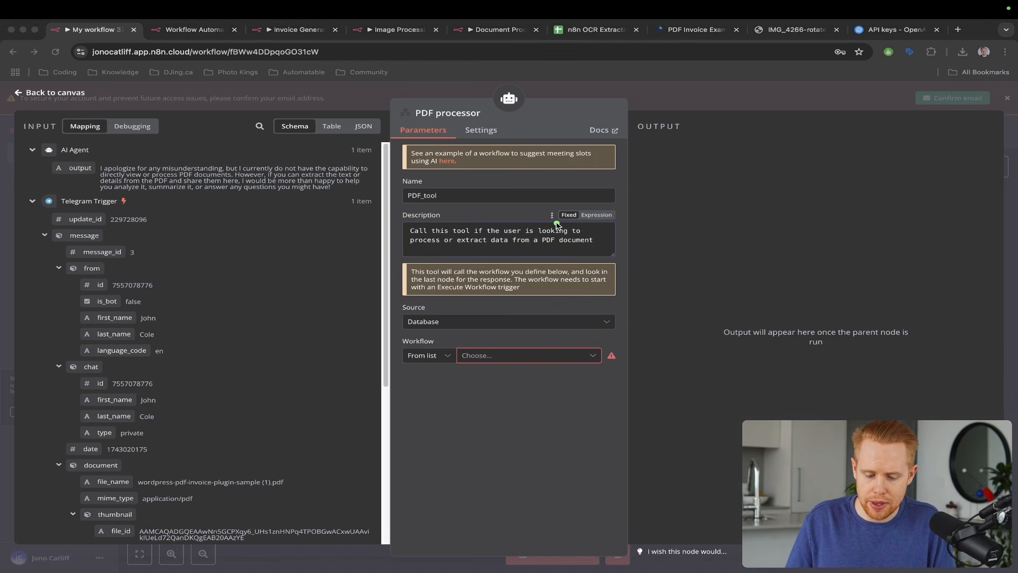
{"action": "left_click_drag", "start_coordinate": [553, 229], "coordinate": [487, 349]}
- Rename the new sub-workflow to 'PDF Documents' and save it
{"action": "key", "text": "ctrl+Tab"}
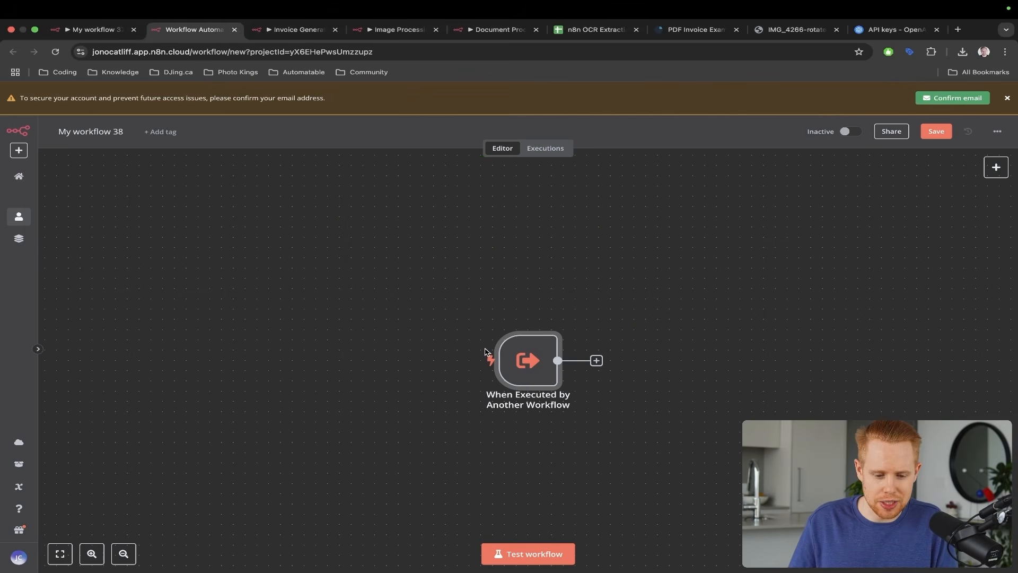
{"action": "mouse_move", "coordinate": [481, 162]}
{"action": "left_mouse_down"}
{"action": "mouse_move", "coordinate": [457, 313]}
{"action": "mouse_move", "coordinate": [506, 352]}
{"action": "left_mouse_up"}
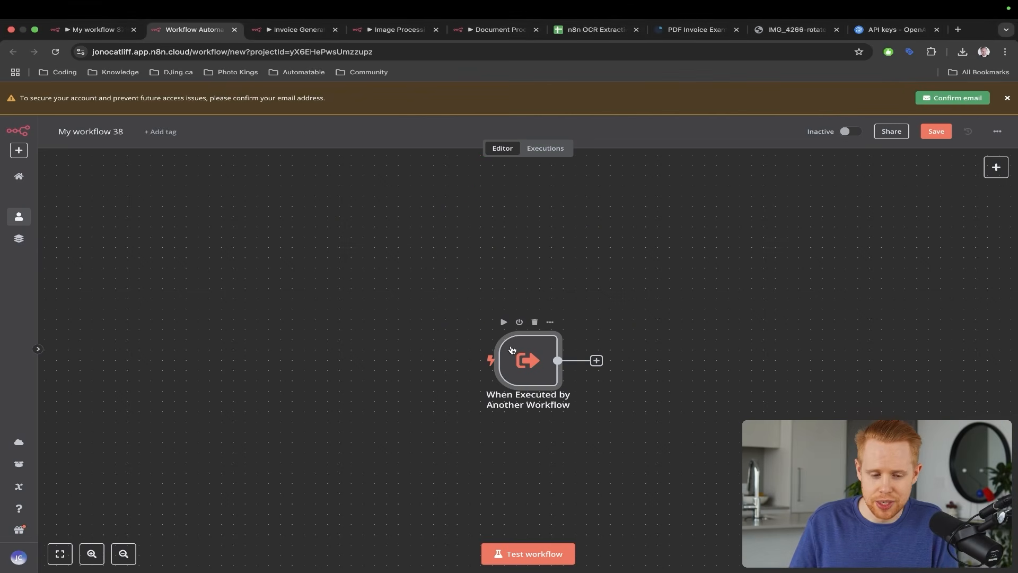
{"action": "key", "text": "ctrl+shift+Tab"}
{"action": "left_click", "coordinate": [508, 356]}
{"action": "key", "text": "ctrl+Tab"}
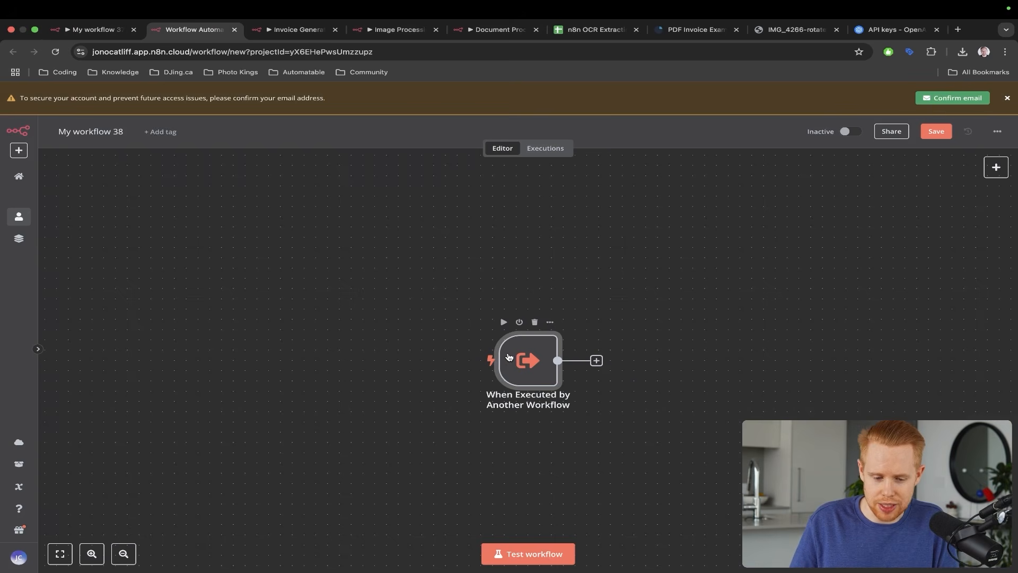
{"action": "left_click_drag", "start_coordinate": [230, 218], "coordinate": [90, 140]}
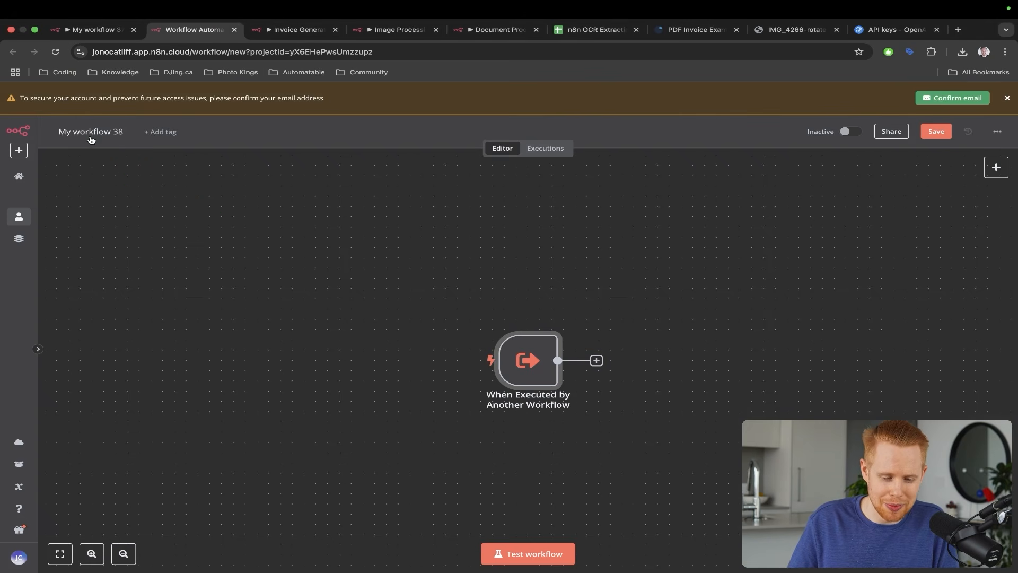
{"action": "double_click", "coordinate": [92, 135]}
{"action": "triple_click", "coordinate": [91, 135]}
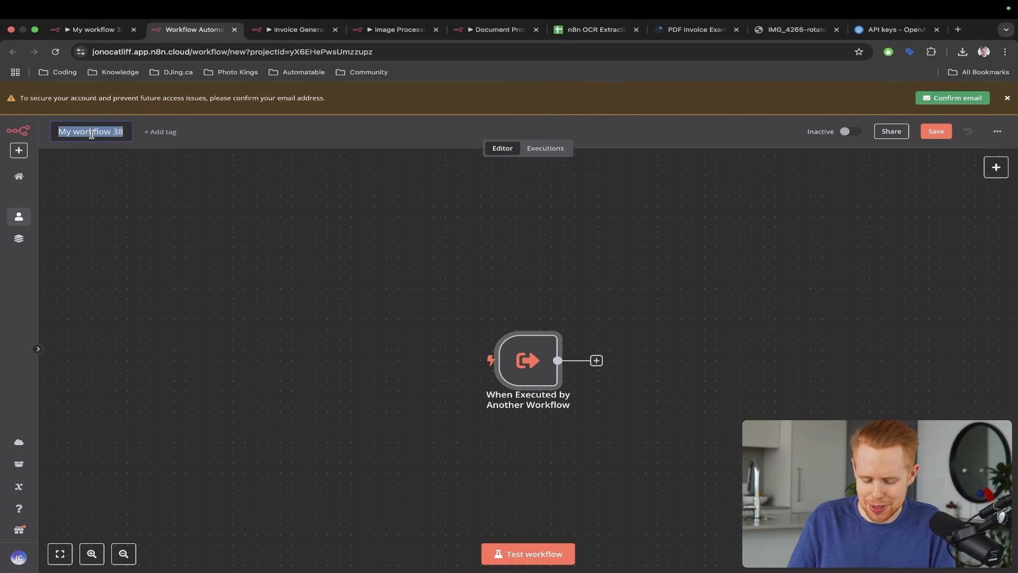
{"action": "type", "text": "PDF"}
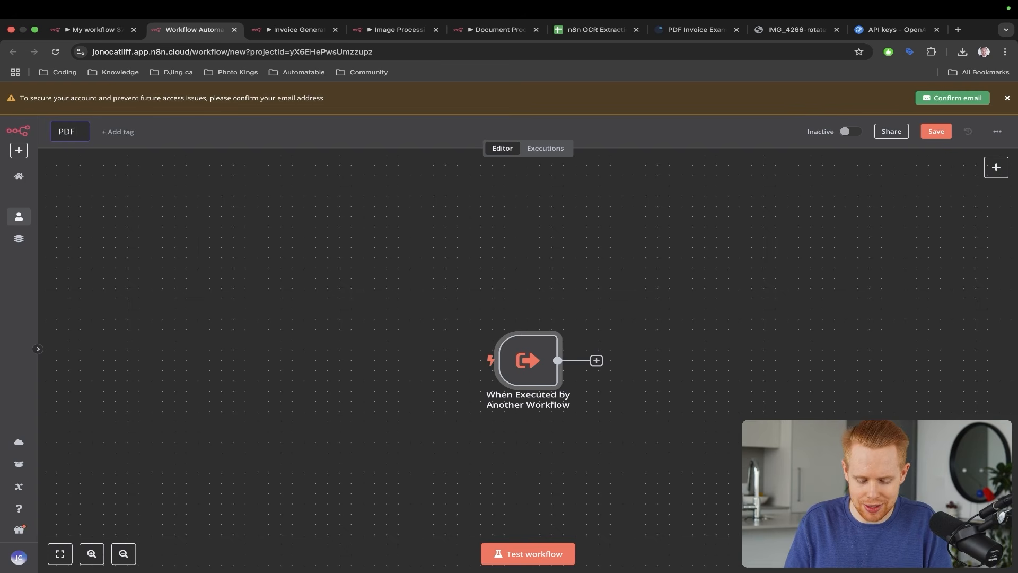
{"action": "type", "text": " Documents"}
{"action": "key", "text": "Return"}
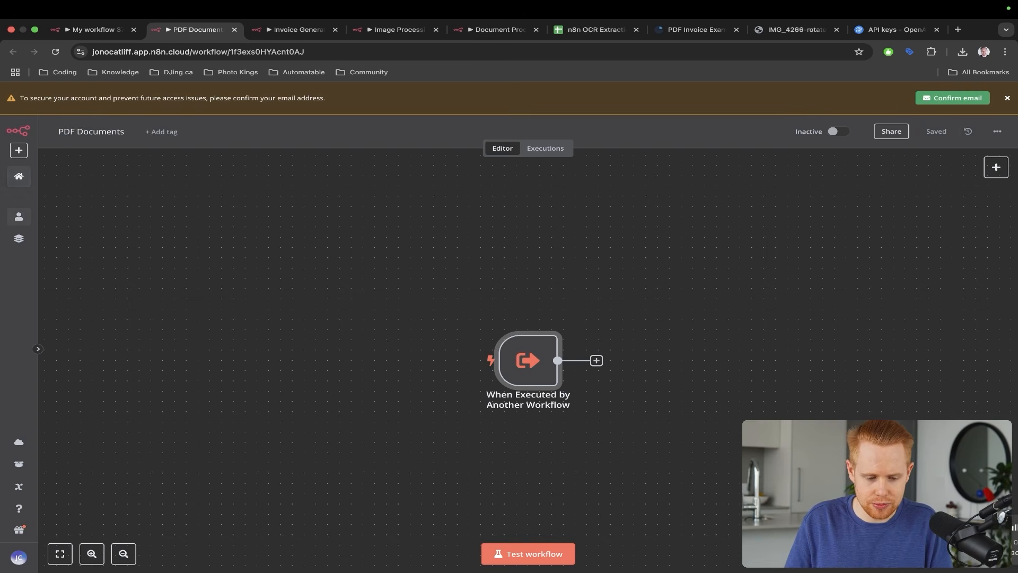
- Search PDF processor's workflow list for 'PDF Documents', which shows no match yet
{"action": "left_click", "coordinate": [109, 132]}
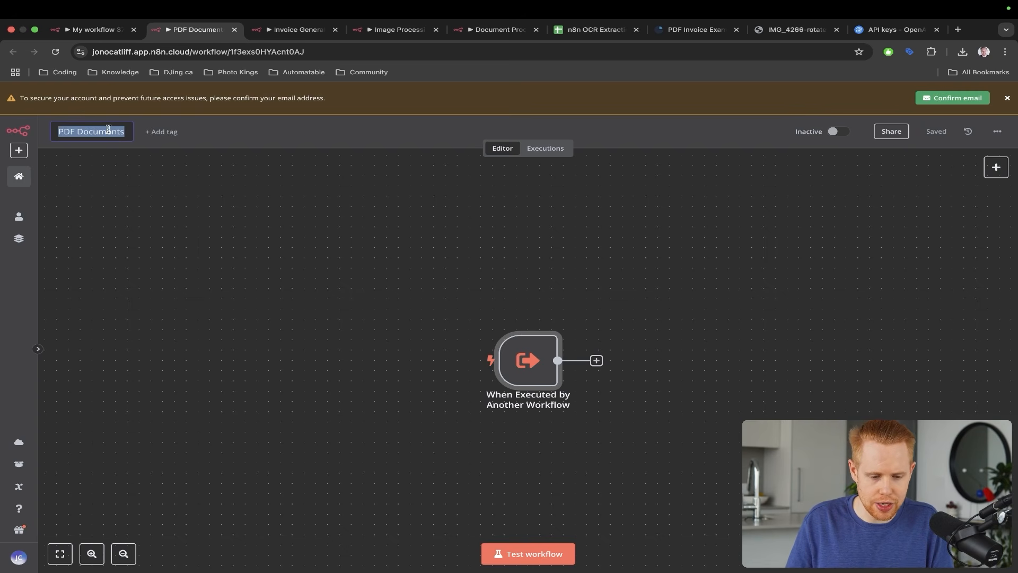
{"action": "key", "text": "super+c"}
{"action": "left_click", "coordinate": [93, 29]}
{"action": "key", "text": "super+v"}
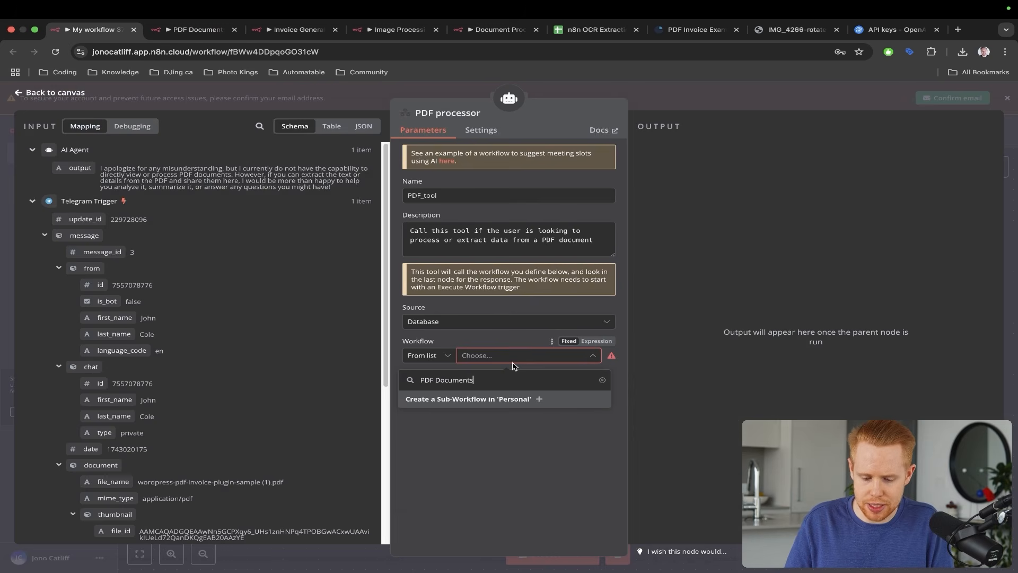
{"action": "left_click", "coordinate": [703, 329]}
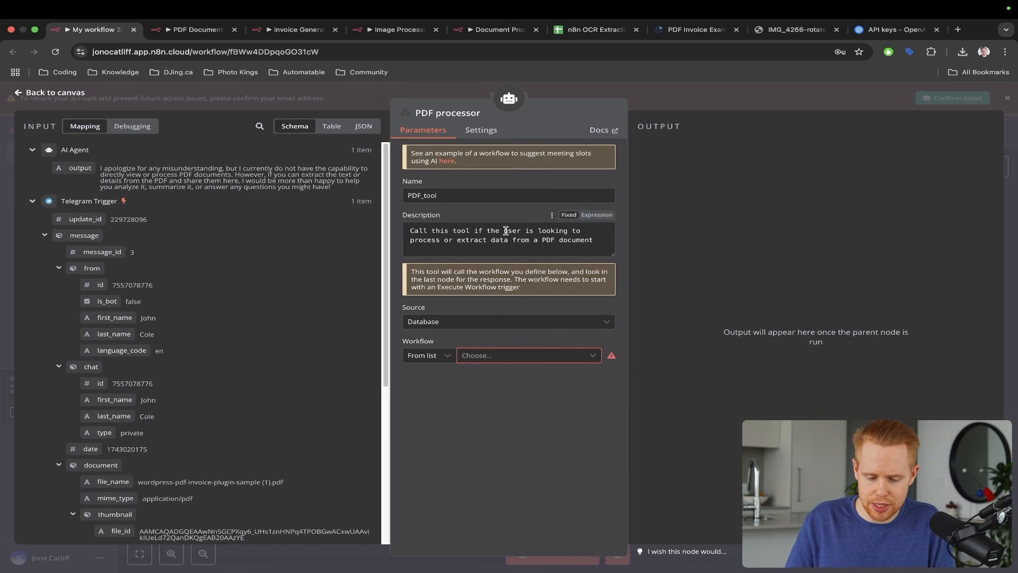
{"action": "left_click", "coordinate": [512, 361]}
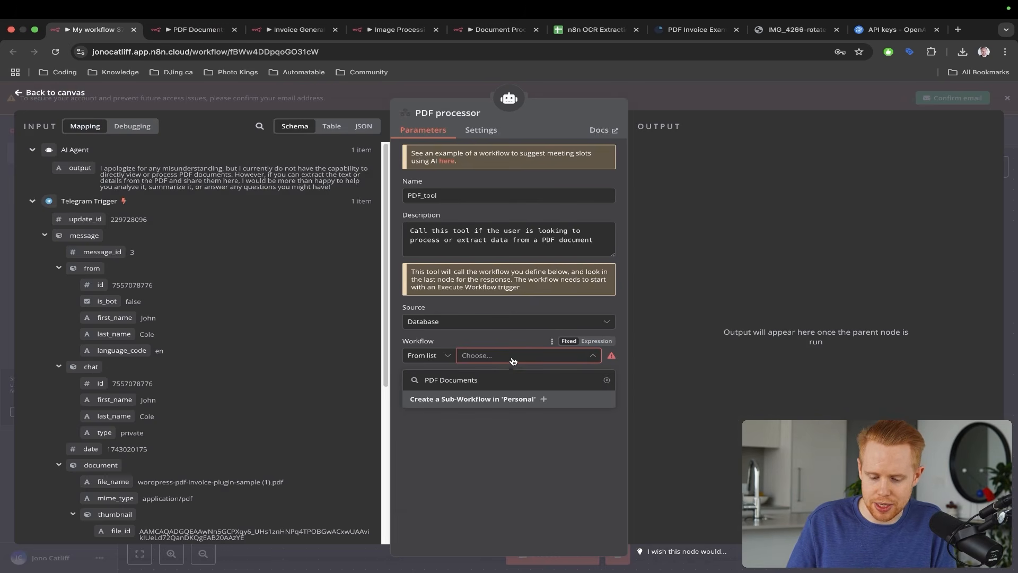
{"action": "key", "text": "Escape"}
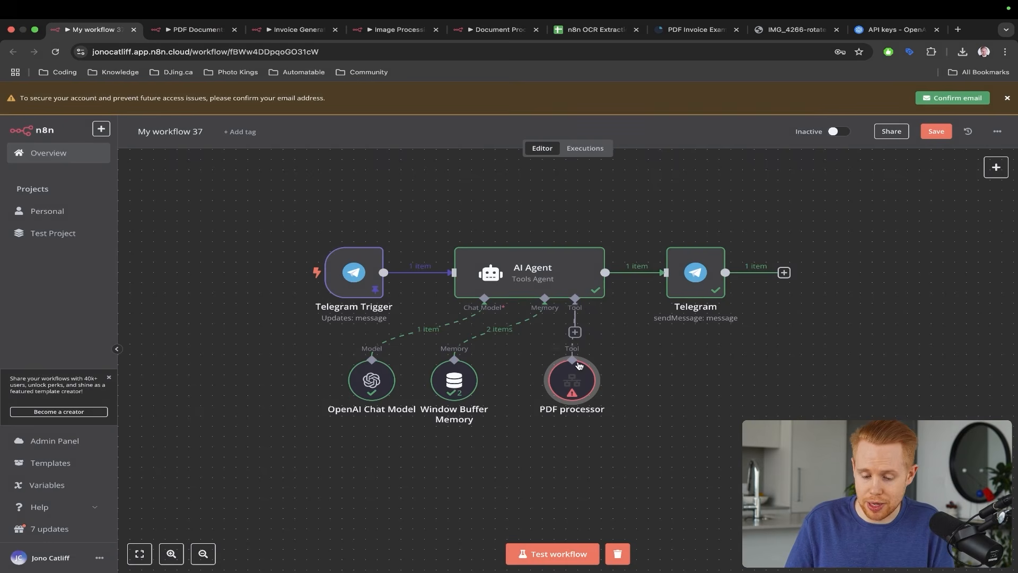
- Set the PDF processor tool to call the PDF Documents workflow
{"action": "double_click", "coordinate": [569, 380]}
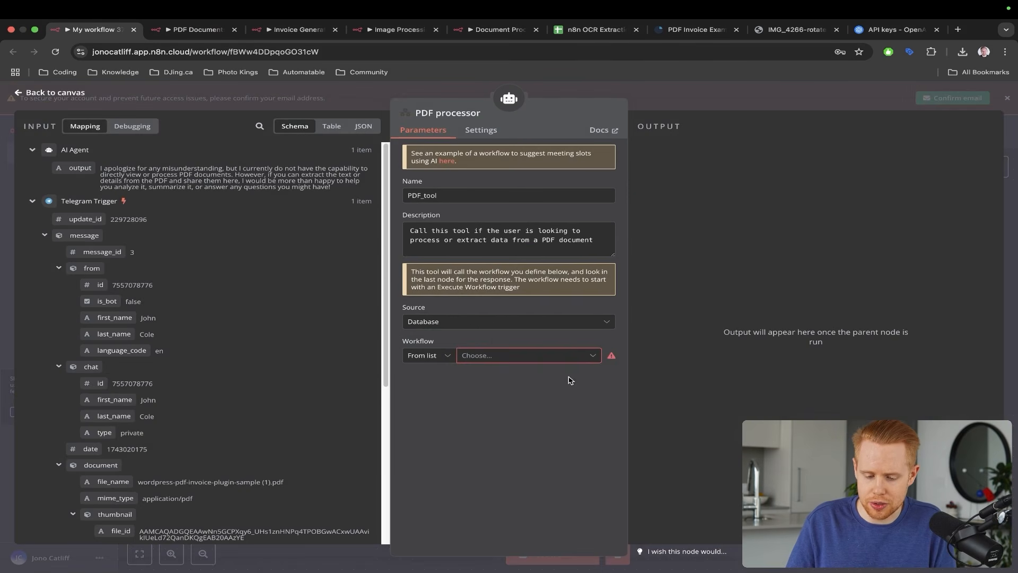
{"action": "left_click", "coordinate": [486, 361]}
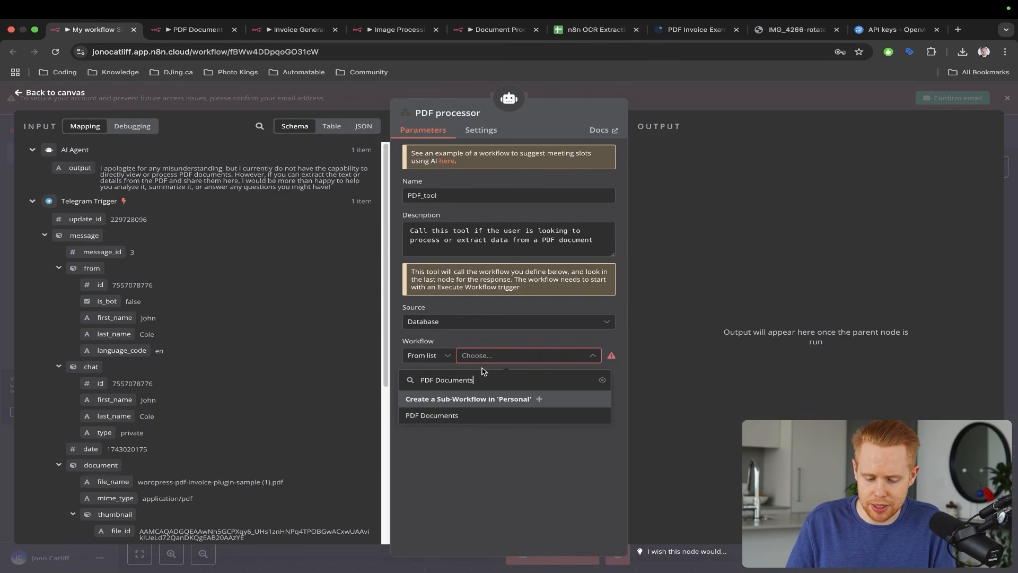
{"action": "left_click", "coordinate": [450, 414]}
{"action": "key", "text": "ctrl+a"}
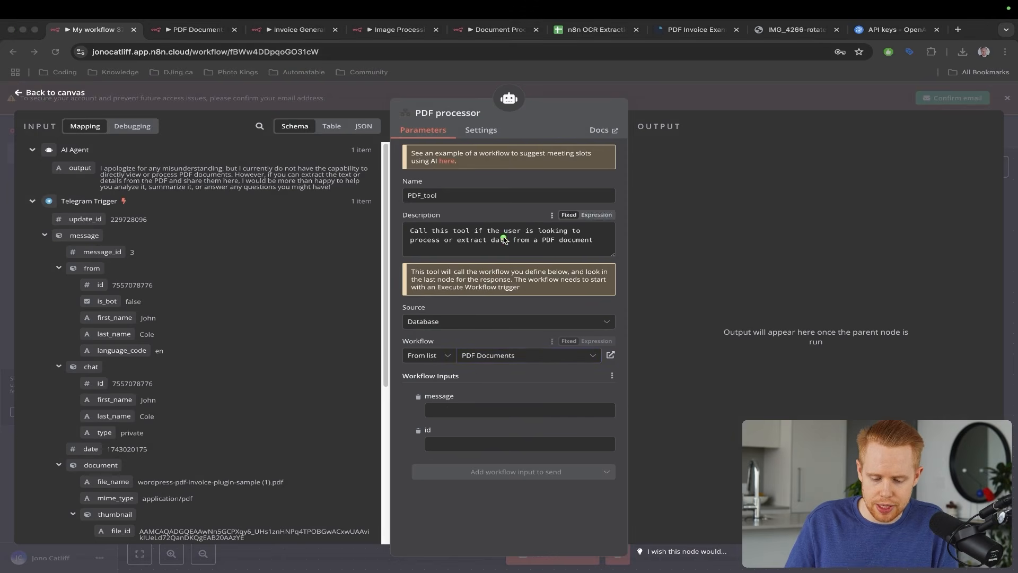
{"action": "mouse_move", "coordinate": [504, 238]}
{"action": "left_mouse_down"}
{"action": "mouse_move", "coordinate": [484, 382]}
{"action": "mouse_move", "coordinate": [461, 395]}
{"action": "left_mouse_up"}
{"action": "left_click_drag", "start_coordinate": [360, 311], "coordinate": [355, 420]}
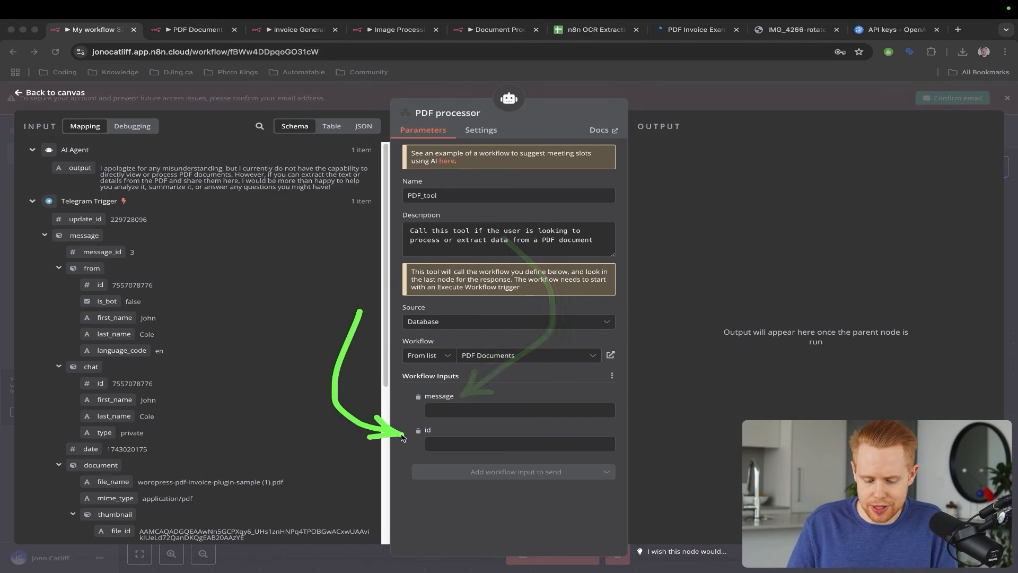
- Map the Telegram document's file_id to id and its caption to message
{"action": "scroll", "coordinate": [193, 367], "scroll_direction": "down", "scroll_amount": 2}
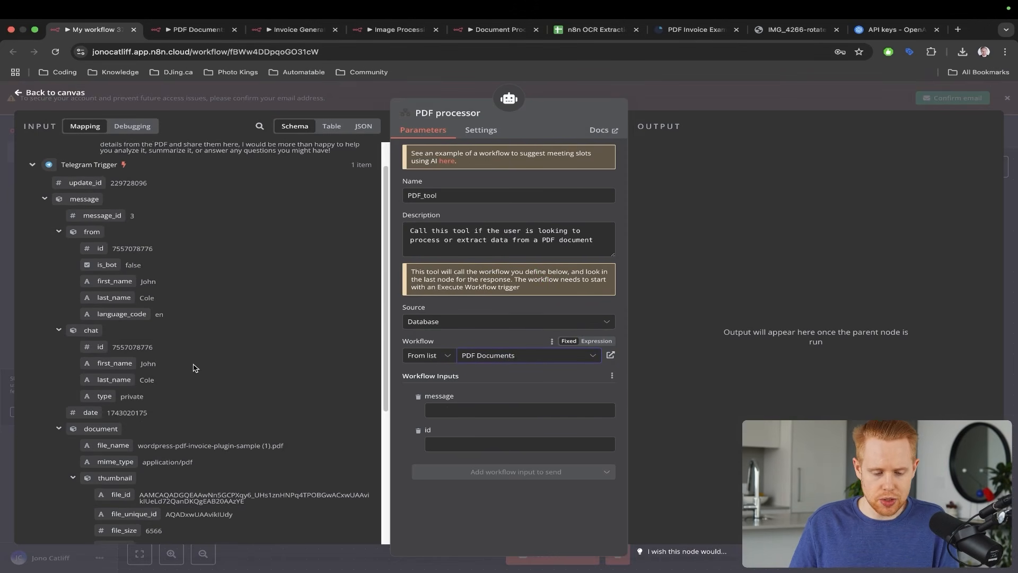
{"action": "scroll", "coordinate": [194, 367], "scroll_direction": "down", "scroll_amount": 5}
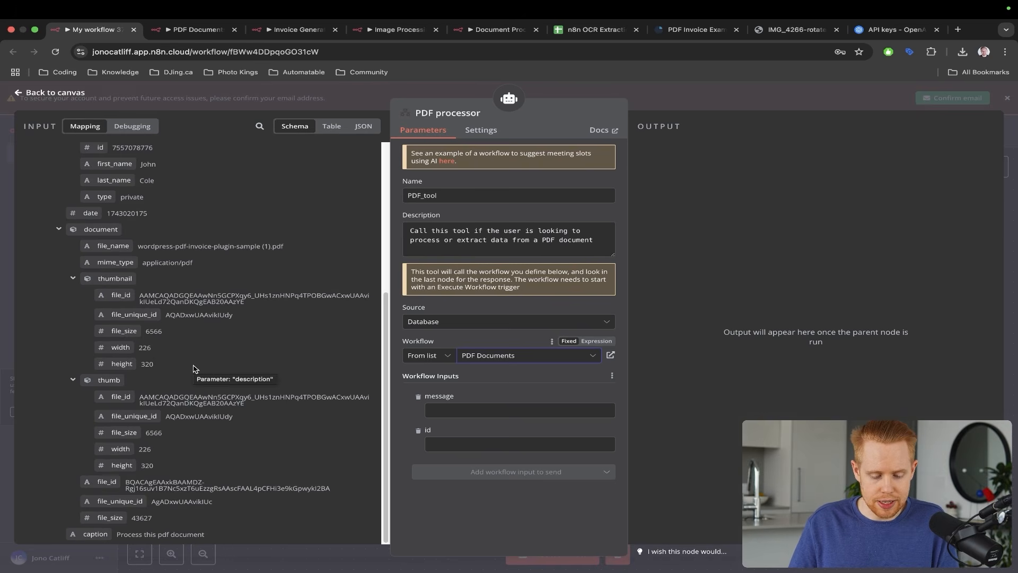
{"action": "mouse_move", "coordinate": [233, 336]}
{"action": "left_mouse_down"}
{"action": "mouse_move", "coordinate": [112, 467]}
{"action": "mouse_move", "coordinate": [436, 441]}
{"action": "left_mouse_up"}
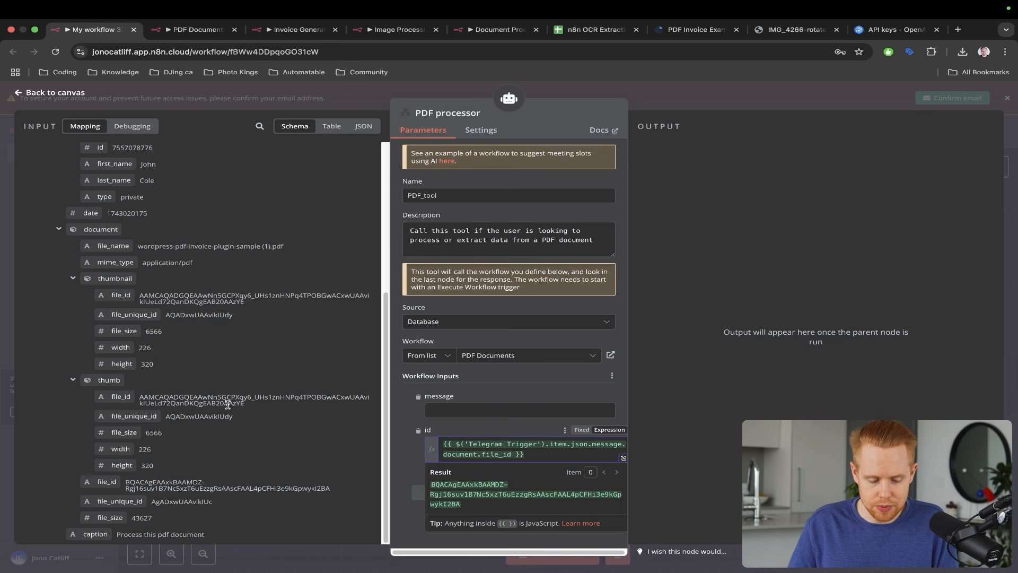
{"action": "left_click_drag", "start_coordinate": [85, 534], "coordinate": [439, 414]}
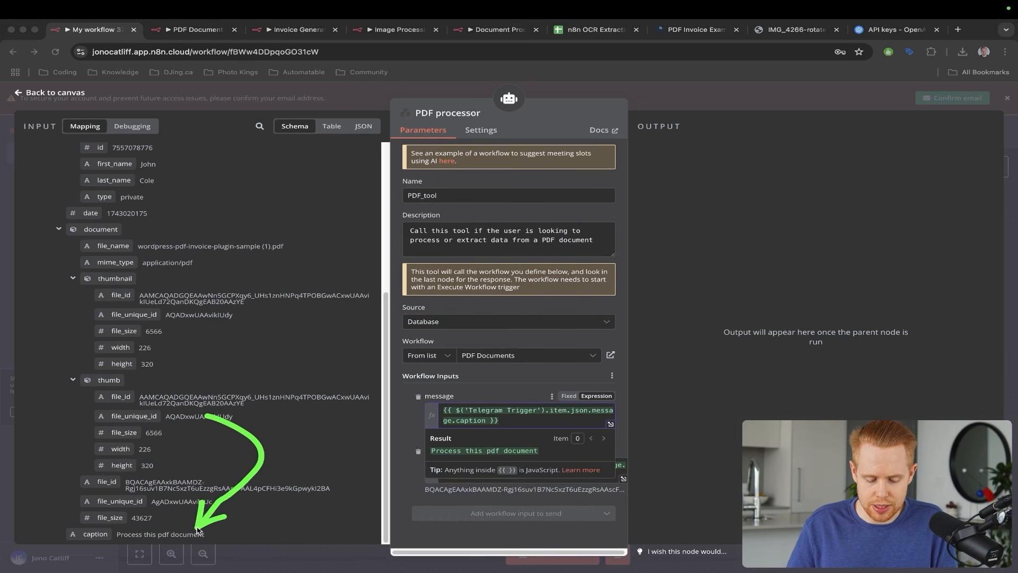
{"action": "key", "text": "Escape"}
- Close the PDF processor settings, check the bot's 'cannot process PDF' reply in Telegram, then return
{"action": "left_click", "coordinate": [1014, 227]}
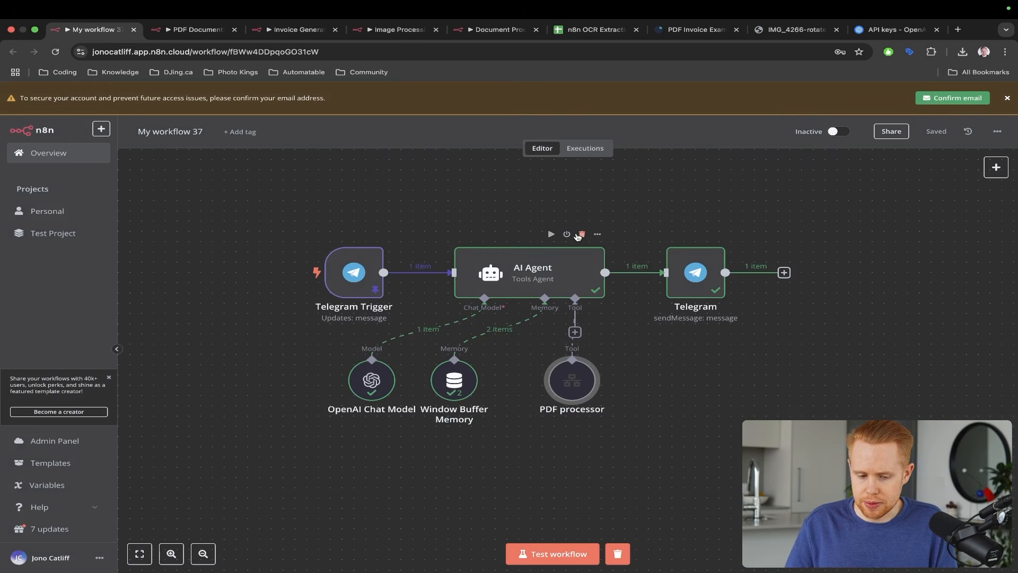
{"action": "left_click_drag", "start_coordinate": [464, 149], "coordinate": [347, 258]}
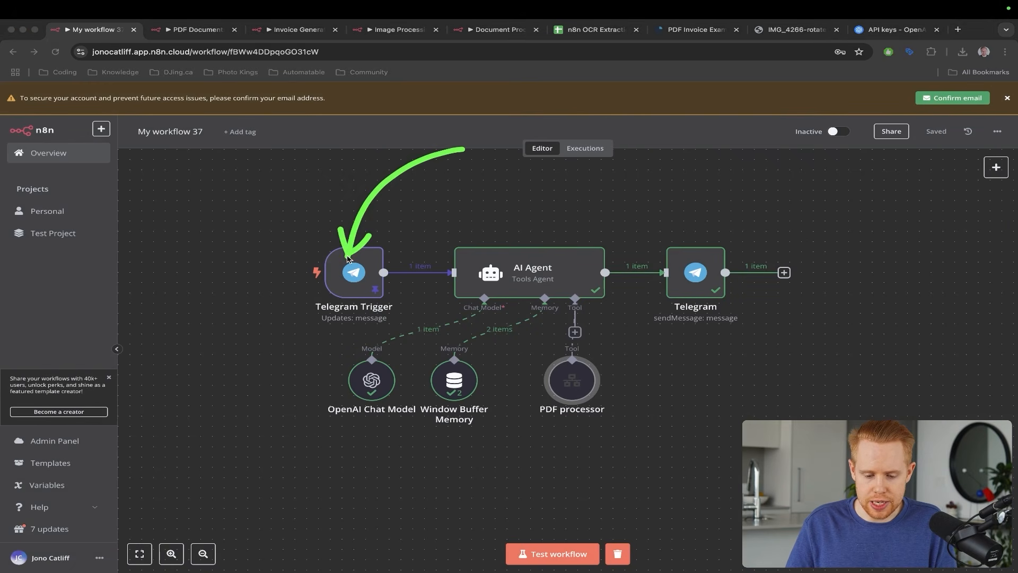
{"action": "key", "text": "Escape"}
{"action": "key", "text": "ctrl+Left"}
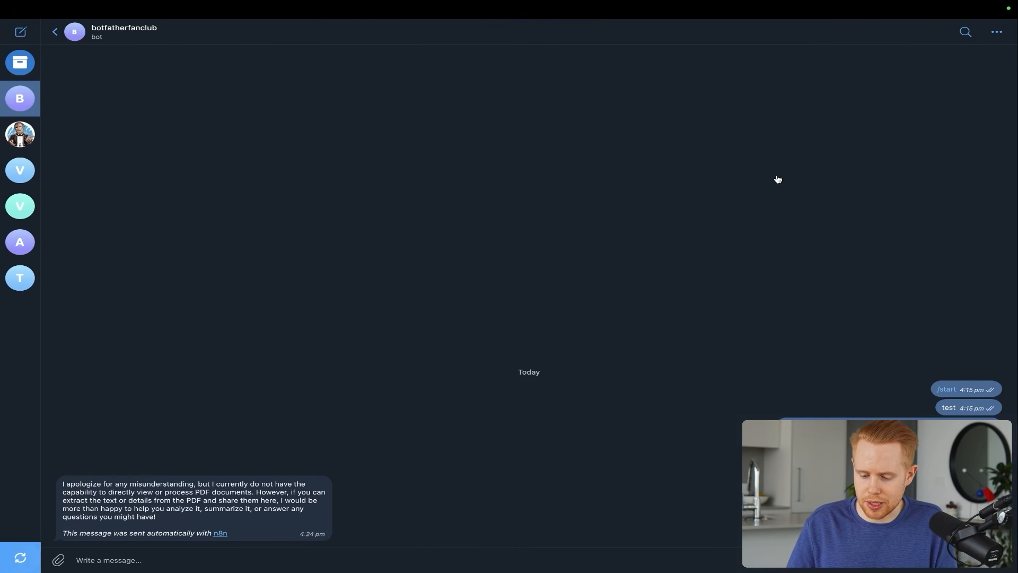
{"action": "mouse_move", "coordinate": [765, 191]}
{"action": "left_mouse_down"}
{"action": "mouse_move", "coordinate": [747, 304]}
{"action": "mouse_move", "coordinate": [805, 418]}
{"action": "left_mouse_up"}
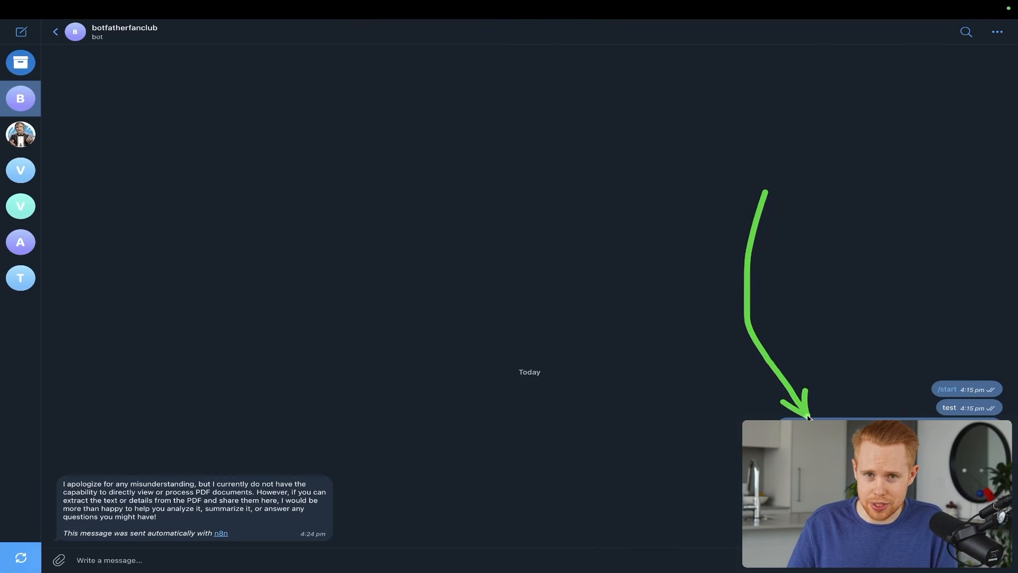
{"action": "mouse_move", "coordinate": [695, 374]}
{"action": "left_mouse_down"}
{"action": "mouse_move", "coordinate": [696, 395]}
{"action": "mouse_move", "coordinate": [742, 464]}
{"action": "left_mouse_up"}
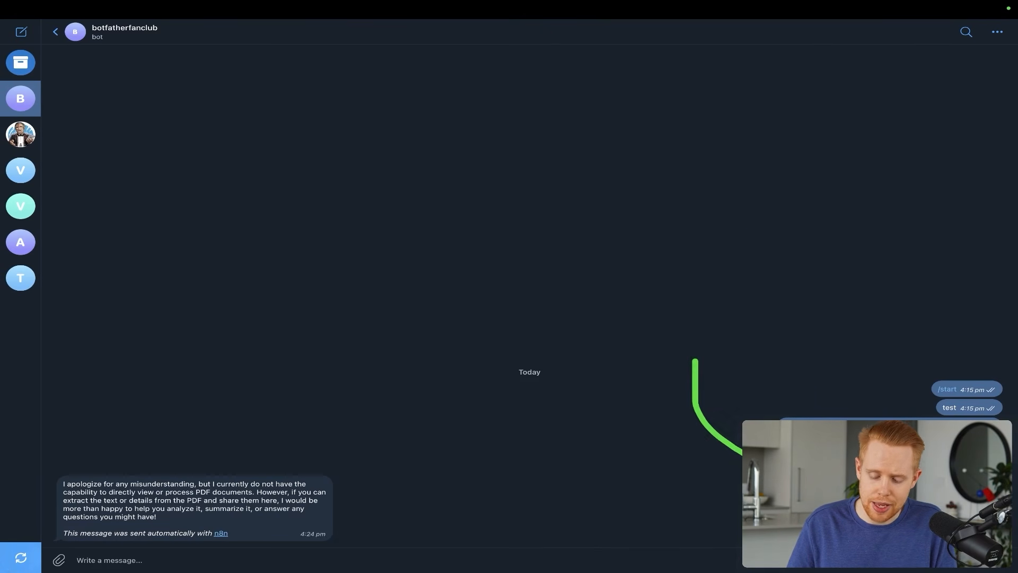
{"action": "key", "text": "ctrl+Right"}
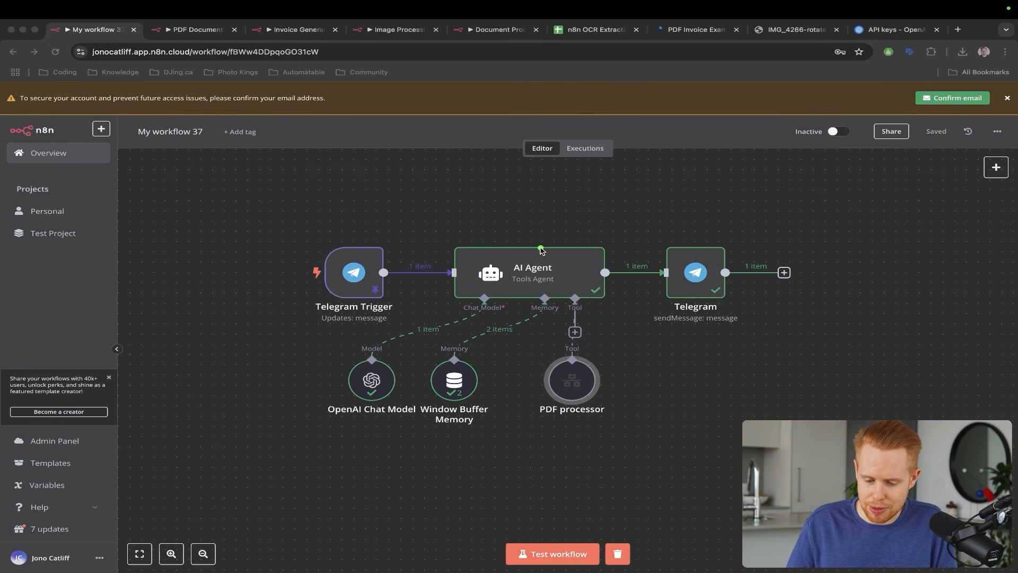
- Open the PDF Documents trigger's settings to review its JSON example inputs
{"action": "mouse_move", "coordinate": [542, 247]}
{"action": "left_mouse_down"}
{"action": "mouse_move", "coordinate": [612, 339]}
{"action": "mouse_move", "coordinate": [581, 365]}
{"action": "mouse_move", "coordinate": [585, 376]}
{"action": "left_mouse_up"}
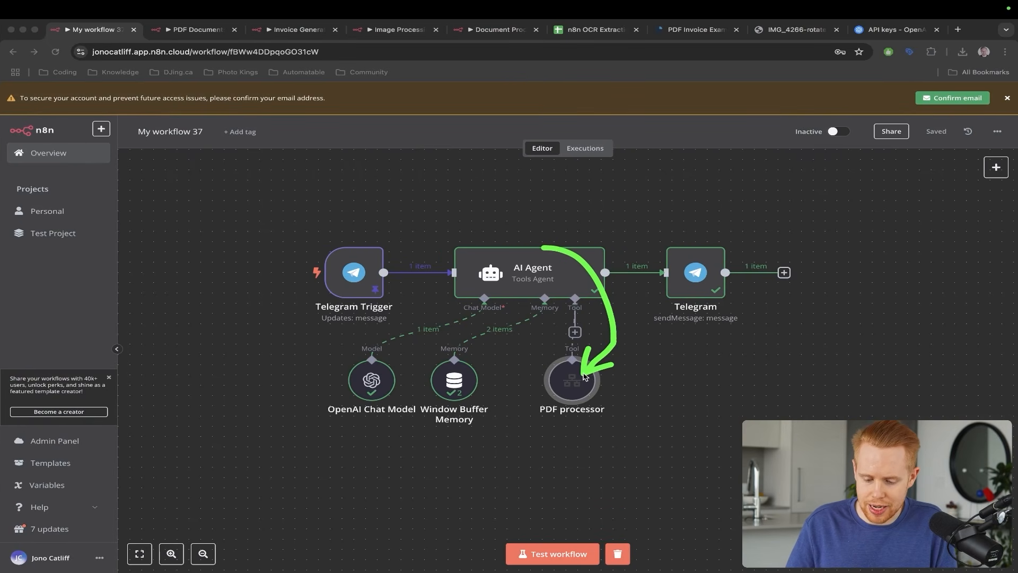
{"action": "key", "text": "ctrl+Tab"}
{"action": "double_click", "coordinate": [539, 379]}
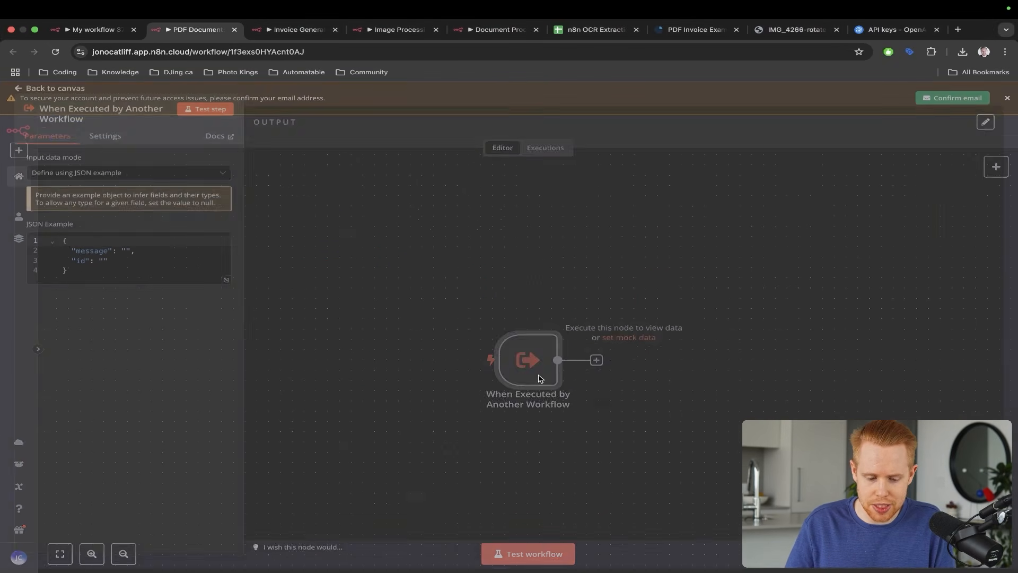
{"action": "mouse_move", "coordinate": [352, 223]}
{"action": "left_mouse_down"}
{"action": "mouse_move", "coordinate": [170, 228]}
{"action": "mouse_move", "coordinate": [143, 255]}
{"action": "left_mouse_up"}
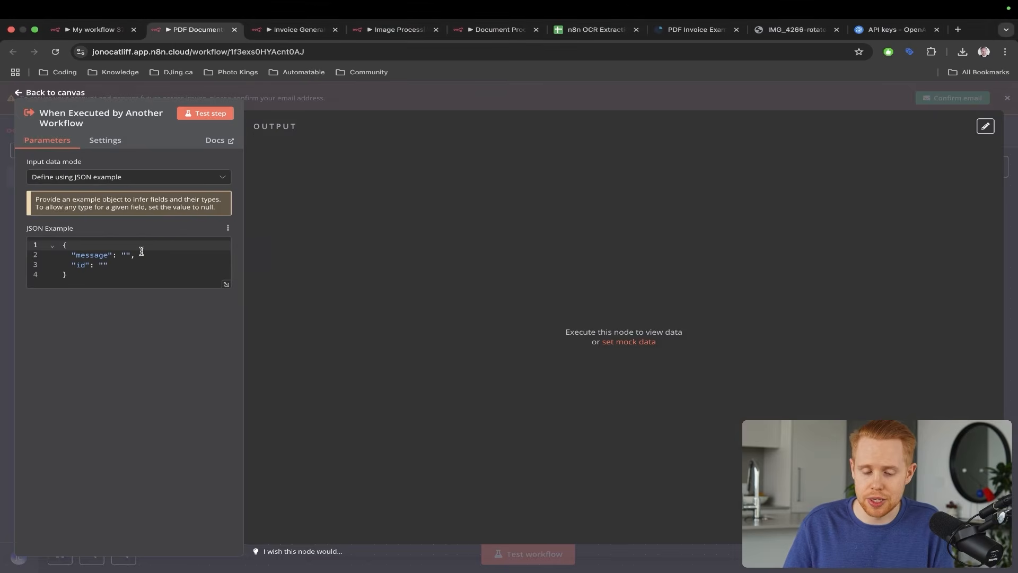
{"action": "key", "text": "Escape"}
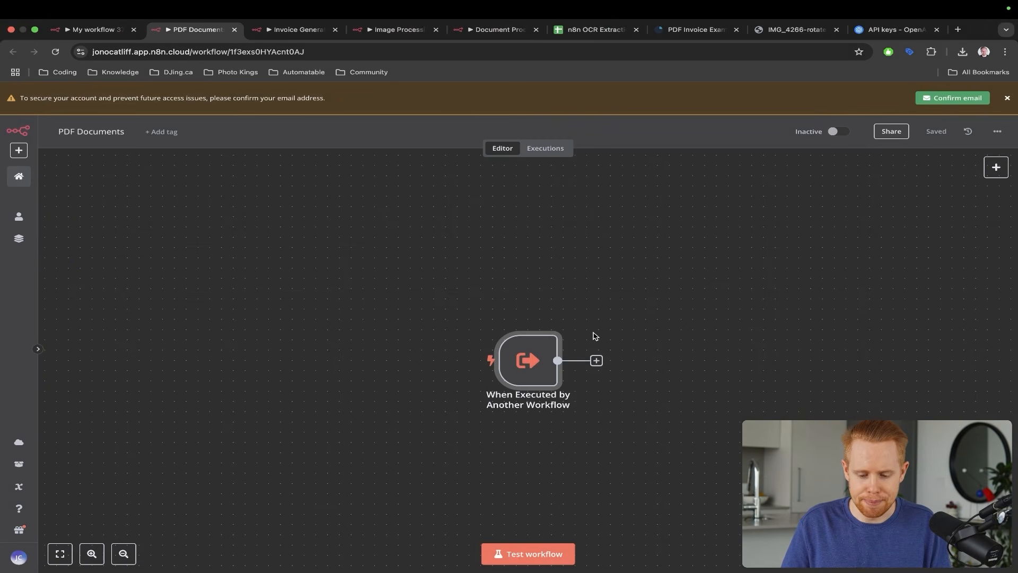
{"action": "scroll", "coordinate": [595, 336], "scroll_direction": "right", "scroll_amount": 3}
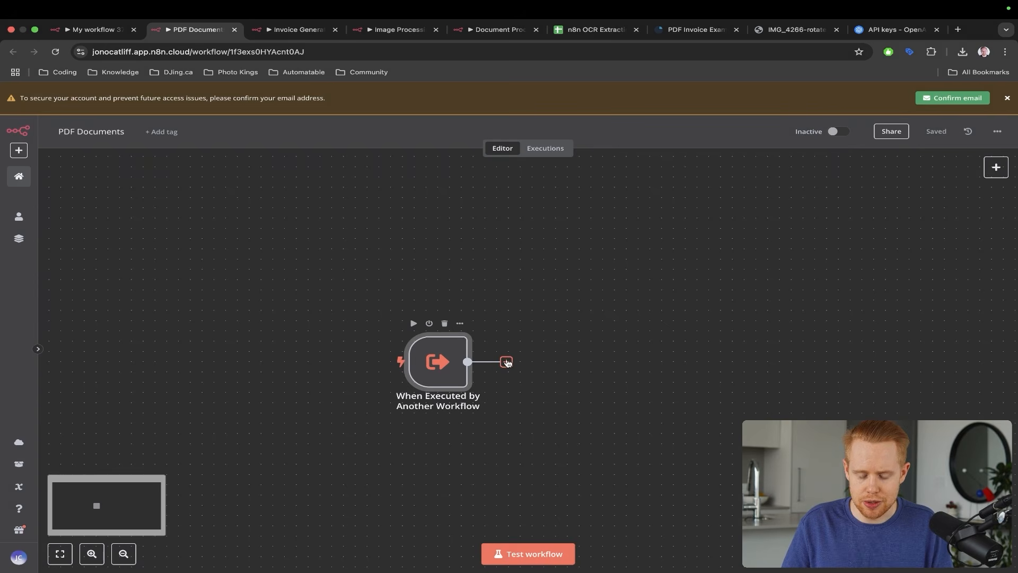
{"action": "double_click", "coordinate": [447, 362]}
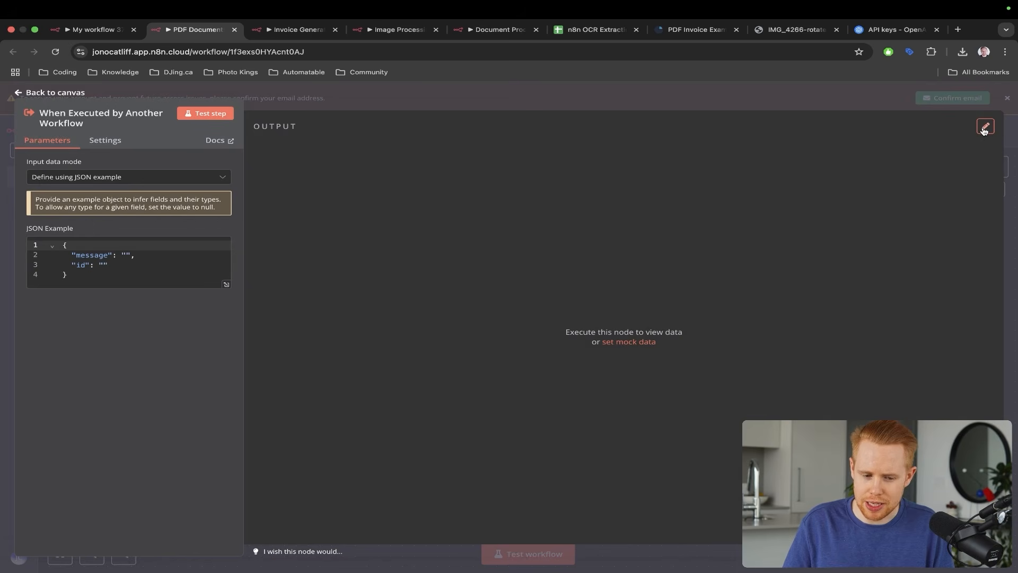
- Glance at My workflow 37, then come back to the PDF Documents trigger
{"action": "key", "text": "ctrl+shift+Tab"}
{"action": "key", "text": "super+Tab"}
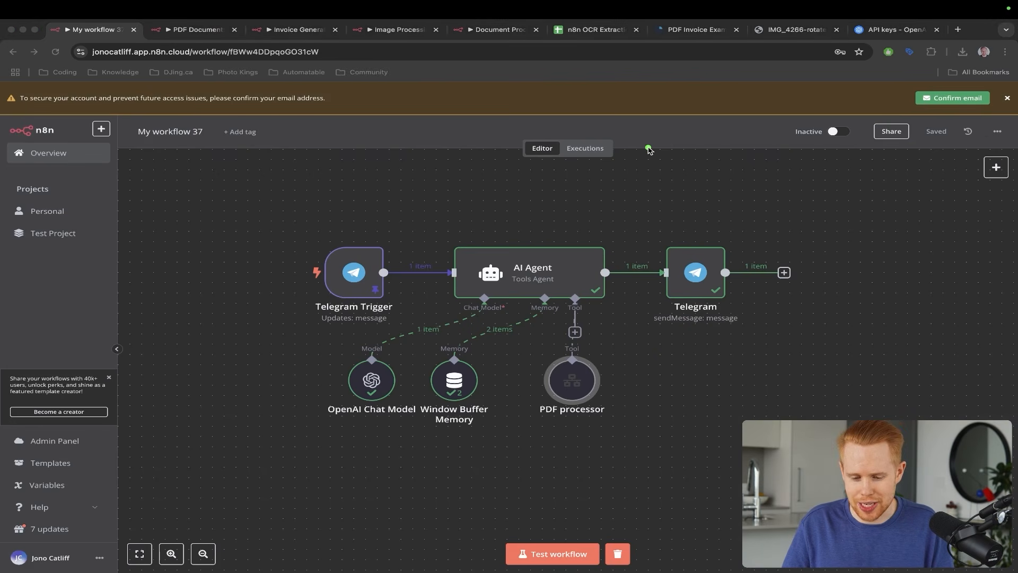
{"action": "mouse_move", "coordinate": [649, 150]}
{"action": "left_mouse_down"}
{"action": "mouse_move", "coordinate": [431, 182]}
{"action": "mouse_move", "coordinate": [346, 259]}
{"action": "mouse_move", "coordinate": [434, 240]}
{"action": "mouse_move", "coordinate": [555, 348]}
{"action": "left_mouse_up"}
{"action": "key", "text": "Escape"}
{"action": "key", "text": "ctrl+Tab"}
{"action": "key", "text": "ctrl+a"}
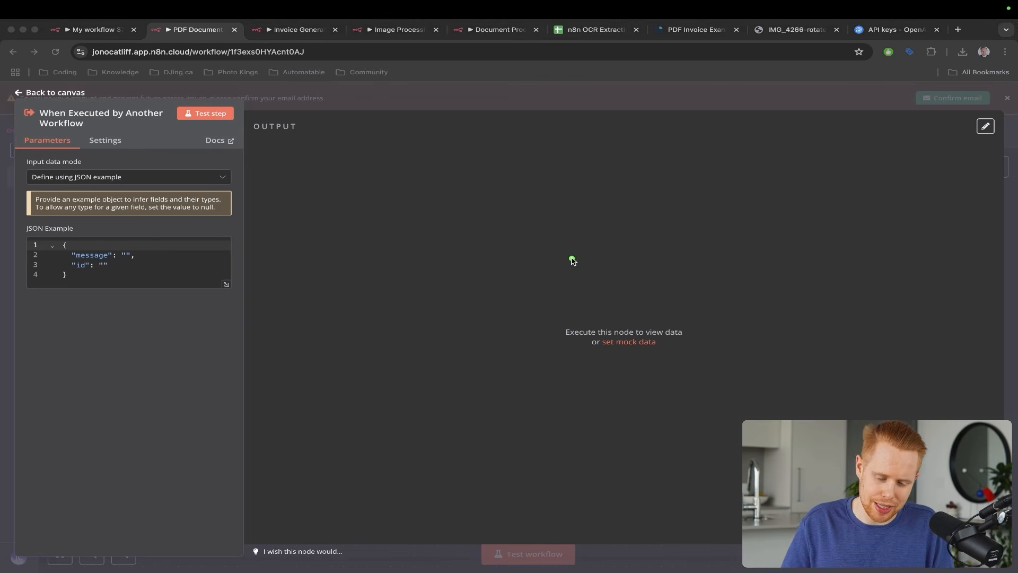
{"action": "left_click_drag", "start_coordinate": [573, 260], "coordinate": [265, 320]}
{"action": "key", "text": "Escape"}
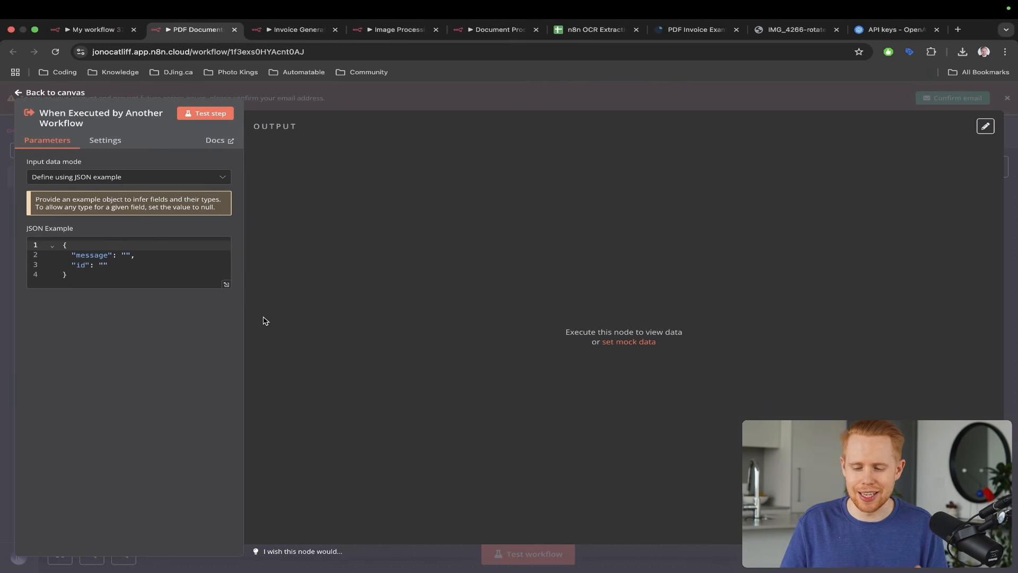
- Replace the trigger's sample mock output with the copied JSON example object
{"action": "left_click", "coordinate": [74, 262]}
{"action": "key", "text": "ctrl+a"}
{"action": "key", "text": "super+c"}
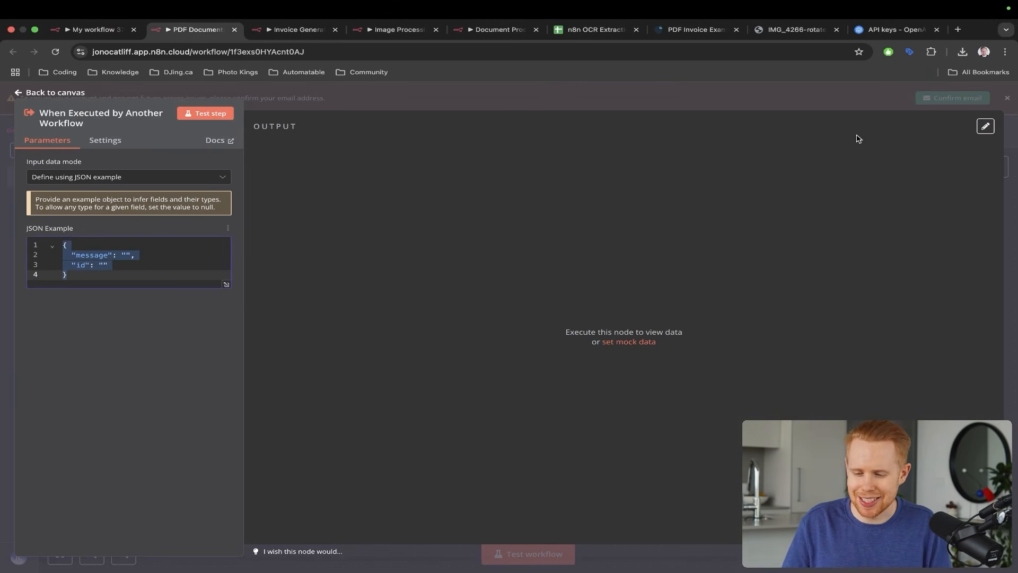
{"action": "left_click", "coordinate": [985, 127]}
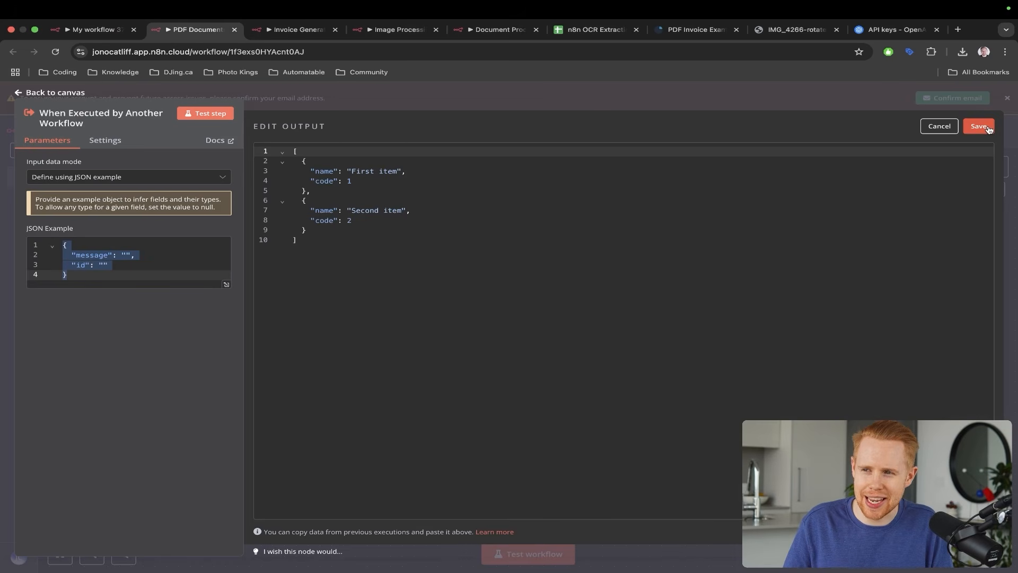
{"action": "left_click", "coordinate": [555, 244]}
{"action": "key", "text": "super+a"}
{"action": "key", "text": "super+v"}
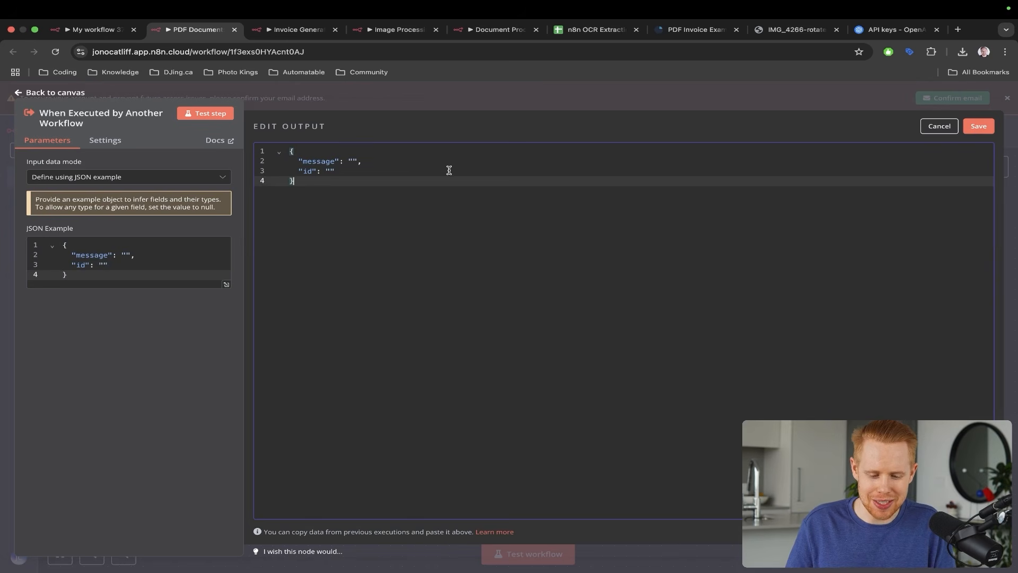
- Copy the document's file_id from PDF processor's input and paste it as the id value
{"action": "key", "text": "ctrl+shift+Tab"}
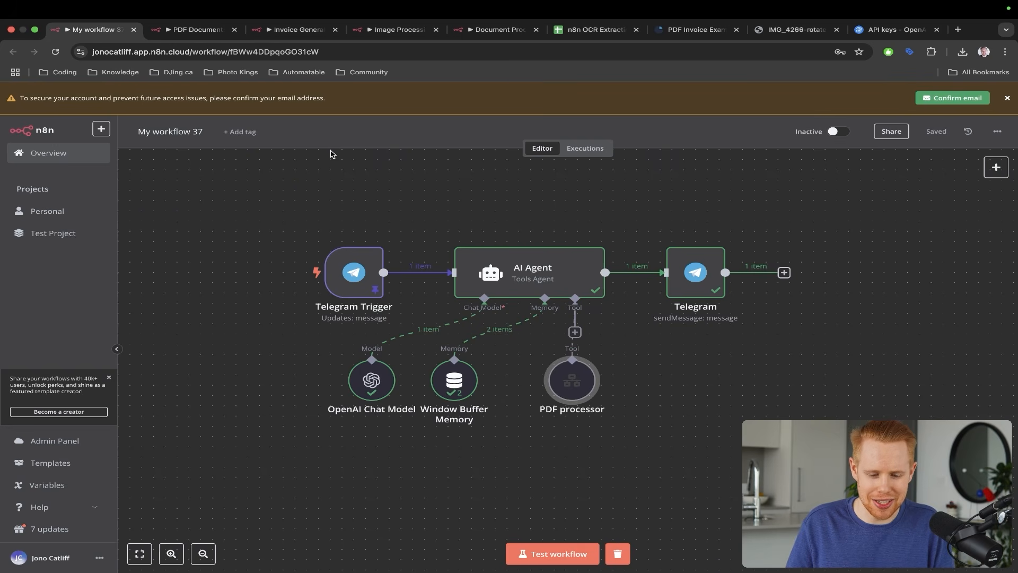
{"action": "double_click", "coordinate": [572, 394]}
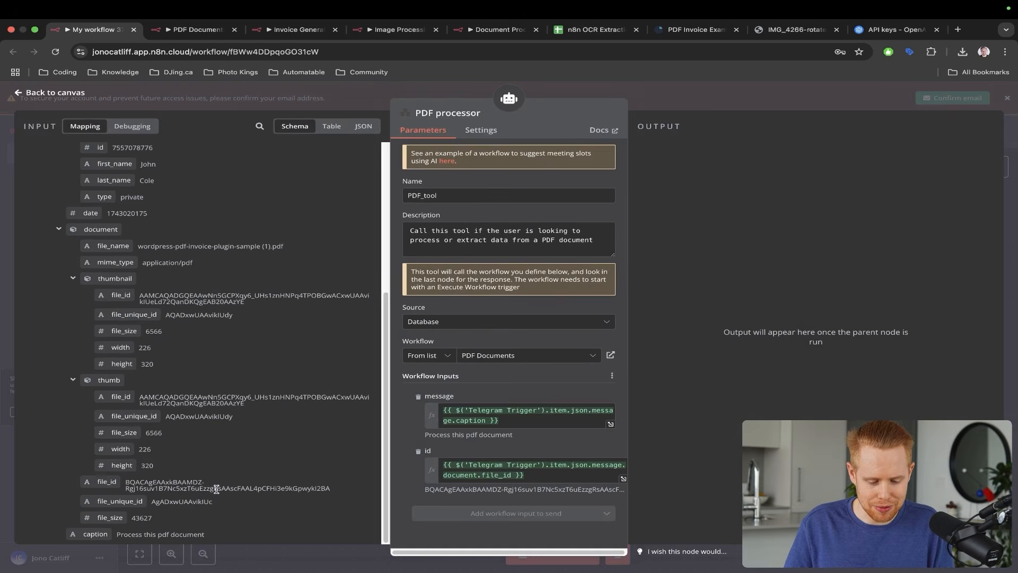
{"action": "triple_click", "coordinate": [216, 488]}
{"action": "key", "text": "super+c"}
{"action": "key", "text": "ctrl+Tab"}
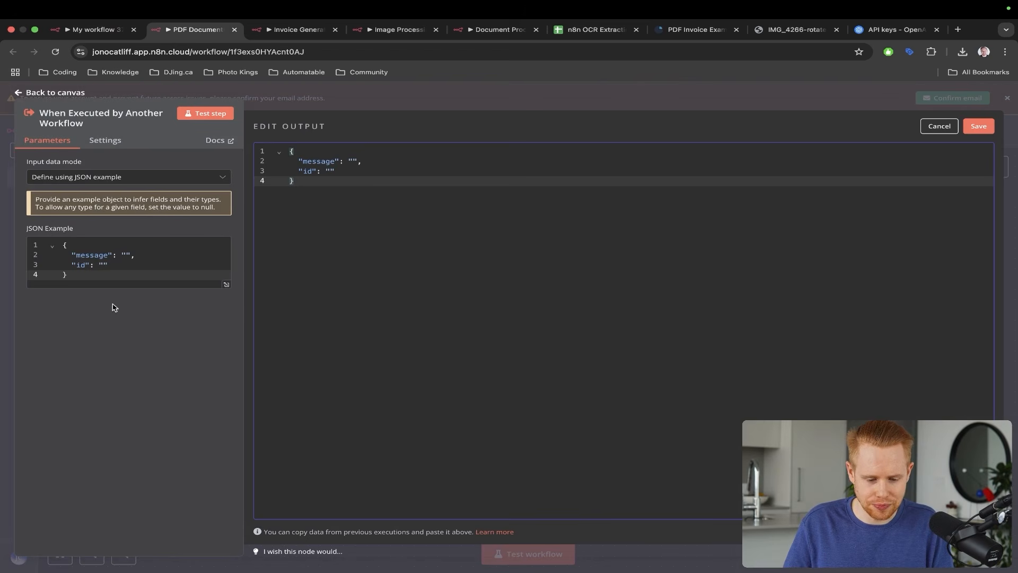
{"action": "left_click", "coordinate": [329, 171]}
{"action": "key", "text": "super+v"}
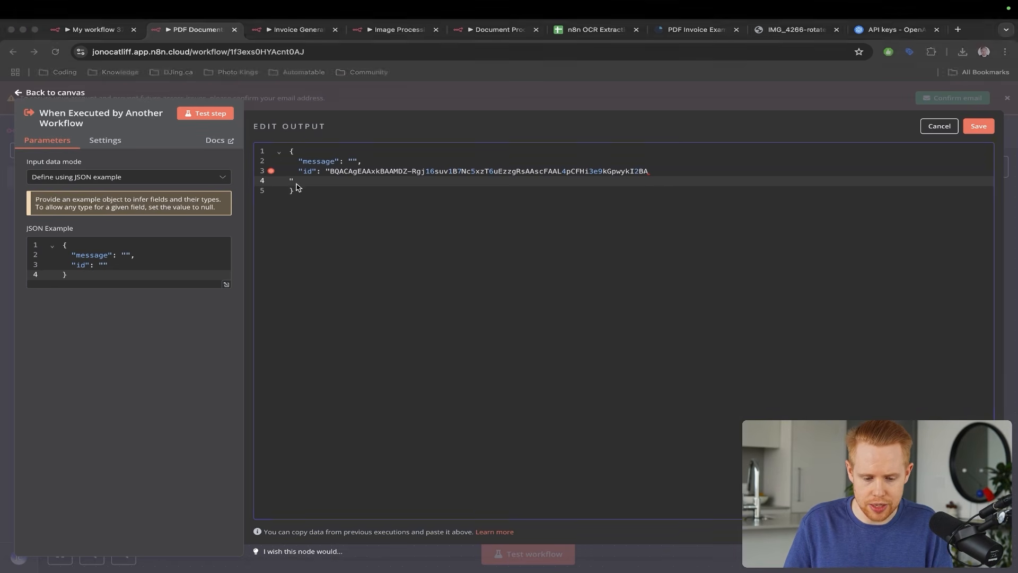
{"action": "key", "text": "BackSpace"}
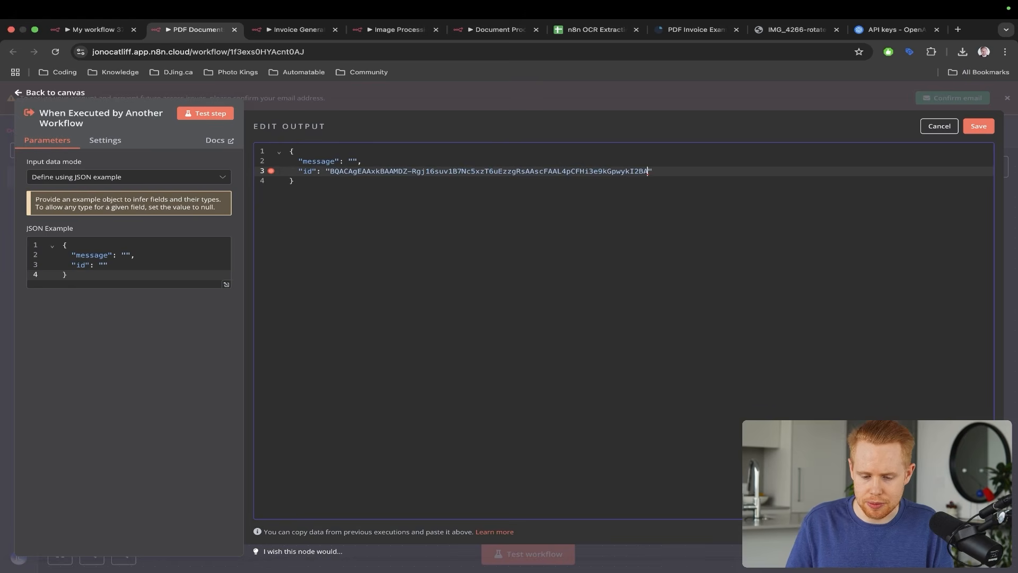
- Paste the caption 'Process this pdf document' as the message value and save the pinned output
{"action": "key", "text": "ctrl+shift+Tab"}
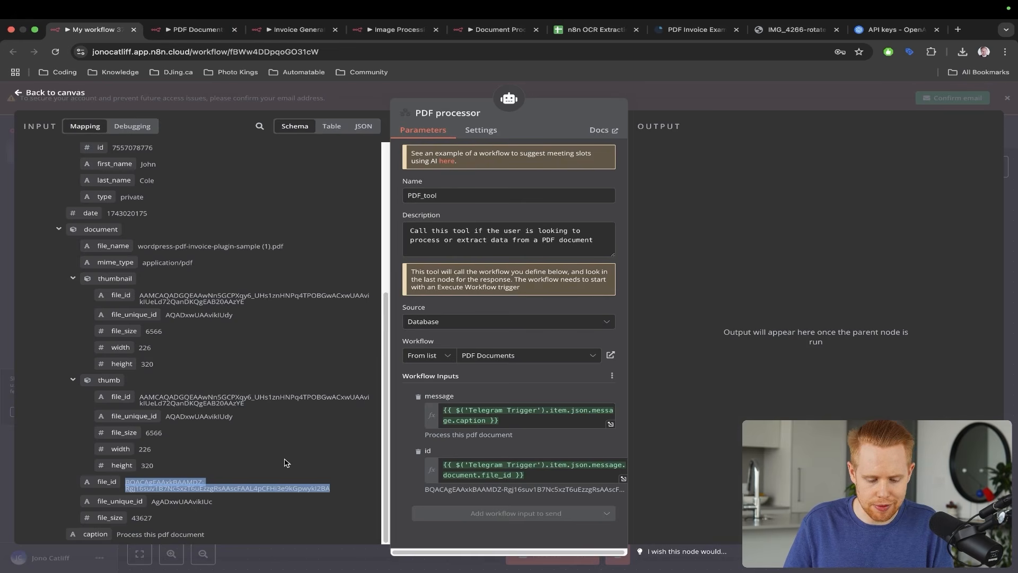
{"action": "left_click", "coordinate": [181, 531]}
{"action": "triple_click", "coordinate": [182, 535]}
{"action": "key", "text": "ctrl+c"}
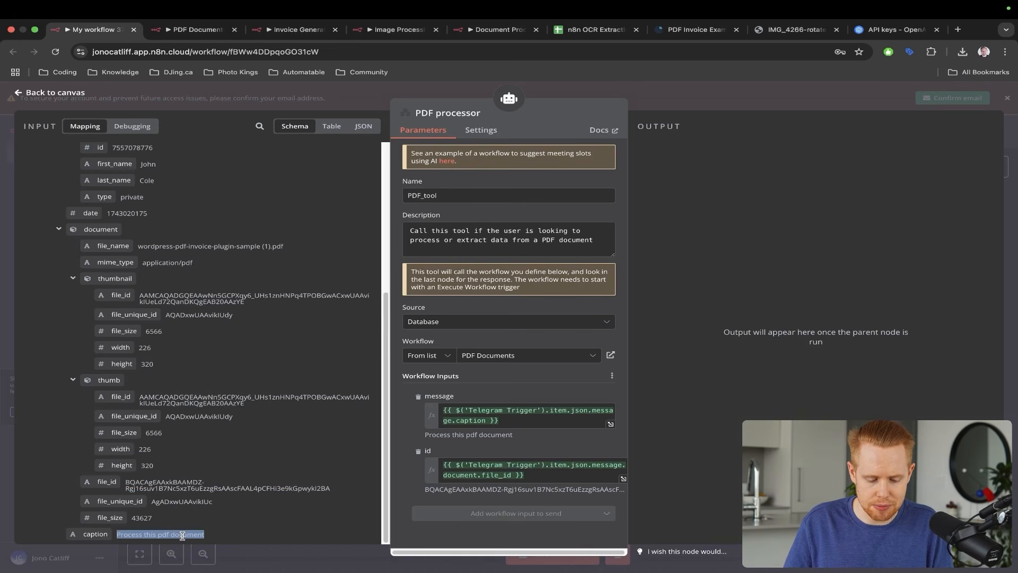
{"action": "key", "text": "ctrl+Tab"}
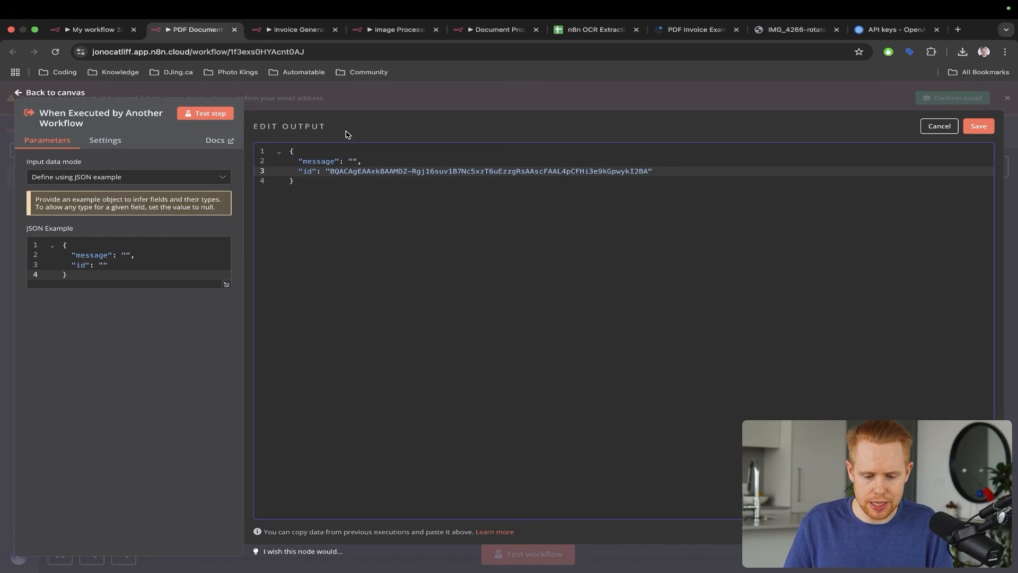
{"action": "left_click", "coordinate": [354, 162]}
{"action": "key", "text": "ctrl+v"}
{"action": "key", "text": "BackSpace"}
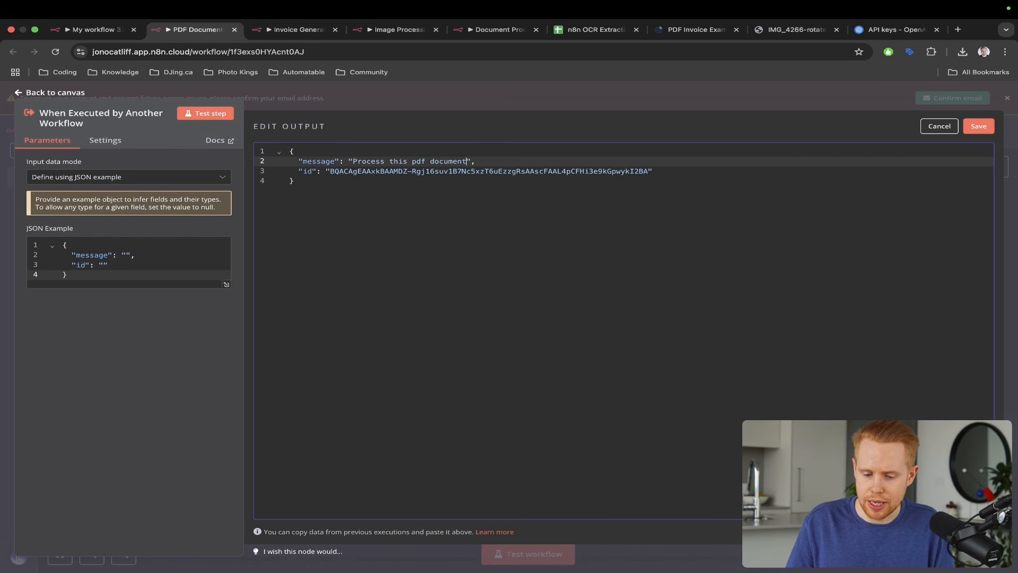
{"action": "left_click", "coordinate": [972, 127]}
- Run a test of the sub-workflow and check the trigger's pinned data
{"action": "key", "text": "Escape"}
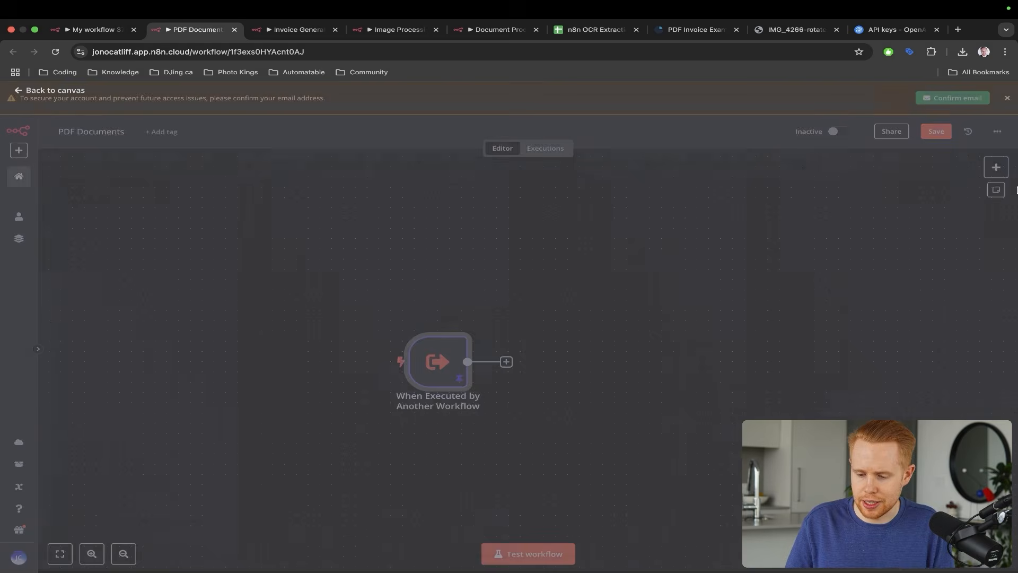
{"action": "left_click_drag", "start_coordinate": [513, 142], "coordinate": [428, 336]}
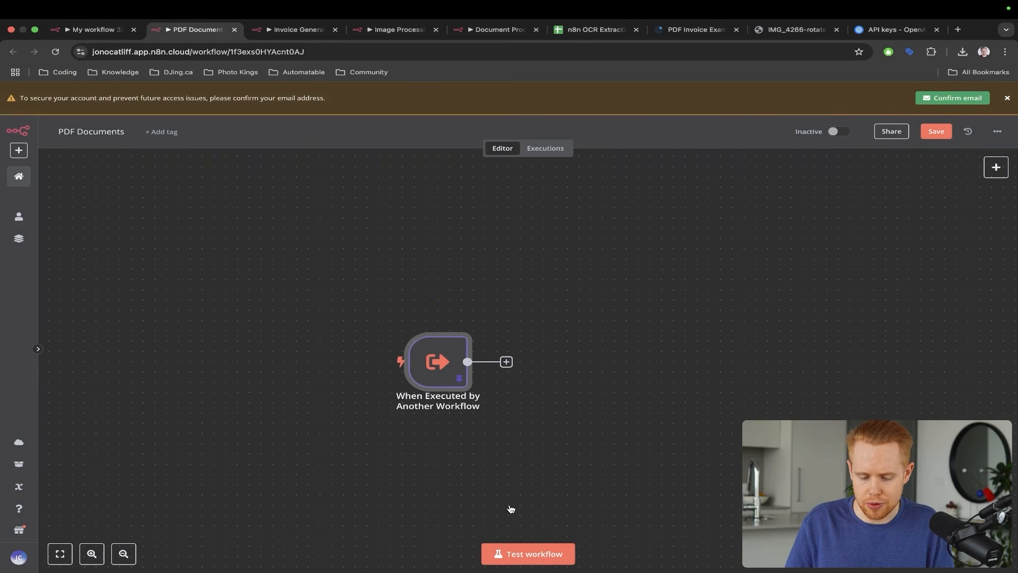
{"action": "left_click", "coordinate": [525, 554]}
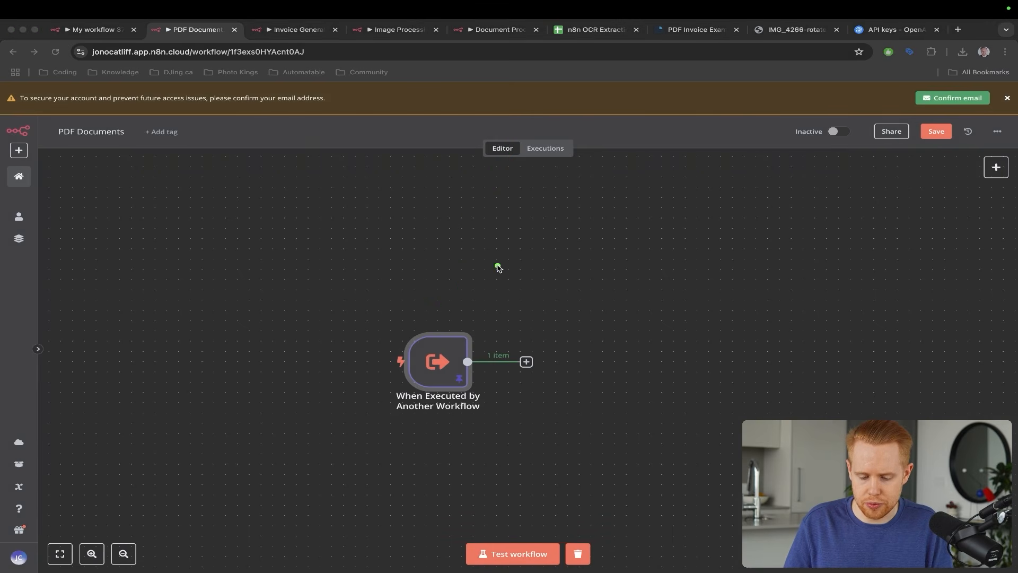
{"action": "double_click", "coordinate": [446, 354]}
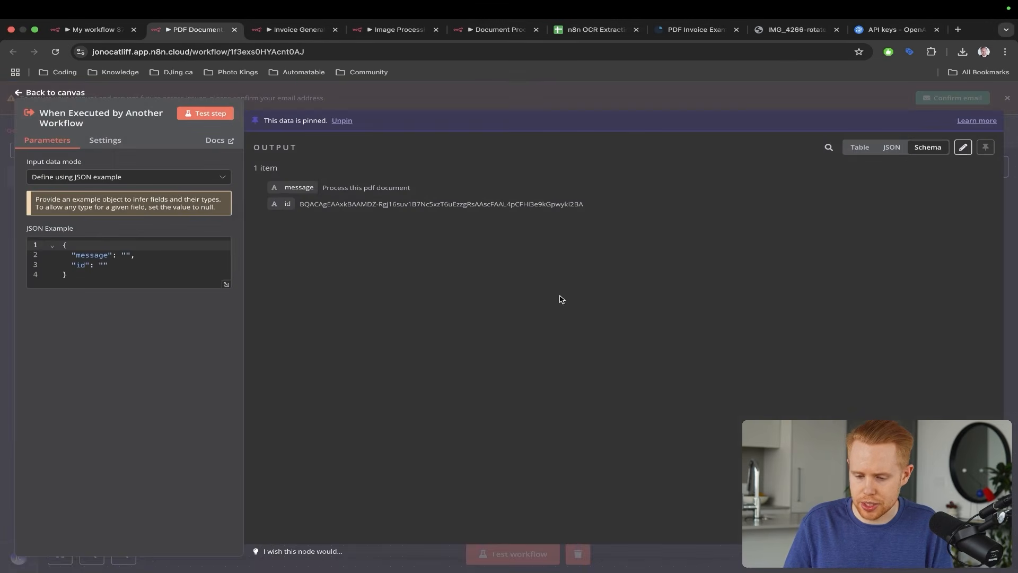
{"action": "key", "text": "Escape"}
- Add a Telegram 'Get a file' node after the trigger with File ID mapped to {{ $json.id }}
{"action": "left_click", "coordinate": [526, 361]}
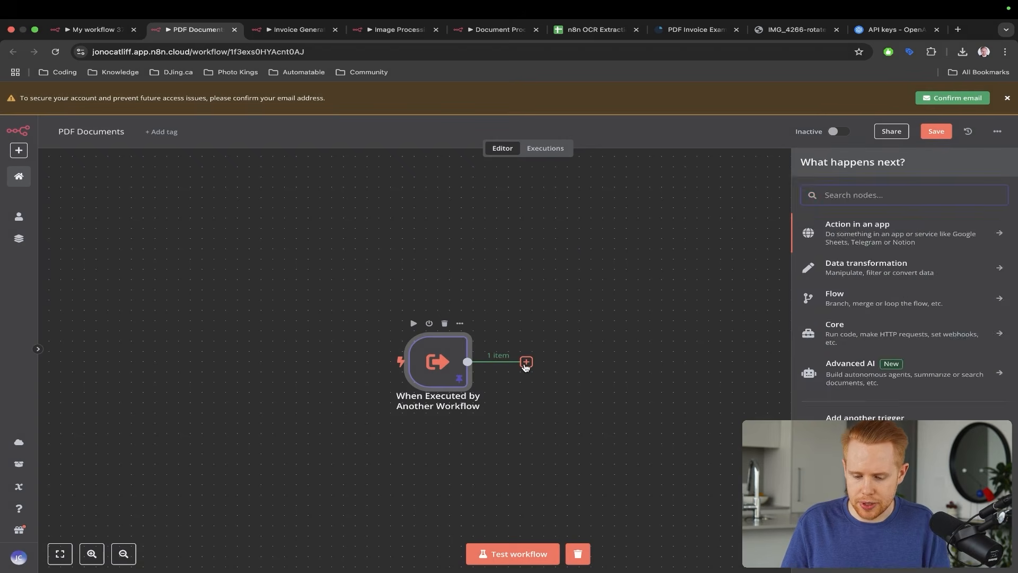
{"action": "type", "text": "telegram"}
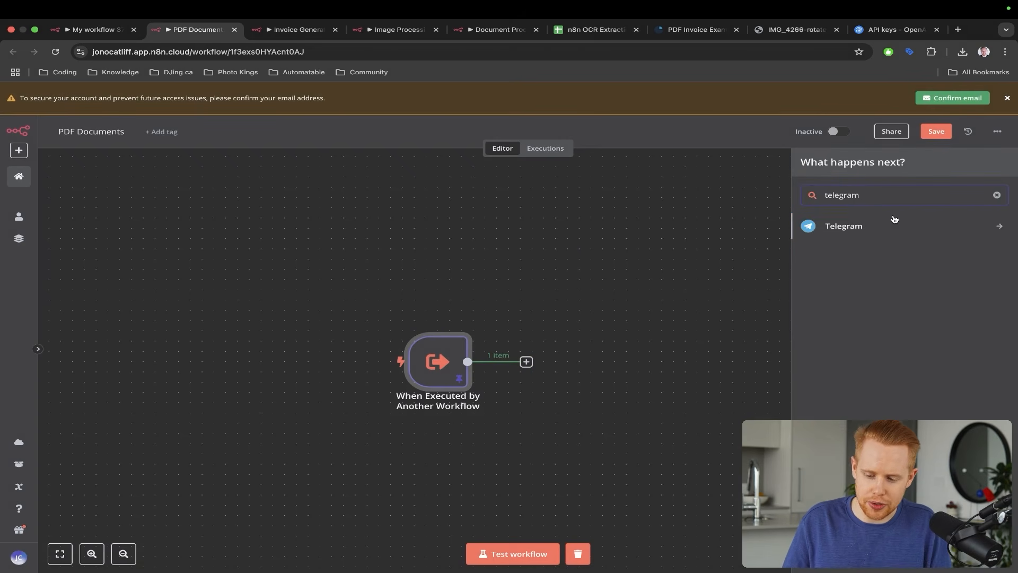
{"action": "left_click", "coordinate": [879, 232]}
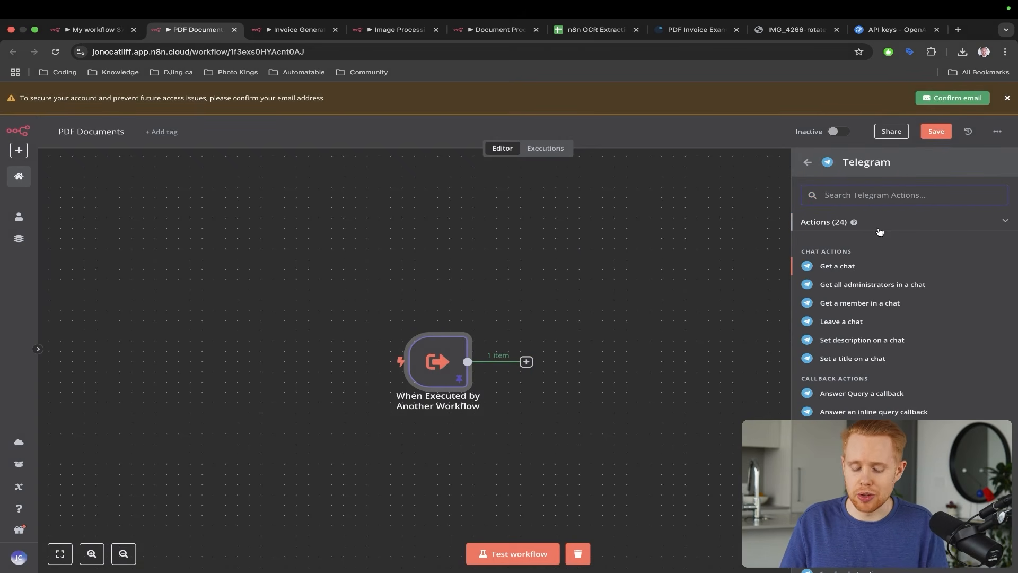
{"action": "type", "text": "downloa"}
{"action": "key", "text": "super+a"}
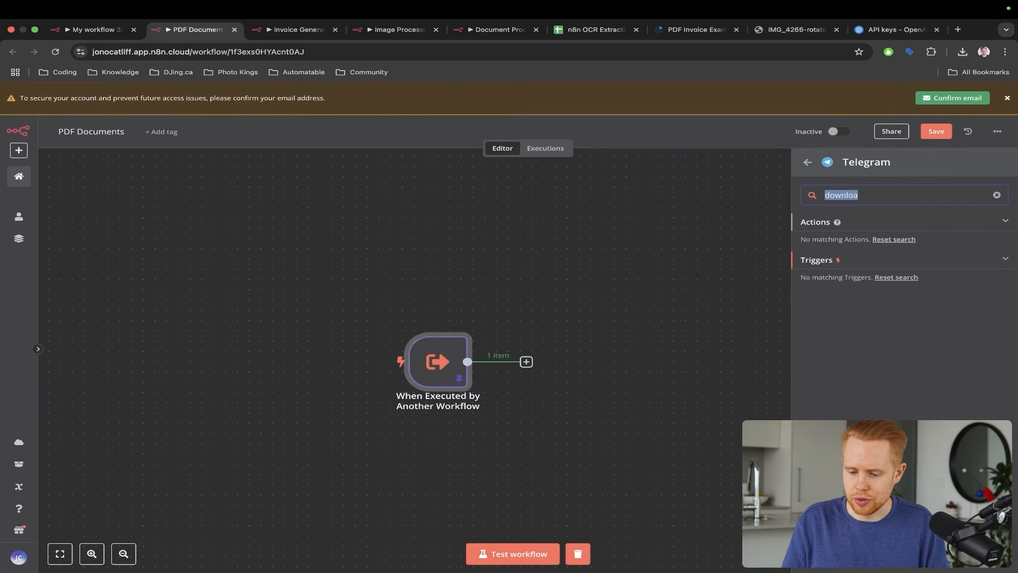
{"action": "type", "text": "file"}
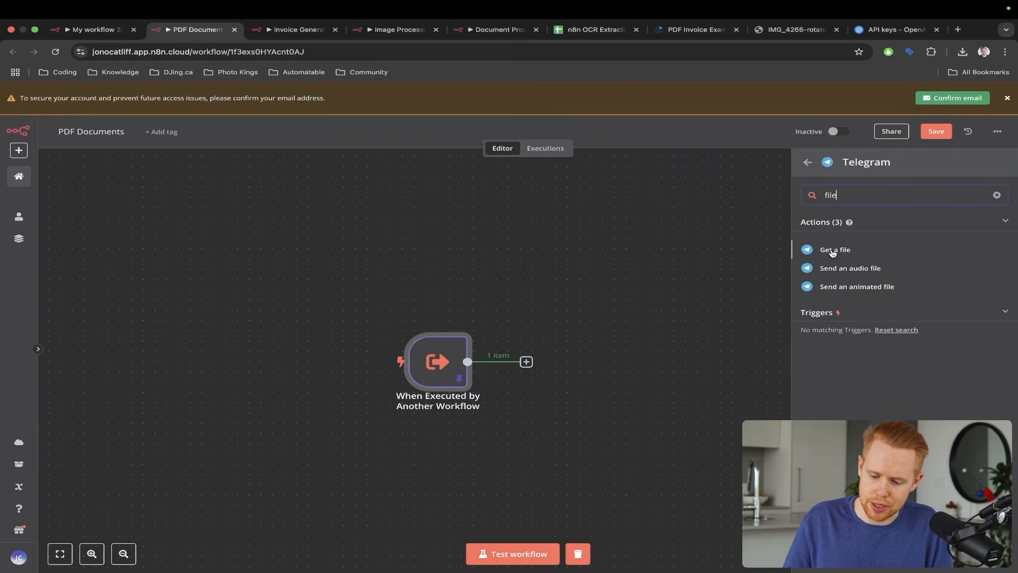
{"action": "left_click", "coordinate": [831, 252]}
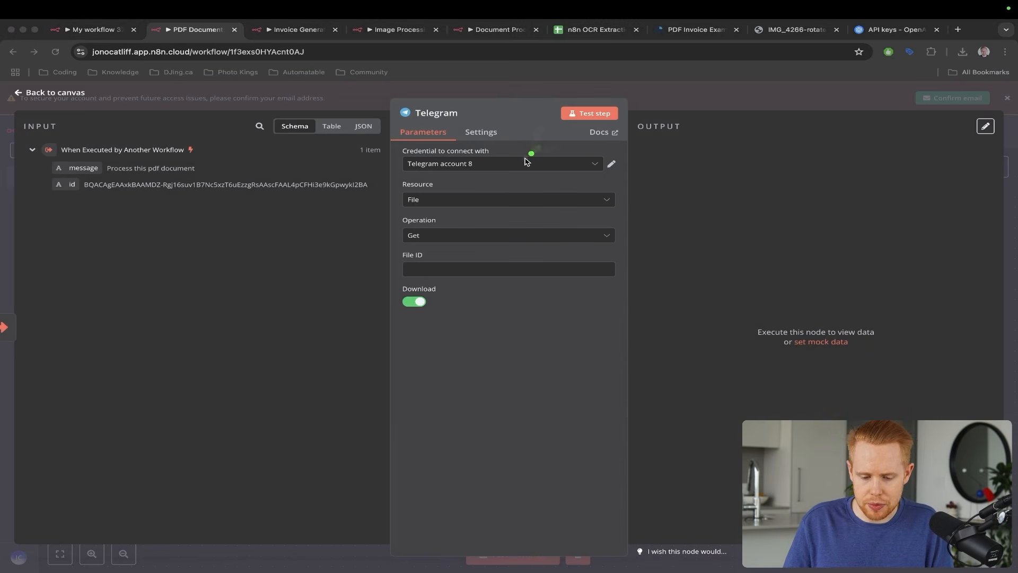
{"action": "left_click_drag", "start_coordinate": [66, 180], "coordinate": [414, 269]}
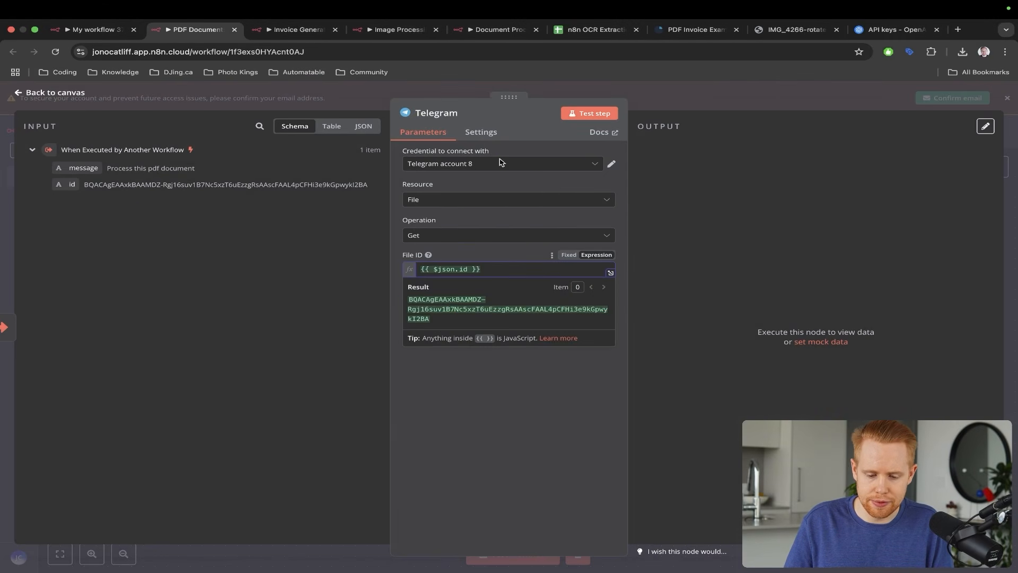
{"action": "left_click", "coordinate": [1015, 146]}
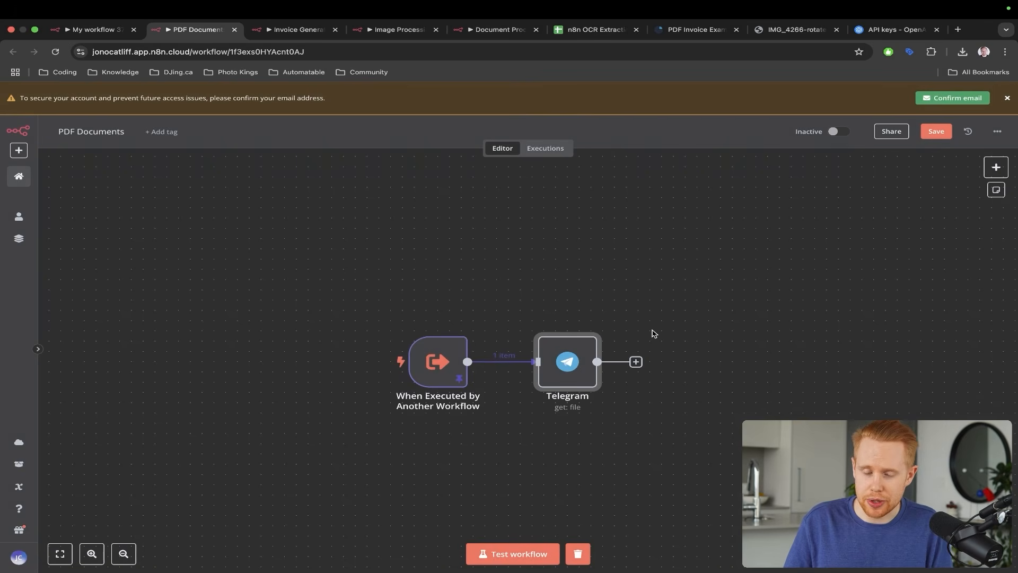
{"action": "key", "text": "ctrl+a"}
{"action": "left_click_drag", "start_coordinate": [640, 211], "coordinate": [568, 335]}
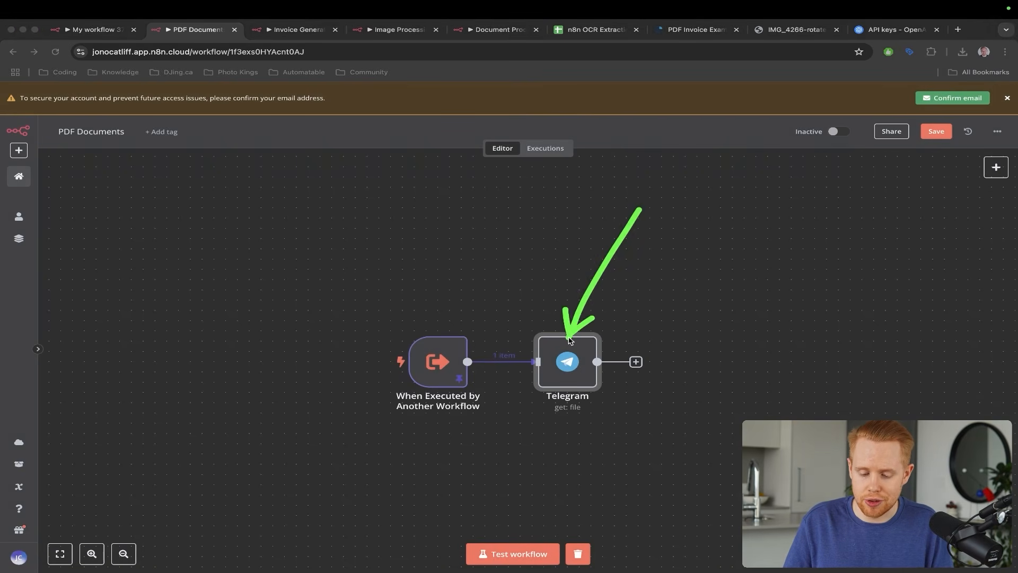
- Run the sub-workflow test and inspect the Telegram node's output
{"action": "key", "text": "Escape"}
{"action": "left_click", "coordinate": [517, 553]}
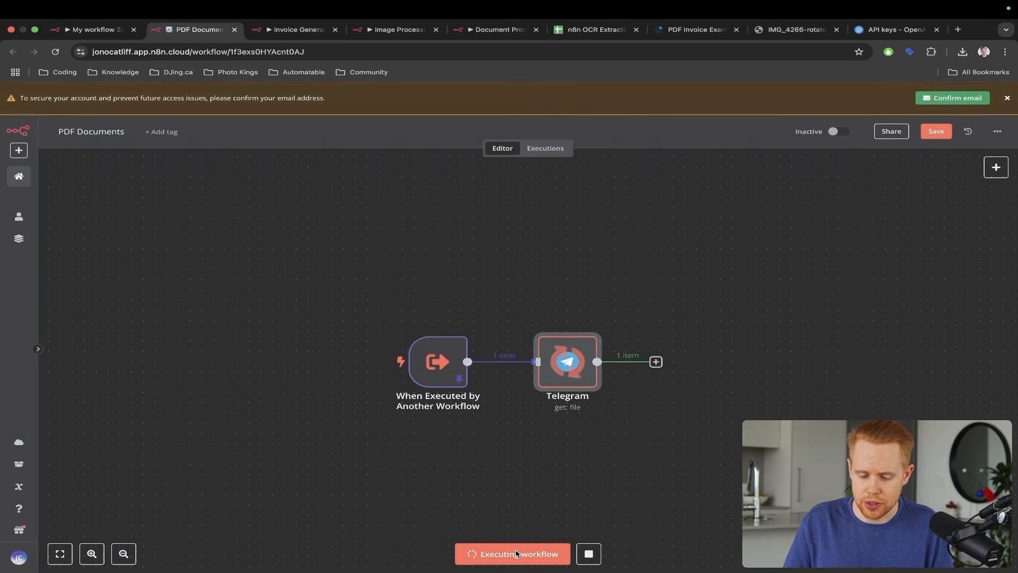
{"action": "double_click", "coordinate": [572, 376]}
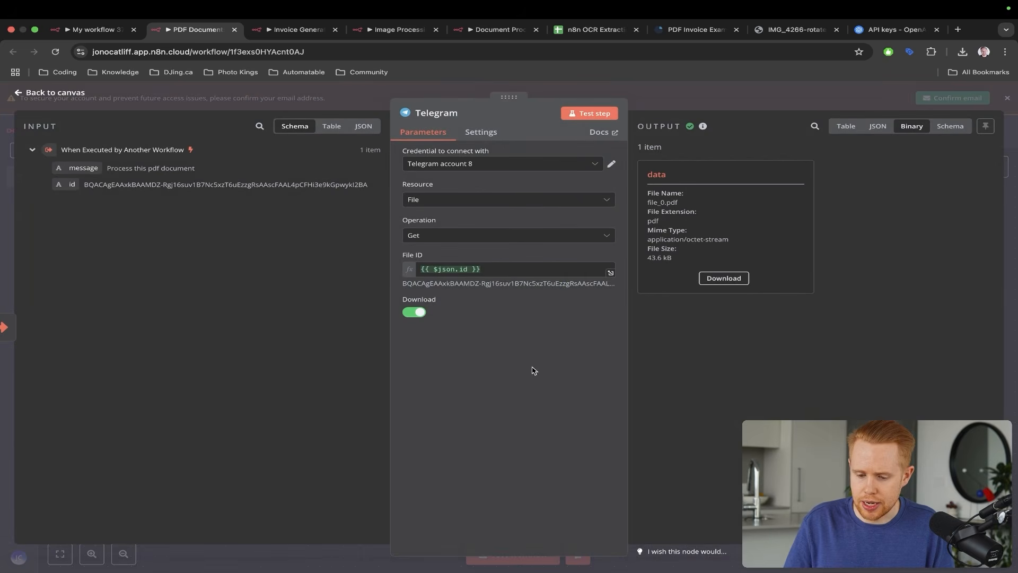
{"action": "key", "text": "ctrl+a"}
{"action": "mouse_move", "coordinate": [503, 388]}
{"action": "left_mouse_down"}
{"action": "mouse_move", "coordinate": [562, 289]}
{"action": "mouse_move", "coordinate": [662, 191]}
{"action": "left_mouse_up"}
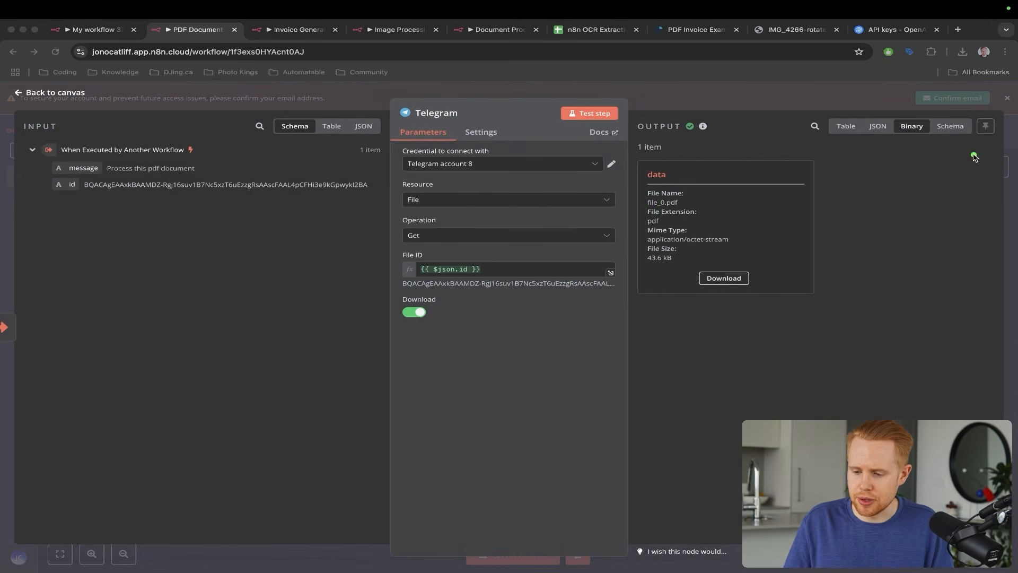
{"action": "key", "text": "Escape"}
{"action": "left_click", "coordinate": [1009, 161]}
- Download file_0.pdf (43.6 kB) from the Telegram node's binary output
{"action": "scroll", "coordinate": [663, 365], "scroll_direction": "right", "scroll_amount": 2}
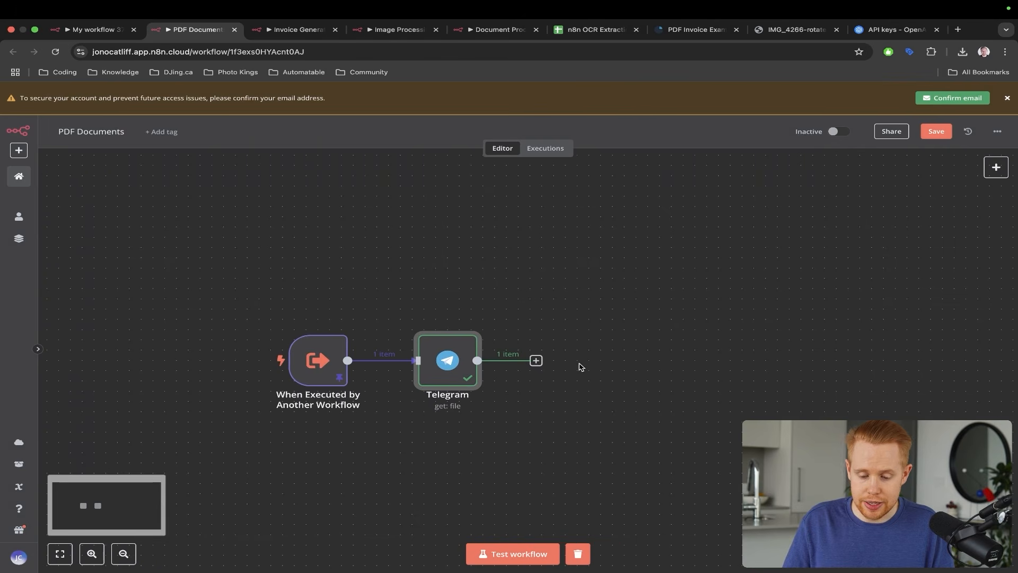
{"action": "left_click", "coordinate": [536, 360]}
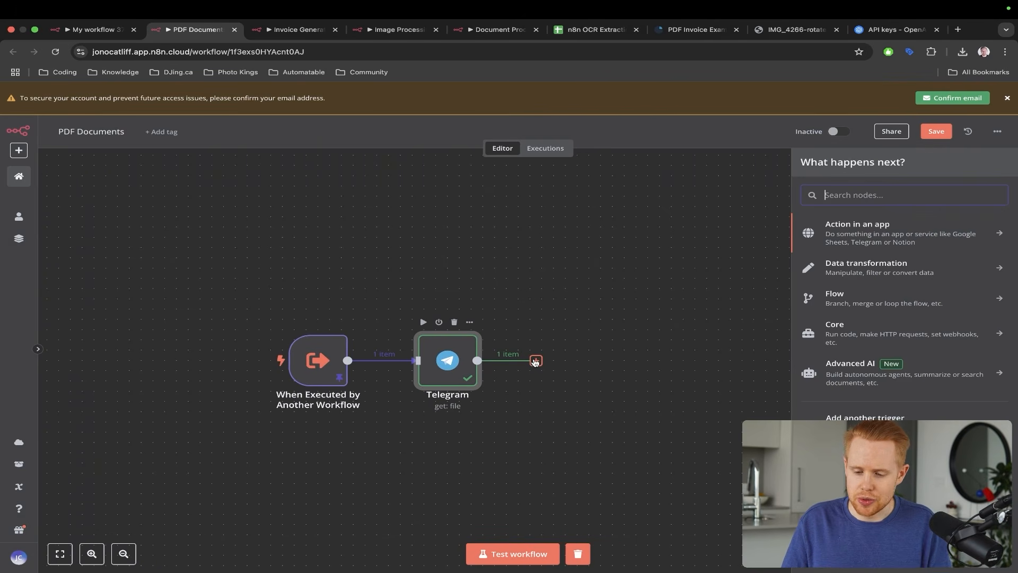
{"action": "double_click", "coordinate": [456, 369]}
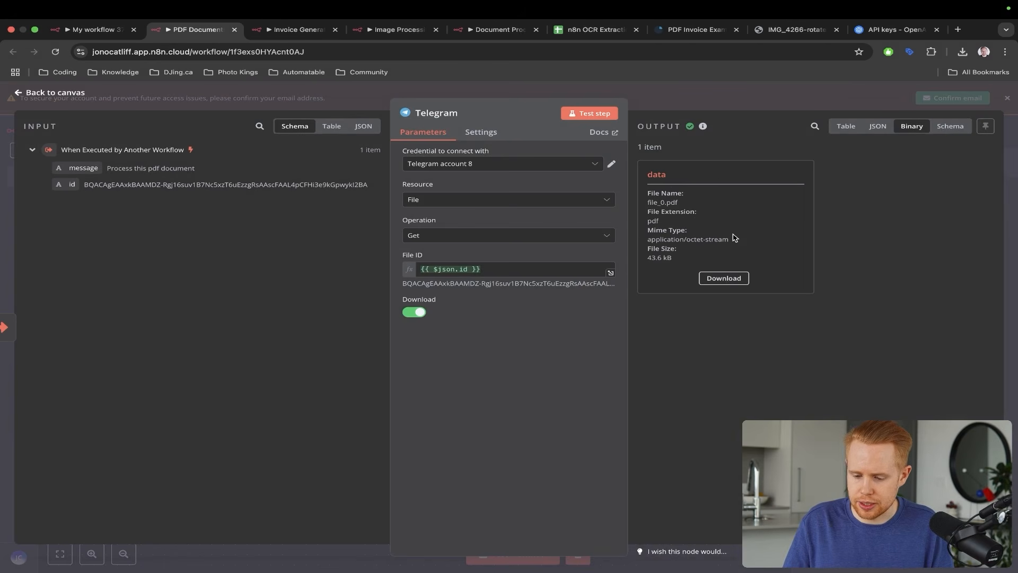
{"action": "left_click", "coordinate": [721, 278]}
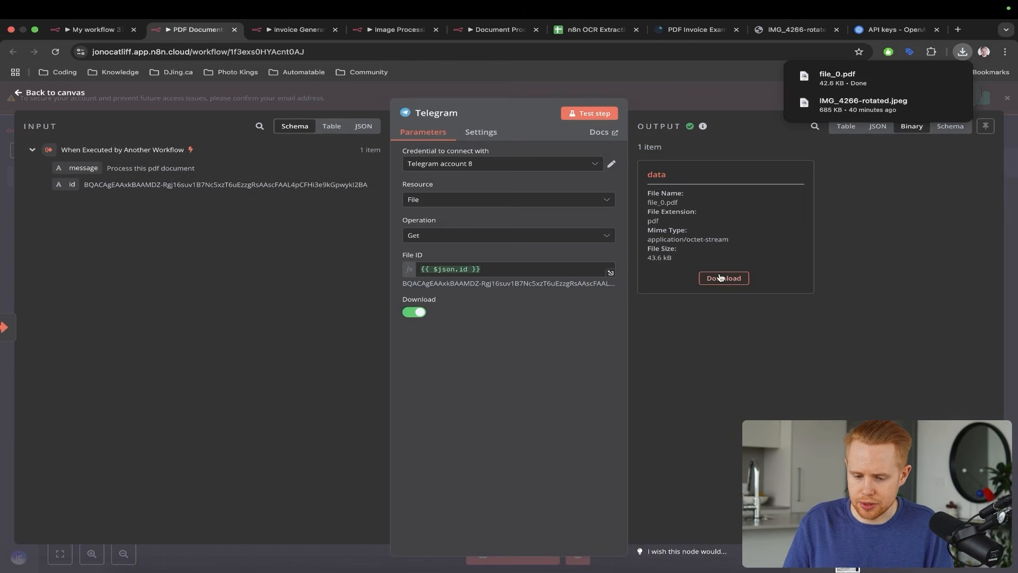
- Open the downloaded file_0.pdf in Chrome and close the API keys tab
{"action": "left_click", "coordinate": [819, 79]}
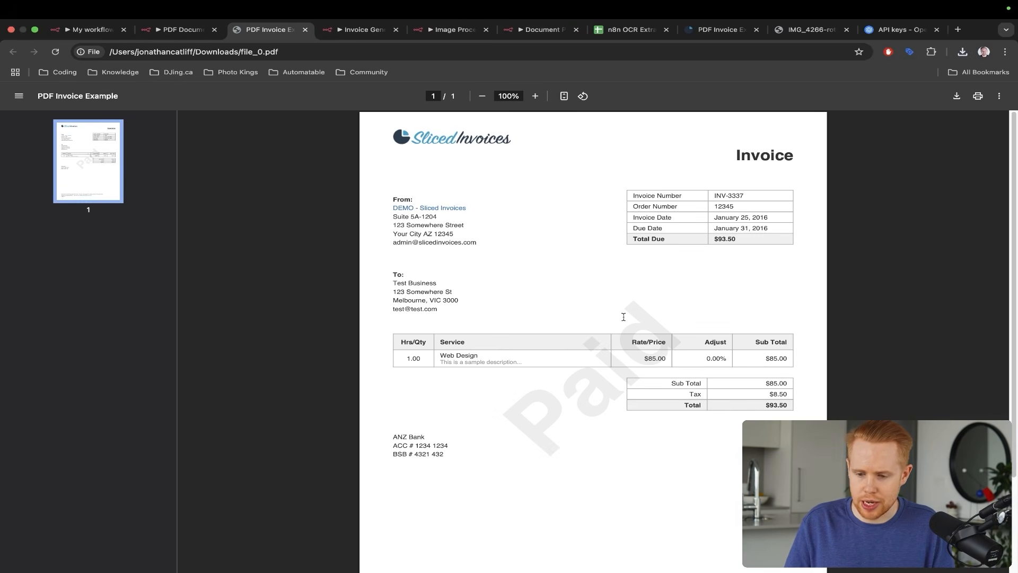
{"action": "key", "text": "super+9"}
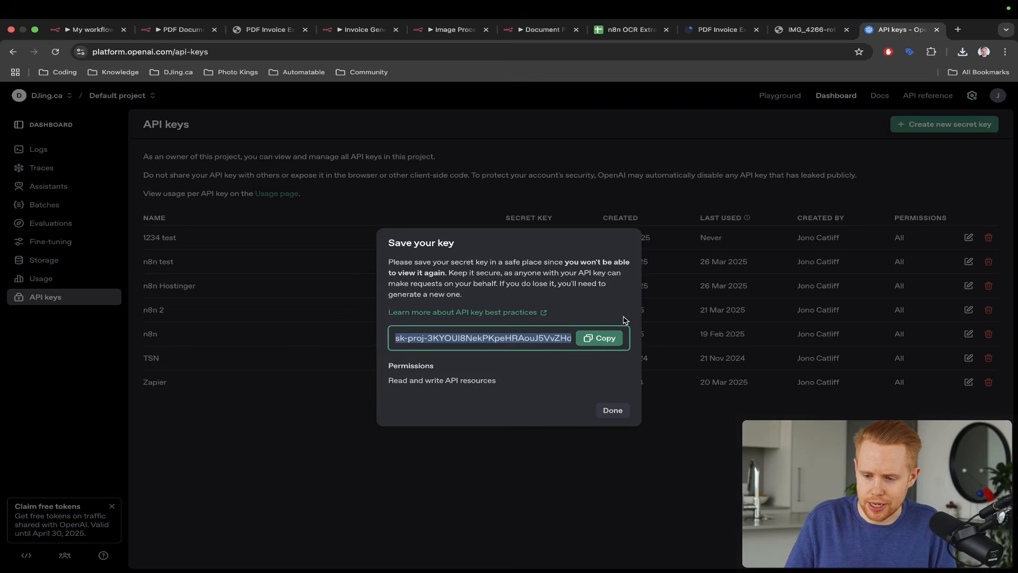
{"action": "key", "text": "super+w"}
{"action": "key", "text": "ctrl+shift+Tab"}
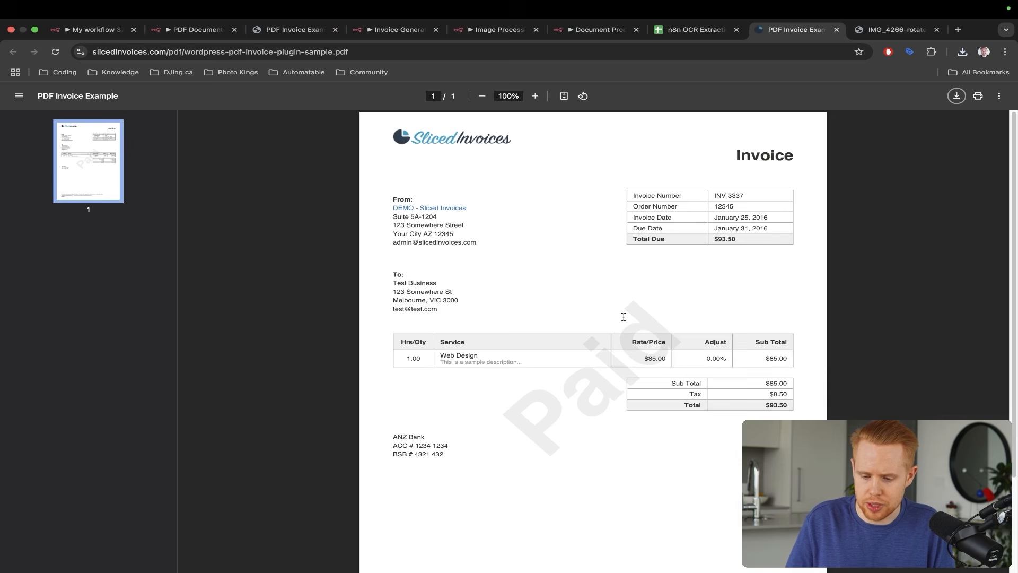
{"action": "left_click_drag", "start_coordinate": [588, 206], "coordinate": [546, 309]}
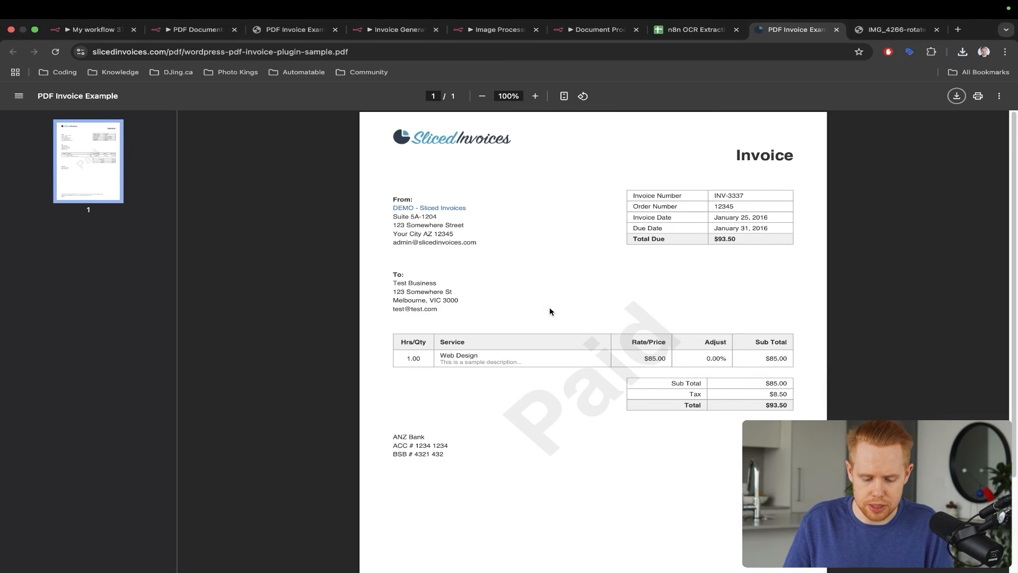
{"action": "key", "text": "super+3"}
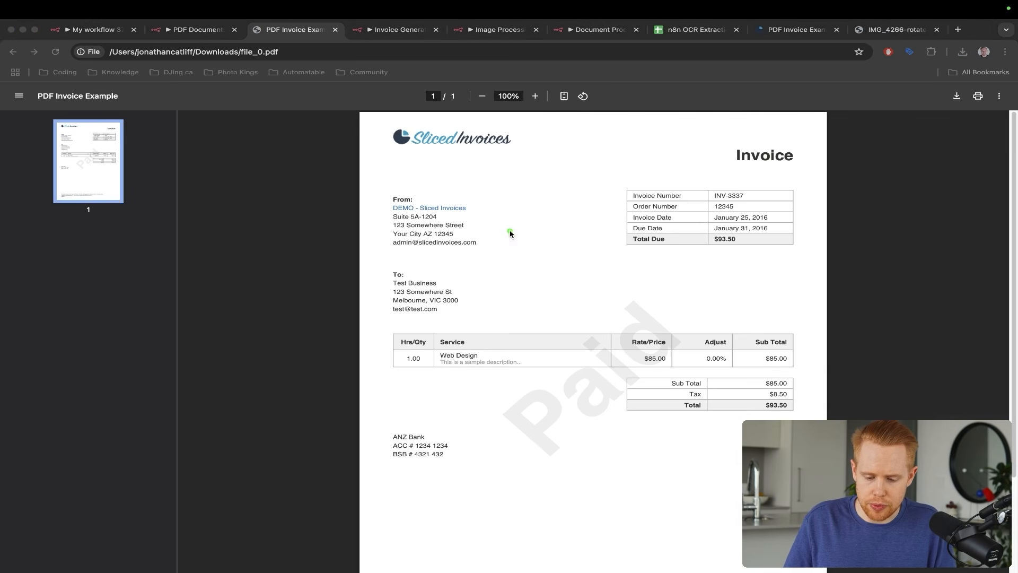
- Review the Sliced Invoices line items totalling $93.50, then return to the n8n workflow
{"action": "left_click_drag", "start_coordinate": [510, 231], "coordinate": [450, 353]}
{"action": "left_click_drag", "start_coordinate": [625, 244], "coordinate": [741, 339]}
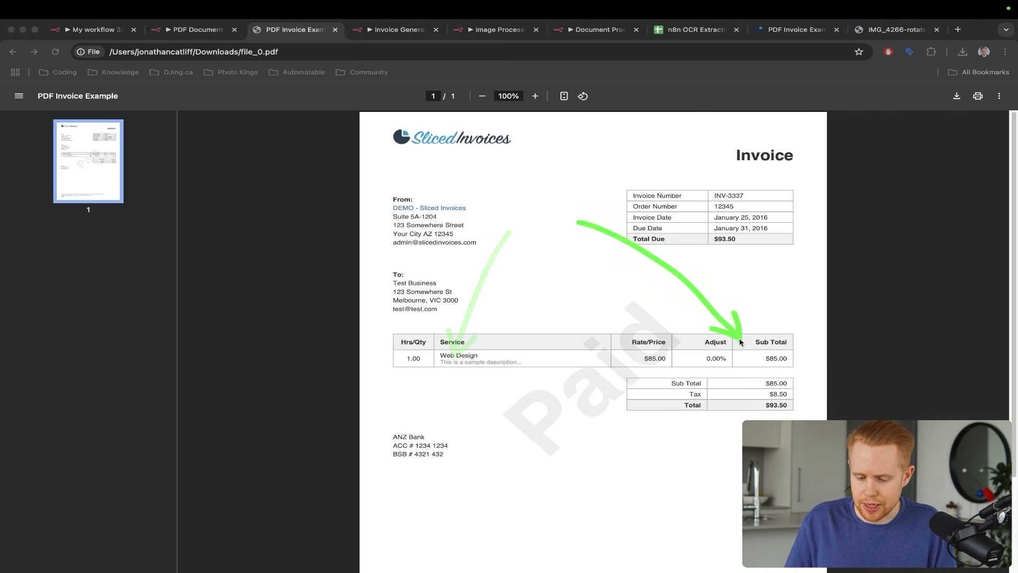
{"action": "left_click_drag", "start_coordinate": [710, 213], "coordinate": [706, 344]}
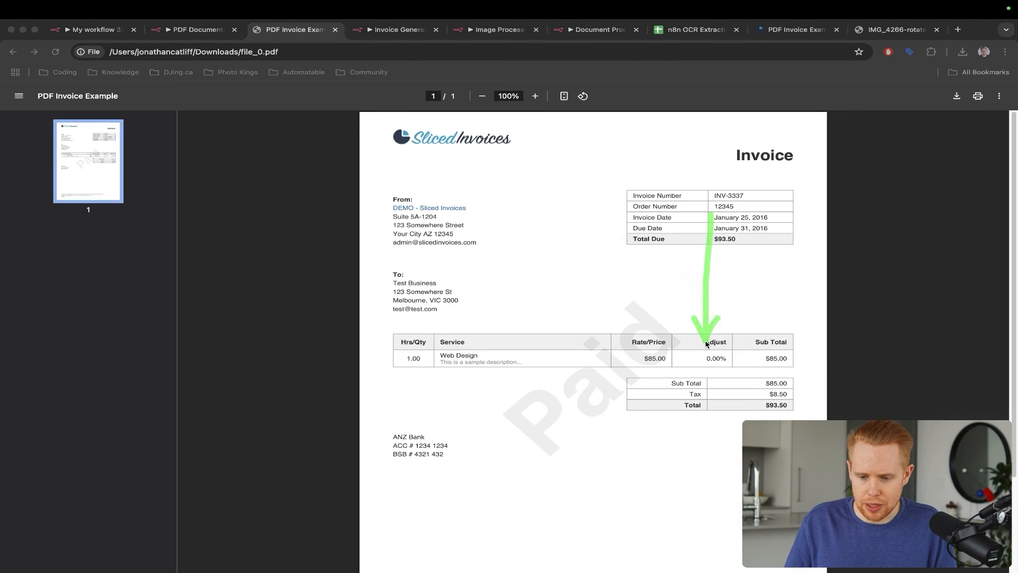
{"action": "left_click_drag", "start_coordinate": [700, 253], "coordinate": [699, 256]}
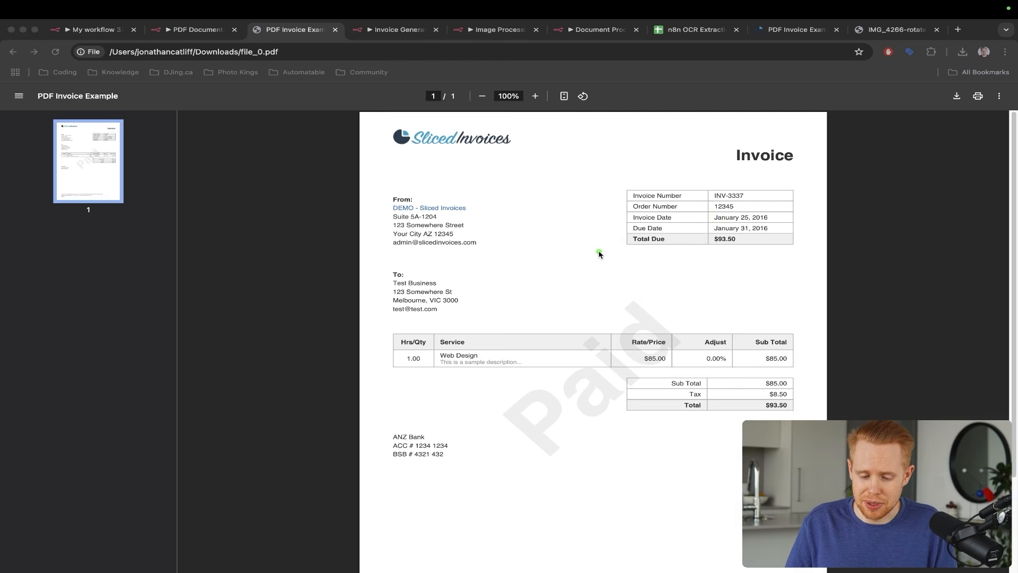
{"action": "key", "text": "Escape"}
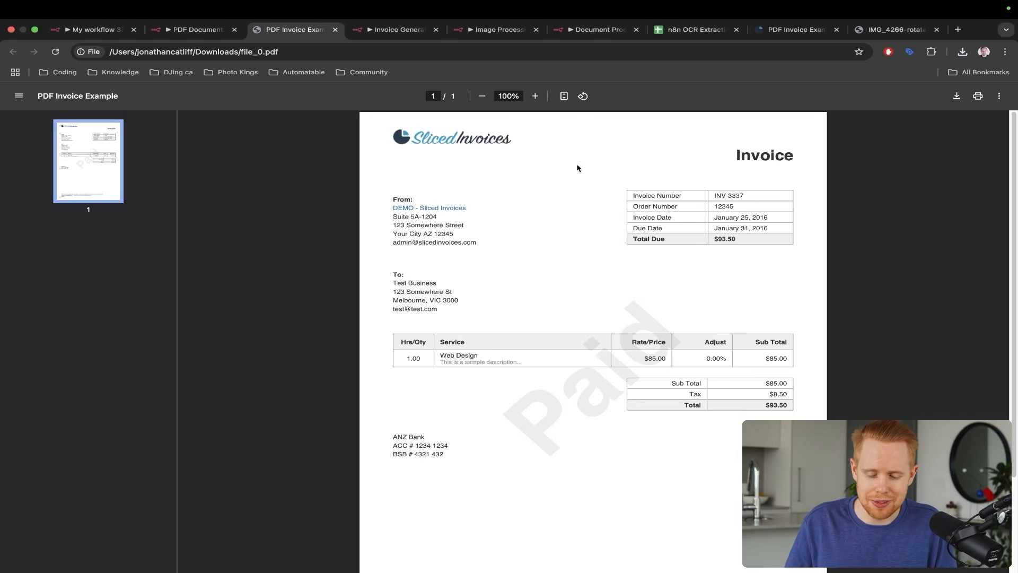
{"action": "mouse_move", "coordinate": [600, 153]}
{"action": "left_mouse_down"}
{"action": "mouse_move", "coordinate": [479, 253]}
{"action": "mouse_move", "coordinate": [440, 349]}
{"action": "left_mouse_up"}
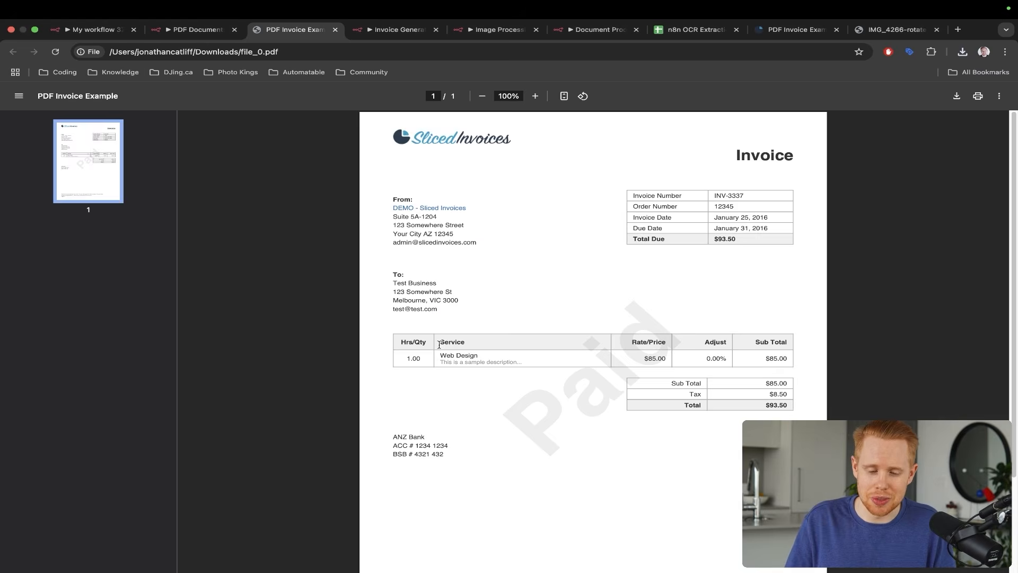
{"action": "key", "text": "ctrl+shift+Tab"}
- Add an Extract from File node using Extract From PDF on the data field after Telegram
{"action": "left_click", "coordinate": [1011, 241]}
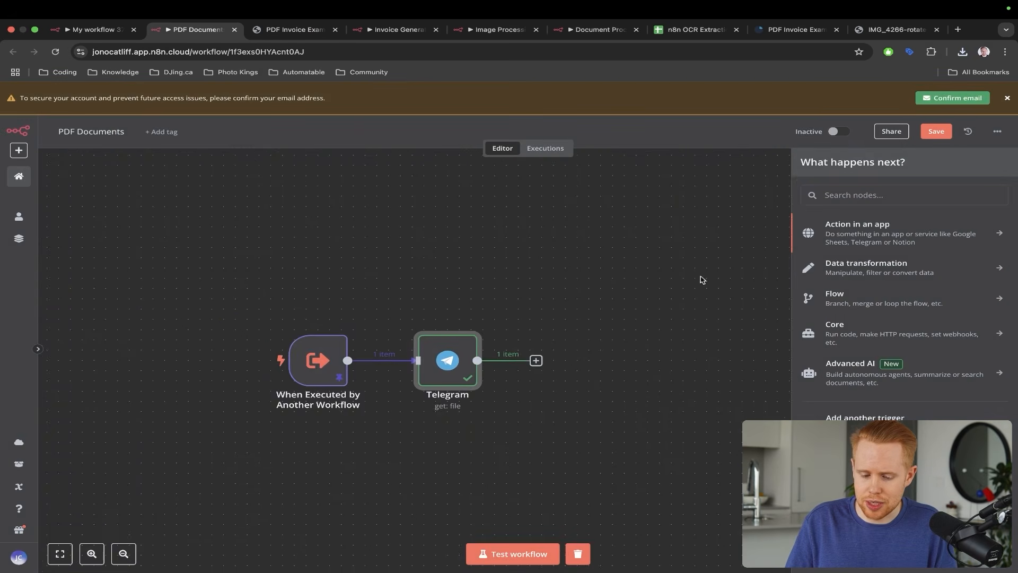
{"action": "scroll", "coordinate": [465, 291], "scroll_direction": "right", "scroll_amount": 2}
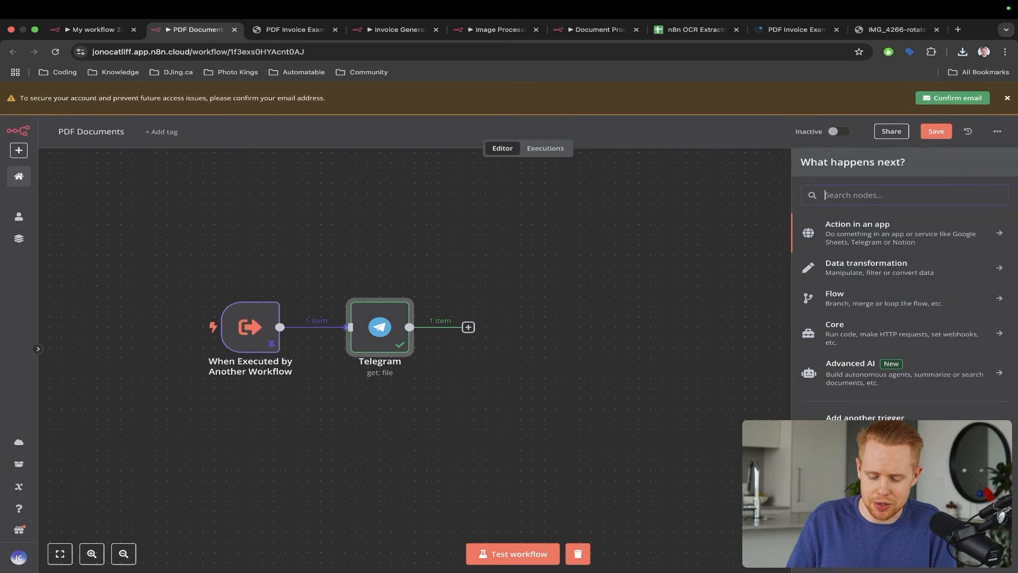
{"action": "type", "text": "opena"}
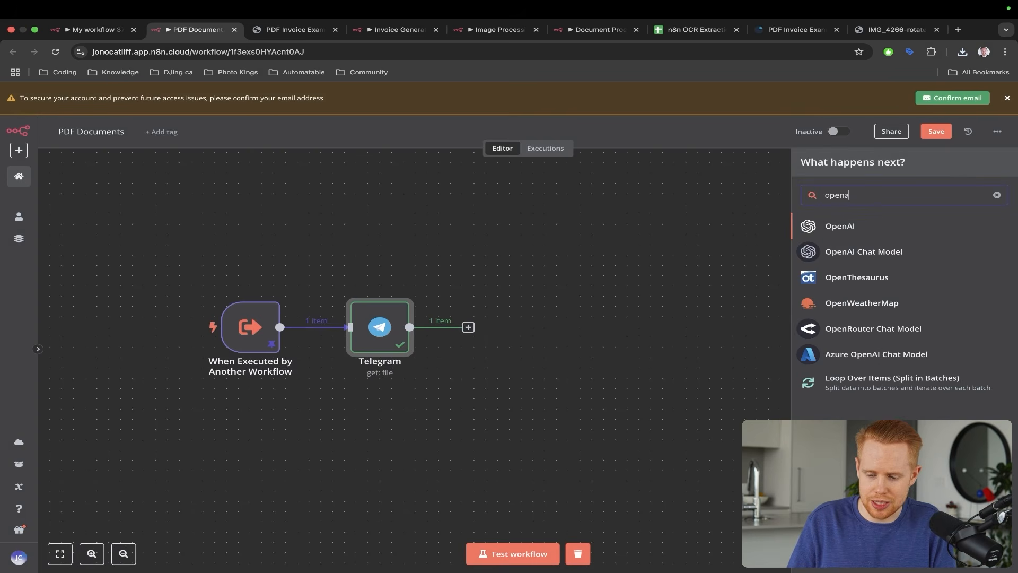
{"action": "left_click", "coordinate": [843, 228]}
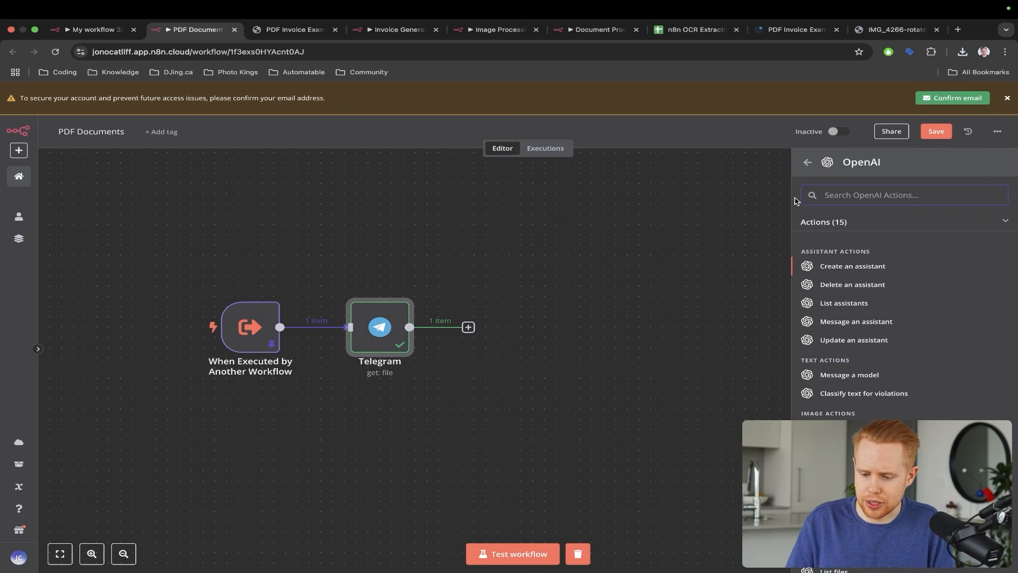
{"action": "left_click", "coordinate": [808, 163]}
{"action": "key", "text": "super+a"}
{"action": "type", "text": "extrac"}
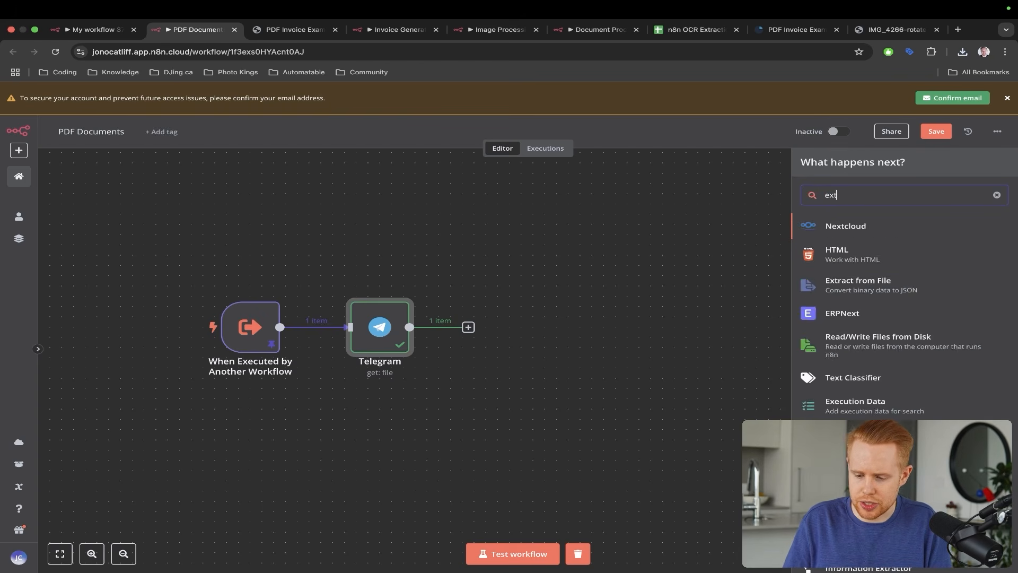
{"action": "left_click", "coordinate": [885, 231]}
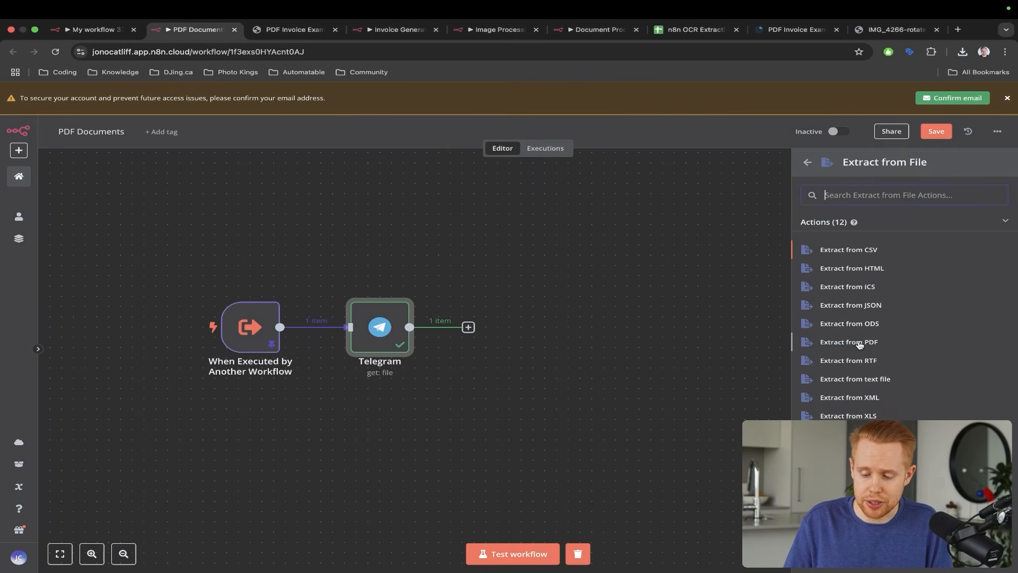
{"action": "left_click", "coordinate": [860, 345]}
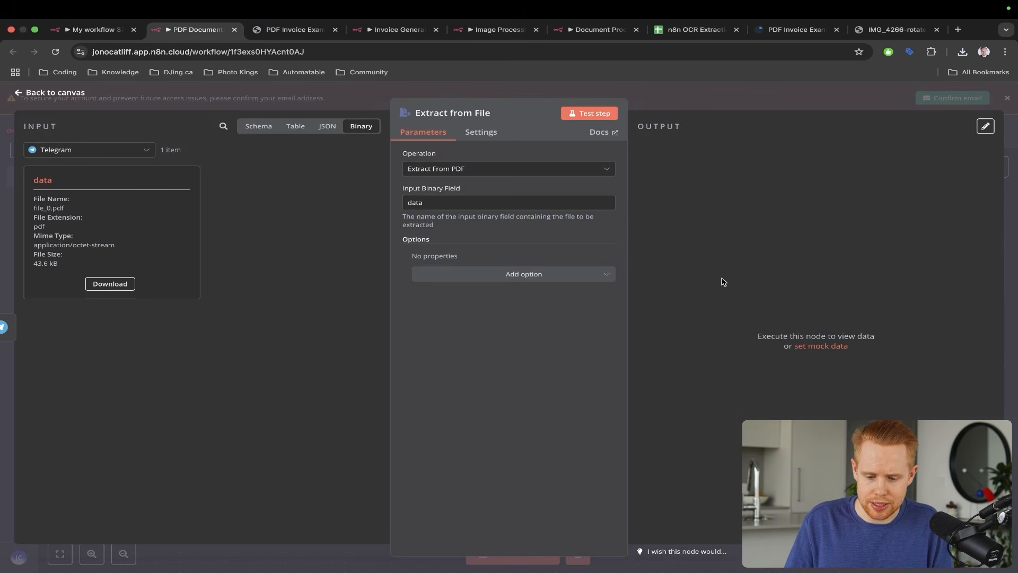
{"action": "key", "text": "Escape"}
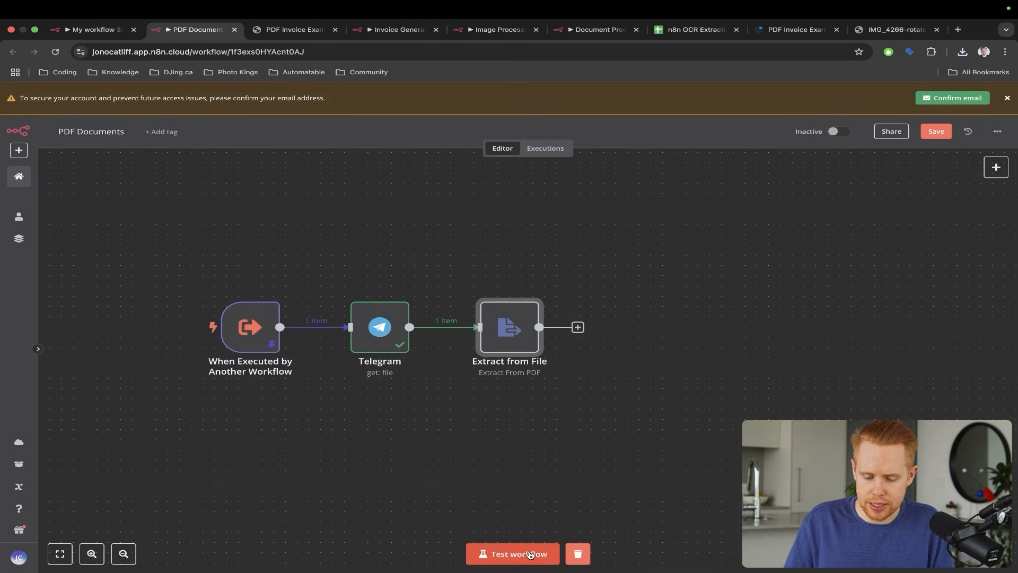
- Run the workflow and view Extract from File's JSON output of the invoice text and metadata
{"action": "left_click", "coordinate": [530, 553]}
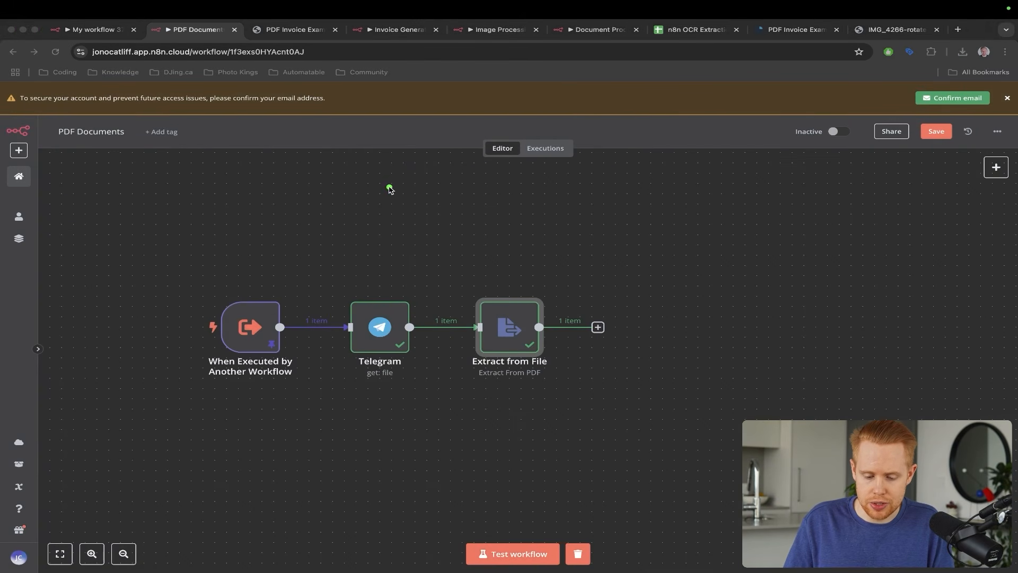
{"action": "double_click", "coordinate": [379, 318]}
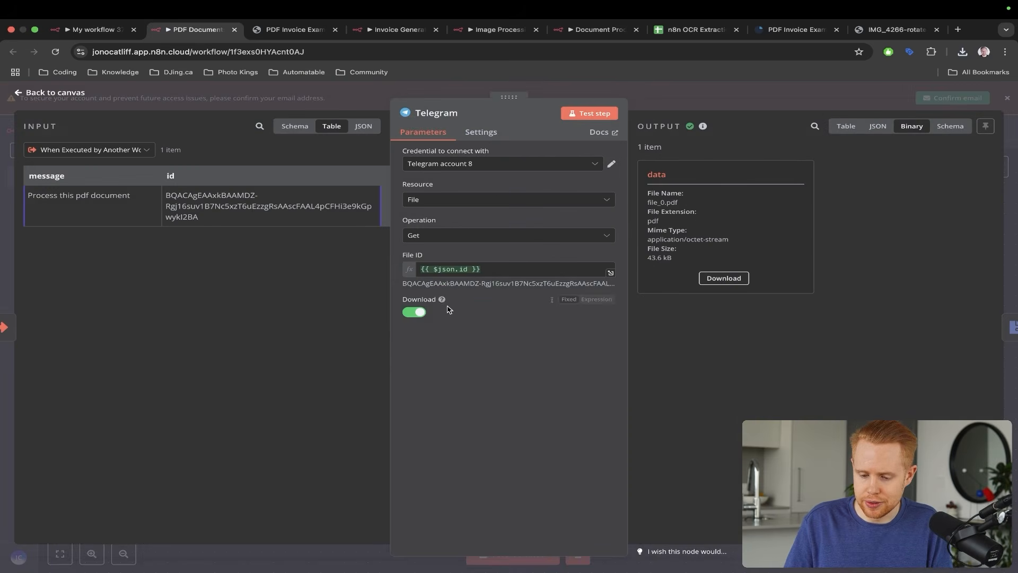
{"action": "key", "text": "Escape"}
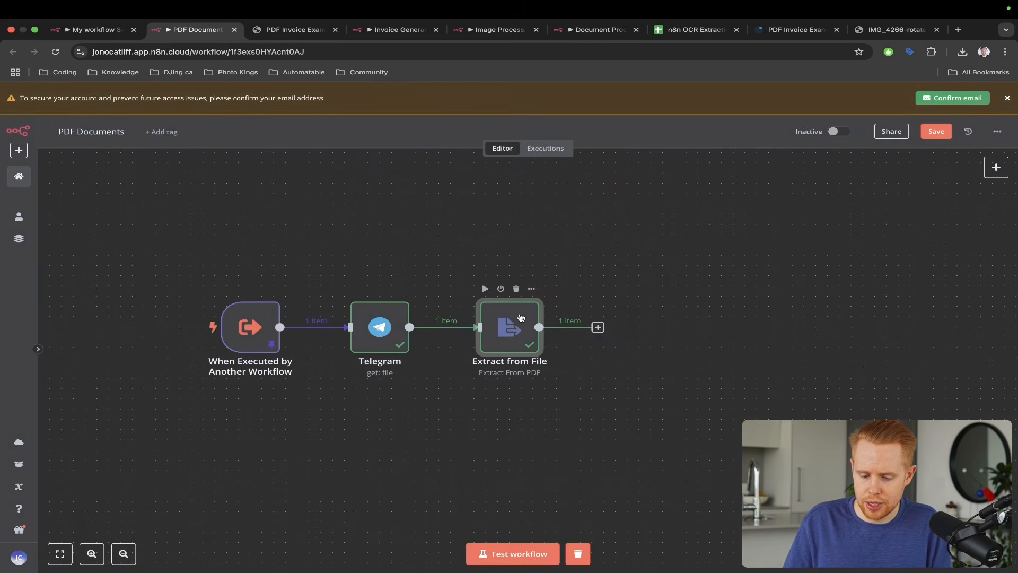
{"action": "double_click", "coordinate": [519, 317]}
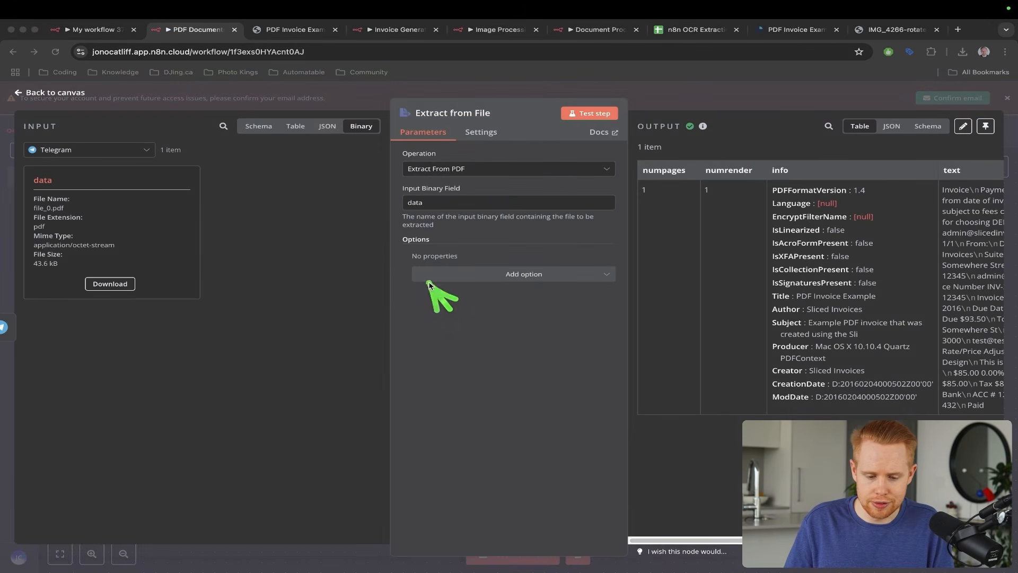
{"action": "left_click", "coordinate": [892, 131]}
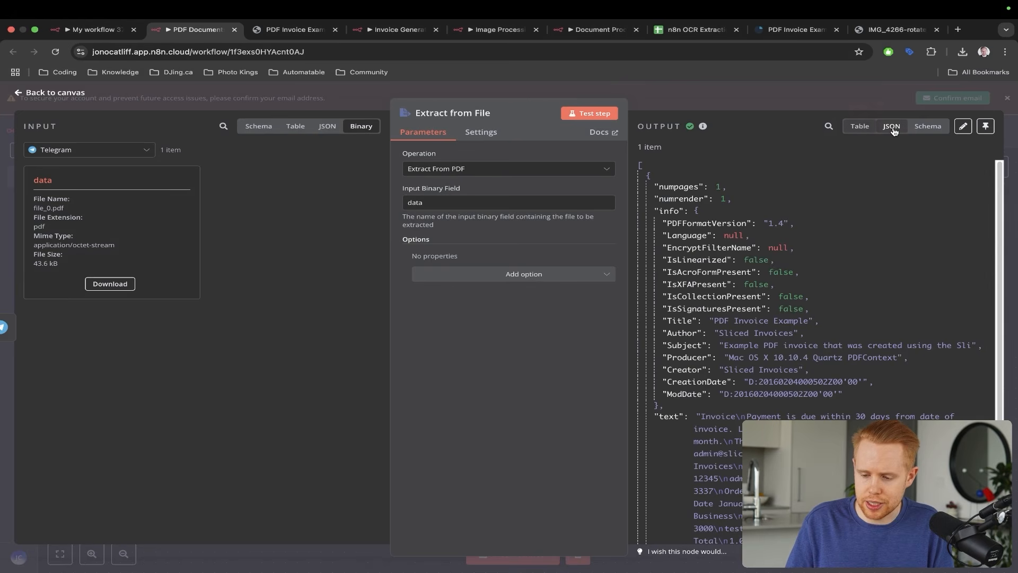
{"action": "scroll", "coordinate": [885, 166], "scroll_direction": "down", "scroll_amount": 3}
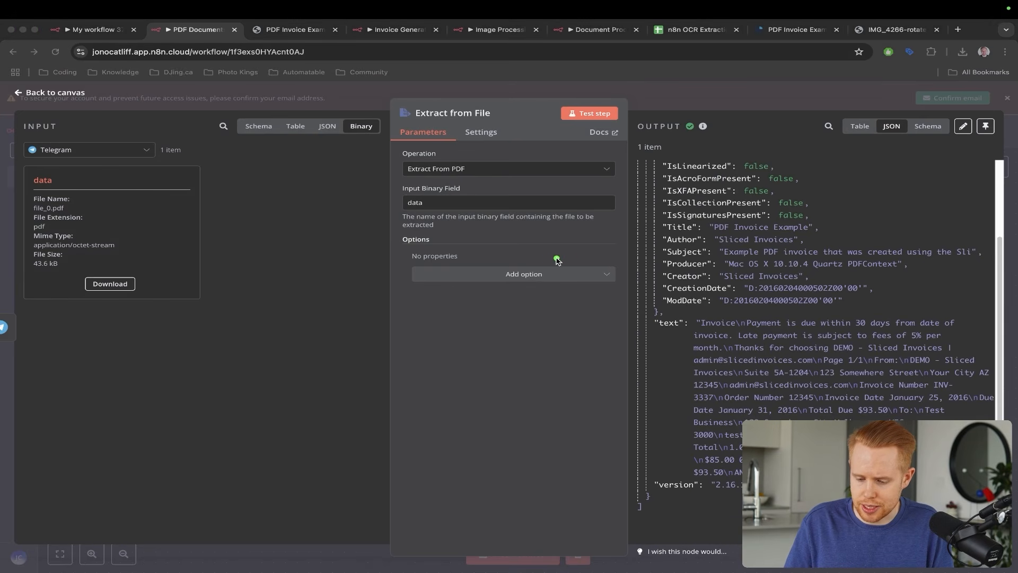
{"action": "left_click_drag", "start_coordinate": [557, 260], "coordinate": [721, 301]}
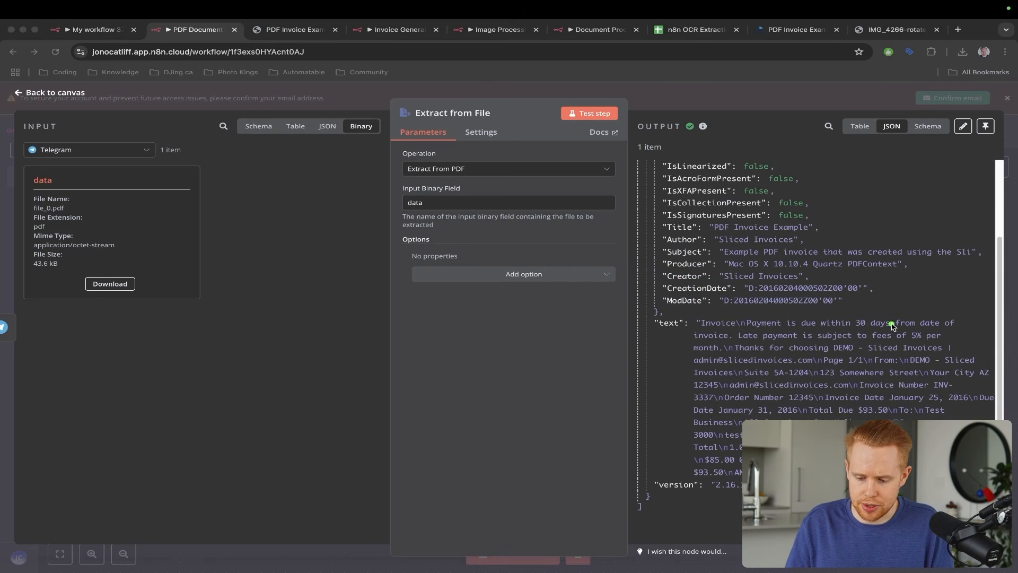
{"action": "key", "text": "Escape"}
{"action": "key", "text": "ctrl+Tab"}
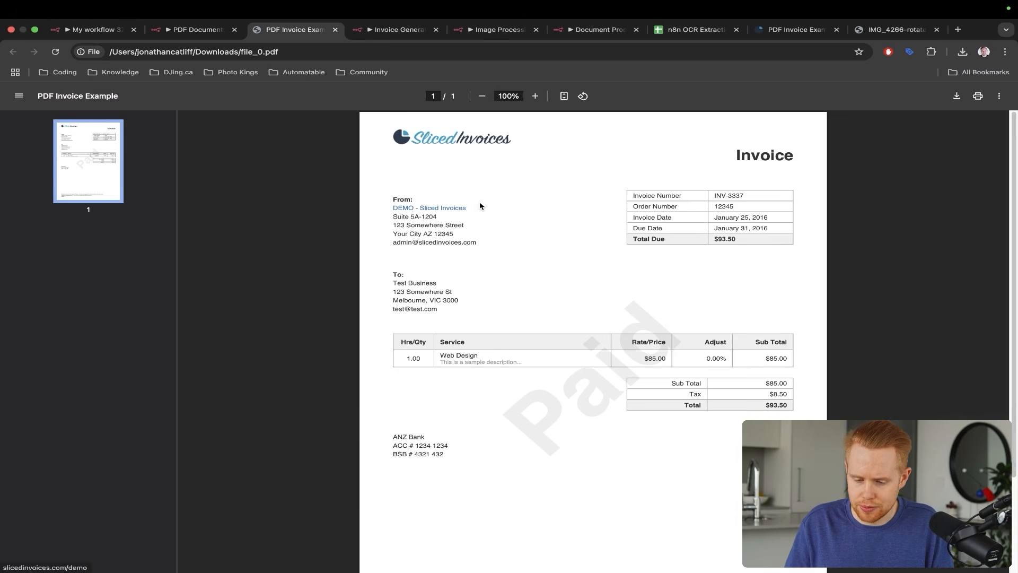
- Compare the invoice's payment terms sentence with the matching part of n8n's extracted text
{"action": "scroll", "coordinate": [604, 230], "scroll_direction": "up", "scroll_amount": 3}
{"action": "scroll", "coordinate": [711, 176], "scroll_direction": "up", "scroll_amount": 1}
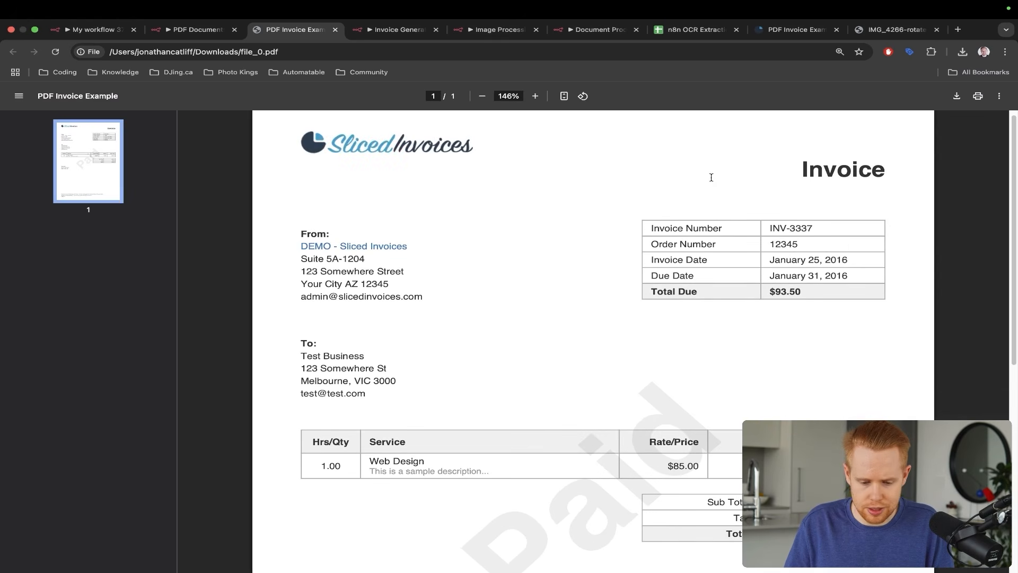
{"action": "scroll", "coordinate": [711, 176], "scroll_direction": "down", "scroll_amount": 5}
{"action": "scroll", "coordinate": [711, 177], "scroll_direction": "down", "scroll_amount": 5}
{"action": "scroll", "coordinate": [711, 178], "scroll_direction": "down", "scroll_amount": 1}
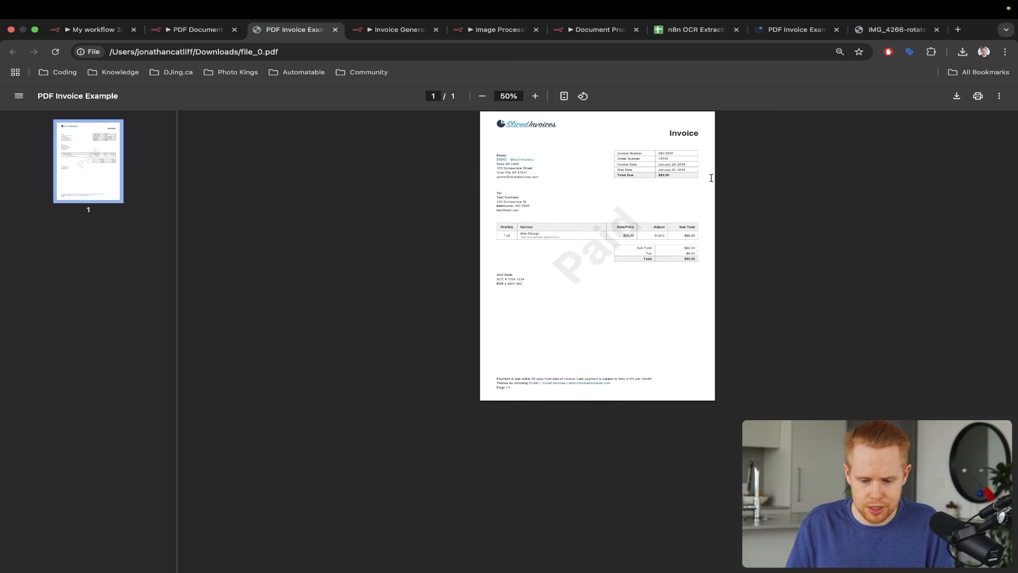
{"action": "scroll", "coordinate": [659, 221], "scroll_direction": "up", "scroll_amount": 5}
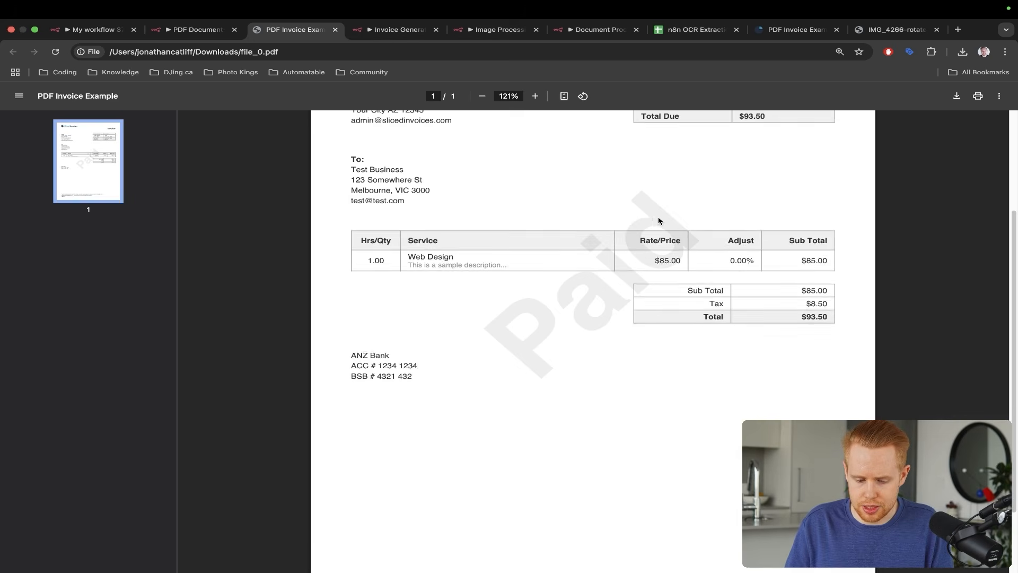
{"action": "scroll", "coordinate": [659, 221], "scroll_direction": "down", "scroll_amount": 2}
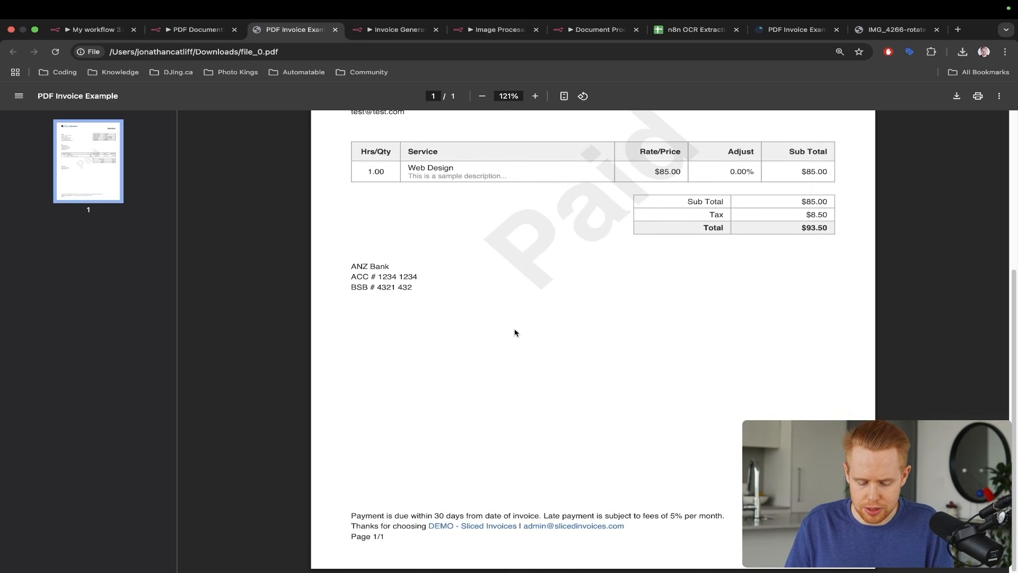
{"action": "mouse_move", "coordinate": [536, 348]}
{"action": "left_mouse_down"}
{"action": "mouse_move", "coordinate": [466, 432]}
{"action": "mouse_move", "coordinate": [452, 507]}
{"action": "left_mouse_up"}
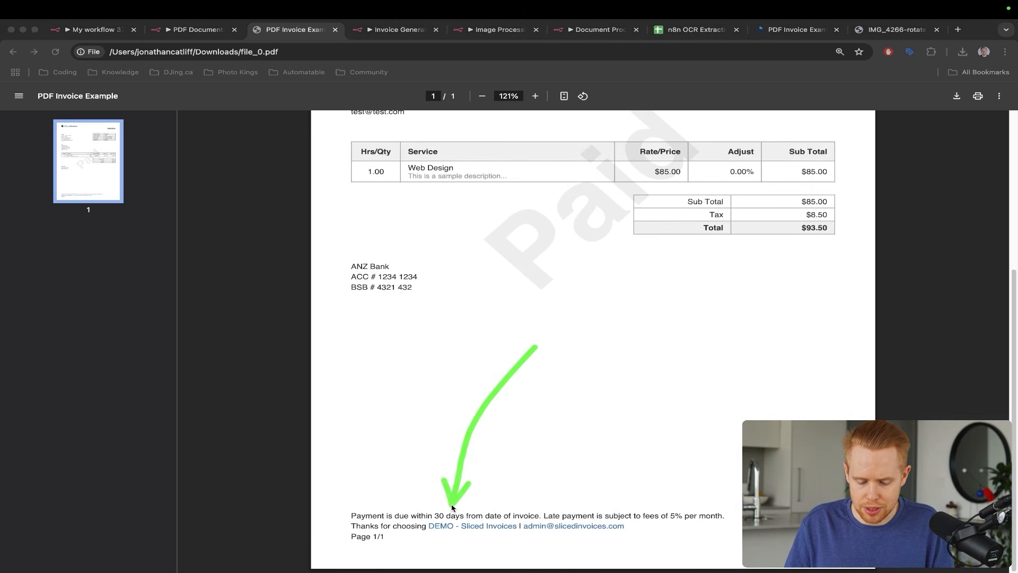
{"action": "key", "text": "ctrl+shift+Tab"}
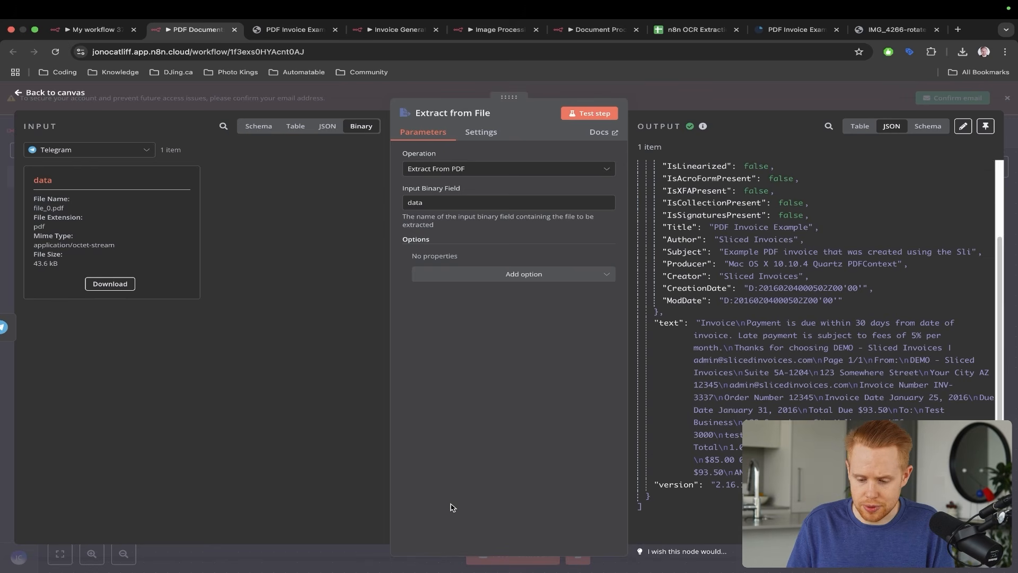
{"action": "left_click_drag", "start_coordinate": [751, 336], "coordinate": [840, 344]}
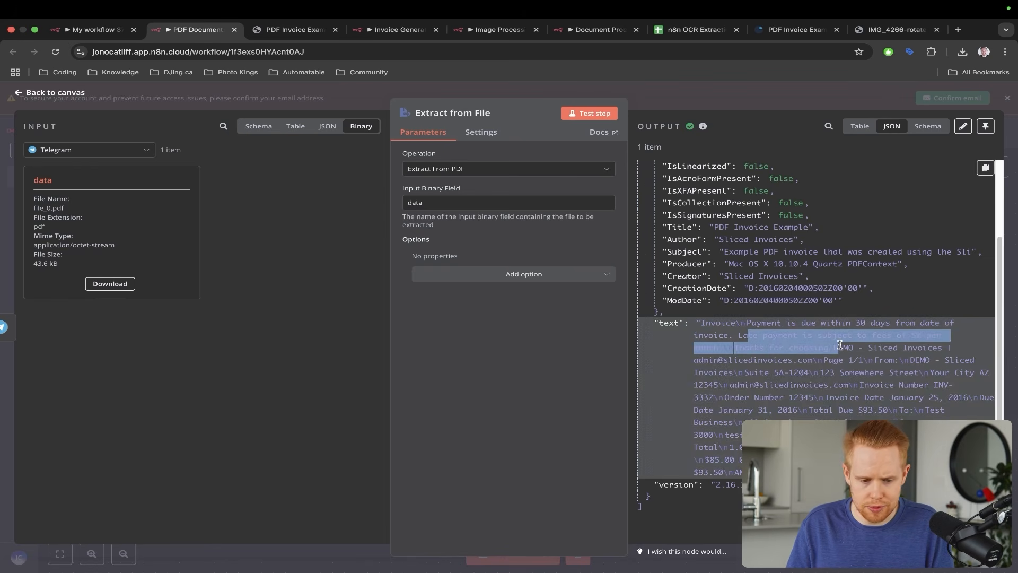
{"action": "key", "text": "ctrl+Tab"}
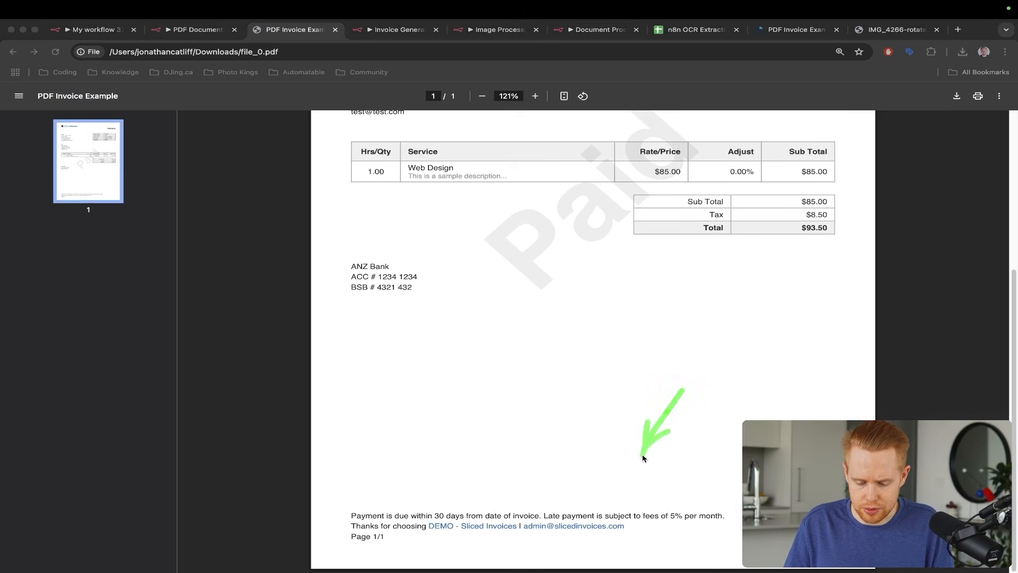
- Check the invoice details and To address against the extracted text, then open the n8n OCR Extraction sheet
{"action": "scroll", "coordinate": [603, 392], "scroll_direction": "up", "scroll_amount": 3}
{"action": "scroll", "coordinate": [603, 393], "scroll_direction": "up", "scroll_amount": 3}
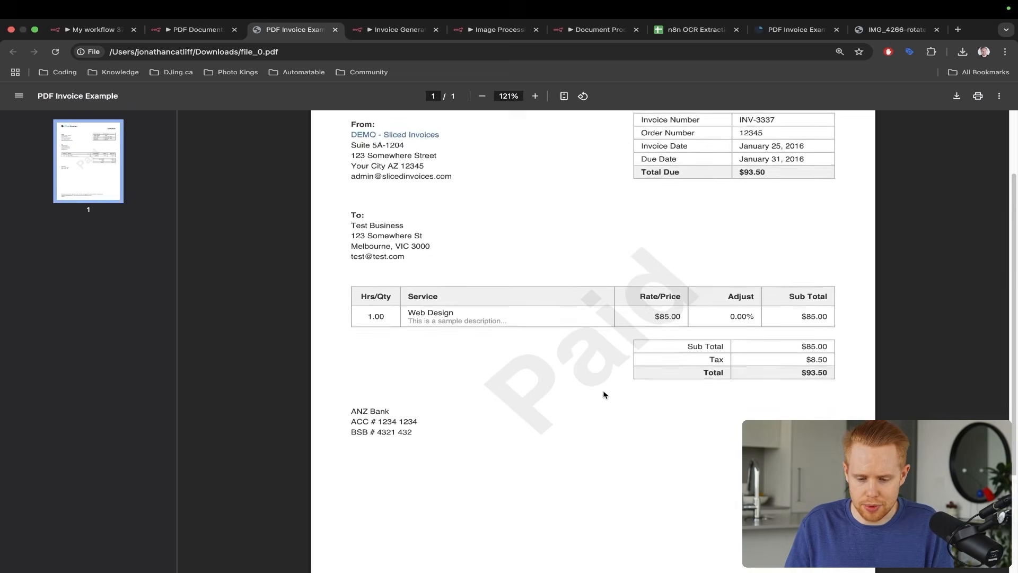
{"action": "scroll", "coordinate": [603, 393], "scroll_direction": "down", "scroll_amount": 5}
{"action": "scroll", "coordinate": [603, 394], "scroll_direction": "up", "scroll_amount": 9}
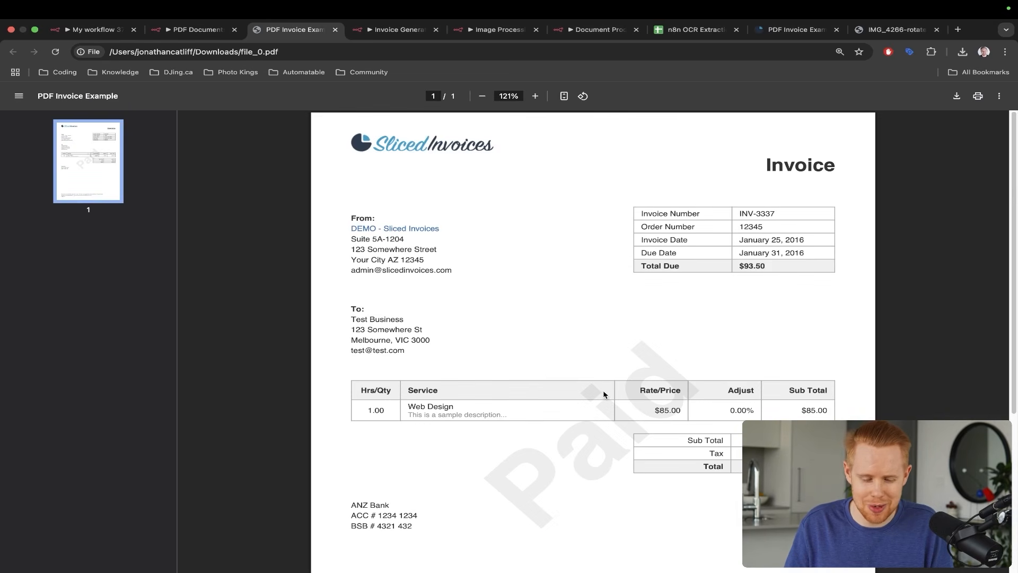
{"action": "key", "text": "ctrl+shift+Tab"}
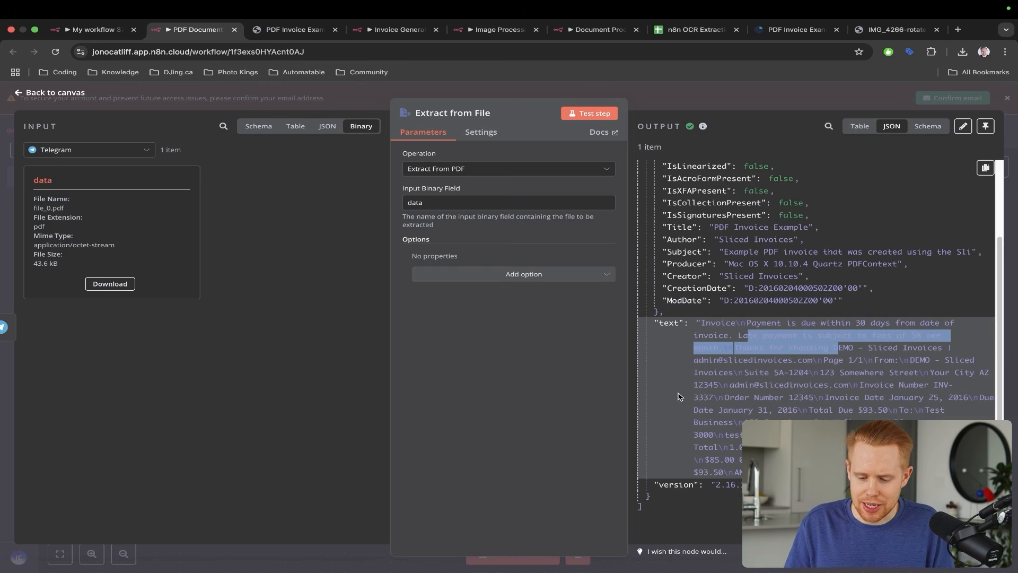
{"action": "left_click", "coordinate": [805, 252]}
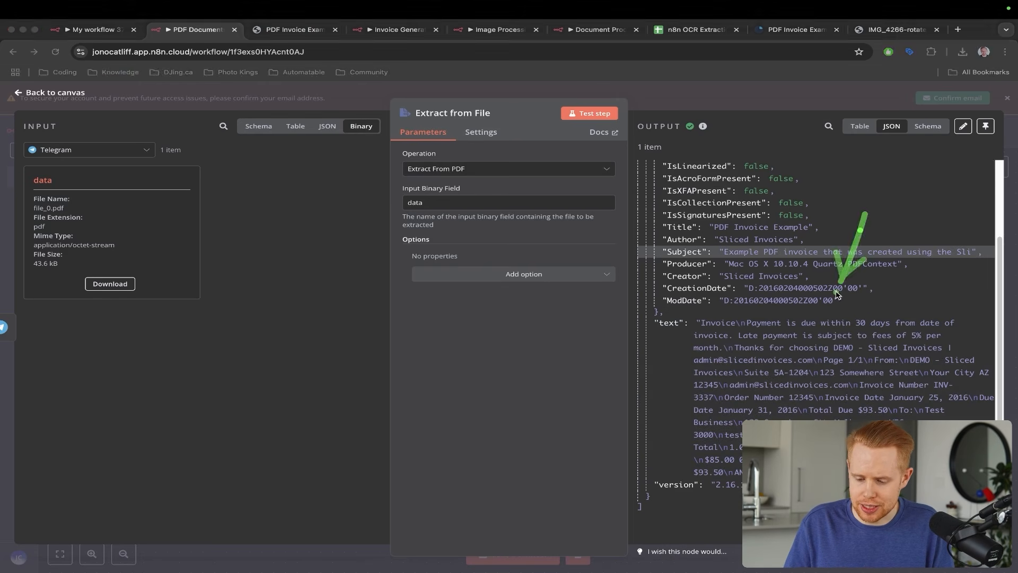
{"action": "key", "text": "ctrl+Tab"}
{"action": "left_click_drag", "start_coordinate": [621, 245], "coordinate": [535, 334]}
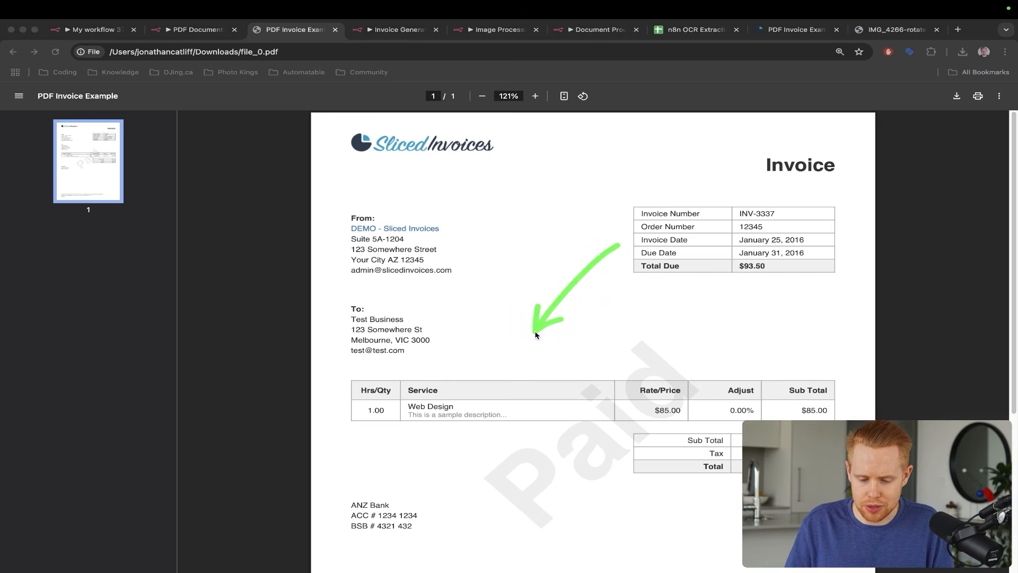
{"action": "key", "text": "ctrl+s"}
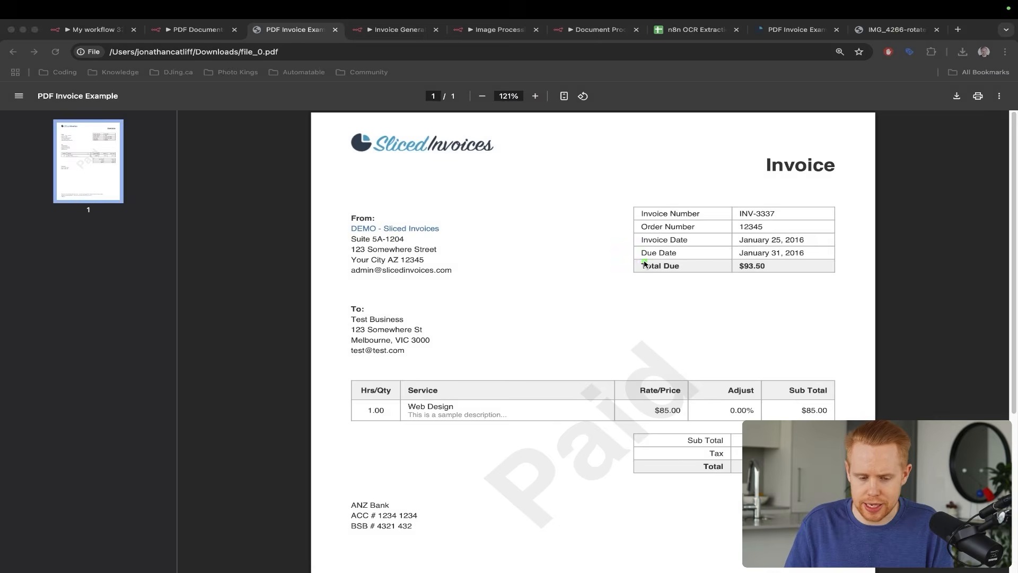
{"action": "key", "text": "ctrl+shift+Tab"}
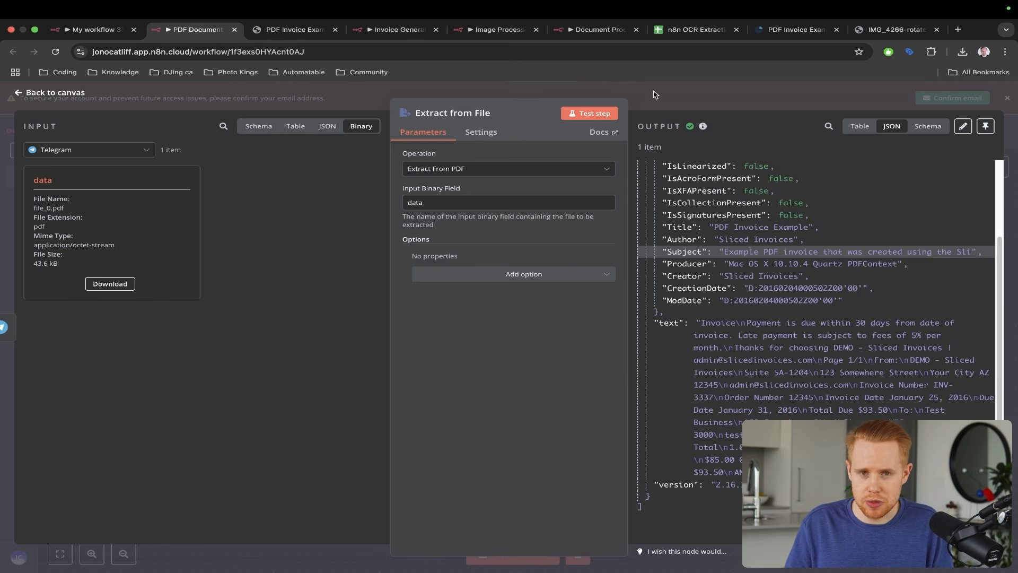
{"action": "left_click_drag", "start_coordinate": [767, 229], "coordinate": [715, 331]}
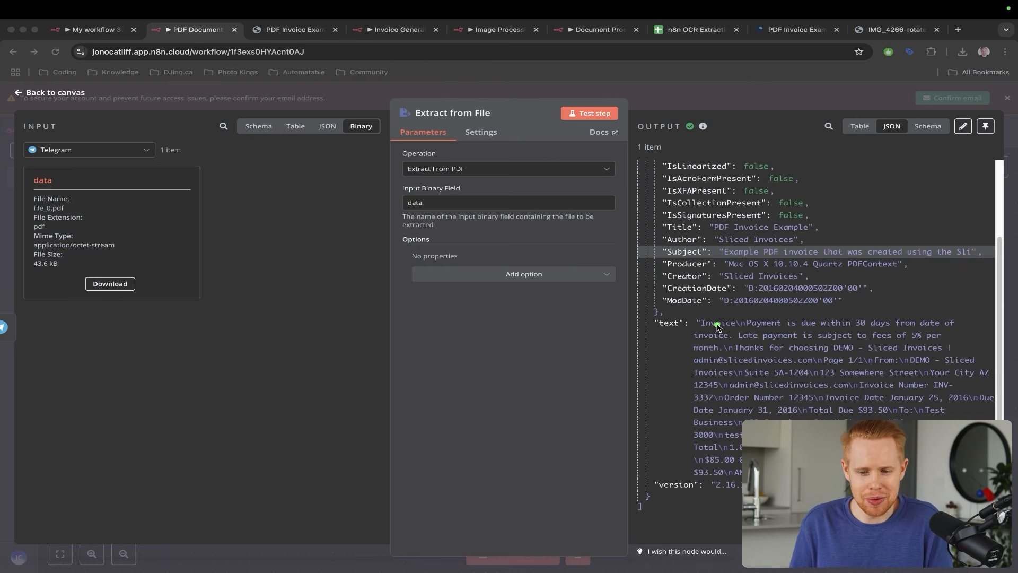
{"action": "left_click_drag", "start_coordinate": [686, 29], "coordinate": [281, 34]}
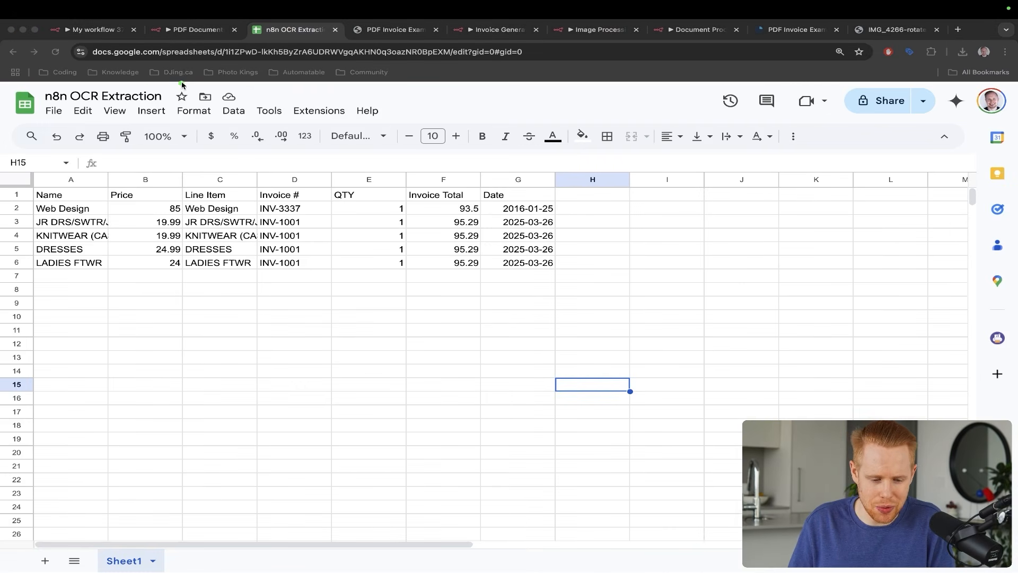
- Point out the Name, Price, Line Item, Invoice #, QTY, Invoice Total and Date columns
{"action": "left_click_drag", "start_coordinate": [151, 88], "coordinate": [61, 190]}
{"action": "left_click_drag", "start_coordinate": [158, 134], "coordinate": [129, 190]}
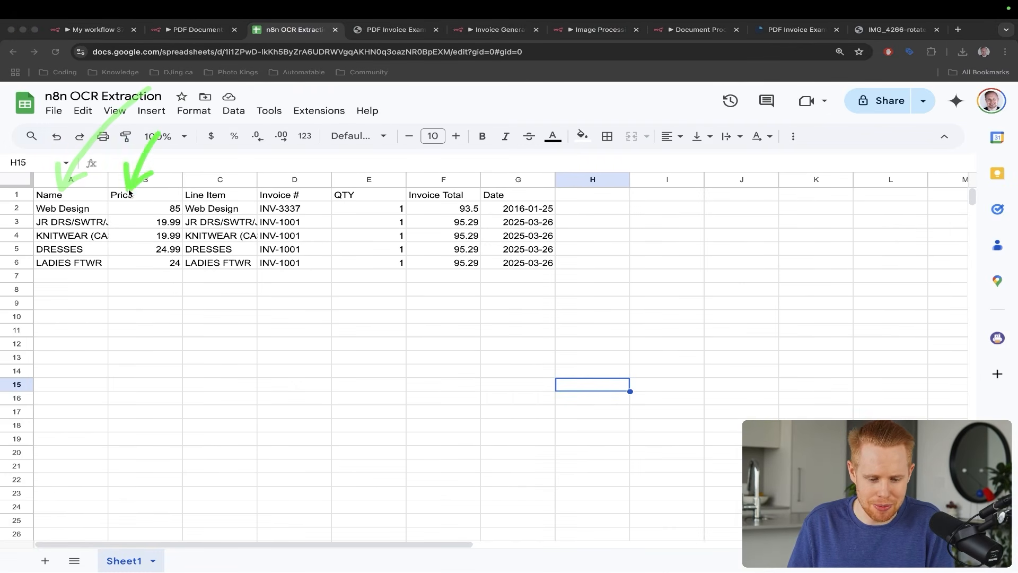
{"action": "left_click_drag", "start_coordinate": [215, 139], "coordinate": [208, 181]}
{"action": "left_click_drag", "start_coordinate": [279, 121], "coordinate": [279, 179]}
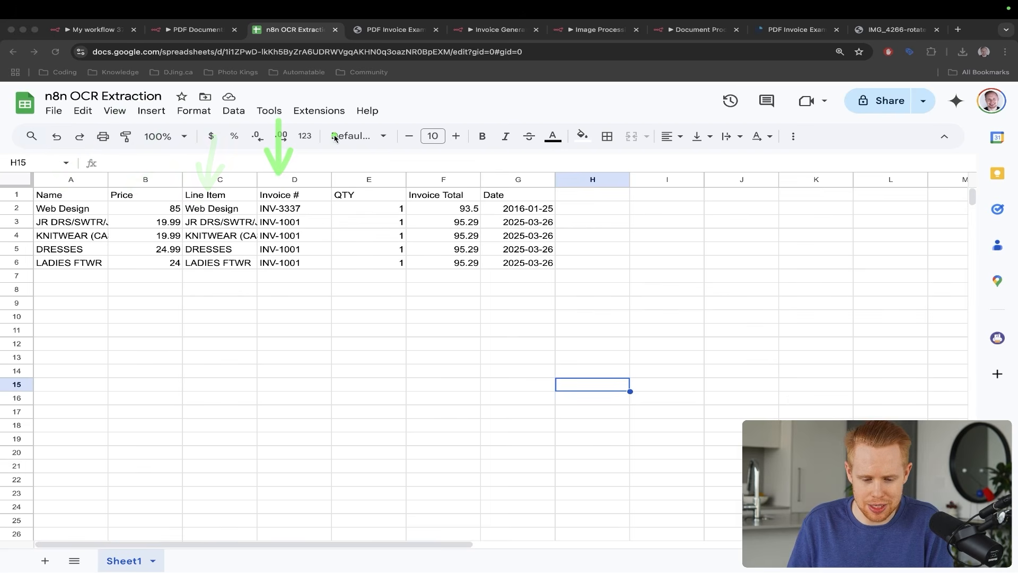
{"action": "left_click_drag", "start_coordinate": [348, 139], "coordinate": [341, 166]}
{"action": "left_click_drag", "start_coordinate": [419, 106], "coordinate": [420, 172]}
{"action": "left_click_drag", "start_coordinate": [485, 126], "coordinate": [501, 180]}
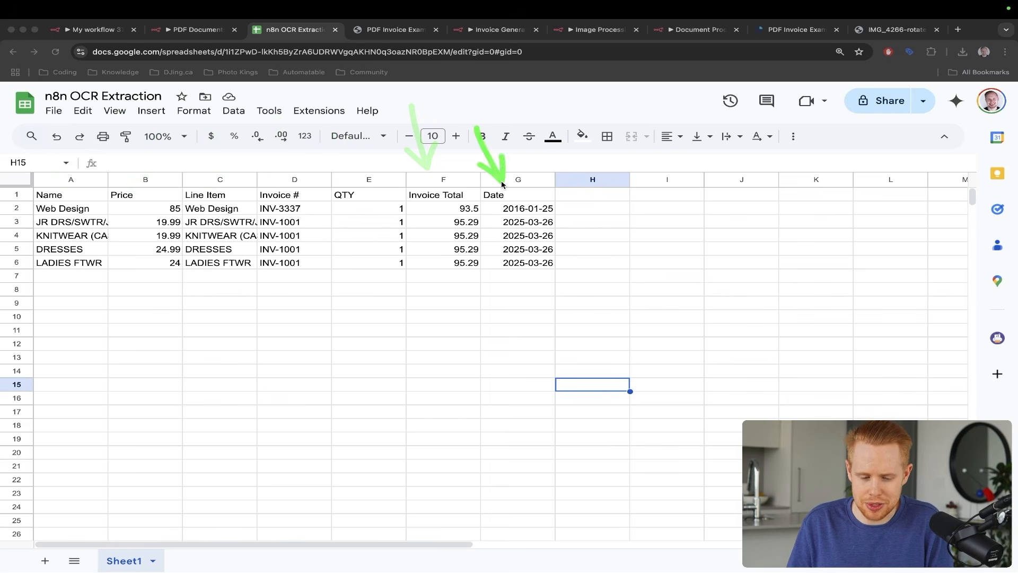
- Relate the extracted text to the QTY column, then go back to add a step after Extract from File
{"action": "key", "text": "ctrl+shift+Tab"}
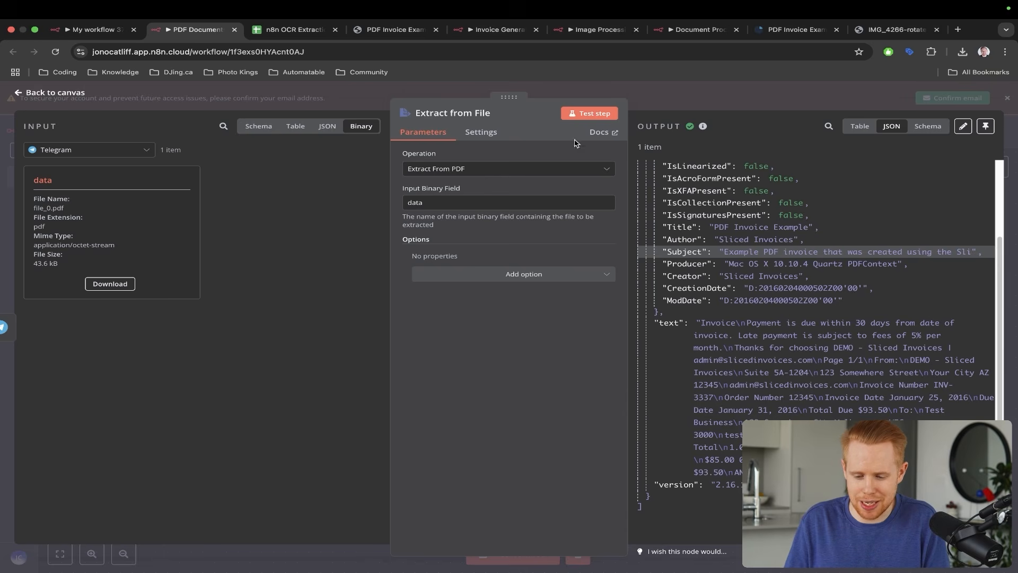
{"action": "left_click_drag", "start_coordinate": [698, 183], "coordinate": [746, 311]}
{"action": "key", "text": "ctrl+Tab"}
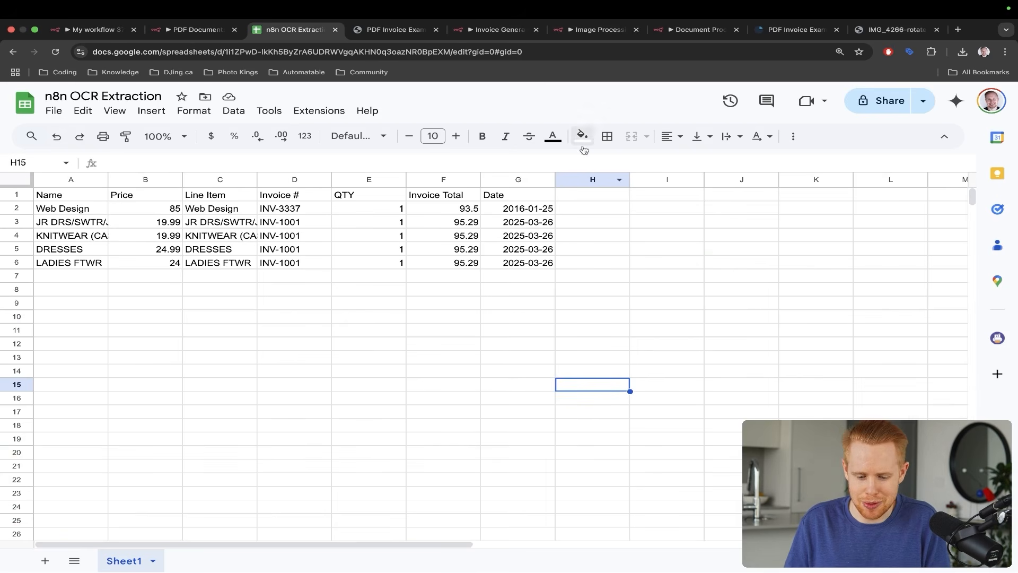
{"action": "left_click_drag", "start_coordinate": [734, 245], "coordinate": [378, 235]}
{"action": "key", "text": "ctrl+shift+Tab"}
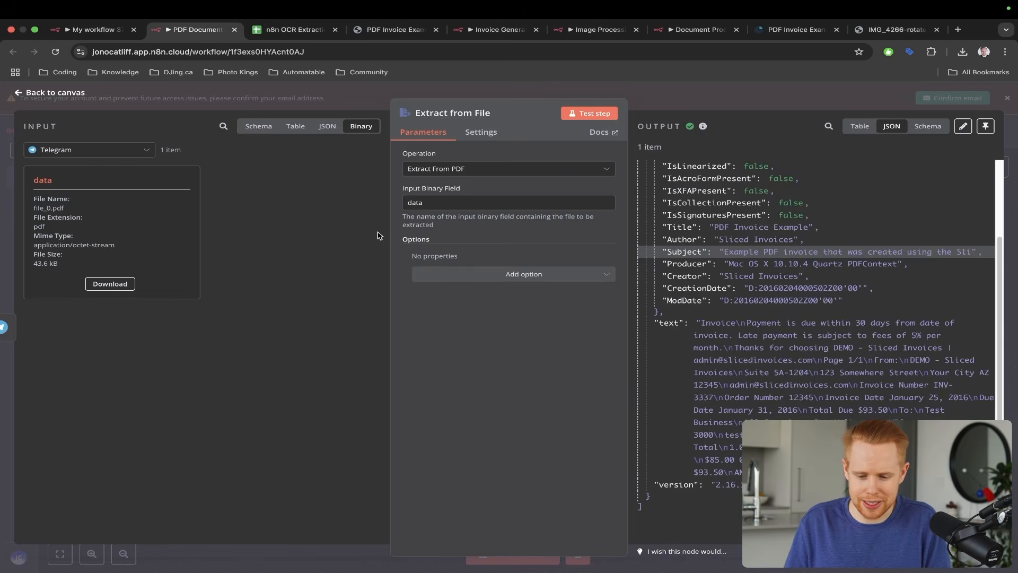
{"action": "key", "text": "Escape"}
{"action": "left_click", "coordinate": [598, 326]}
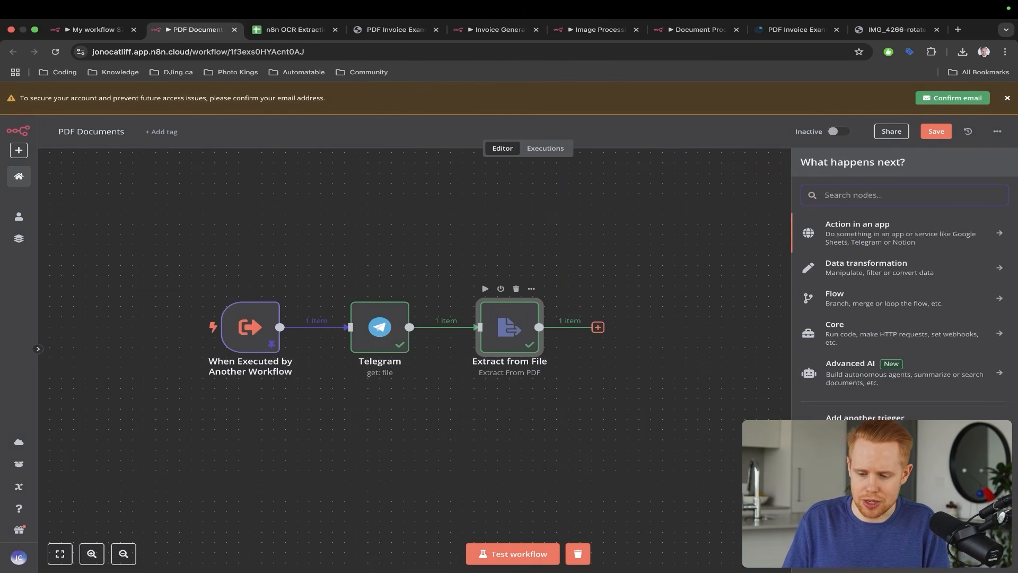
- Add an OpenAI 'Message a model' node after Extract from File
{"action": "type", "text": "openai"}
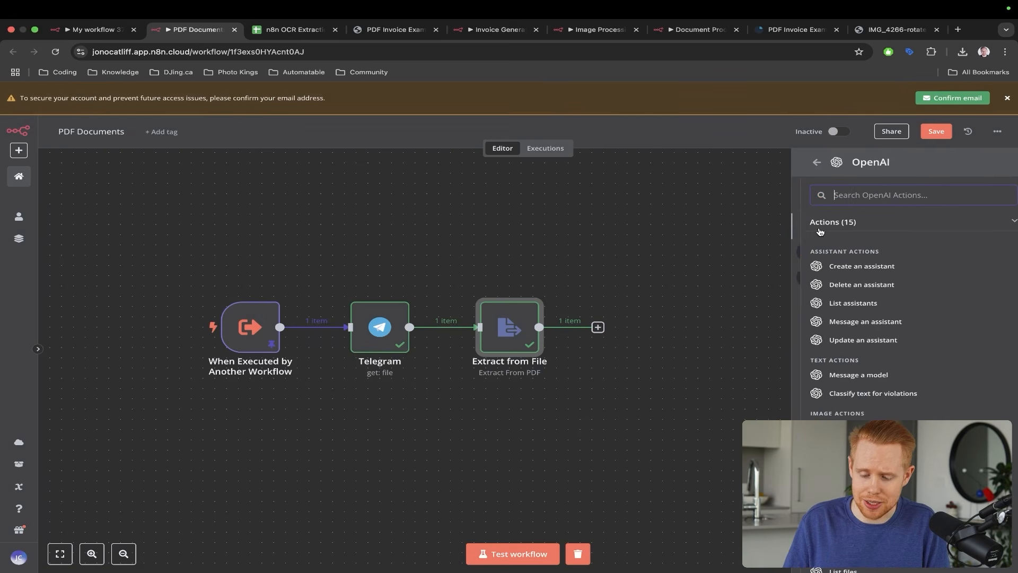
{"action": "left_click", "coordinate": [820, 231]}
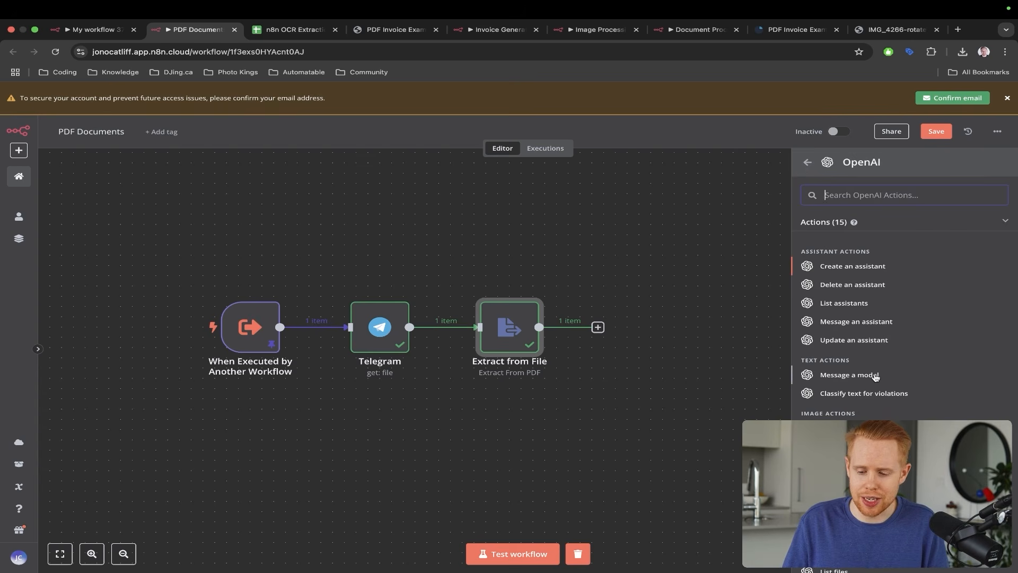
{"action": "left_click", "coordinate": [849, 375]}
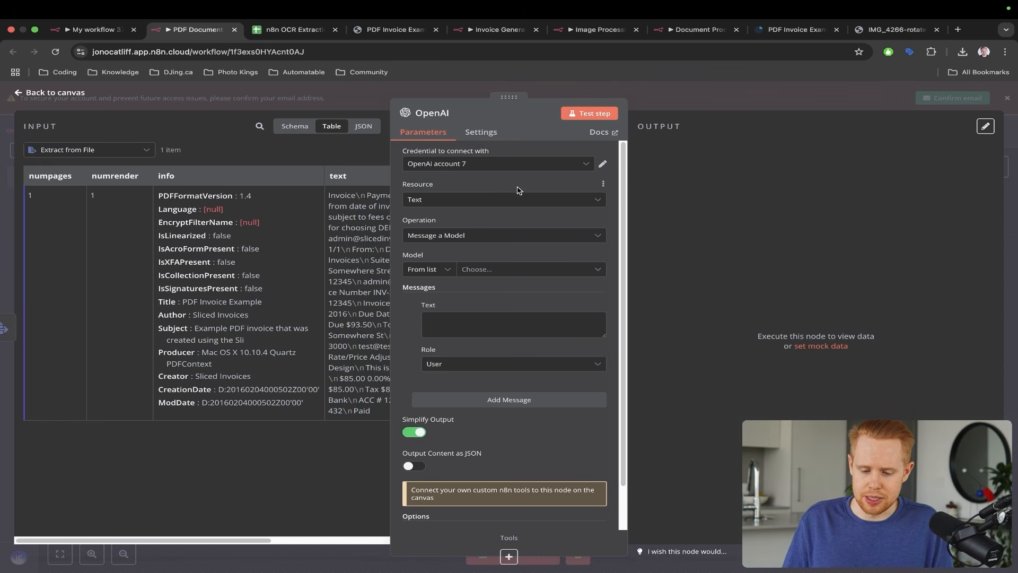
- Switch the OpenAI node to another saved OpenAI credential after the model list fails to load
{"action": "key", "text": "ctrl+a"}
{"action": "left_click_drag", "start_coordinate": [554, 159], "coordinate": [461, 298]}
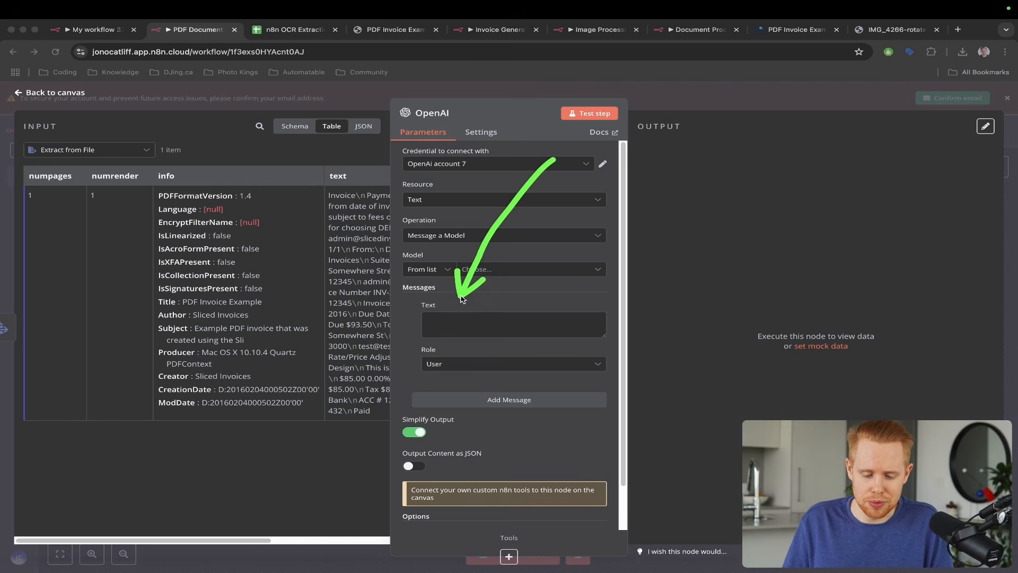
{"action": "key", "text": "ctrl+s"}
{"action": "key", "text": "Escape"}
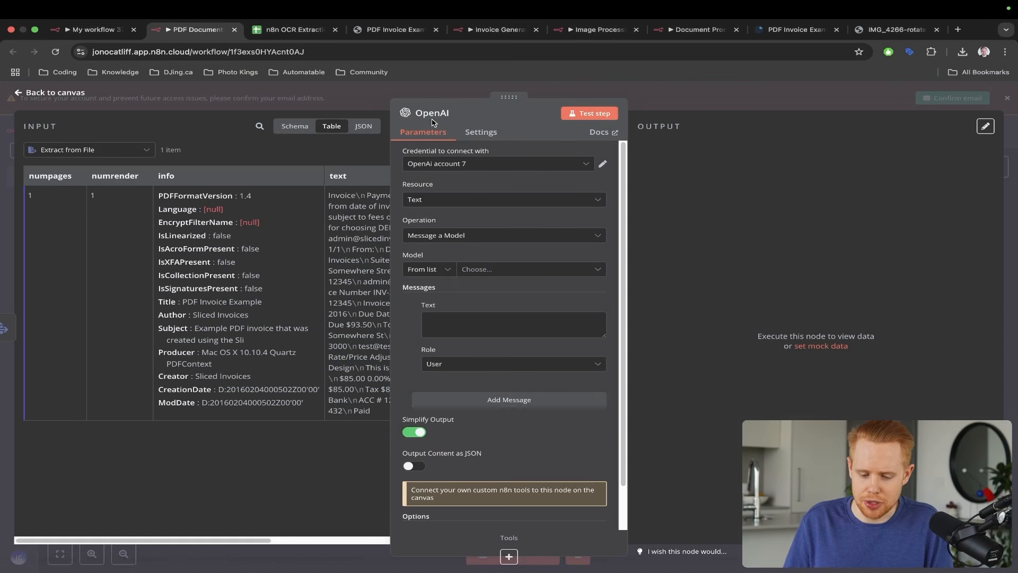
{"action": "left_click", "coordinate": [476, 269]}
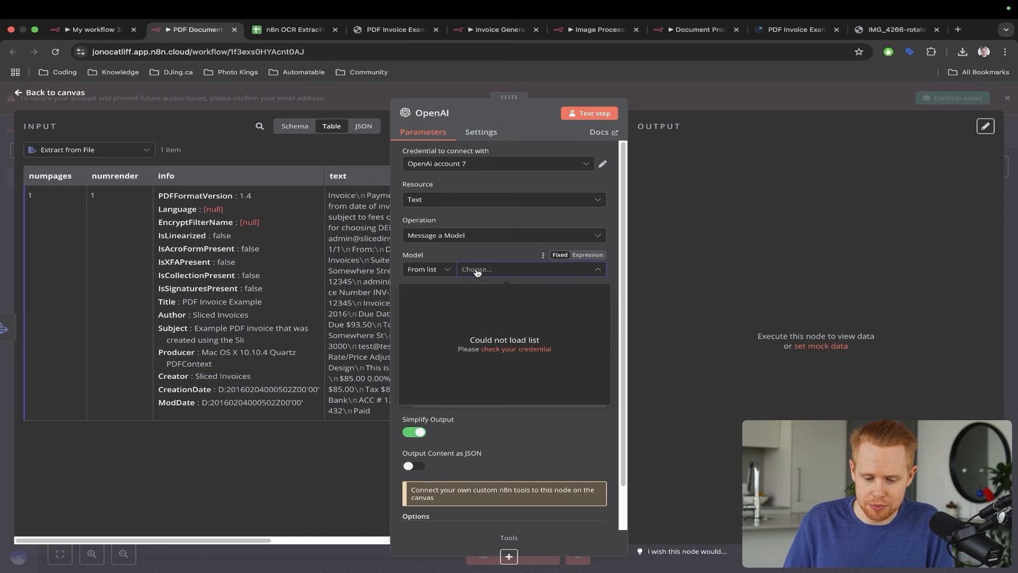
{"action": "key", "text": "Escape"}
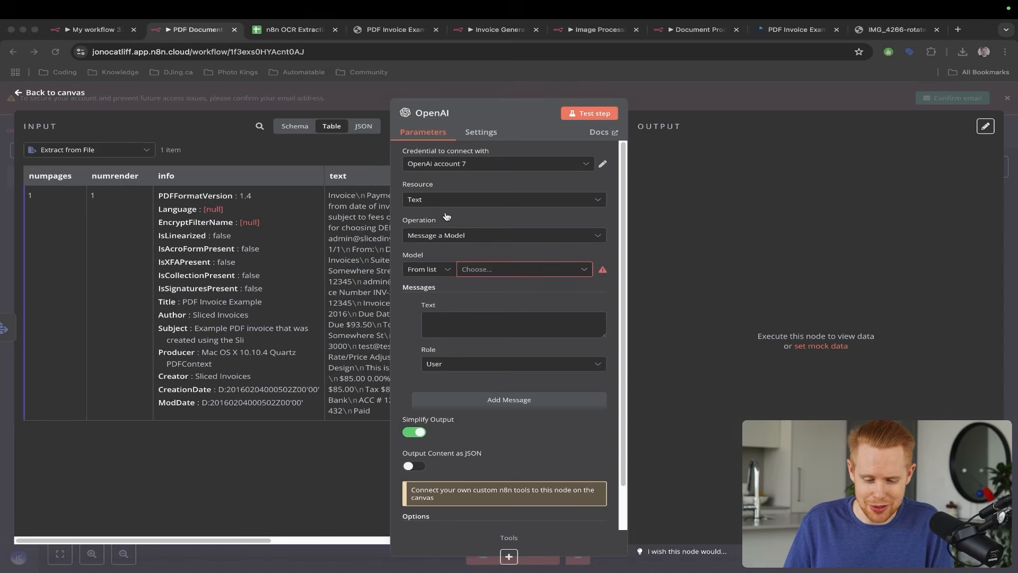
{"action": "left_click", "coordinate": [483, 164]}
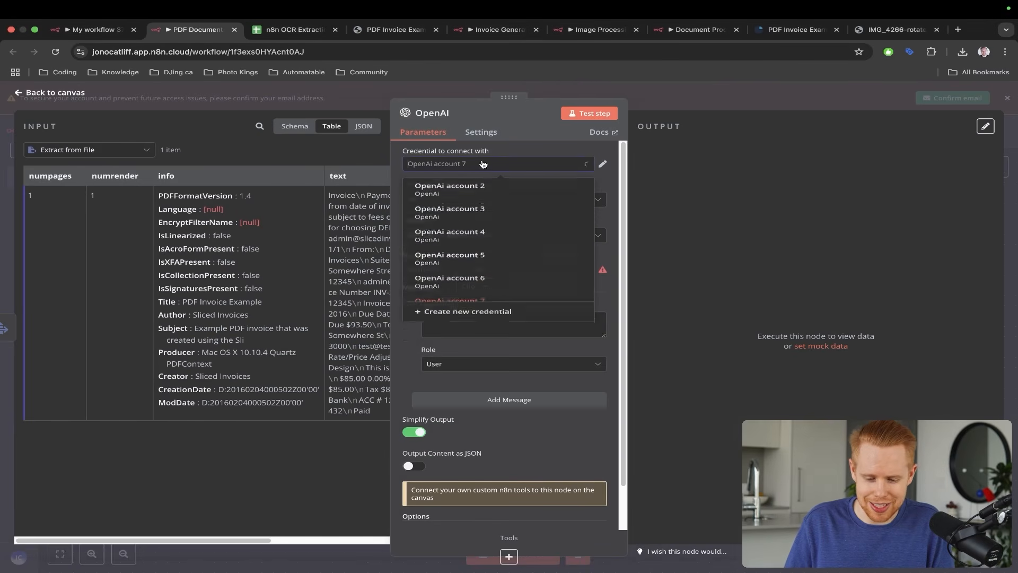
{"action": "left_click", "coordinate": [479, 281]}
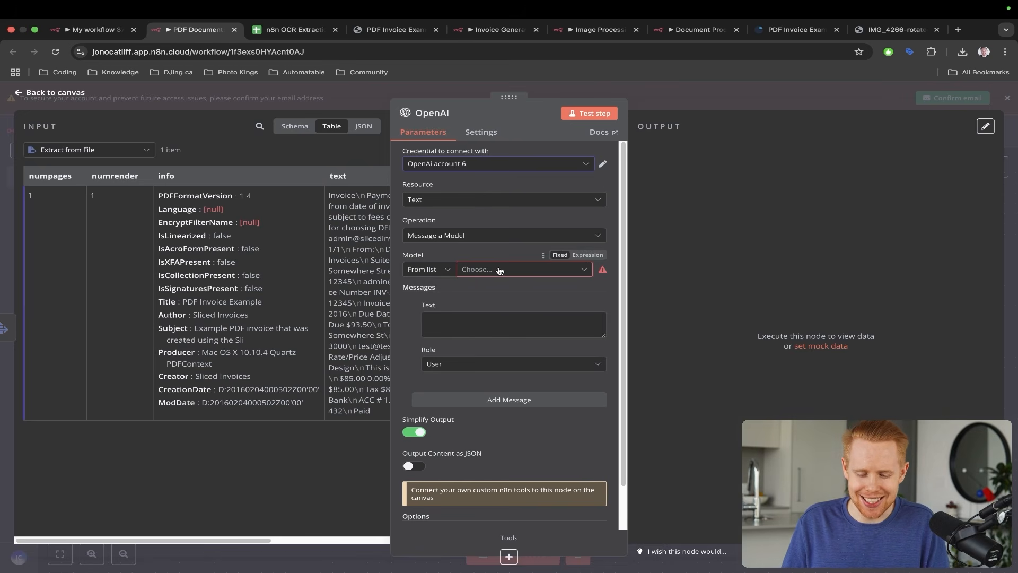
- Choose GPT-4O-MINI from the reloaded model list and highlight the selection
{"action": "left_click", "coordinate": [481, 269]}
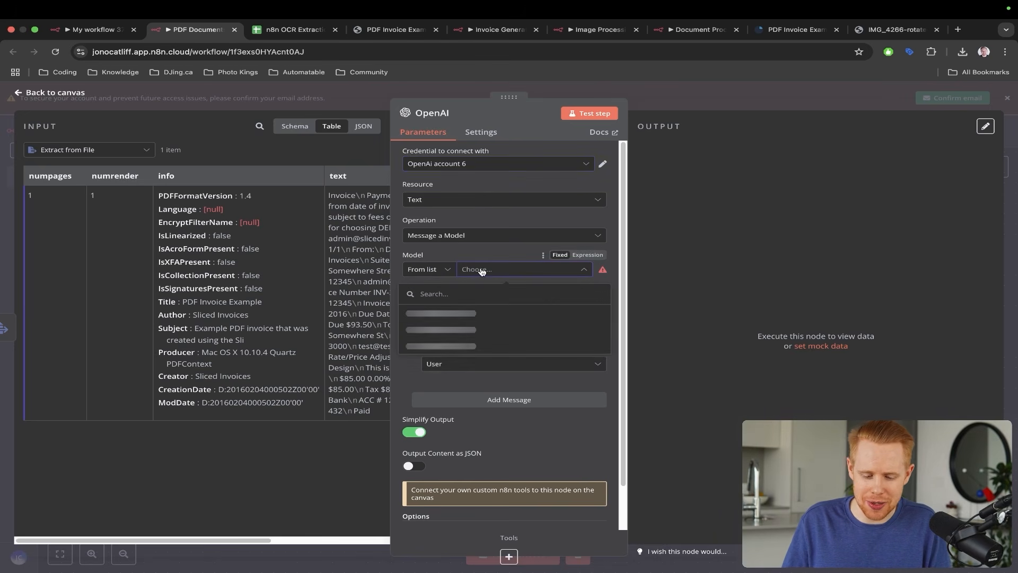
{"action": "scroll", "coordinate": [484, 321], "scroll_direction": "down", "scroll_amount": 5}
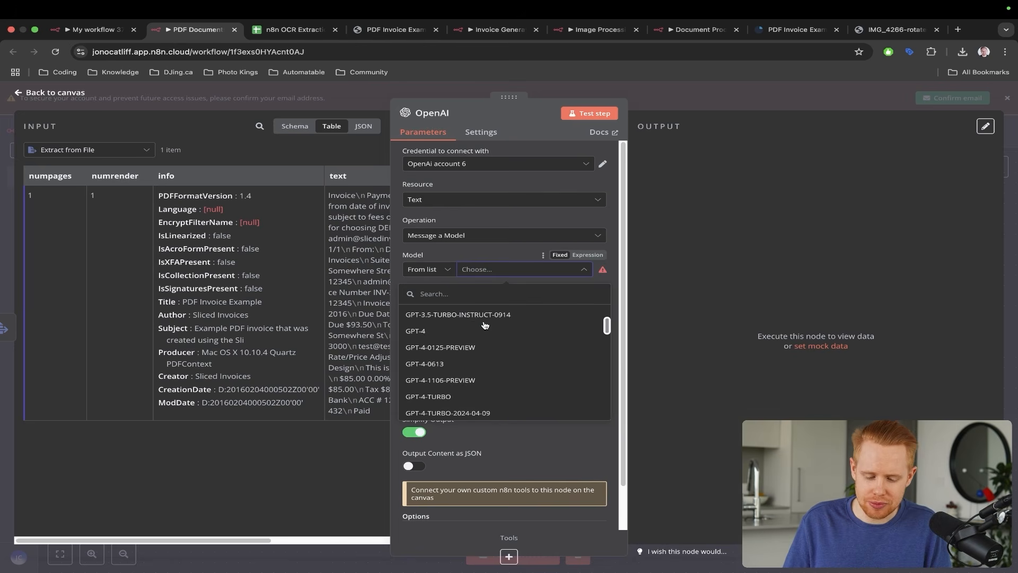
{"action": "scroll", "coordinate": [485, 325], "scroll_direction": "down", "scroll_amount": 5}
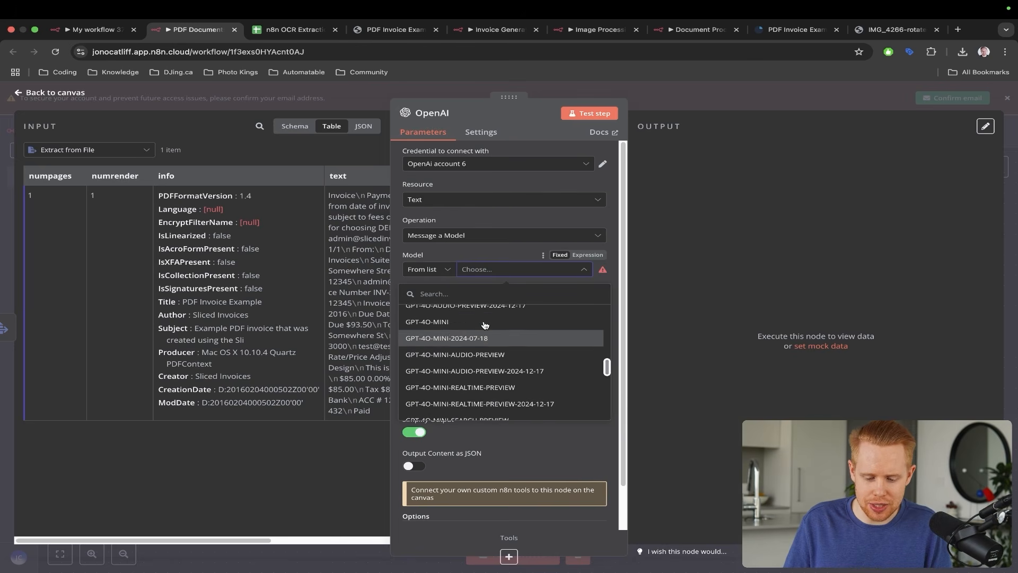
{"action": "left_click", "coordinate": [434, 324]}
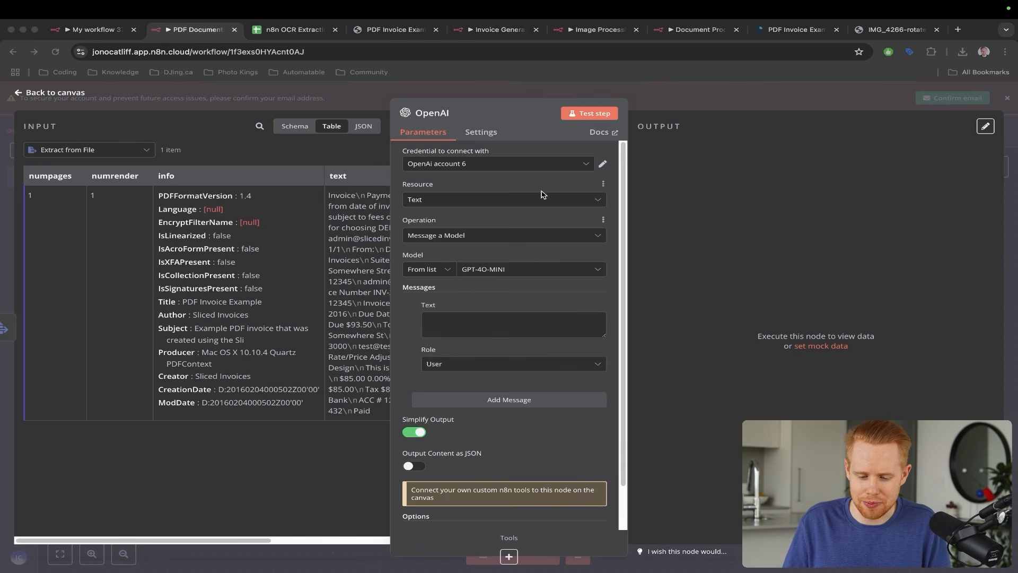
{"action": "left_click_drag", "start_coordinate": [546, 176], "coordinate": [486, 261]}
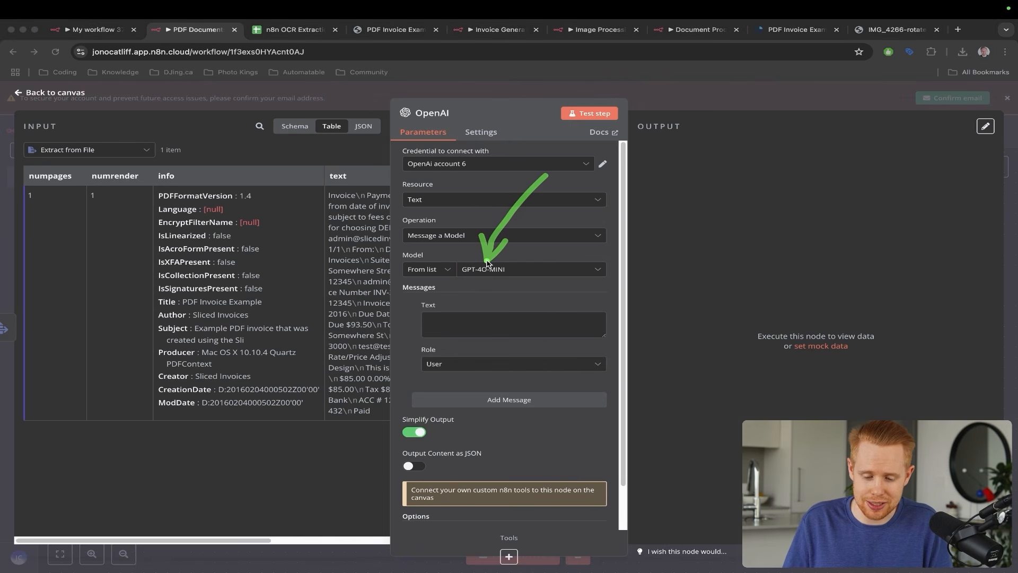
{"action": "key", "text": "ctrl+s"}
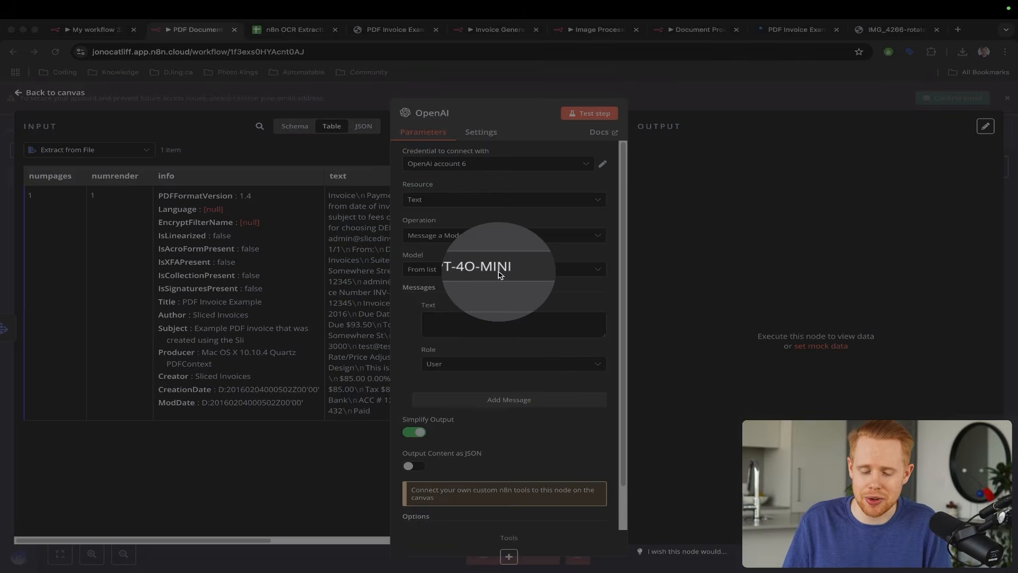
{"action": "key", "text": "ctrl+s"}
{"action": "key", "text": "ctrl+a"}
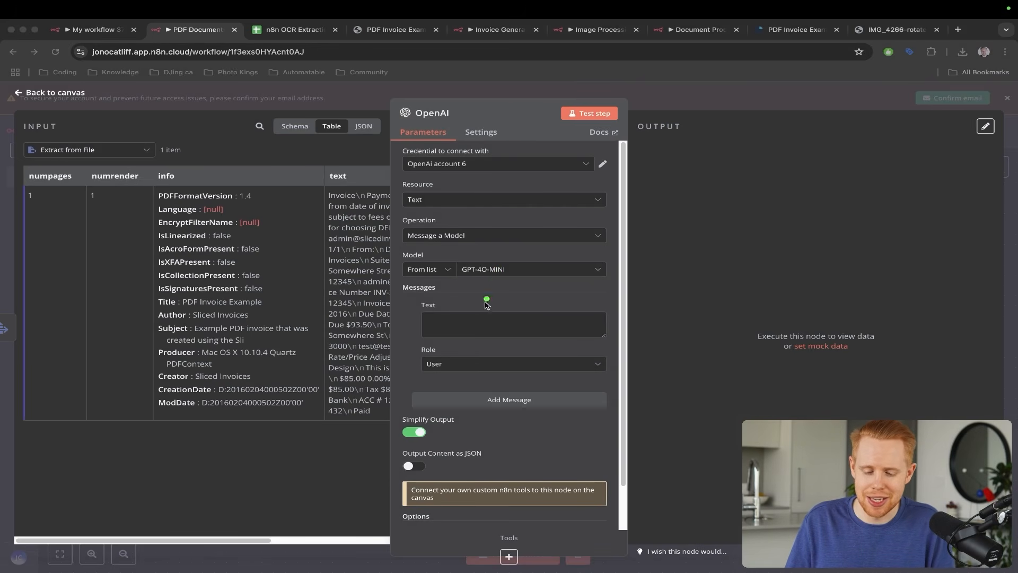
- Make the first message System, add two more, and set the third to Assistant
{"action": "left_click", "coordinate": [464, 364]}
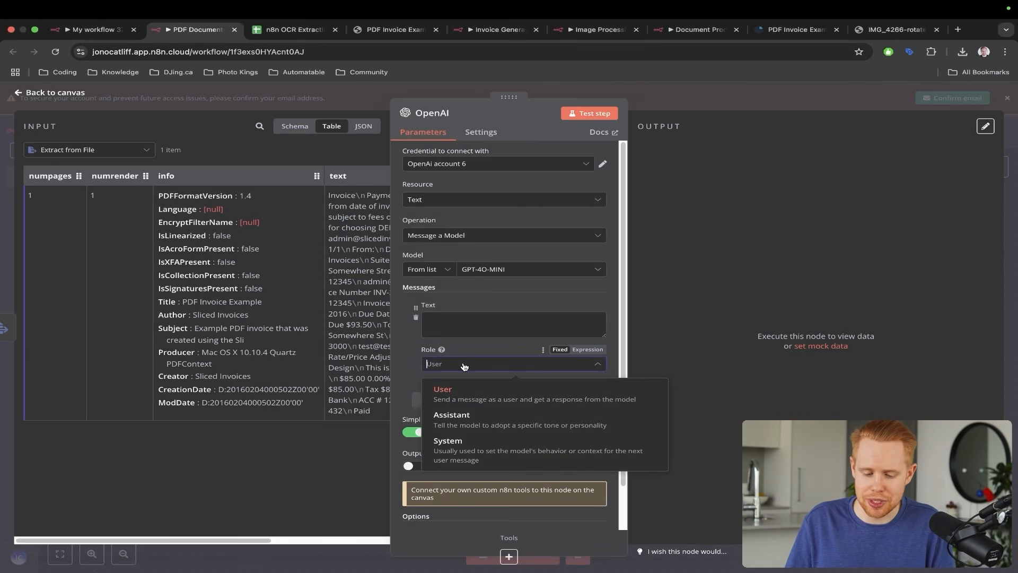
{"action": "left_click", "coordinate": [459, 451]}
{"action": "left_click", "coordinate": [460, 402]}
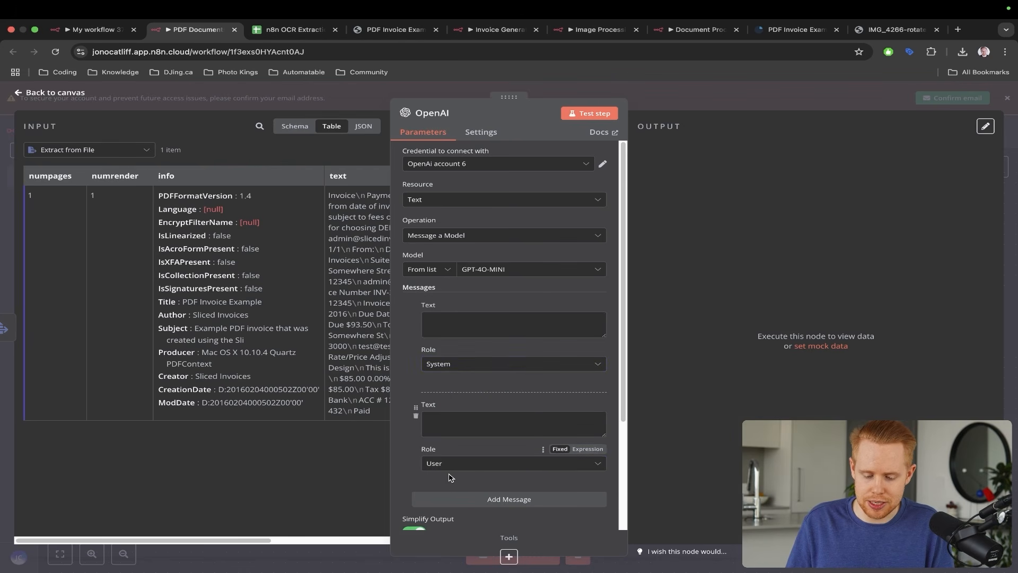
{"action": "left_click", "coordinate": [456, 499]}
{"action": "scroll", "coordinate": [477, 477], "scroll_direction": "down", "scroll_amount": 3}
{"action": "left_click", "coordinate": [473, 458]}
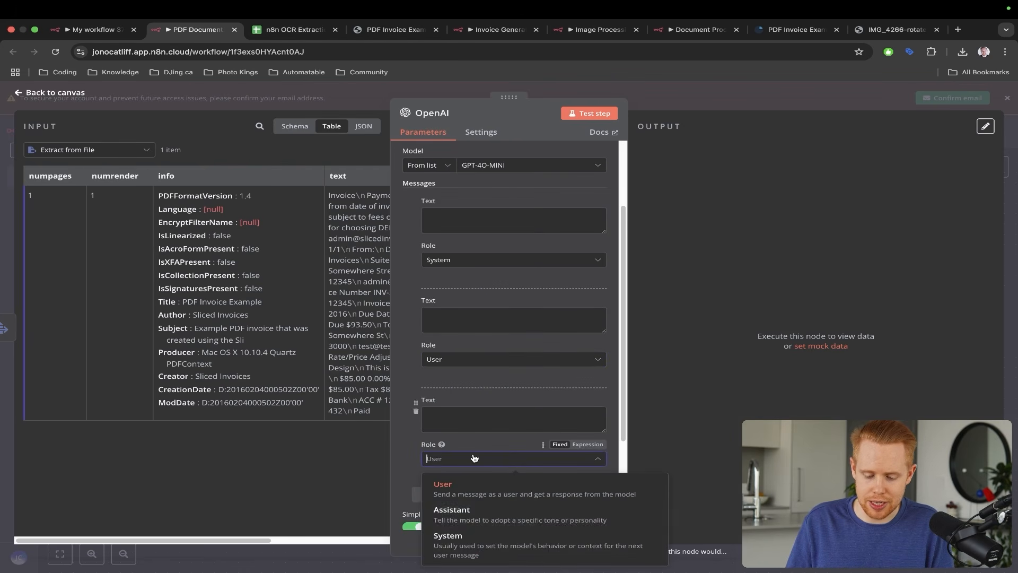
{"action": "left_click", "coordinate": [452, 510]}
{"action": "left_click", "coordinate": [469, 459]}
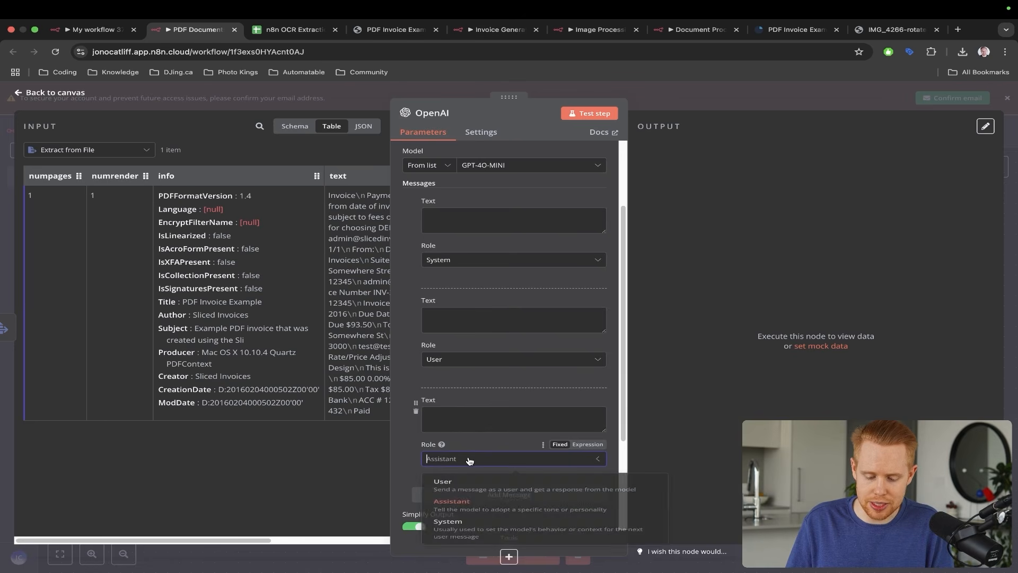
{"action": "left_click", "coordinate": [708, 337]}
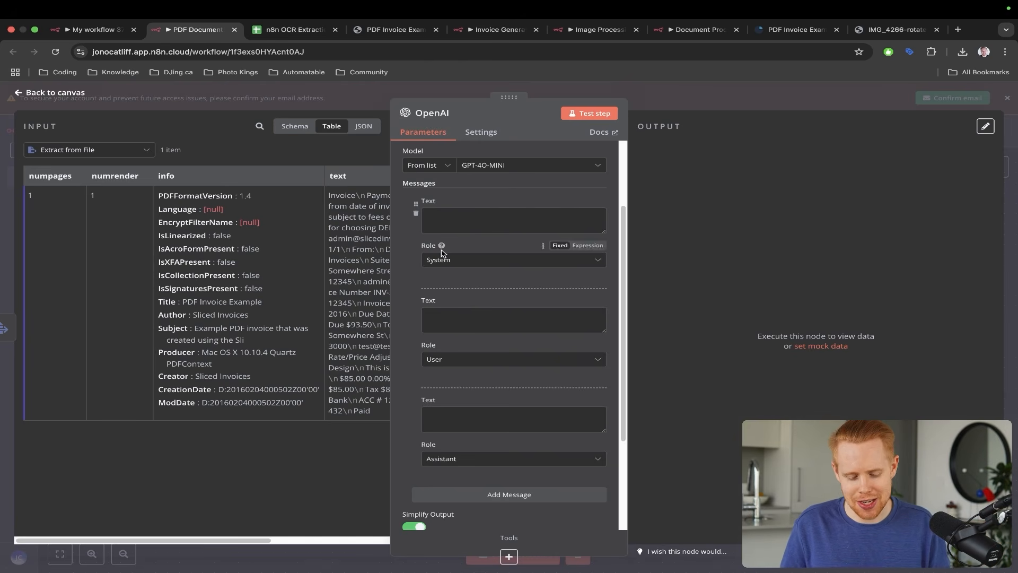
- Annotate how the extracted input text feeds the User message and the Assistant message maps to output
{"action": "key", "text": "ctrl+a"}
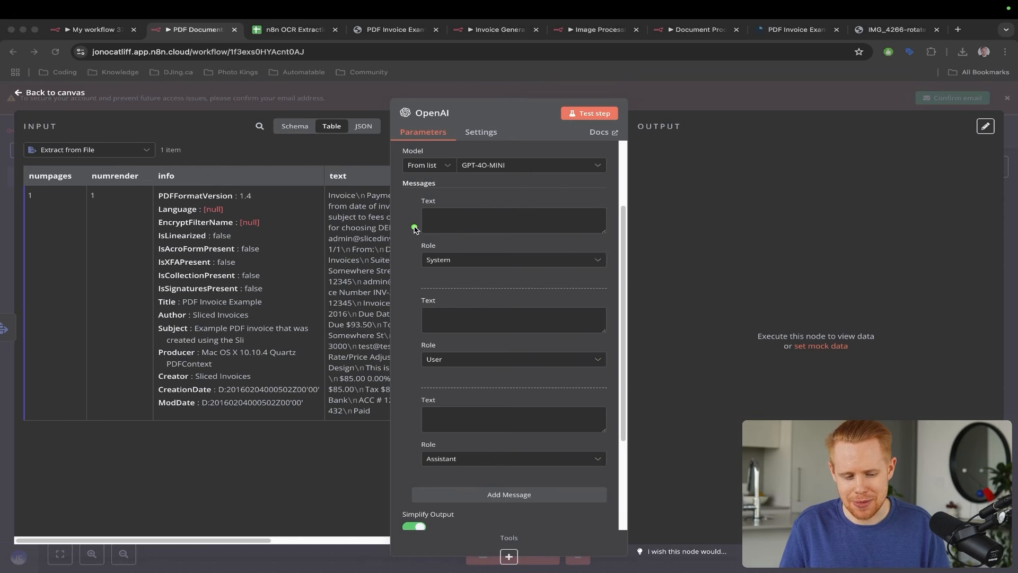
{"action": "left_click_drag", "start_coordinate": [329, 223], "coordinate": [58, 134]}
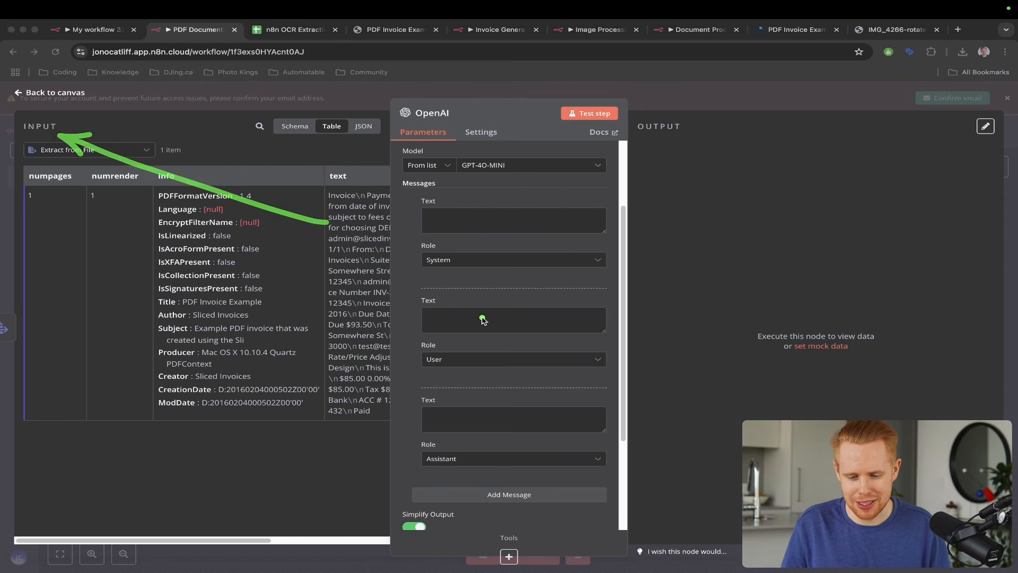
{"action": "left_click_drag", "start_coordinate": [482, 317], "coordinate": [615, 149]}
{"action": "left_click_drag", "start_coordinate": [525, 98], "coordinate": [445, 129]}
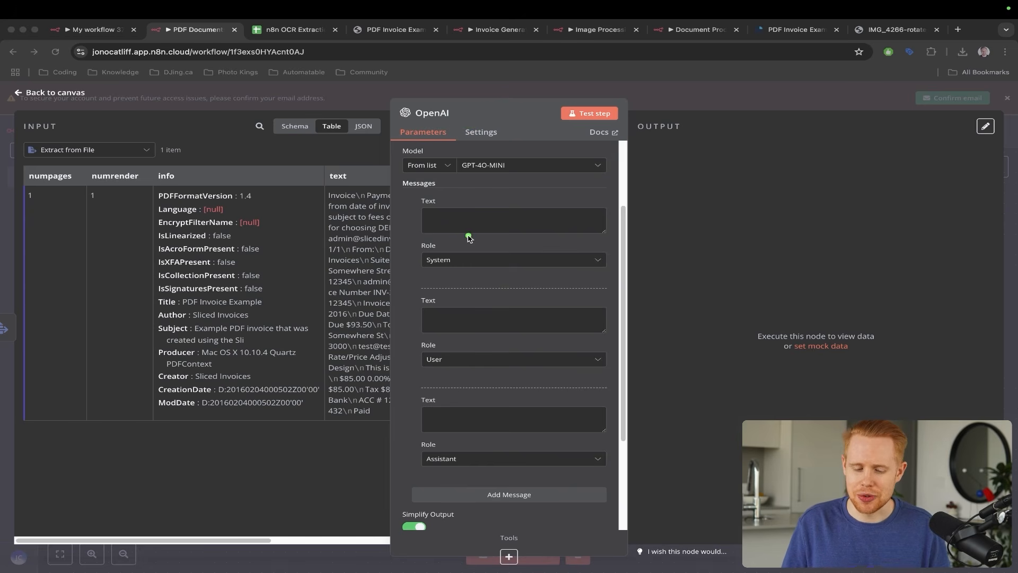
{"action": "mouse_move", "coordinate": [338, 286]}
{"action": "left_mouse_down"}
{"action": "mouse_move", "coordinate": [424, 354]}
{"action": "mouse_move", "coordinate": [33, 137]}
{"action": "left_mouse_up"}
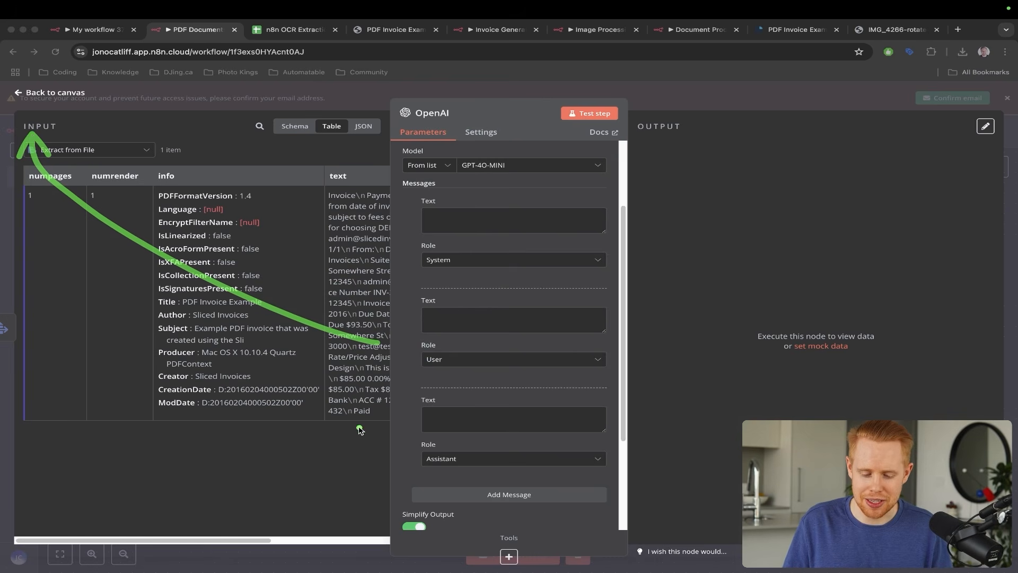
{"action": "mouse_move", "coordinate": [450, 470]}
{"action": "left_mouse_down"}
{"action": "mouse_move", "coordinate": [641, 352]}
{"action": "mouse_move", "coordinate": [682, 141]}
{"action": "left_mouse_up"}
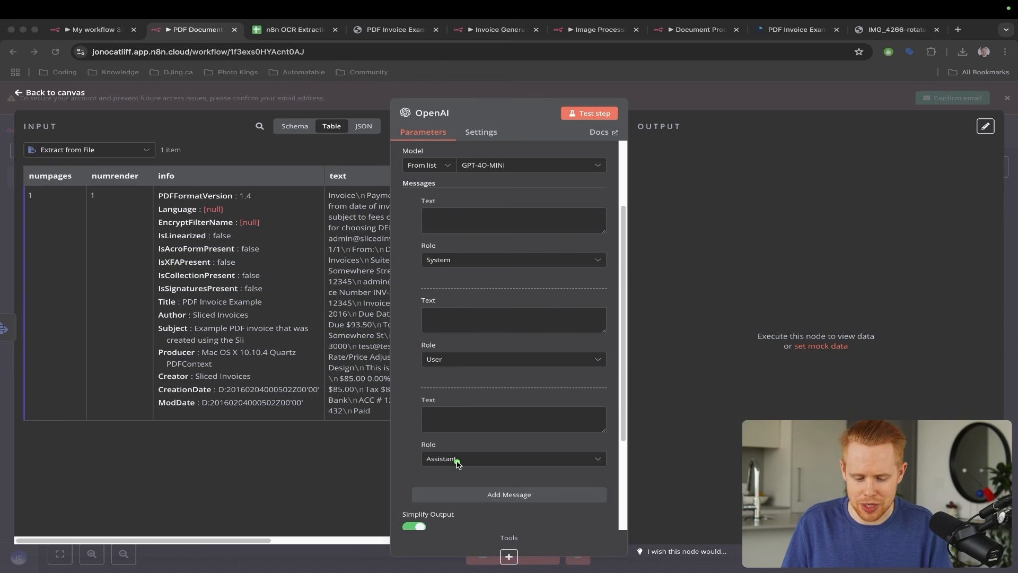
{"action": "mouse_move", "coordinate": [457, 463]}
{"action": "left_mouse_down"}
{"action": "mouse_move", "coordinate": [693, 297]}
{"action": "mouse_move", "coordinate": [682, 119]}
{"action": "left_mouse_up"}
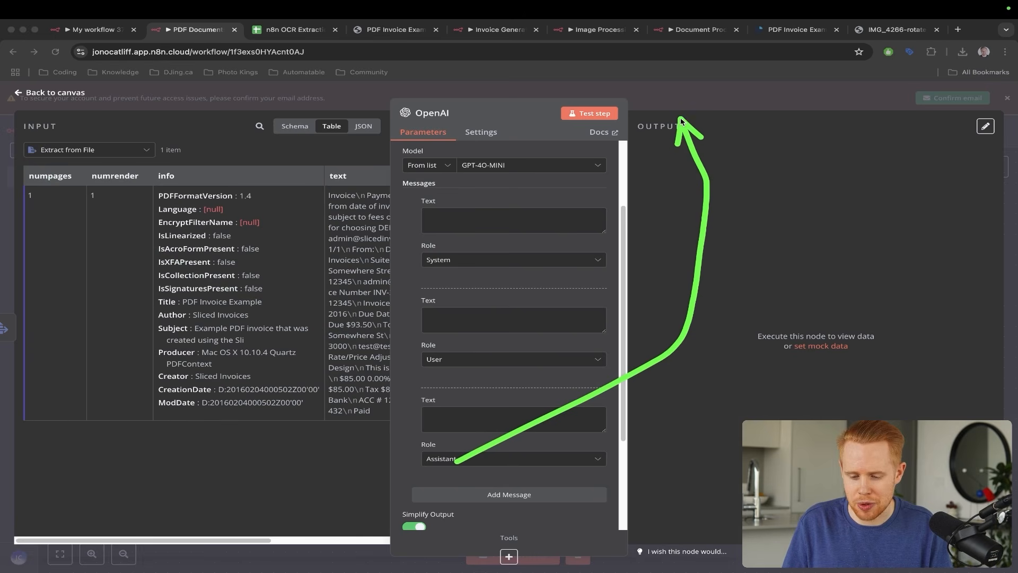
{"action": "mouse_move", "coordinate": [435, 375]}
{"action": "left_mouse_down"}
{"action": "mouse_move", "coordinate": [321, 341]}
{"action": "mouse_move", "coordinate": [133, 222]}
{"action": "mouse_move", "coordinate": [75, 148]}
{"action": "left_mouse_up"}
{"action": "left_click_drag", "start_coordinate": [465, 263], "coordinate": [437, 143]}
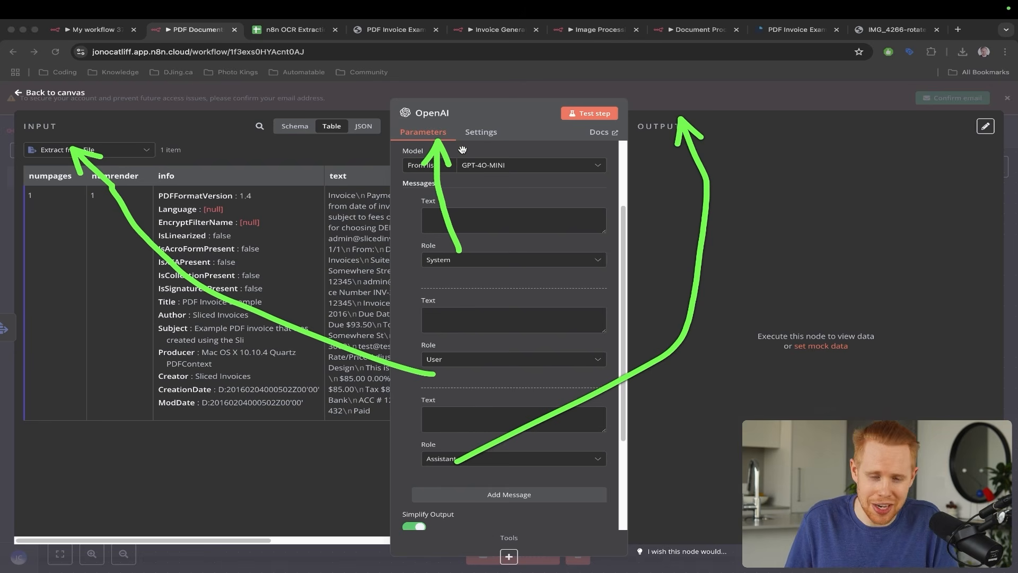
{"action": "key", "text": "Escape"}
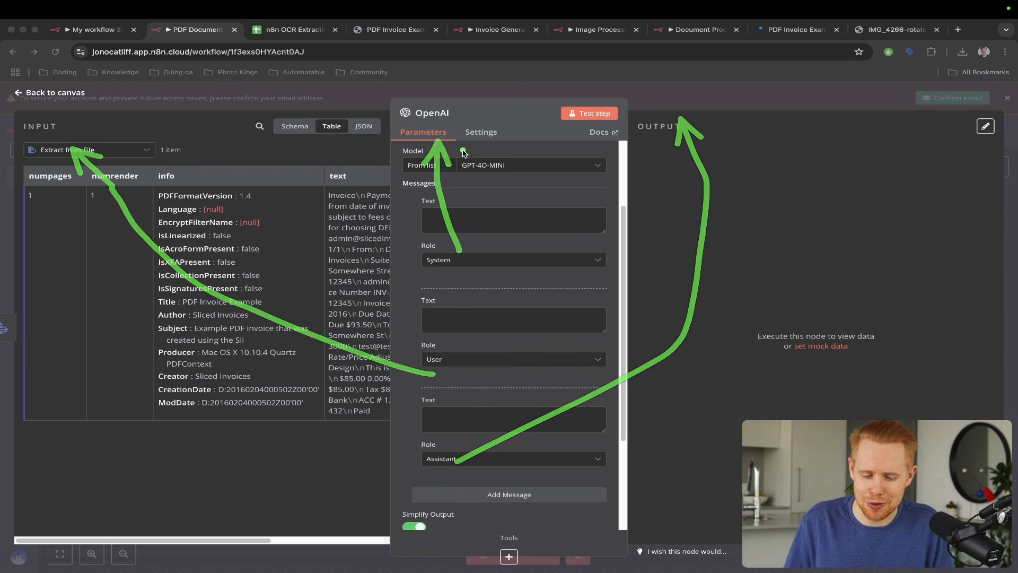
- Write the system prompt saying the model is fantastic at pulling JSON data from invoices, receipts or documents
{"action": "left_click", "coordinate": [472, 215]}
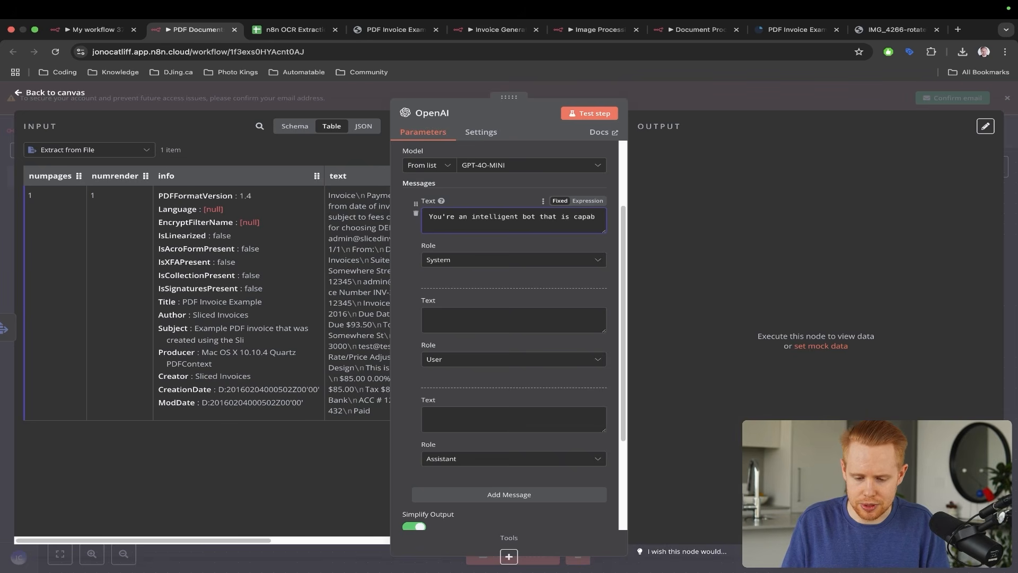
{"action": "type", "text": "tic at pul"}
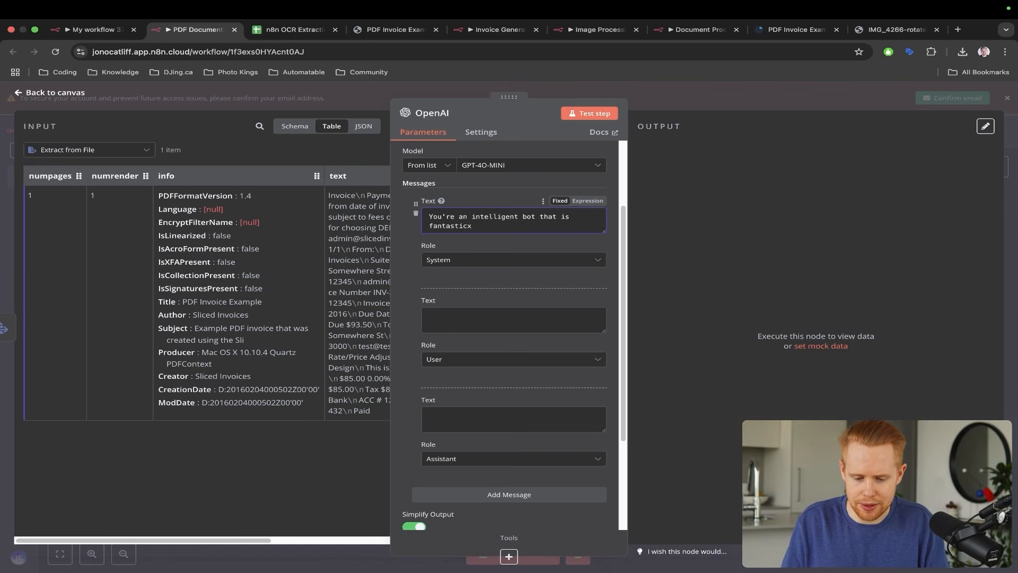
{"action": "type", "text": "ling out"}
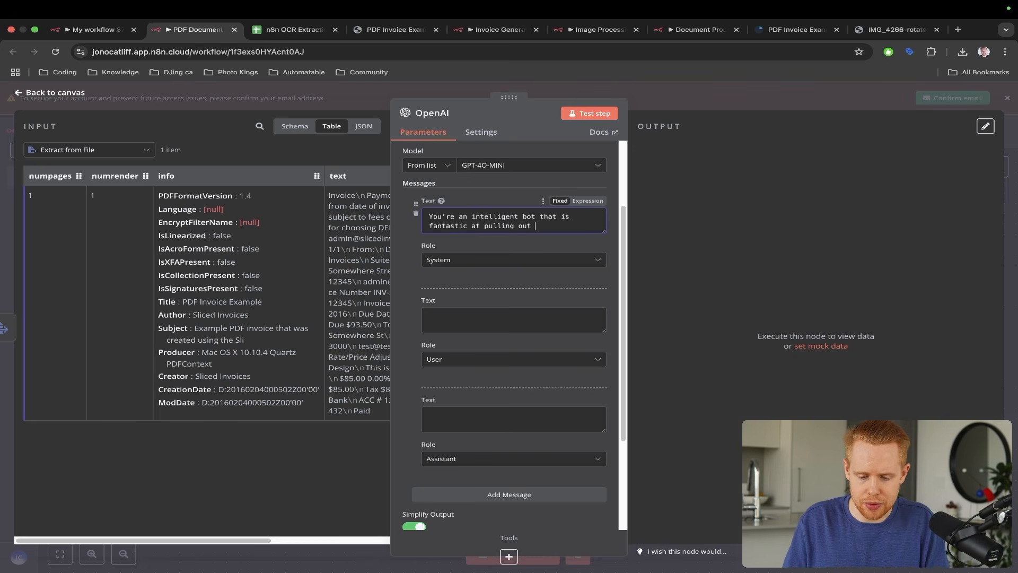
{"action": "type", "text": " data from"}
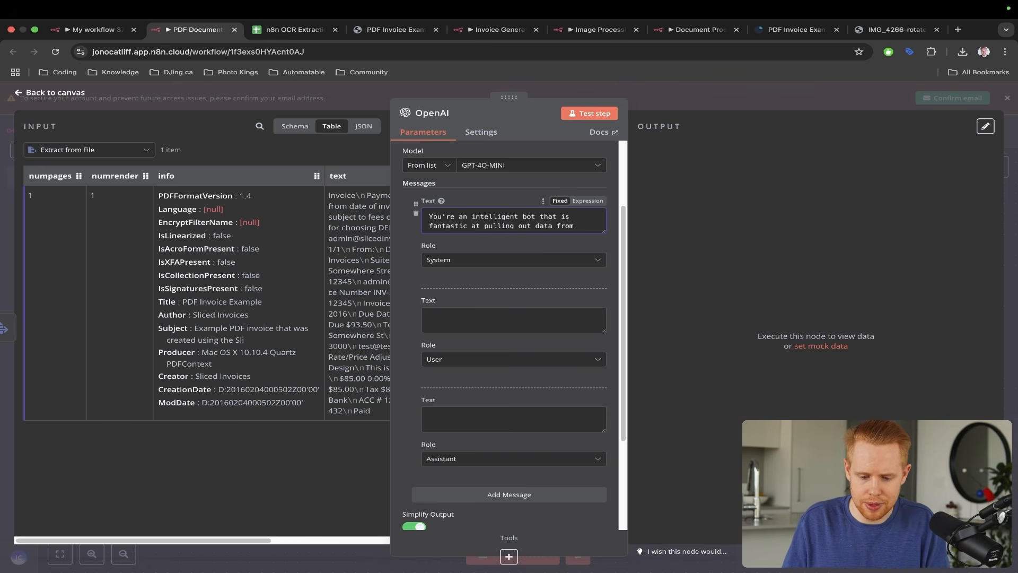
{"action": "type", "text": " text."}
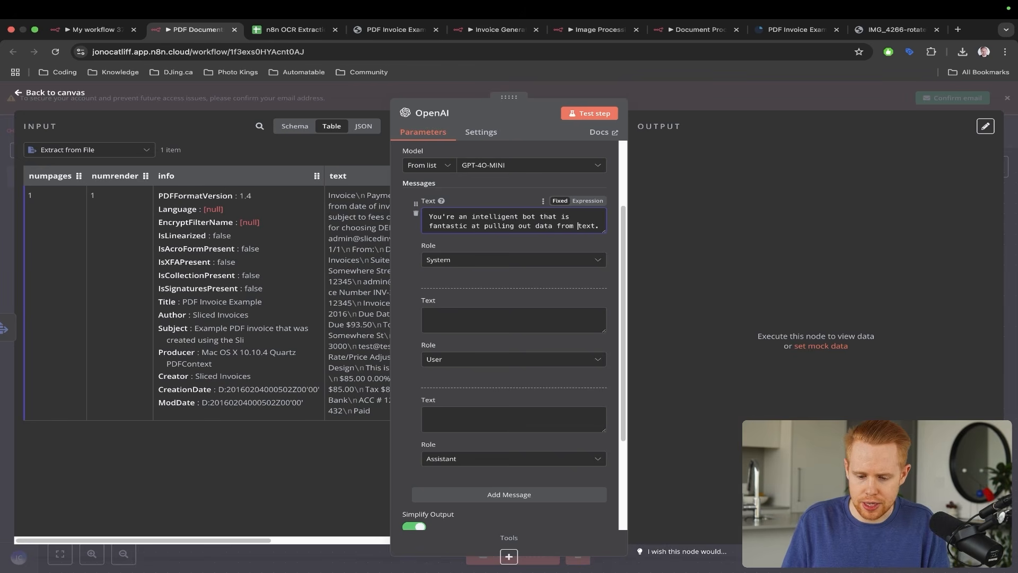
{"action": "type", "text": "JSON"}
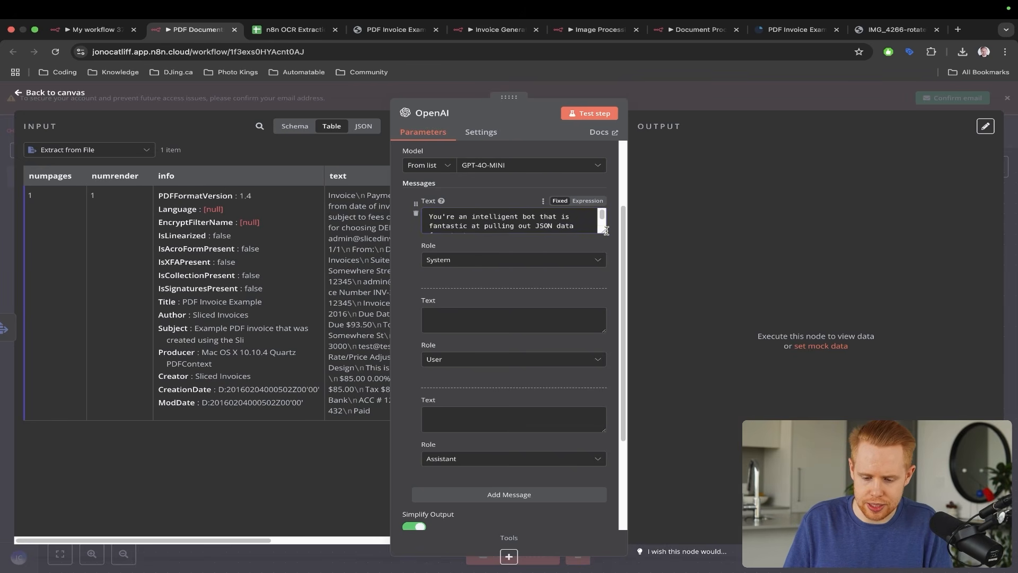
{"action": "left_click", "coordinate": [465, 232]}
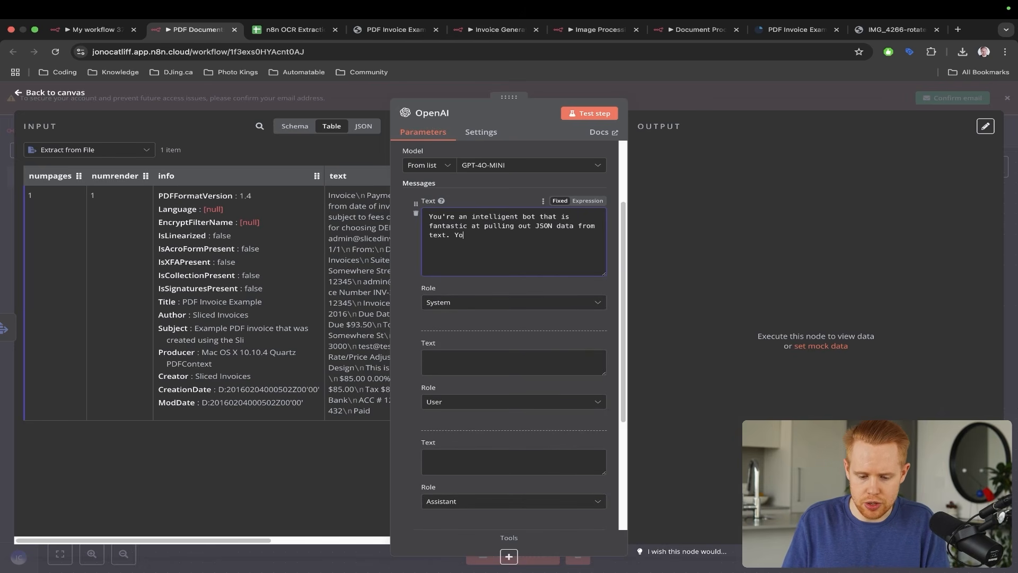
{"action": "key", "text": "alt+shift+Left"}
{"action": "key", "text": "alt+shift+Left"}
{"action": "key", "text": "alt+shift+Left"}
{"action": "key", "text": "alt+shift+Left"}
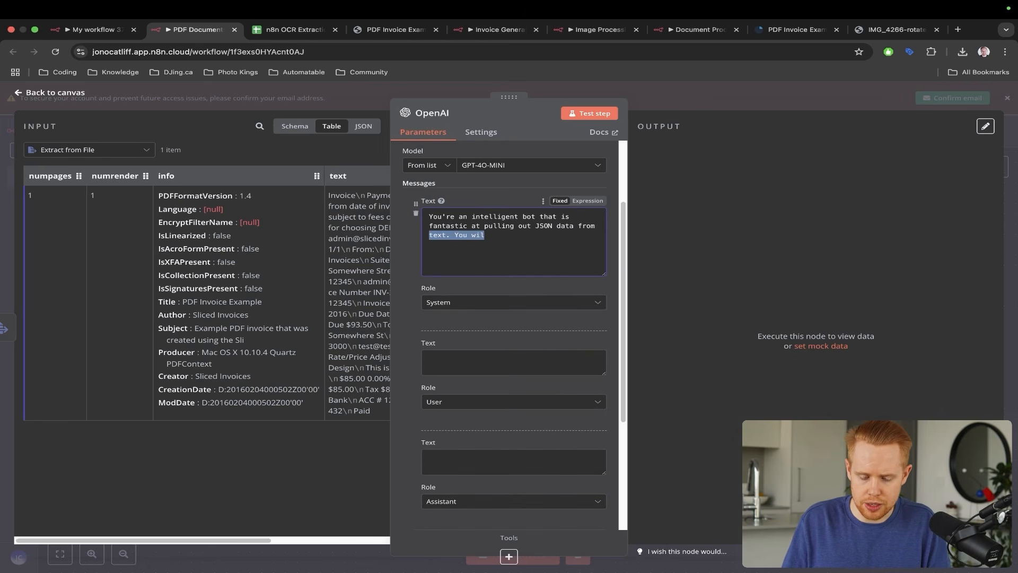
{"action": "type", "text": "invoices or receipts"}
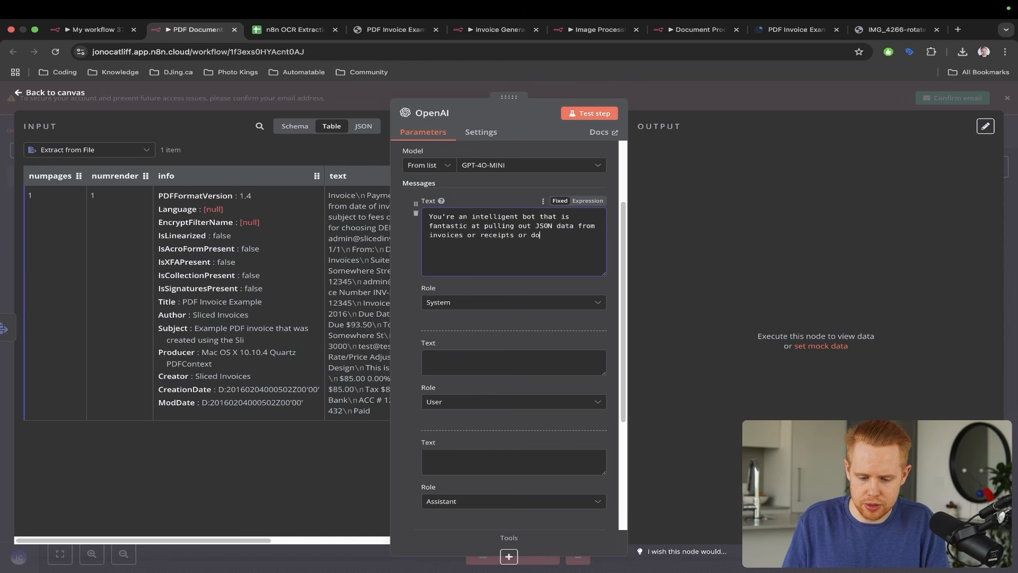
{"action": "type", "text": " or documents"}
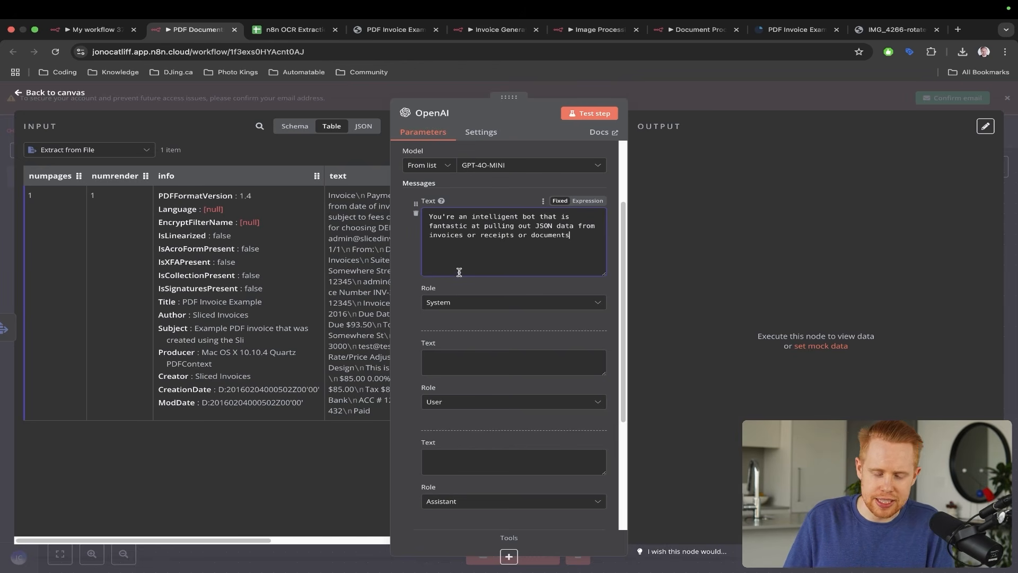
{"action": "scroll", "coordinate": [491, 302], "scroll_direction": "down", "scroll_amount": 3}
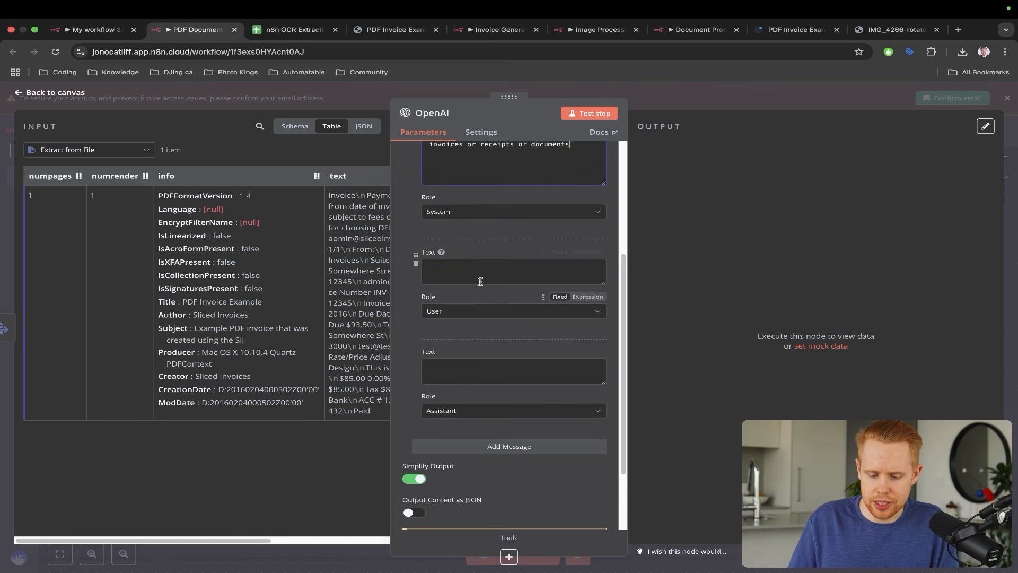
- Set the User message to 'Here is the document you need to pull data from:' followed by {{ $json.text }}
{"action": "left_click", "coordinate": [479, 273]}
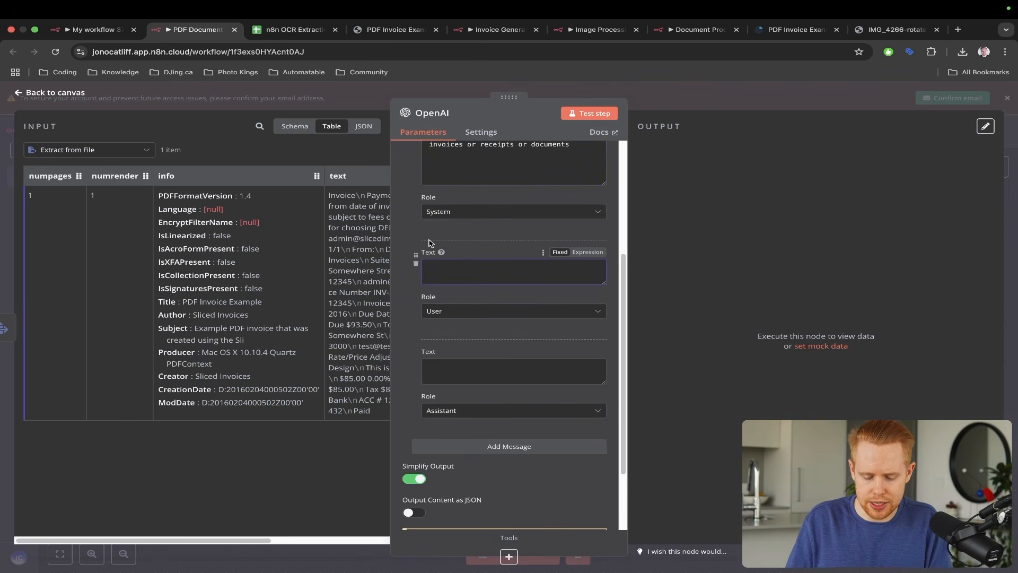
{"action": "type", "text": "Here is the docu"}
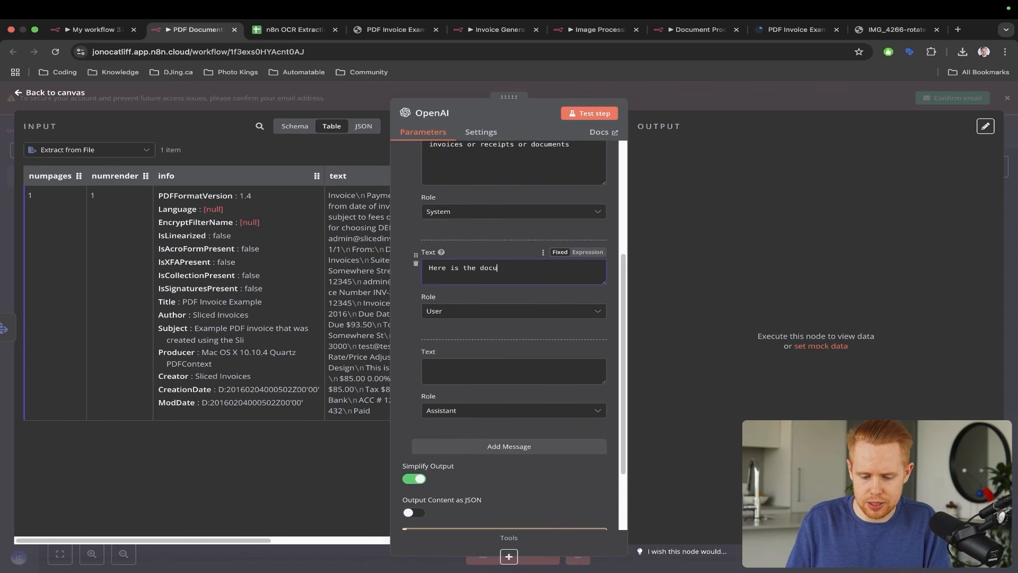
{"action": "type", "text": "ment you need "}
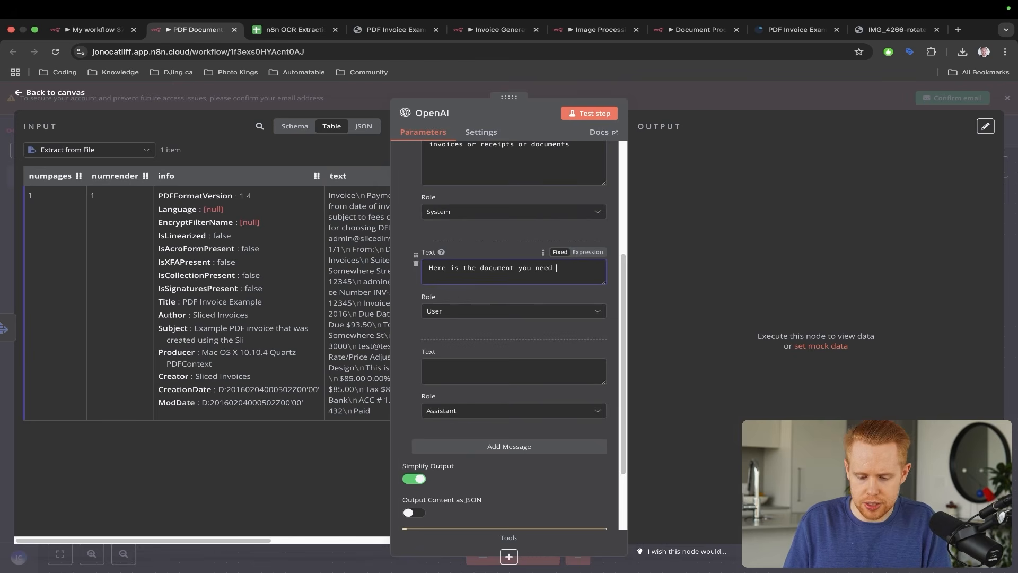
{"action": "type", "text": "to pull data from"}
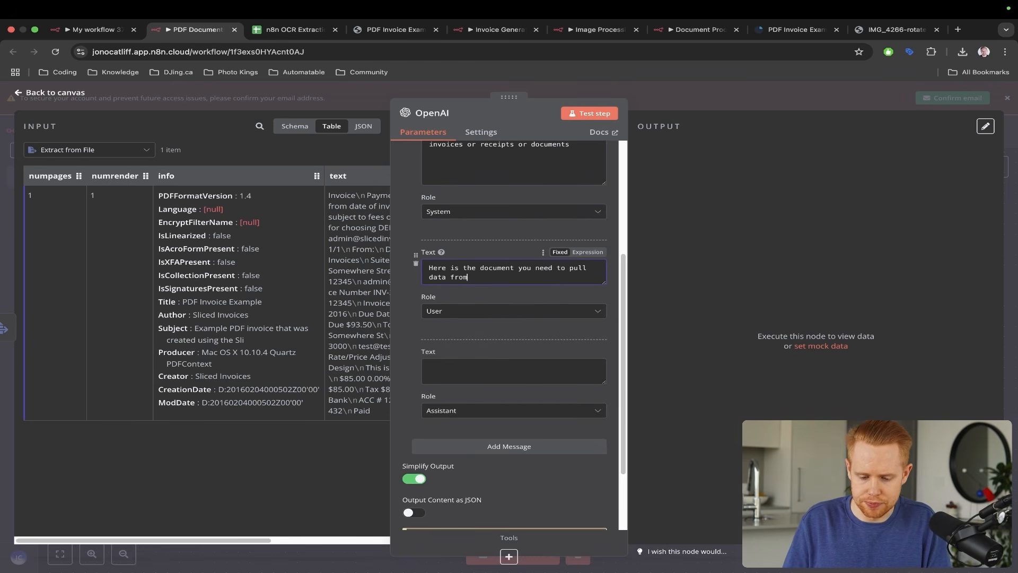
{"action": "type", "text": ":"}
{"action": "key", "text": "Return"}
{"action": "left_click", "coordinate": [363, 128]}
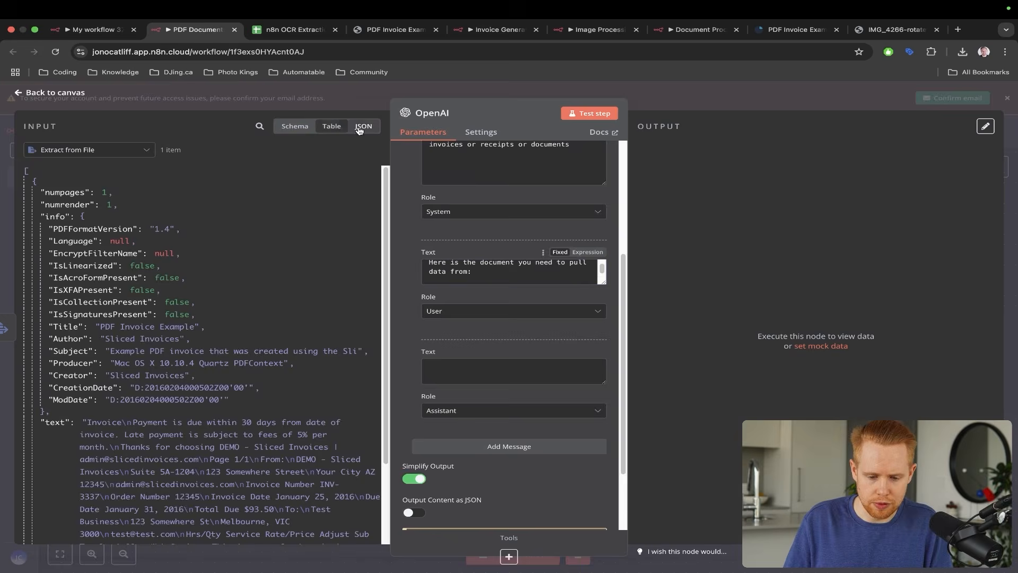
{"action": "key", "text": "ctrl+s"}
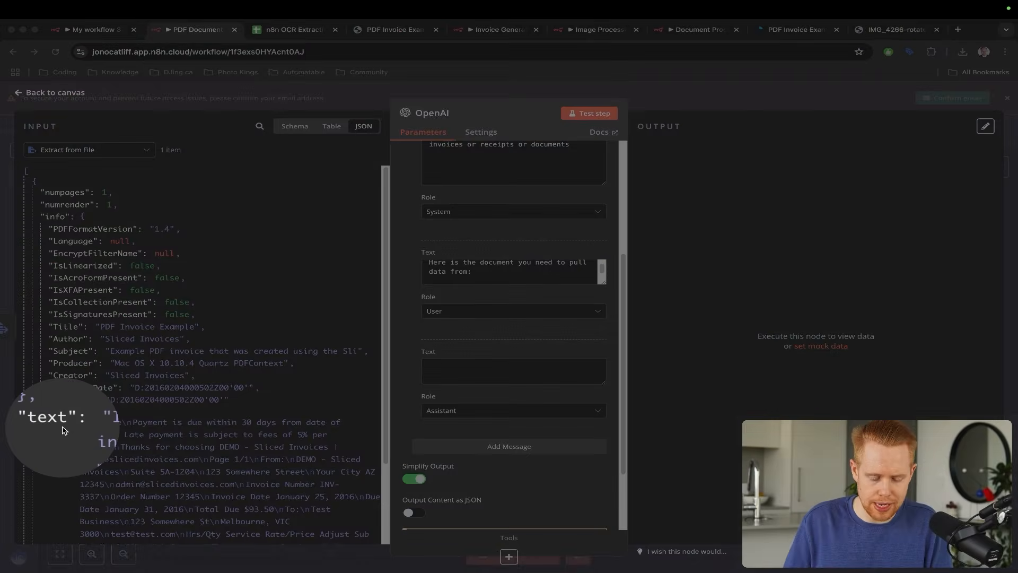
{"action": "left_click_drag", "start_coordinate": [246, 313], "coordinate": [221, 452]}
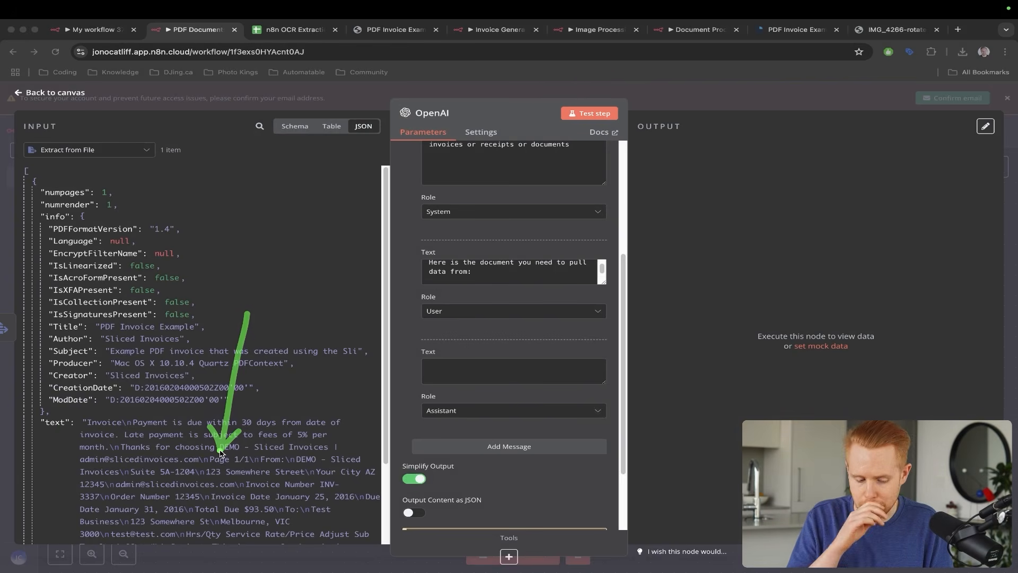
{"action": "mouse_move", "coordinate": [55, 422]}
{"action": "left_mouse_down"}
{"action": "mouse_move", "coordinate": [315, 367]}
{"action": "mouse_move", "coordinate": [467, 270]}
{"action": "mouse_move", "coordinate": [479, 276]}
{"action": "left_mouse_up"}
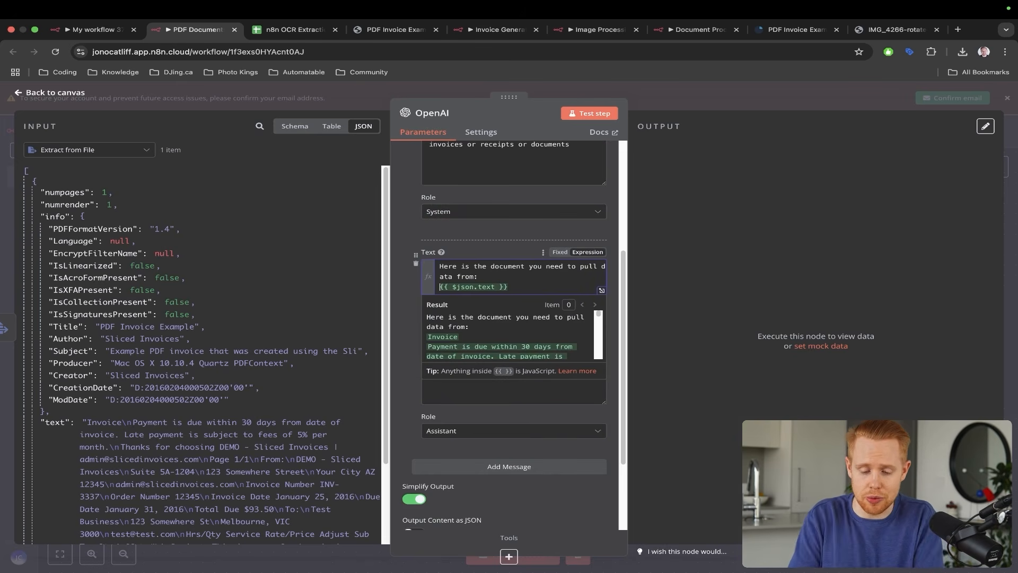
{"action": "left_click", "coordinate": [682, 253]}
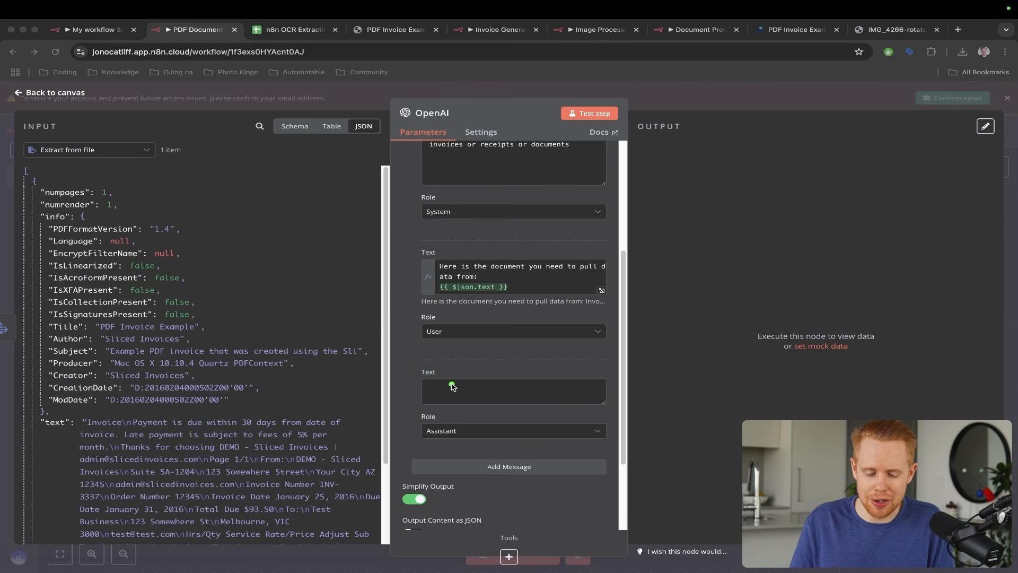
- Type the Assistant message 'I want you to output this data as JSON data in the following format:'
{"action": "key", "text": "Escape"}
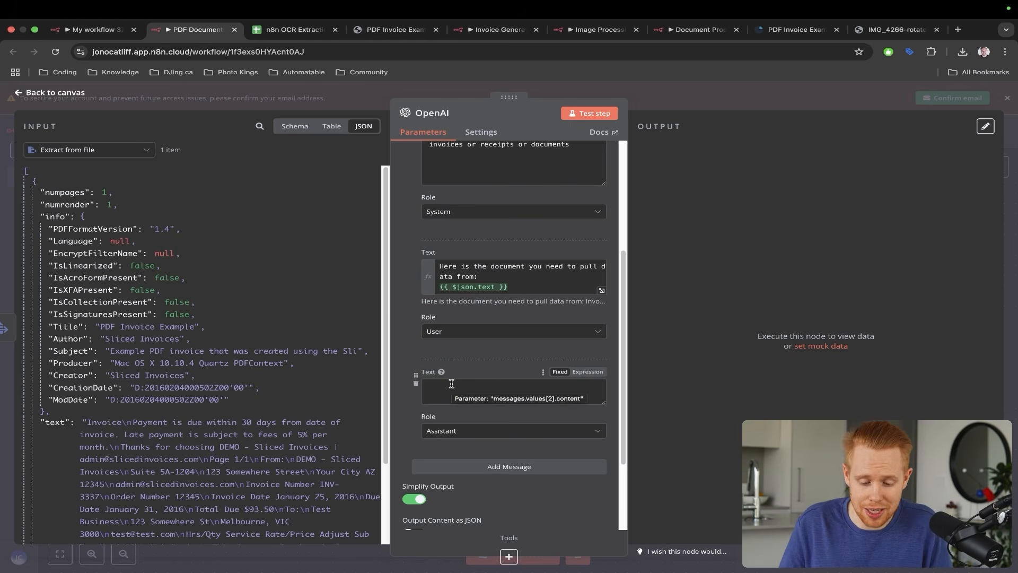
{"action": "left_click", "coordinate": [452, 385]}
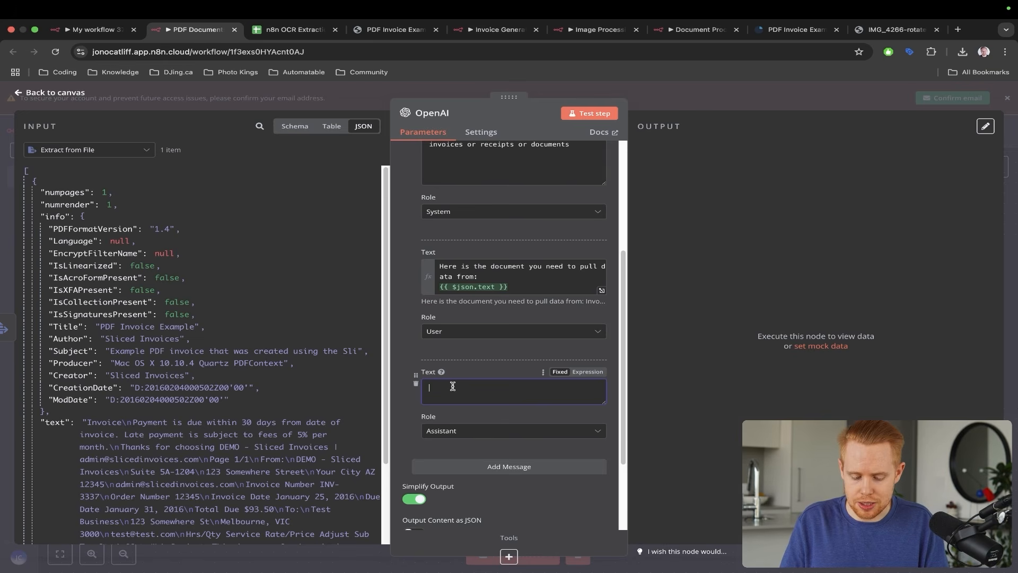
{"action": "type", "text": "I want you to output this data as JSON data"}
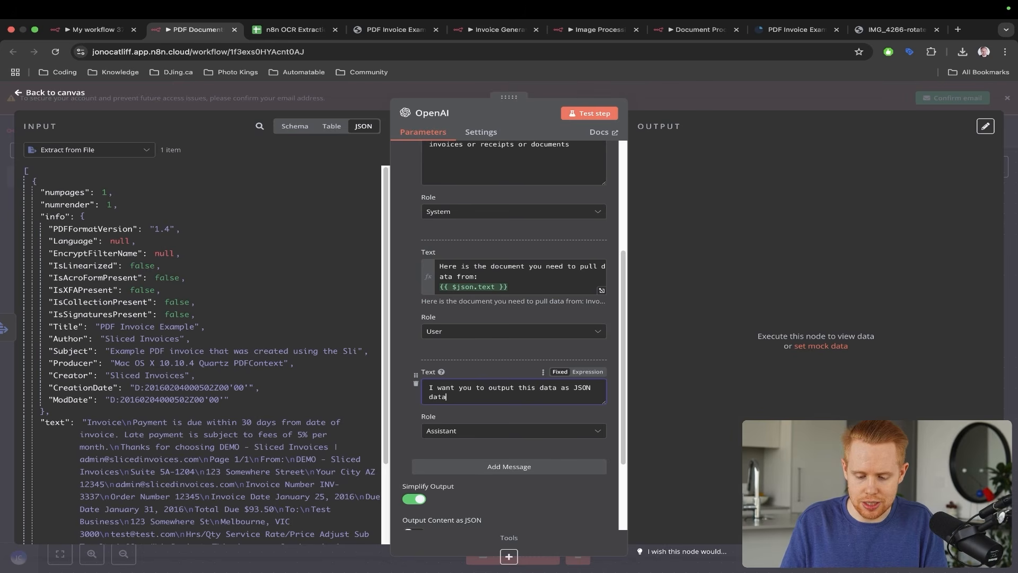
{"action": "type", "text": "in the following for"}
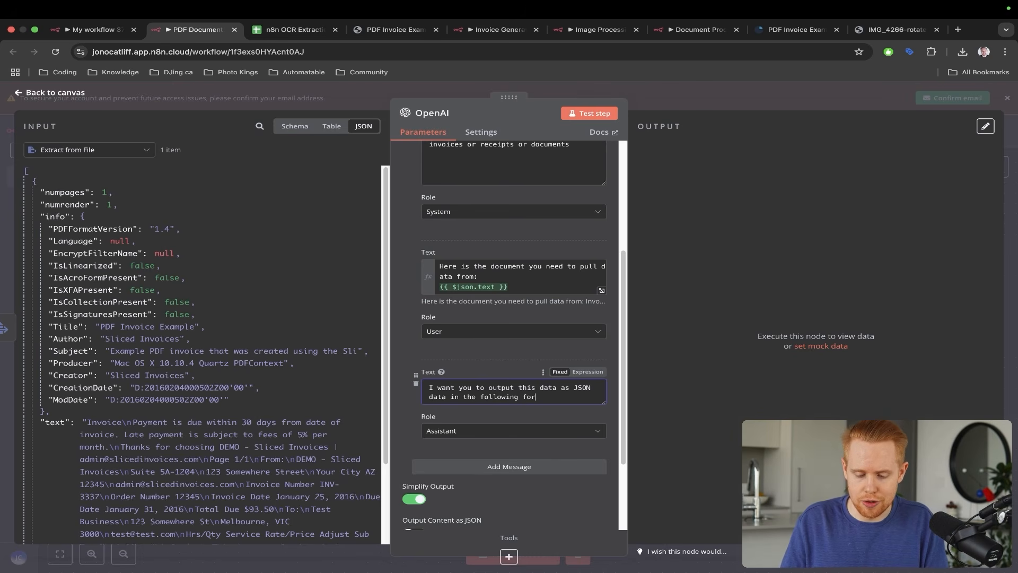
{"action": "type", "text": "mat"}
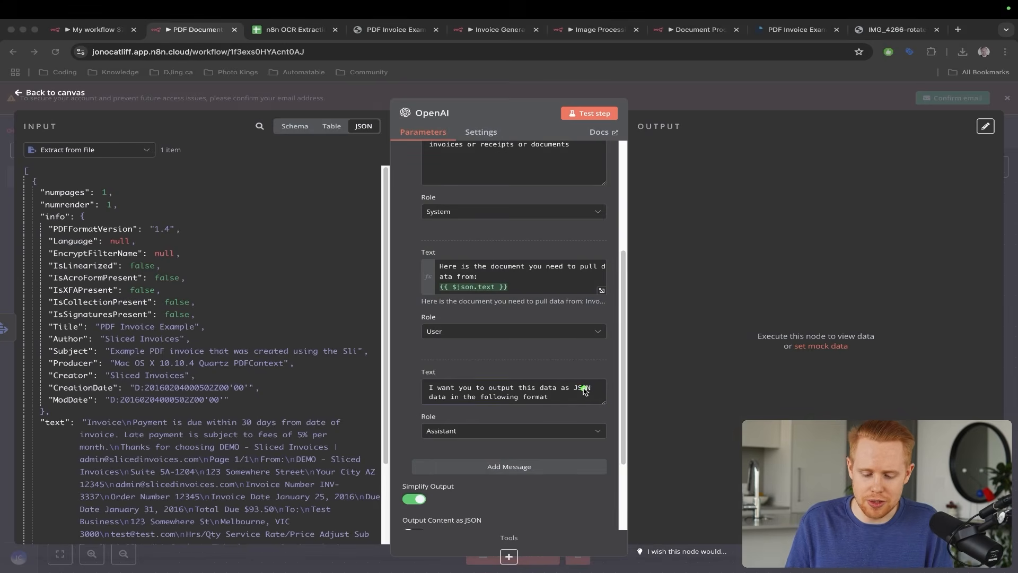
{"action": "left_click", "coordinate": [583, 389]}
{"action": "type", "text": ":"}
{"action": "key", "text": "Return"}
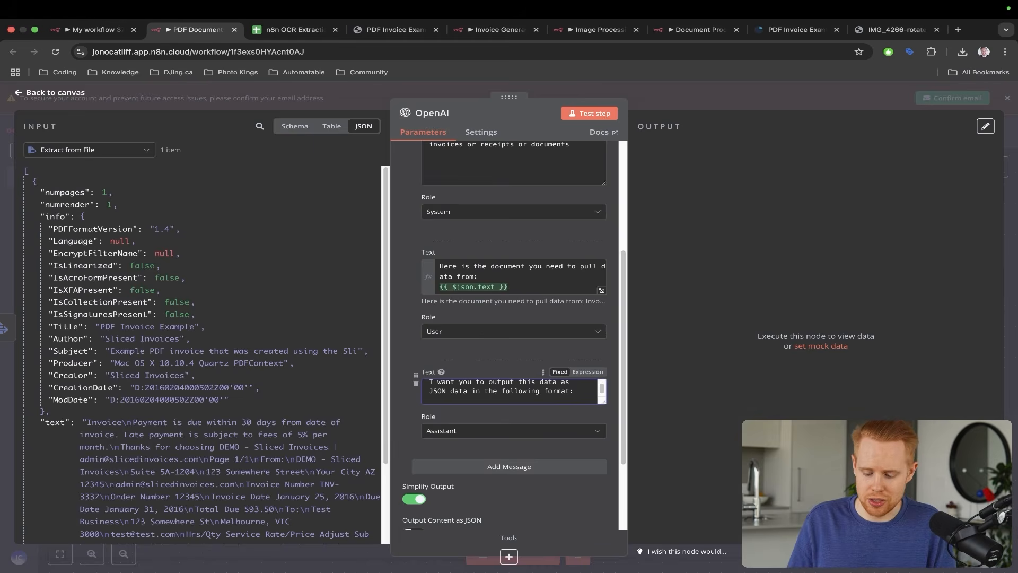
- Check the n8n OCR Extraction sheet's columns, return to the assistant message, and open a new browser tab
{"action": "key", "text": "ctrl+Tab"}
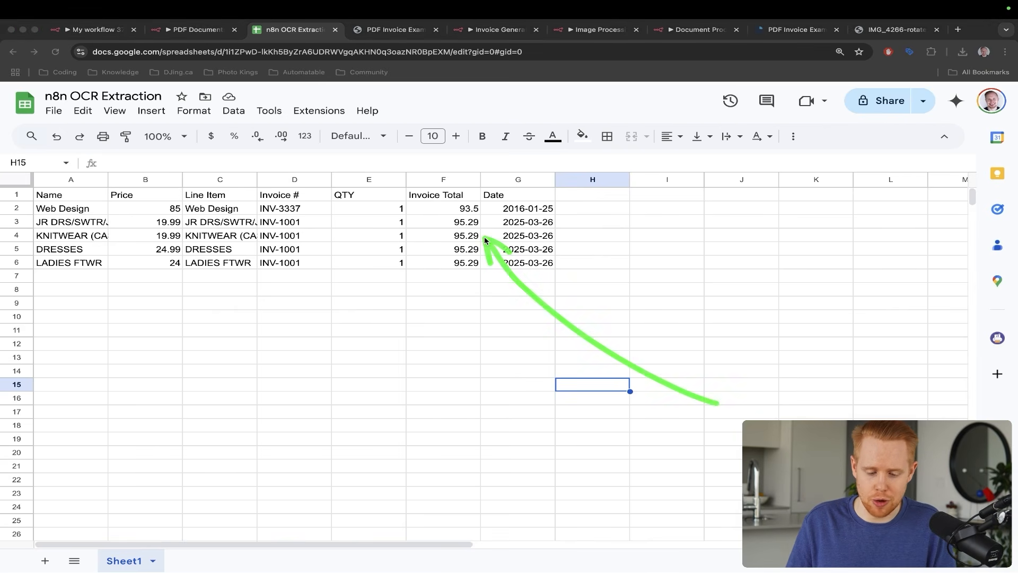
{"action": "key", "text": "ctrl+shift+Tab"}
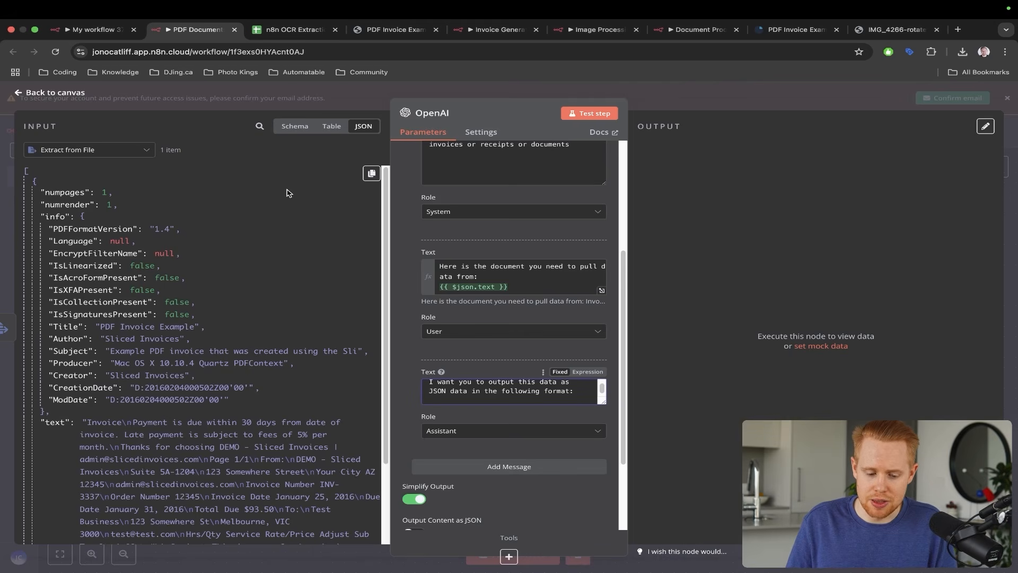
{"action": "left_click_drag", "start_coordinate": [303, 152], "coordinate": [114, 211]}
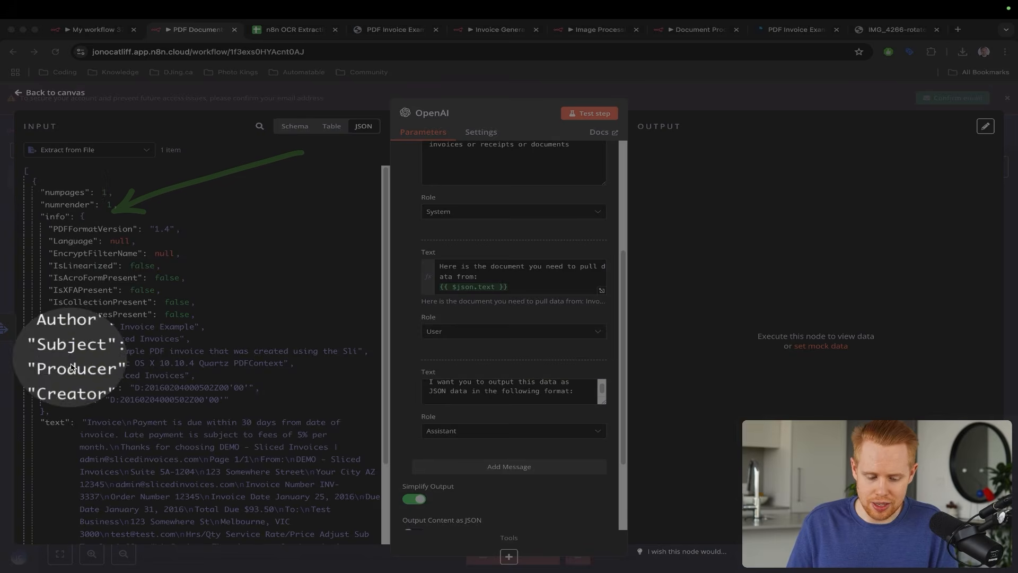
{"action": "key", "text": "Escape"}
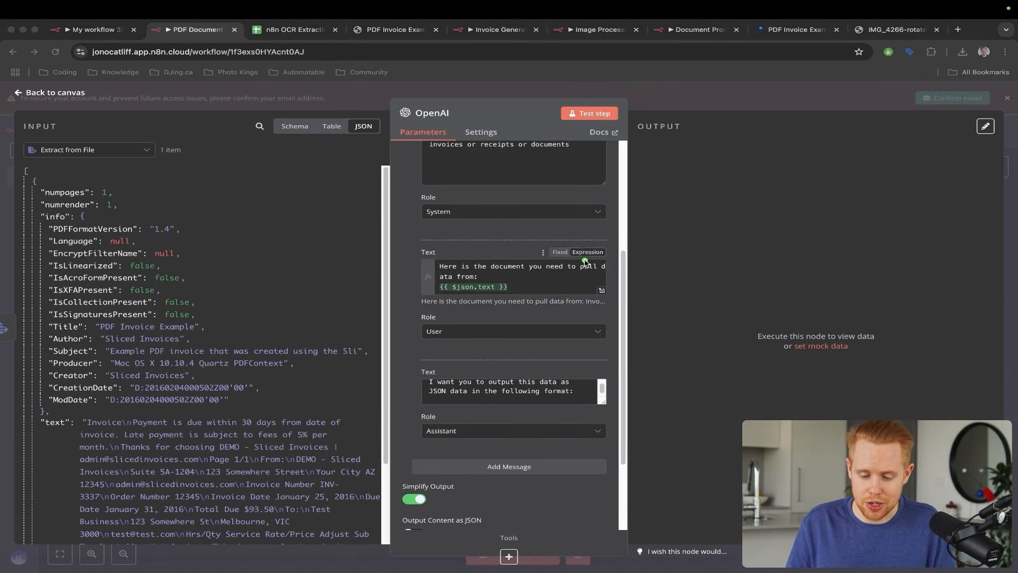
{"action": "left_click_drag", "start_coordinate": [585, 261], "coordinate": [448, 405]}
{"action": "left_click", "coordinate": [448, 404]}
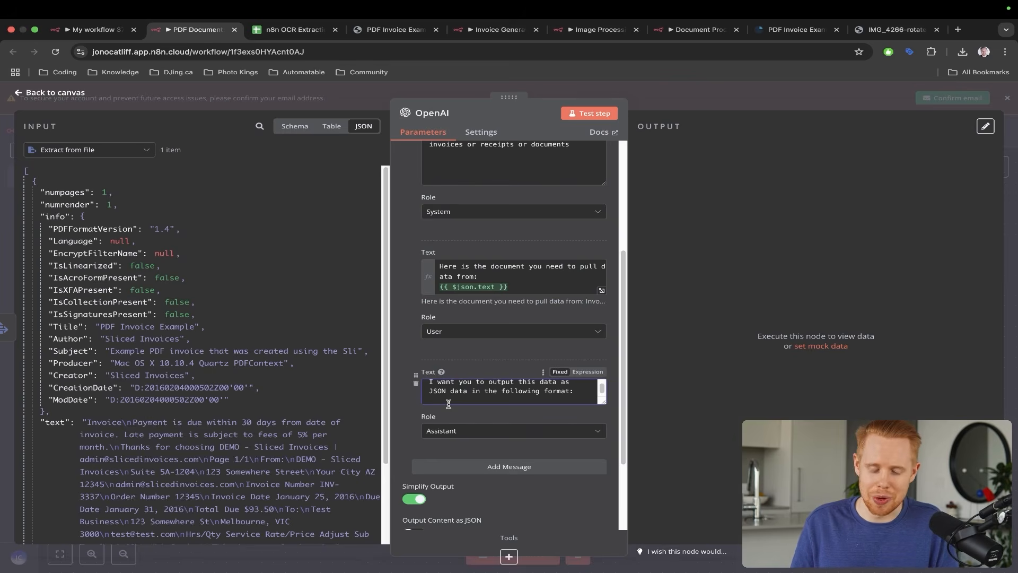
{"action": "key", "text": "super+t"}
- On chat.openai.com, ask to generate sample JSON data for a standard invoice and review the reply
{"action": "type", "text": "chat"}
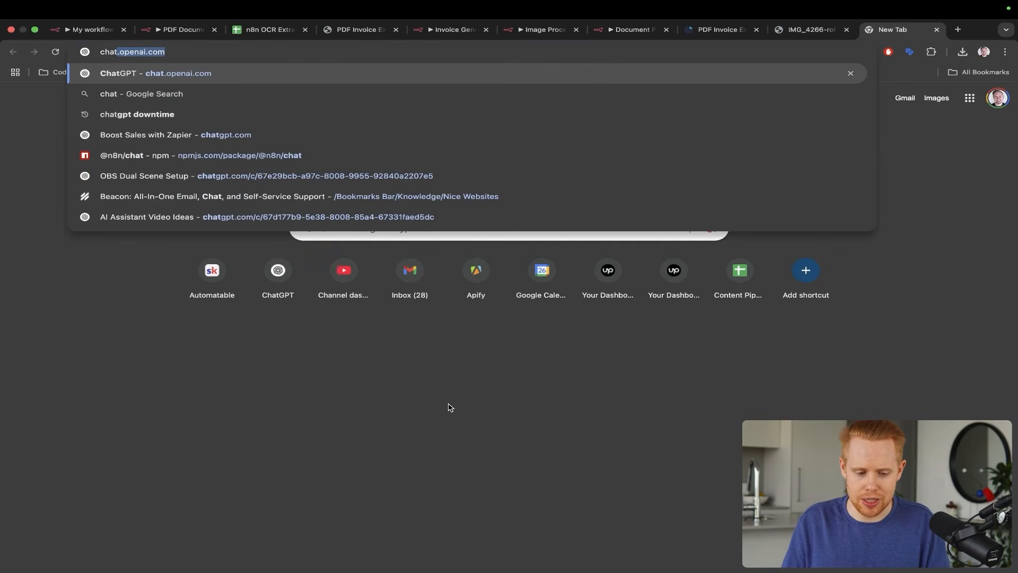
{"action": "key", "text": "Return"}
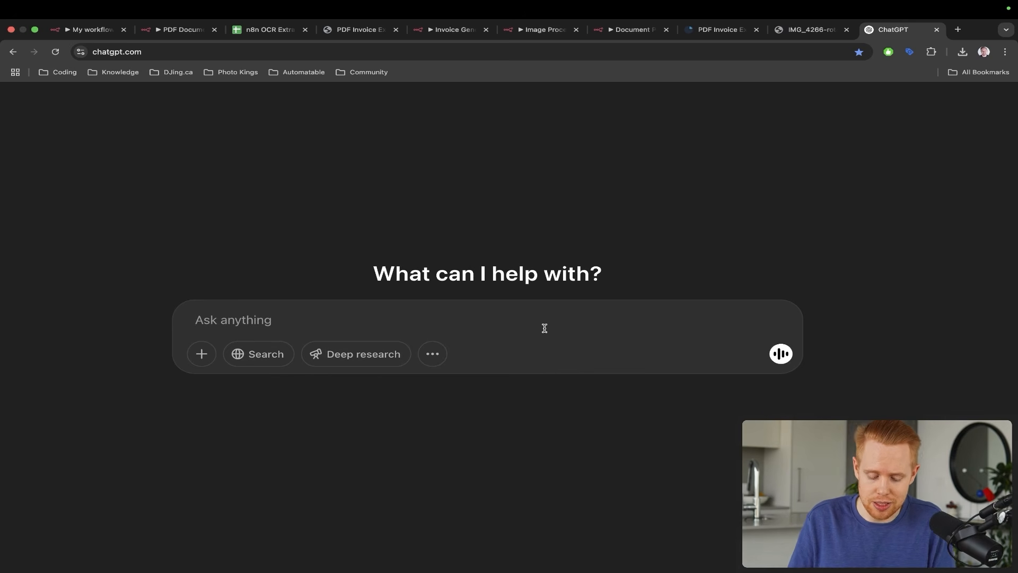
{"action": "type", "text": "Please"}
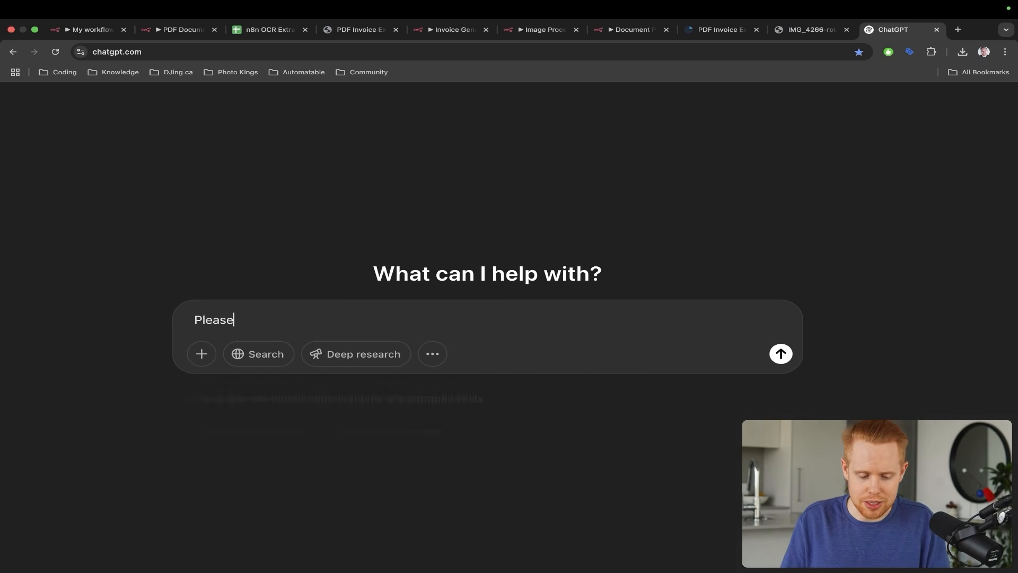
{"action": "key", "text": "super+a"}
{"action": "key", "text": "Right"}
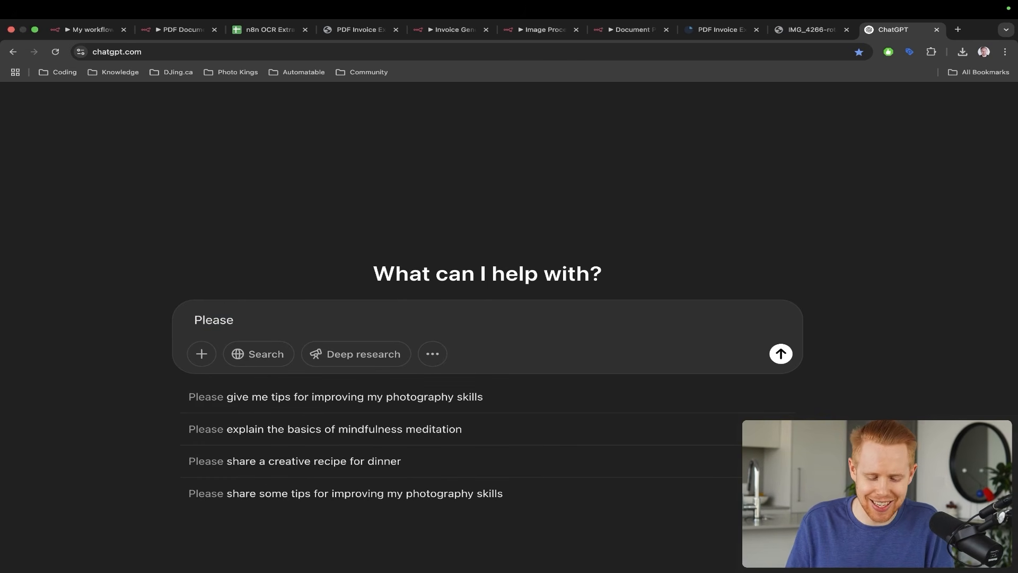
{"action": "type", "text": "generate me "}
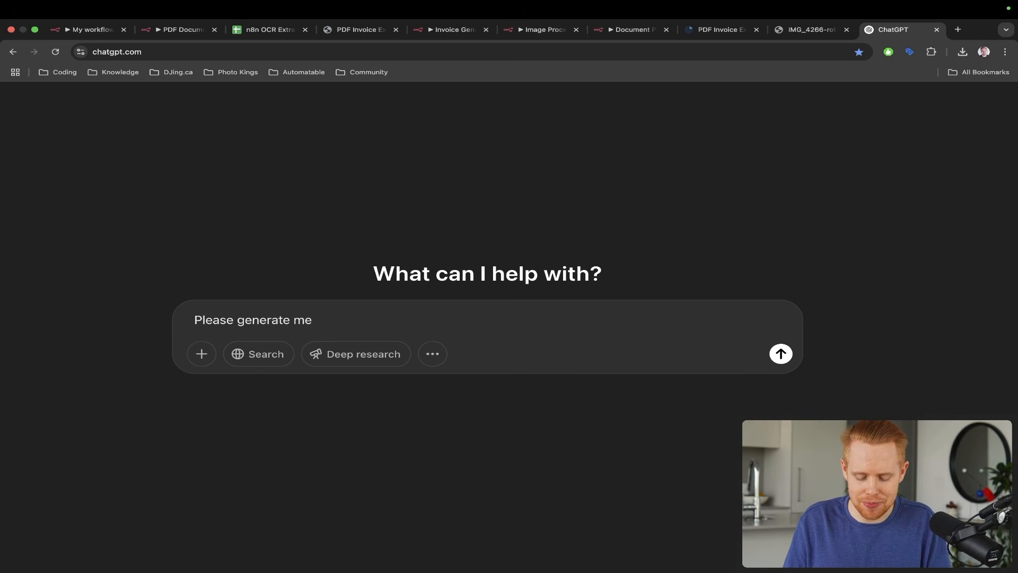
{"action": "type", "text": "JSON data"}
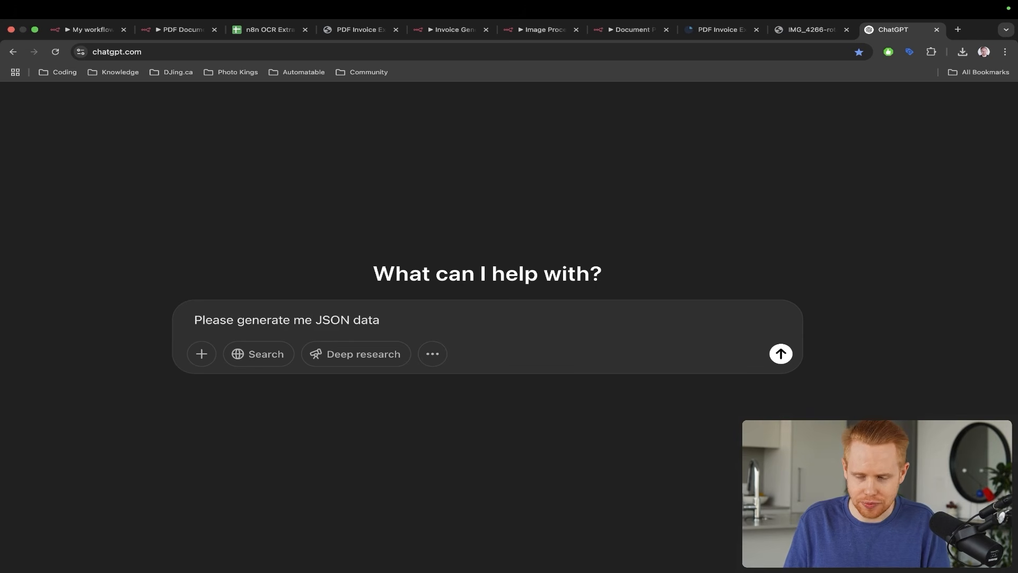
{"action": "type", "text": " fora. "}
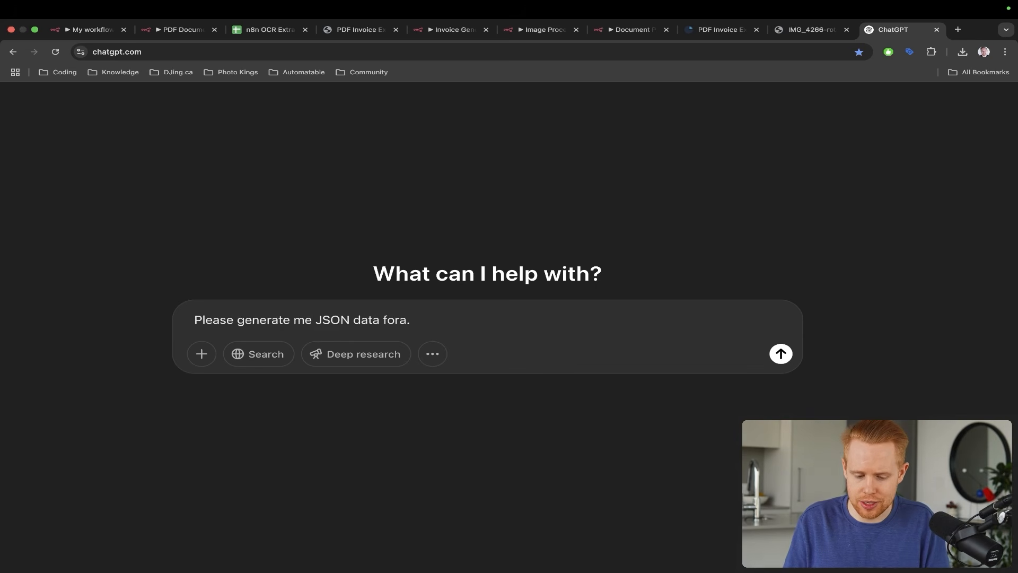
{"action": "key", "text": "BackSpace"}
{"action": "key", "text": "BackSpace"}
{"action": "key", "text": "BackSpace"}
{"action": "type", "text": " a standard invoice"}
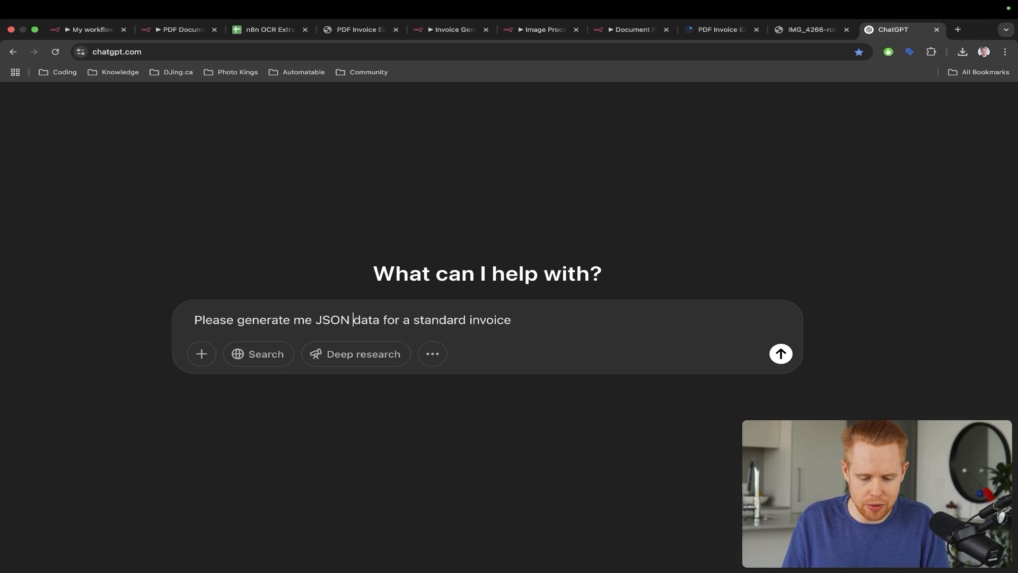
{"action": "key", "text": "alt+Left"}
{"action": "type", "text": "sample"}
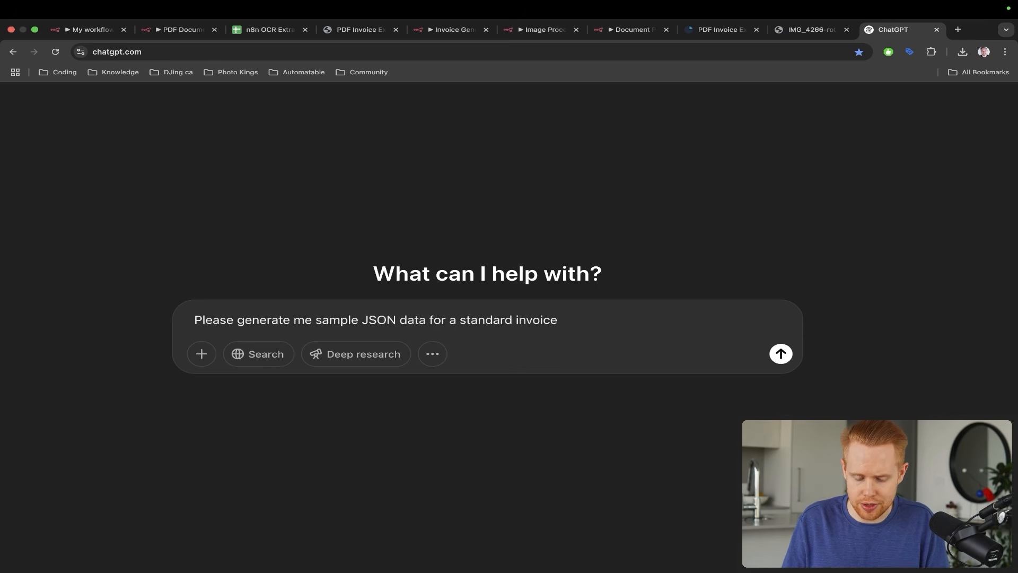
{"action": "key", "text": "Return"}
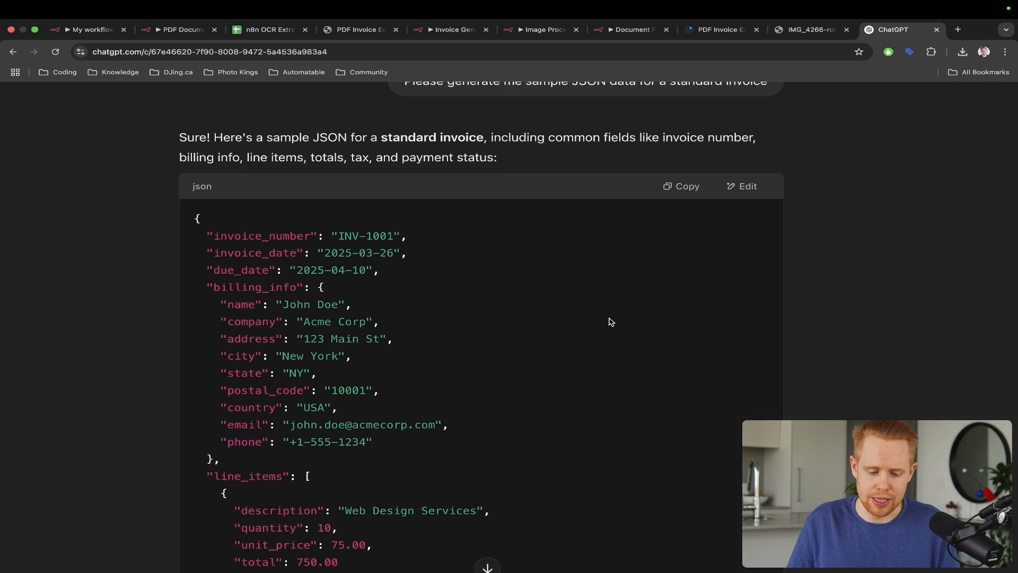
{"action": "scroll", "coordinate": [610, 322], "scroll_direction": "down", "scroll_amount": 3}
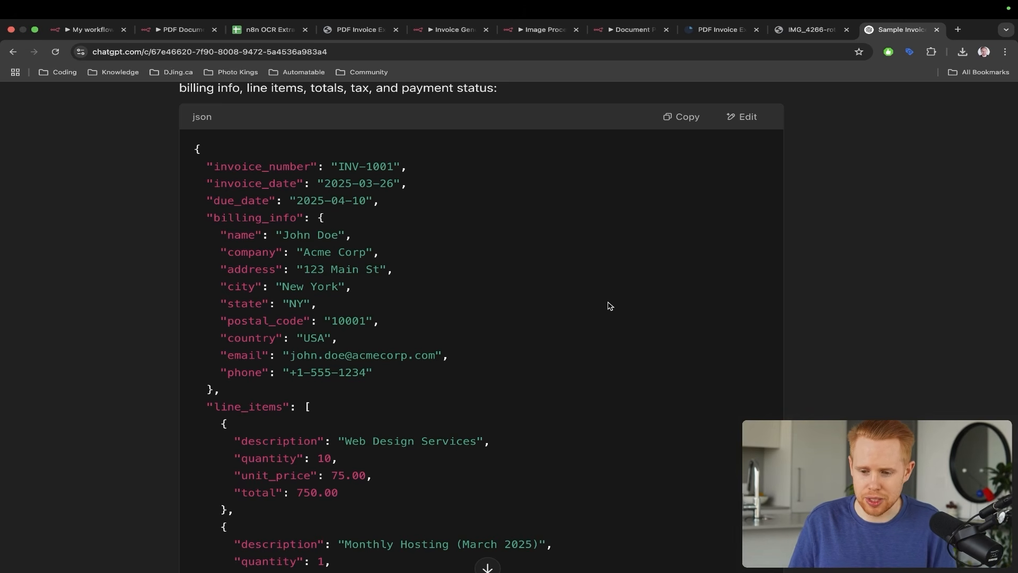
{"action": "key", "text": "ctrl+shift+Tab"}
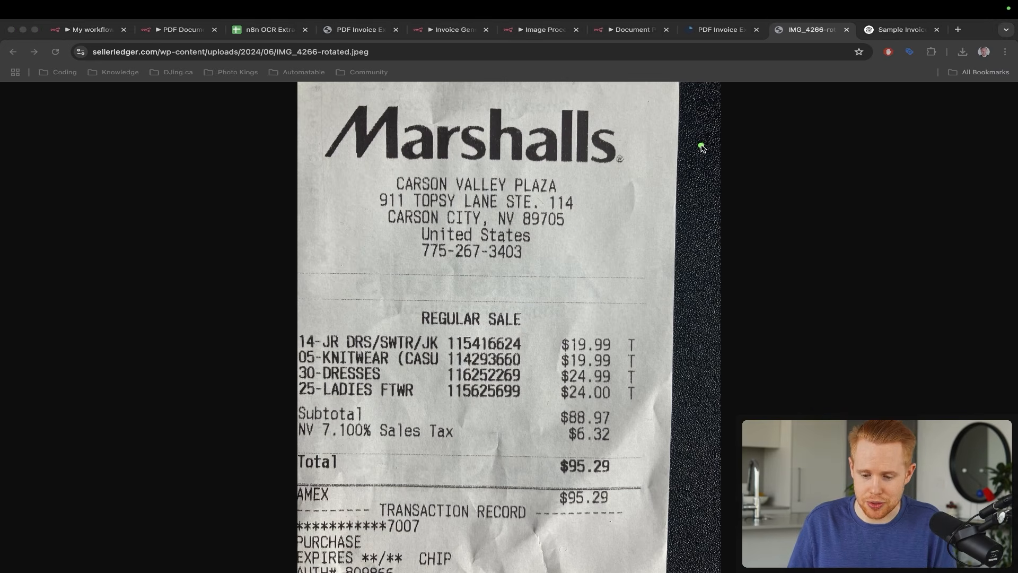
- Inspect the sample PDF invoice, zooming and scrolling through it
{"action": "key", "text": "ctrl+shift+Tab"}
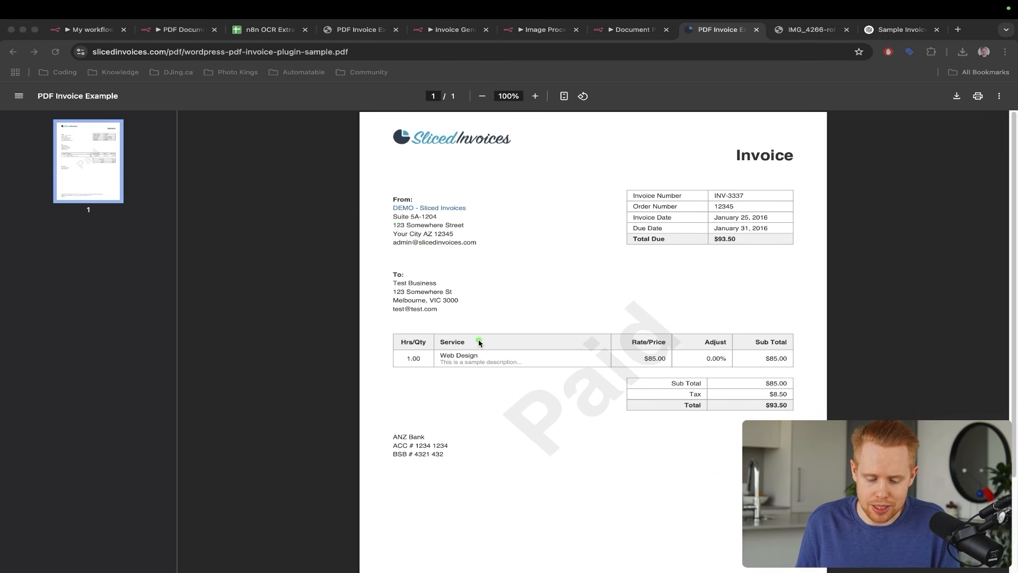
{"action": "left_click", "coordinate": [479, 343]}
{"action": "key", "text": "ctrl+m"}
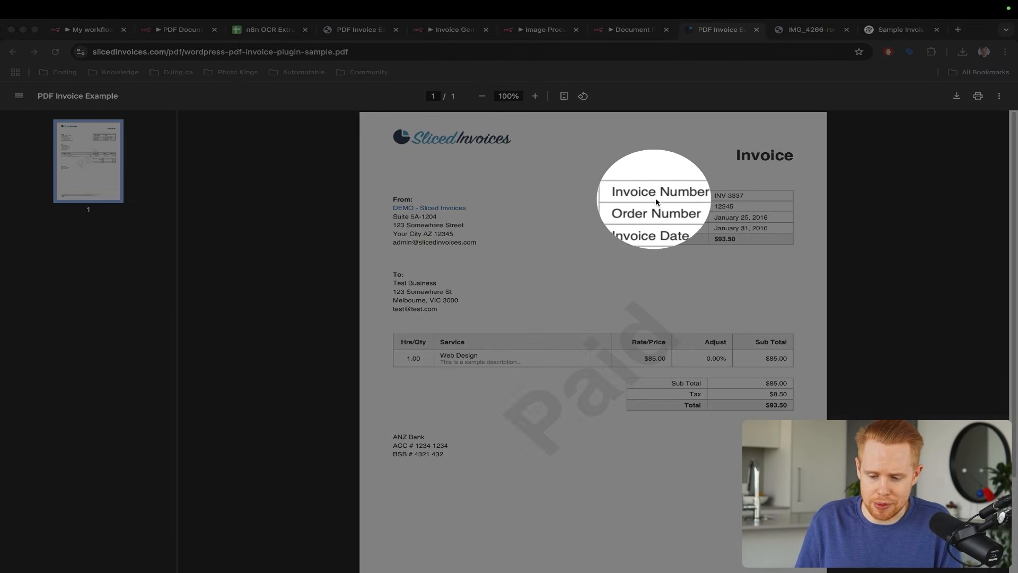
{"action": "key", "text": "ctrl+m"}
{"action": "scroll", "coordinate": [590, 335], "scroll_direction": "down", "scroll_amount": 3}
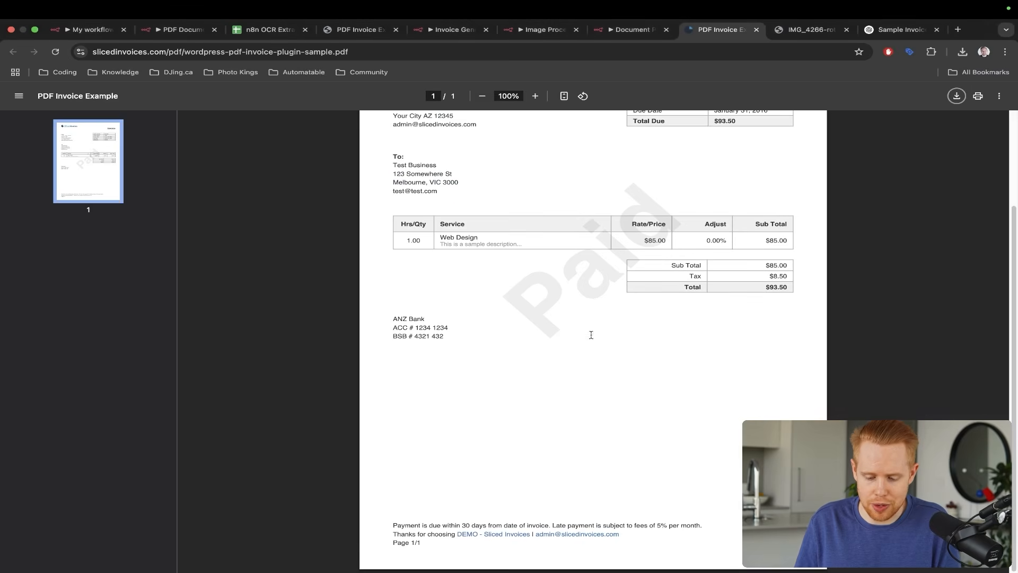
{"action": "key", "text": "ctrl+m"}
{"action": "key", "text": "ctrl+m"}
{"action": "scroll", "coordinate": [597, 357], "scroll_direction": "up", "scroll_amount": 3}
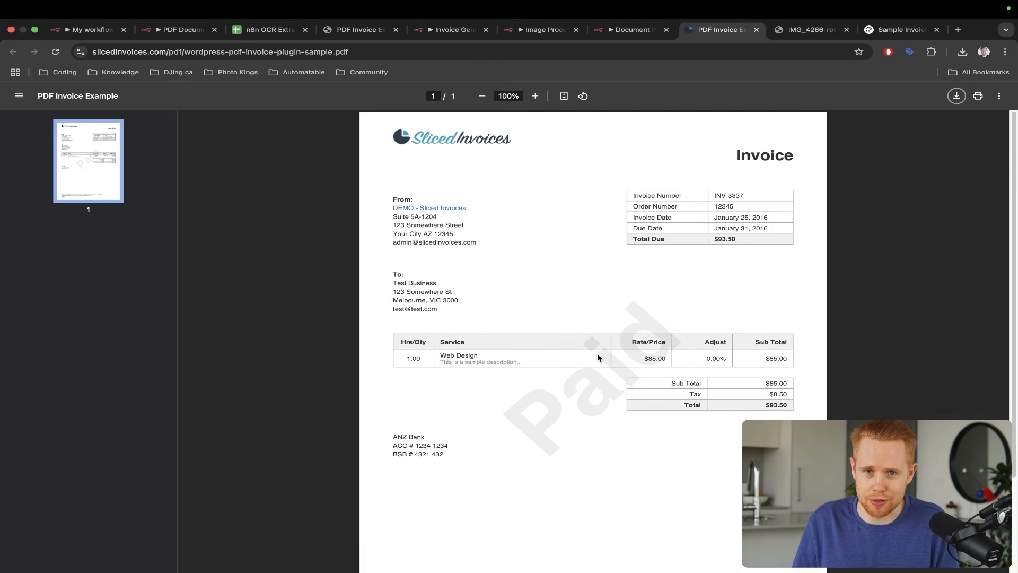
- Copy ChatGPT's sample invoice JSON and paste it into the n8n Assistant message
{"action": "key", "text": "ctrl+Tab"}
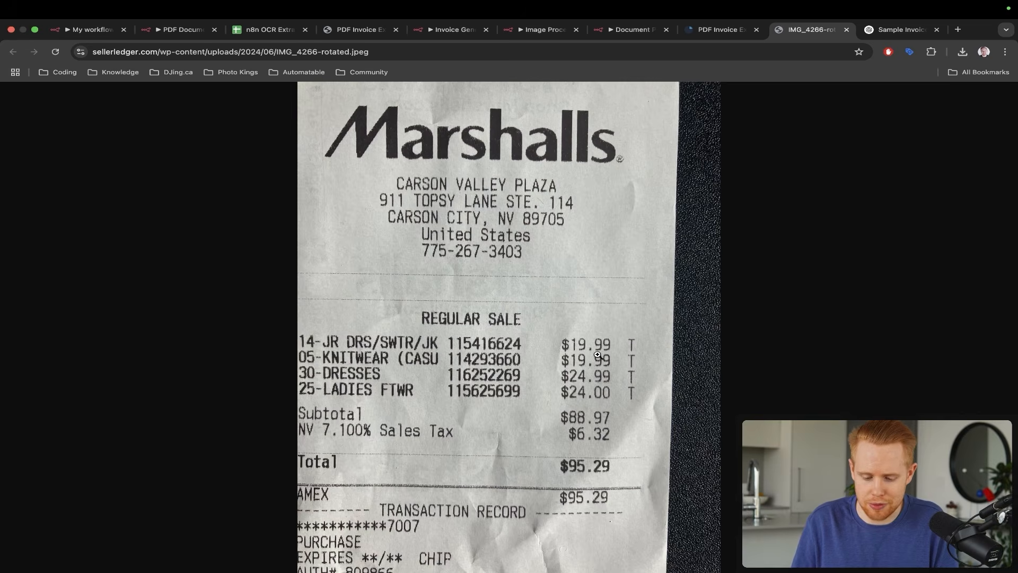
{"action": "key", "text": "ctrl+Tab"}
{"action": "scroll", "coordinate": [550, 324], "scroll_direction": "down", "scroll_amount": 3}
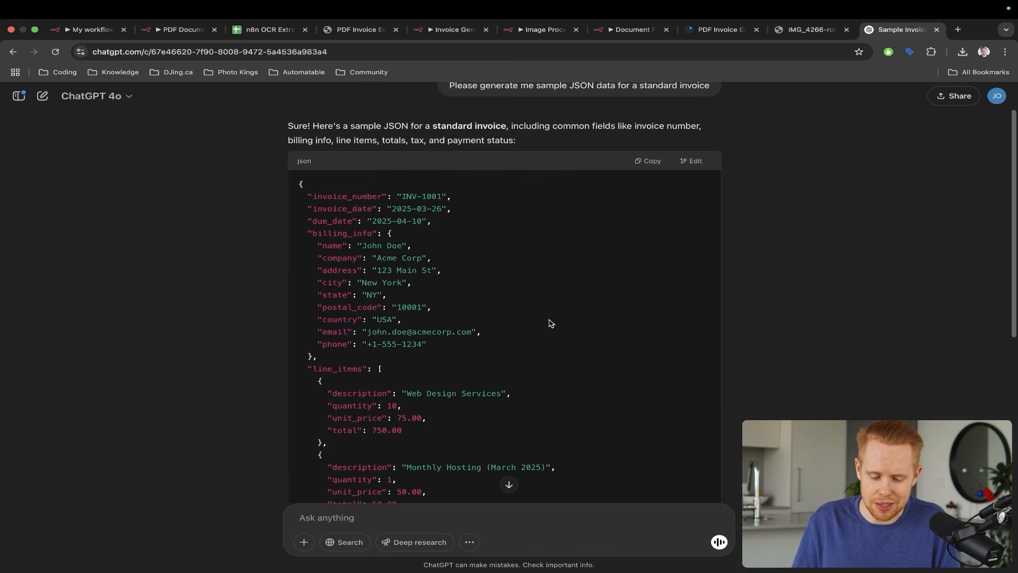
{"action": "scroll", "coordinate": [551, 324], "scroll_direction": "down", "scroll_amount": 5}
{"action": "scroll", "coordinate": [551, 324], "scroll_direction": "up", "scroll_amount": 4}
{"action": "scroll", "coordinate": [596, 304], "scroll_direction": "up", "scroll_amount": 3}
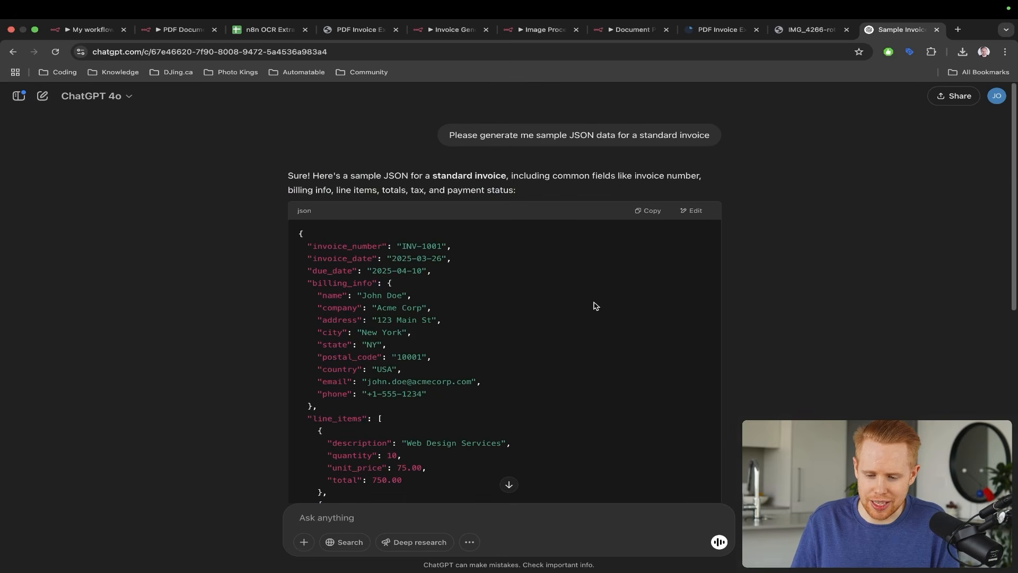
{"action": "left_click", "coordinate": [652, 211]}
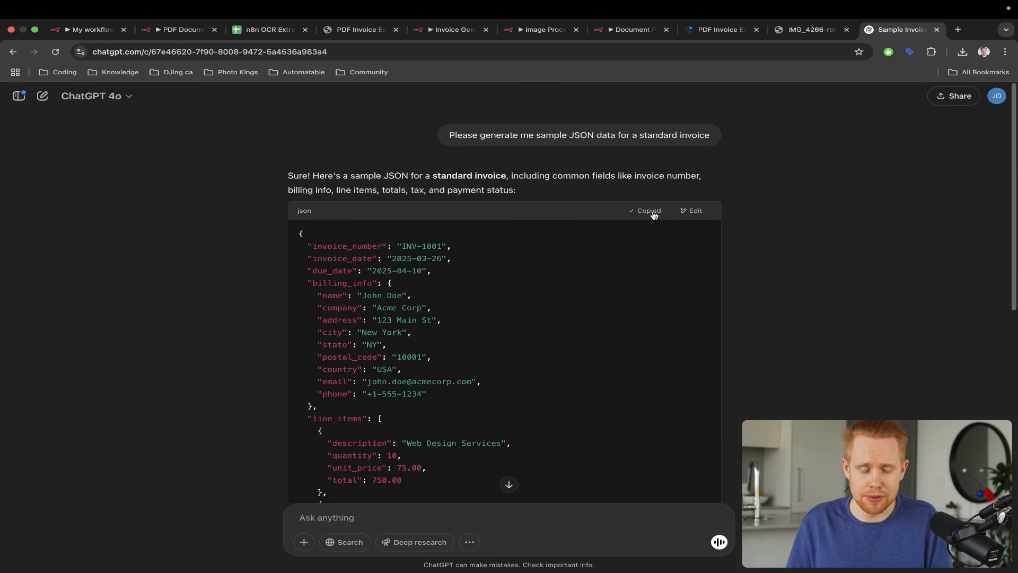
{"action": "key", "text": "super+2"}
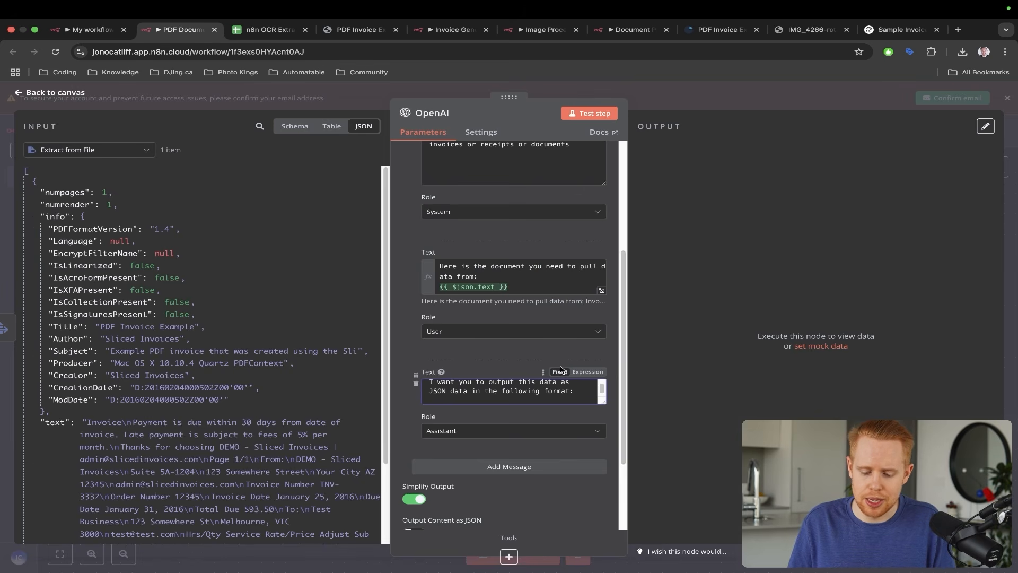
{"action": "key", "text": "super+v"}
- Enlarge the Assistant message box, switch it to Expression, and open it in the full-screen editor
{"action": "left_click_drag", "start_coordinate": [603, 401], "coordinate": [603, 529]}
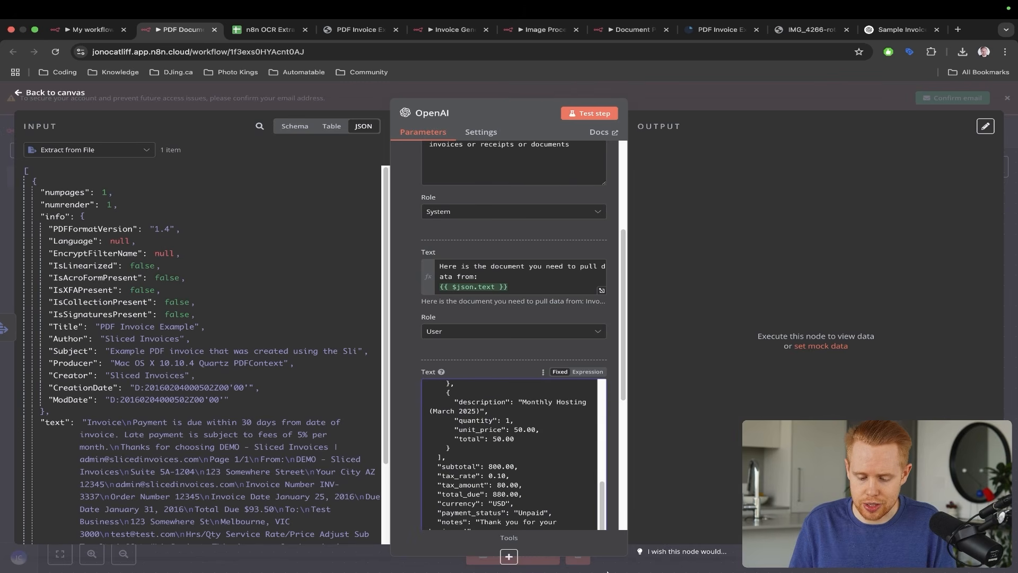
{"action": "left_click", "coordinate": [588, 372]}
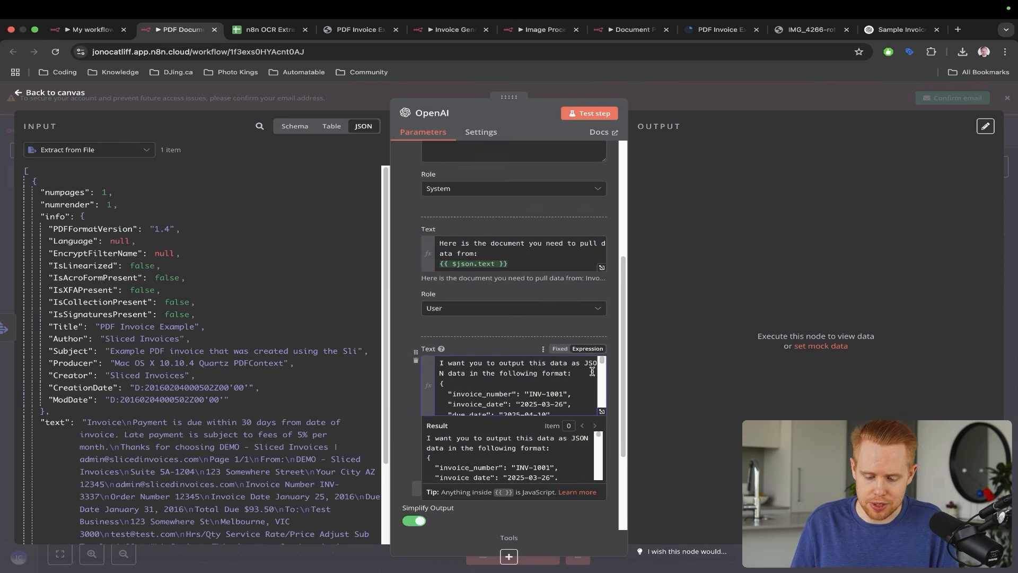
{"action": "scroll", "coordinate": [594, 371], "scroll_direction": "down", "scroll_amount": 3}
{"action": "left_click", "coordinate": [601, 278]}
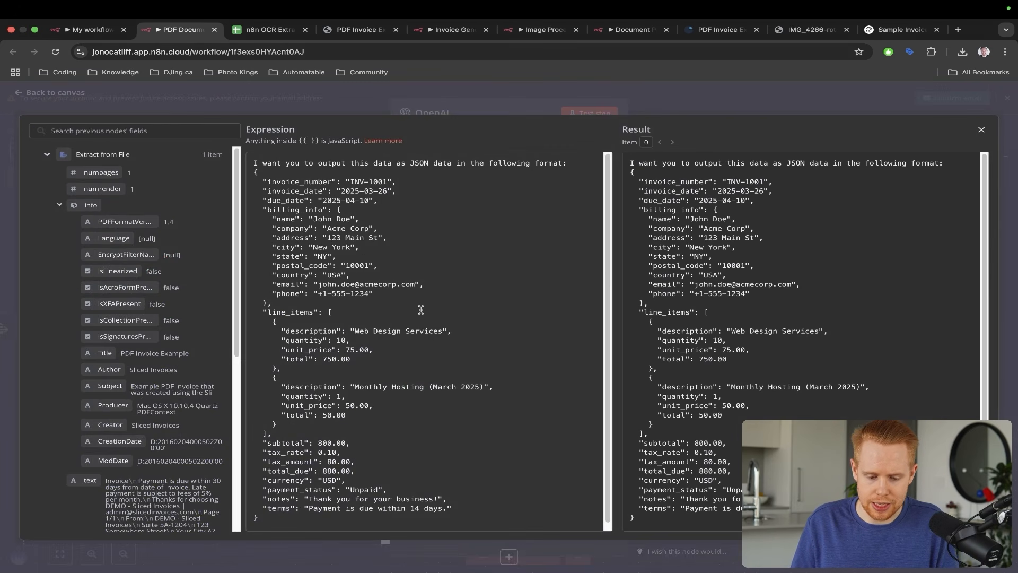
- Review the invoice JSON template in the expression editor and save the workflow
{"action": "left_click_drag", "start_coordinate": [512, 140], "coordinate": [269, 161]}
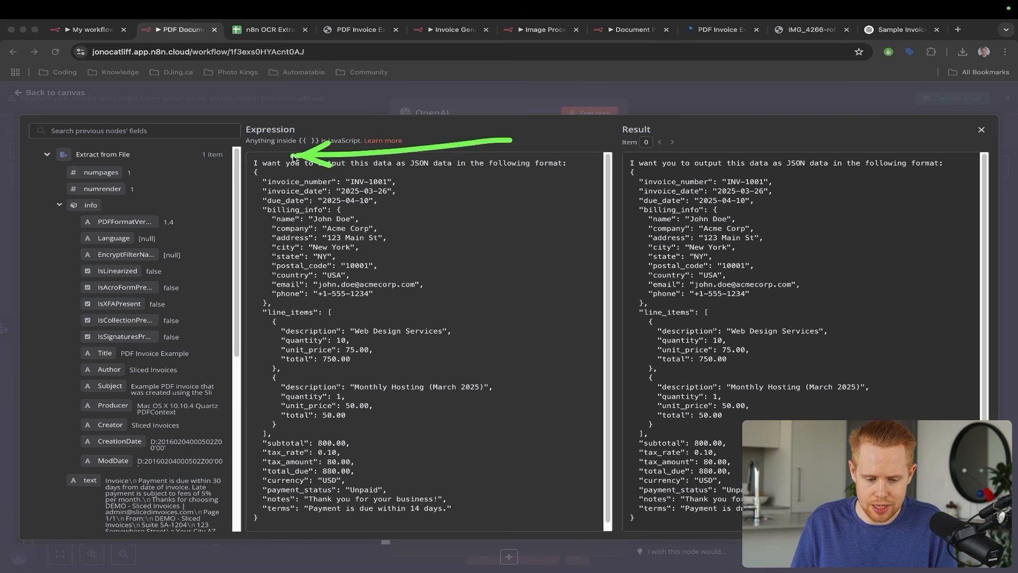
{"action": "mouse_move", "coordinate": [388, 207]}
{"action": "left_mouse_down"}
{"action": "mouse_move", "coordinate": [431, 359]}
{"action": "mouse_move", "coordinate": [250, 508]}
{"action": "left_mouse_up"}
{"action": "key", "text": "Escape"}
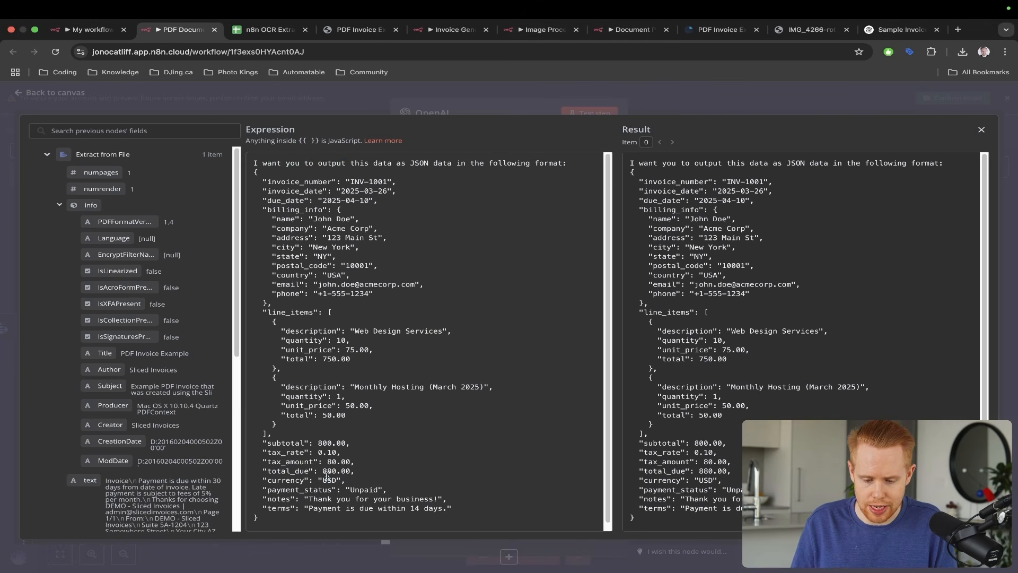
{"action": "scroll", "coordinate": [329, 474], "scroll_direction": "down", "scroll_amount": 1}
{"action": "scroll", "coordinate": [327, 476], "scroll_direction": "up", "scroll_amount": 1}
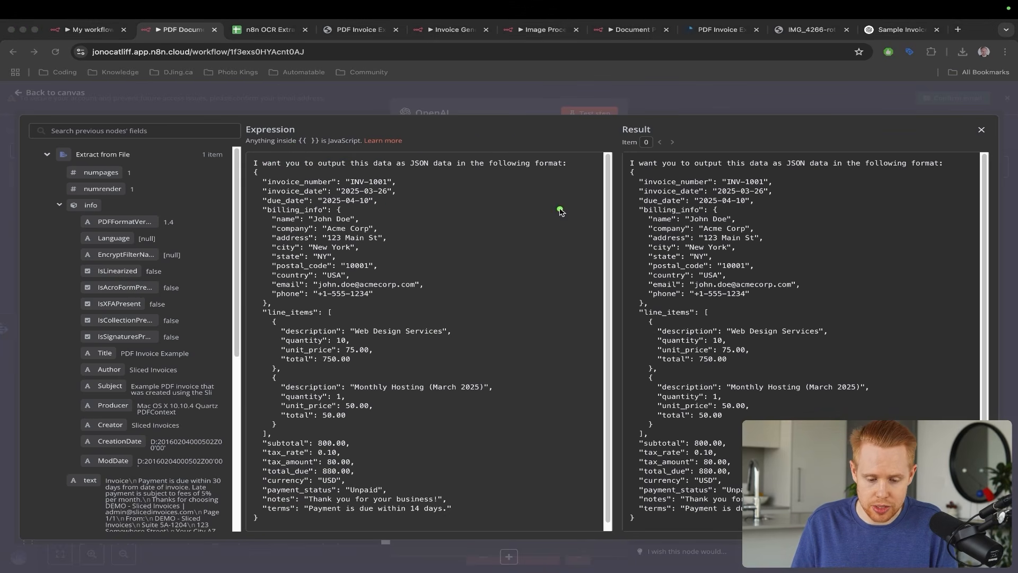
{"action": "left_click_drag", "start_coordinate": [560, 209], "coordinate": [341, 189]}
{"action": "key", "text": "ctrl+s"}
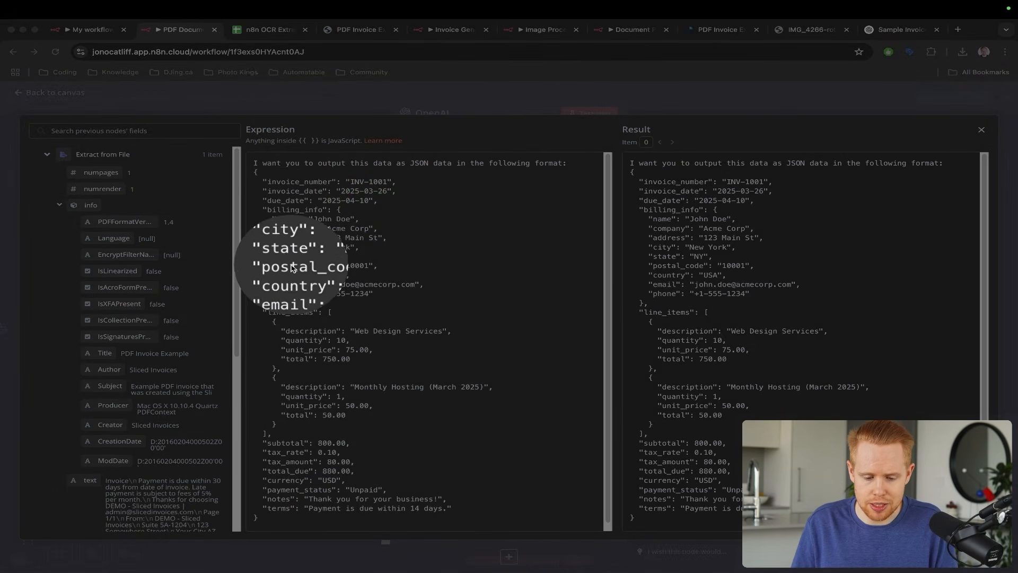
{"action": "key", "text": "ctrl+s"}
{"action": "mouse_move", "coordinate": [400, 206]}
{"action": "left_mouse_down"}
{"action": "mouse_move", "coordinate": [339, 318]}
{"action": "mouse_move", "coordinate": [317, 333]}
{"action": "left_mouse_up"}
{"action": "key", "text": "Escape"}
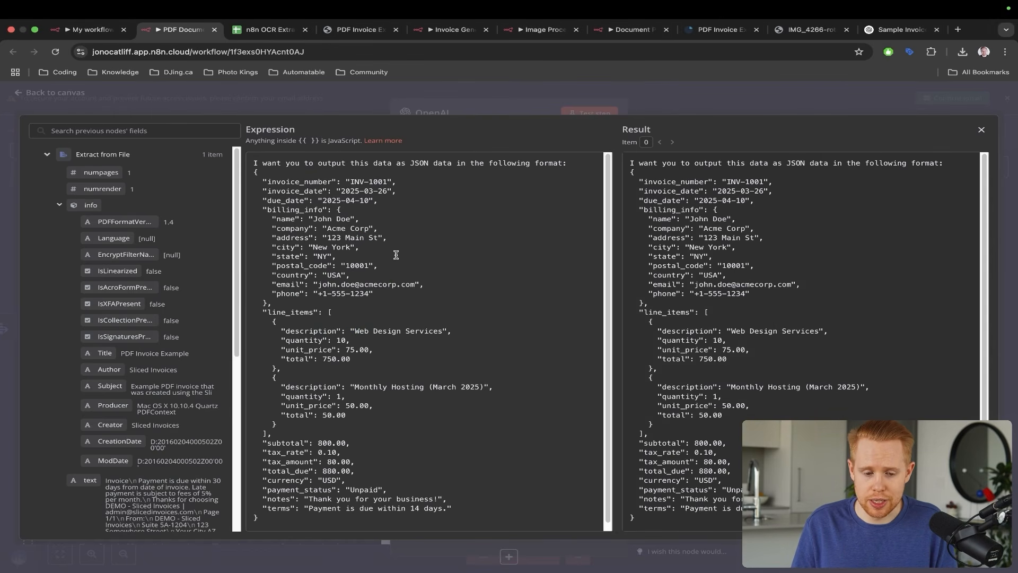
- Compare the template with the original PDF invoice, then close the expression editor
{"action": "key", "text": "ctrl+Tab"}
{"action": "key", "text": "ctrl+Tab"}
{"action": "left_click_drag", "start_coordinate": [624, 173], "coordinate": [429, 391]}
{"action": "key", "text": "Escape"}
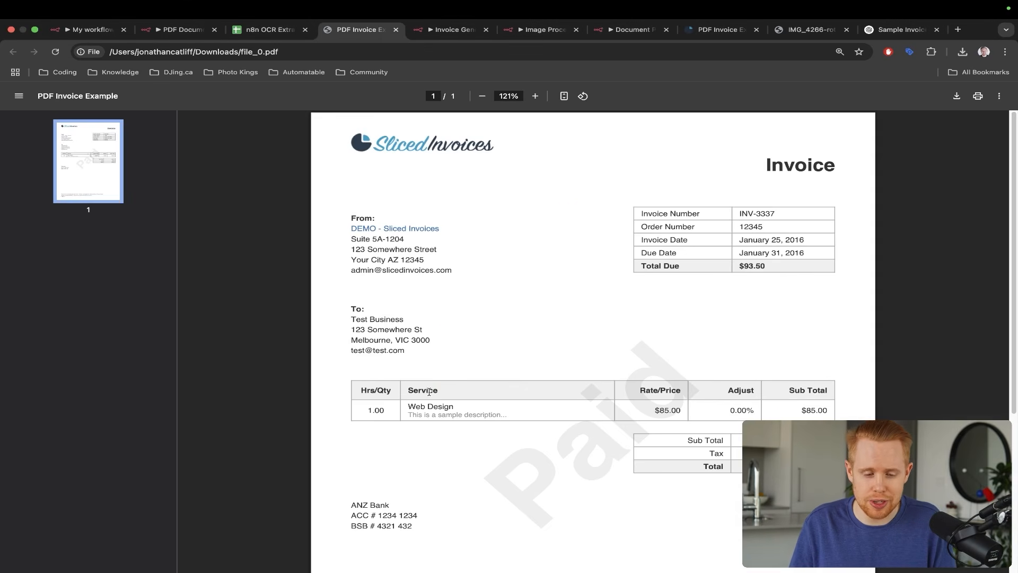
{"action": "key", "text": "ctrl+shift+Tab"}
{"action": "key", "text": "ctrl+shift+Tab"}
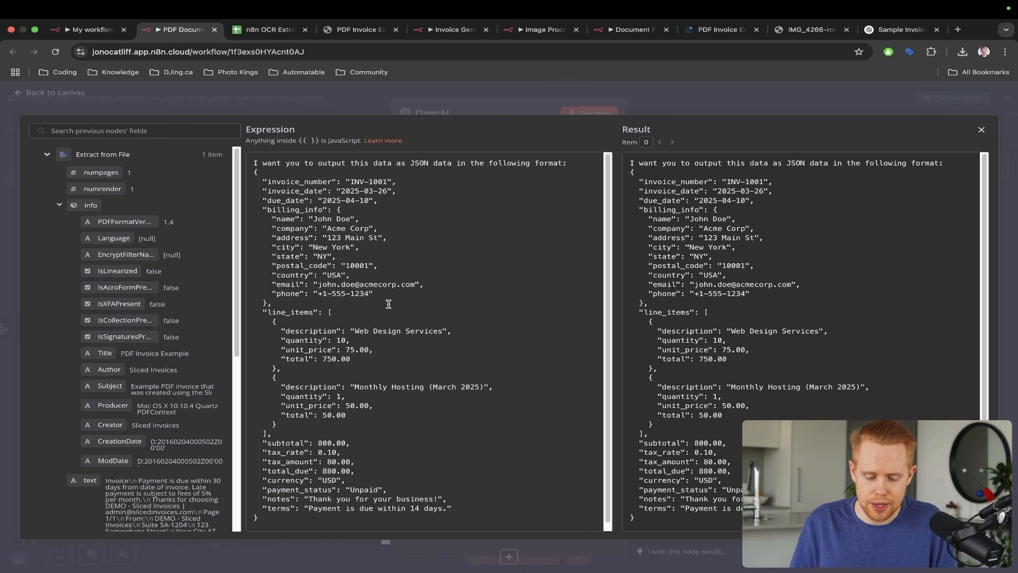
{"action": "left_click", "coordinate": [982, 130]}
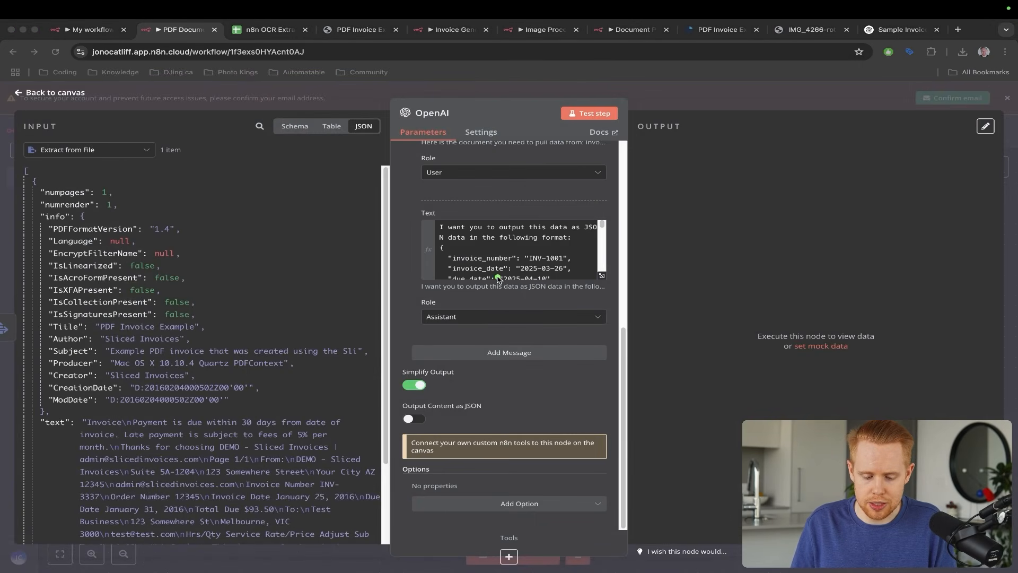
- Turn on 'Output Content as JSON' in the OpenAI node
{"action": "mouse_move", "coordinate": [497, 278]}
{"action": "left_mouse_down"}
{"action": "mouse_move", "coordinate": [416, 385]}
{"action": "mouse_move", "coordinate": [411, 418]}
{"action": "left_mouse_up"}
{"action": "key", "text": "Escape"}
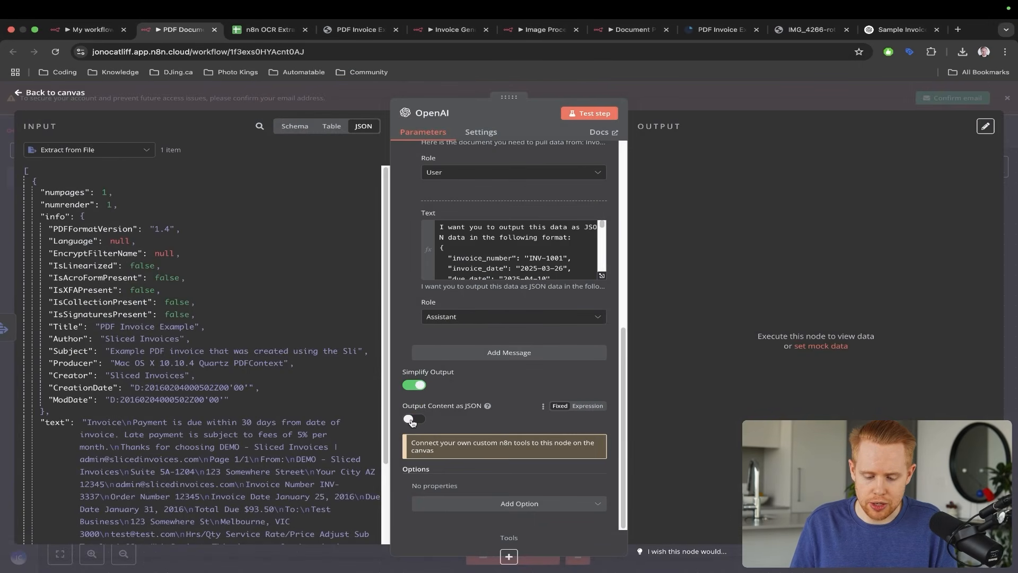
{"action": "left_click", "coordinate": [412, 420]}
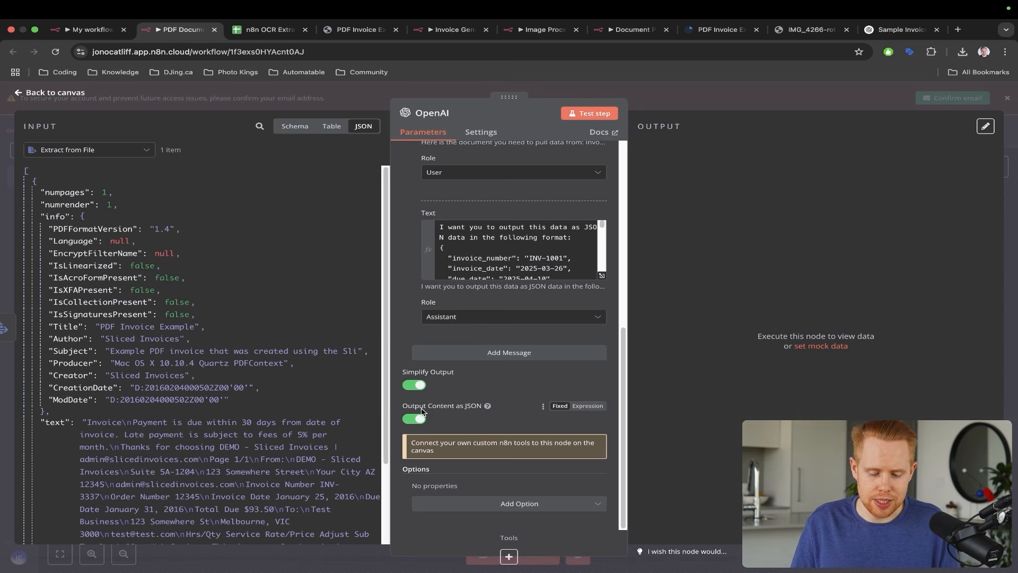
{"action": "scroll", "coordinate": [194, 414], "scroll_direction": "down", "scroll_amount": 3}
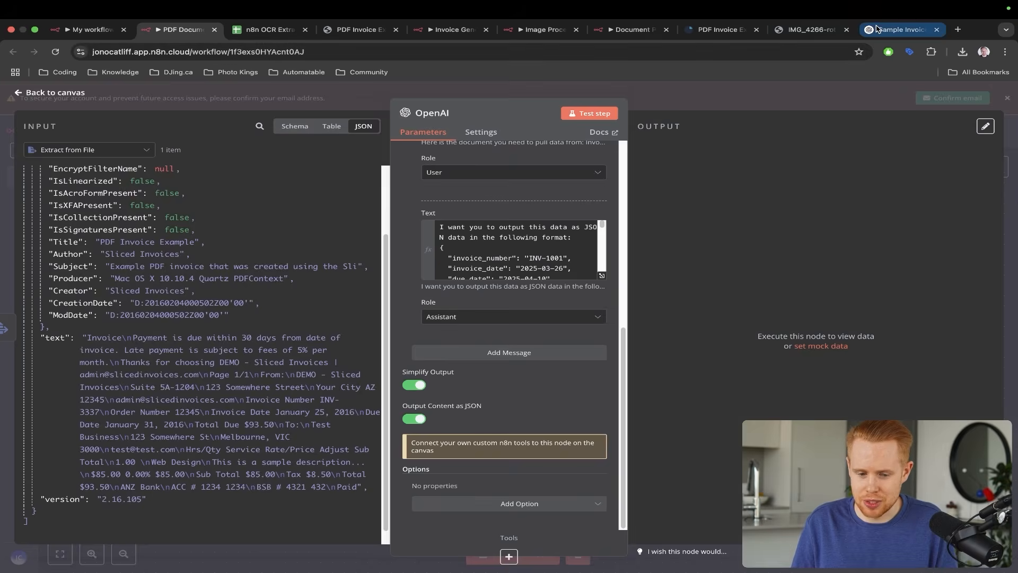
- Move the ChatGPT sample invoice tab into third place, next to the n8n workflow tab
{"action": "left_click_drag", "start_coordinate": [901, 29], "coordinate": [258, 43]}
{"action": "left_click_drag", "start_coordinate": [415, 137], "coordinate": [300, 226]}
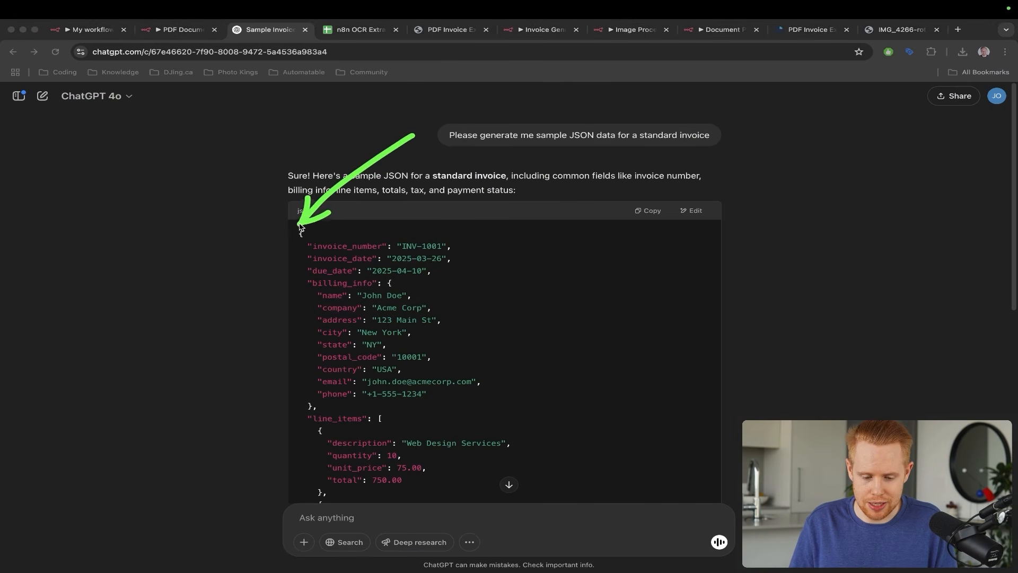
{"action": "left_click_drag", "start_coordinate": [376, 196], "coordinate": [351, 245]}
{"action": "mouse_move", "coordinate": [434, 191]}
{"action": "left_mouse_down"}
{"action": "mouse_move", "coordinate": [441, 248]}
{"action": "mouse_move", "coordinate": [379, 350]}
{"action": "left_mouse_up"}
{"action": "key", "text": "Escape"}
{"action": "key", "text": "ctrl+shift+Tab"}
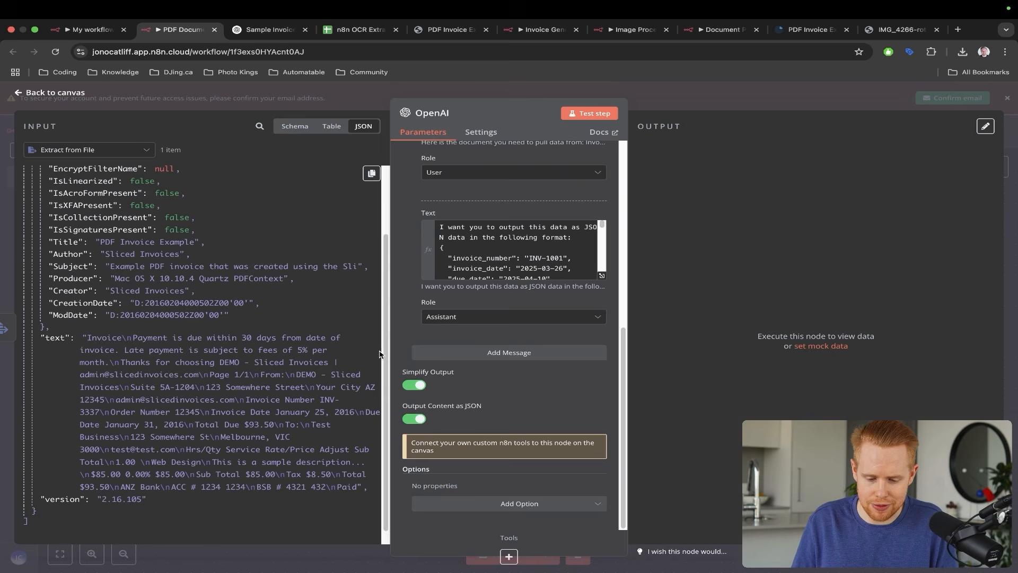
- Recheck the assistant expression against ChatGPT's sample JSON, save the workflow, and close the editor
{"action": "left_click", "coordinate": [600, 278]}
{"action": "left_click_drag", "start_coordinate": [490, 141], "coordinate": [268, 177]}
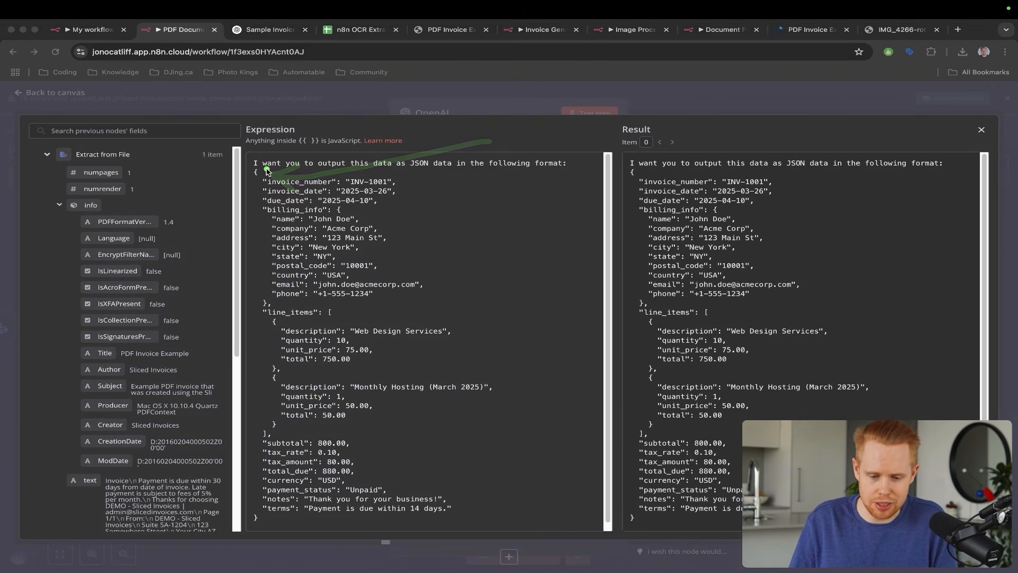
{"action": "key", "text": "ctrl+s"}
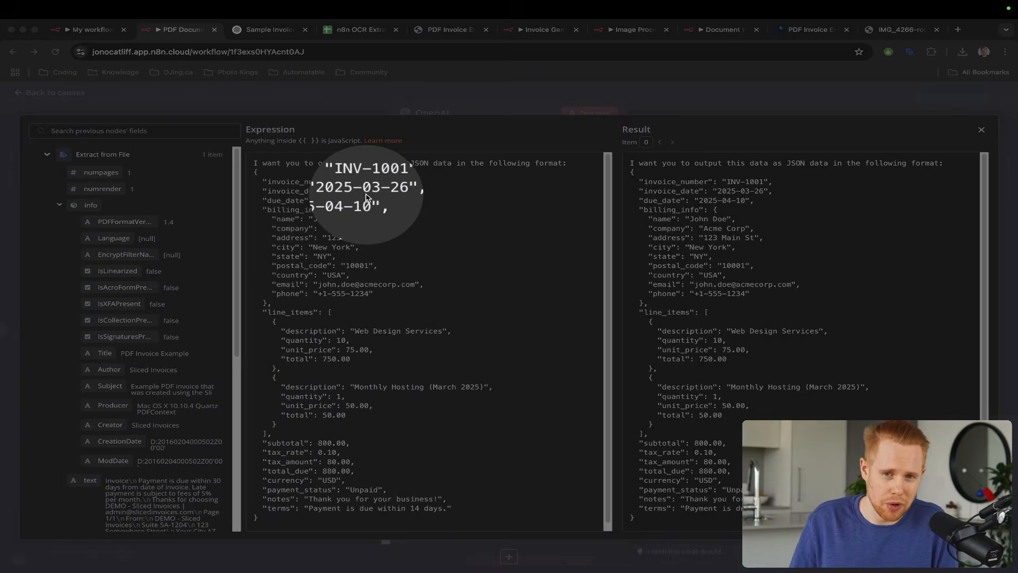
{"action": "key", "text": "ctrl+s"}
{"action": "key", "text": "ctrl+Tab"}
{"action": "left_click_drag", "start_coordinate": [387, 163], "coordinate": [310, 232]}
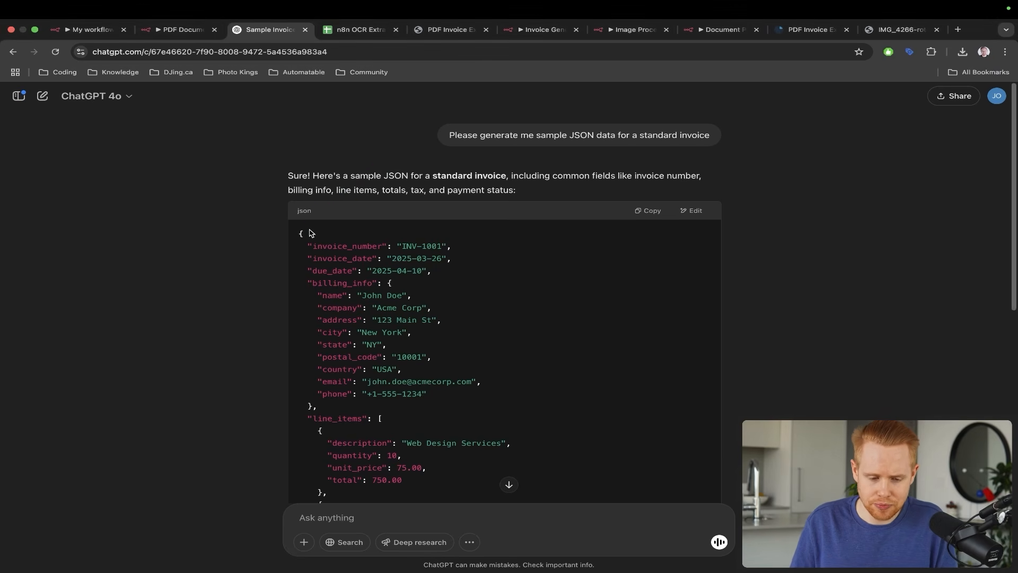
{"action": "key", "text": "ctrl+shift+Tab"}
{"action": "key", "text": "ctrl+shift+Tab"}
{"action": "key", "text": "ctrl+Tab"}
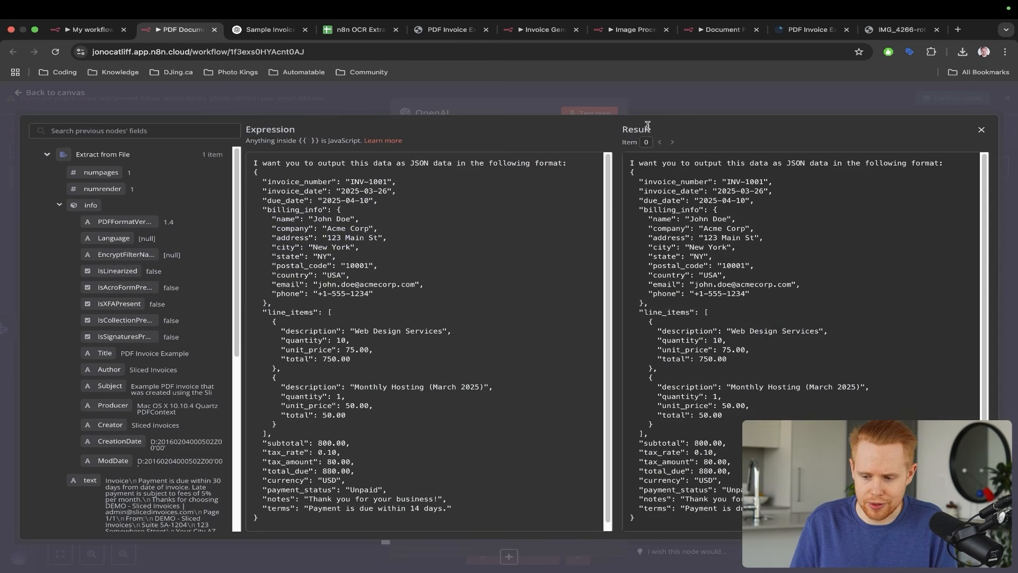
{"action": "left_click", "coordinate": [982, 131]}
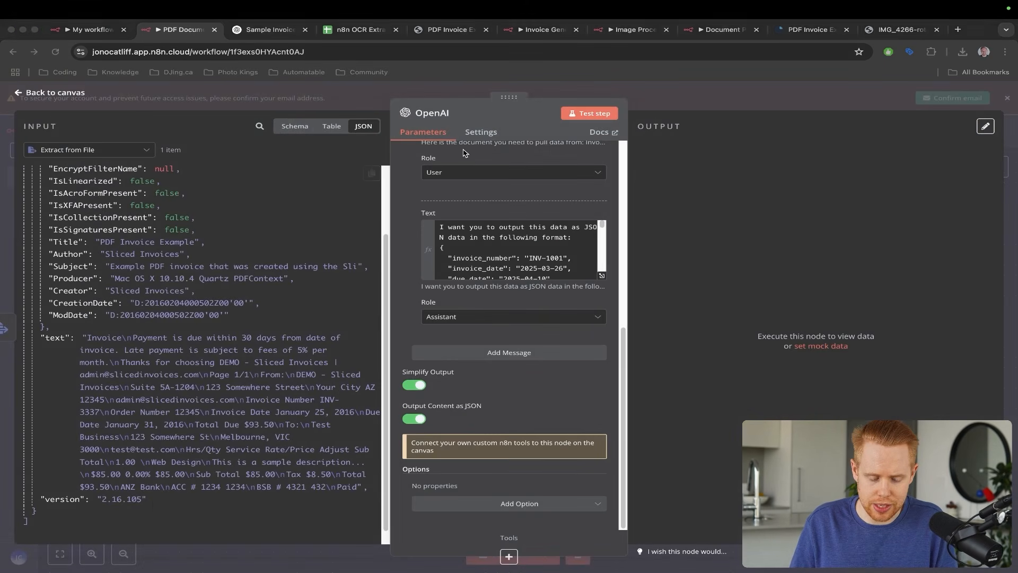
{"action": "mouse_move", "coordinate": [464, 150]}
{"action": "left_mouse_down"}
{"action": "mouse_move", "coordinate": [106, 233]}
{"action": "mouse_move", "coordinate": [170, 265]}
{"action": "mouse_move", "coordinate": [409, 270]}
{"action": "left_mouse_up"}
{"action": "left_click_drag", "start_coordinate": [223, 281], "coordinate": [141, 359]}
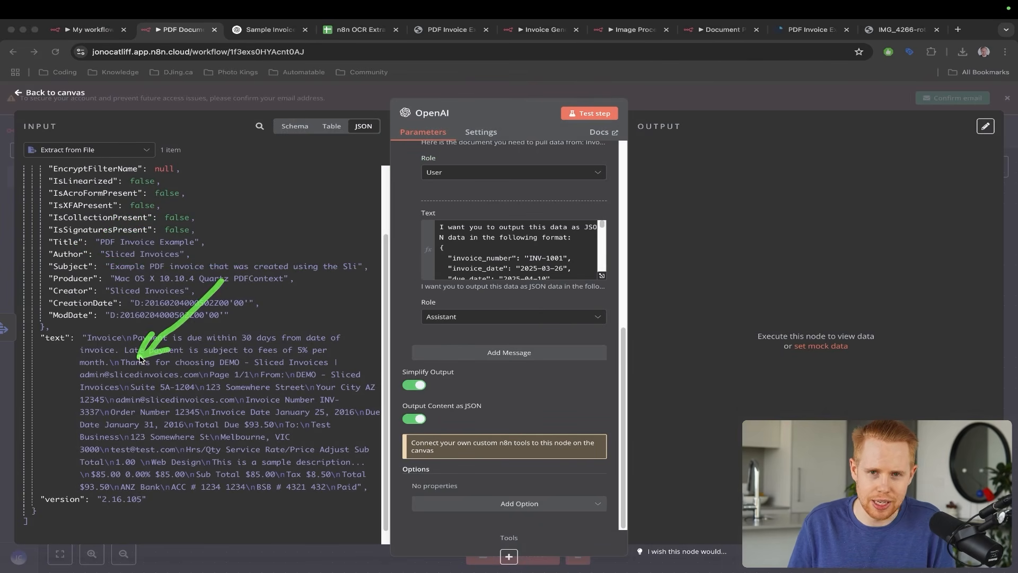
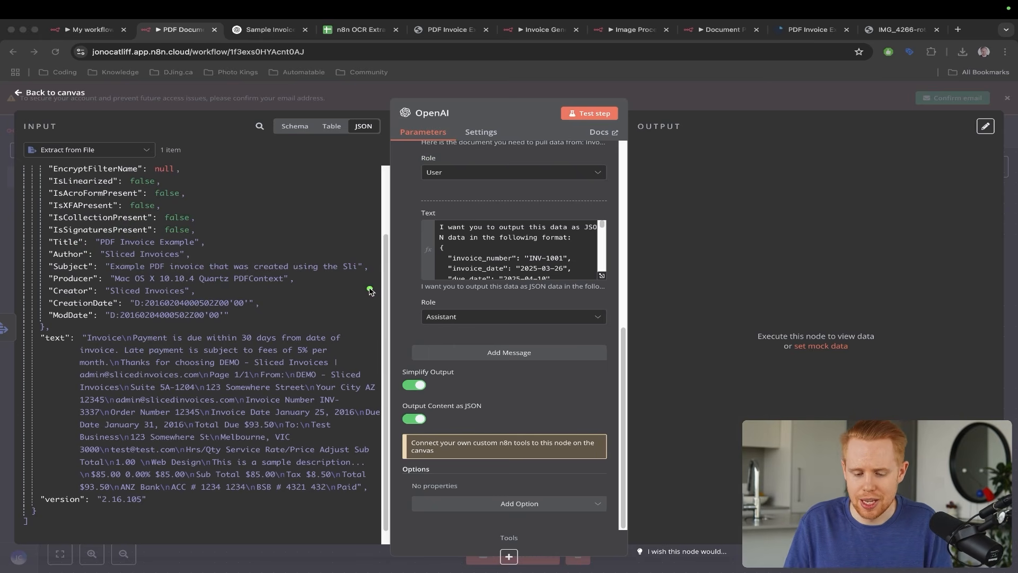
- Mark the JSON output option, extracted text and numpages fields, then close the OpenAI node
{"action": "left_click_drag", "start_coordinate": [508, 301], "coordinate": [431, 417]}
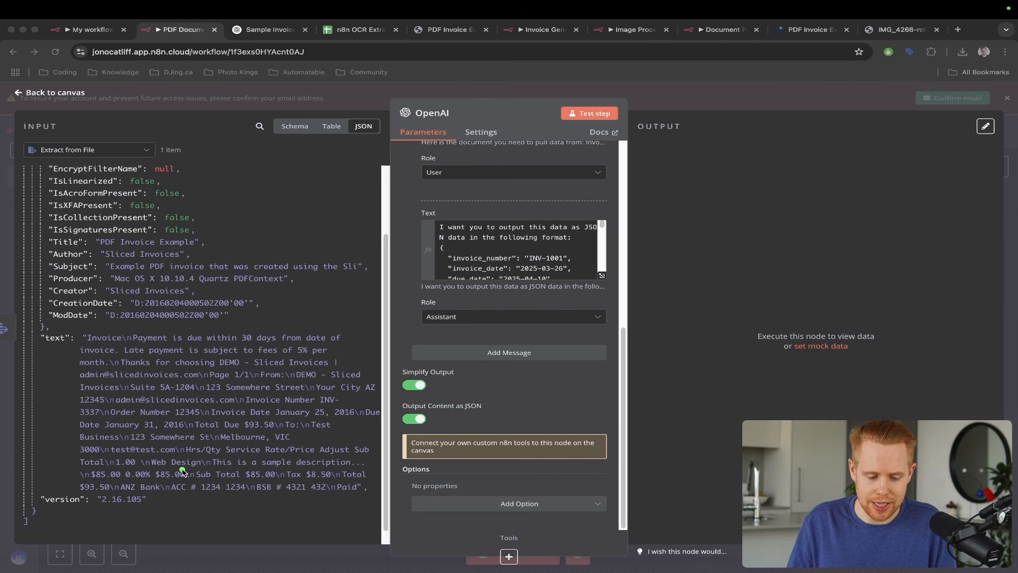
{"action": "mouse_move", "coordinate": [184, 471]}
{"action": "left_mouse_down"}
{"action": "mouse_move", "coordinate": [61, 355]}
{"action": "mouse_move", "coordinate": [47, 328]}
{"action": "left_mouse_up"}
{"action": "scroll", "coordinate": [49, 328], "scroll_direction": "up", "scroll_amount": 3}
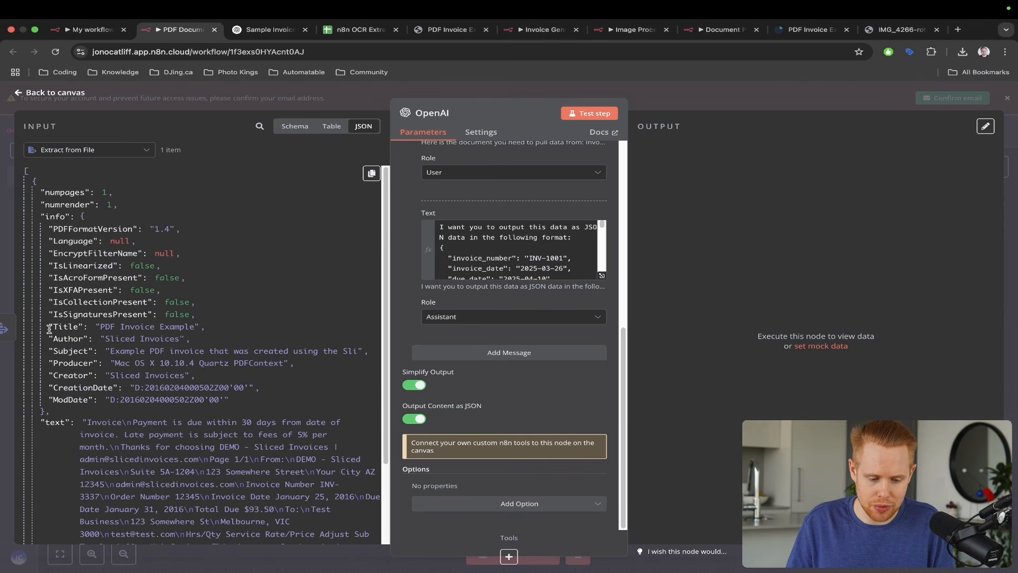
{"action": "left_click_drag", "start_coordinate": [79, 243], "coordinate": [49, 189]}
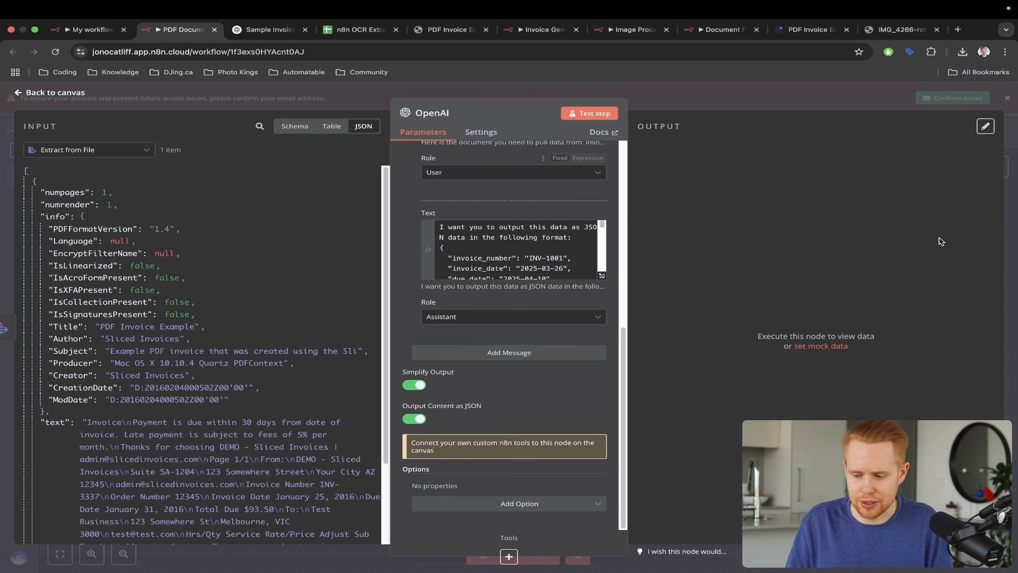
{"action": "left_click", "coordinate": [1009, 205]}
- Test-run the PDF Documents workflow and open the OpenAI node's output
{"action": "left_click", "coordinate": [504, 554]}
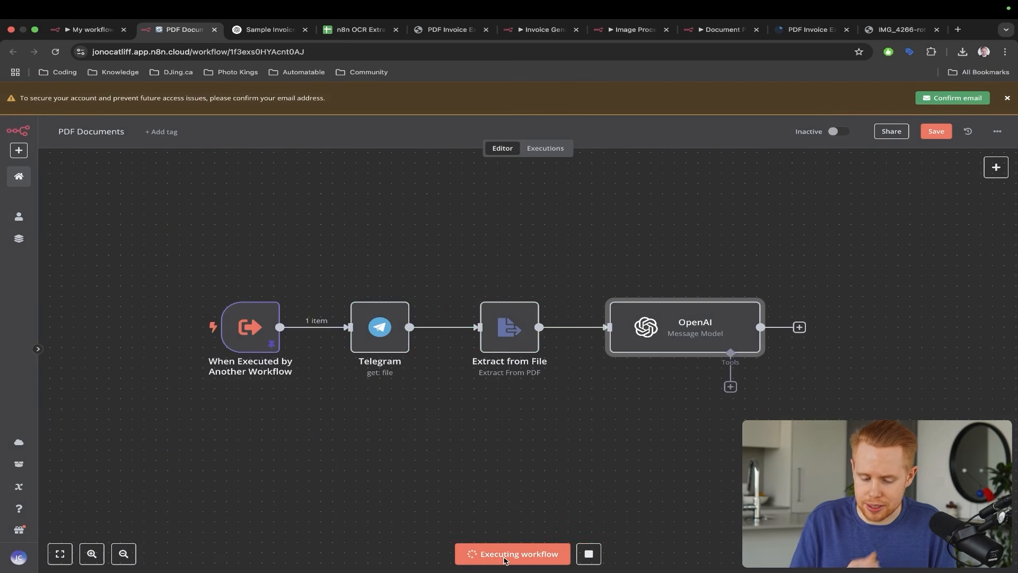
{"action": "scroll", "coordinate": [732, 370], "scroll_direction": "right", "scroll_amount": 1}
{"action": "scroll", "coordinate": [729, 369], "scroll_direction": "right", "scroll_amount": 2}
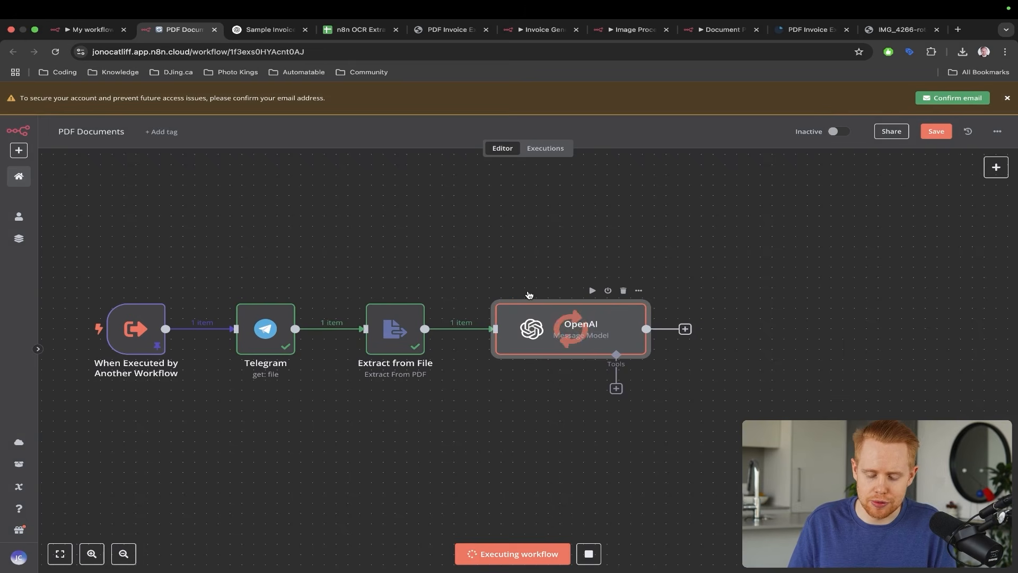
{"action": "double_click", "coordinate": [571, 315]}
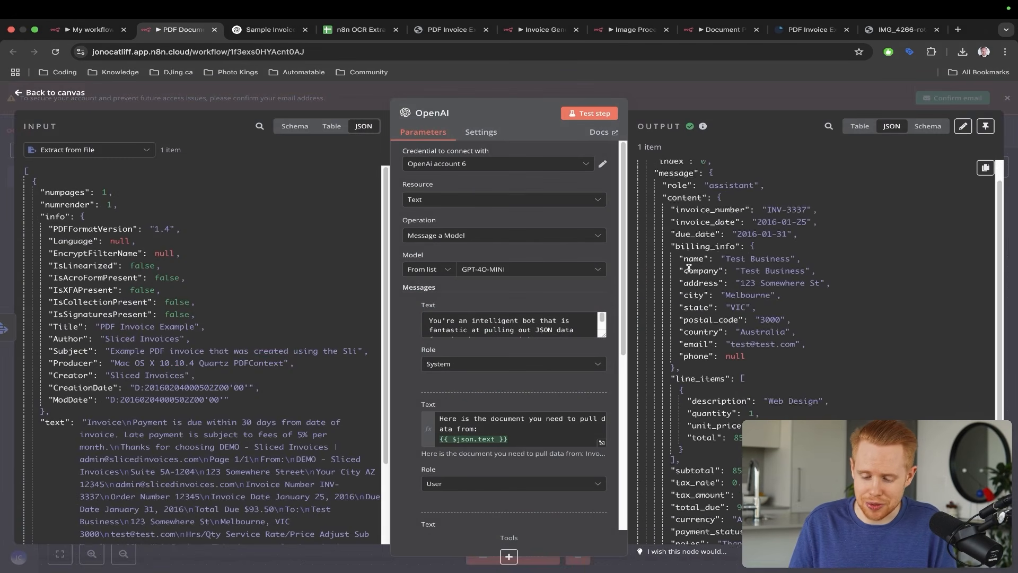
{"action": "scroll", "coordinate": [689, 268], "scroll_direction": "down", "scroll_amount": 5}
{"action": "scroll", "coordinate": [688, 268], "scroll_direction": "up", "scroll_amount": 5}
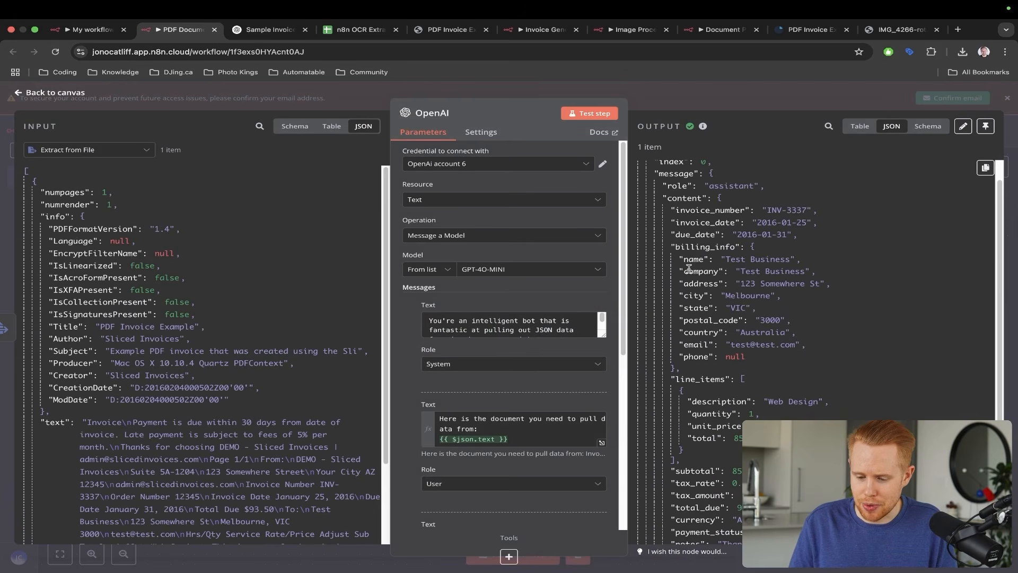
- Highlight invoice_number, invoice_date, due_date, billing_info, line_items and subtotal in the output JSON
{"action": "key", "text": "ctrl+a"}
{"action": "left_click_drag", "start_coordinate": [573, 229], "coordinate": [688, 213]}
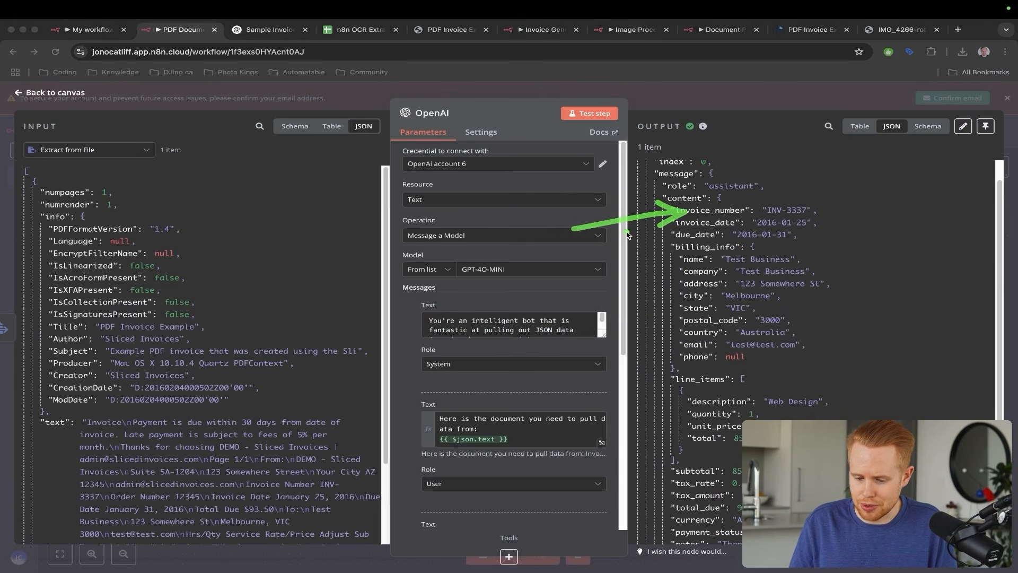
{"action": "left_click_drag", "start_coordinate": [626, 232], "coordinate": [693, 227]}
{"action": "mouse_move", "coordinate": [631, 236]}
{"action": "left_mouse_down"}
{"action": "mouse_move", "coordinate": [689, 233]}
{"action": "mouse_move", "coordinate": [691, 242]}
{"action": "left_mouse_up"}
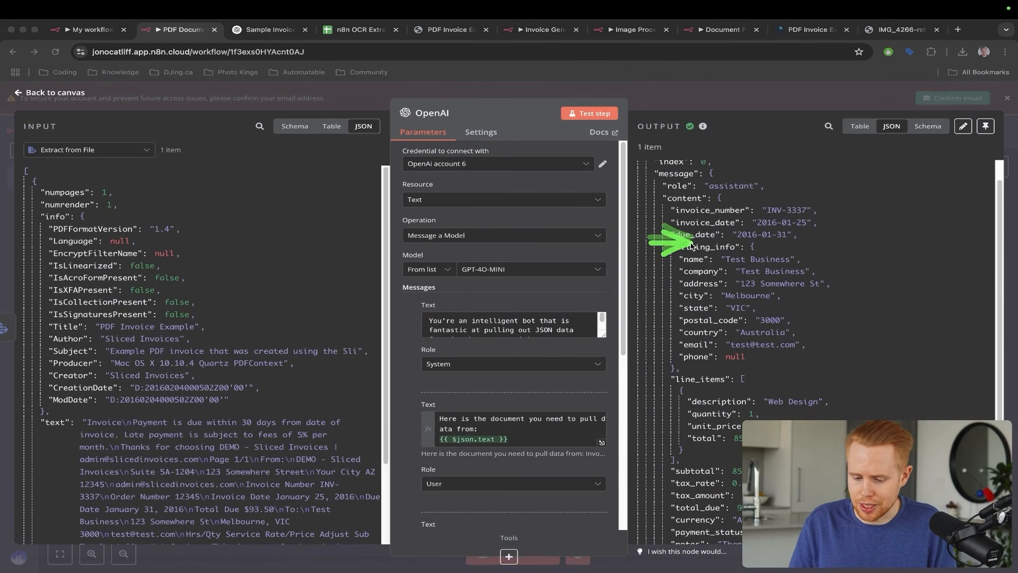
{"action": "left_click_drag", "start_coordinate": [637, 273], "coordinate": [711, 373]}
{"action": "mouse_move", "coordinate": [828, 335]}
{"action": "left_mouse_down"}
{"action": "mouse_move", "coordinate": [819, 442]}
{"action": "mouse_move", "coordinate": [737, 470]}
{"action": "left_mouse_up"}
{"action": "key", "text": "Escape"}
{"action": "key", "text": "Escape"}
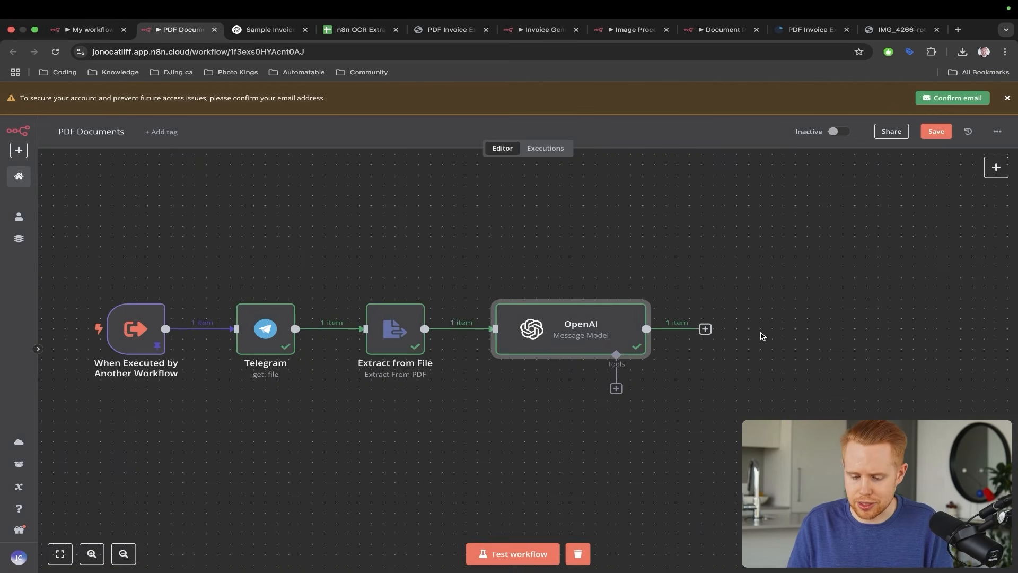
- Add a Split Out node after the OpenAI node
{"action": "left_click", "coordinate": [705, 329]}
{"action": "type", "text": "spl"}
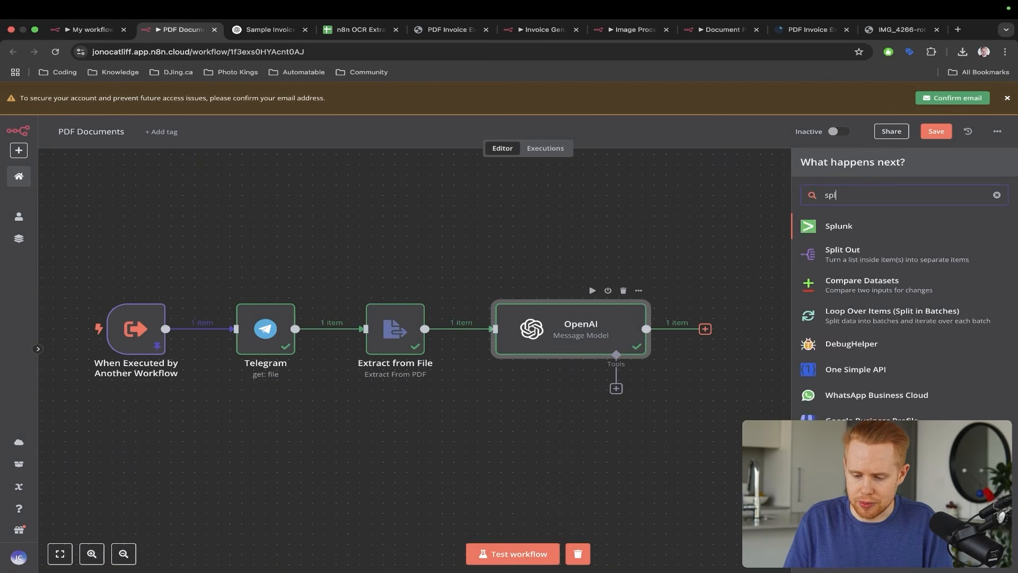
{"action": "type", "text": "it"}
{"action": "left_click", "coordinate": [880, 226]}
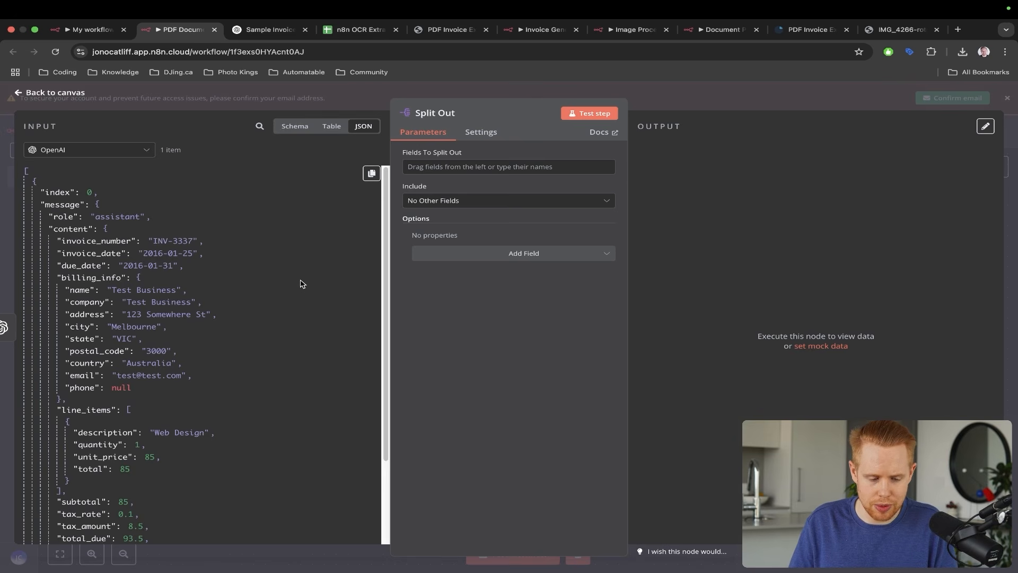
{"action": "scroll", "coordinate": [216, 206], "scroll_direction": "down", "scroll_amount": 5}
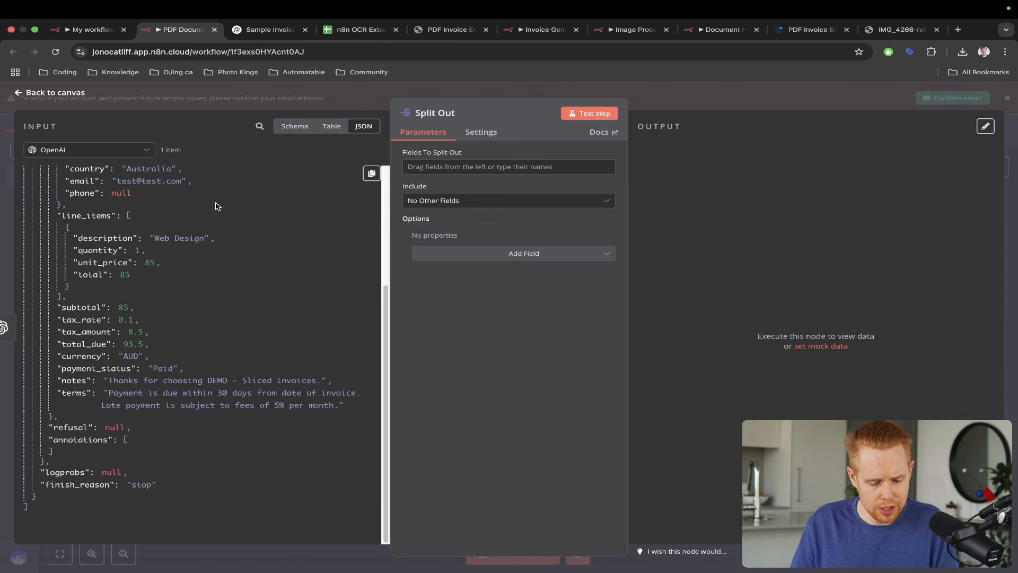
{"action": "scroll", "coordinate": [216, 206], "scroll_direction": "up", "scroll_amount": 5}
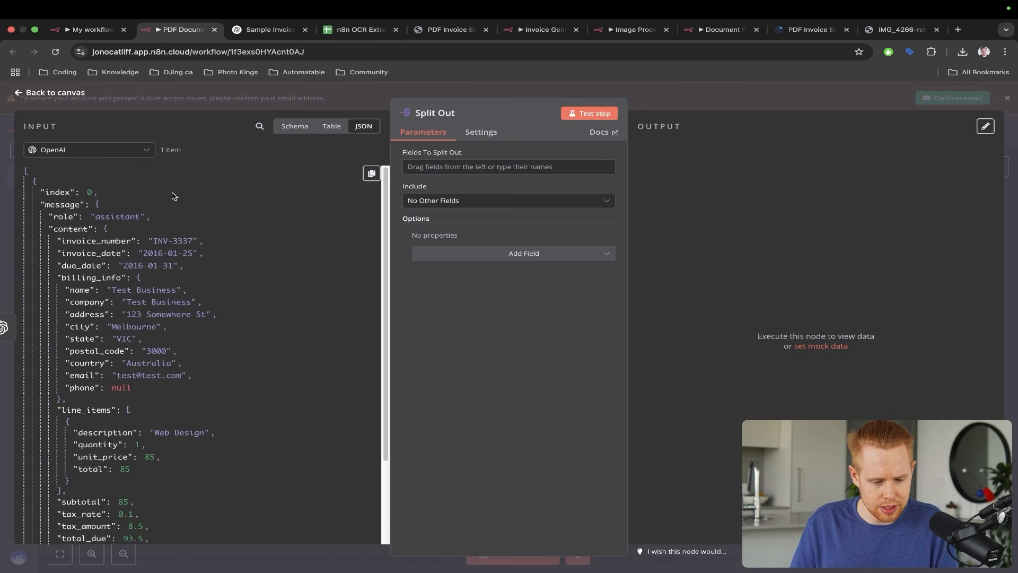
{"action": "scroll", "coordinate": [172, 196], "scroll_direction": "down", "scroll_amount": 1}
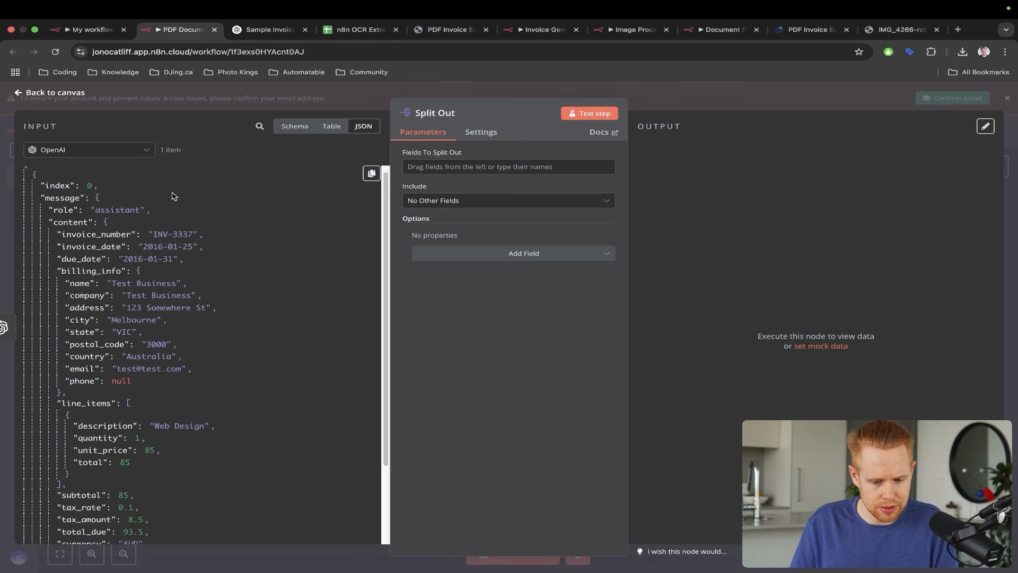
- Set message.content.line_items as the field to split out, then bring up the receipt image
{"action": "left_click", "coordinate": [294, 127]}
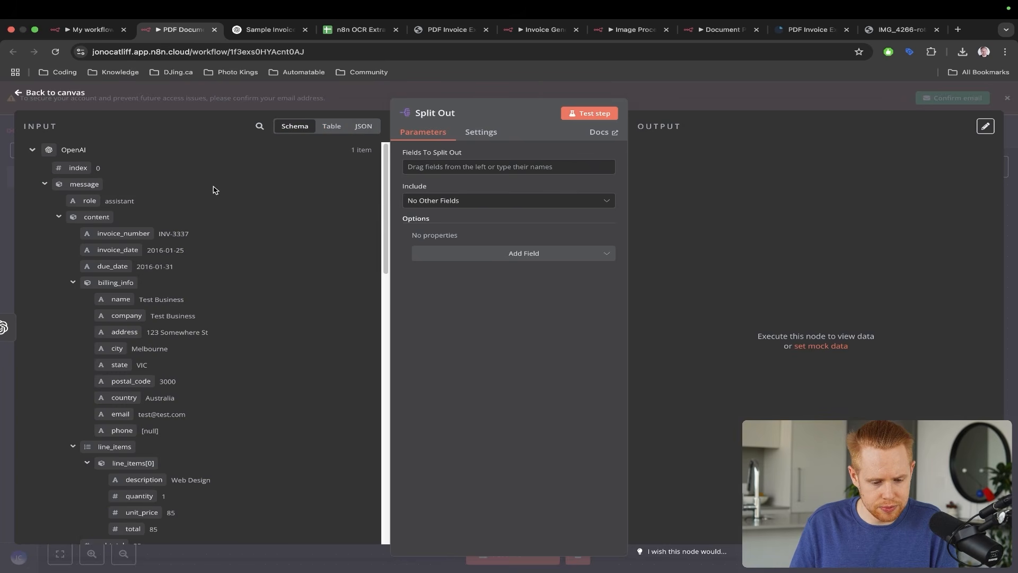
{"action": "scroll", "coordinate": [165, 192], "scroll_direction": "down", "scroll_amount": 5}
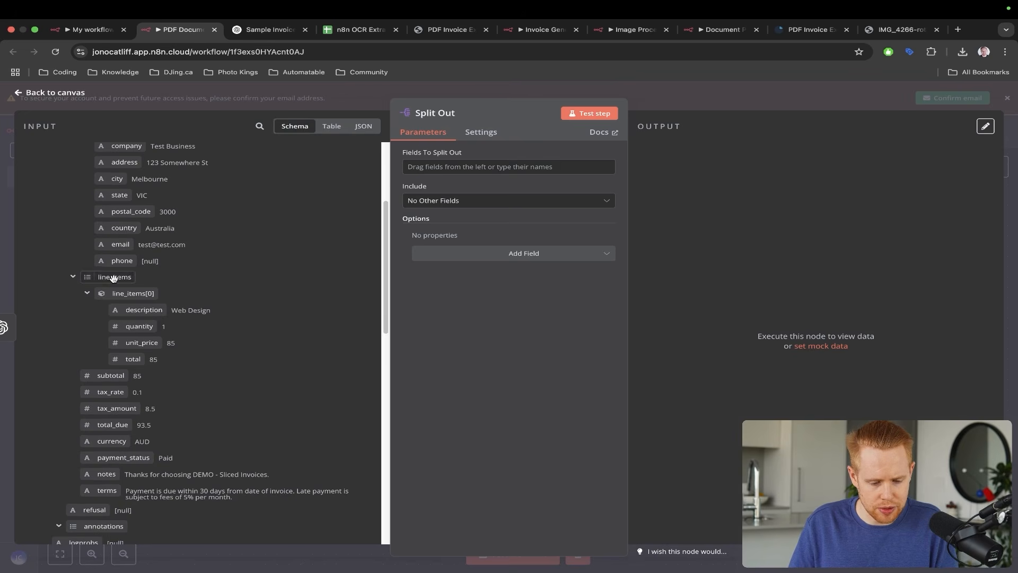
{"action": "left_click_drag", "start_coordinate": [114, 277], "coordinate": [443, 160]}
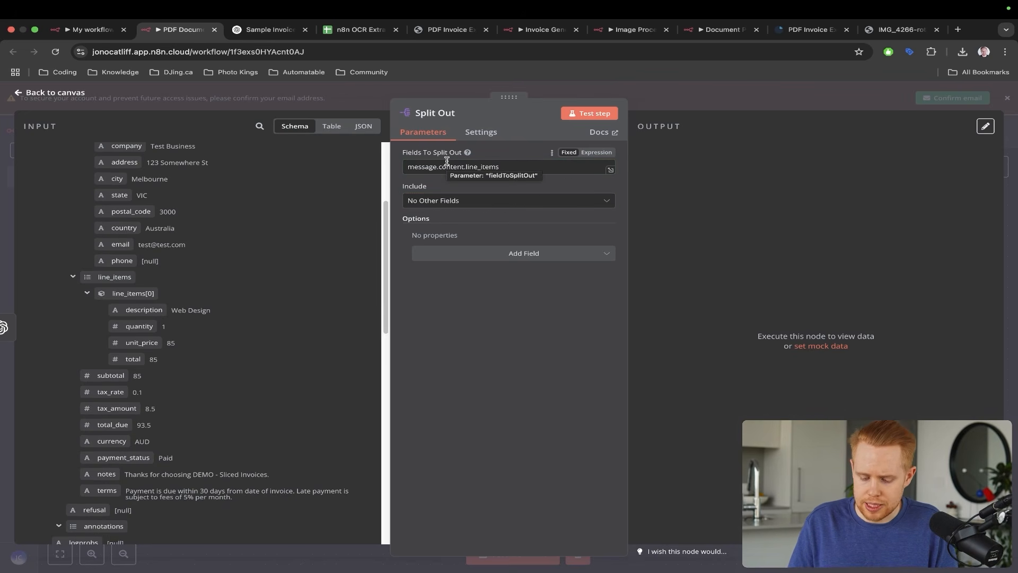
{"action": "key", "text": "super+9"}
{"action": "key", "text": "ctrl+a"}
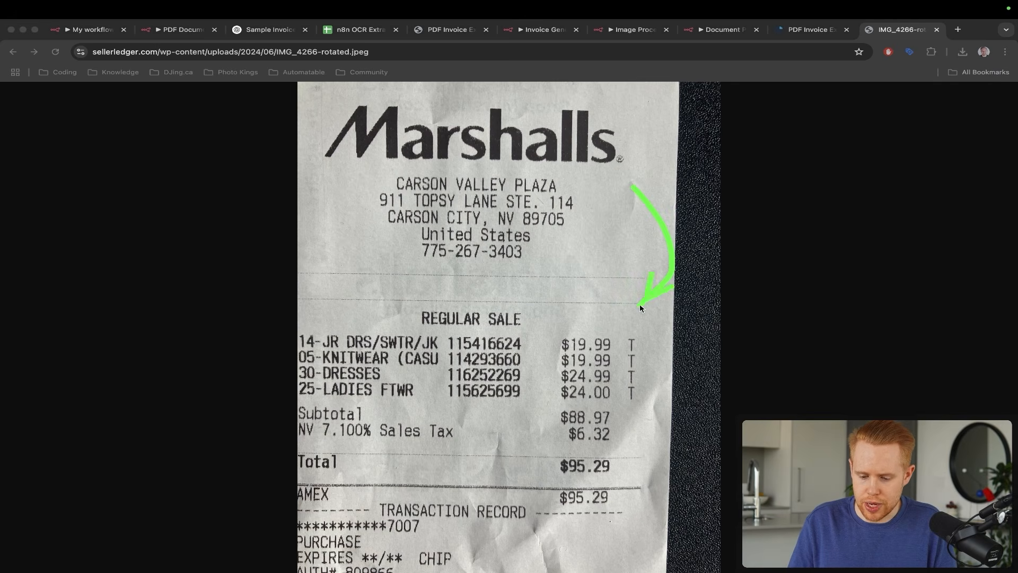
- Magnify the Marshalls receipt's line items, then move to the n8n OCR Extraction sheet
{"action": "key", "text": "ctrl+s"}
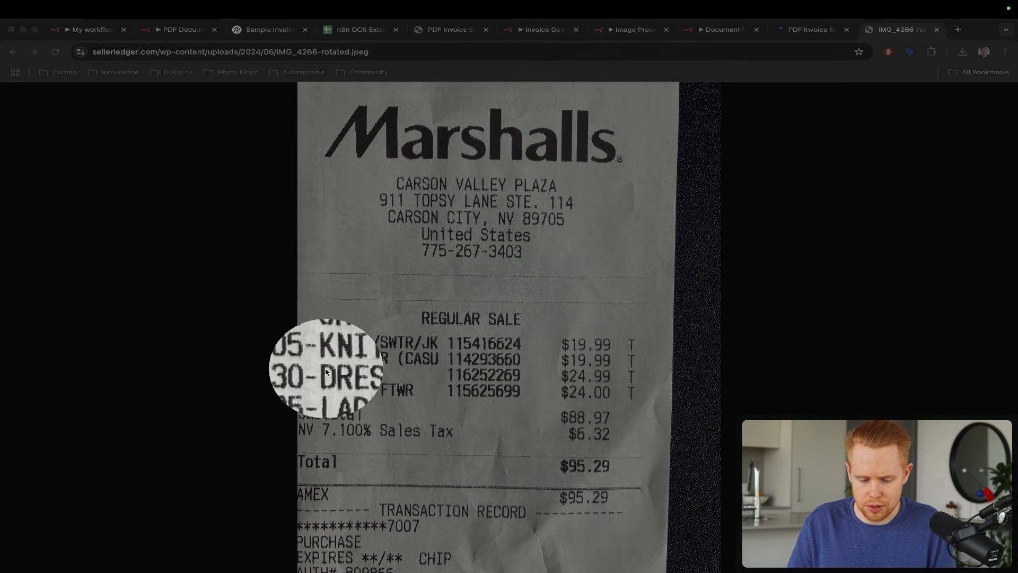
{"action": "key", "text": "ctrl+s"}
{"action": "key", "text": "Escape"}
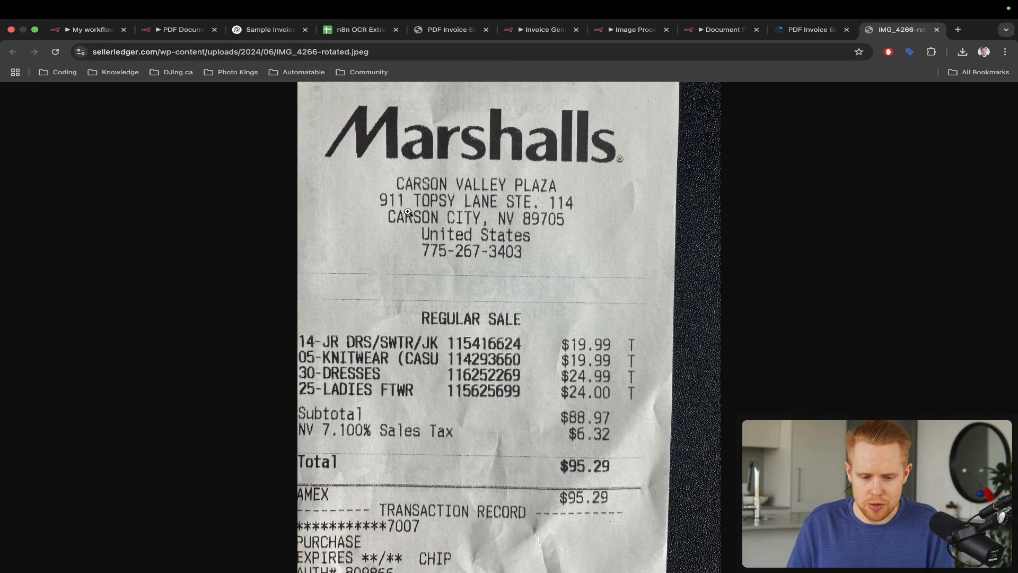
{"action": "key", "text": "super+4"}
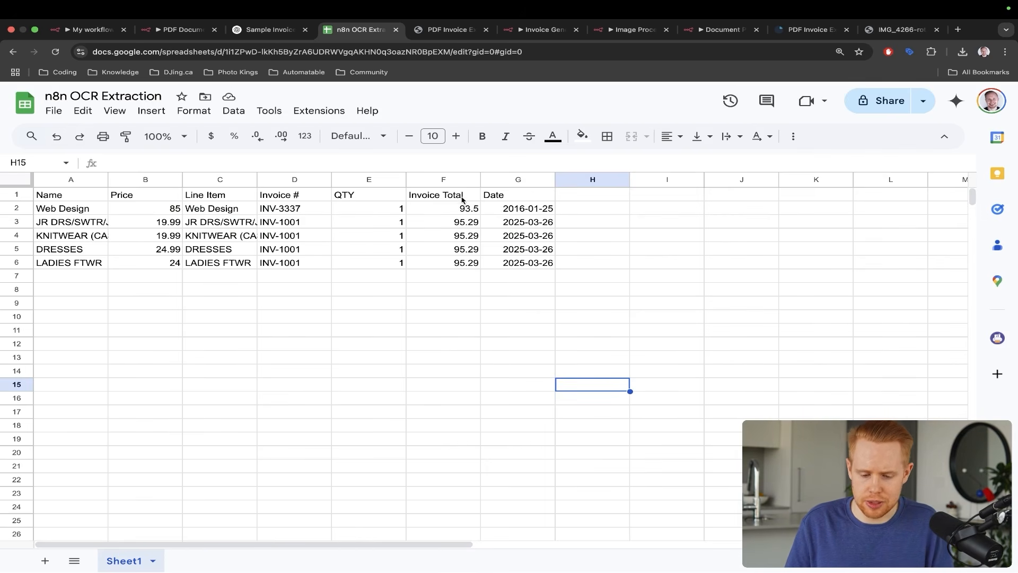
- Point out the Date column in the n8n OCR Extraction sheet, then return to n8n
{"action": "key", "text": "ctrl+a"}
{"action": "left_click_drag", "start_coordinate": [608, 157], "coordinate": [569, 211]}
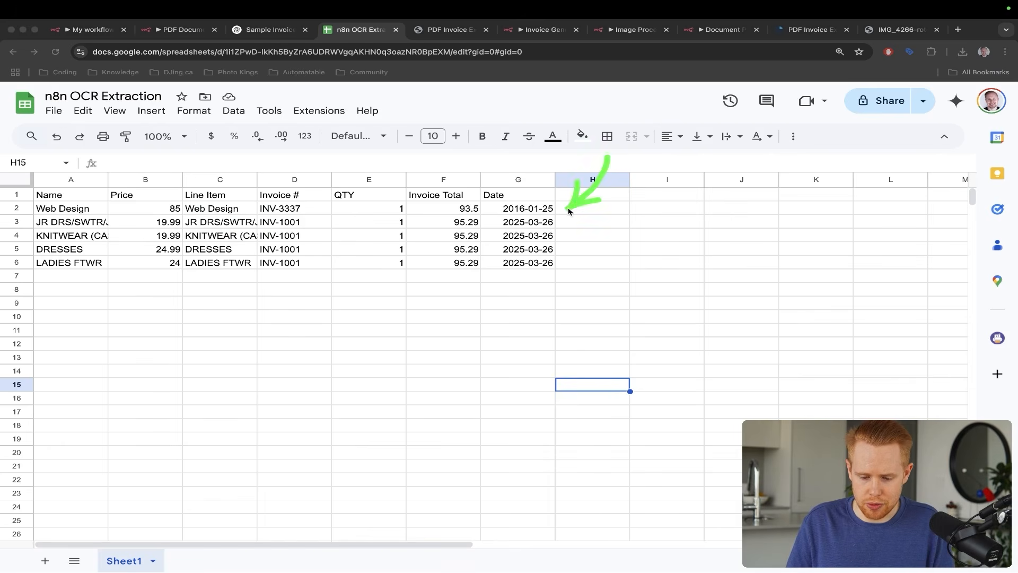
{"action": "left_click_drag", "start_coordinate": [670, 199], "coordinate": [559, 223]}
{"action": "left_click_drag", "start_coordinate": [628, 229], "coordinate": [549, 235]}
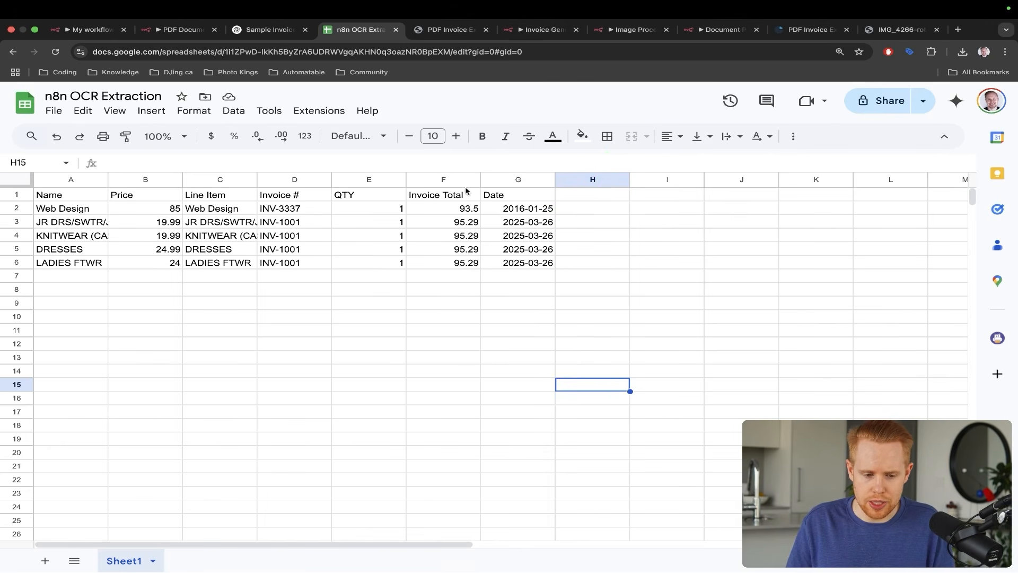
{"action": "key", "text": "super+2"}
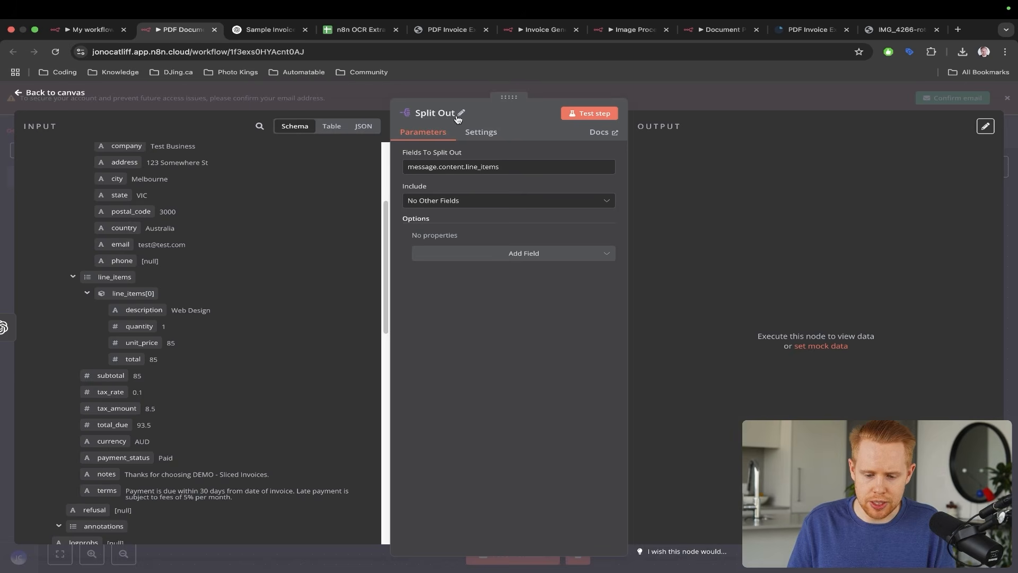
- Label the receipt's entries as line items 1 through 4, then move to the spreadsheet
{"action": "key", "text": "super+9"}
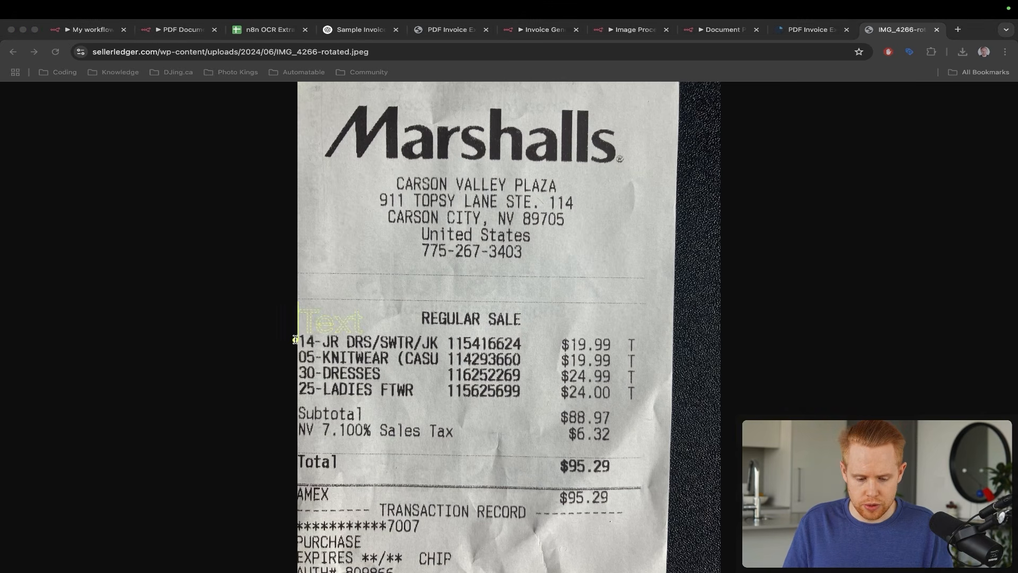
{"action": "type", "text": "line"}
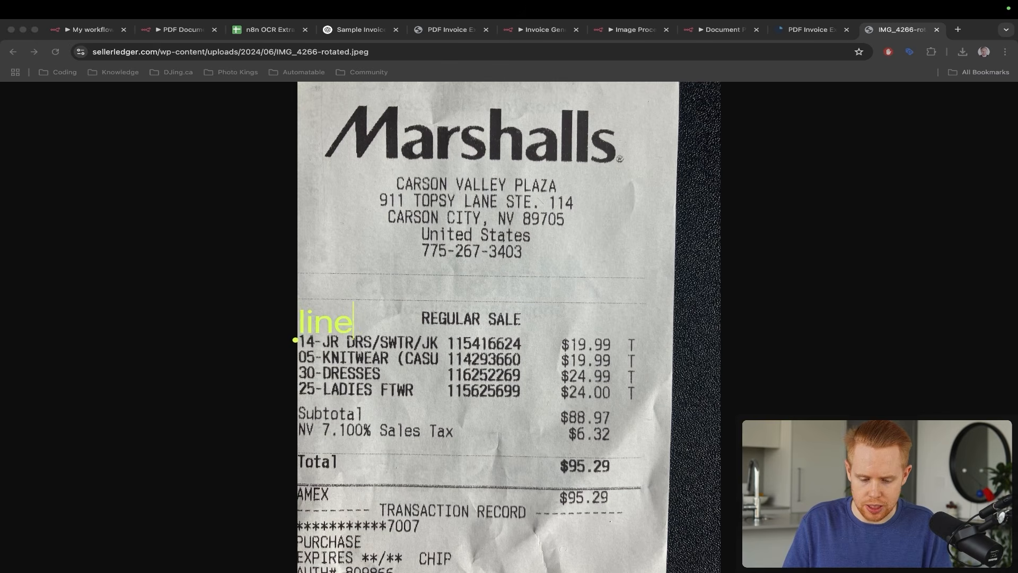
{"action": "type", "text": " item 1"}
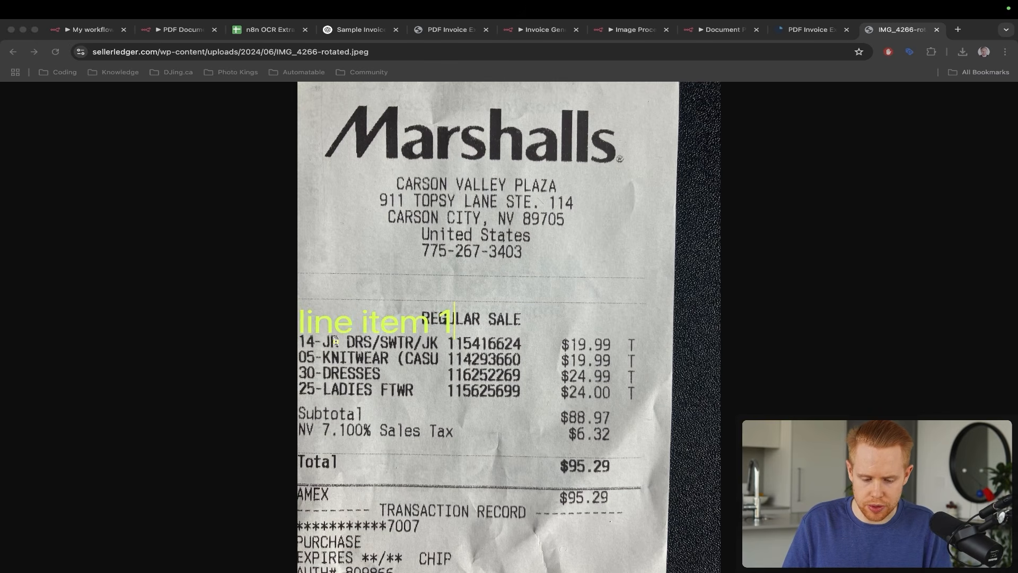
{"action": "left_click", "coordinate": [306, 356]}
{"action": "type", "text": "line item 2"}
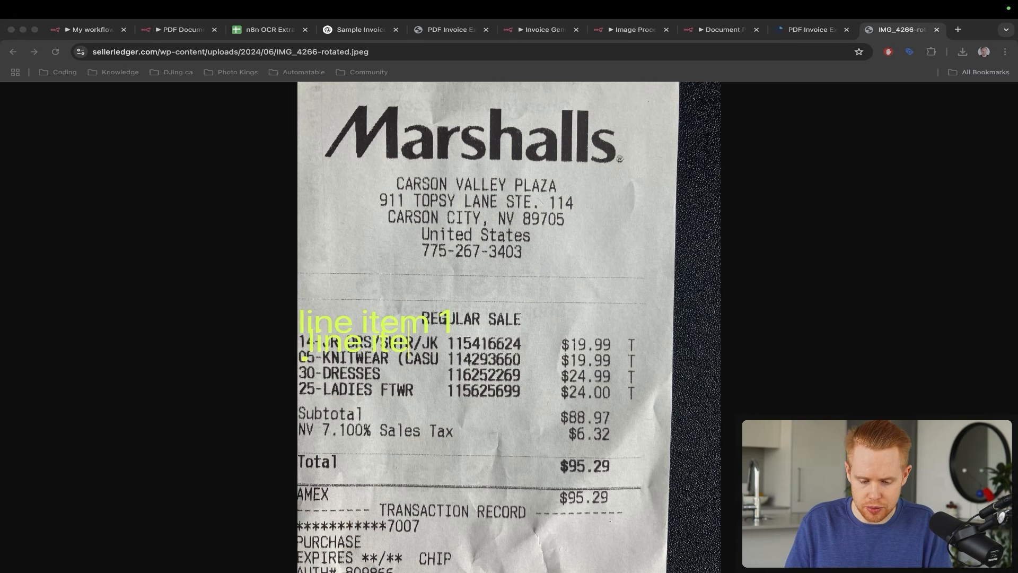
{"action": "left_click", "coordinate": [303, 371]}
{"action": "type", "text": "line item 4"}
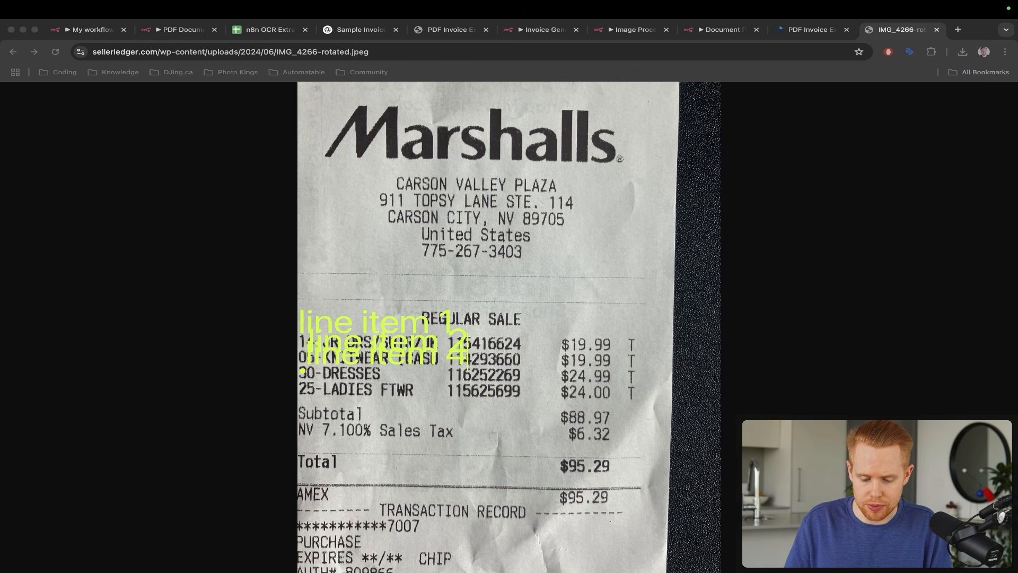
{"action": "key", "text": "BackSpace"}
{"action": "type", "text": "3"}
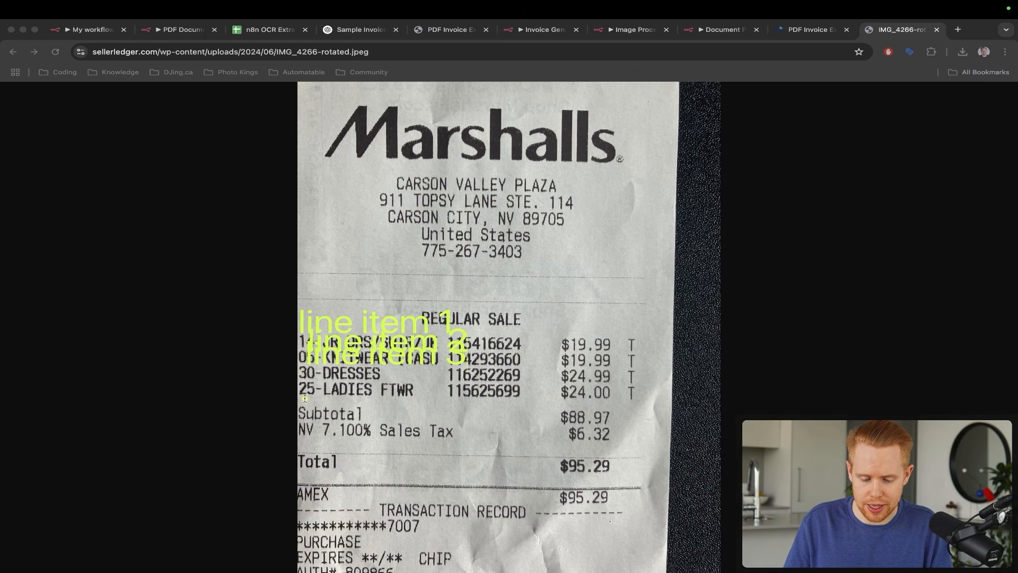
{"action": "type", "text": "line item 4"}
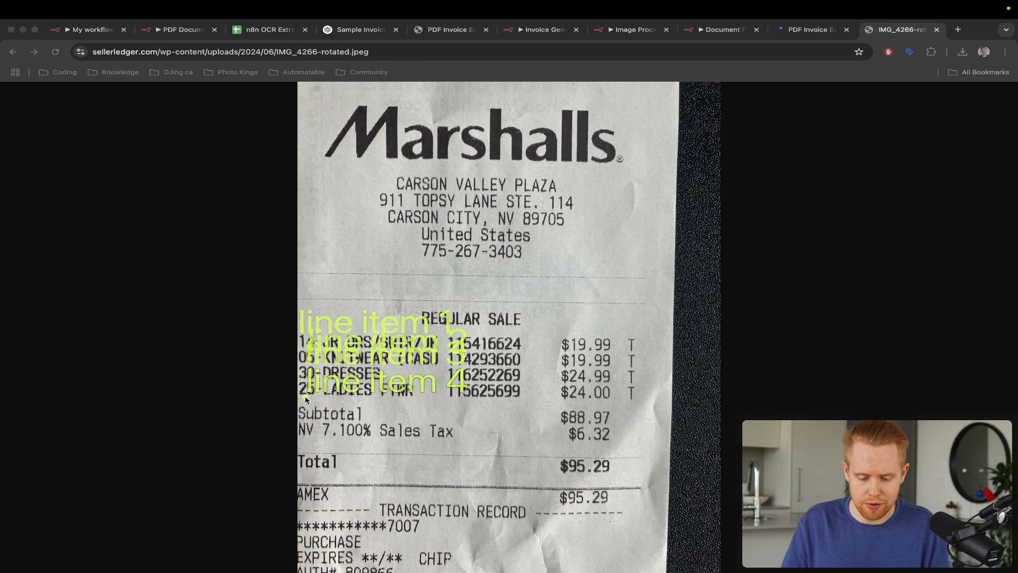
{"action": "key", "text": "Escape"}
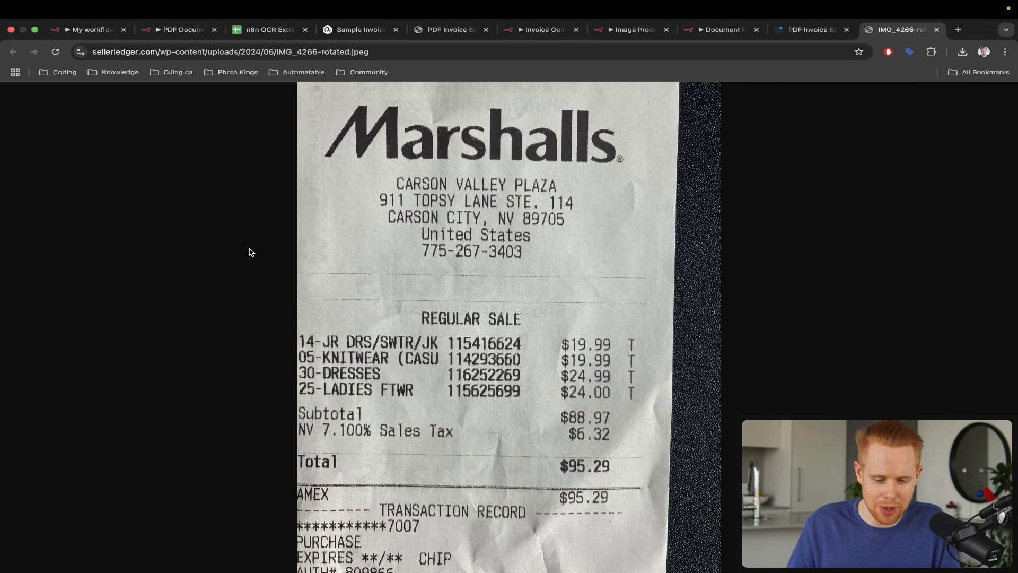
{"action": "key", "text": "super+3"}
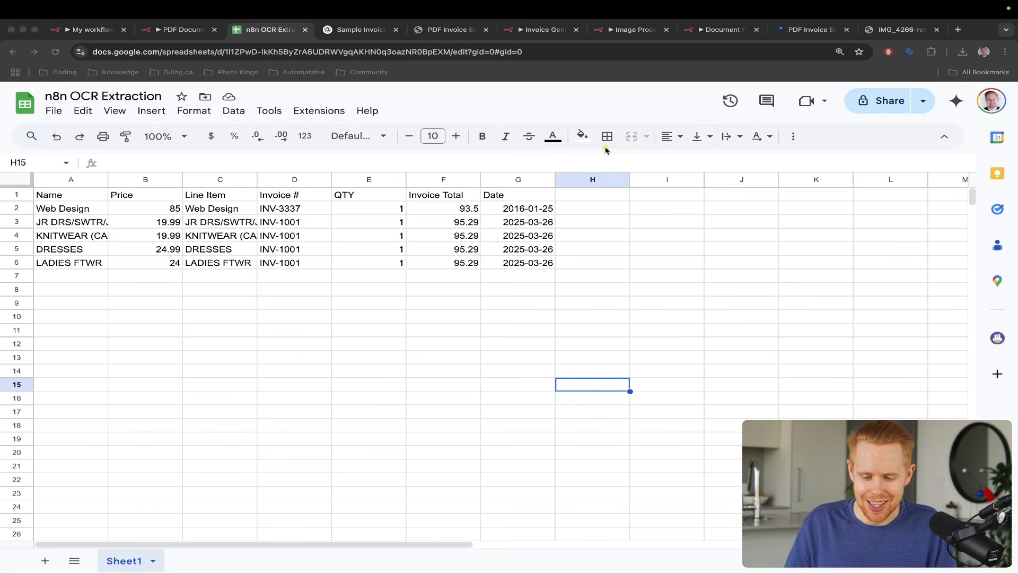
- Mark the spreadsheet rows, then go back to the n8n Split Out node
{"action": "mouse_move", "coordinate": [640, 144]}
{"action": "left_mouse_down"}
{"action": "mouse_move", "coordinate": [559, 223]}
{"action": "mouse_move", "coordinate": [569, 229]}
{"action": "left_mouse_up"}
{"action": "key", "text": "Escape"}
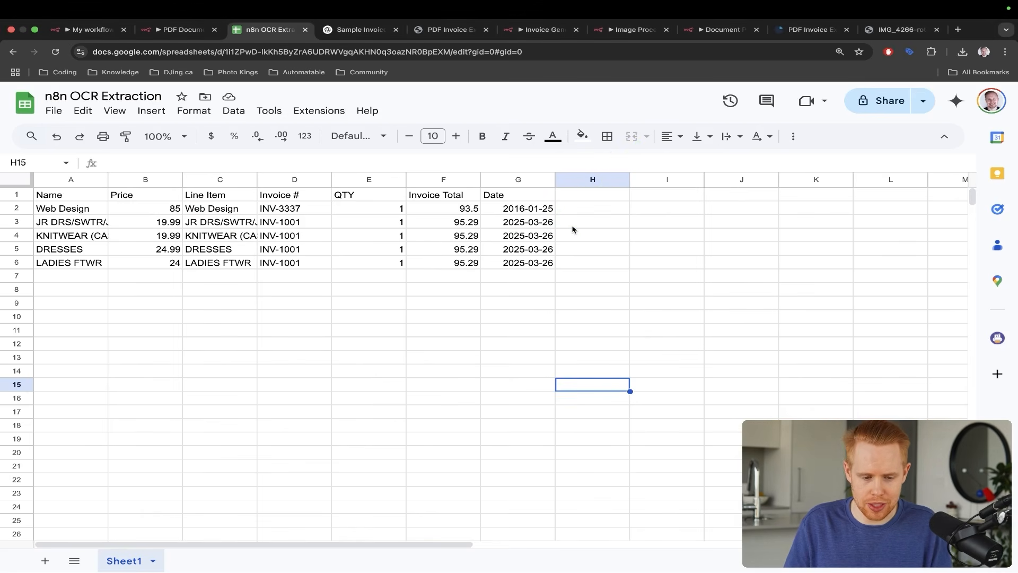
{"action": "key", "text": "ctrl+shift+Tab"}
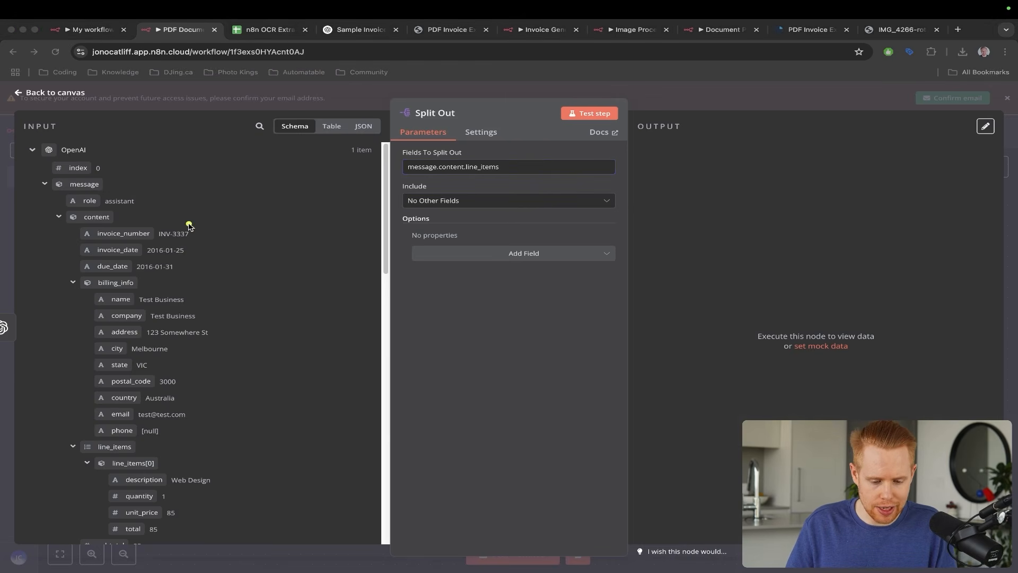
- Close the Split Out node settings and return to the canvas
{"action": "left_click_drag", "start_coordinate": [188, 227], "coordinate": [127, 440]}
{"action": "left_click_drag", "start_coordinate": [435, 195], "coordinate": [395, 169]}
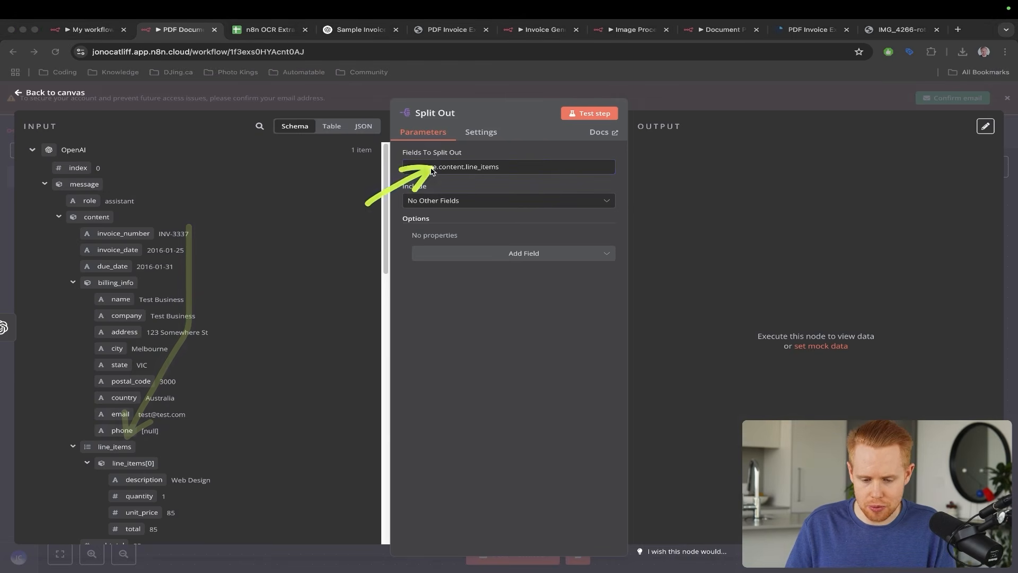
{"action": "key", "text": "Escape"}
{"action": "scroll", "coordinate": [736, 323], "scroll_direction": "right", "scroll_amount": 5}
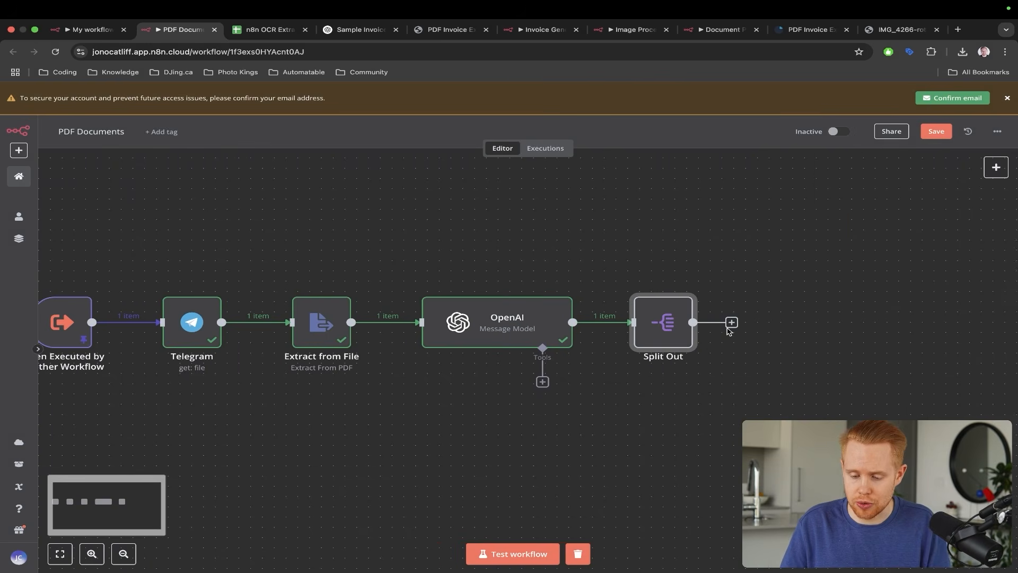
- Add a Google Sheets 'Append row in sheet' step after Split Out
{"action": "left_click", "coordinate": [731, 323]}
{"action": "type", "text": "google ad"}
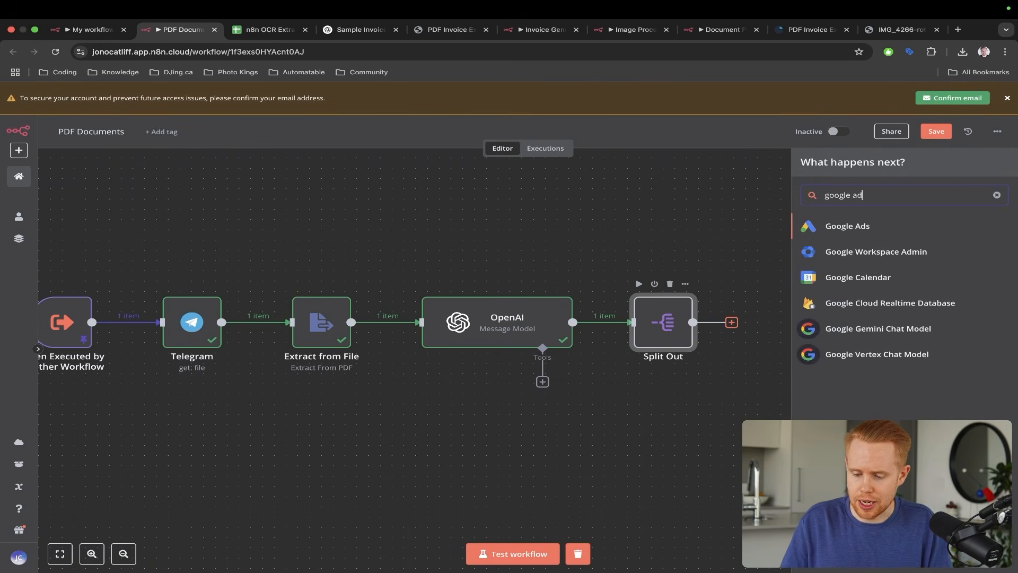
{"action": "key", "text": "BackSpace"}
{"action": "key", "text": "BackSpace"}
{"action": "key", "text": "BackSpace"}
{"action": "type", "text": "sheets"}
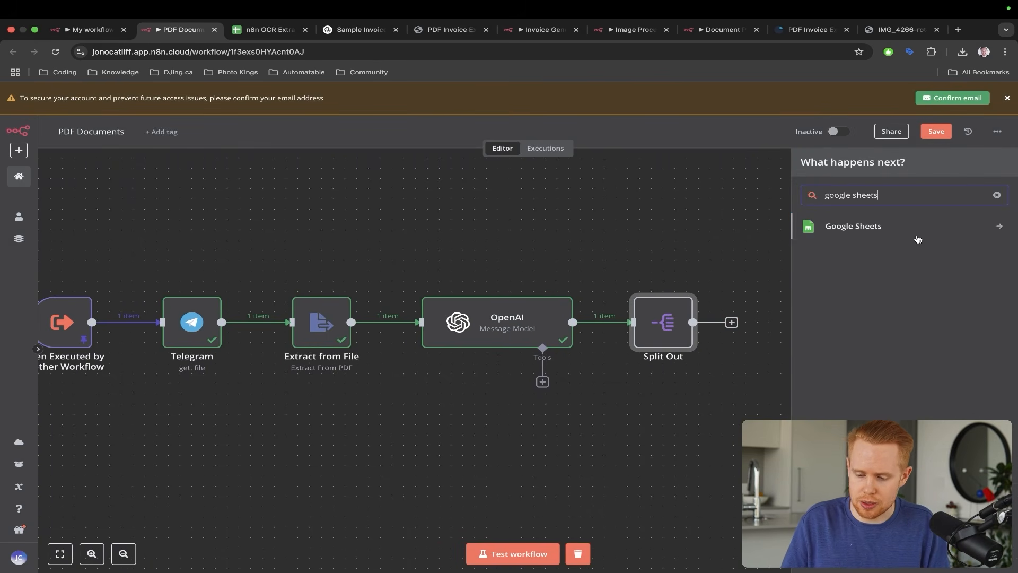
{"action": "left_click", "coordinate": [917, 235]}
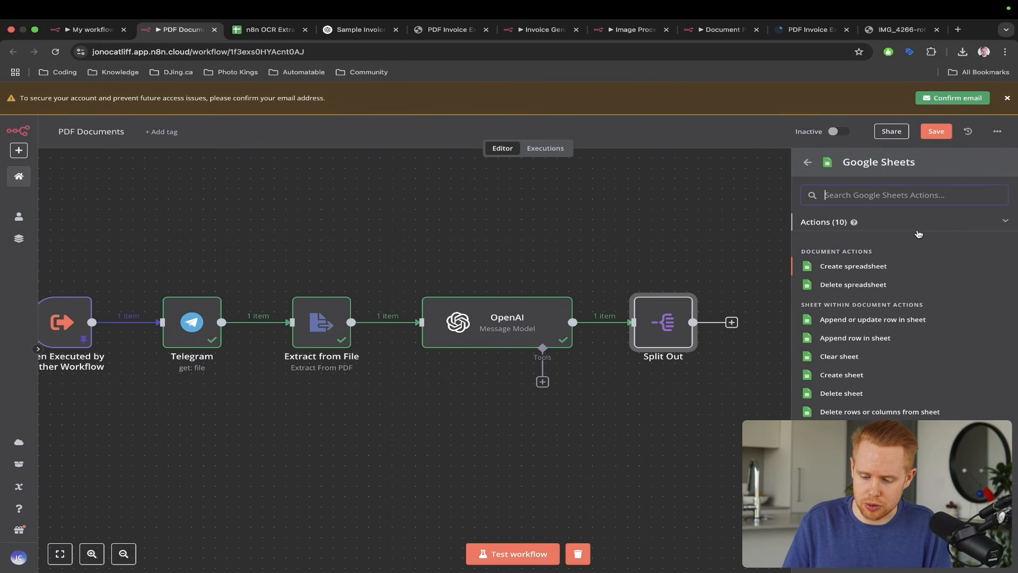
{"action": "left_click", "coordinate": [862, 338]}
{"action": "key", "text": "ctrl+Tab"}
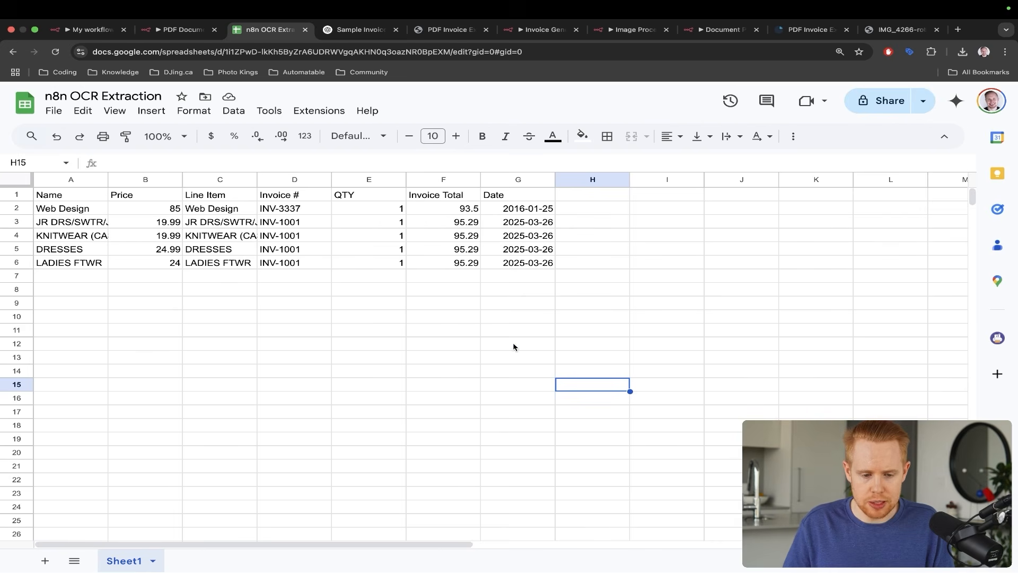
{"action": "mouse_move", "coordinate": [514, 346]}
{"action": "left_mouse_down"}
{"action": "mouse_move", "coordinate": [255, 102]}
{"action": "mouse_move", "coordinate": [228, 70]}
{"action": "mouse_move", "coordinate": [242, 65]}
{"action": "left_mouse_up"}
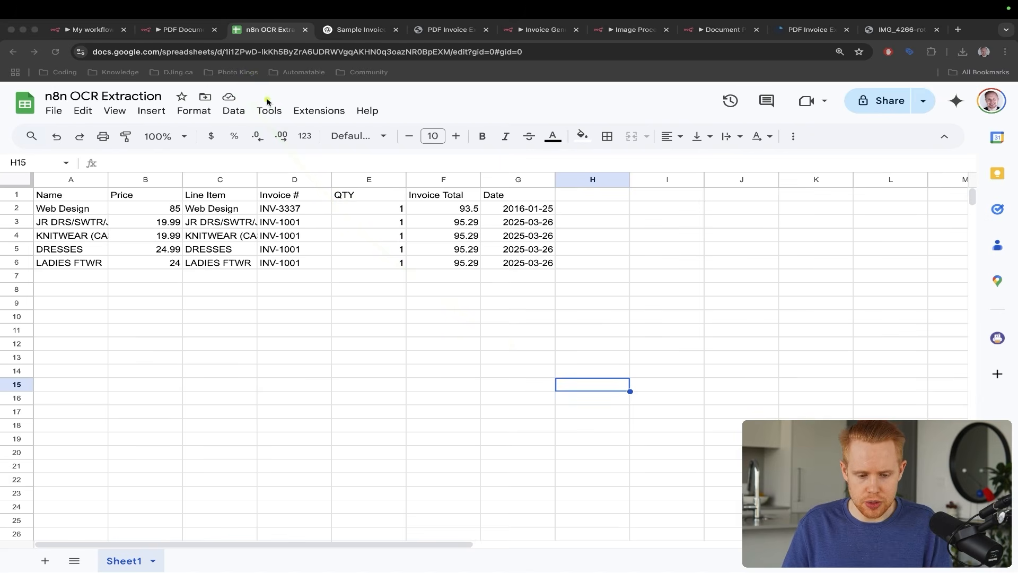
- Return from the spreadsheet to the new Google Sheets node in n8n
{"action": "left_click_drag", "start_coordinate": [316, 141], "coordinate": [242, 99]}
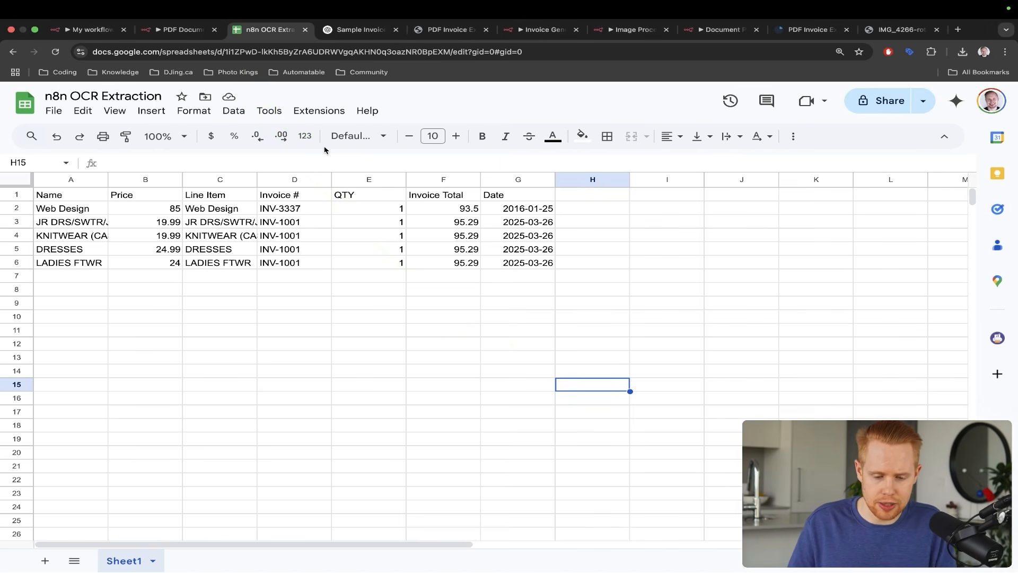
{"action": "key", "text": "ctrl+shift+Tab"}
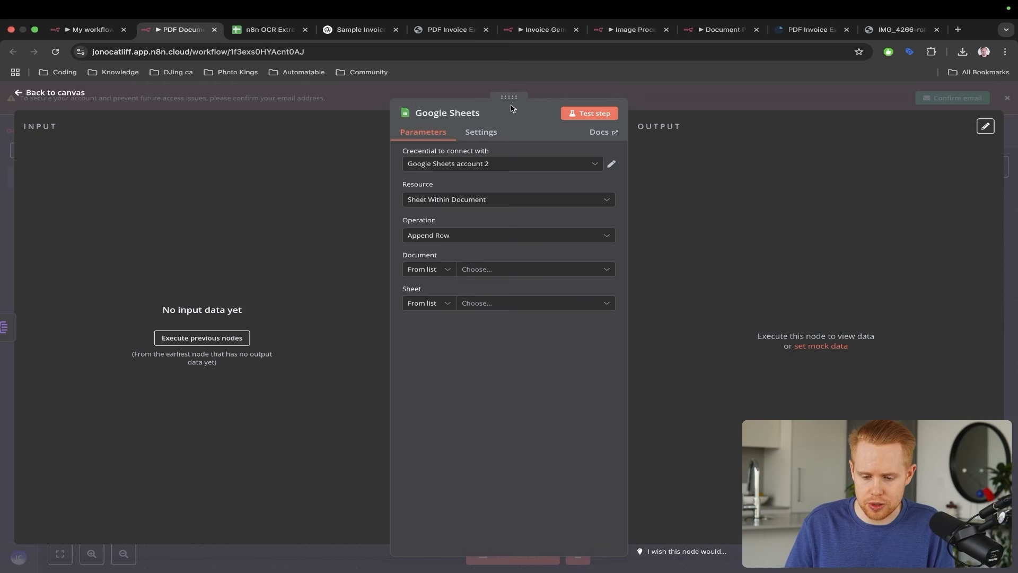
- Start creating a new Google Sheets credential, then close it without connecting
{"action": "left_click_drag", "start_coordinate": [546, 106], "coordinate": [454, 160]}
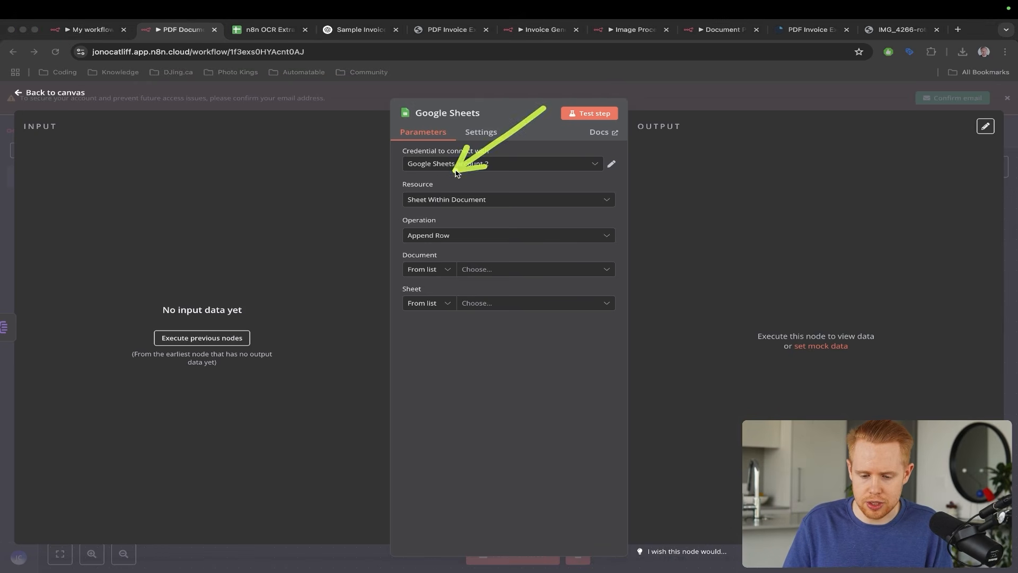
{"action": "left_click", "coordinate": [501, 164]}
{"action": "left_click", "coordinate": [495, 213]}
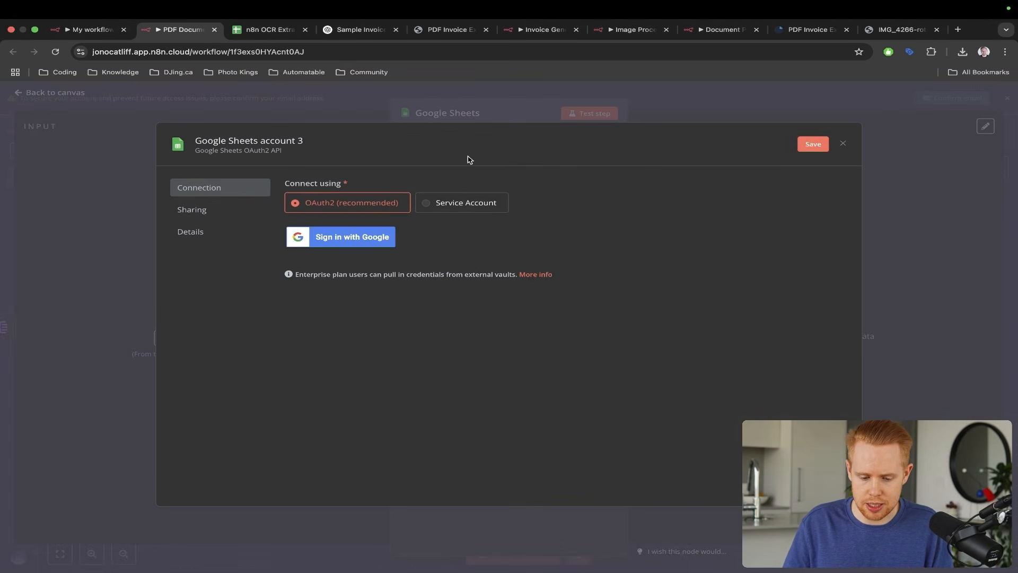
{"action": "left_click_drag", "start_coordinate": [468, 157], "coordinate": [369, 214]}
{"action": "key", "text": "Escape"}
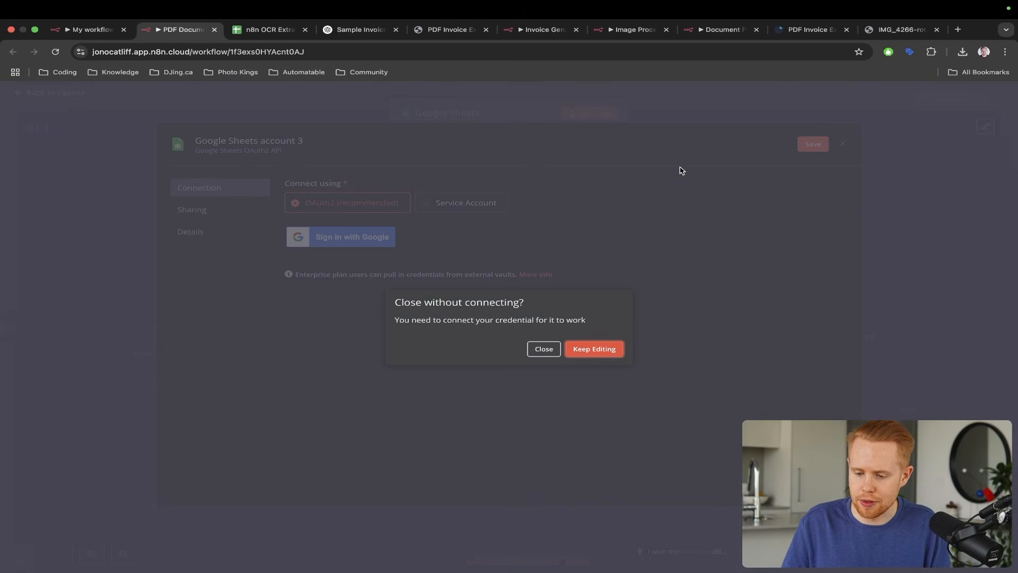
{"action": "left_click", "coordinate": [544, 348]}
{"action": "mouse_move", "coordinate": [235, 227]}
{"action": "left_mouse_down"}
{"action": "mouse_move", "coordinate": [189, 126]}
{"action": "mouse_move", "coordinate": [183, 52]}
{"action": "left_mouse_up"}
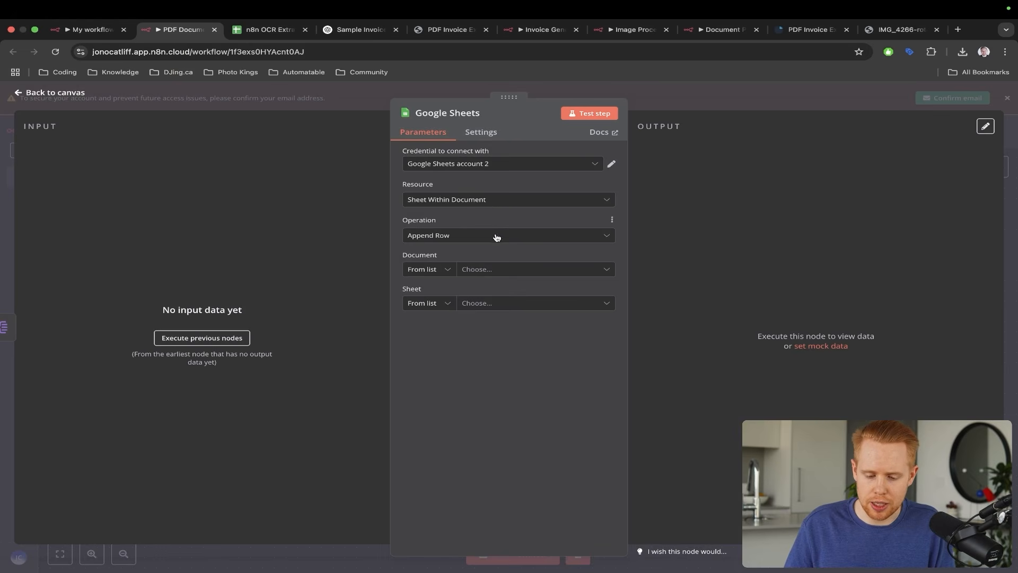
- Set Document to n8n OCR Extraction and Sheet to Sheet1, review columns, and close
{"action": "left_click", "coordinate": [480, 270]}
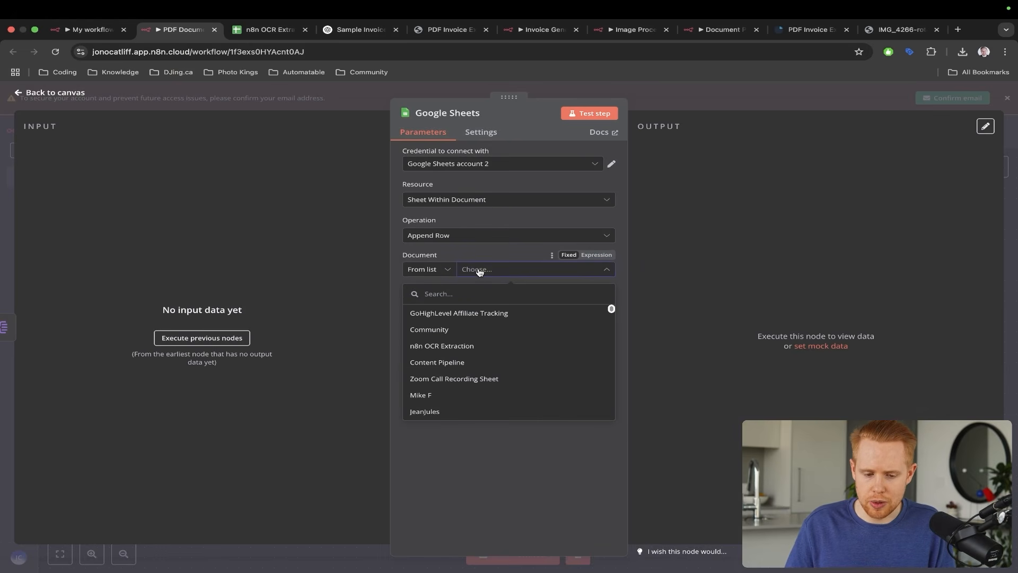
{"action": "left_click", "coordinate": [446, 345]}
{"action": "left_click", "coordinate": [491, 306]}
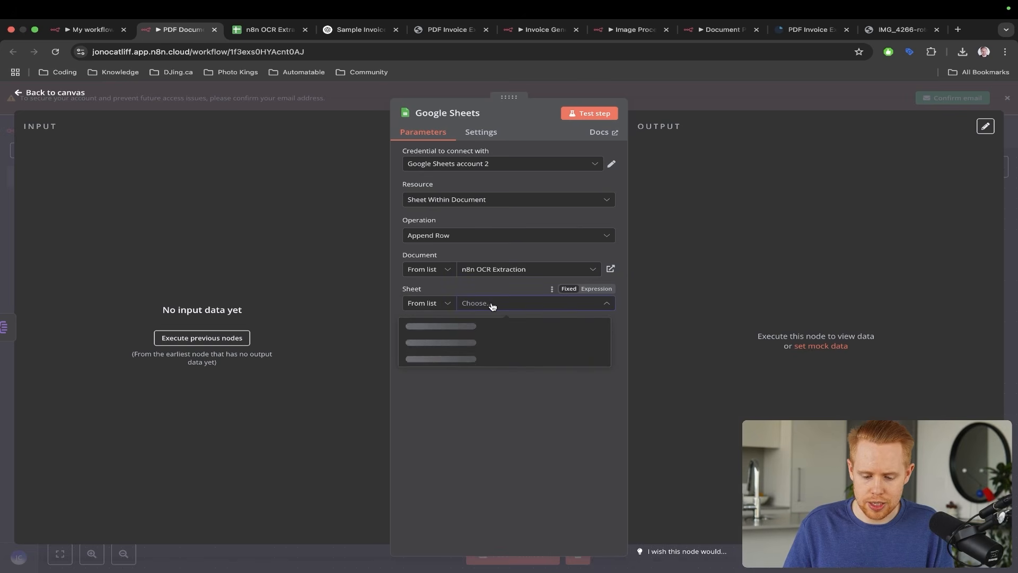
{"action": "left_click", "coordinate": [460, 325]}
{"action": "key", "text": "ctrl+Tab"}
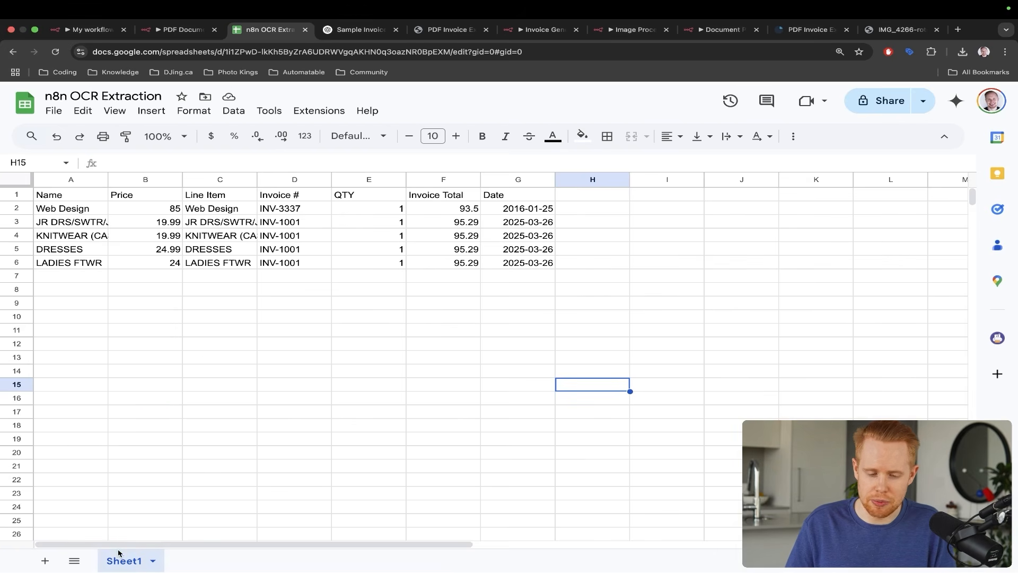
{"action": "key", "text": "ctrl+shift+Tab"}
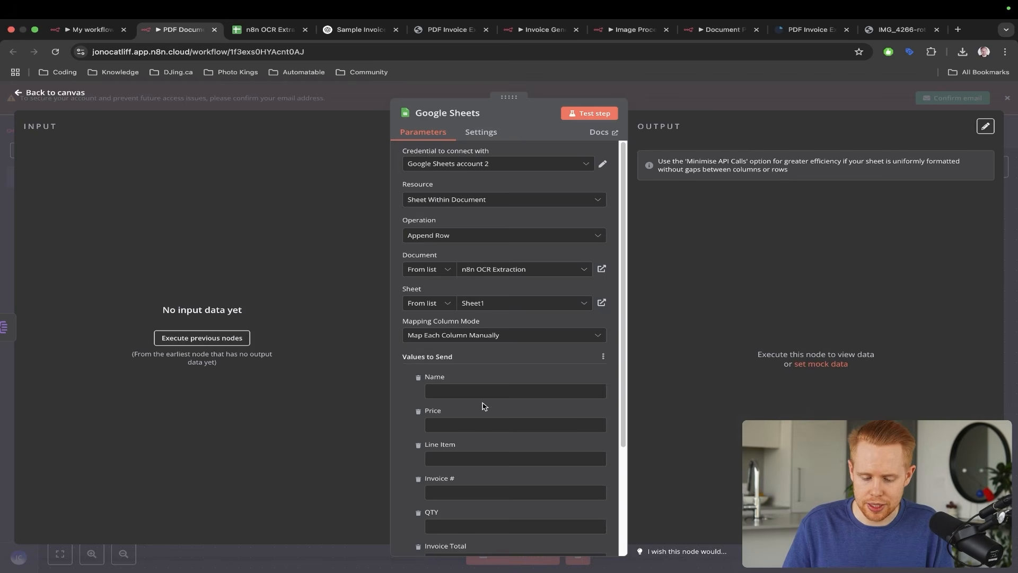
{"action": "scroll", "coordinate": [483, 400], "scroll_direction": "down", "scroll_amount": 3}
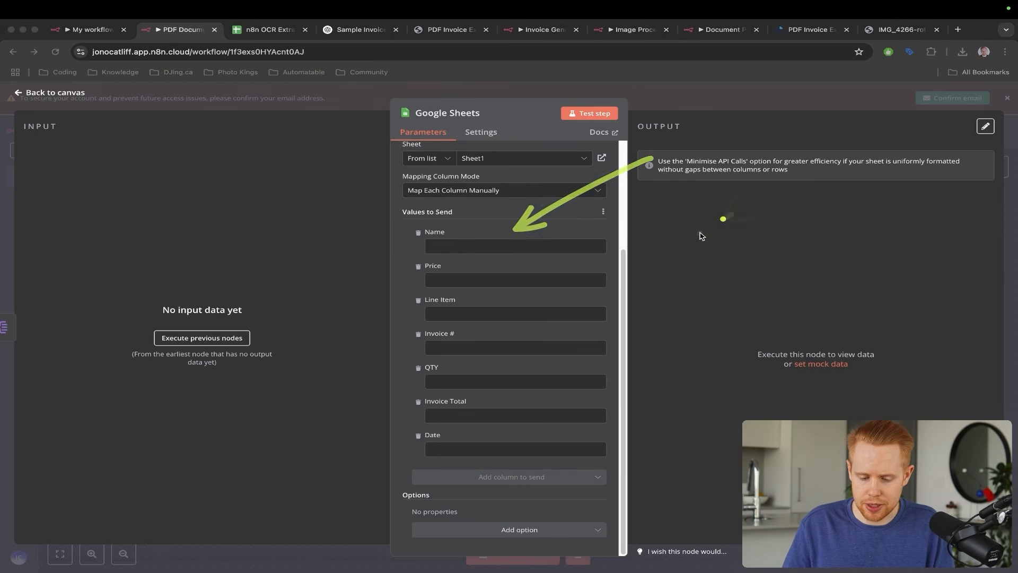
{"action": "left_click", "coordinate": [830, 264]}
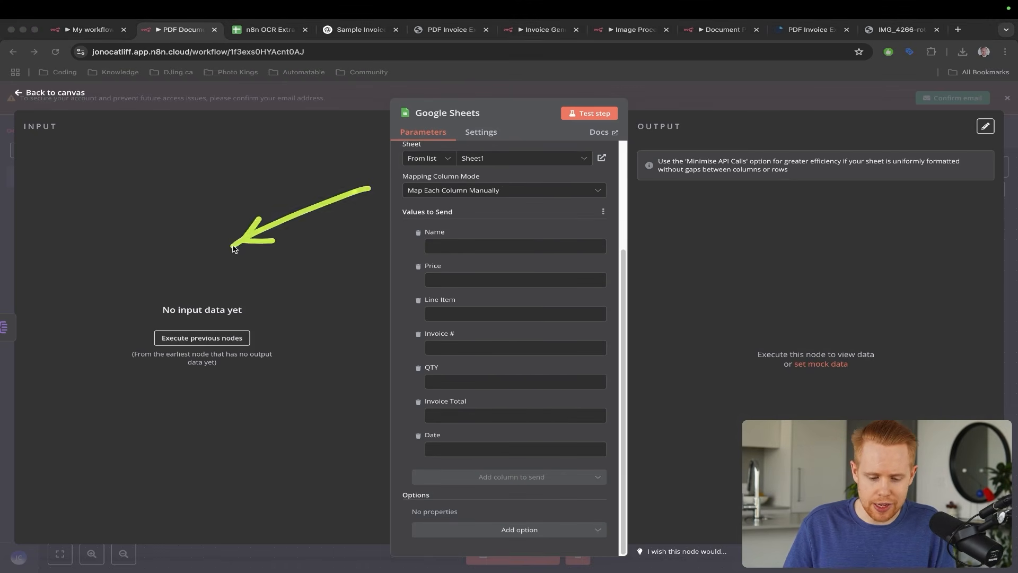
{"action": "key", "text": "Escape"}
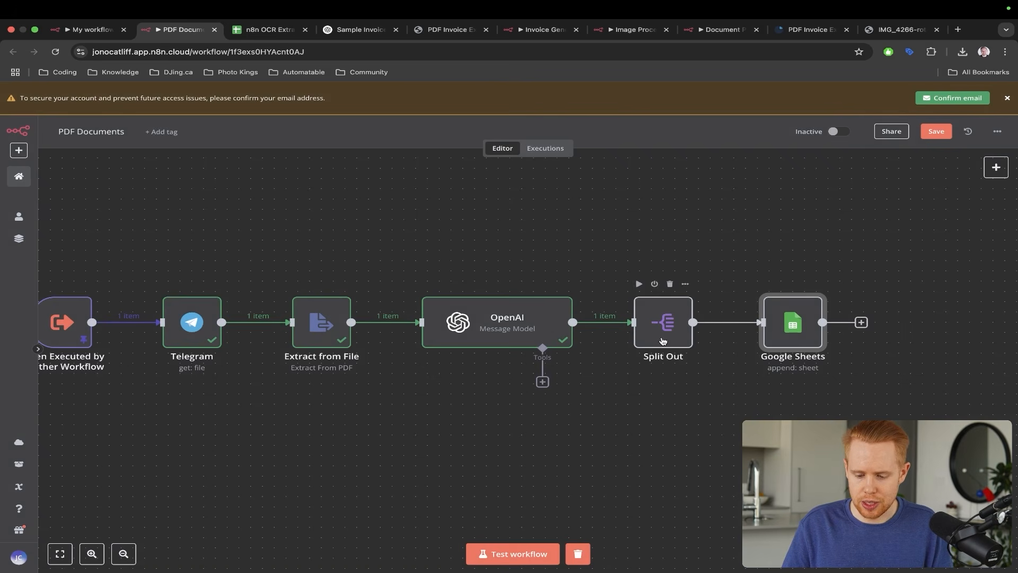
- Test the full workflow, then open the Google Sheets node flagged with the missing-columns error
{"action": "left_click", "coordinate": [530, 554]}
{"action": "scroll", "coordinate": [539, 375], "scroll_direction": "down", "scroll_amount": 1}
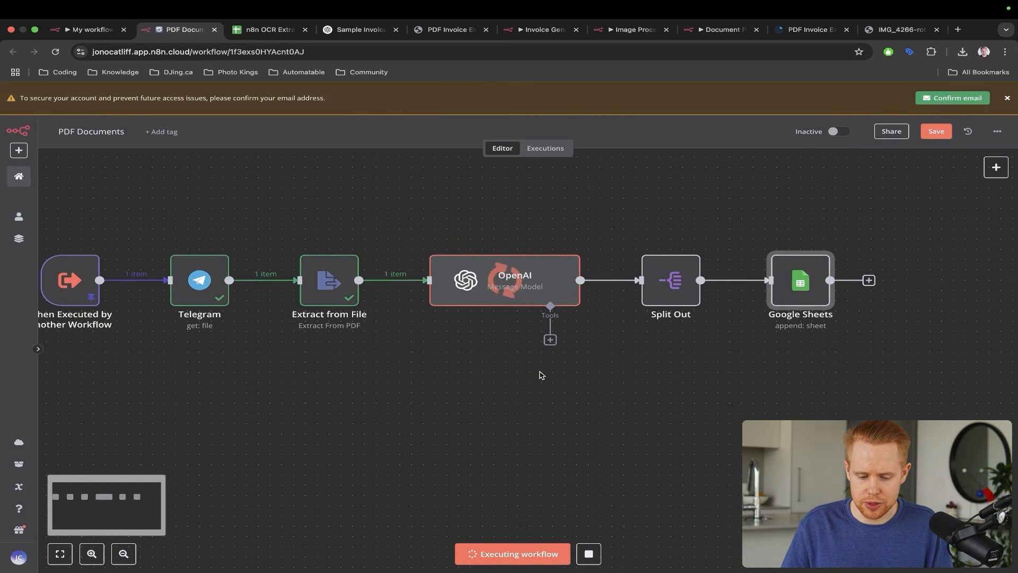
{"action": "scroll", "coordinate": [540, 375], "scroll_direction": "up", "scroll_amount": 1}
{"action": "scroll", "coordinate": [539, 374], "scroll_direction": "down", "scroll_amount": 2}
{"action": "mouse_move", "coordinate": [568, 292]}
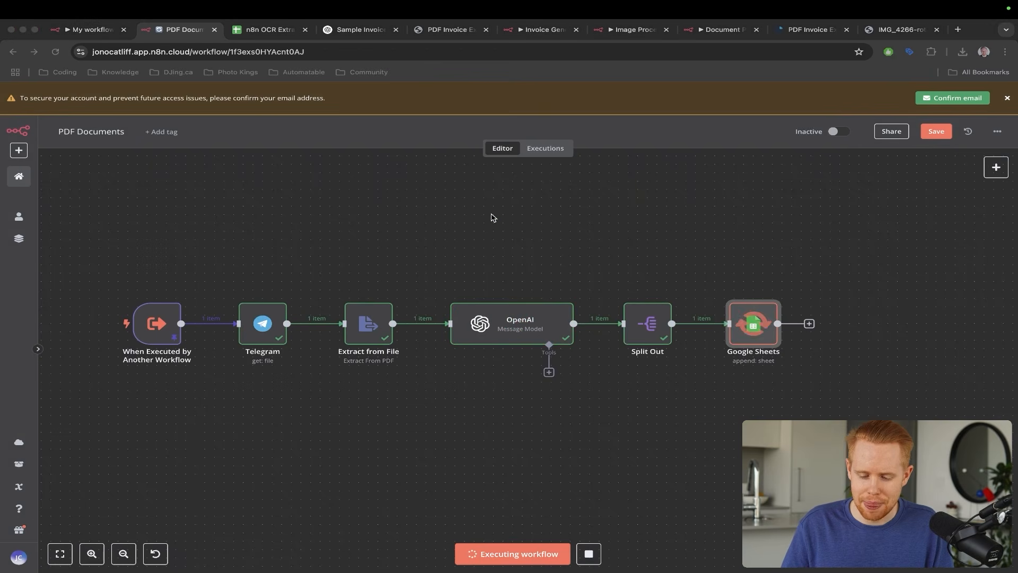
{"action": "double_click", "coordinate": [743, 305]}
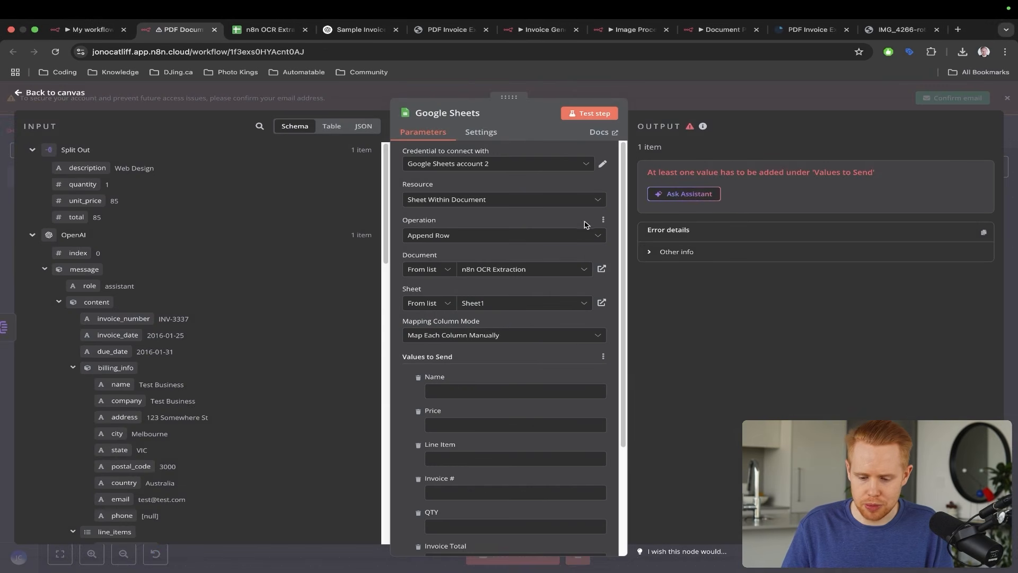
- Map the item description into the Name column and the line total into the Price column
{"action": "left_click_drag", "start_coordinate": [801, 120], "coordinate": [701, 163]}
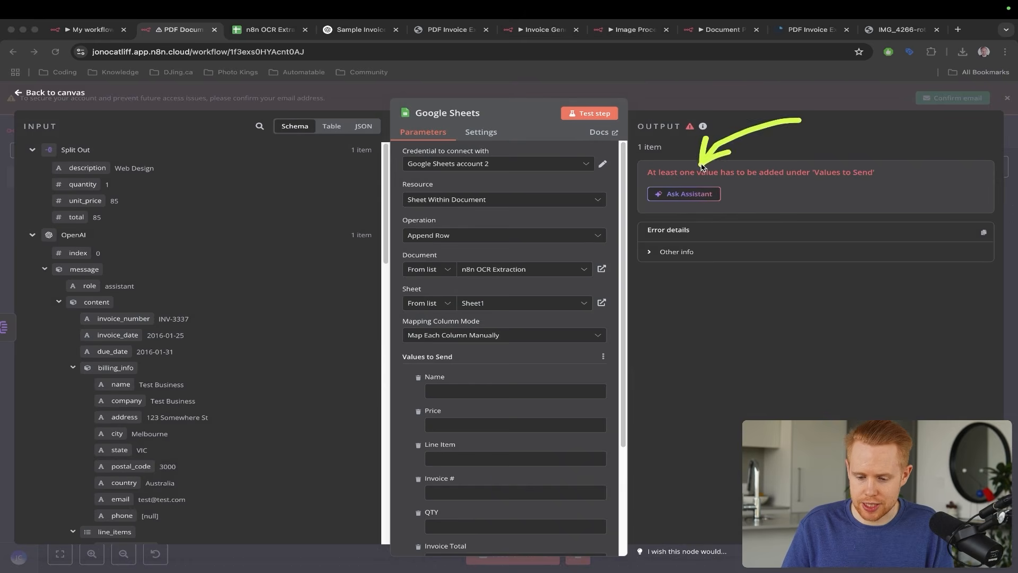
{"action": "left_click_drag", "start_coordinate": [551, 269], "coordinate": [478, 388]}
{"action": "key", "text": "ctrl+s"}
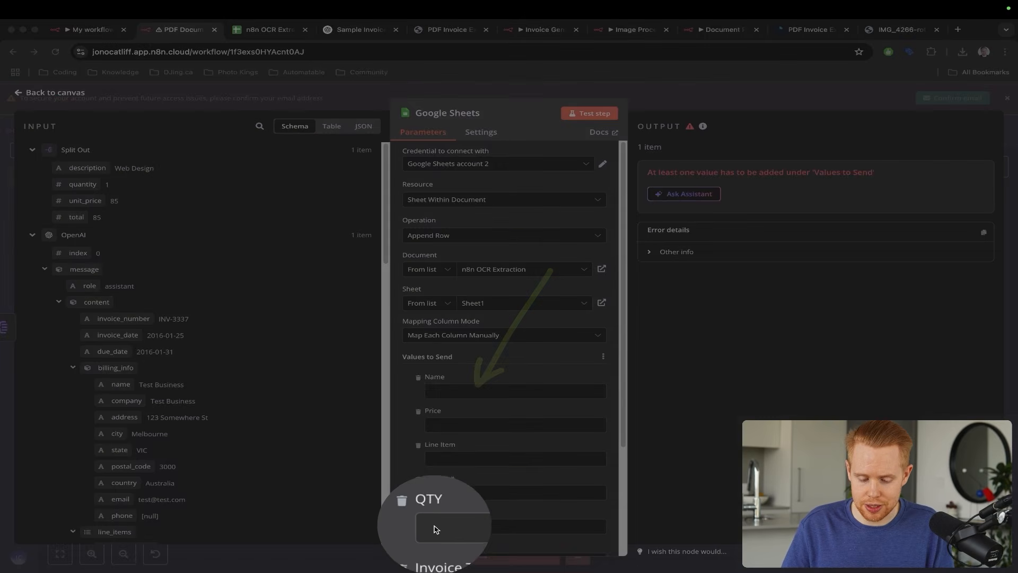
{"action": "key", "text": "Escape"}
{"action": "scroll", "coordinate": [313, 265], "scroll_direction": "down", "scroll_amount": 3}
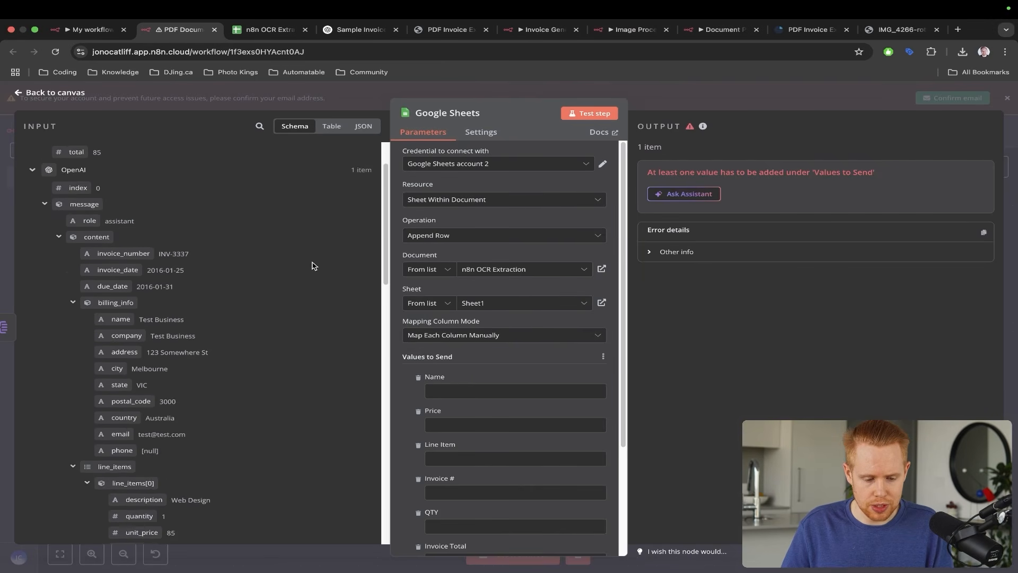
{"action": "scroll", "coordinate": [313, 265], "scroll_direction": "up", "scroll_amount": 3}
{"action": "scroll", "coordinate": [486, 341], "scroll_direction": "down", "scroll_amount": 3}
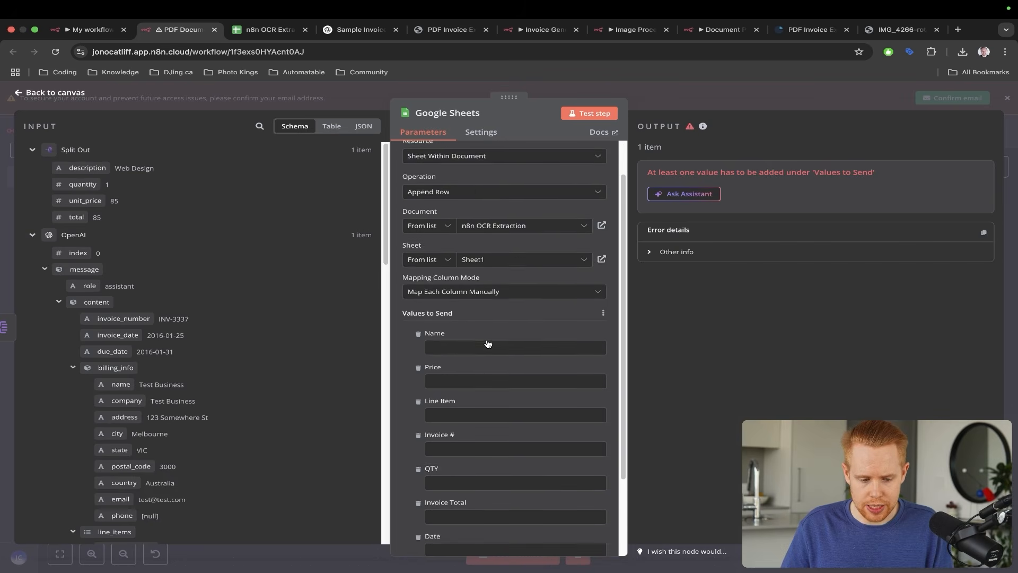
{"action": "left_click_drag", "start_coordinate": [85, 167], "coordinate": [448, 314]}
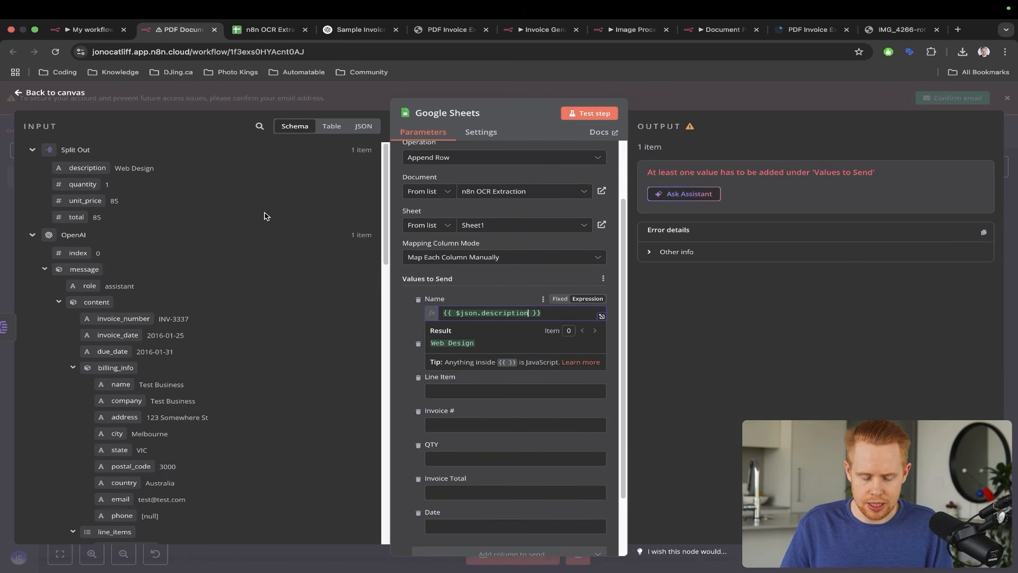
{"action": "left_click", "coordinate": [403, 281]}
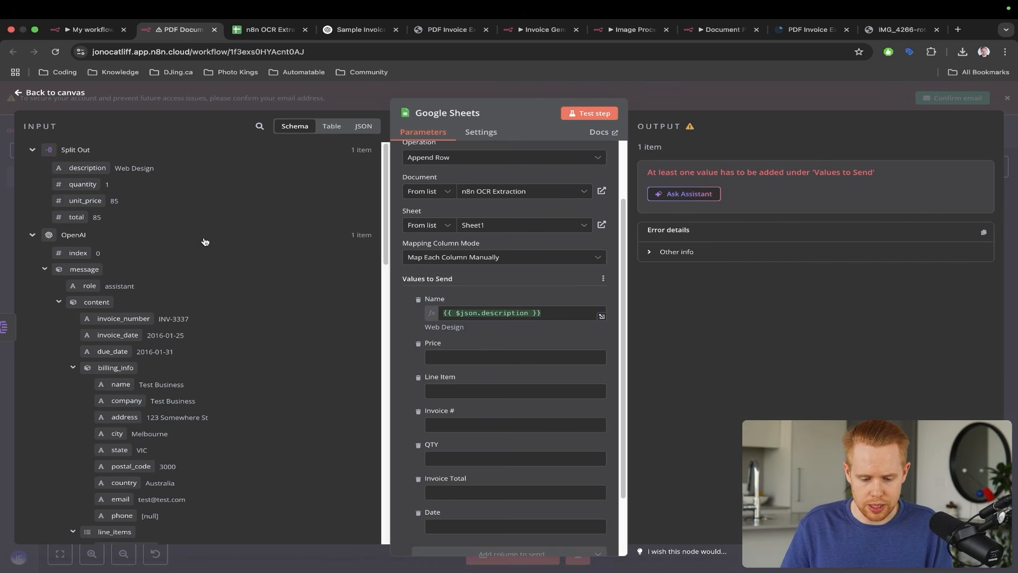
{"action": "left_click_drag", "start_coordinate": [85, 211], "coordinate": [440, 356]}
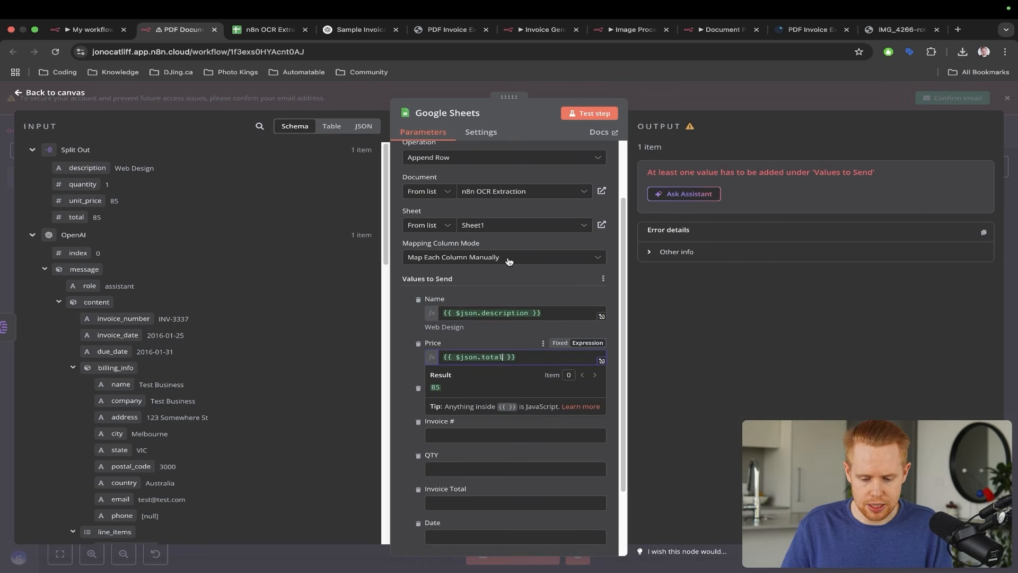
{"action": "left_click", "coordinate": [401, 326]}
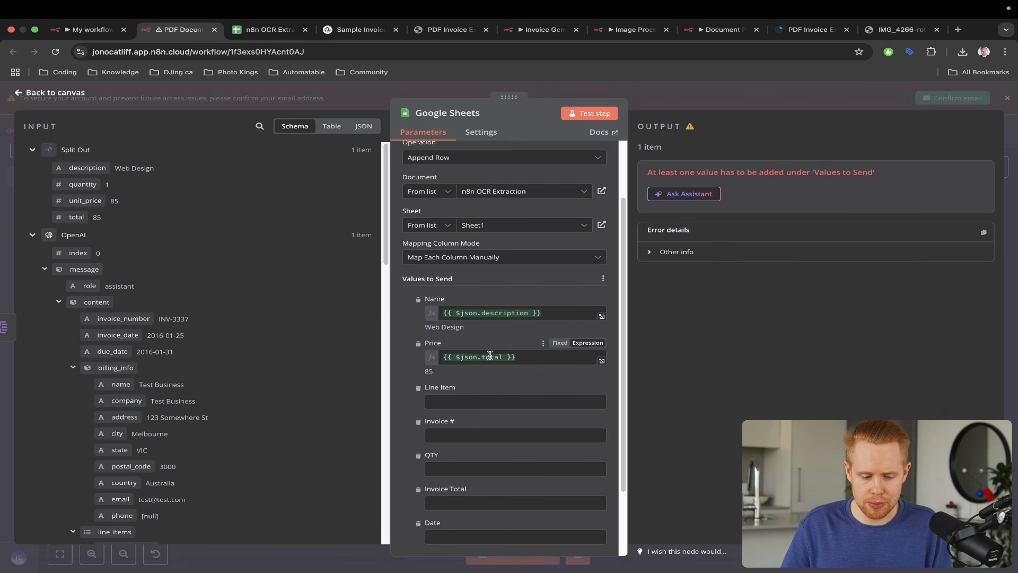
- Map quantity, invoice_number, total_due, invoice_date and description into QTY, Invoice #, Invoice Total, Date and Line Item
{"action": "scroll", "coordinate": [446, 371], "scroll_direction": "down", "scroll_amount": 3}
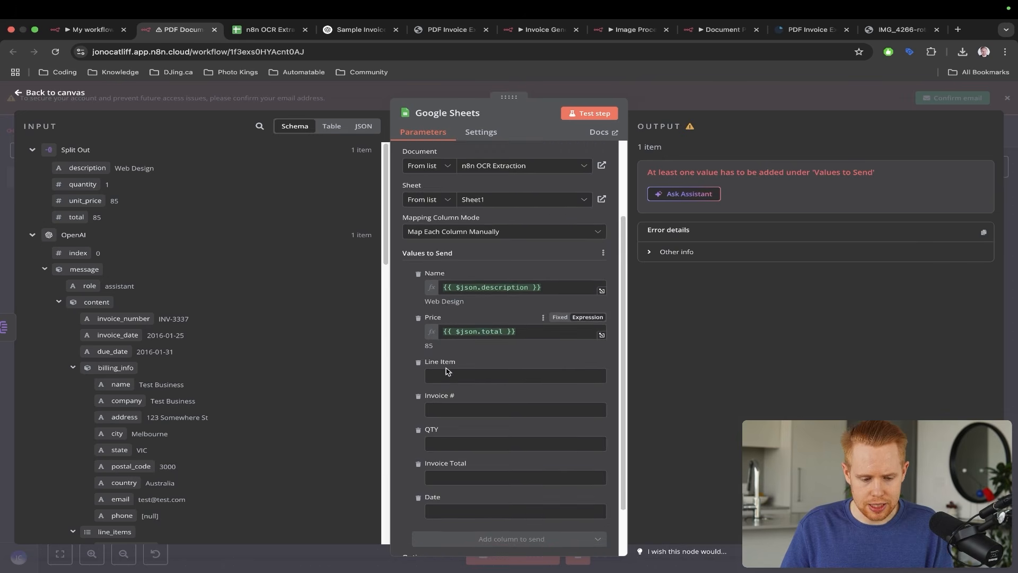
{"action": "left_click_drag", "start_coordinate": [85, 184], "coordinate": [447, 399]}
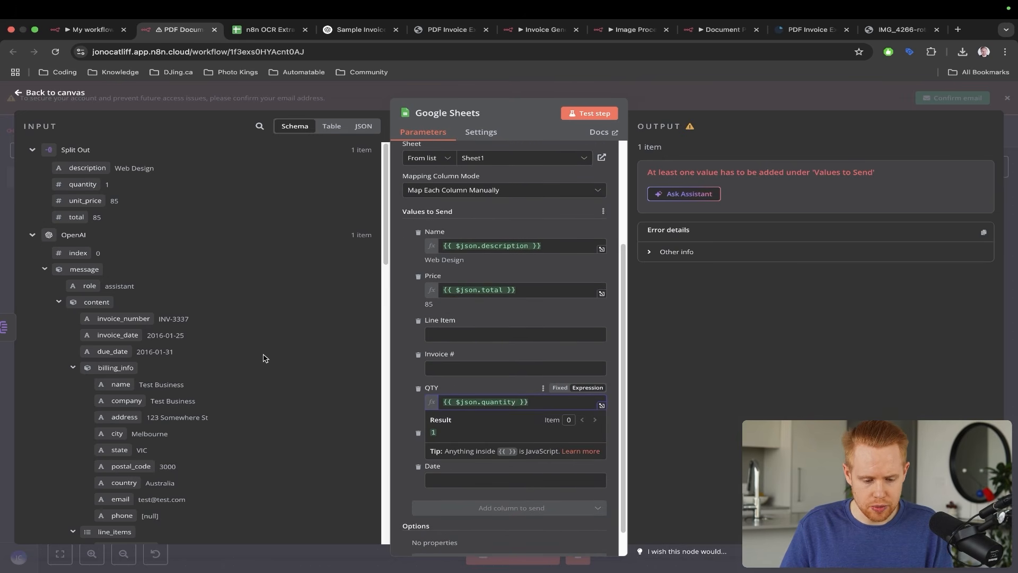
{"action": "scroll", "coordinate": [216, 344], "scroll_direction": "down", "scroll_amount": 3}
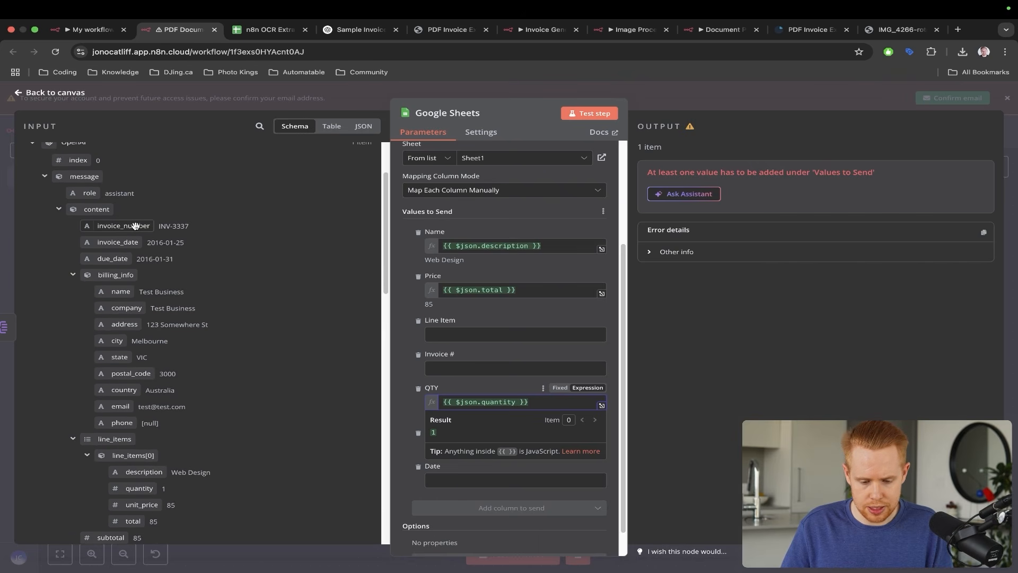
{"action": "left_click_drag", "start_coordinate": [138, 226], "coordinate": [467, 368]}
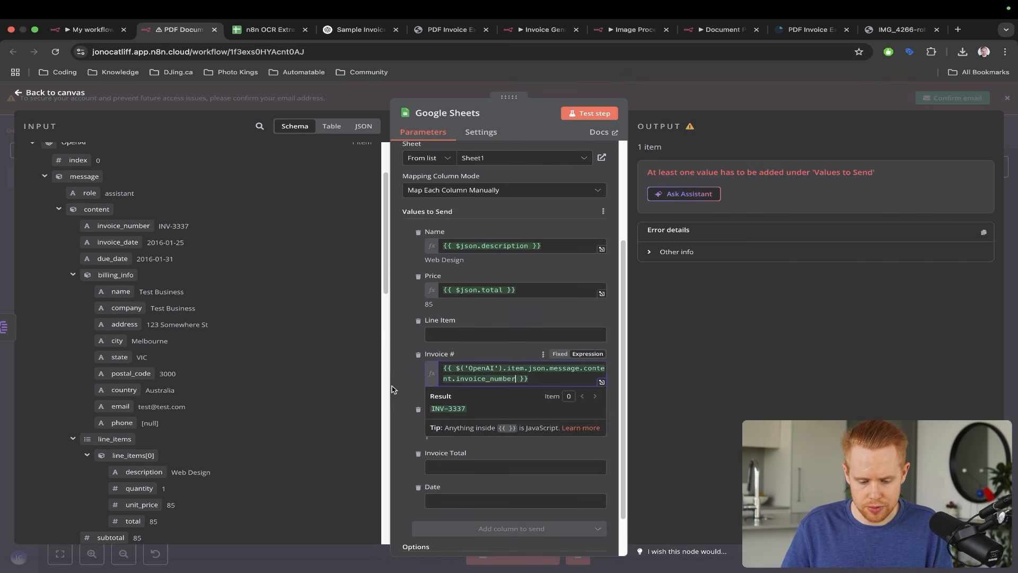
{"action": "scroll", "coordinate": [147, 350], "scroll_direction": "down", "scroll_amount": 3}
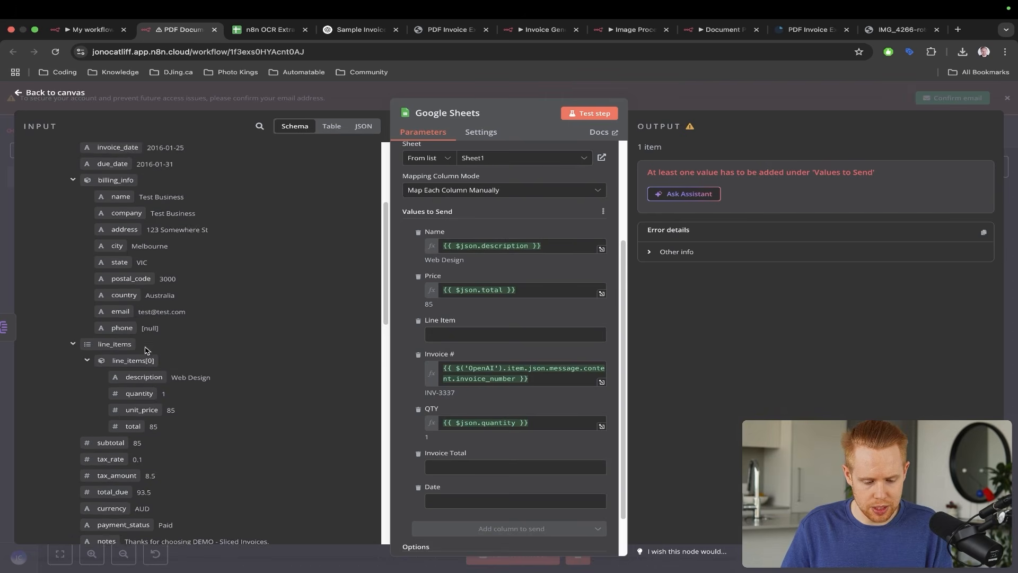
{"action": "scroll", "coordinate": [125, 430], "scroll_direction": "down", "scroll_amount": 1}
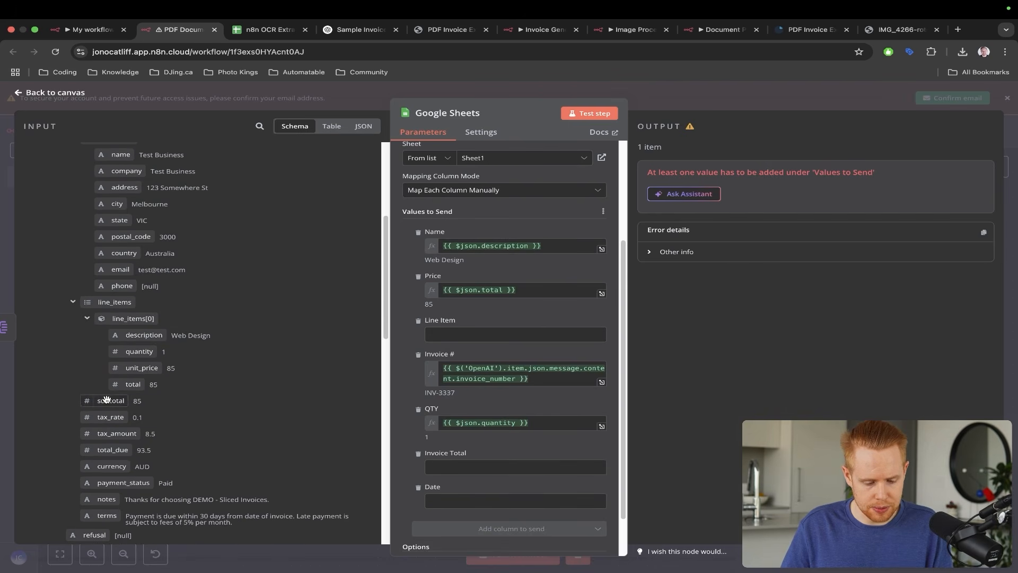
{"action": "left_click_drag", "start_coordinate": [152, 450], "coordinate": [459, 471]}
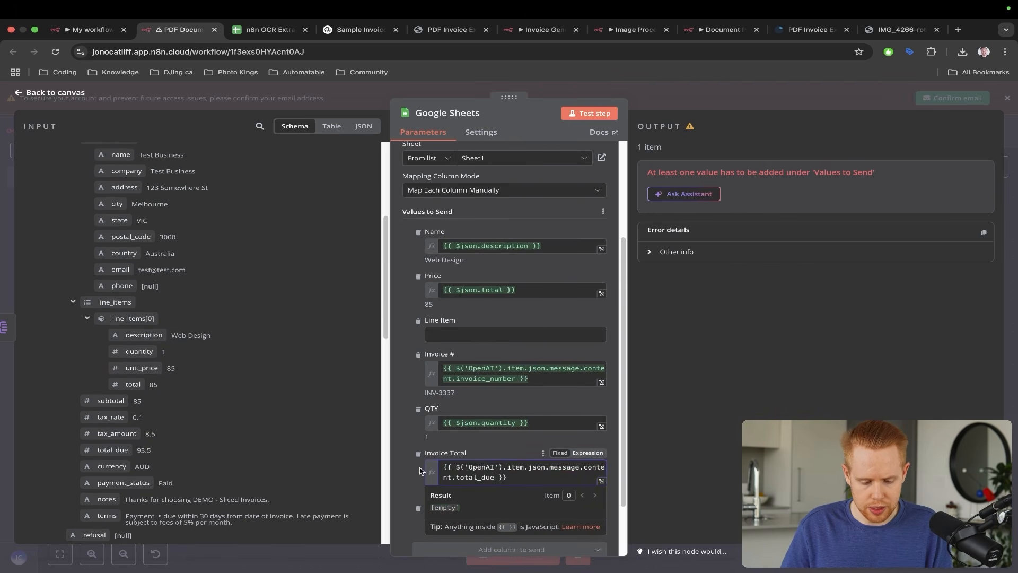
{"action": "scroll", "coordinate": [181, 419], "scroll_direction": "down", "scroll_amount": 5}
{"action": "scroll", "coordinate": [180, 419], "scroll_direction": "up", "scroll_amount": 6}
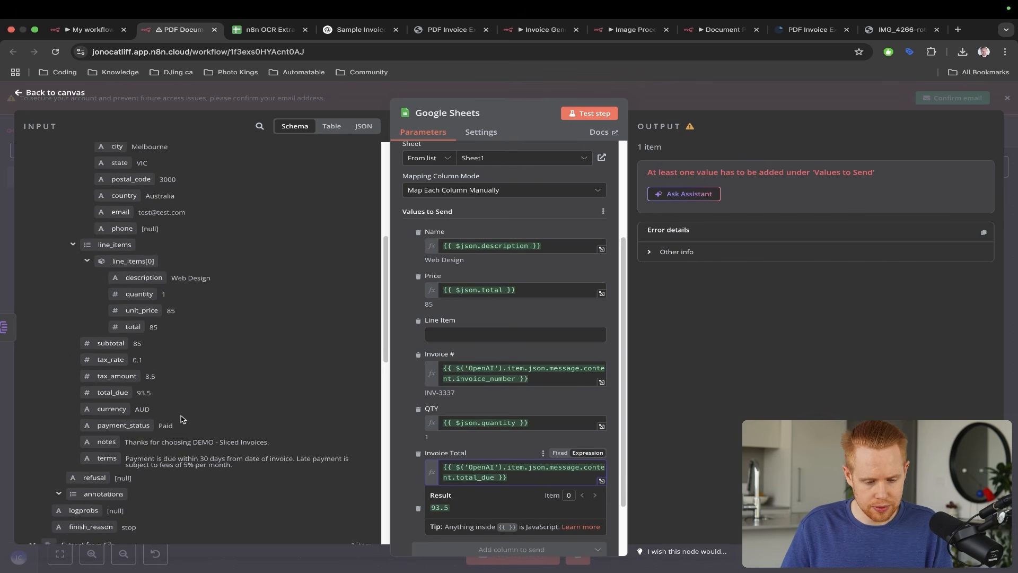
{"action": "scroll", "coordinate": [181, 419], "scroll_direction": "up", "scroll_amount": 3}
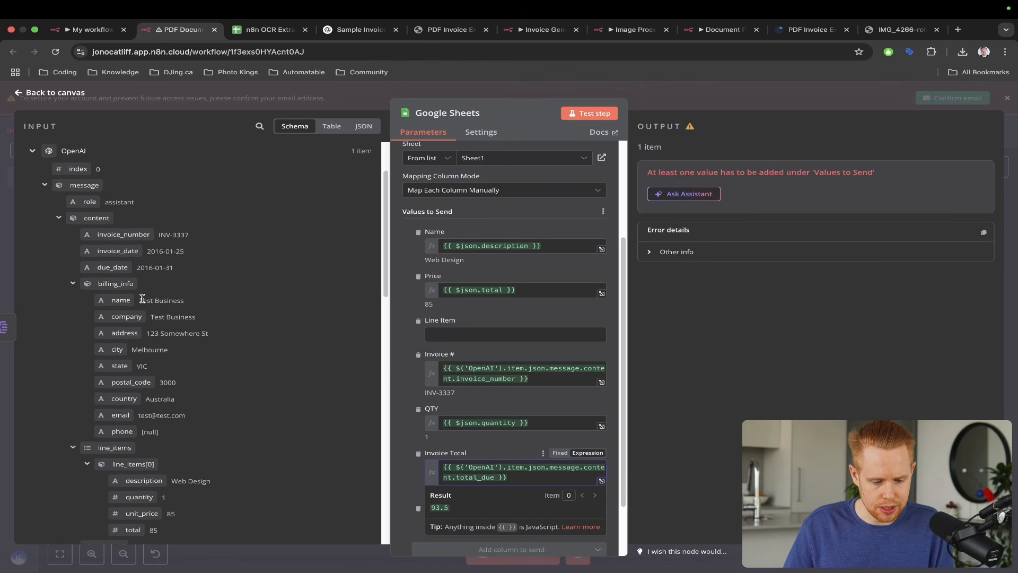
{"action": "left_click_drag", "start_coordinate": [117, 251], "coordinate": [445, 522]}
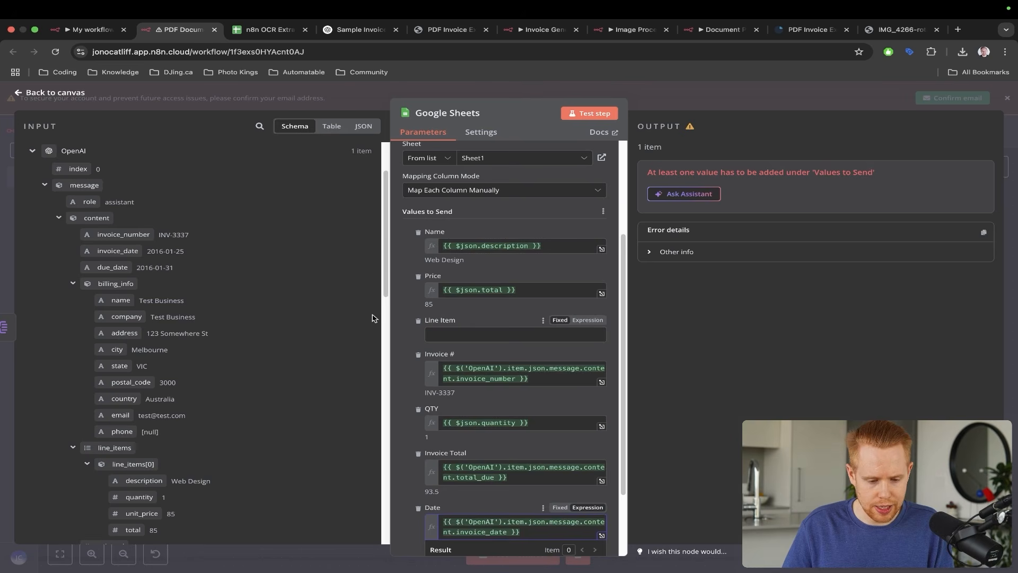
{"action": "scroll", "coordinate": [253, 312], "scroll_direction": "up", "scroll_amount": 3}
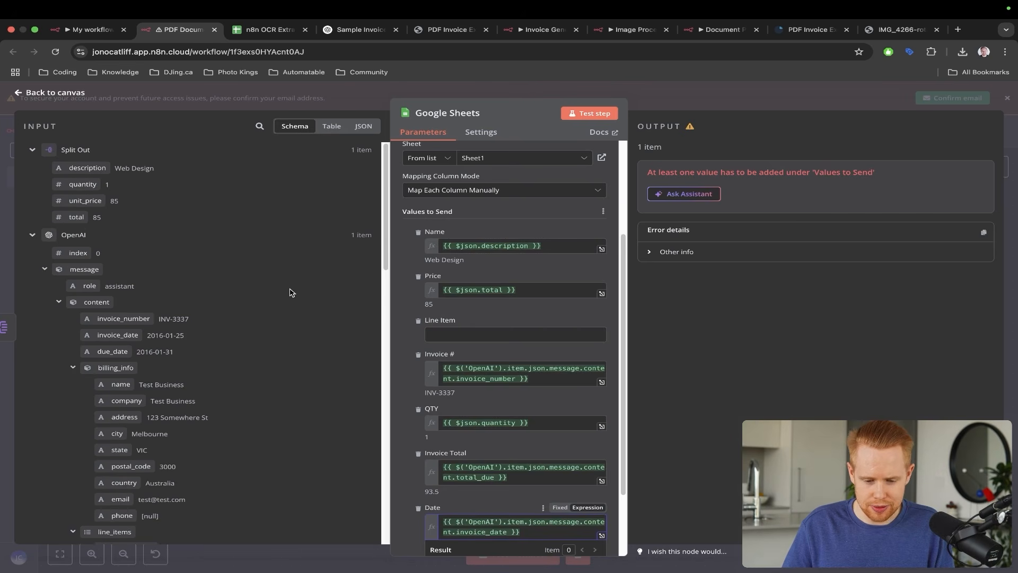
{"action": "left_click_drag", "start_coordinate": [88, 168], "coordinate": [467, 334]}
- Replace the Name column's description expression with billing_info.name and close the Google Sheets node
{"action": "left_click", "coordinate": [535, 246]}
{"action": "key", "text": "ctrl+a"}
{"action": "key", "text": "BackSpace"}
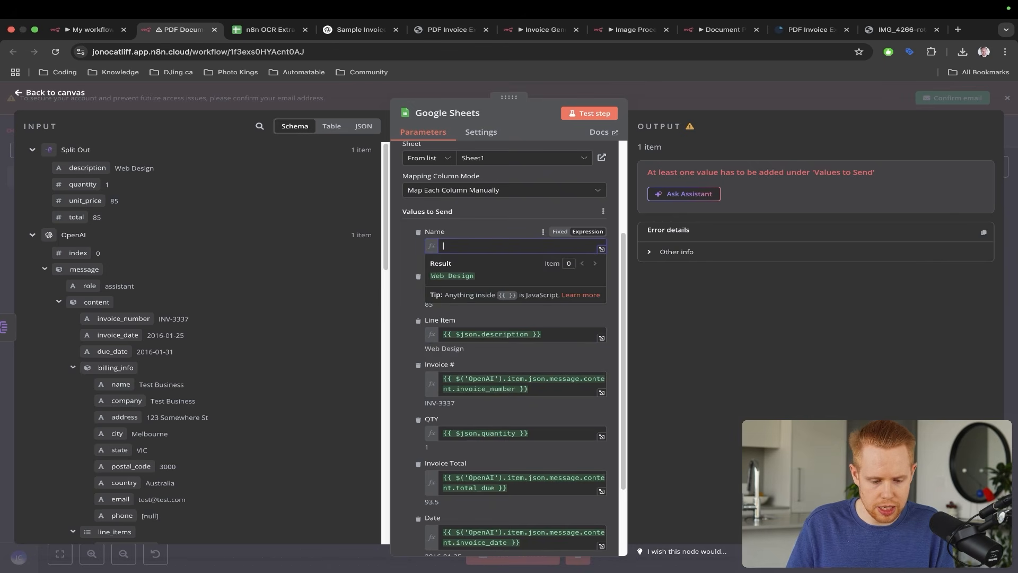
{"action": "scroll", "coordinate": [298, 318], "scroll_direction": "down", "scroll_amount": 7}
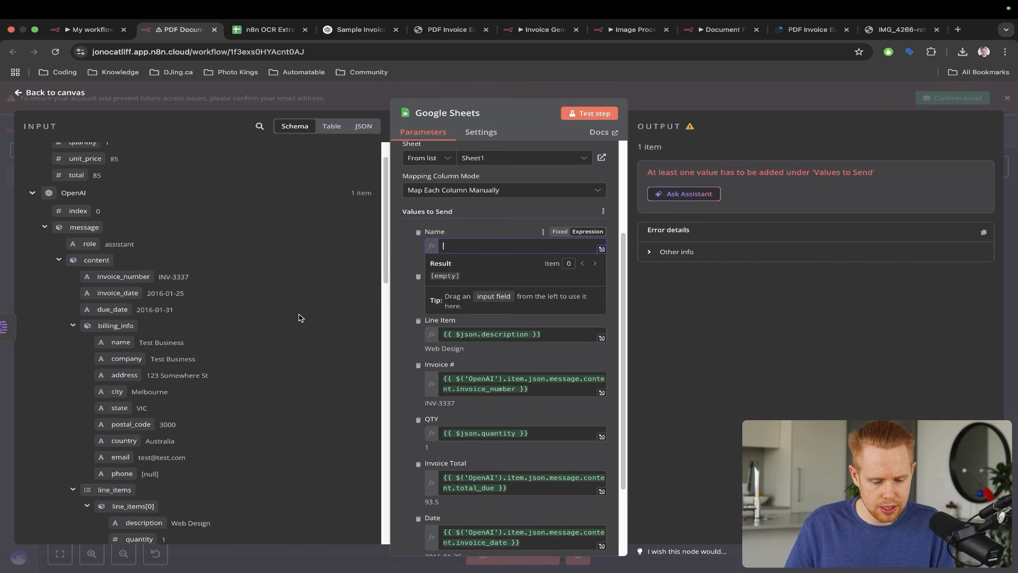
{"action": "scroll", "coordinate": [226, 359], "scroll_direction": "down", "scroll_amount": 6}
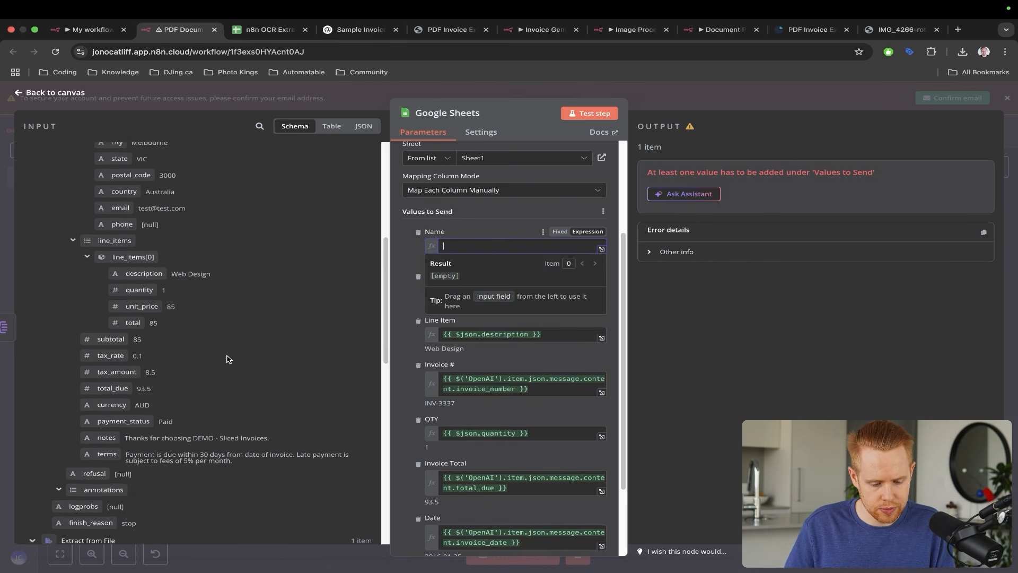
{"action": "scroll", "coordinate": [227, 359], "scroll_direction": "up", "scroll_amount": 8}
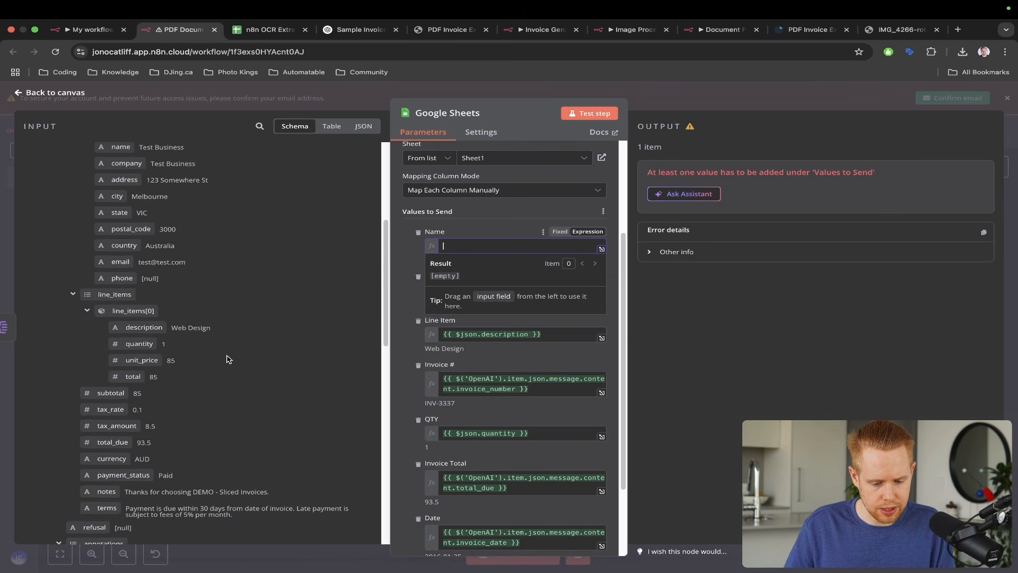
{"action": "scroll", "coordinate": [226, 359], "scroll_direction": "up", "scroll_amount": 4}
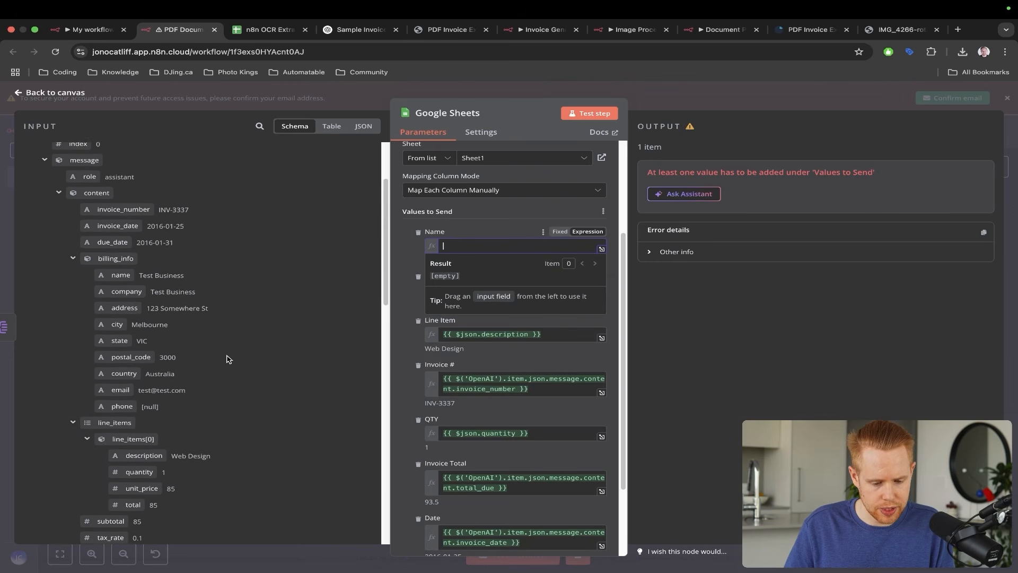
{"action": "scroll", "coordinate": [226, 358], "scroll_direction": "up", "scroll_amount": 1}
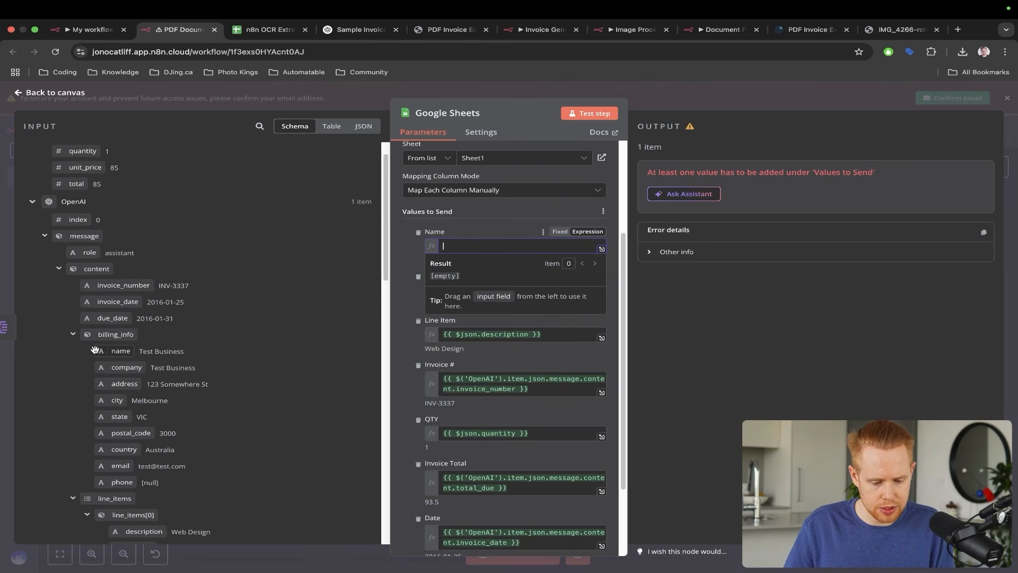
{"action": "left_click_drag", "start_coordinate": [111, 354], "coordinate": [466, 246]}
{"action": "left_click", "coordinate": [805, 311]}
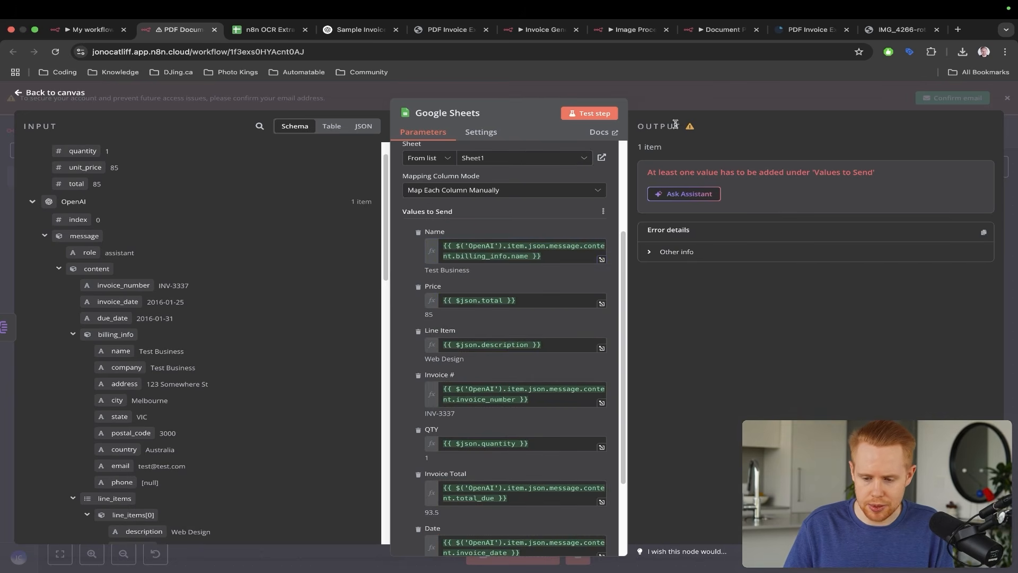
{"action": "left_click", "coordinate": [1016, 153]}
- Run the workflow test and check new row 7 in the OCR Extraction spreadsheet
{"action": "left_click", "coordinate": [485, 559]}
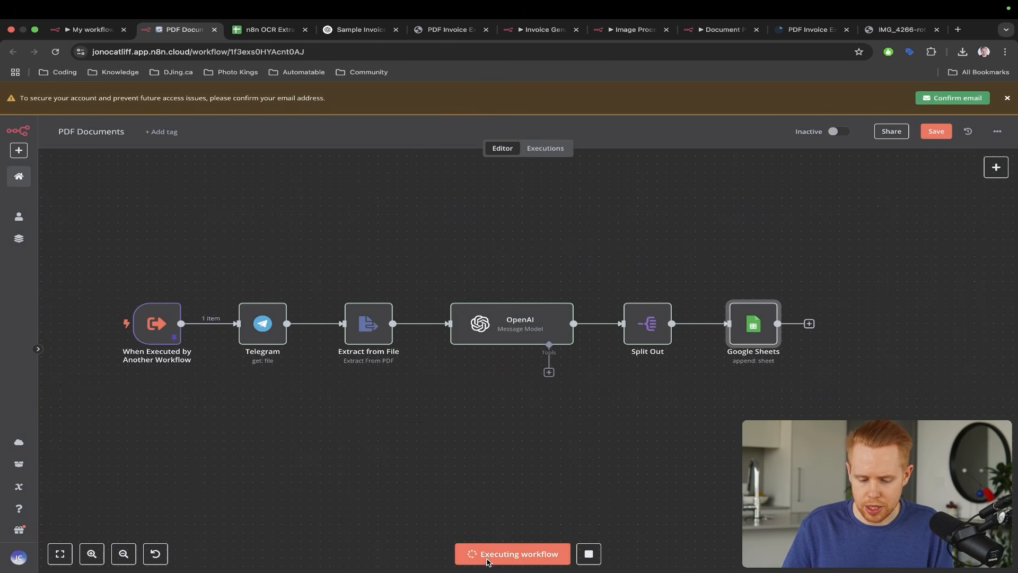
{"action": "key", "text": "ctrl+Tab"}
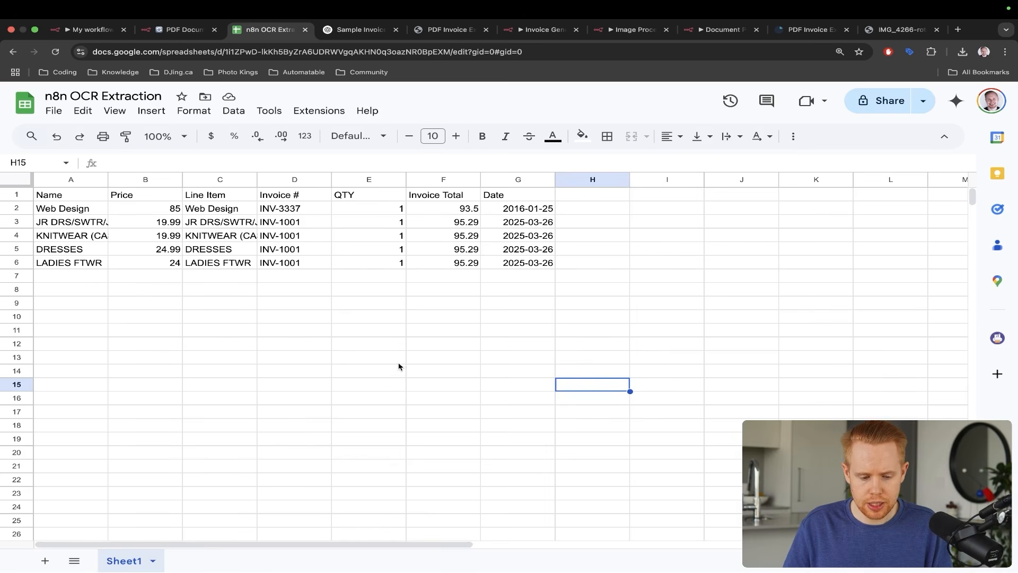
{"action": "left_click_drag", "start_coordinate": [618, 238], "coordinate": [538, 273]}
{"action": "left_click_drag", "start_coordinate": [44, 275], "coordinate": [536, 284]}
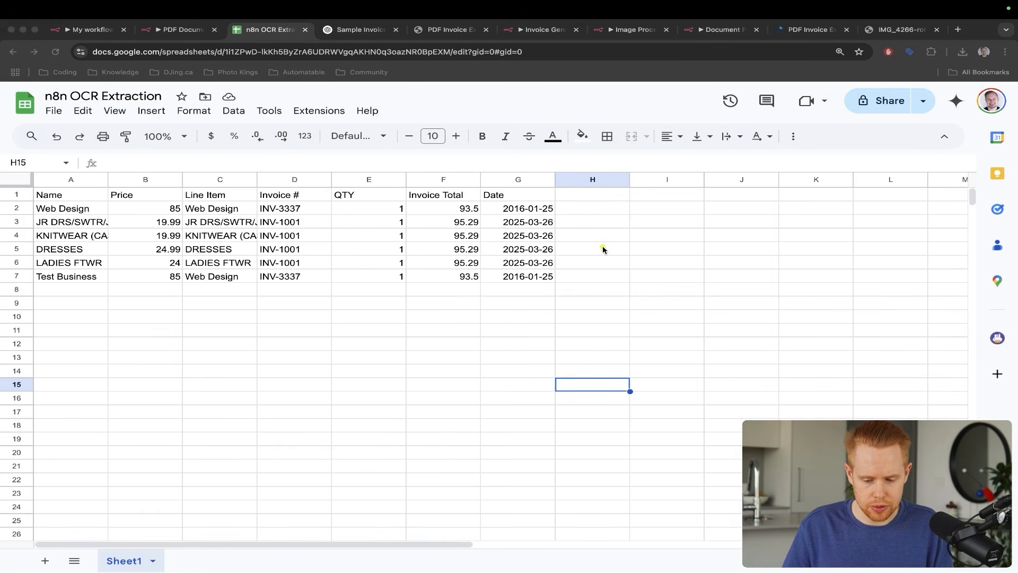
{"action": "left_click_drag", "start_coordinate": [677, 240], "coordinate": [539, 274]}
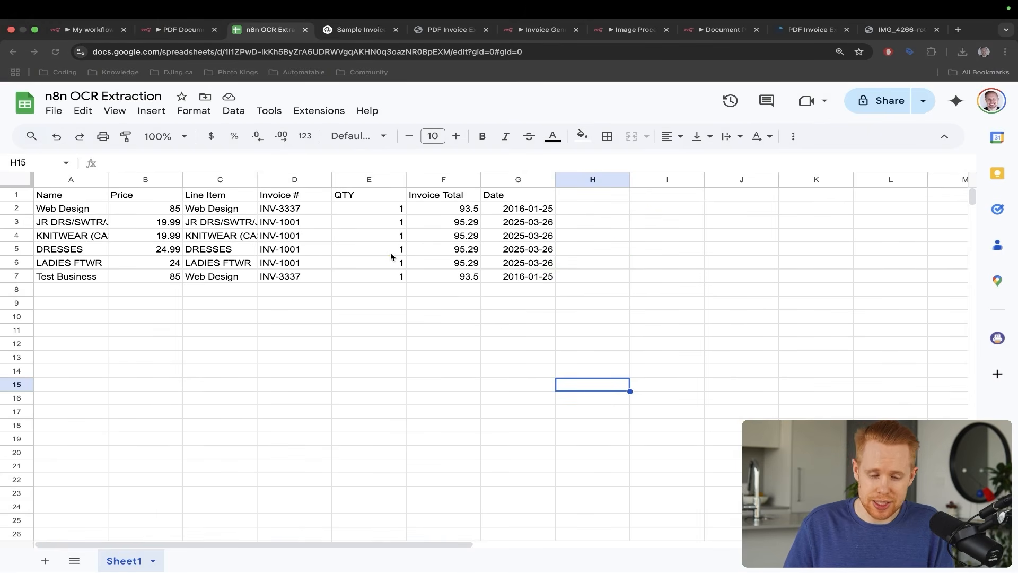
- Compare against the sample PDF invoice, then save the PDF Documents workflow
{"action": "key", "text": "ctrl+Tab"}
{"action": "key", "text": "ctrl+Tab"}
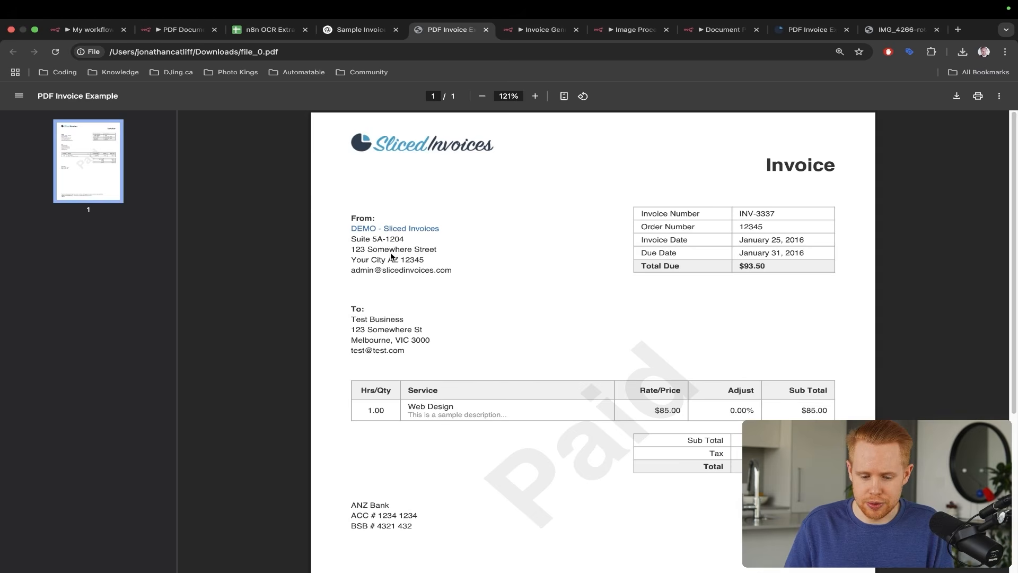
{"action": "left_click_drag", "start_coordinate": [551, 273], "coordinate": [465, 381]}
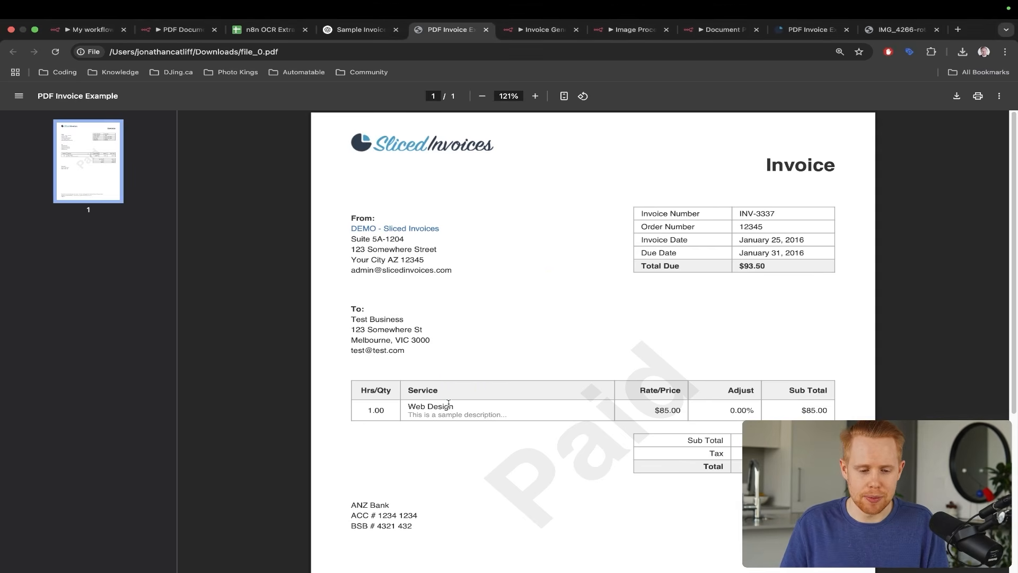
{"action": "key", "text": "super+2"}
{"action": "key", "text": "ctrl+s"}
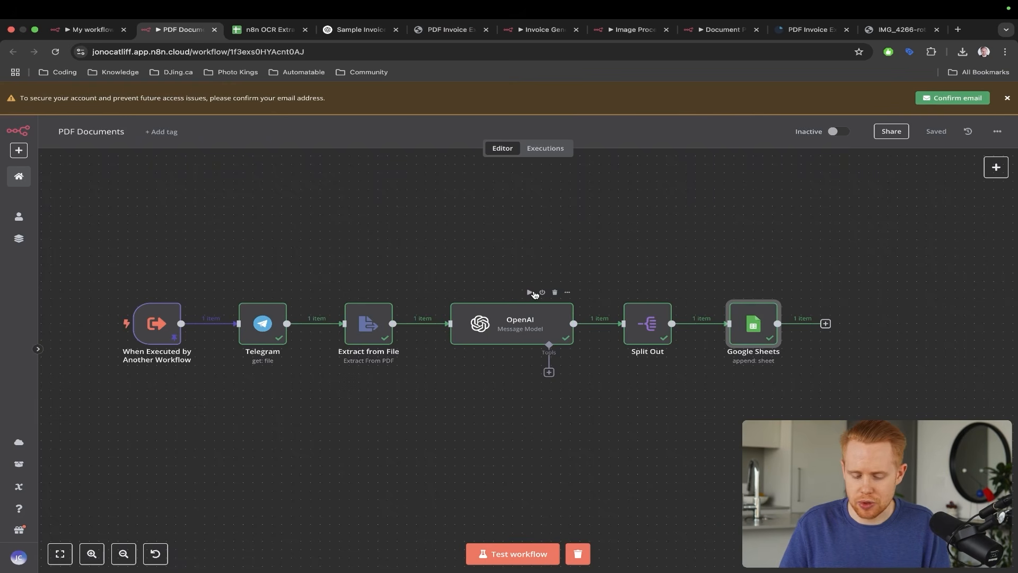
- Copy all PDF Documents nodes and paste them into a new Personal workflow
{"action": "left_click_drag", "start_coordinate": [98, 254], "coordinate": [874, 404]}
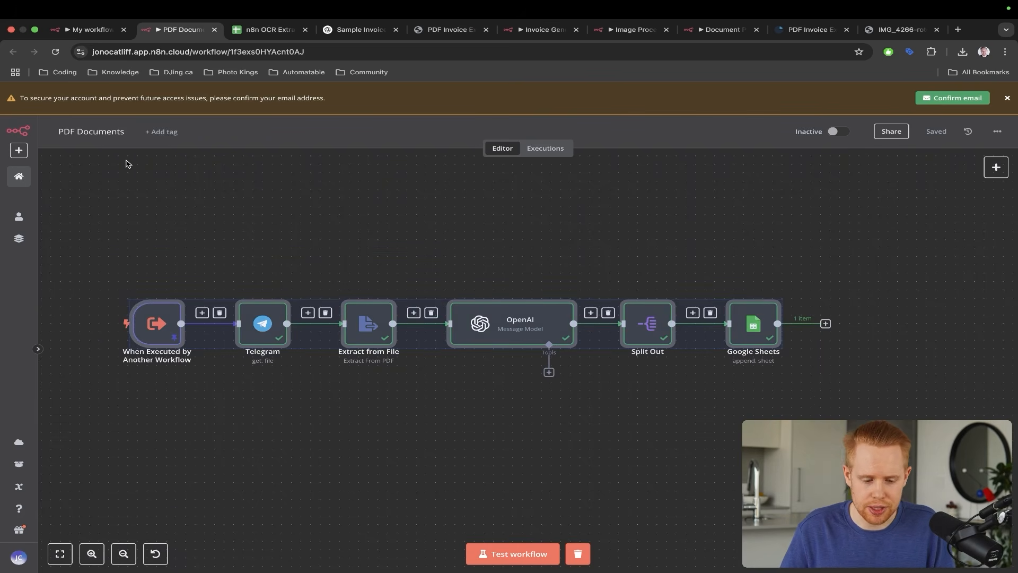
{"action": "left_click", "coordinate": [127, 249]}
{"action": "left_click_drag", "start_coordinate": [104, 248], "coordinate": [859, 466]}
{"action": "key", "text": "super+c"}
{"action": "key", "text": "super+c"}
{"action": "key", "text": "super+c"}
{"action": "key", "text": "super+c"}
{"action": "key", "text": "super+c"}
{"action": "key", "text": "super+c"}
{"action": "key", "text": "super+c"}
{"action": "key", "text": "super+c"}
{"action": "key", "text": "super+c"}
{"action": "key", "text": "super+c"}
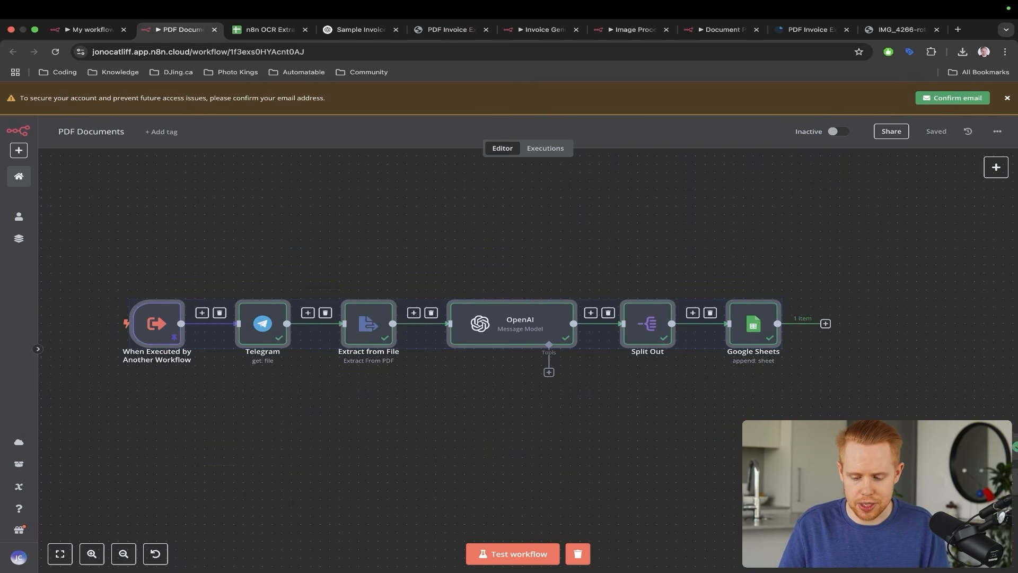
{"action": "left_click", "coordinate": [19, 150]}
{"action": "mouse_move", "coordinate": [59, 175]}
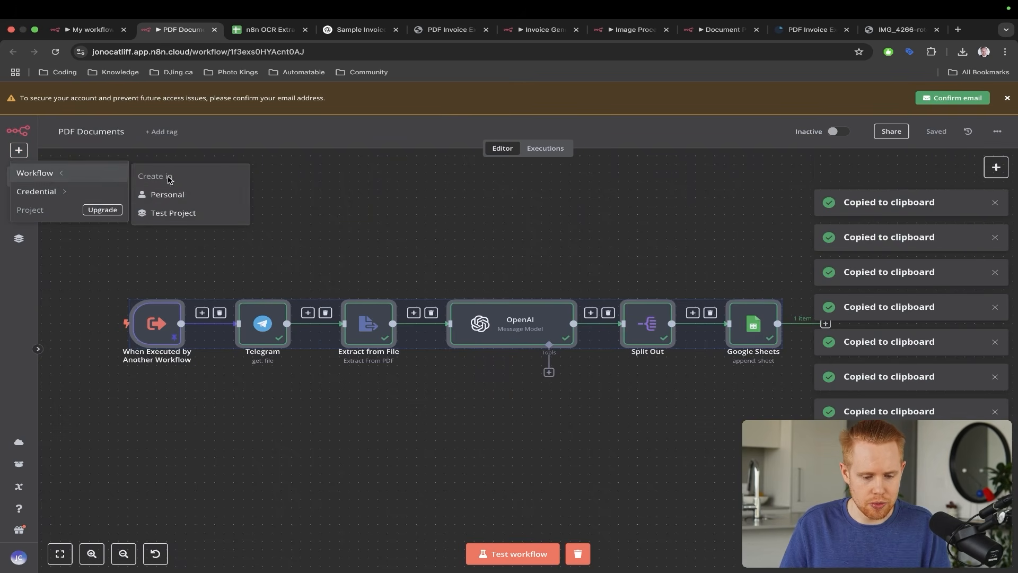
{"action": "left_click", "coordinate": [173, 194], "text": "super"}
{"action": "key", "text": "ctrl+Tab"}
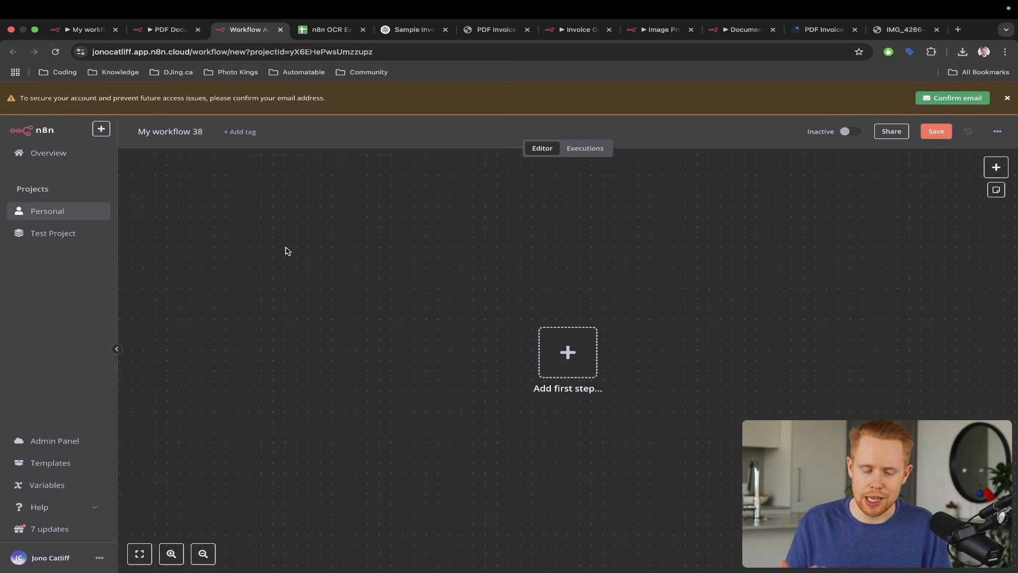
{"action": "key", "text": "super+v"}
- Rename the new workflow to 'Image Processing'
{"action": "scroll", "coordinate": [566, 315], "scroll_direction": "right", "scroll_amount": 5}
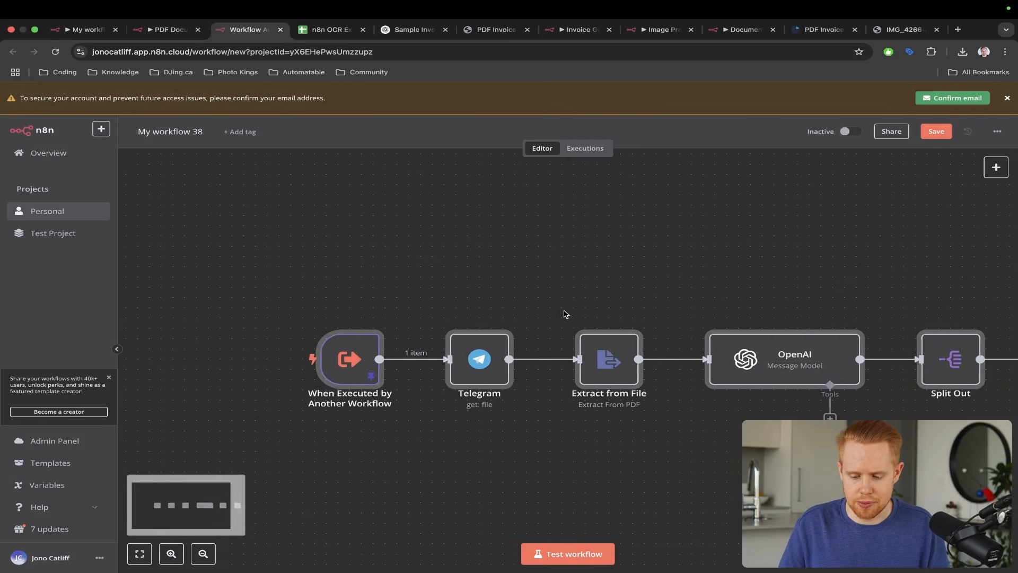
{"action": "scroll", "coordinate": [566, 314], "scroll_direction": "down", "scroll_amount": 4}
{"action": "scroll", "coordinate": [566, 314], "scroll_direction": "right", "scroll_amount": 3}
{"action": "scroll", "coordinate": [566, 315], "scroll_direction": "up", "scroll_amount": 2}
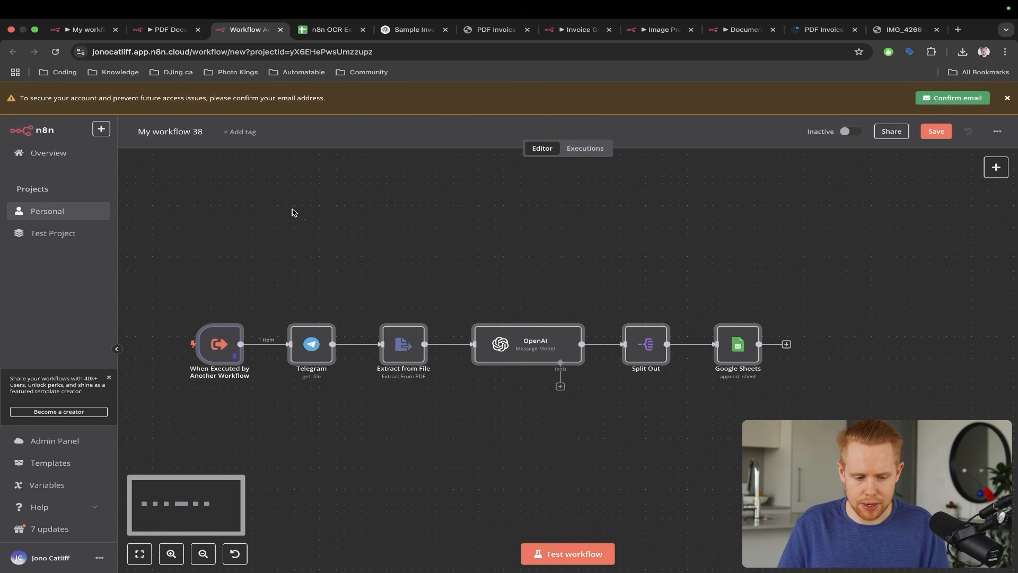
{"action": "left_click", "coordinate": [169, 132]}
{"action": "type", "text": "Image Pr"}
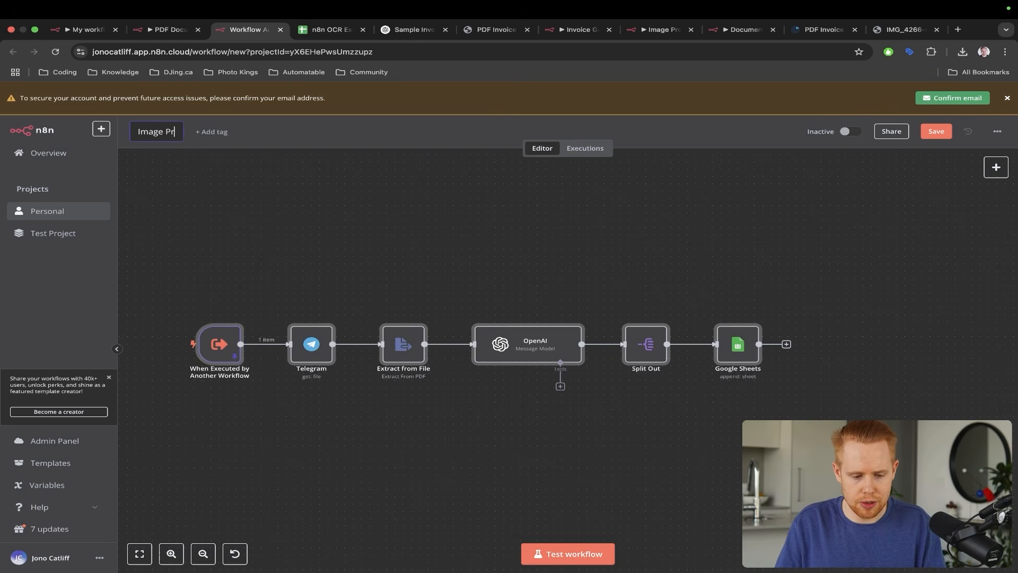
{"action": "type", "text": "ocessing"}
{"action": "key", "text": "Return"}
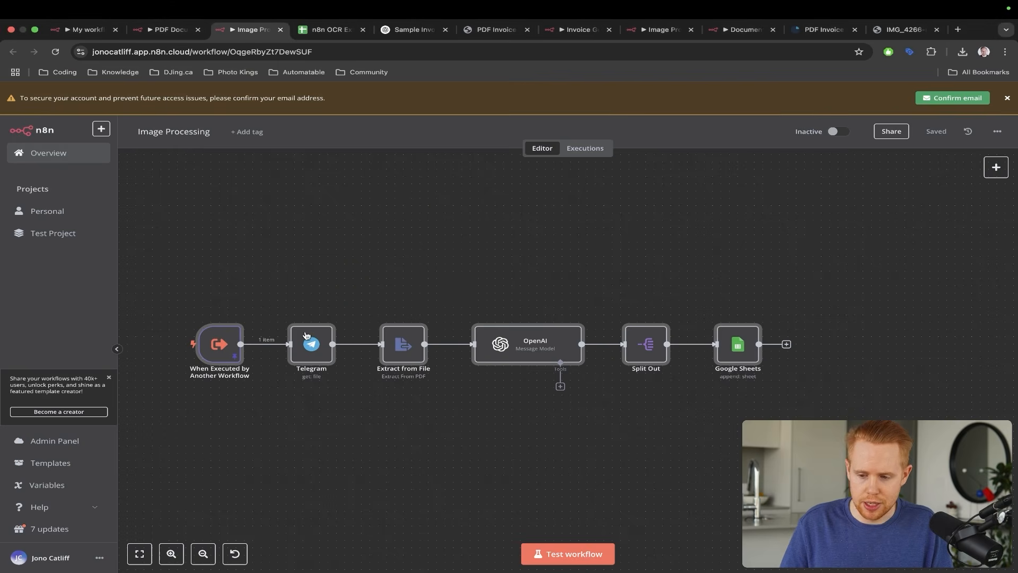
- Check the sample receipt image and the new workflow's trigger settings, then return to PDF Documents
{"action": "key", "text": "super+9"}
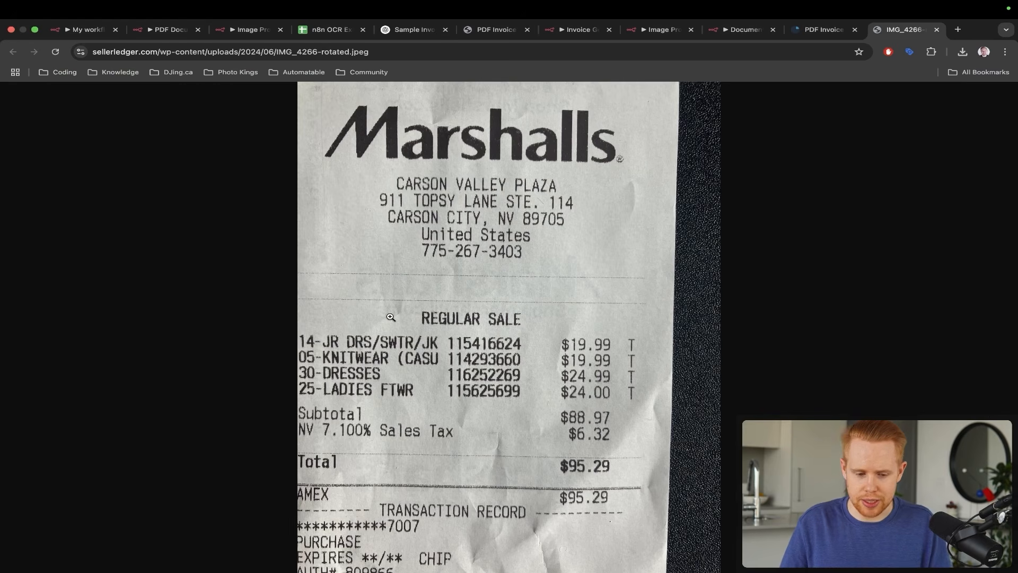
{"action": "key", "text": "super+3"}
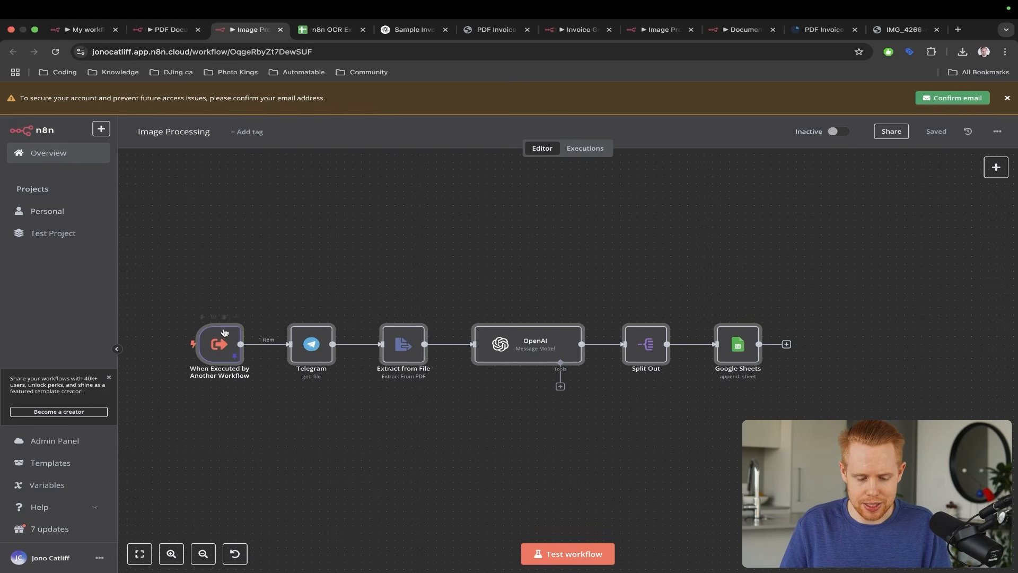
{"action": "scroll", "coordinate": [220, 350], "scroll_direction": "up", "scroll_amount": 5}
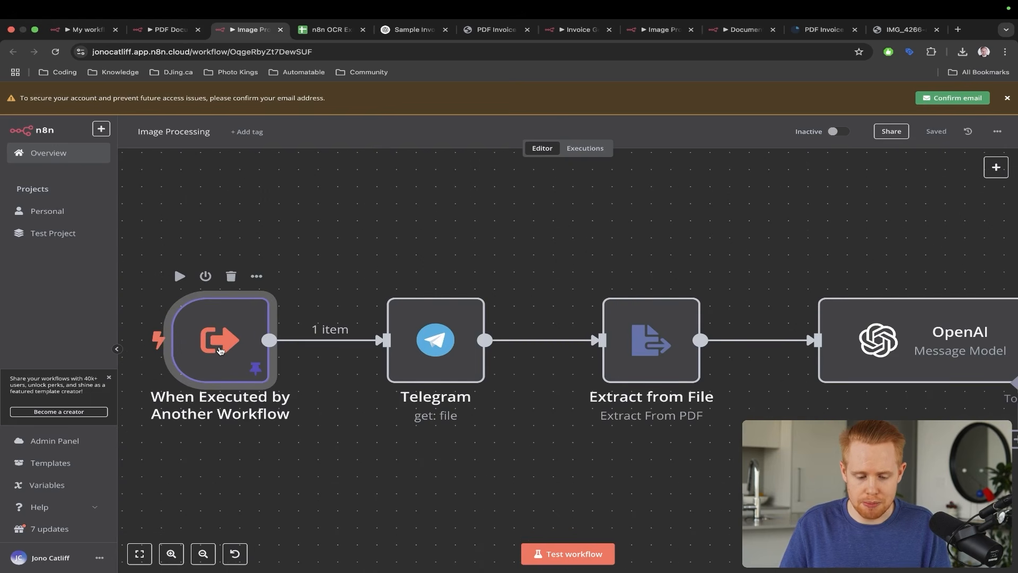
{"action": "double_click", "coordinate": [220, 350]}
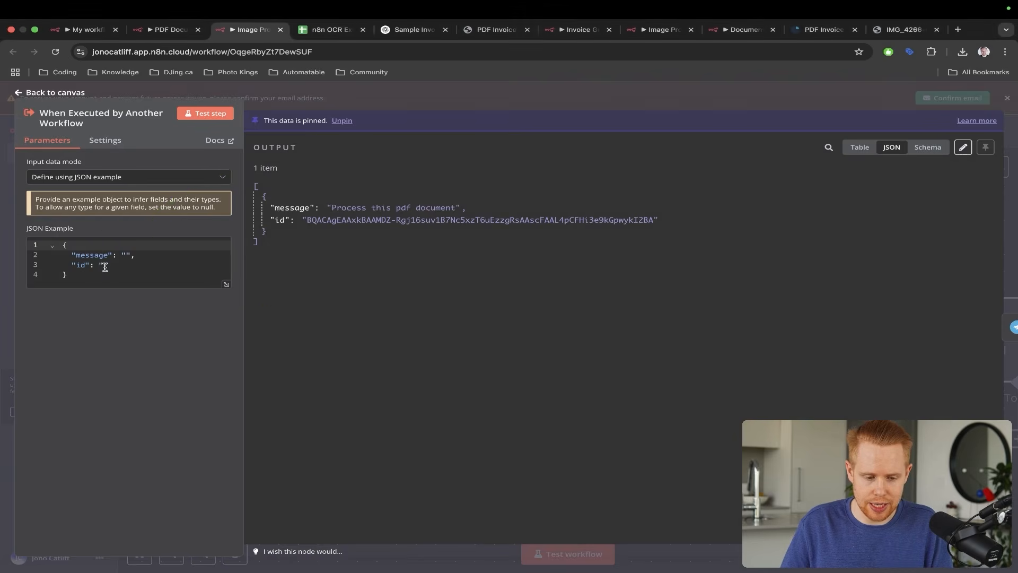
{"action": "key", "text": "ctrl+shift+Tab"}
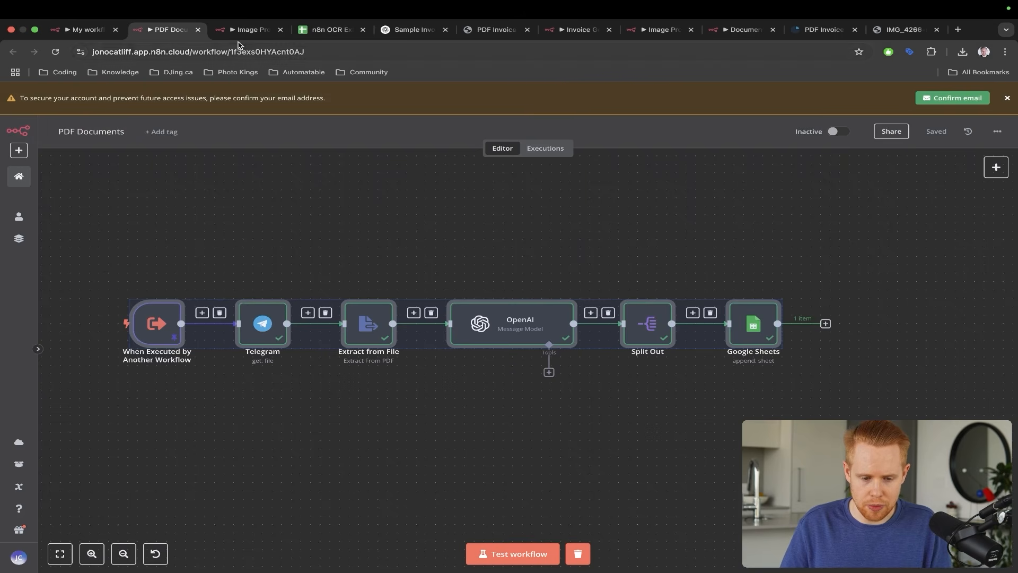
{"action": "left_click_drag", "start_coordinate": [233, 33], "coordinate": [170, 34]}
- In the AI agent workflow, move the PDF processor aside and add a Call n8n Workflow Tool
{"action": "left_click", "coordinate": [89, 35]}
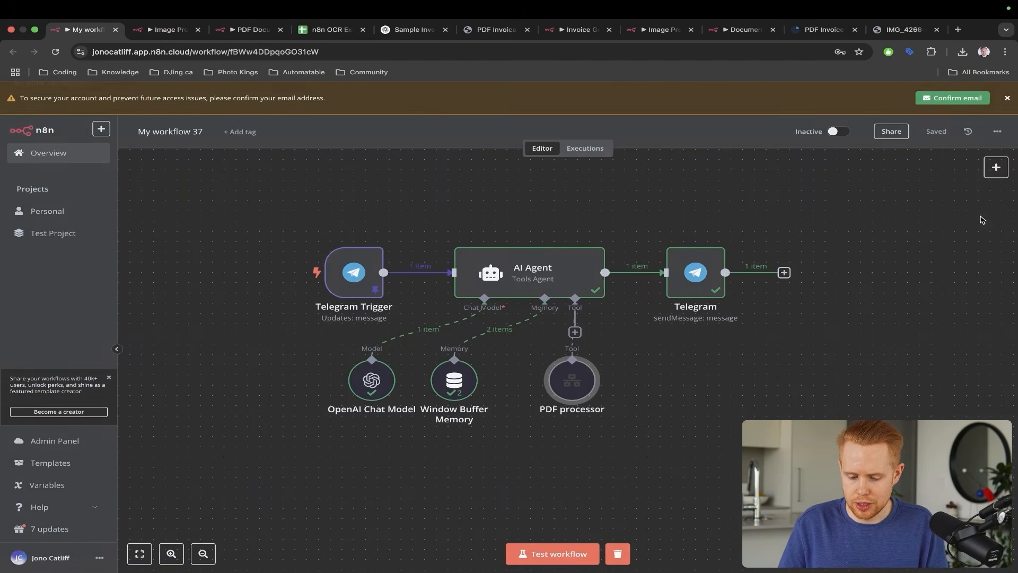
{"action": "key", "text": "Escape"}
{"action": "left_click_drag", "start_coordinate": [577, 382], "coordinate": [530, 382]}
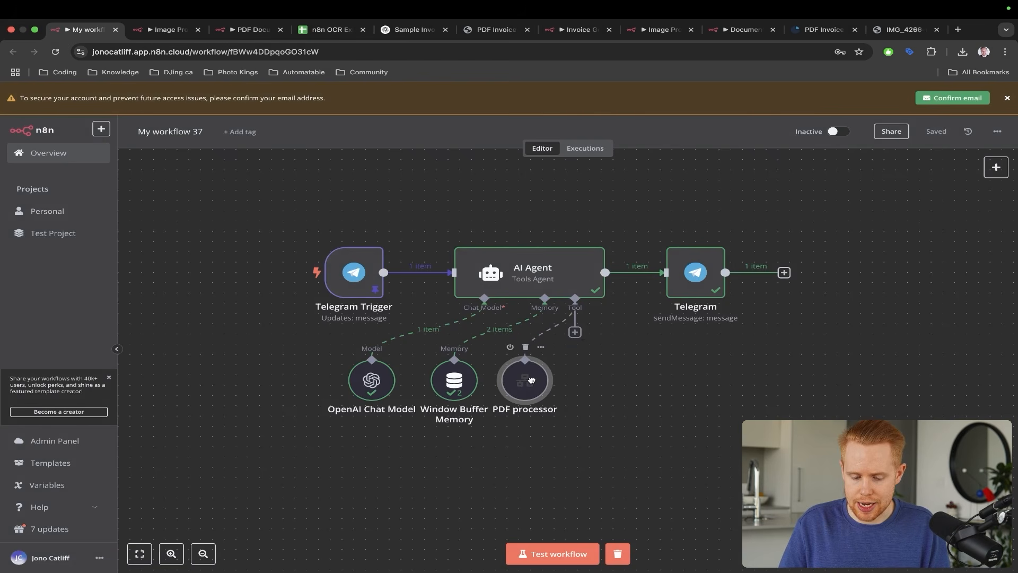
{"action": "left_click", "coordinate": [574, 331]}
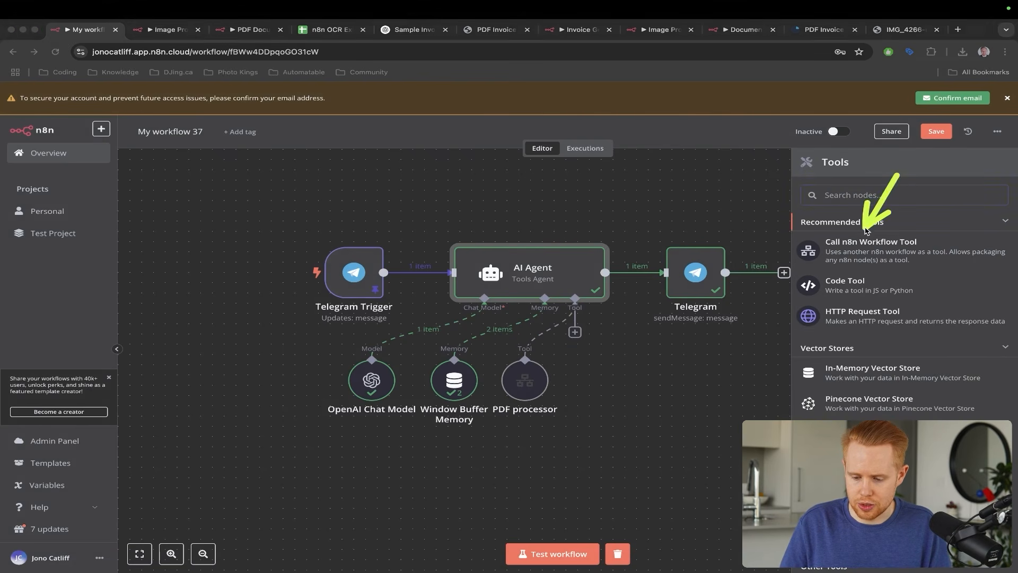
{"action": "left_click", "coordinate": [857, 245]}
- Rename the new tool node 'Image Processing' and enter its tool name Image_tool
{"action": "left_click", "coordinate": [475, 196]}
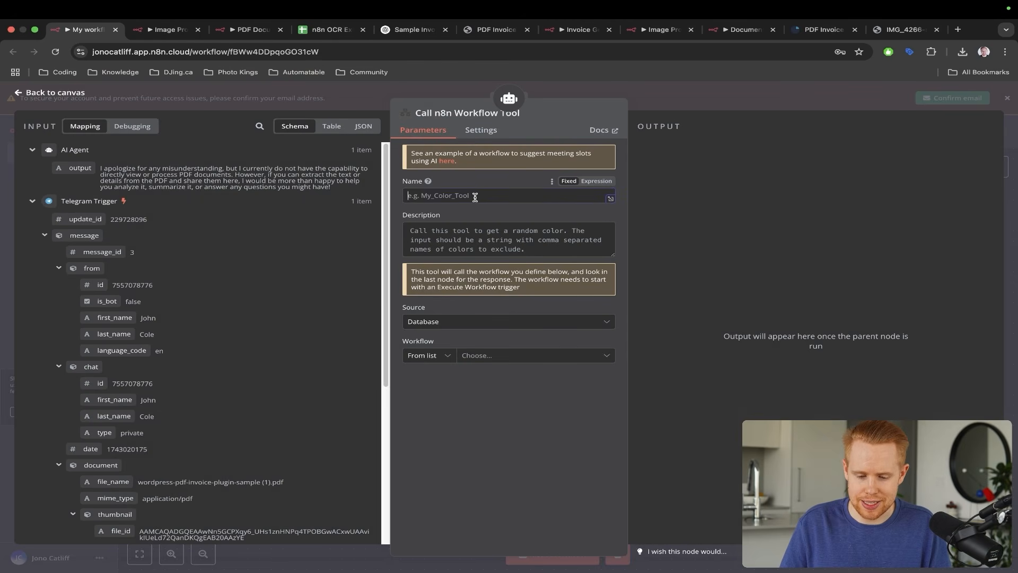
{"action": "left_click", "coordinate": [463, 113]}
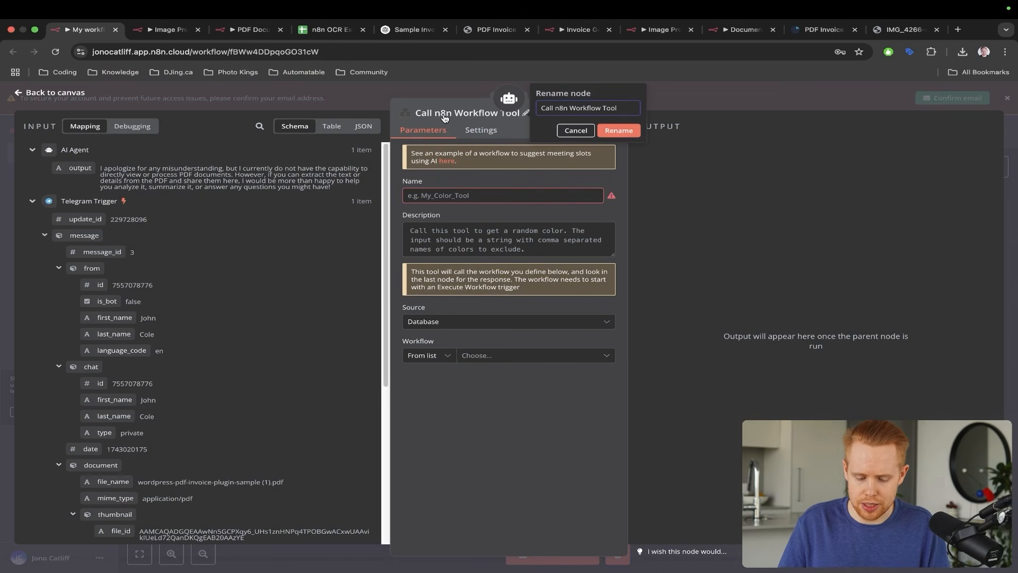
{"action": "type", "text": "Image "}
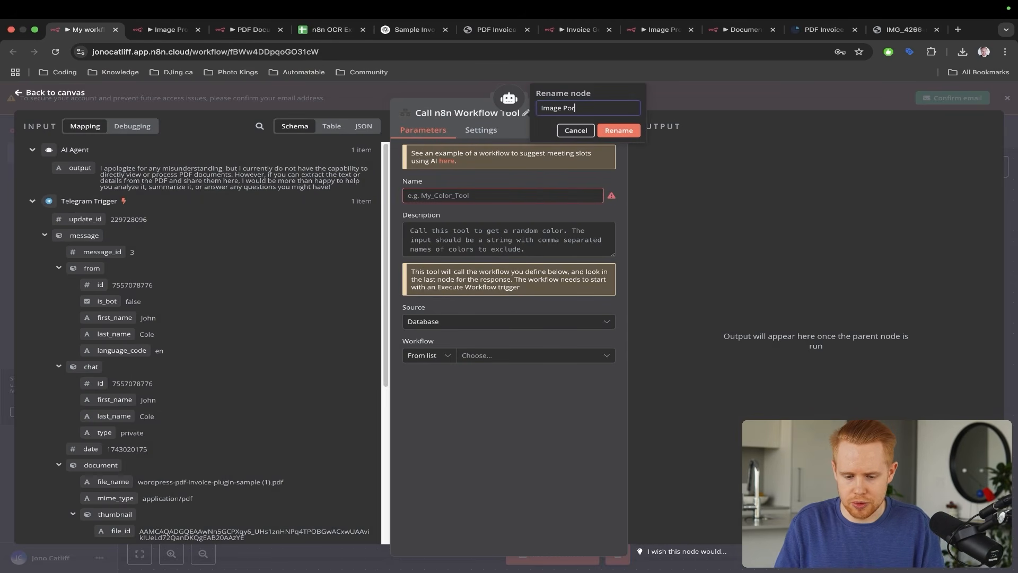
{"action": "type", "text": "Processing"}
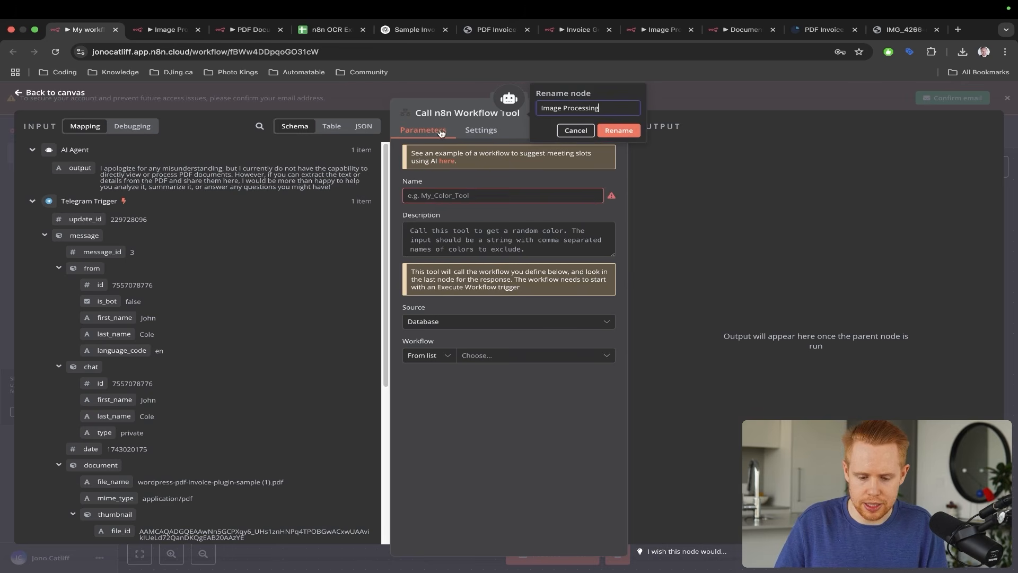
{"action": "left_click", "coordinate": [619, 130]}
{"action": "left_click", "coordinate": [459, 194]}
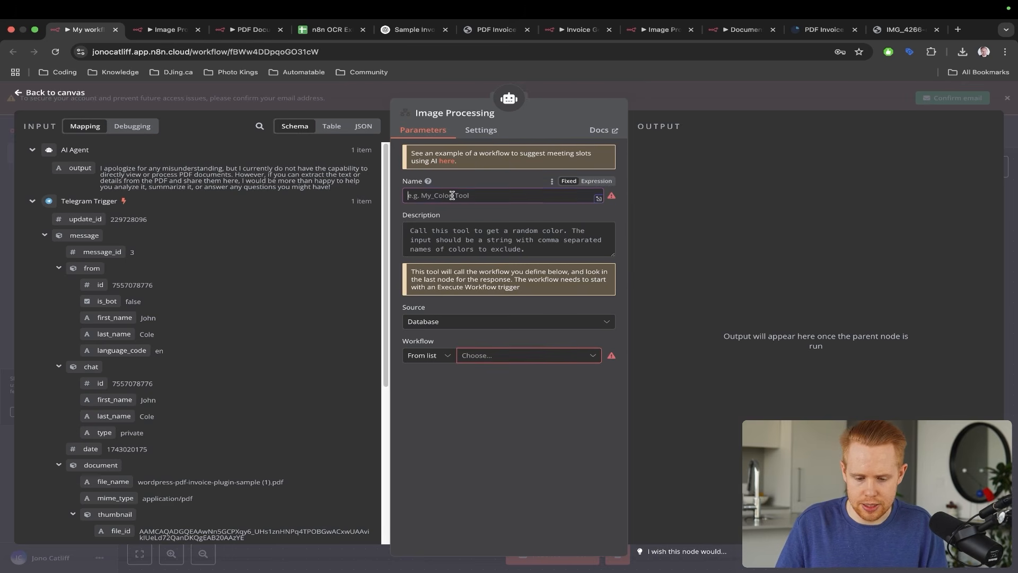
{"action": "type", "text": "Image_tool"}
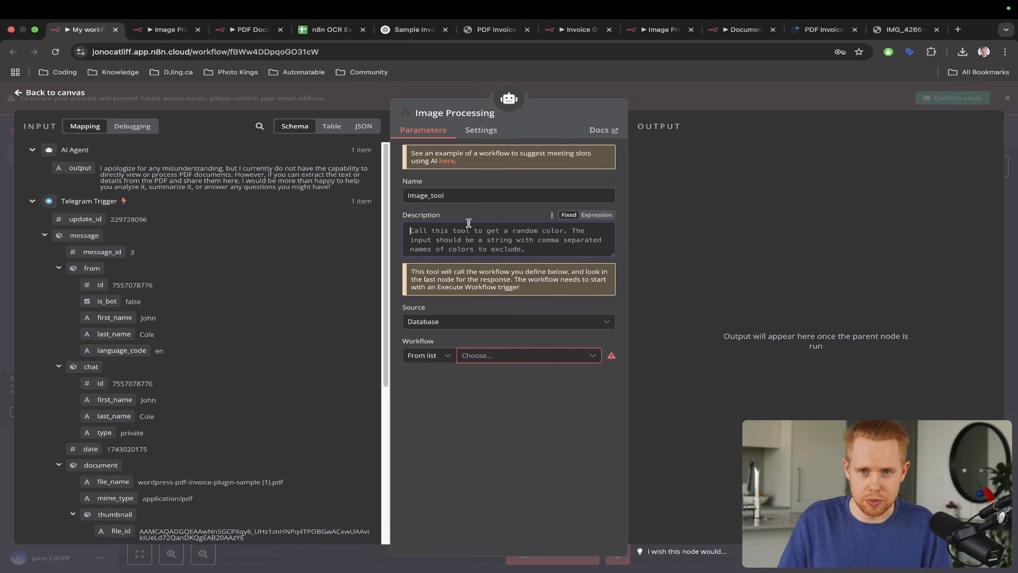
{"action": "type", "text": "C"}
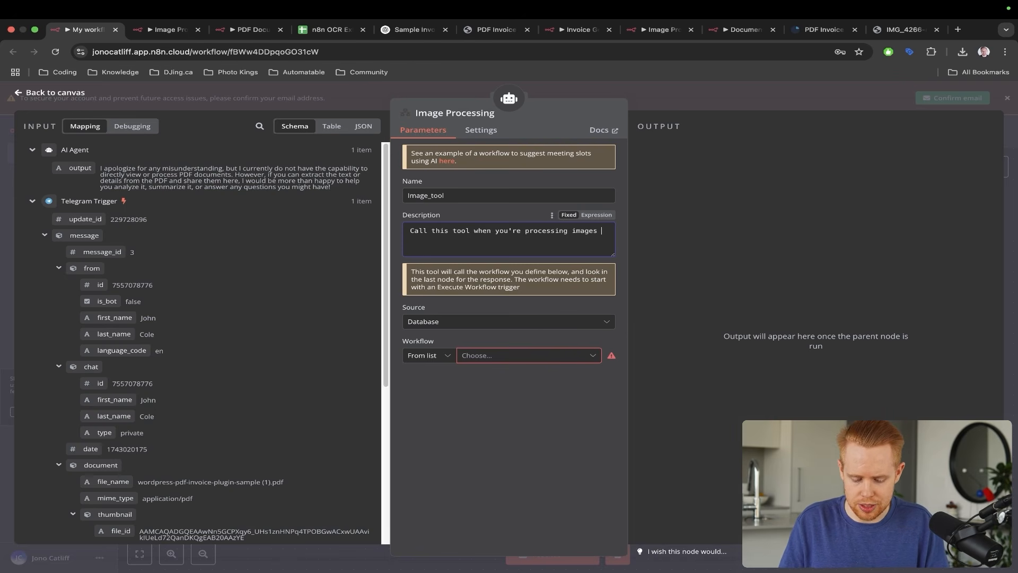
- Copy the Image Processing sub-workflow's name to search for it and finish renaming the sub-workflow
{"action": "left_click", "coordinate": [492, 356]}
{"action": "key", "text": "ctrl+Tab"}
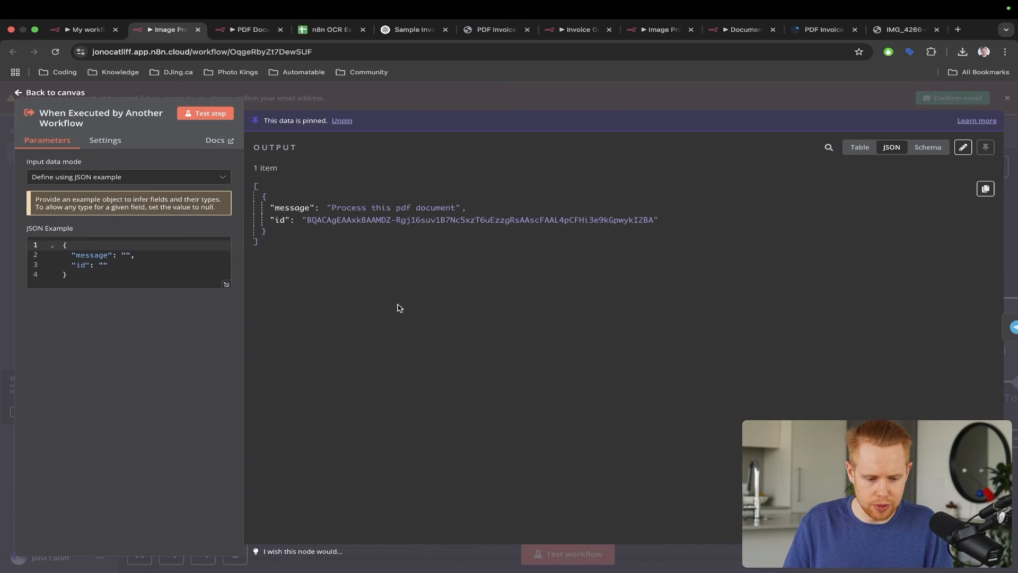
{"action": "key", "text": "Escape"}
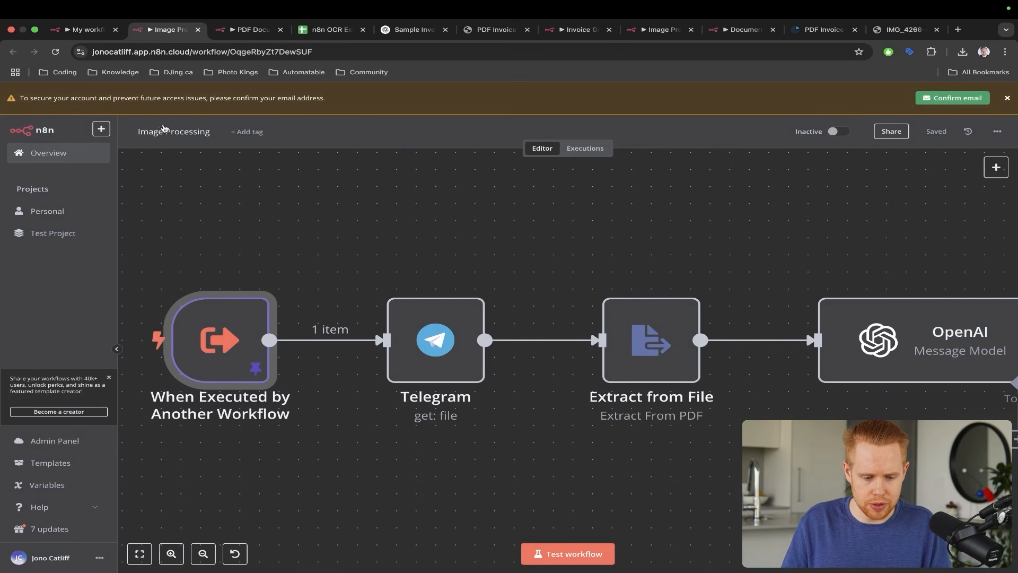
{"action": "left_click", "coordinate": [165, 129]}
{"action": "key", "text": "ctrl+a"}
{"action": "key", "text": "ctrl+c"}
{"action": "key", "text": "ctrl+shift+Tab"}
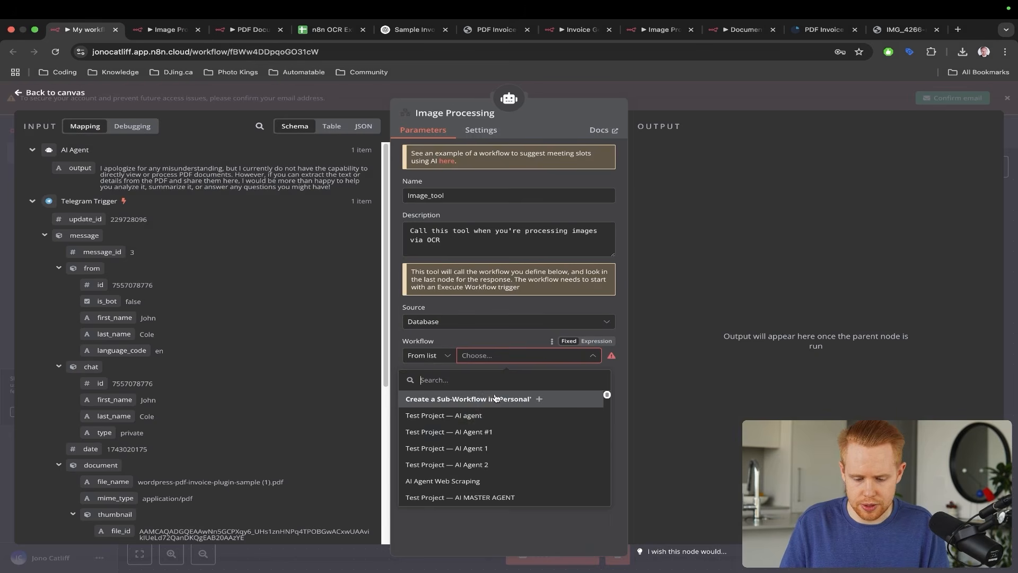
{"action": "key", "text": "ctrl+v"}
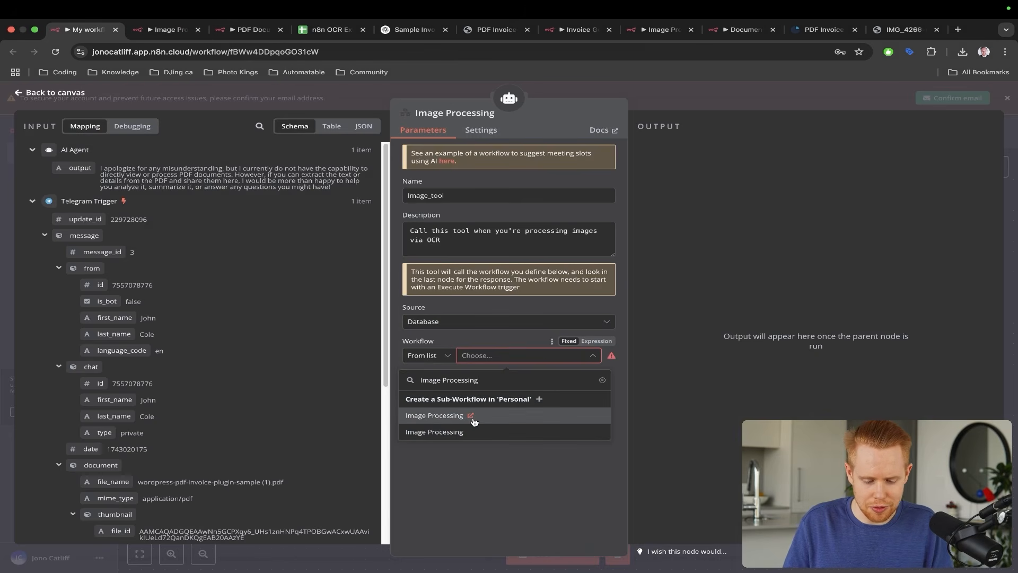
{"action": "key", "text": "ctrl+Tab"}
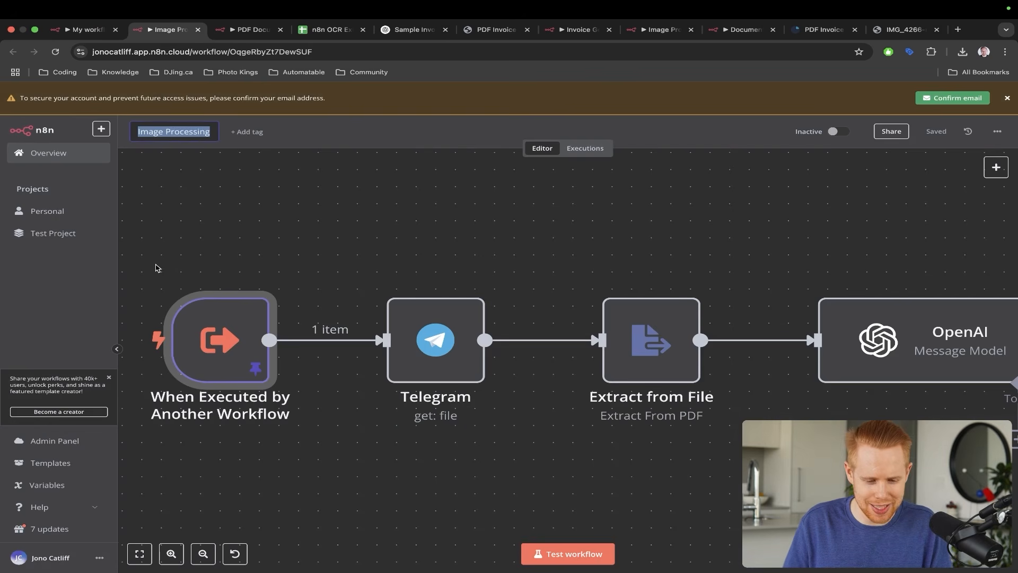
{"action": "left_click", "coordinate": [281, 266]}
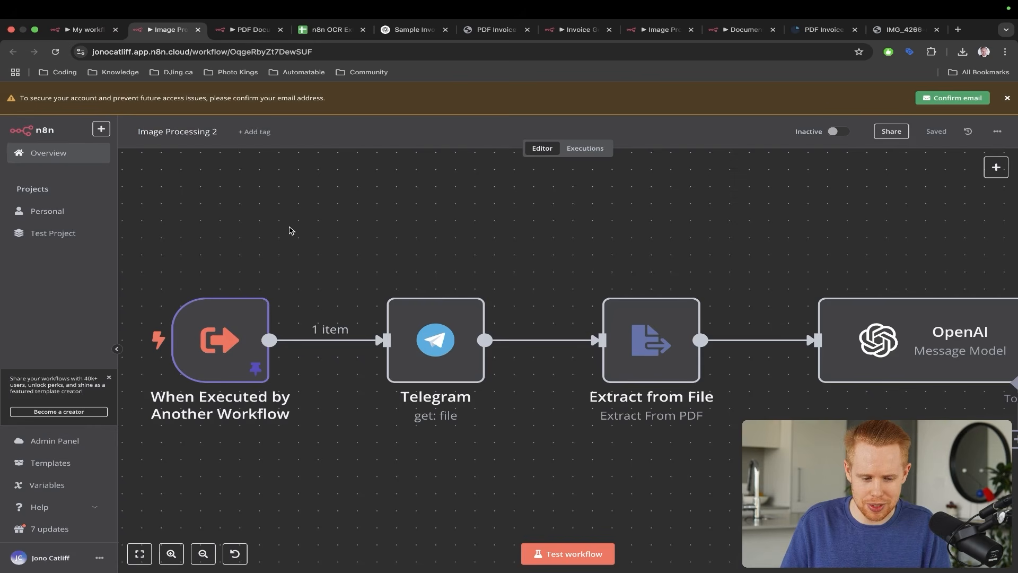
{"action": "key", "text": "ctrl+shift+Tab"}
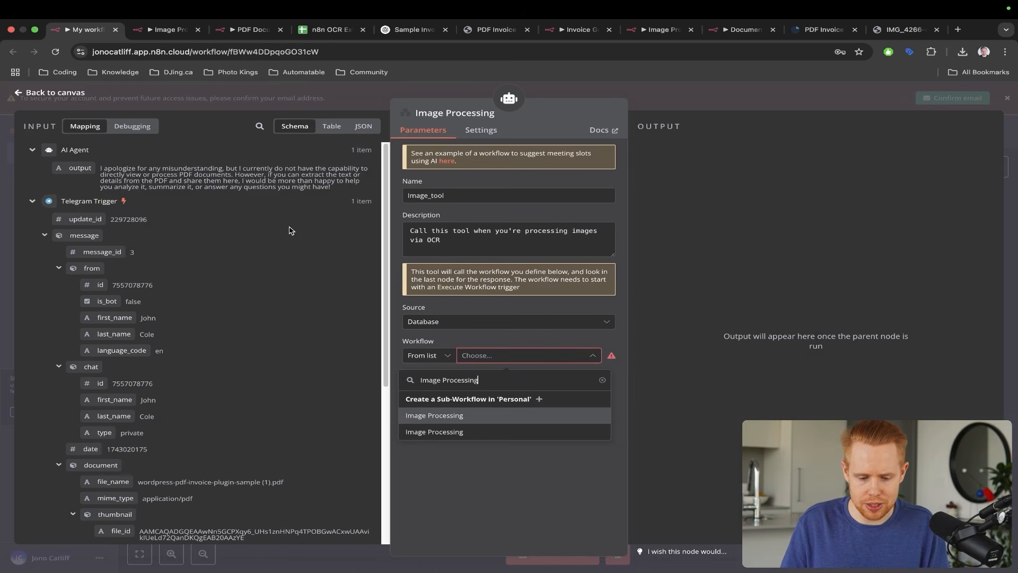
{"action": "key", "text": "Escape"}
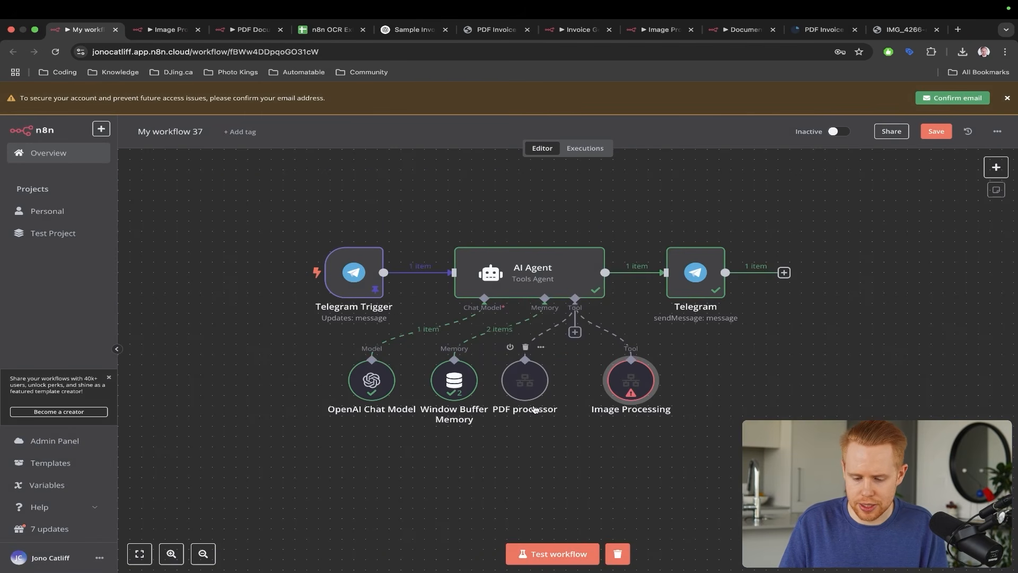
- Point the Image Processing tool at Image Processing 2, mapping file_id to id and caption to message
{"action": "double_click", "coordinate": [626, 383]}
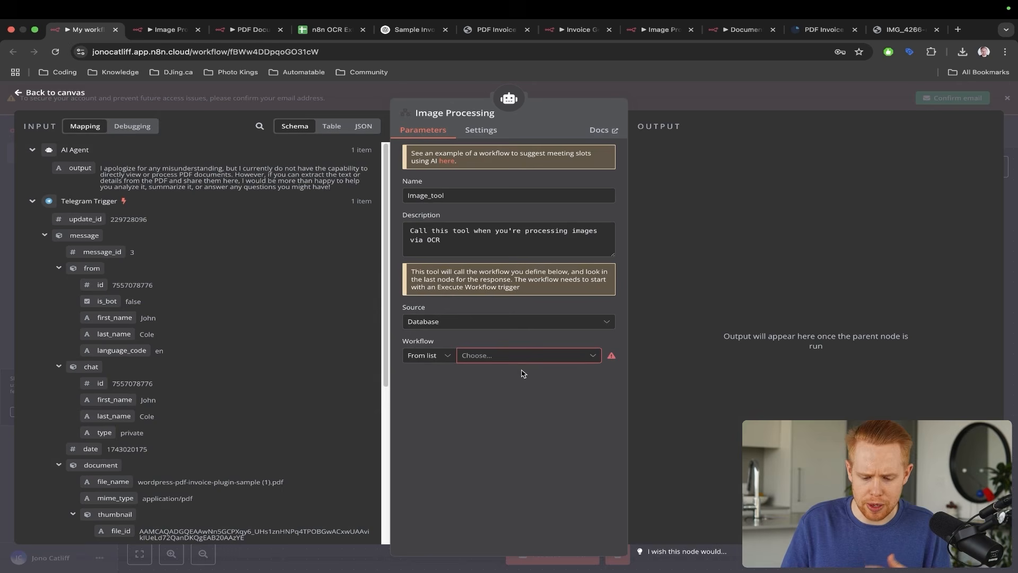
{"action": "left_click", "coordinate": [487, 355]}
{"action": "type", "text": "image"}
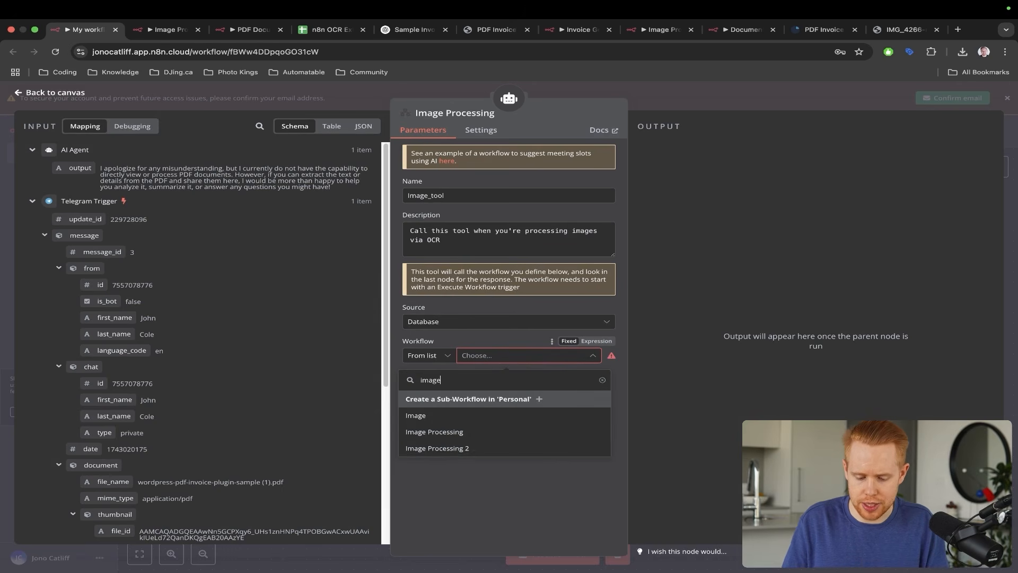
{"action": "left_click", "coordinate": [444, 450]}
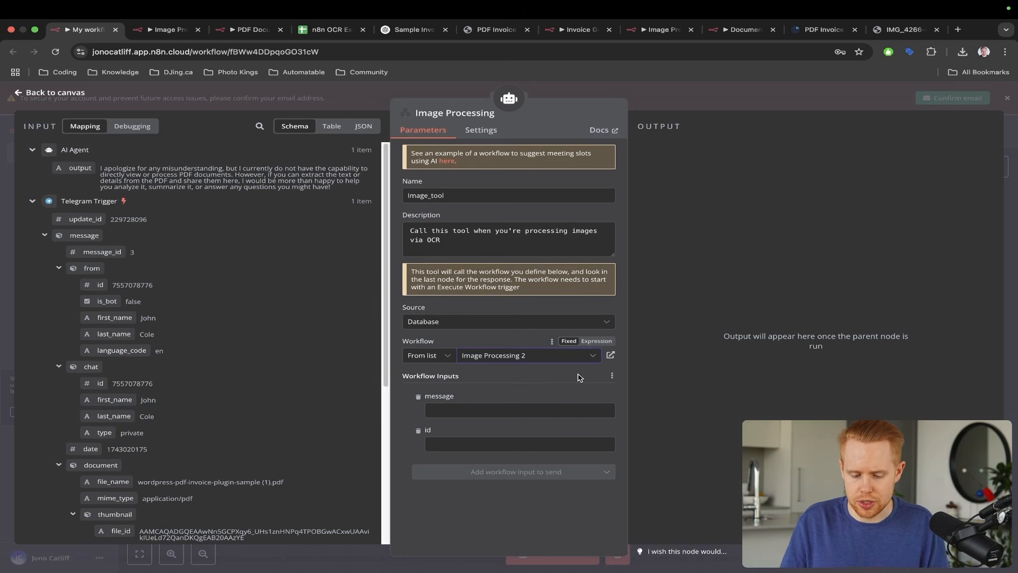
{"action": "key", "text": "ctrl+a"}
{"action": "left_click_drag", "start_coordinate": [515, 217], "coordinate": [450, 397]}
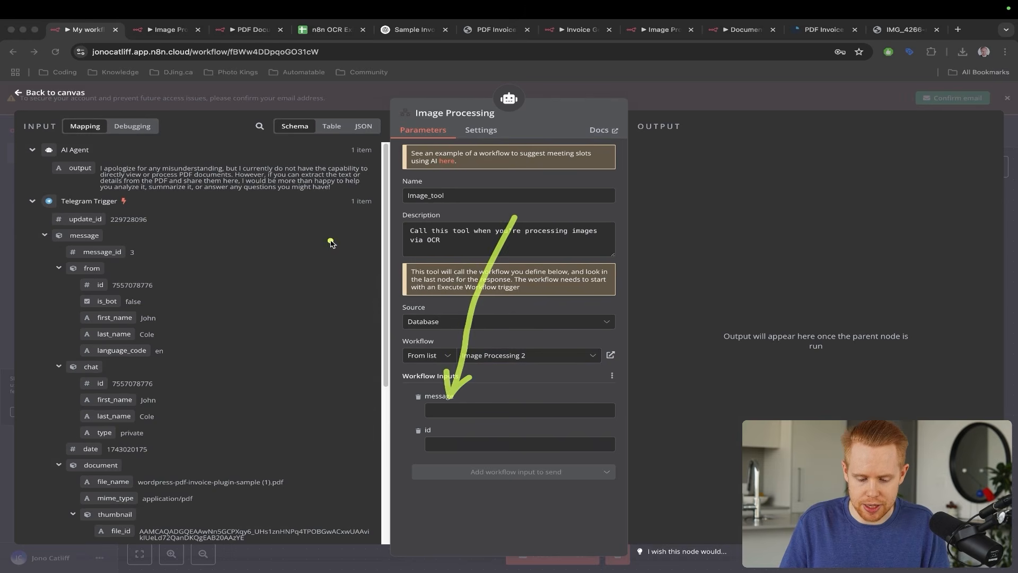
{"action": "left_click_drag", "start_coordinate": [330, 240], "coordinate": [374, 469]}
{"action": "scroll", "coordinate": [122, 432], "scroll_direction": "down", "scroll_amount": 5}
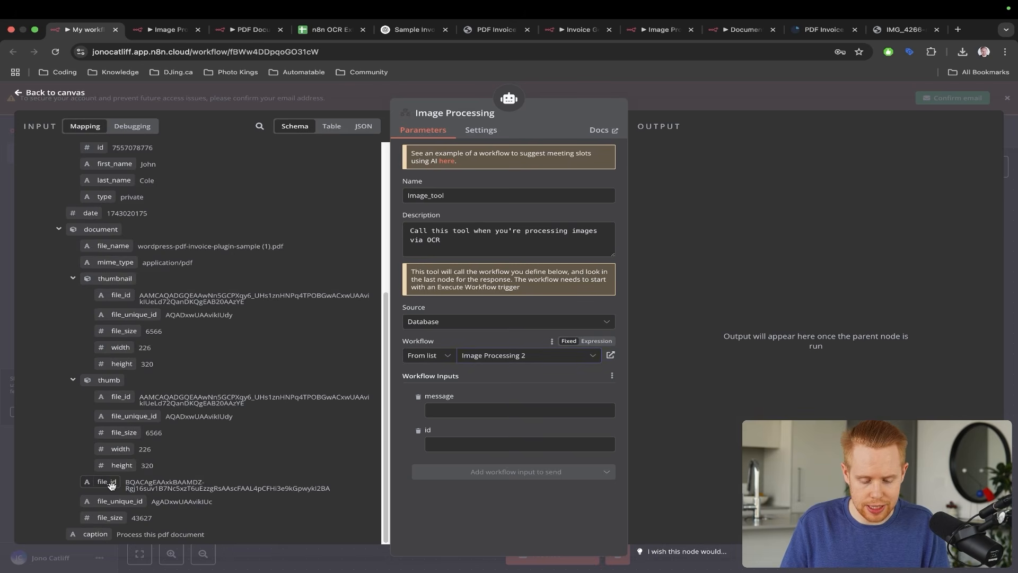
{"action": "left_click_drag", "start_coordinate": [110, 485], "coordinate": [477, 445]}
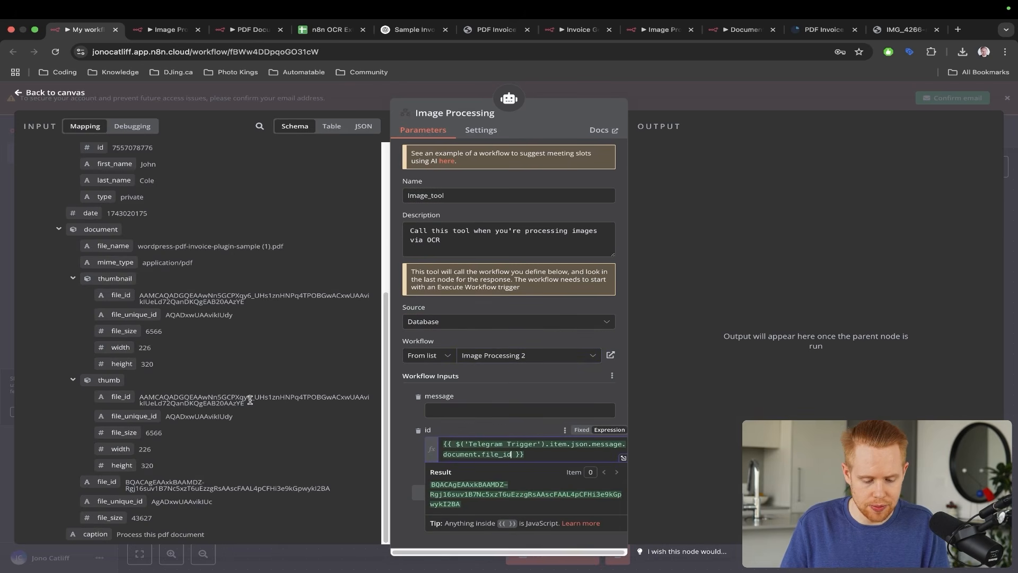
{"action": "left_click_drag", "start_coordinate": [96, 534], "coordinate": [452, 412]}
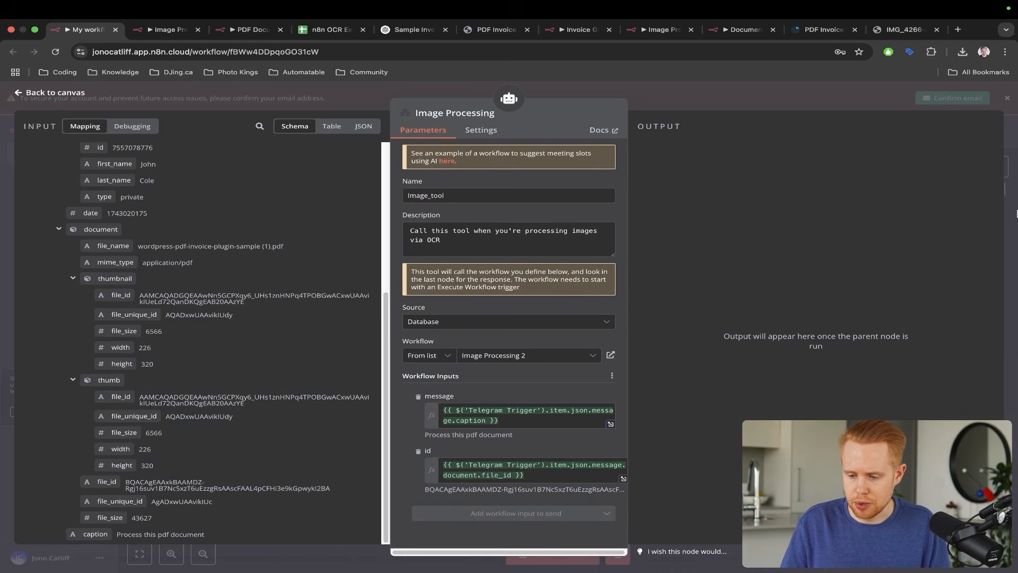
{"action": "key", "text": "Escape"}
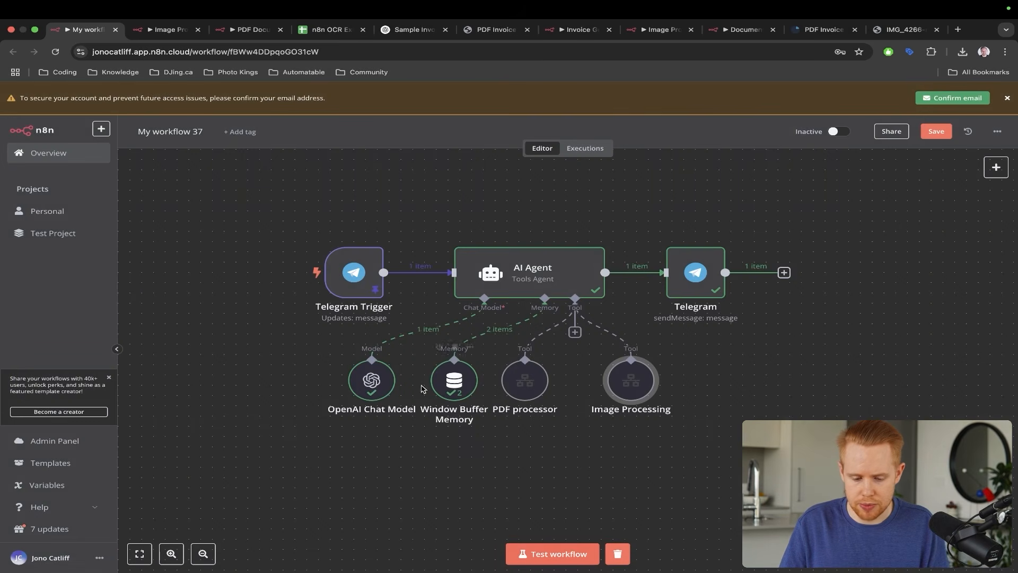
- Unpin the Telegram Trigger's test data, clear the previous execution and start a new test run
{"action": "key", "text": "alt+Tab"}
{"action": "left_click_drag", "start_coordinate": [445, 206], "coordinate": [369, 253]}
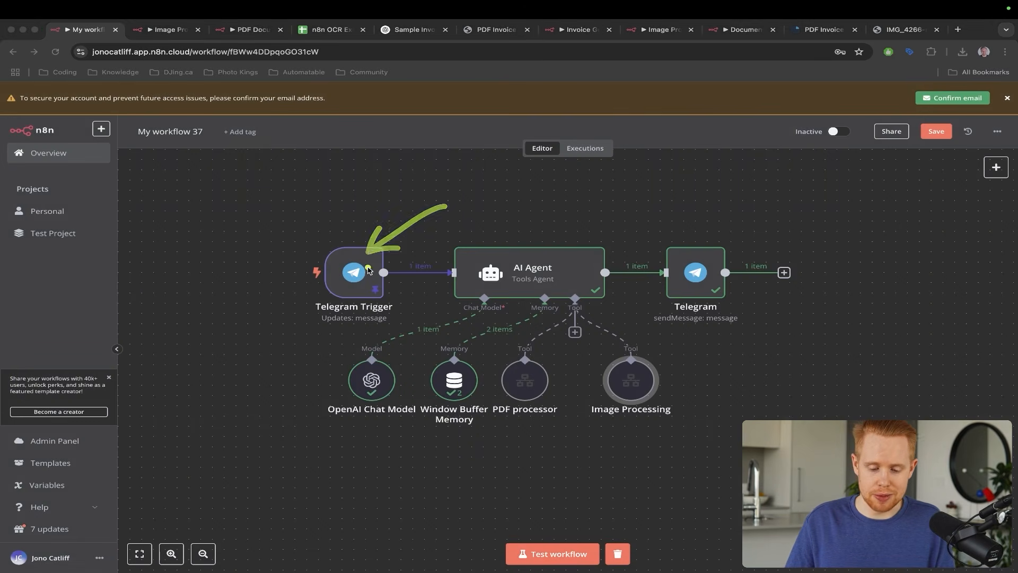
{"action": "key", "text": "Escape"}
{"action": "double_click", "coordinate": [367, 275]}
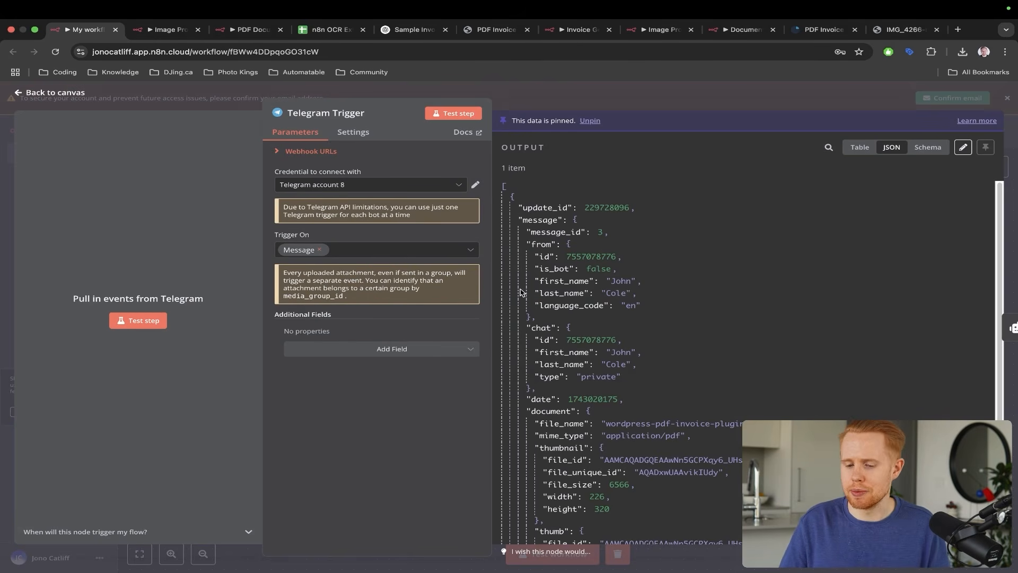
{"action": "left_click", "coordinate": [589, 121]}
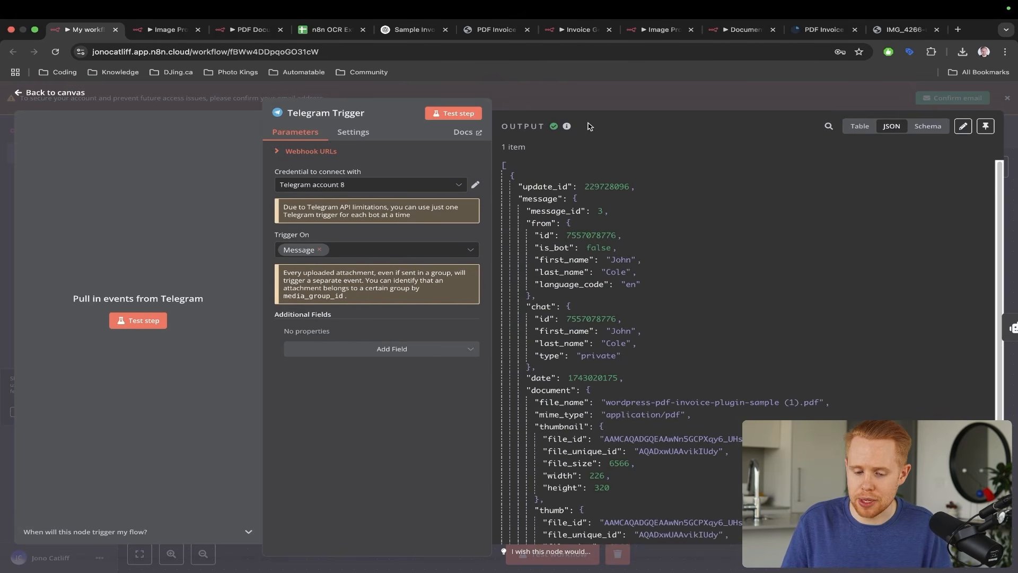
{"action": "left_click", "coordinate": [1016, 181]}
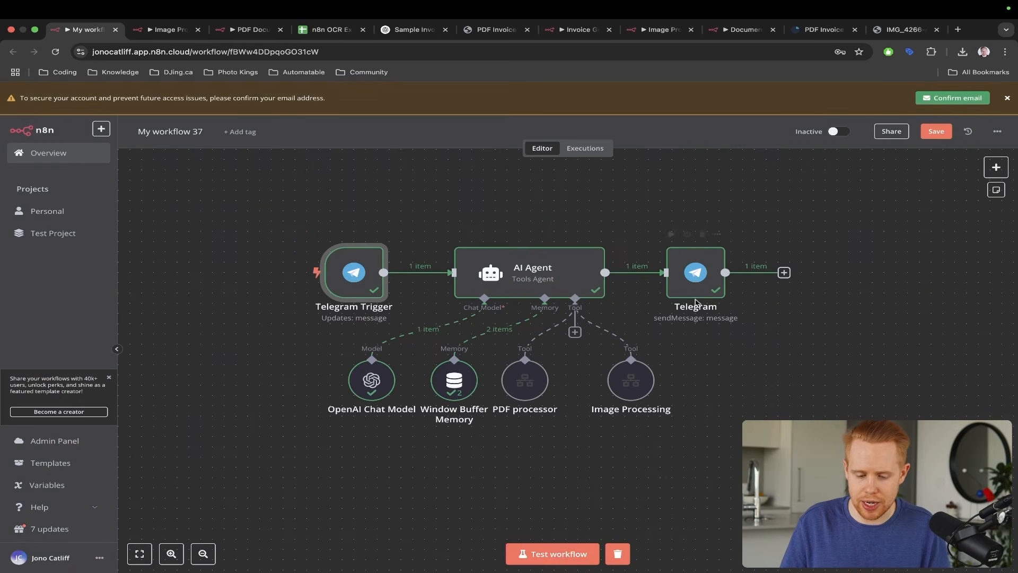
{"action": "left_click", "coordinate": [618, 554]}
{"action": "left_click", "coordinate": [566, 552]}
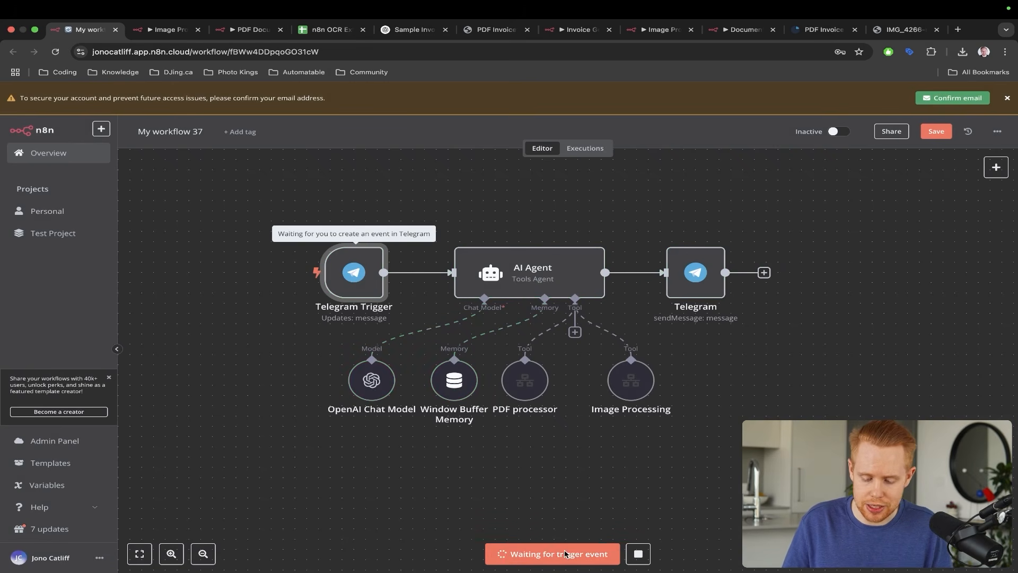
- Attach IMG_4266-rotated.jpeg from Downloads in the bot chat and send it captioned 'Please process this image'
{"action": "key", "text": "ctrl+Left"}
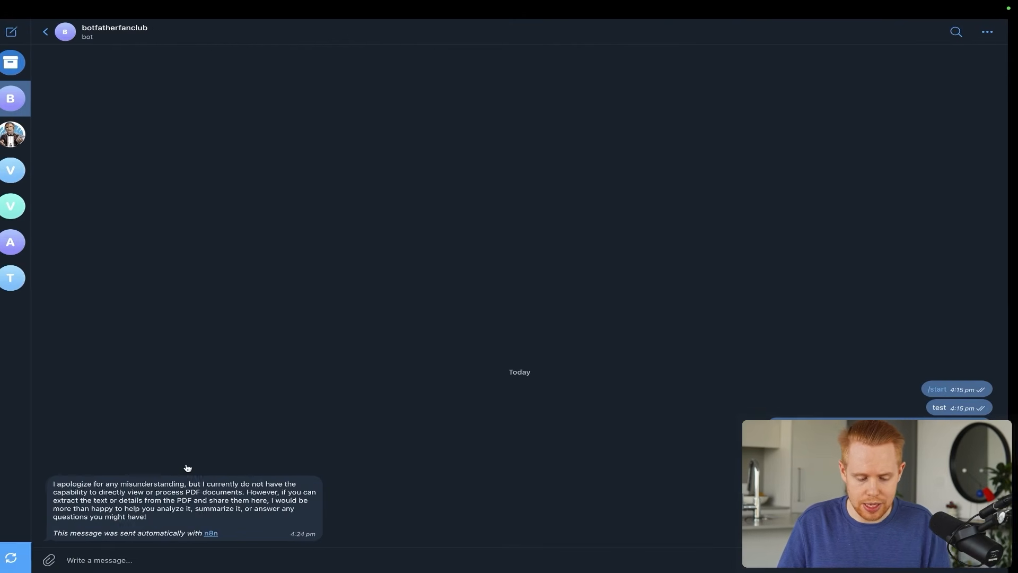
{"action": "left_click", "coordinate": [58, 560]}
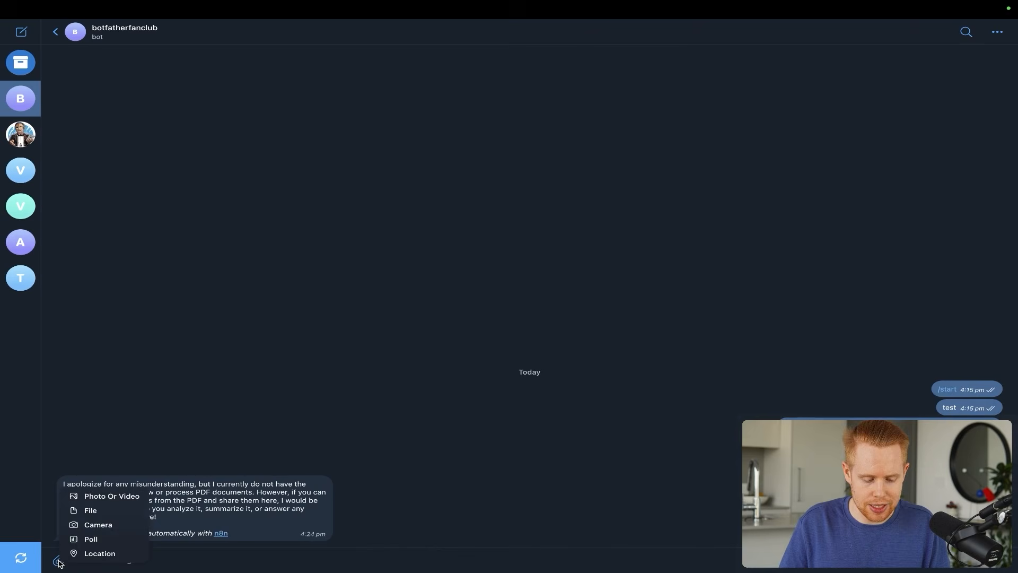
{"action": "left_click", "coordinate": [88, 511]}
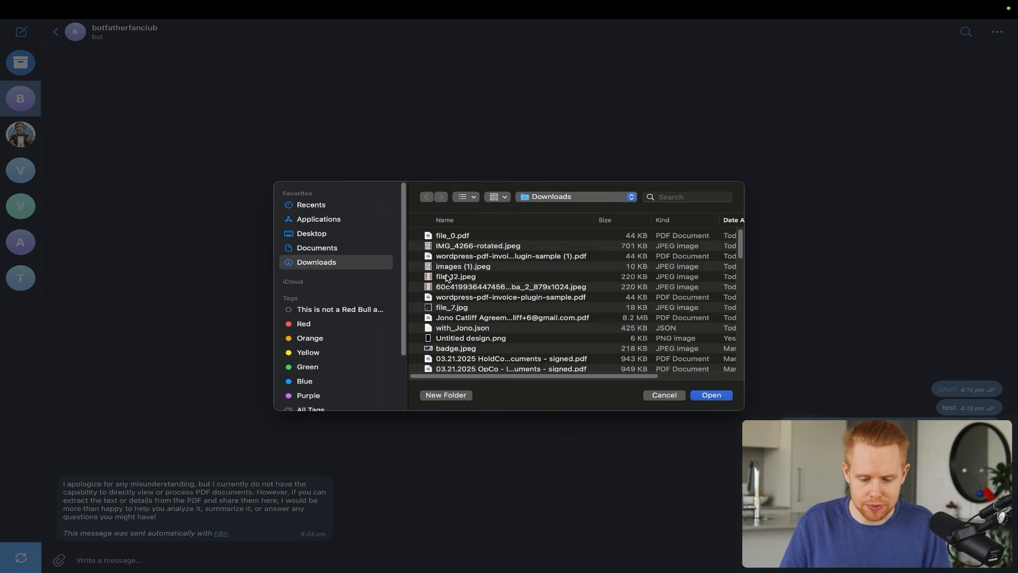
{"action": "double_click", "coordinate": [486, 248]}
{"action": "type", "text": "Please pro"}
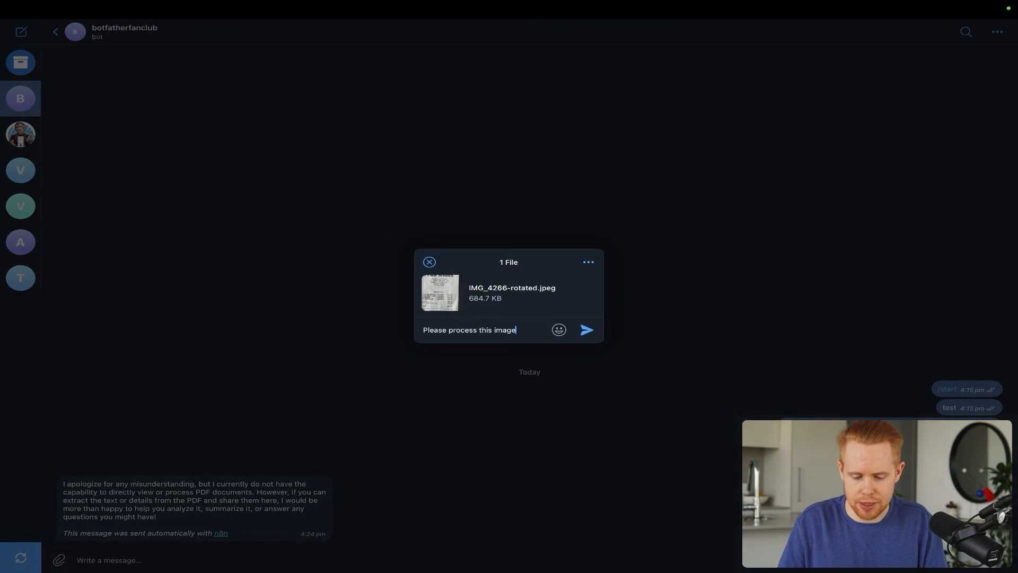
{"action": "type", "text": "cess this image"}
{"action": "key", "text": "Return"}
{"action": "key", "text": "super+Tab"}
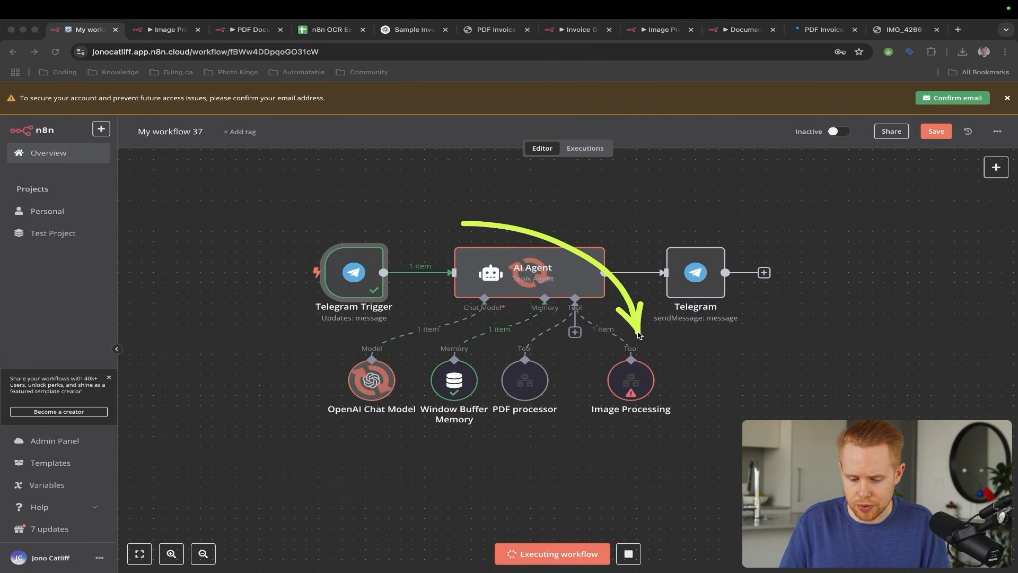
- Inspect the Telegram Trigger's received data and the Image Processing tool's error output
{"action": "key", "text": "Escape"}
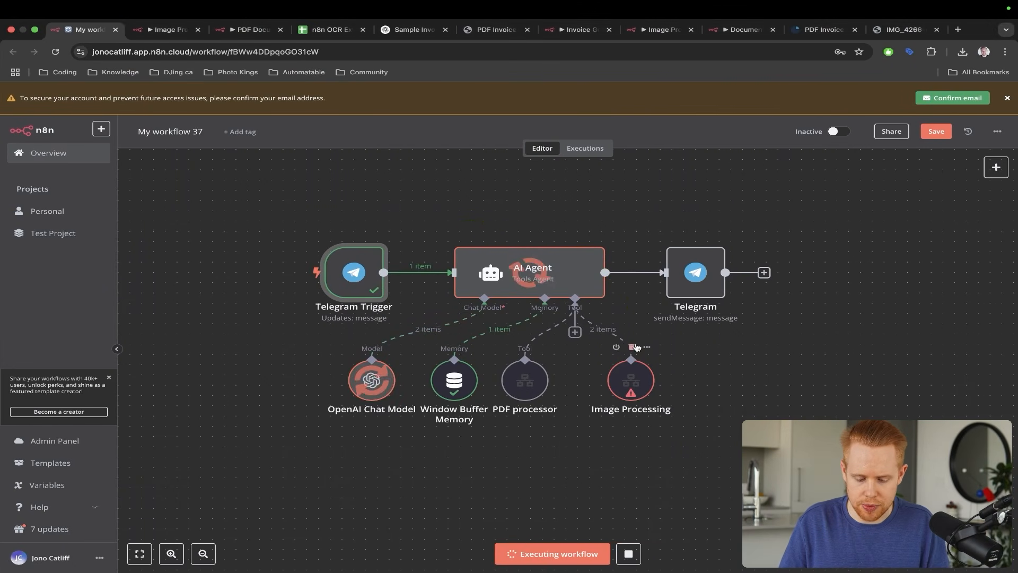
{"action": "double_click", "coordinate": [354, 283]}
{"action": "key", "text": "Escape"}
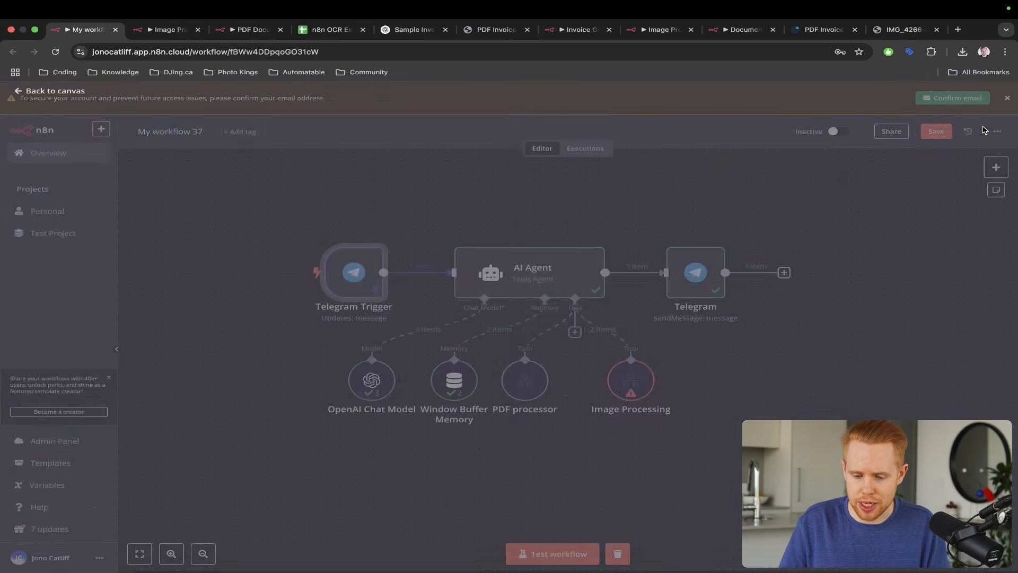
{"action": "mouse_move", "coordinate": [793, 223]}
{"action": "left_mouse_down"}
{"action": "mouse_move", "coordinate": [676, 416]}
{"action": "mouse_move", "coordinate": [650, 405]}
{"action": "left_mouse_up"}
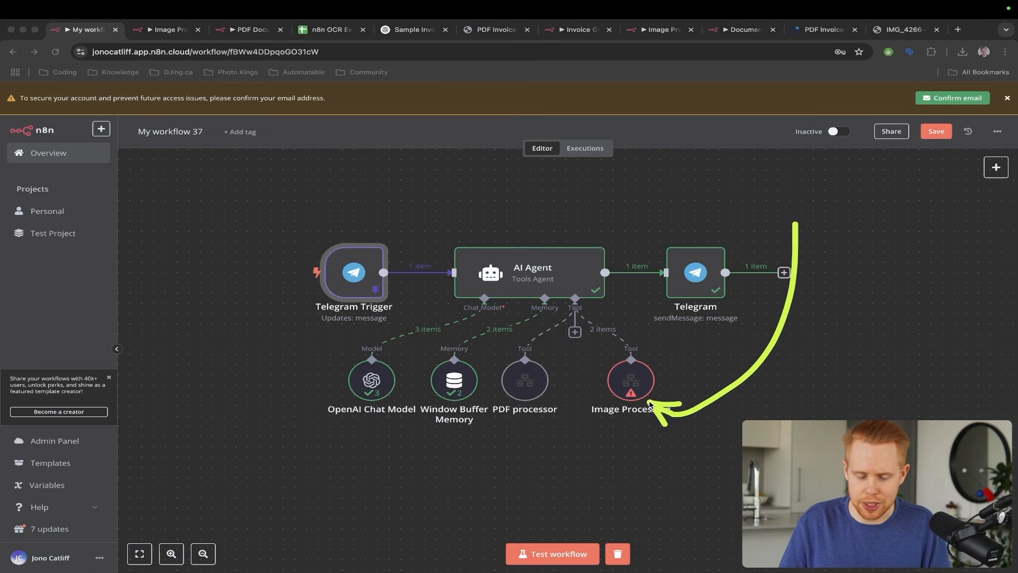
{"action": "double_click", "coordinate": [631, 382]}
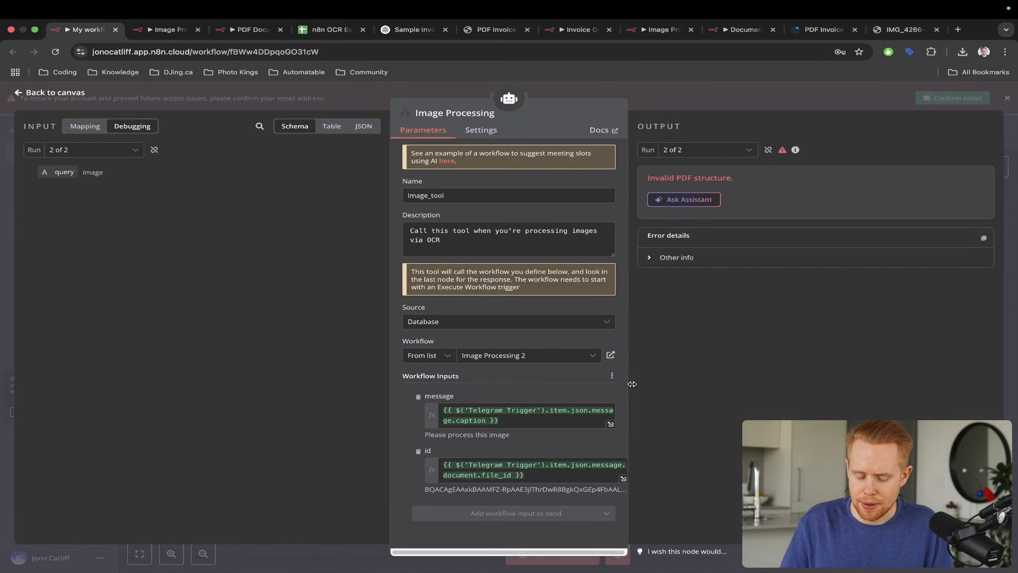
{"action": "mouse_move", "coordinate": [630, 283]}
{"action": "left_mouse_down"}
{"action": "mouse_move", "coordinate": [532, 332]}
{"action": "mouse_move", "coordinate": [472, 378]}
{"action": "left_mouse_up"}
{"action": "left_click_drag", "start_coordinate": [354, 339], "coordinate": [417, 458]}
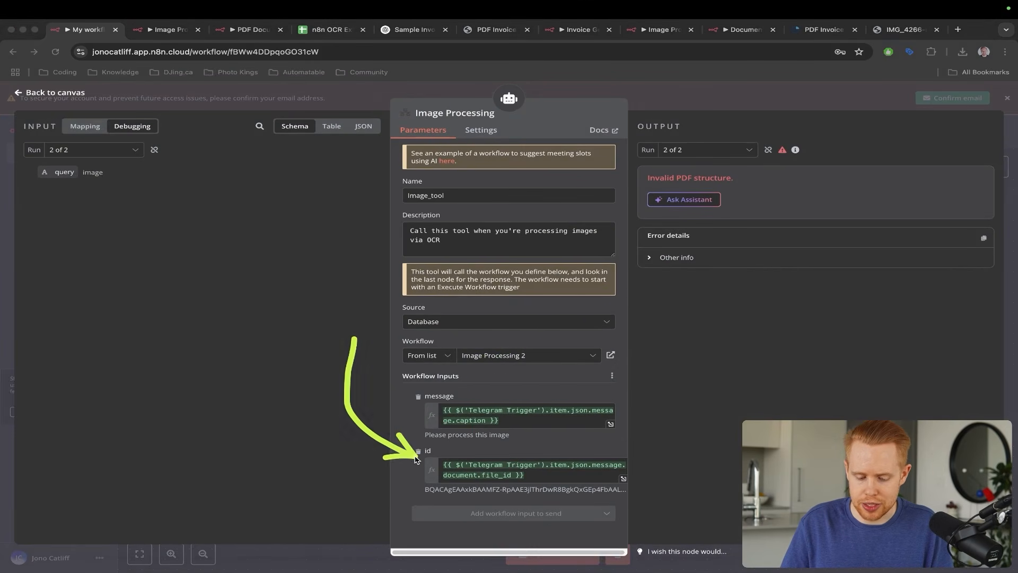
{"action": "key", "text": "Escape"}
- Re-examine the Image Processing tool's parameters and its 'Invalid PDF structure' error
{"action": "mouse_move", "coordinate": [474, 250]}
{"action": "left_mouse_down"}
{"action": "mouse_move", "coordinate": [430, 331]}
{"action": "mouse_move", "coordinate": [445, 351]}
{"action": "left_mouse_up"}
{"action": "left_click_drag", "start_coordinate": [453, 182], "coordinate": [351, 263]}
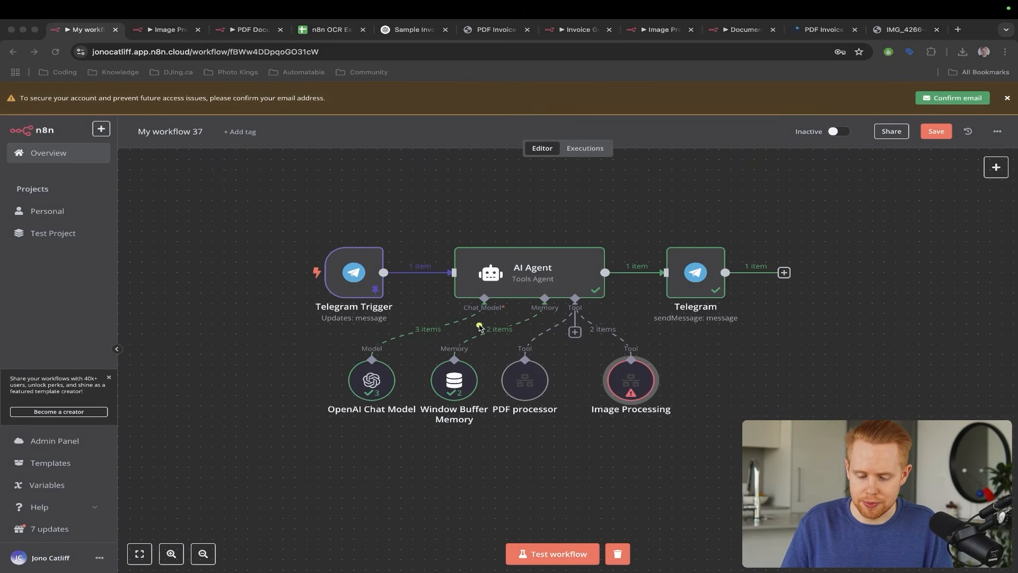
{"action": "mouse_move", "coordinate": [433, 372]}
{"action": "left_mouse_down"}
{"action": "mouse_move", "coordinate": [297, 310]}
{"action": "mouse_move", "coordinate": [313, 286]}
{"action": "left_mouse_up"}
{"action": "mouse_move", "coordinate": [459, 229]}
{"action": "left_mouse_down"}
{"action": "mouse_move", "coordinate": [535, 257]}
{"action": "mouse_move", "coordinate": [625, 356]}
{"action": "left_mouse_up"}
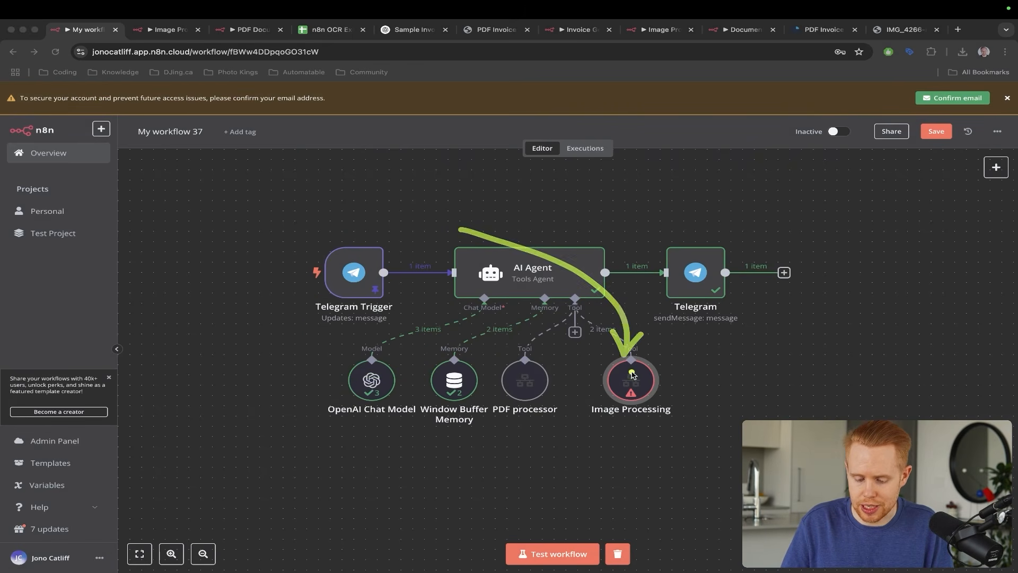
{"action": "double_click", "coordinate": [631, 373]}
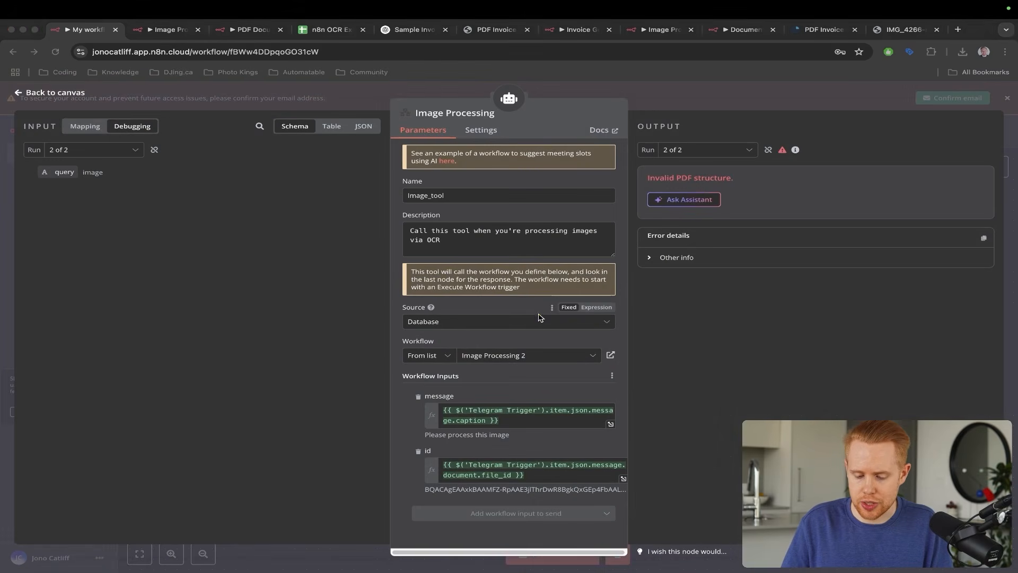
{"action": "mouse_move", "coordinate": [538, 316]}
{"action": "left_mouse_down"}
{"action": "mouse_move", "coordinate": [656, 401]}
{"action": "mouse_move", "coordinate": [608, 419]}
{"action": "left_mouse_up"}
{"action": "key", "text": "Escape"}
{"action": "mouse_move", "coordinate": [635, 346]}
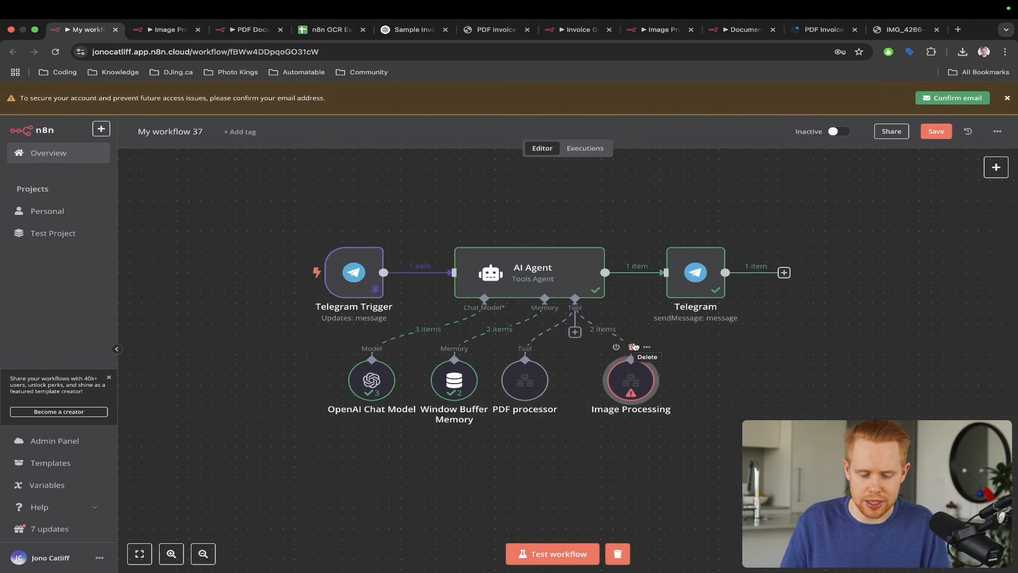
{"action": "key", "text": "ctrl+Tab"}
{"action": "key", "text": "ctrl+shift+Tab"}
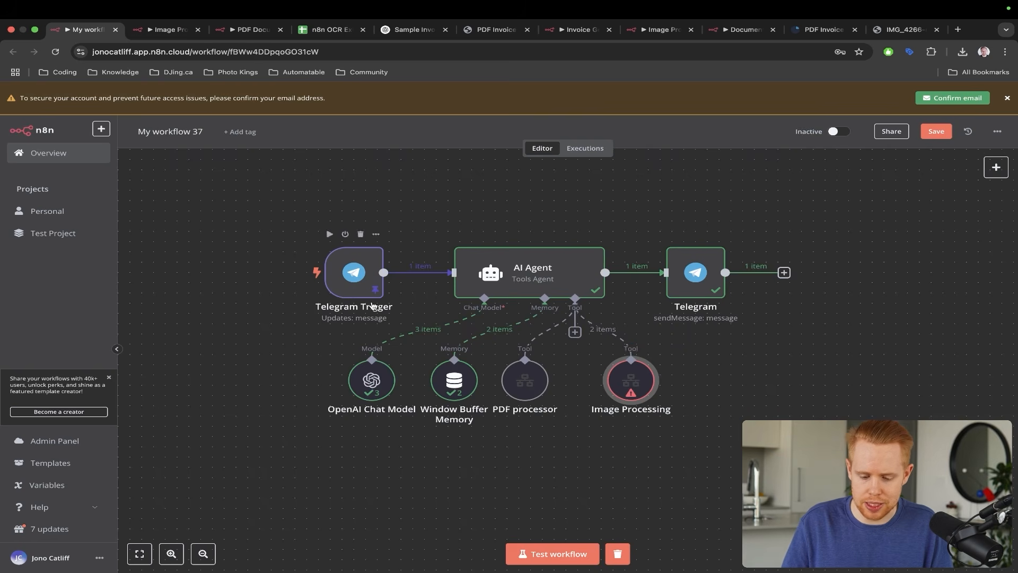
{"action": "double_click", "coordinate": [632, 380]}
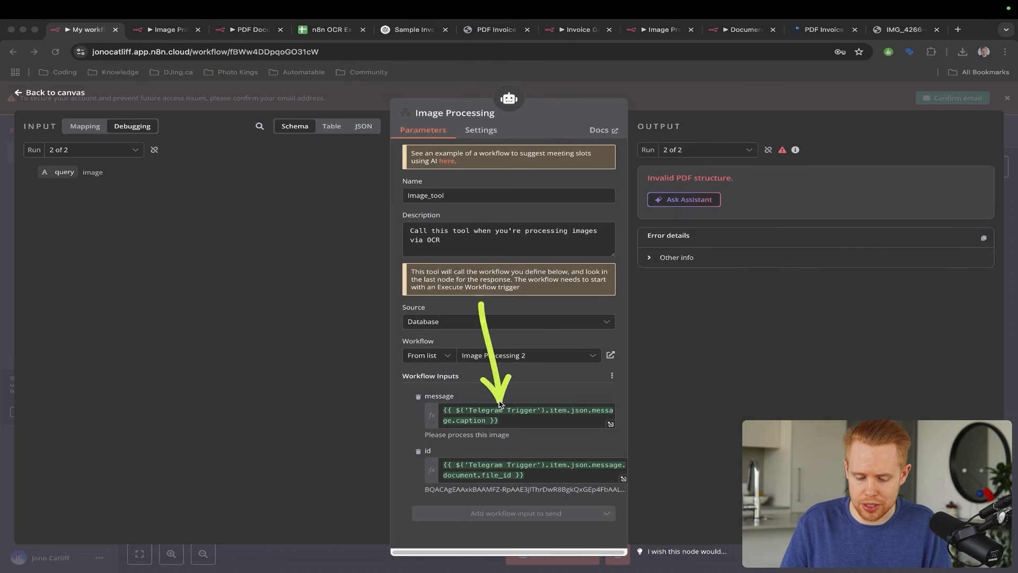
{"action": "key", "text": "Escape"}
- Check the Telegram Trigger's pinned JSON, then bring up the Image Processing 2 workflow
{"action": "key", "text": "ctrl+a"}
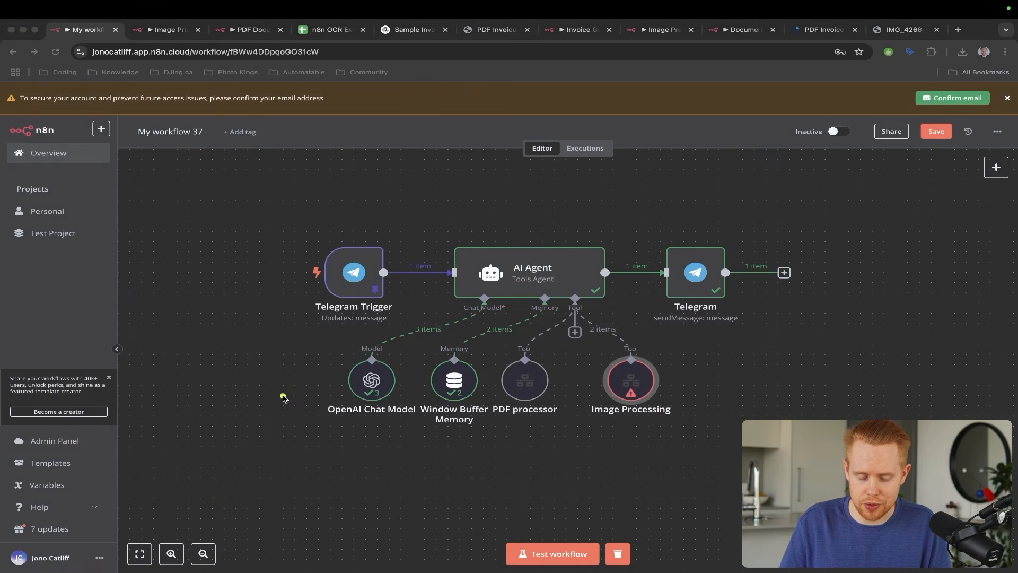
{"action": "left_click_drag", "start_coordinate": [283, 395], "coordinate": [336, 303]}
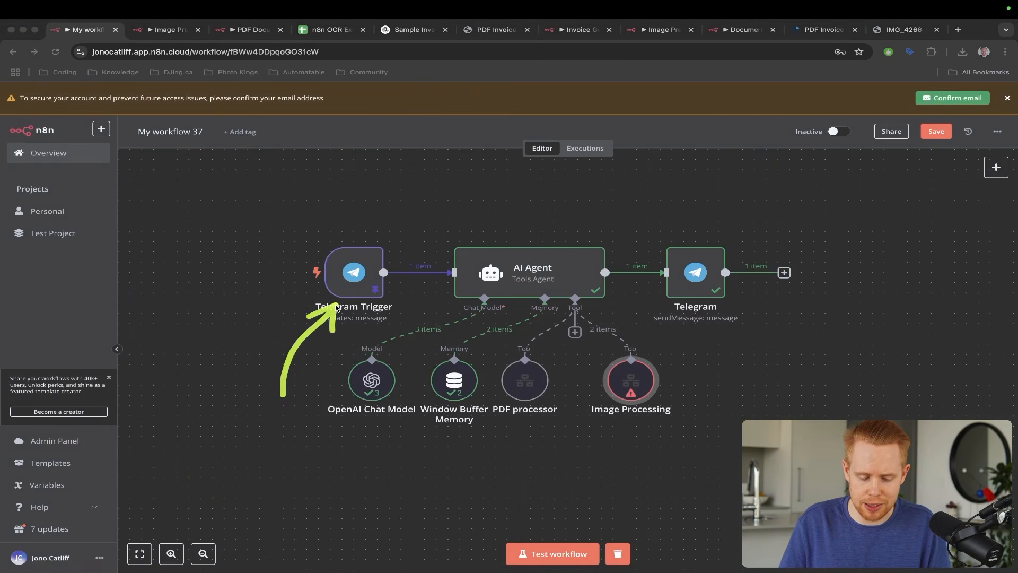
{"action": "double_click", "coordinate": [348, 282]}
{"action": "scroll", "coordinate": [656, 362], "scroll_direction": "down", "scroll_amount": 5}
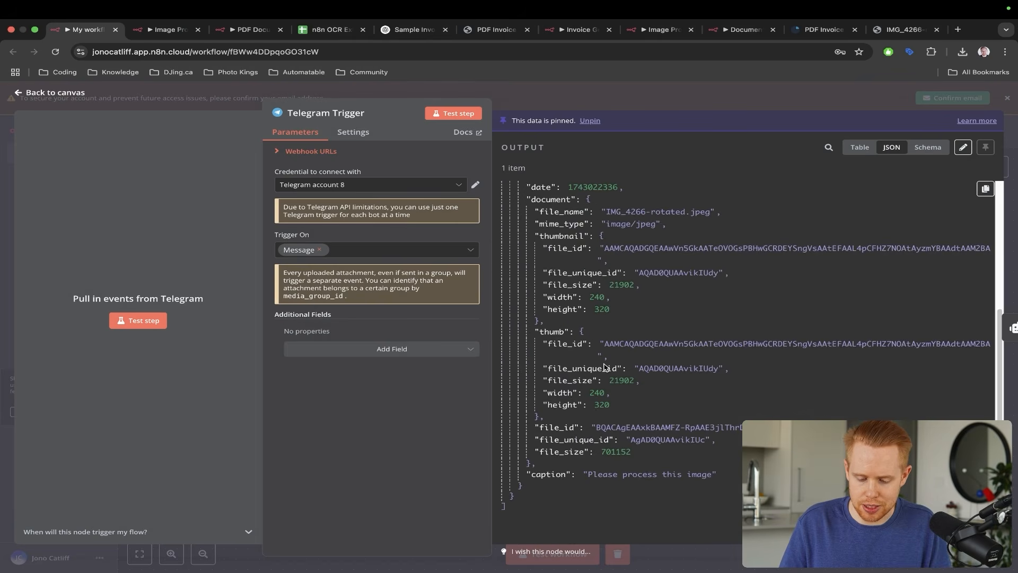
{"action": "key", "text": "ctrl+a"}
{"action": "left_click_drag", "start_coordinate": [488, 350], "coordinate": [546, 414]}
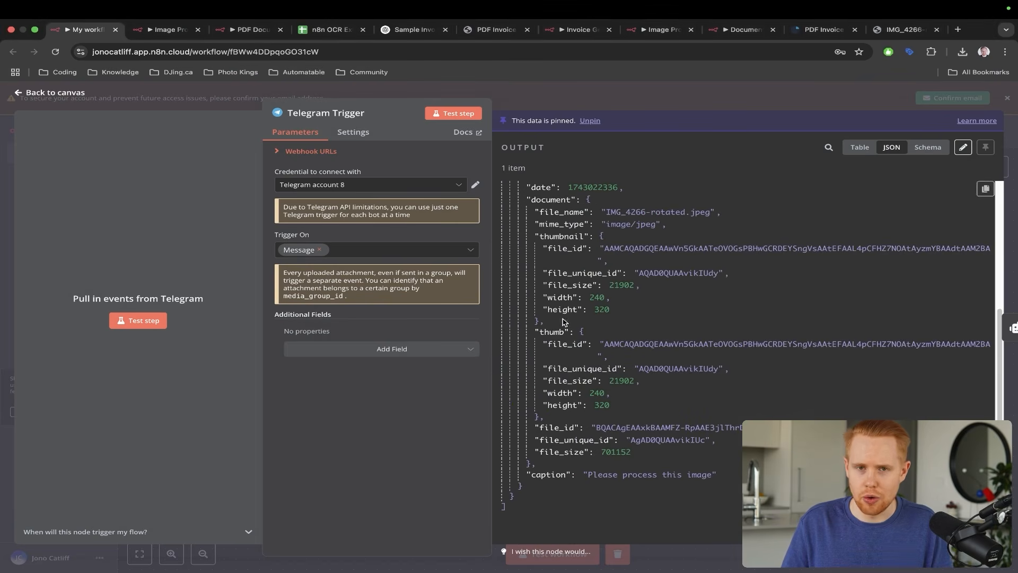
{"action": "key", "text": "Escape"}
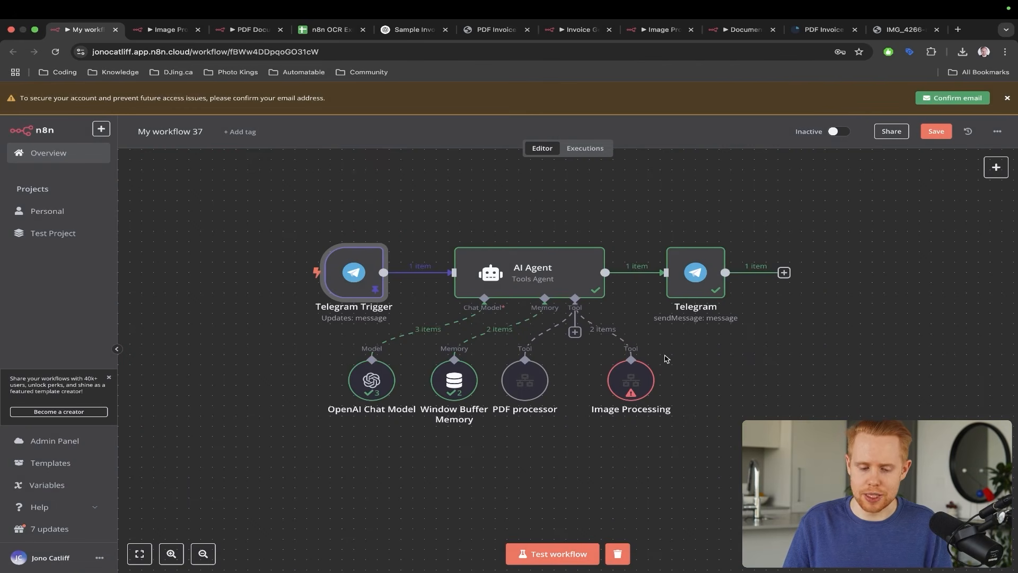
{"action": "key", "text": "ctrl+Tab"}
{"action": "scroll", "coordinate": [513, 319], "scroll_direction": "down", "scroll_amount": 5}
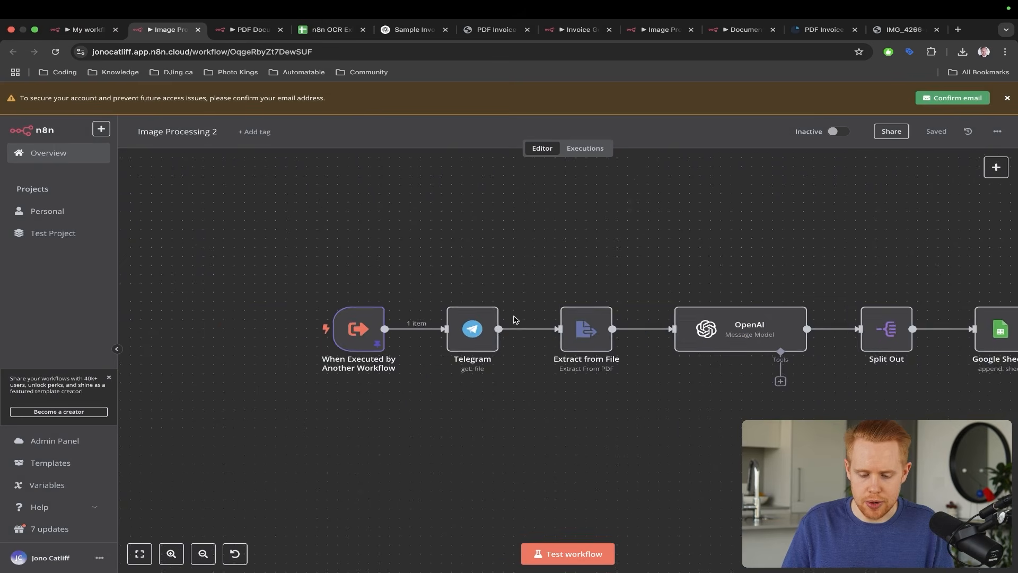
- Delete the Extract from File step and the Telegram–OpenAI connection in Image Processing 2
{"action": "scroll", "coordinate": [513, 320], "scroll_direction": "right", "scroll_amount": 2}
{"action": "scroll", "coordinate": [514, 320], "scroll_direction": "down", "scroll_amount": 2}
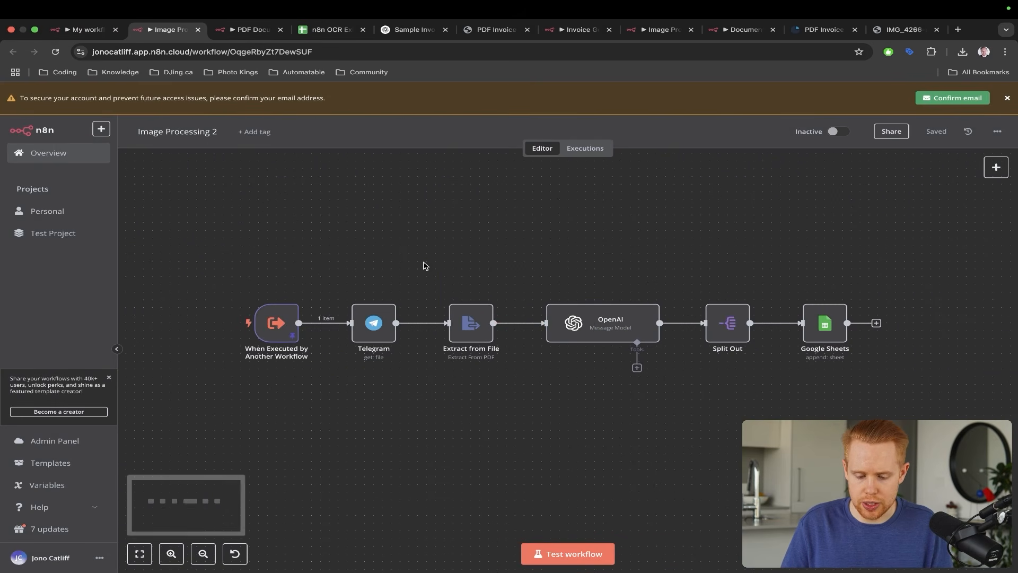
{"action": "left_click", "coordinate": [491, 350]}
{"action": "key", "text": "Delete"}
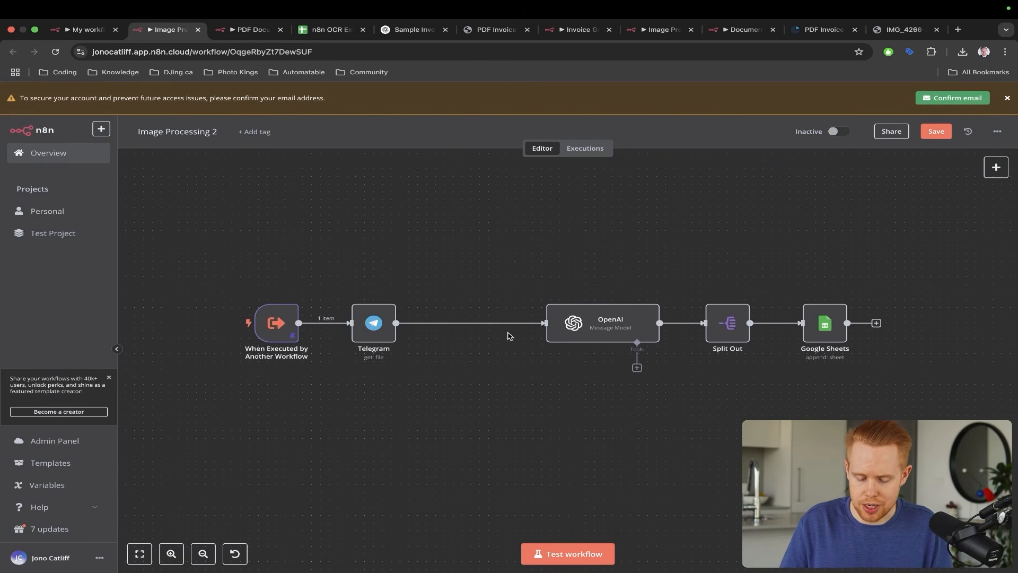
{"action": "left_click", "coordinate": [480, 313]}
- Shift OpenAI, Split Out and Google Sheets right, view the trigger's pinned data, and return to the agent workflow
{"action": "left_click_drag", "start_coordinate": [513, 284], "coordinate": [857, 366]}
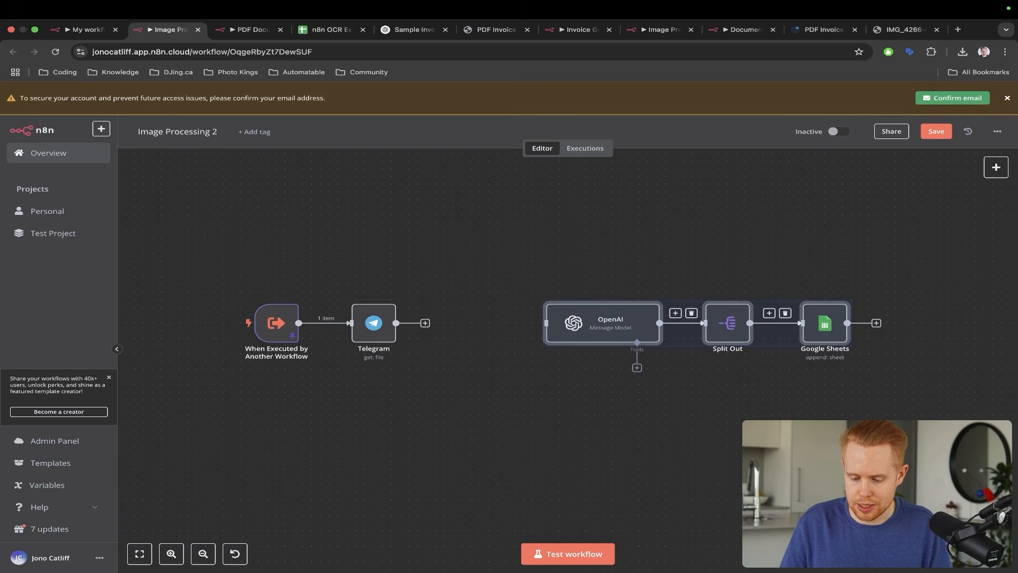
{"action": "left_click_drag", "start_coordinate": [566, 315], "coordinate": [722, 314]}
{"action": "left_click", "coordinate": [265, 323]}
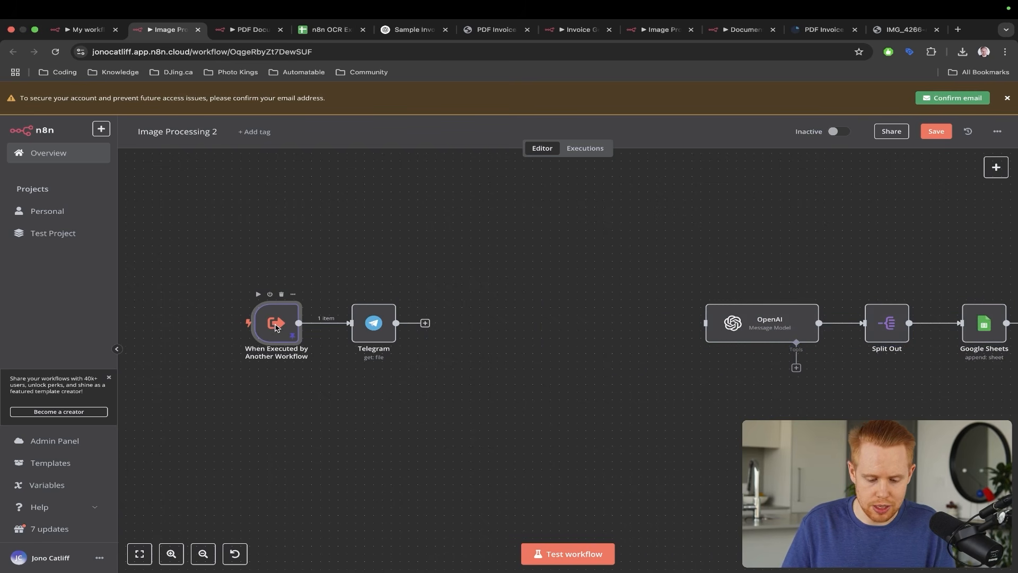
{"action": "double_click", "coordinate": [276, 326]}
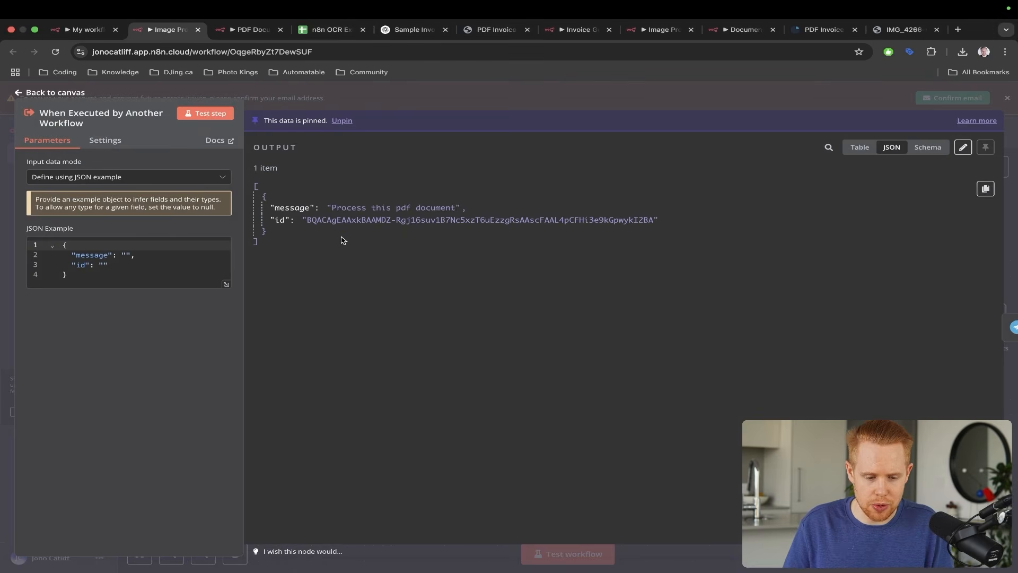
{"action": "key", "text": "ctrl+shift+Tab"}
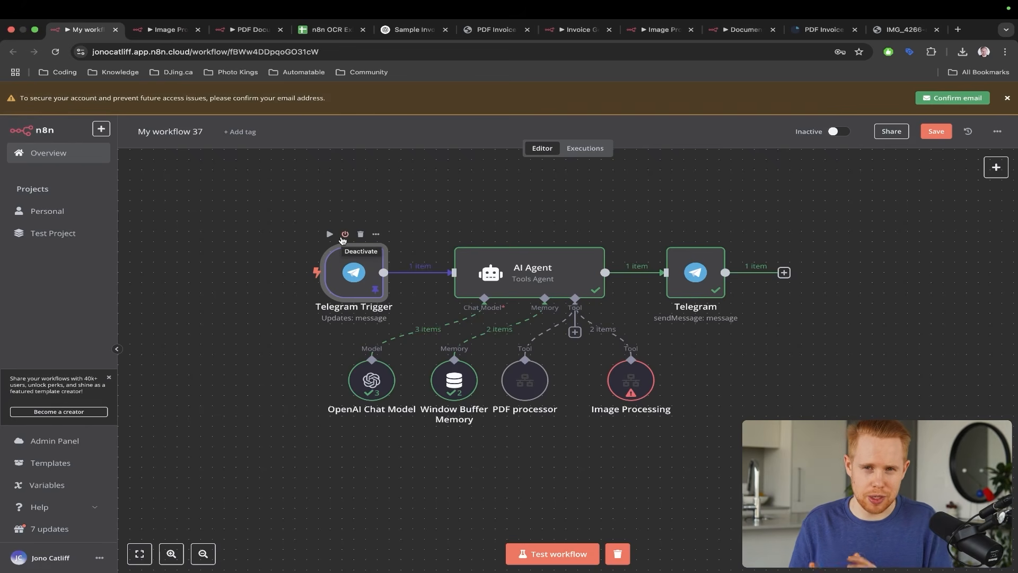
- Copy the image's file_id from the main Telegram Trigger's pinned output
{"action": "double_click", "coordinate": [365, 270]}
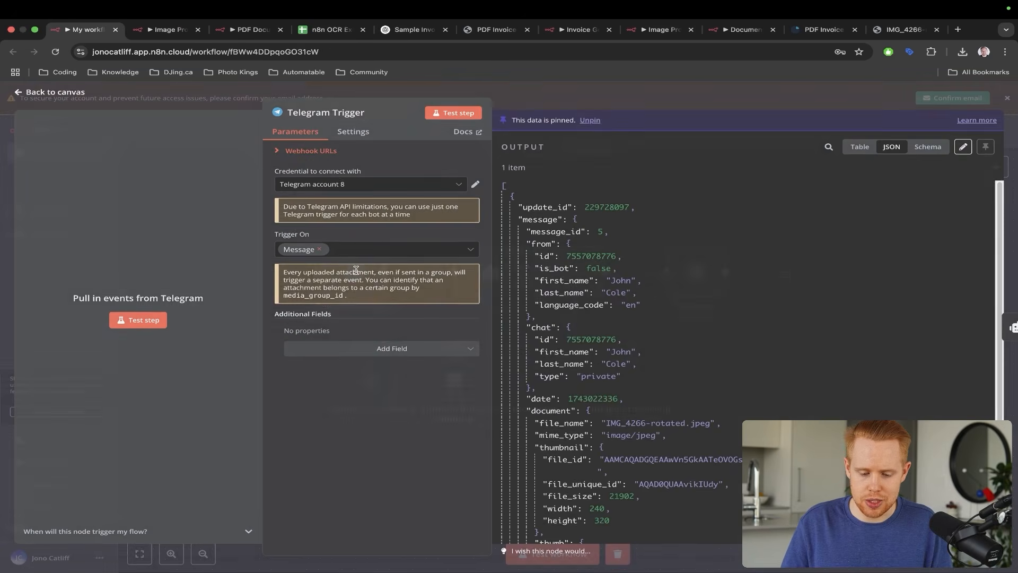
{"action": "scroll", "coordinate": [581, 381], "scroll_direction": "down", "scroll_amount": 5}
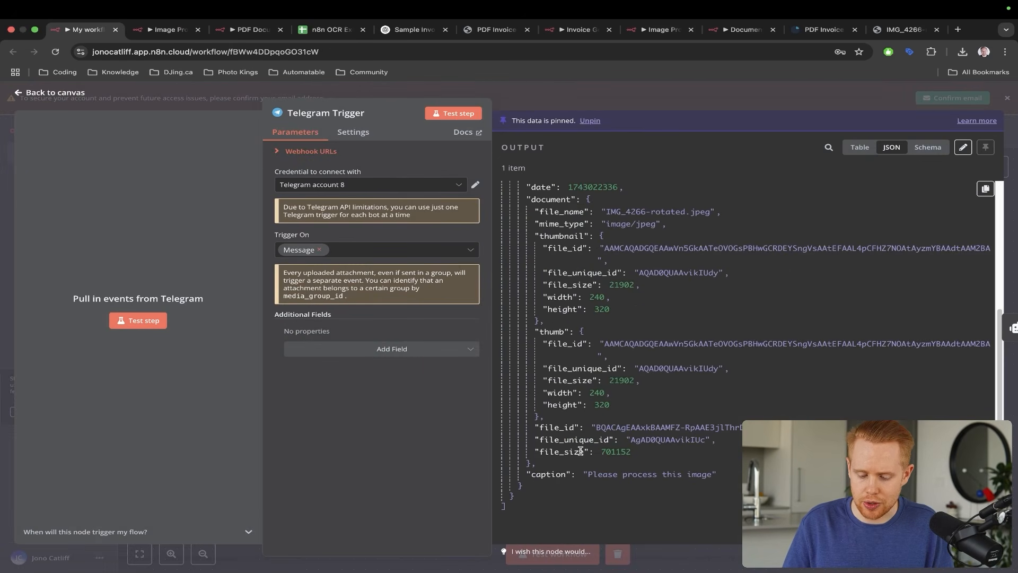
{"action": "double_click", "coordinate": [613, 427]}
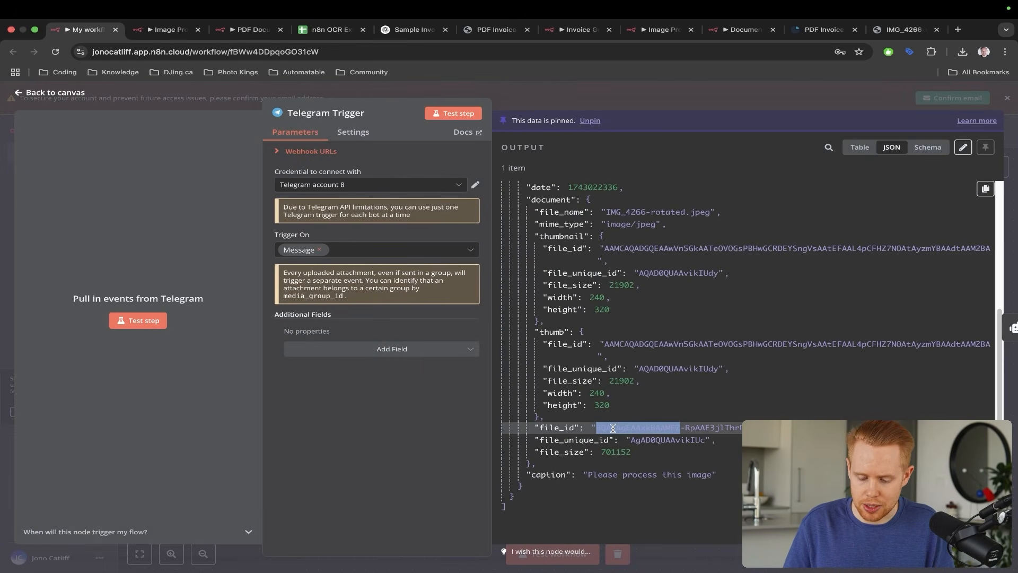
{"action": "left_click", "coordinate": [613, 427]}
{"action": "left_click_drag", "start_coordinate": [597, 427], "coordinate": [848, 427]}
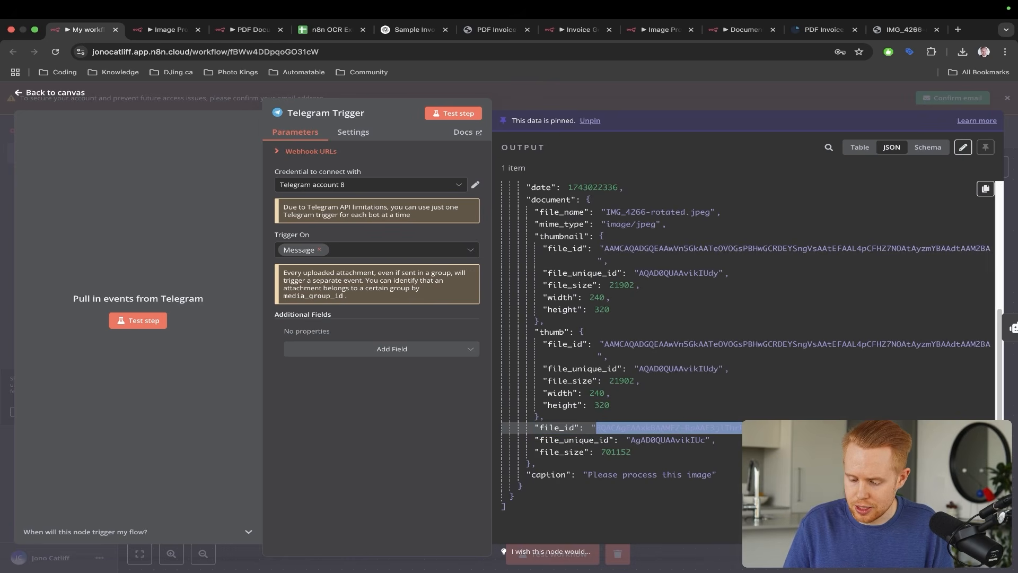
- Paste the file id into Image Processing 2's pinned trigger data, change the message to 'Process this image', and save
{"action": "key", "text": "ctrl+Tab"}
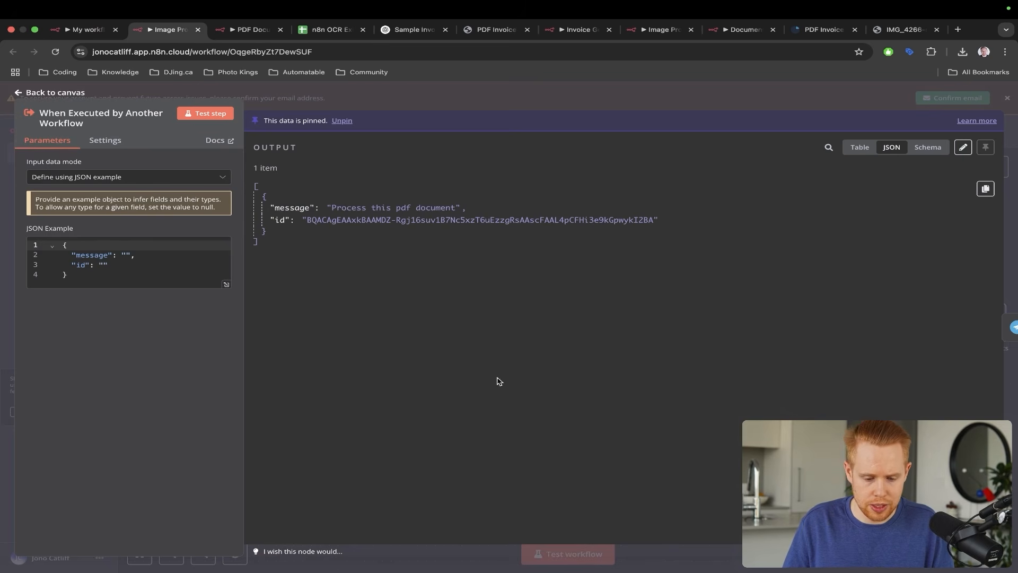
{"action": "left_click", "coordinate": [963, 147]}
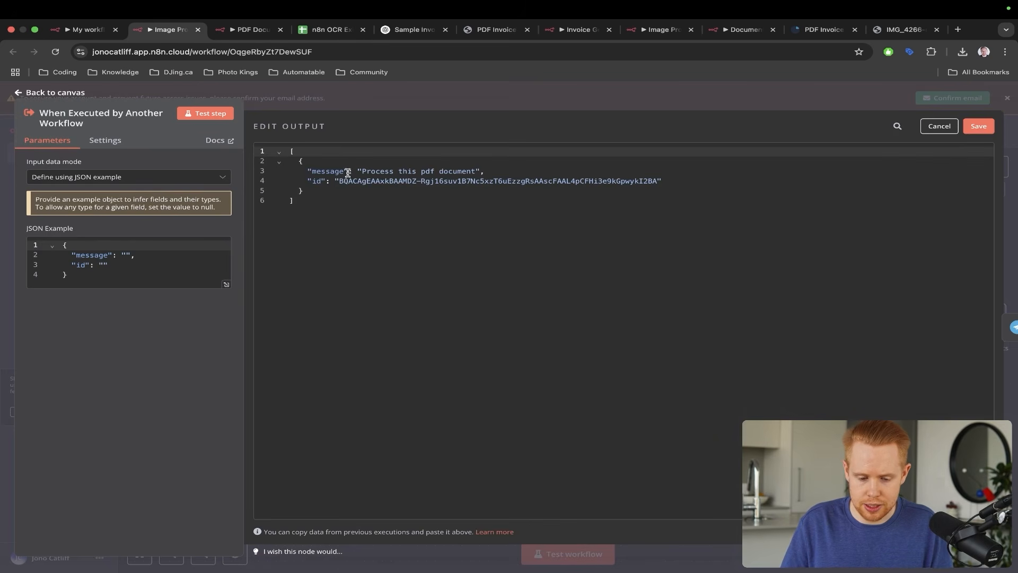
{"action": "left_click_drag", "start_coordinate": [338, 181], "coordinate": [658, 182]}
{"action": "type", "text": "BQACAgEAAxkBAAMFZ-RpAAE3jlThrDwR8BqQxGEp4FbAALRBQAC-KQhR2ezTgLQMs5mNgQ"}
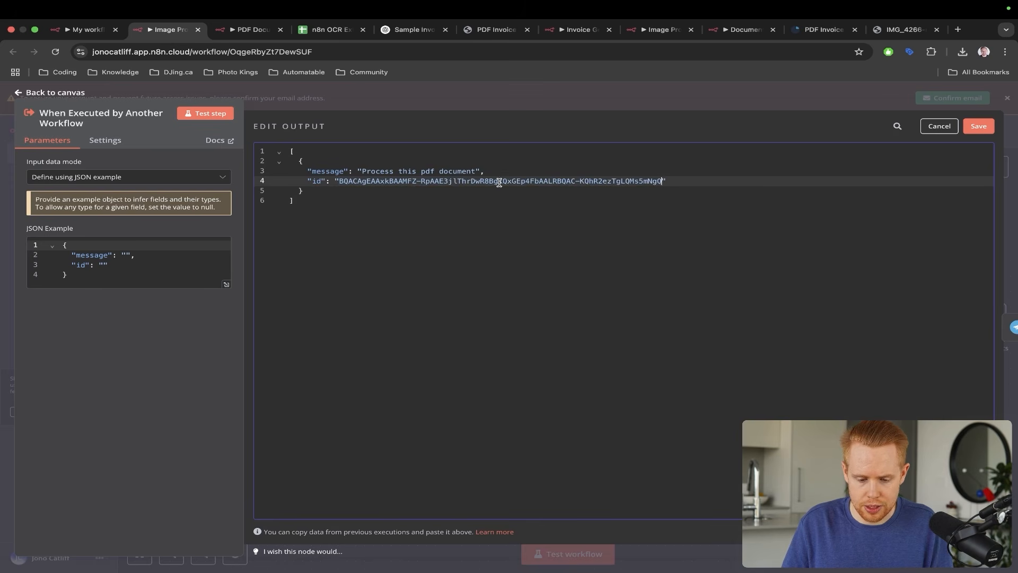
{"action": "double_click", "coordinate": [430, 170]}
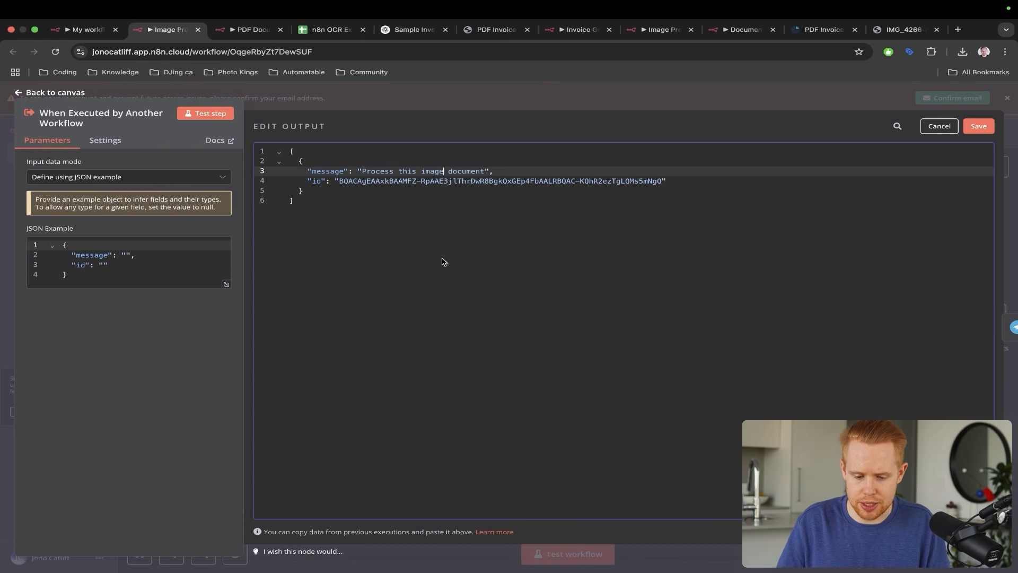
{"action": "type", "text": "image"}
{"action": "key", "text": "shift+alt+Right"}
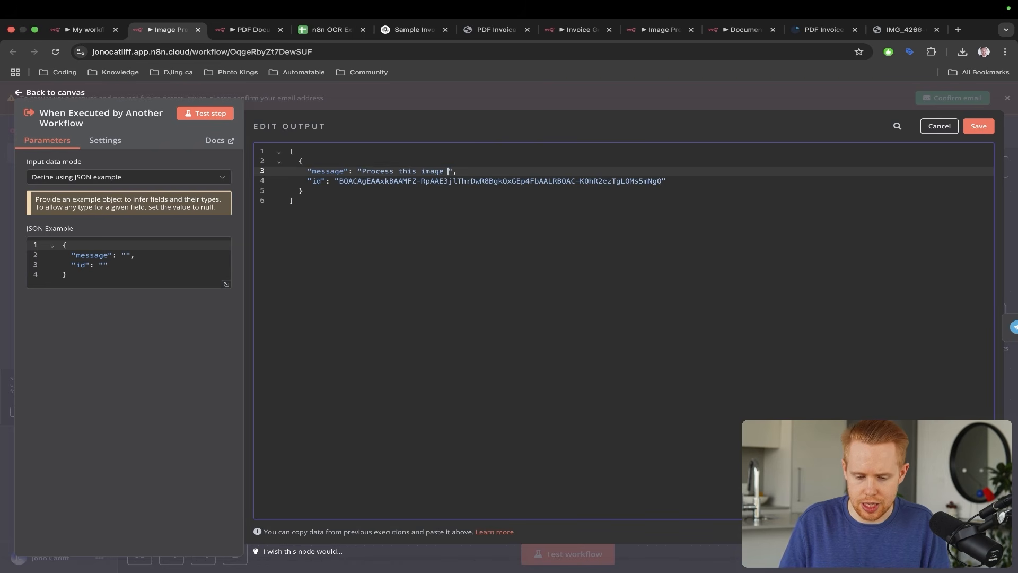
{"action": "left_click", "coordinate": [989, 131]}
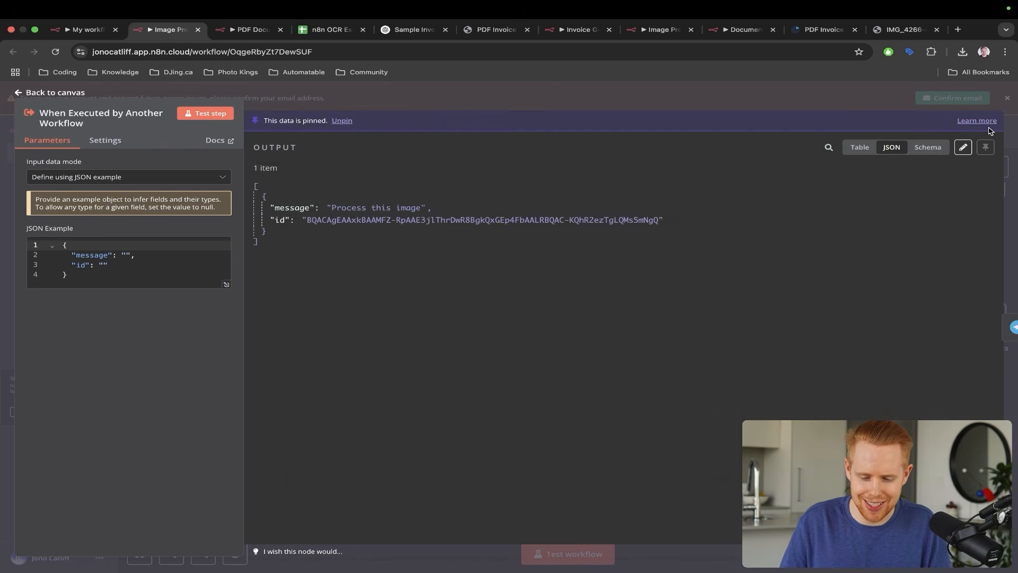
- Test-run the sub-workflow and download file_1.jpeg from the Telegram step
{"action": "left_click", "coordinate": [1016, 139]}
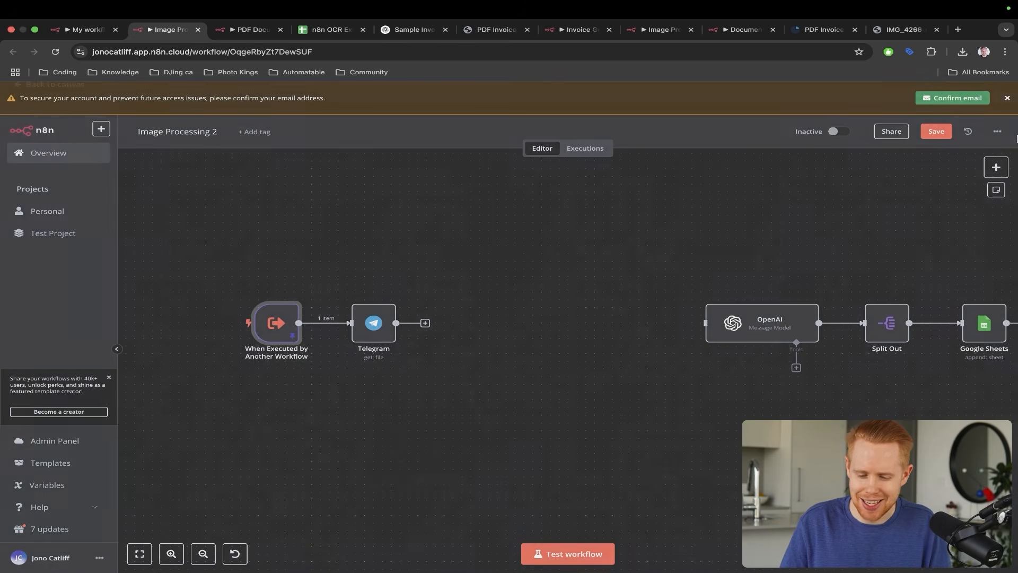
{"action": "left_click", "coordinate": [594, 559]}
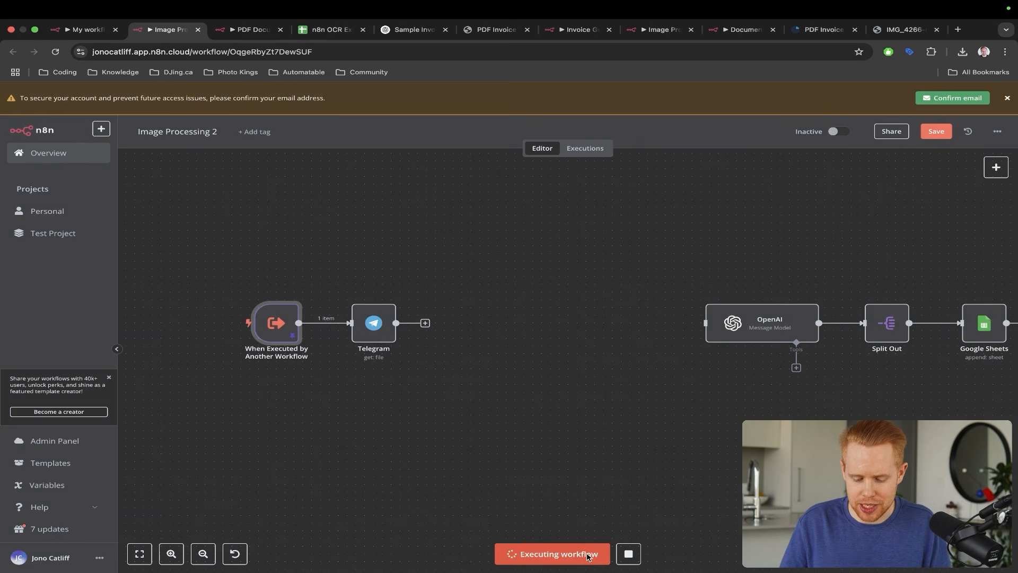
{"action": "double_click", "coordinate": [373, 322]}
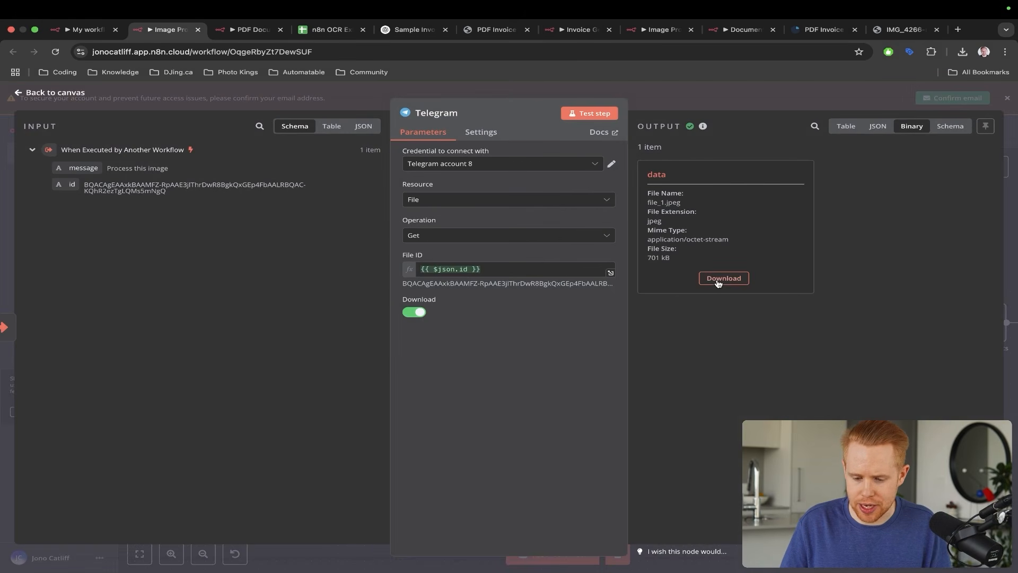
{"action": "left_click", "coordinate": [718, 279]}
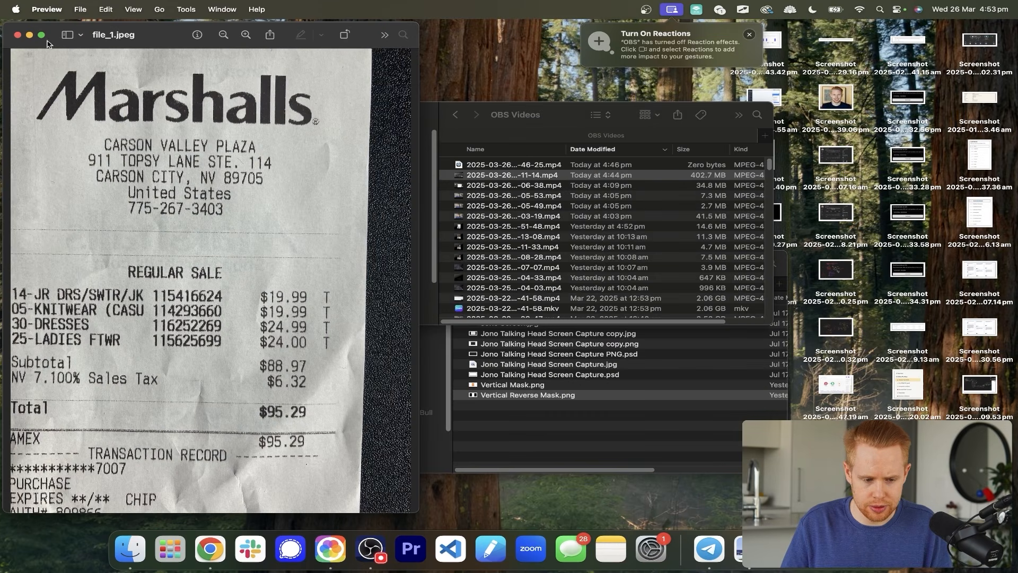
- View the Marshalls receipt full screen in Preview, then swipe back to n8n's Telegram node
{"action": "left_click", "coordinate": [41, 35]}
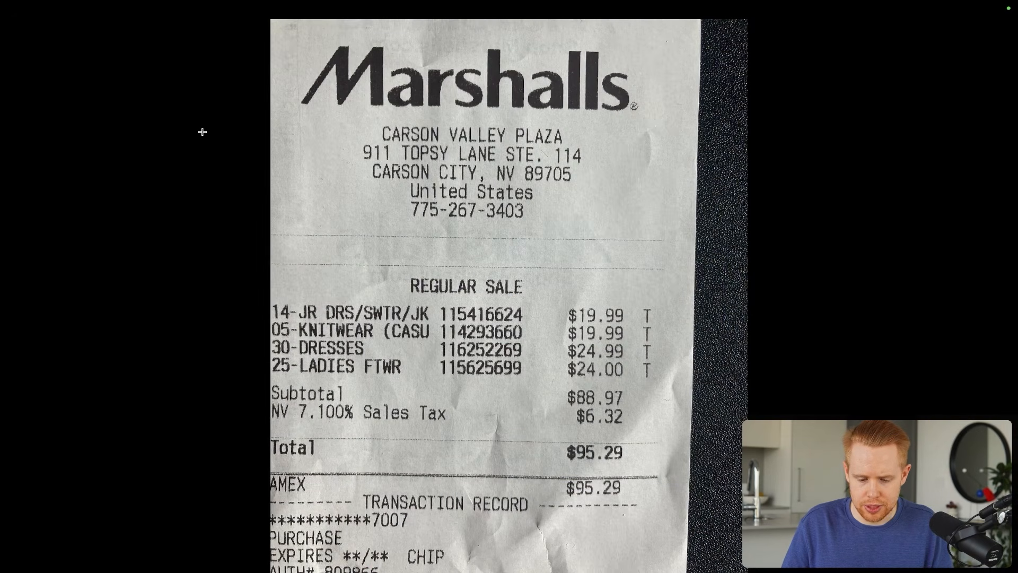
{"action": "scroll", "coordinate": [202, 132], "scroll_direction": "right", "scroll_amount": 3}
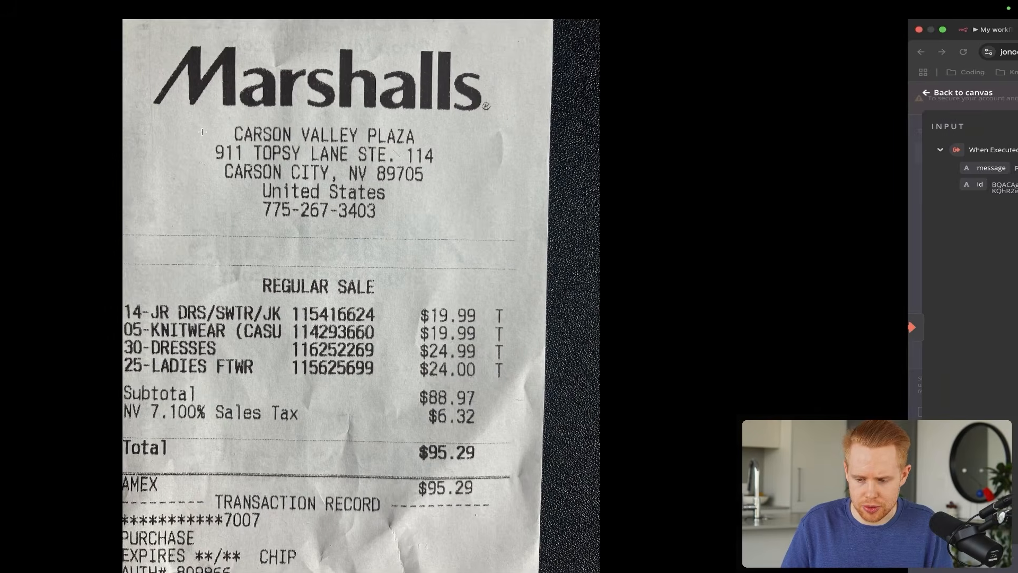
{"action": "scroll", "coordinate": [302, 182], "scroll_direction": "right", "scroll_amount": 3}
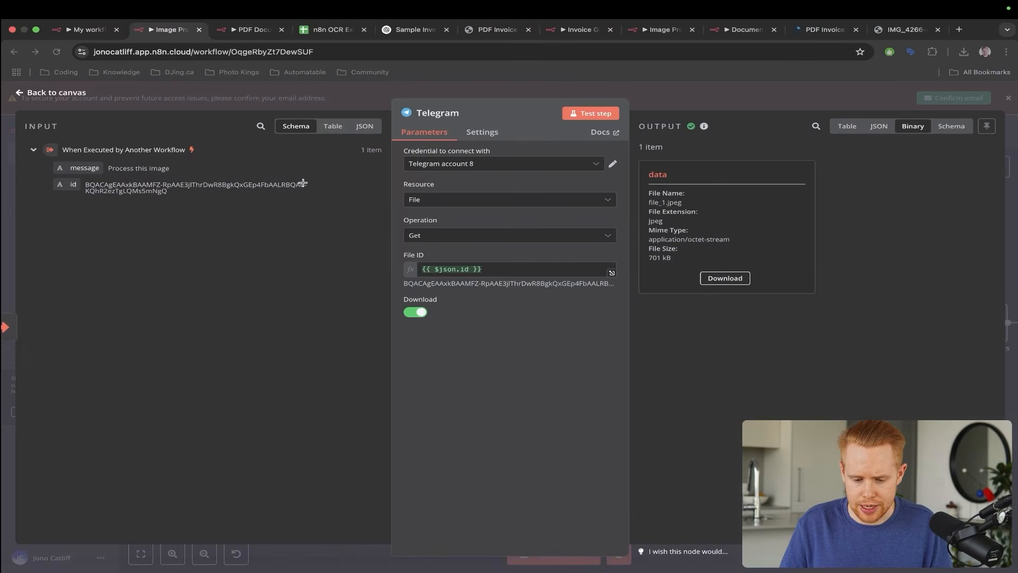
- Add an OpenAI Analyze Image step after Telegram with a prompt asking it to extract all text
{"action": "left_click", "coordinate": [1013, 191]}
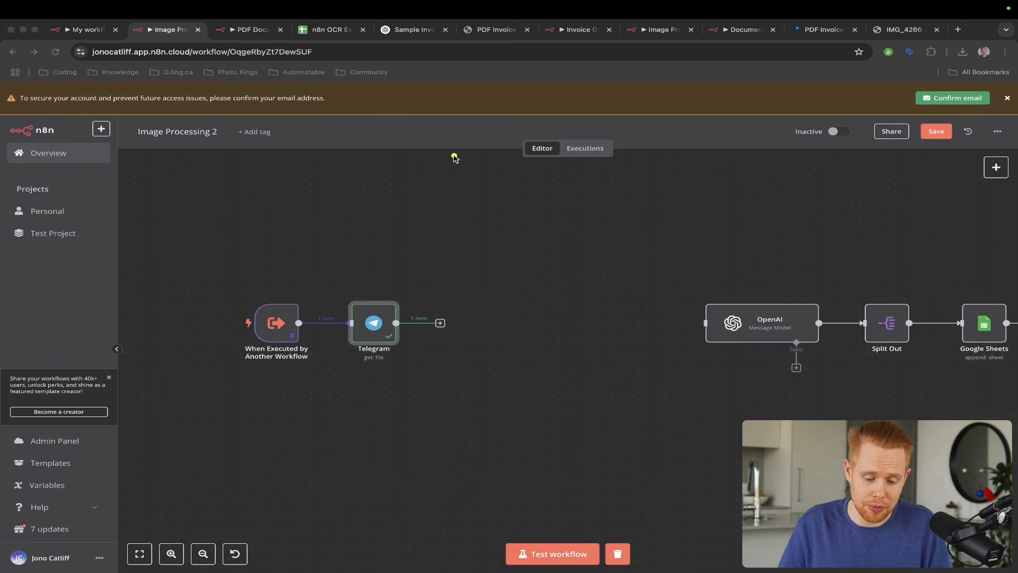
{"action": "mouse_move", "coordinate": [455, 157]}
{"action": "left_mouse_down"}
{"action": "mouse_move", "coordinate": [378, 245]}
{"action": "mouse_move", "coordinate": [374, 300]}
{"action": "left_mouse_up"}
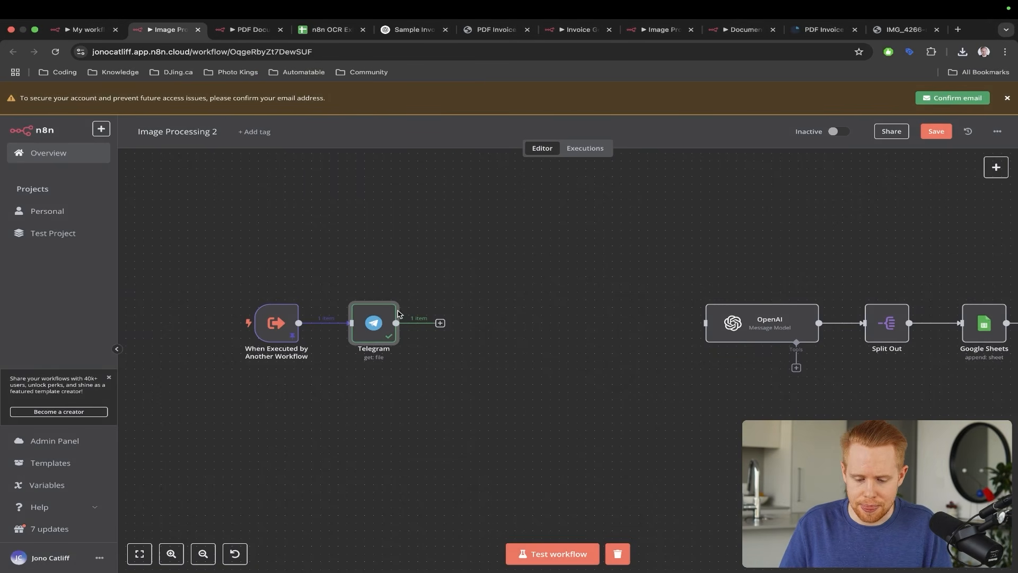
{"action": "left_click", "coordinate": [441, 323]}
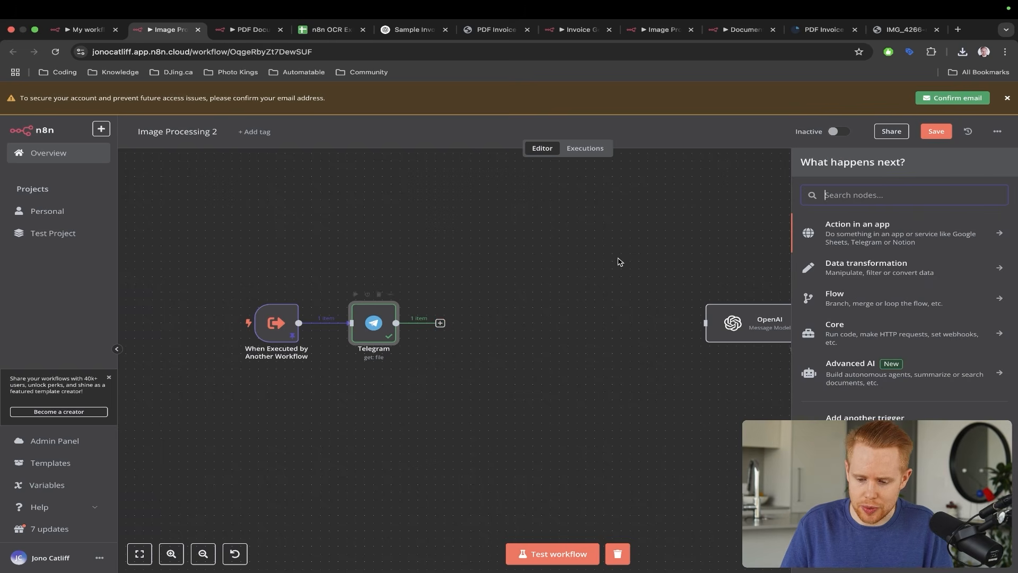
{"action": "type", "text": "openai"}
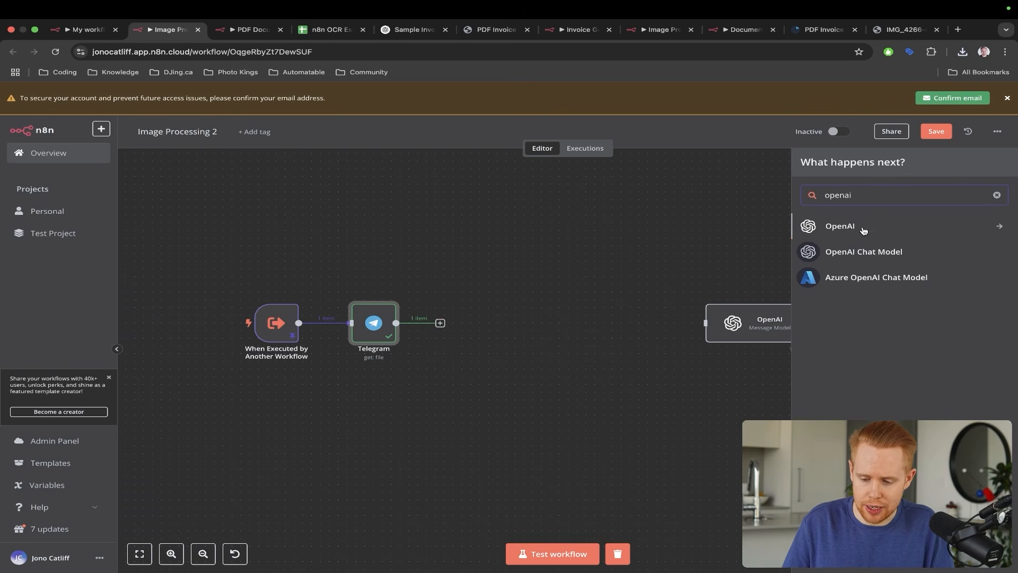
{"action": "left_click", "coordinate": [858, 228]}
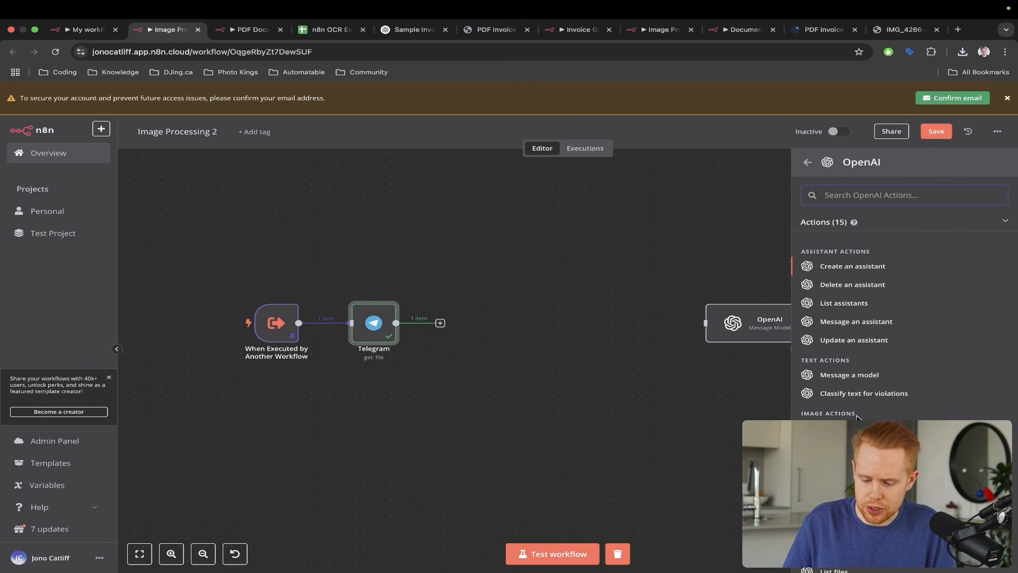
{"action": "left_click", "coordinate": [844, 428]}
{"action": "left_click", "coordinate": [513, 307]}
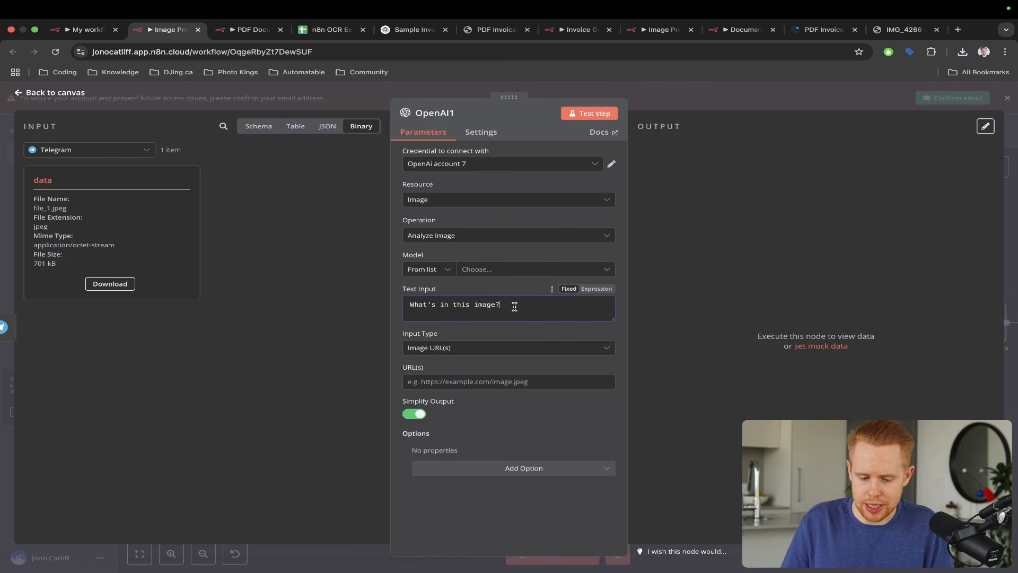
{"action": "key", "text": "super+a"}
{"action": "type", "text": "Please"}
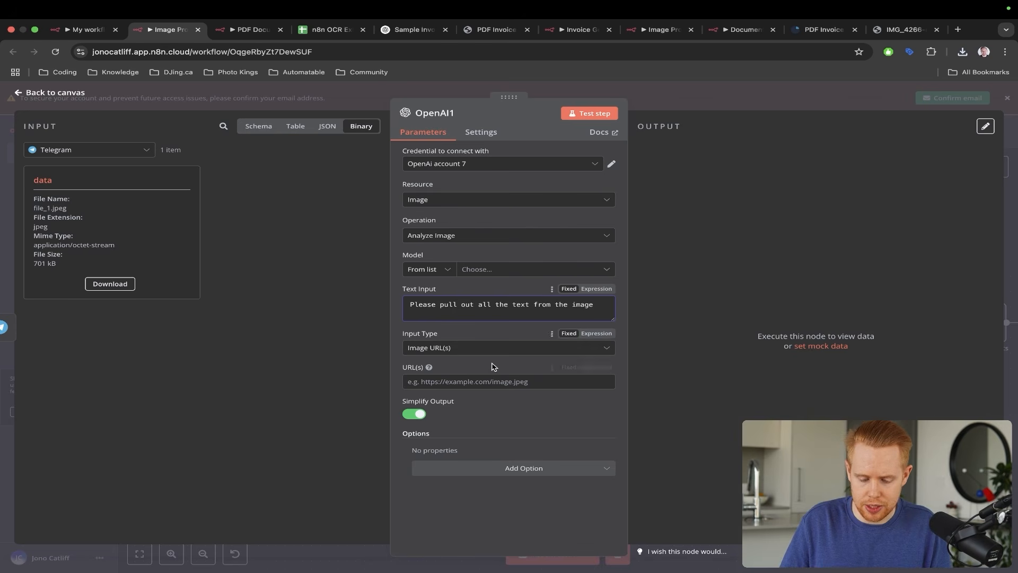
- Set the OpenAI step's Input Type to Binary File(s)
{"action": "left_click", "coordinate": [483, 349]}
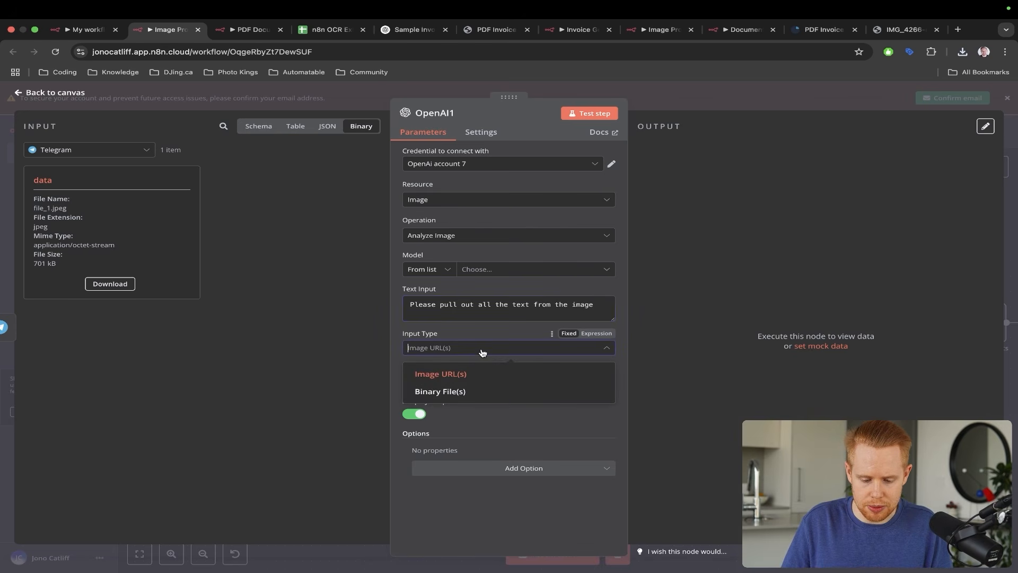
{"action": "left_click", "coordinate": [449, 392]}
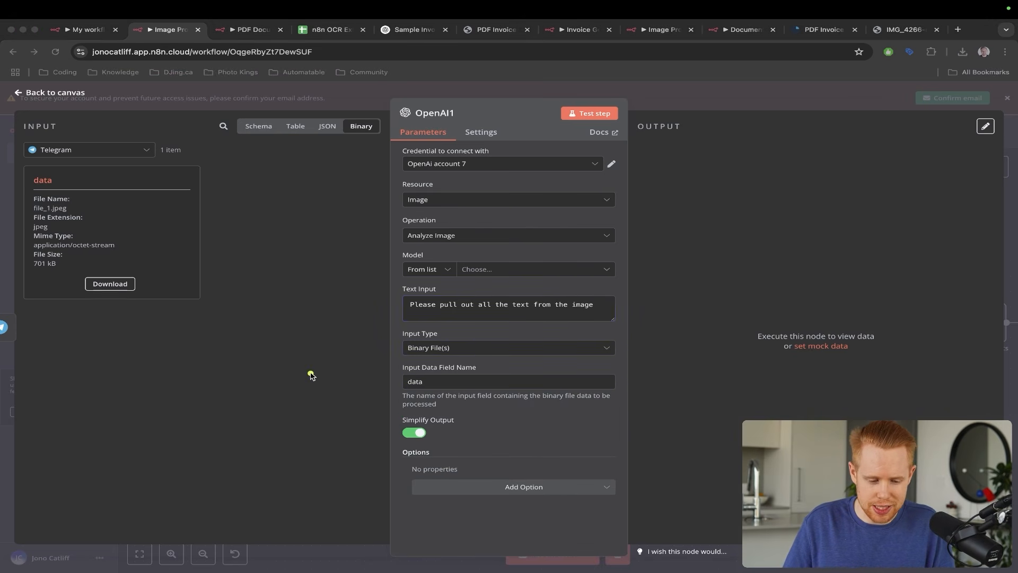
{"action": "left_click_drag", "start_coordinate": [309, 372], "coordinate": [74, 268]}
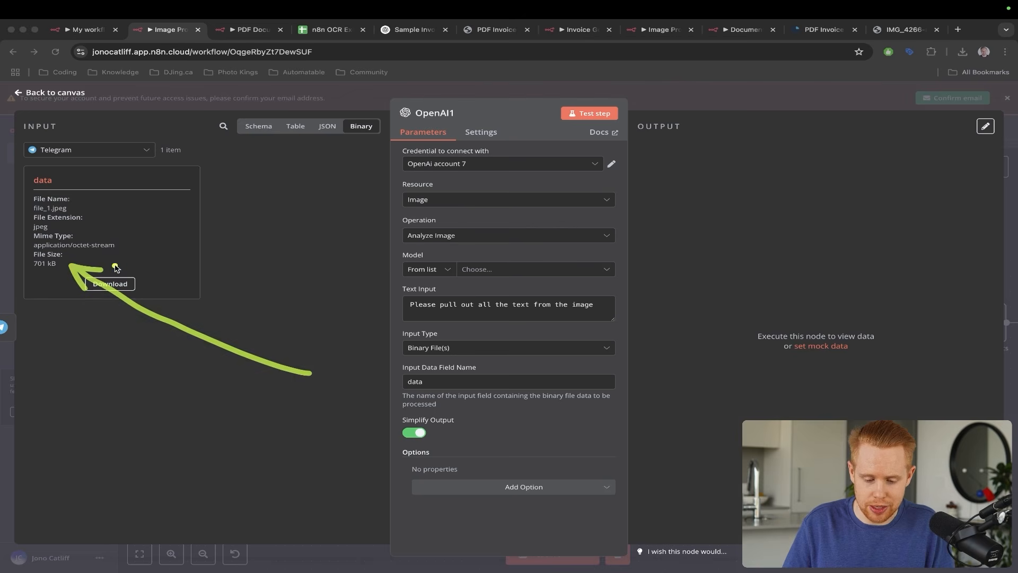
{"action": "left_click_drag", "start_coordinate": [306, 232], "coordinate": [415, 333]}
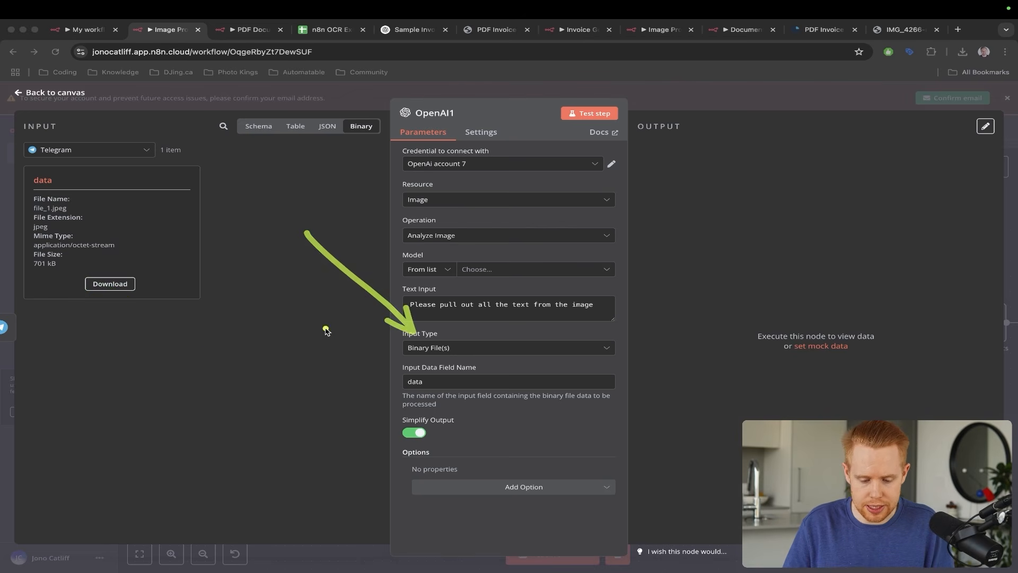
{"action": "left_click_drag", "start_coordinate": [322, 308], "coordinate": [403, 386]}
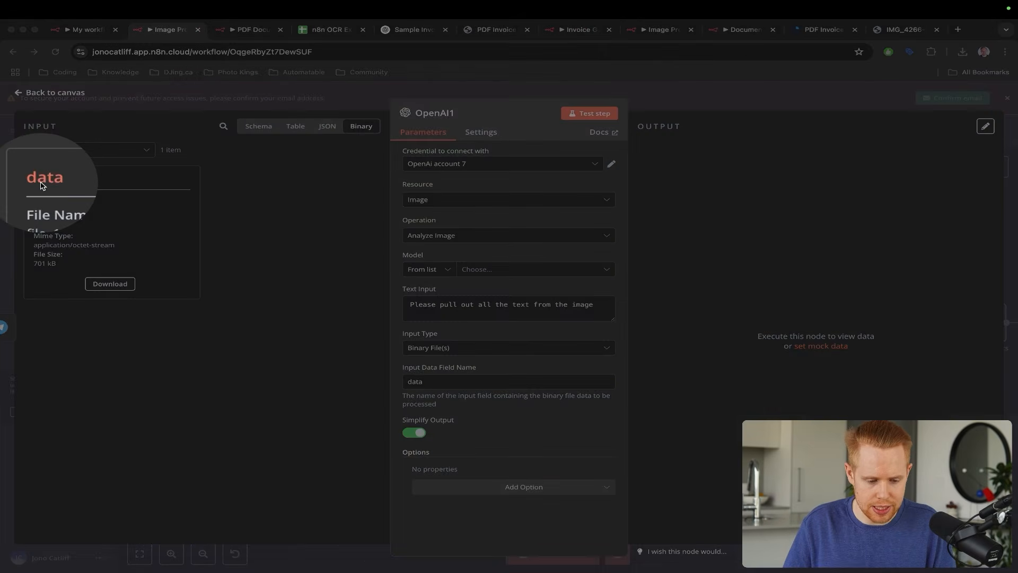
{"action": "left_click_drag", "start_coordinate": [331, 392], "coordinate": [332, 392]}
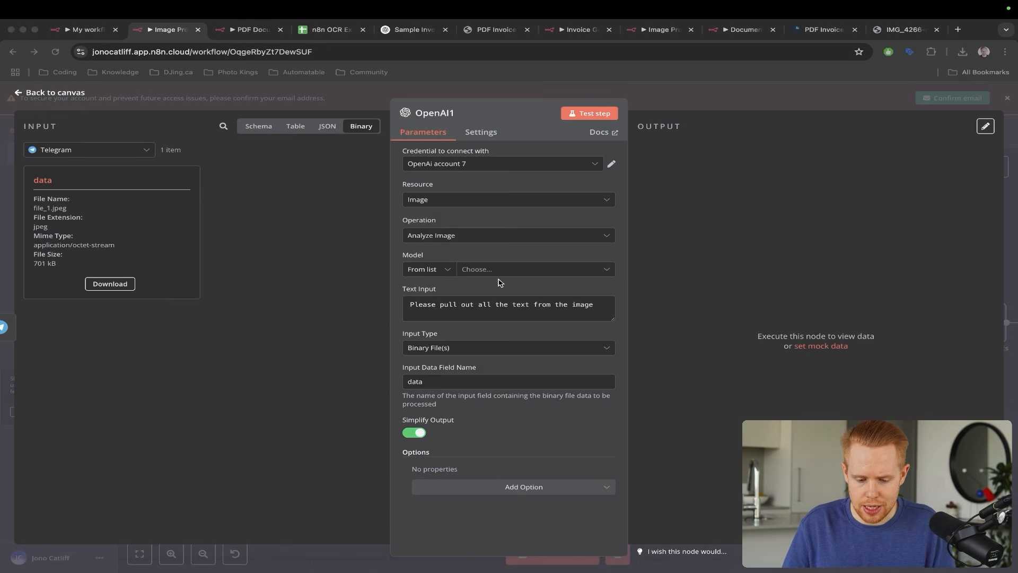
{"action": "key", "text": "Escape"}
- Use the OpenAi account 6 credential and the CHATGPT-4O-LATEST model
{"action": "left_click", "coordinate": [501, 272]}
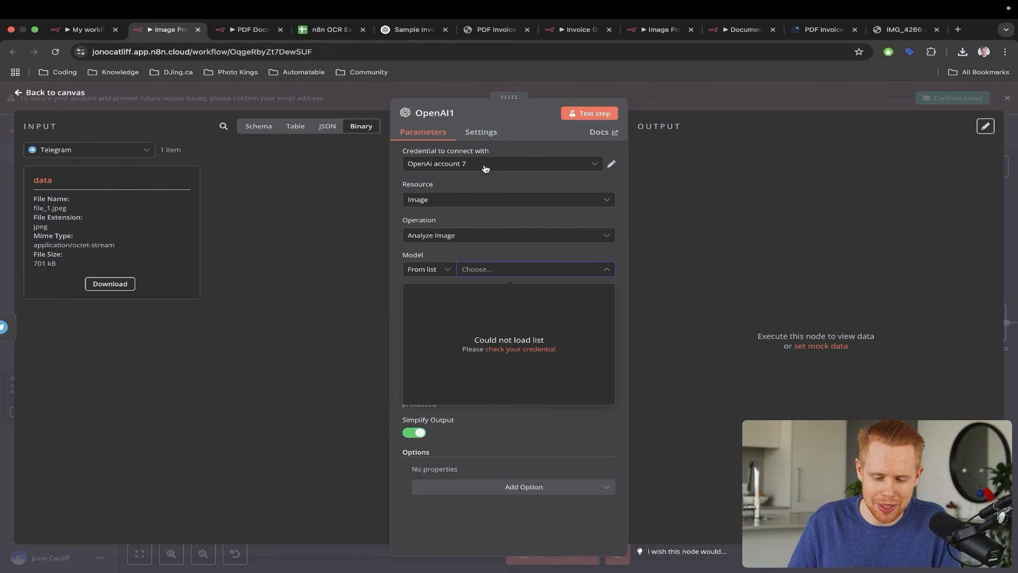
{"action": "left_click", "coordinate": [485, 168]}
{"action": "left_click", "coordinate": [481, 275]}
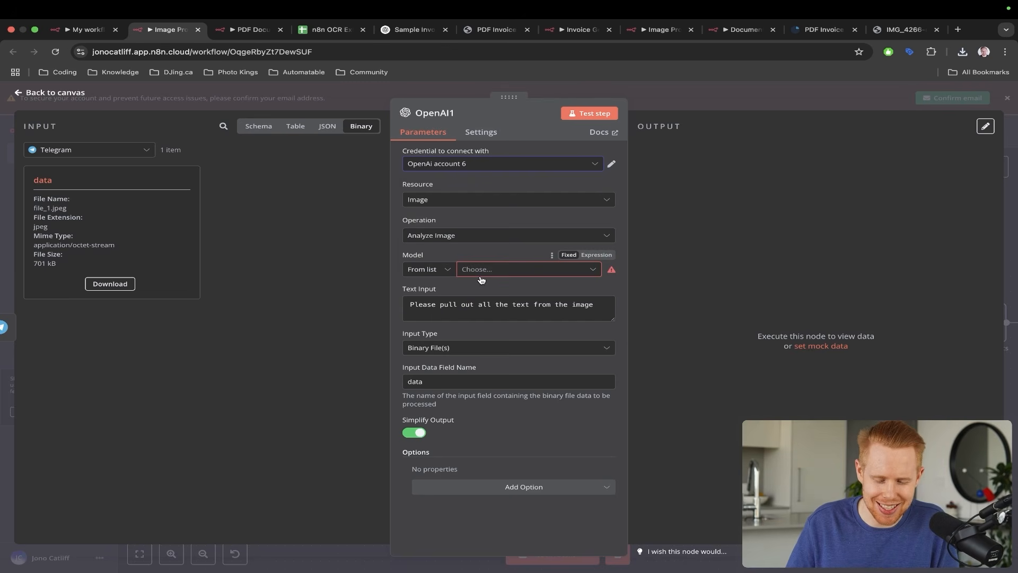
{"action": "left_click", "coordinate": [485, 270]}
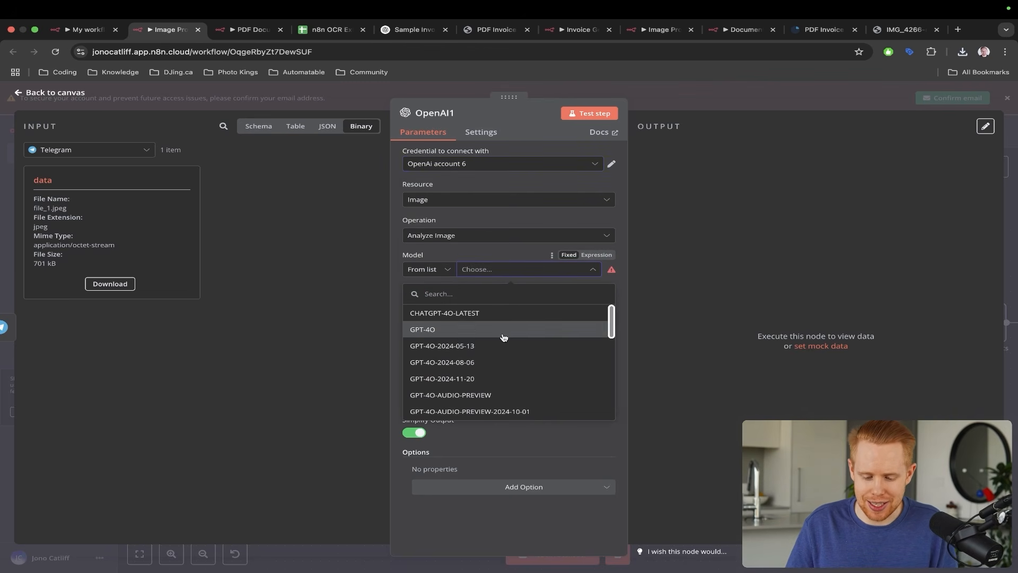
{"action": "left_click", "coordinate": [500, 330]}
{"action": "left_click", "coordinate": [477, 269]}
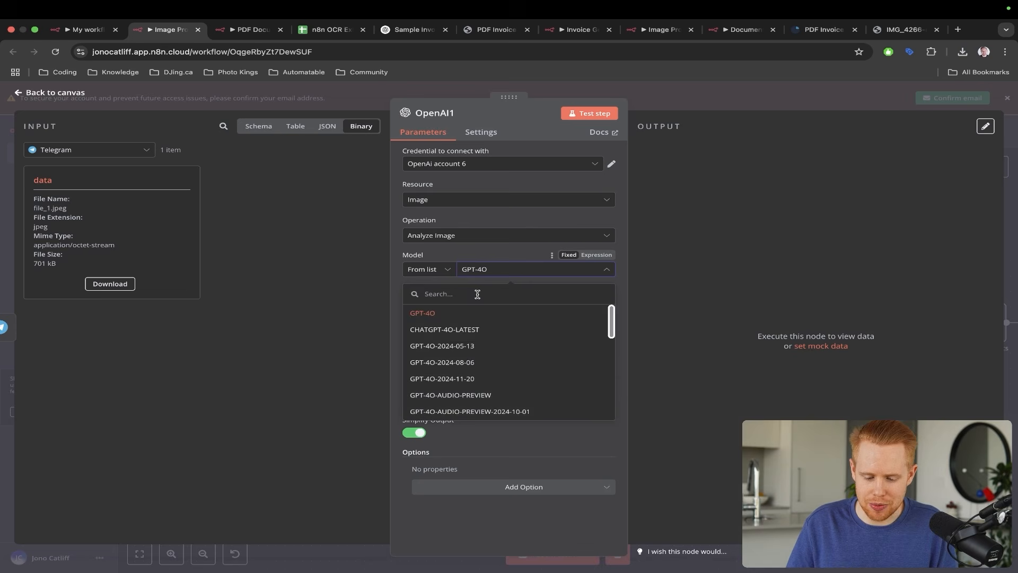
{"action": "left_click", "coordinate": [466, 329]}
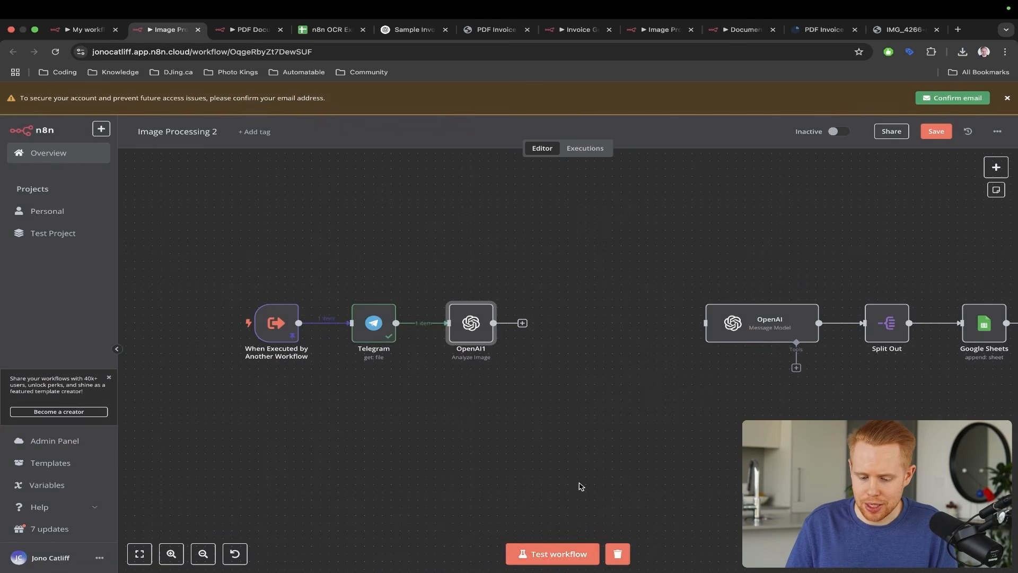
- Test-run the workflow and read OpenAI1's 'Invalid MIME type, only image types supported' error
{"action": "left_click", "coordinate": [543, 556]}
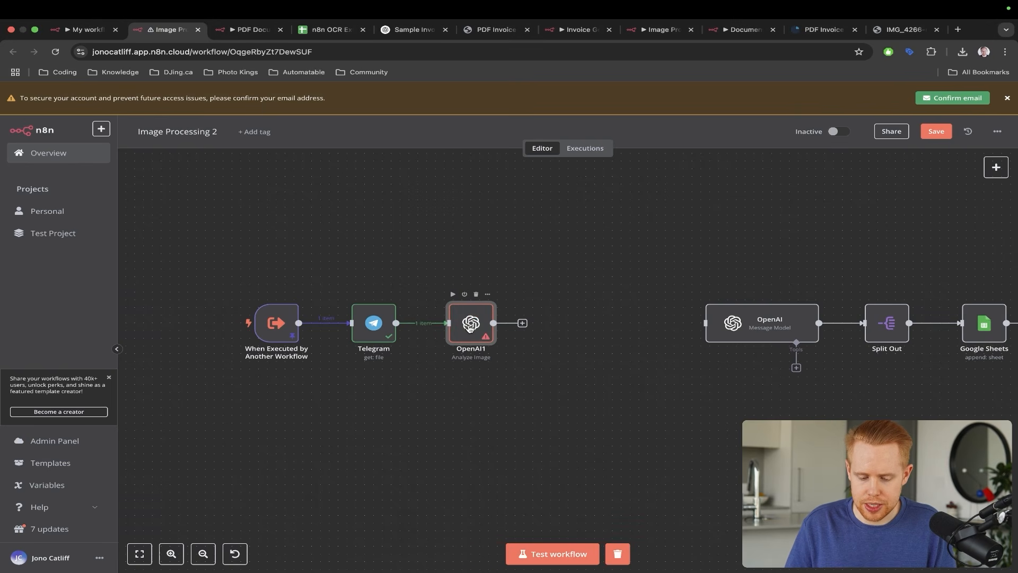
{"action": "double_click", "coordinate": [470, 329]}
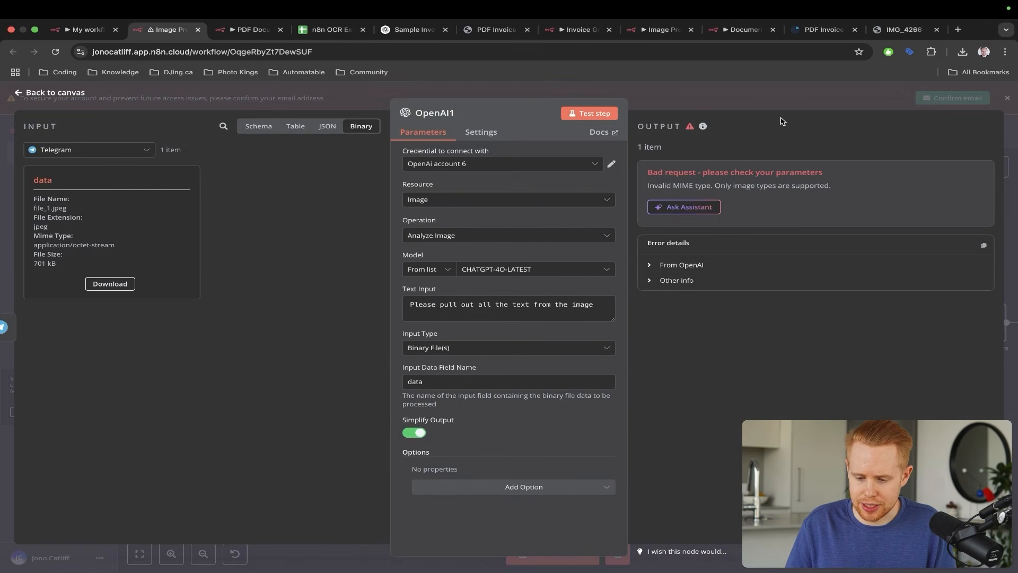
{"action": "key", "text": "ctrl+a"}
{"action": "left_click_drag", "start_coordinate": [748, 137], "coordinate": [692, 181]}
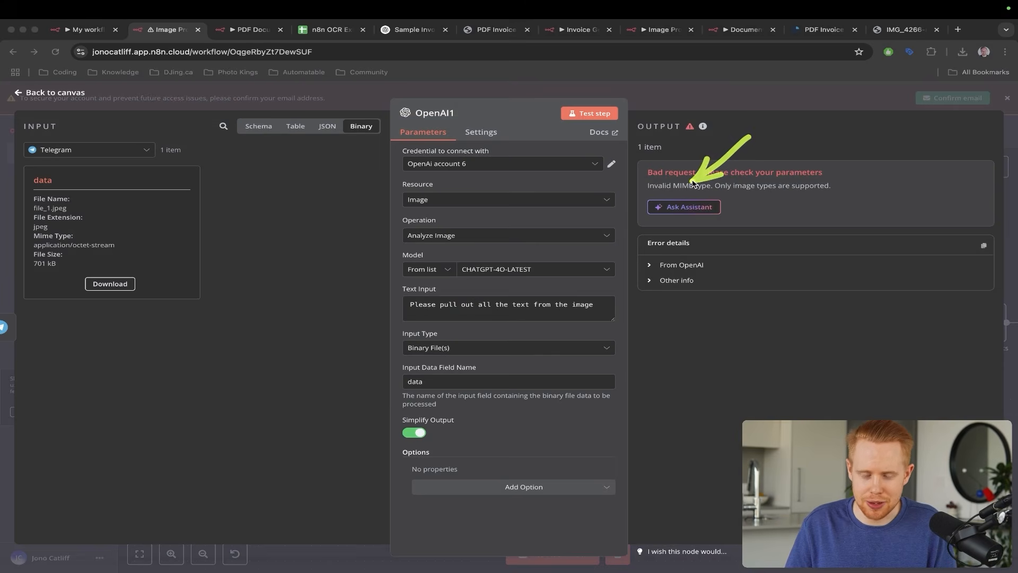
{"action": "key", "text": "z"}
{"action": "key", "text": "z"}
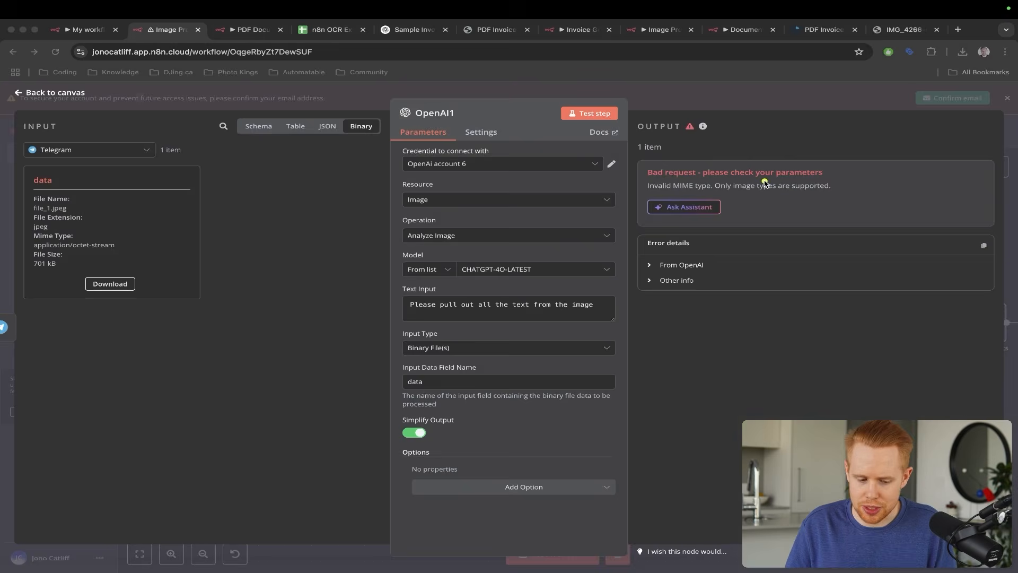
{"action": "key", "text": "z"}
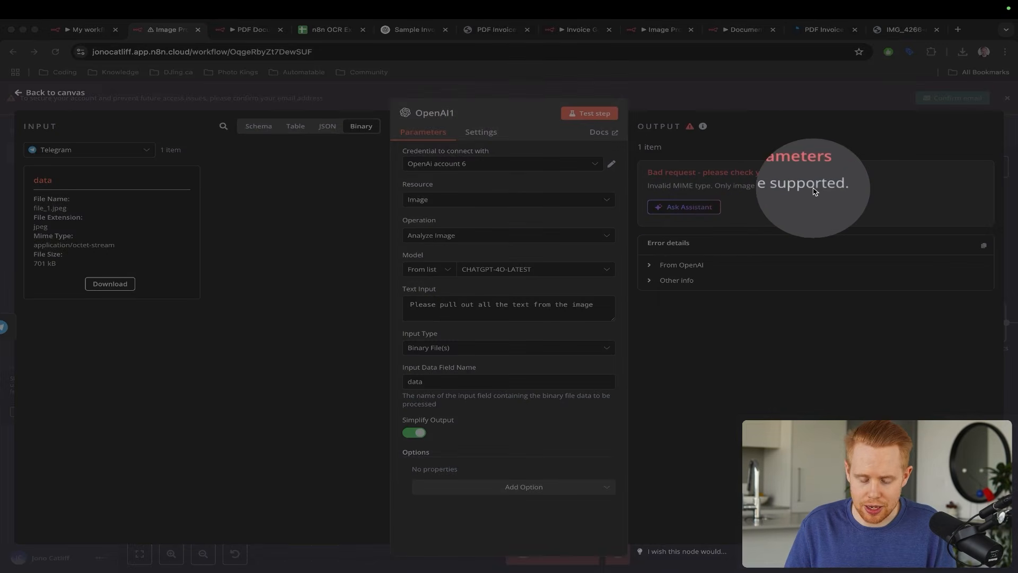
{"action": "key", "text": "z"}
{"action": "key", "text": "z"}
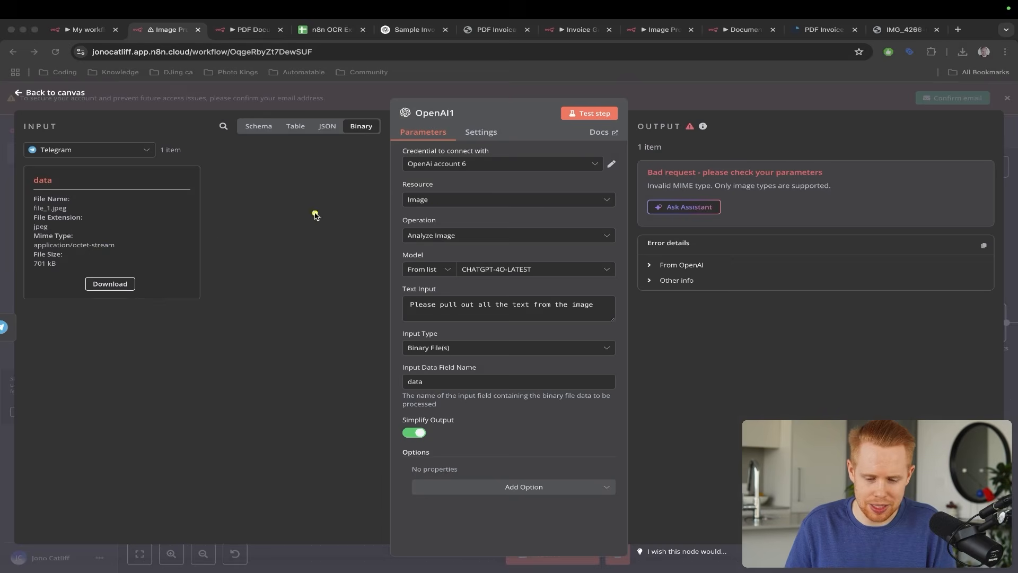
{"action": "key", "text": "Escape"}
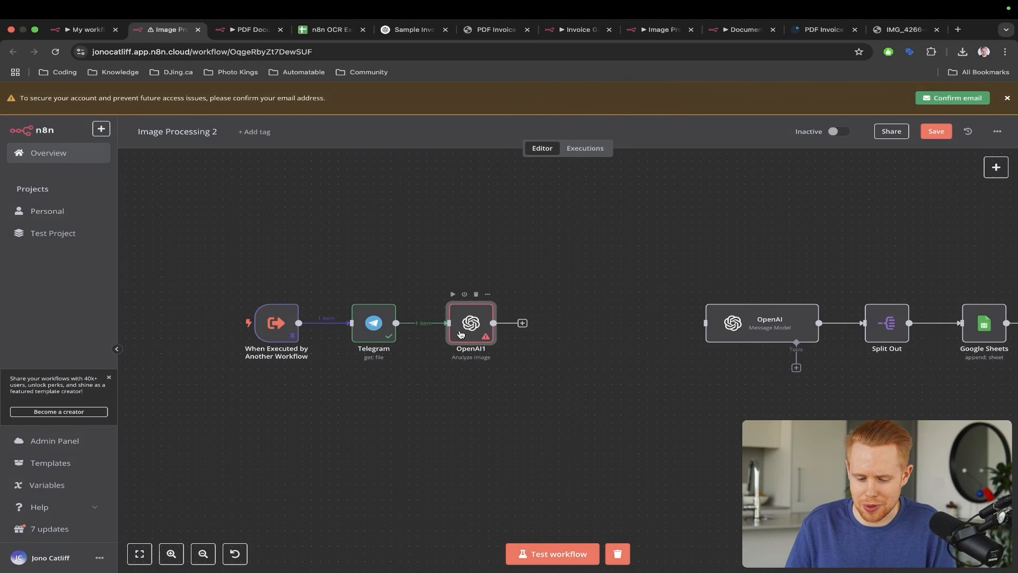
- Insert an Edit Image Composite Image step between Telegram and OpenAI1
{"action": "left_click_drag", "start_coordinate": [458, 334], "coordinate": [573, 325]}
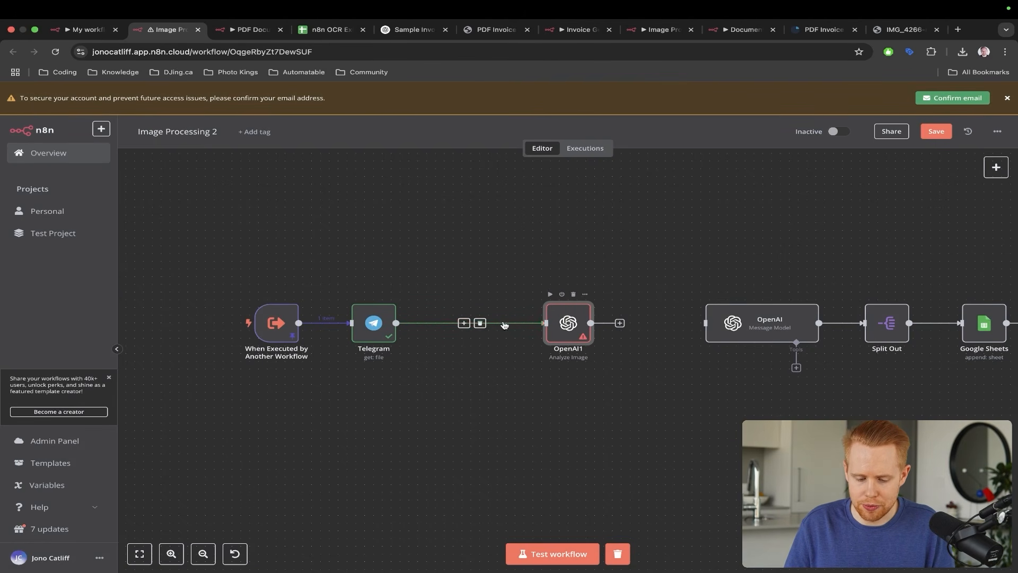
{"action": "left_click", "coordinate": [464, 324]}
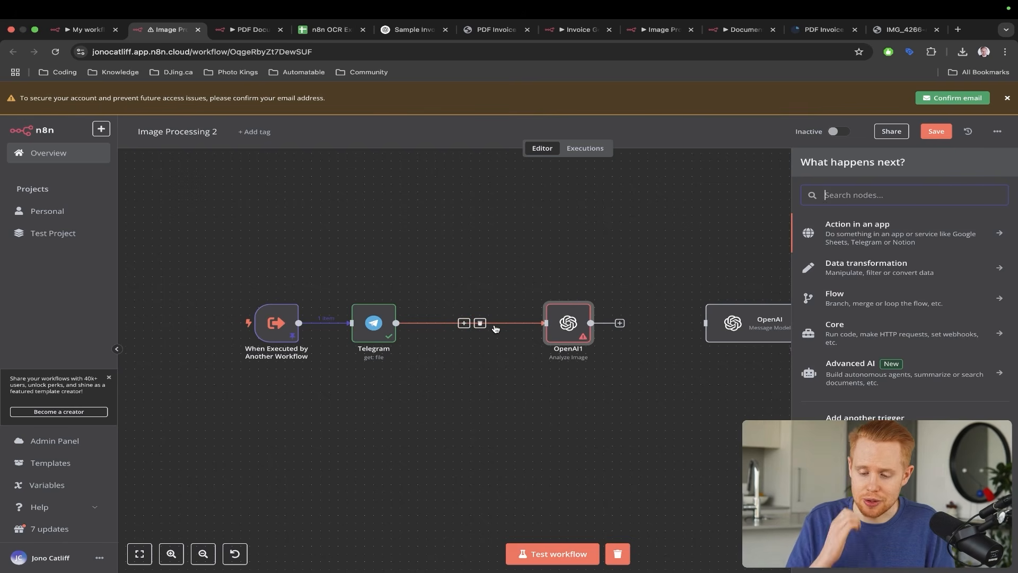
{"action": "type", "text": "e"}
{"action": "key", "text": "BackSpace"}
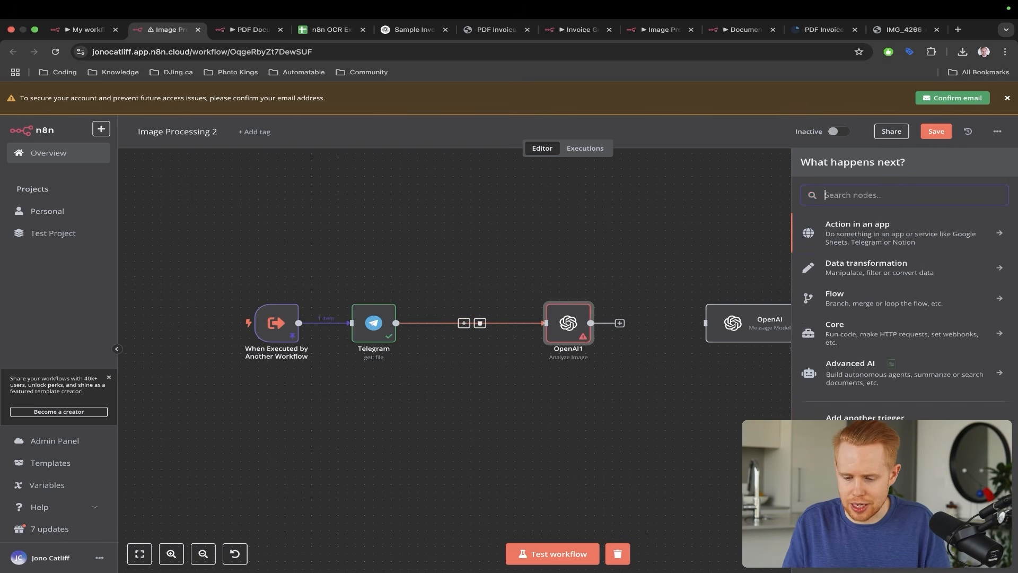
{"action": "type", "text": "image"}
{"action": "left_click", "coordinate": [838, 266]}
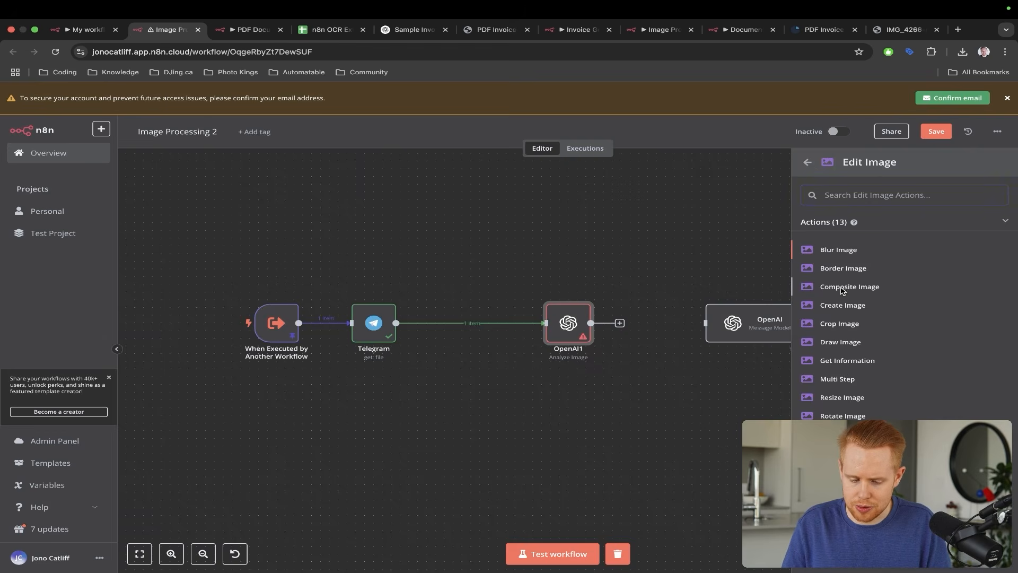
{"action": "left_click", "coordinate": [843, 288]}
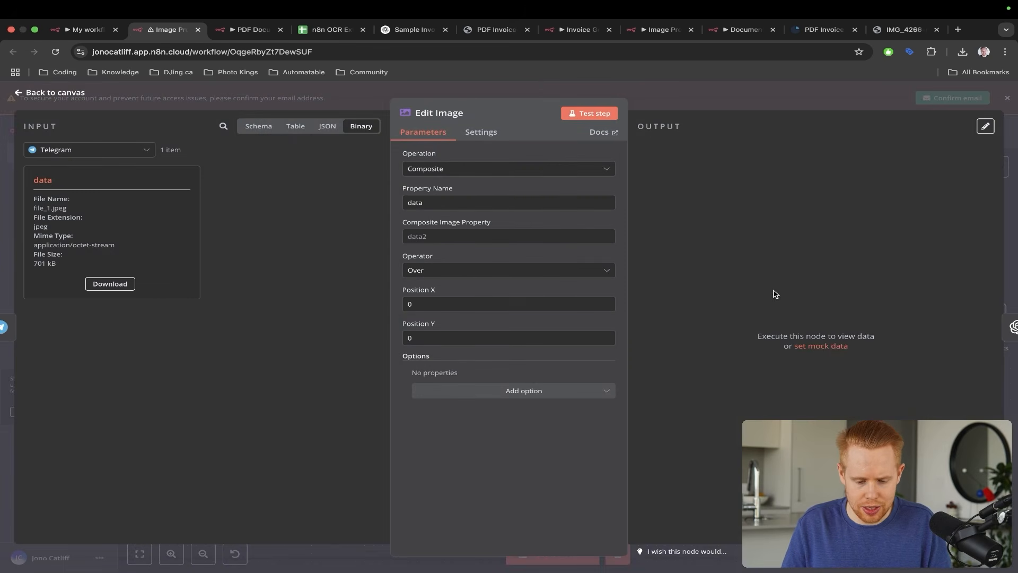
- Set Composite Image Property to data, keeping Operator Over at position X 0, Y 0
{"action": "left_click", "coordinate": [466, 236]}
{"action": "type", "text": "data"}
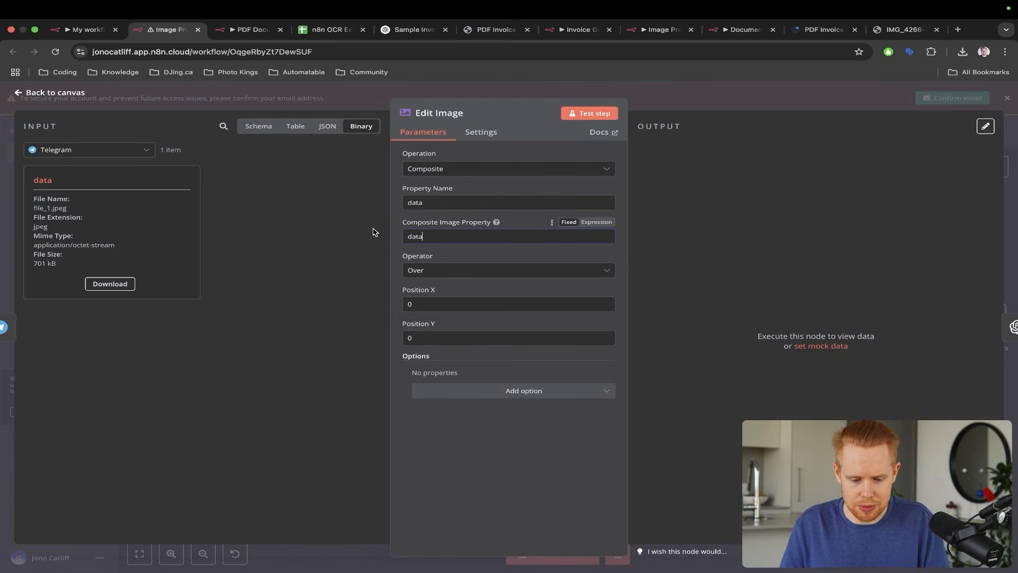
{"action": "left_click", "coordinate": [349, 211]}
{"action": "key", "text": "ctrl+a"}
{"action": "left_click_drag", "start_coordinate": [297, 165], "coordinate": [396, 192]}
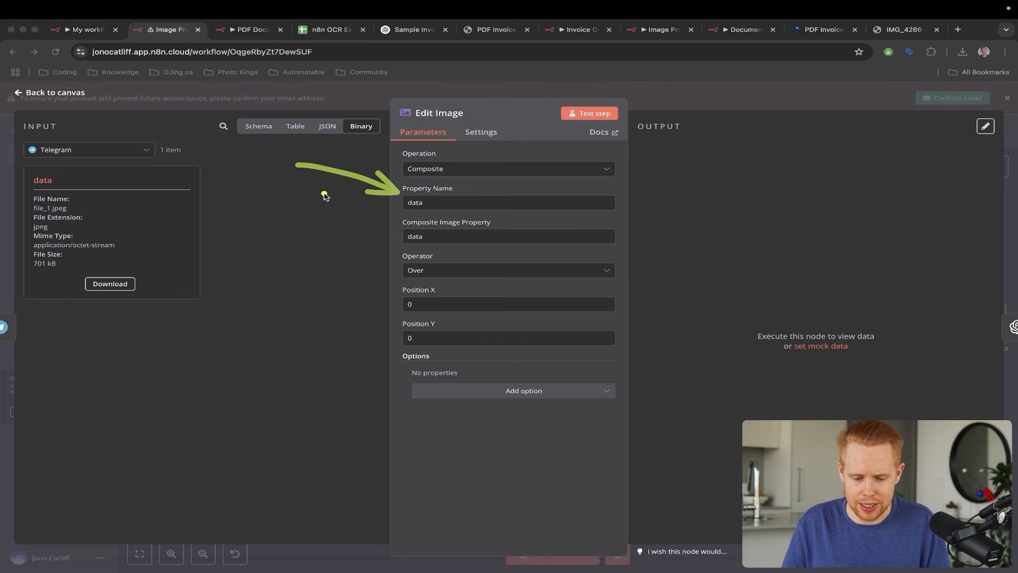
{"action": "left_click_drag", "start_coordinate": [320, 191], "coordinate": [401, 231]}
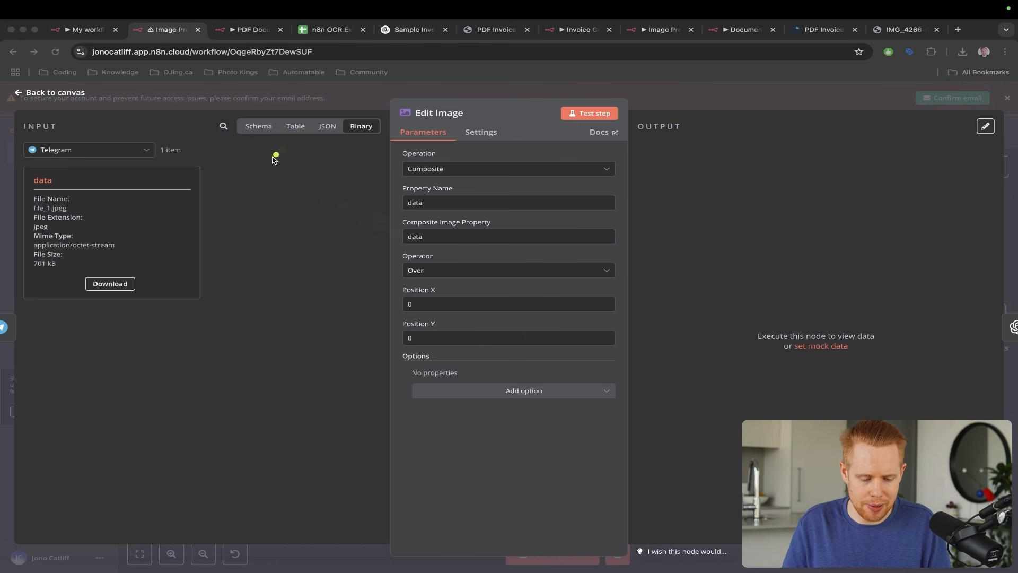
{"action": "left_click_drag", "start_coordinate": [284, 150], "coordinate": [81, 183]}
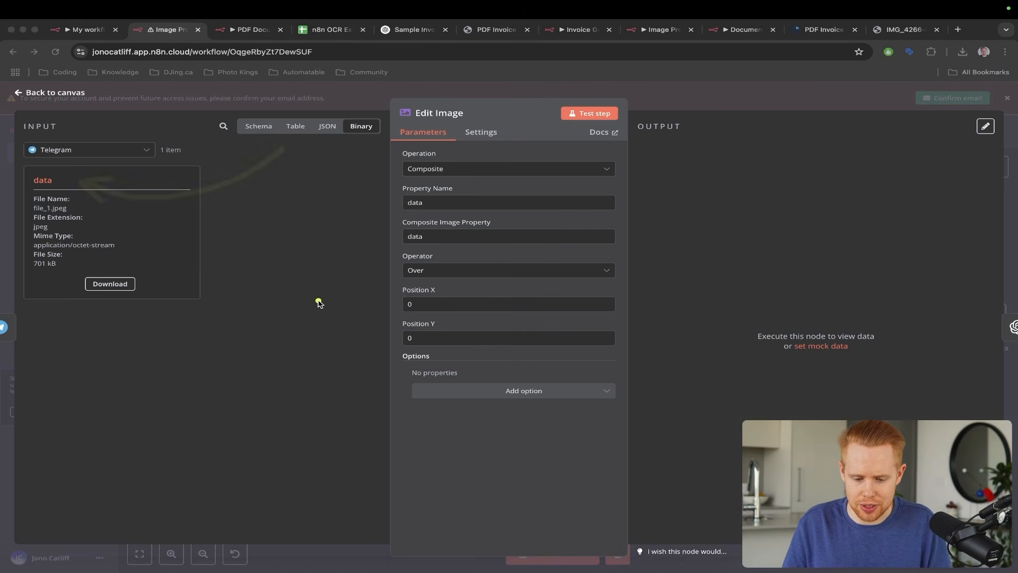
{"action": "left_click", "coordinate": [492, 393]}
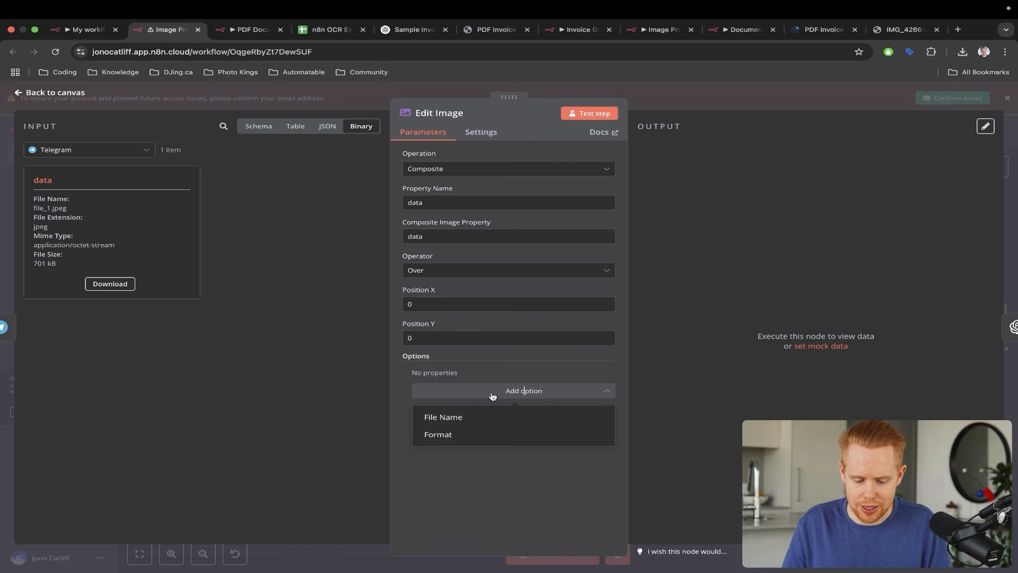
{"action": "left_click", "coordinate": [373, 365]}
{"action": "left_click", "coordinate": [451, 276]}
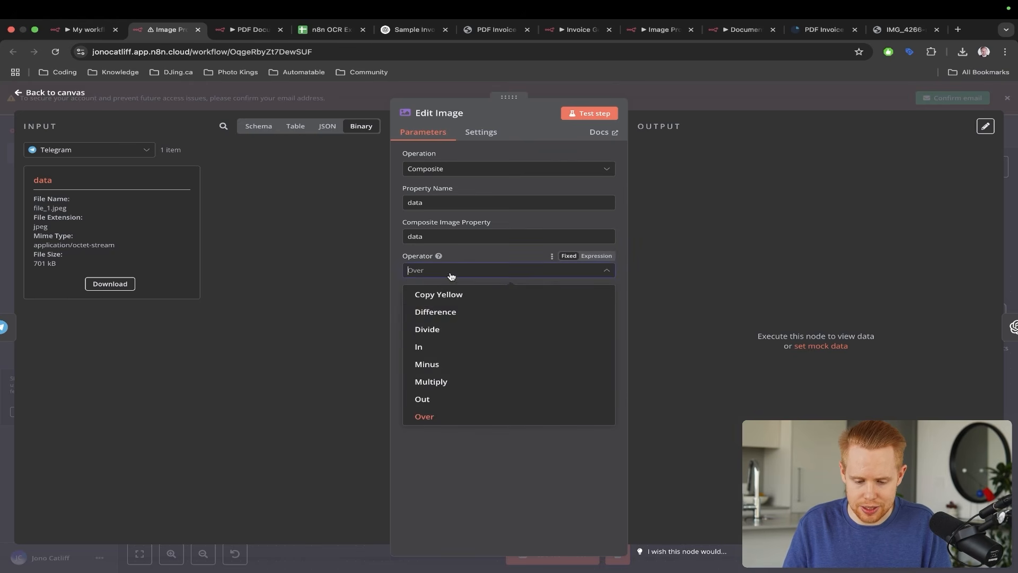
{"action": "scroll", "coordinate": [470, 326], "scroll_direction": "down", "scroll_amount": 2}
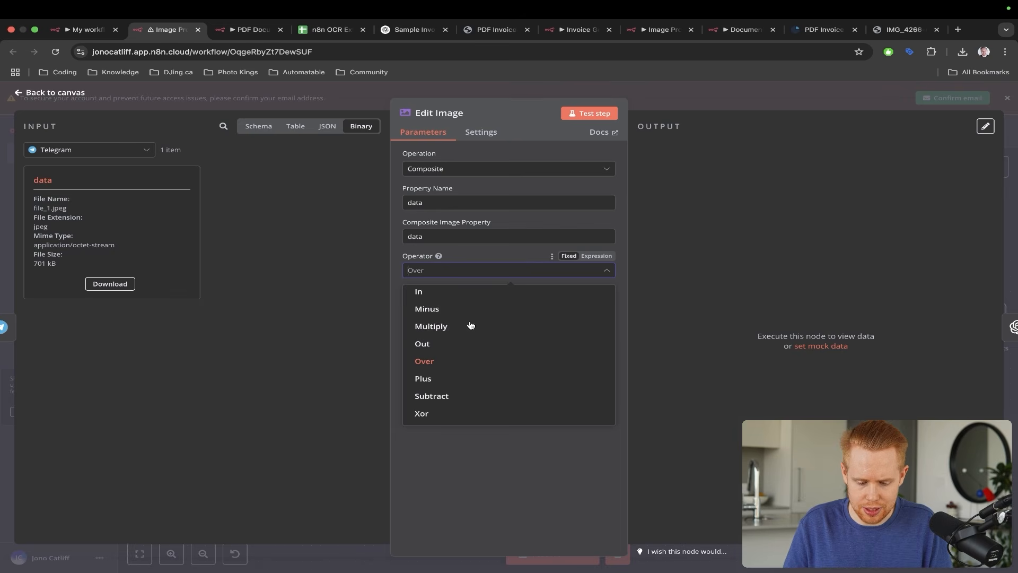
{"action": "scroll", "coordinate": [464, 382], "scroll_direction": "up", "scroll_amount": 3}
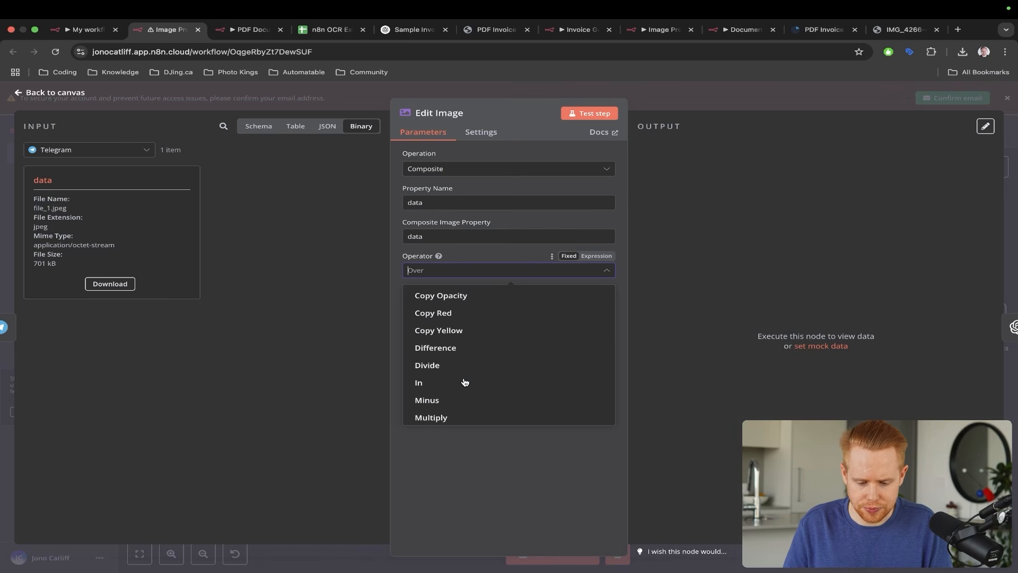
{"action": "scroll", "coordinate": [464, 382], "scroll_direction": "up", "scroll_amount": 5}
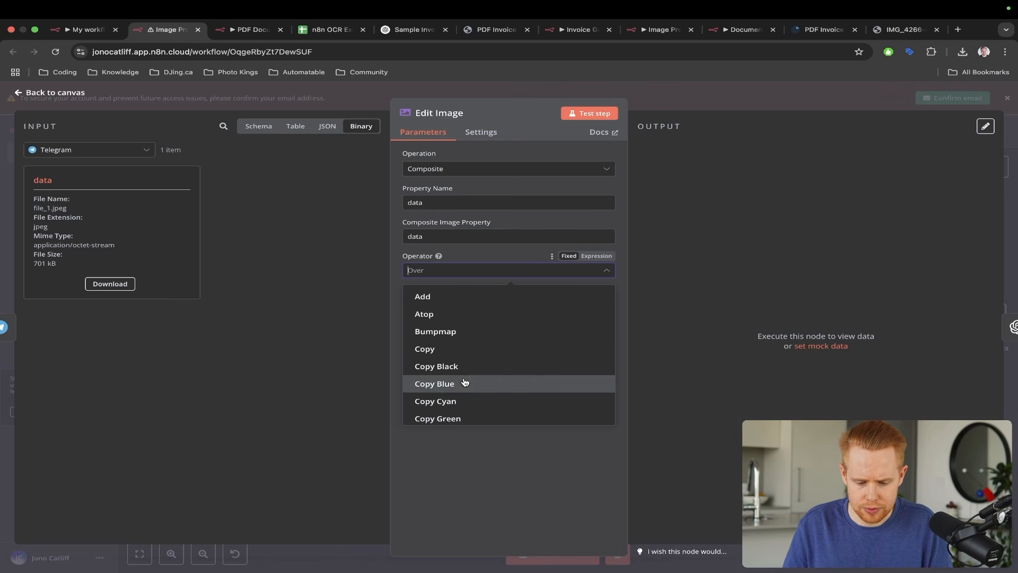
{"action": "left_click", "coordinate": [323, 304]}
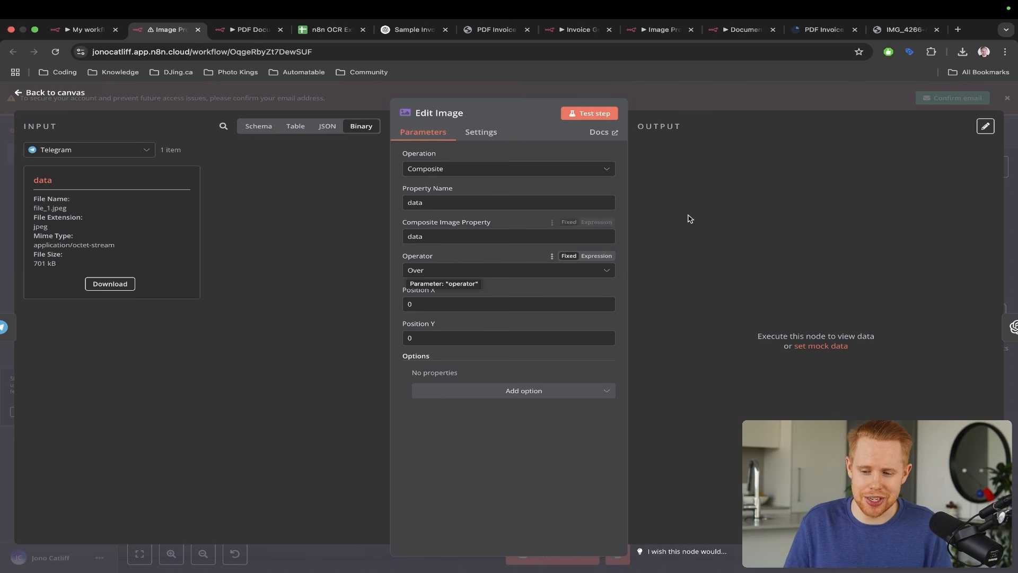
{"action": "left_click", "coordinate": [1008, 146]}
- Test-run the workflow, place OpenAI1 beside Edit Image, and check its extracted receipt text
{"action": "left_click", "coordinate": [534, 554]}
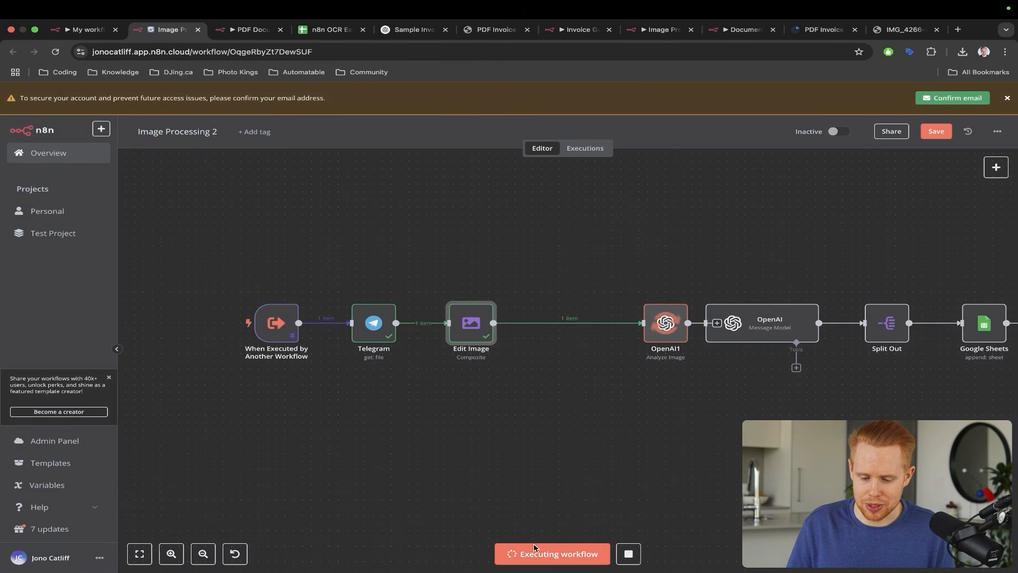
{"action": "left_click_drag", "start_coordinate": [654, 325], "coordinate": [556, 325]}
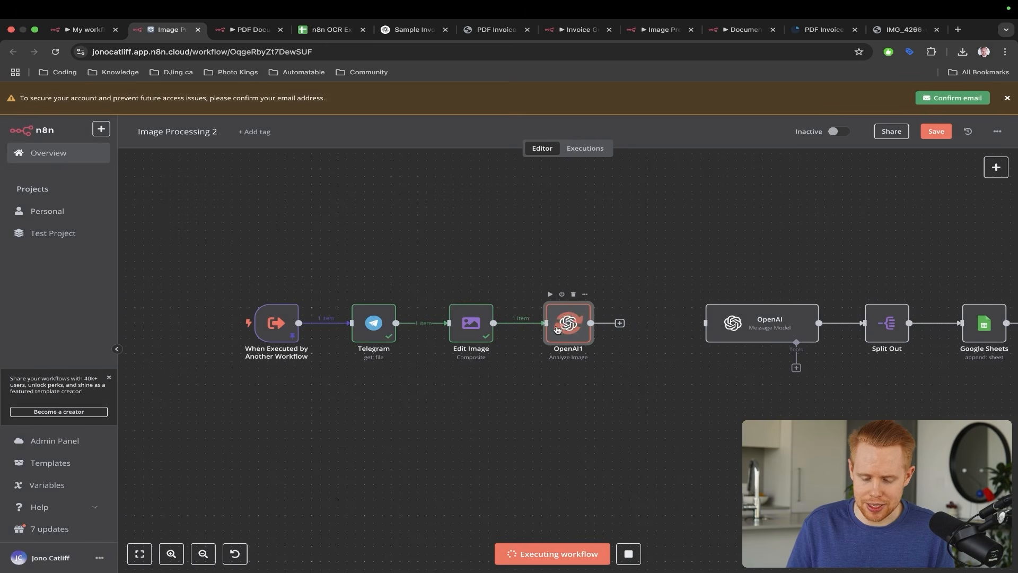
{"action": "key", "text": "ctrl+alt+a"}
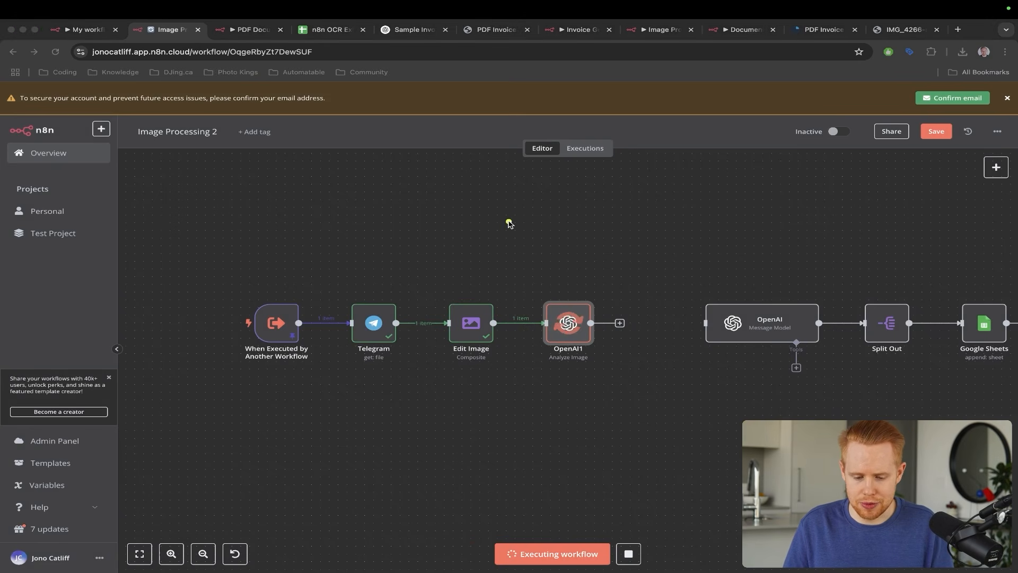
{"action": "left_click_drag", "start_coordinate": [513, 219], "coordinate": [466, 303]}
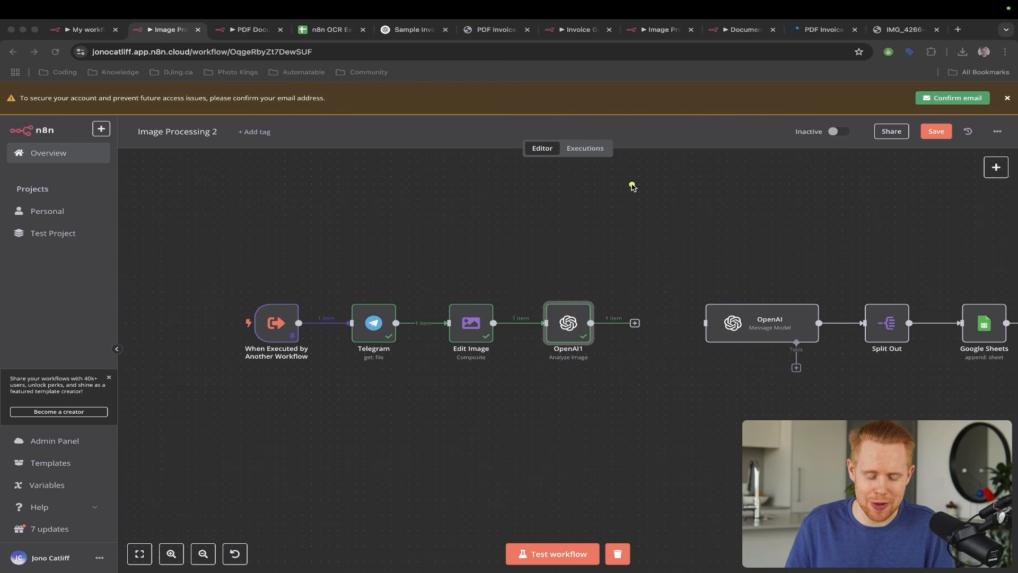
{"action": "mouse_move", "coordinate": [613, 201]}
{"action": "left_mouse_down"}
{"action": "mouse_move", "coordinate": [554, 304]}
{"action": "mouse_move", "coordinate": [559, 314]}
{"action": "left_mouse_up"}
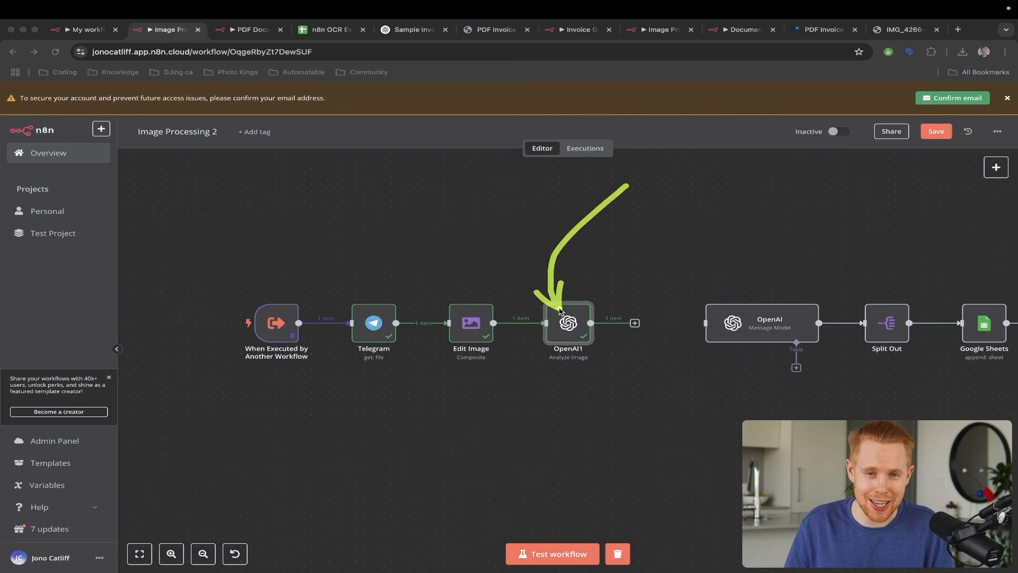
{"action": "double_click", "coordinate": [561, 318]}
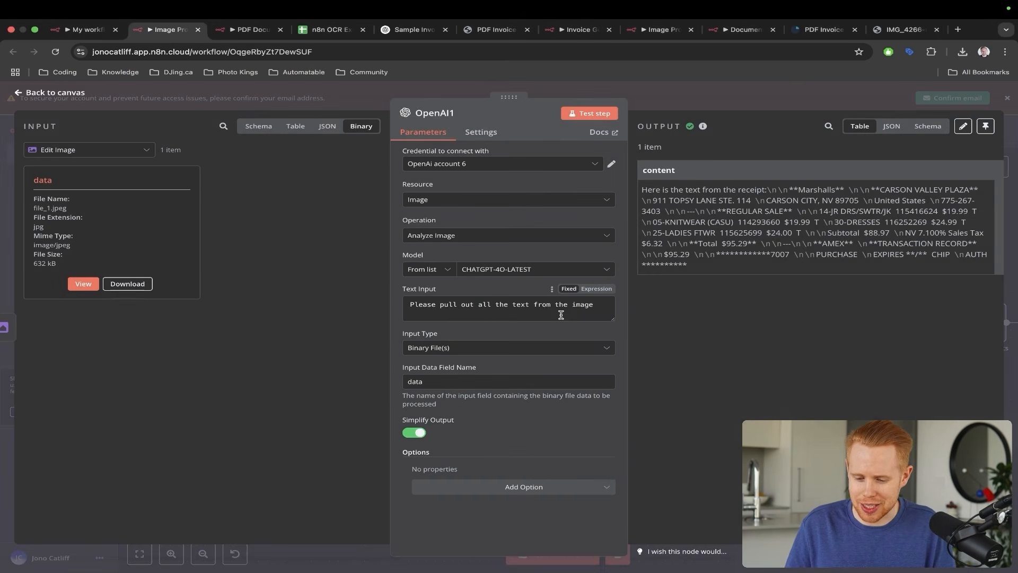
{"action": "left_click_drag", "start_coordinate": [773, 411], "coordinate": [701, 237]}
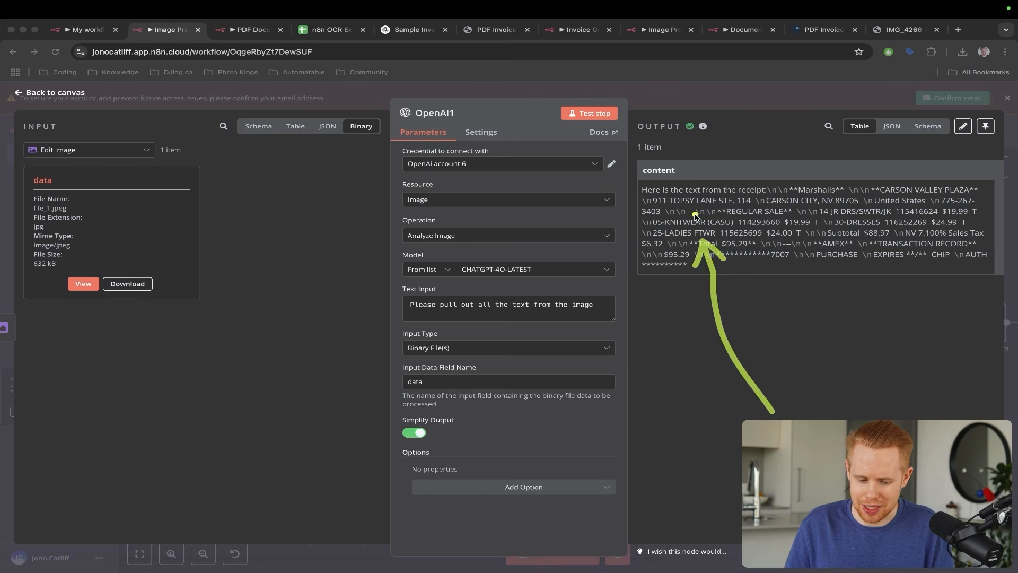
{"action": "key", "text": "Escape"}
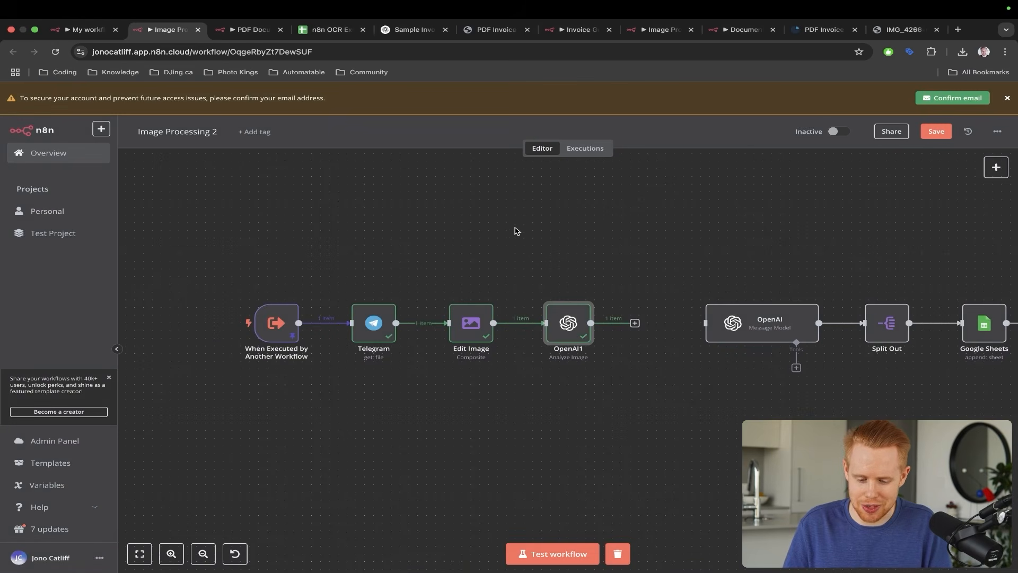
- Connect OpenAI1's output to the OpenAI Message Model node
{"action": "mouse_move", "coordinate": [508, 197]}
{"action": "left_mouse_down"}
{"action": "mouse_move", "coordinate": [413, 265]}
{"action": "mouse_move", "coordinate": [374, 316]}
{"action": "left_mouse_up"}
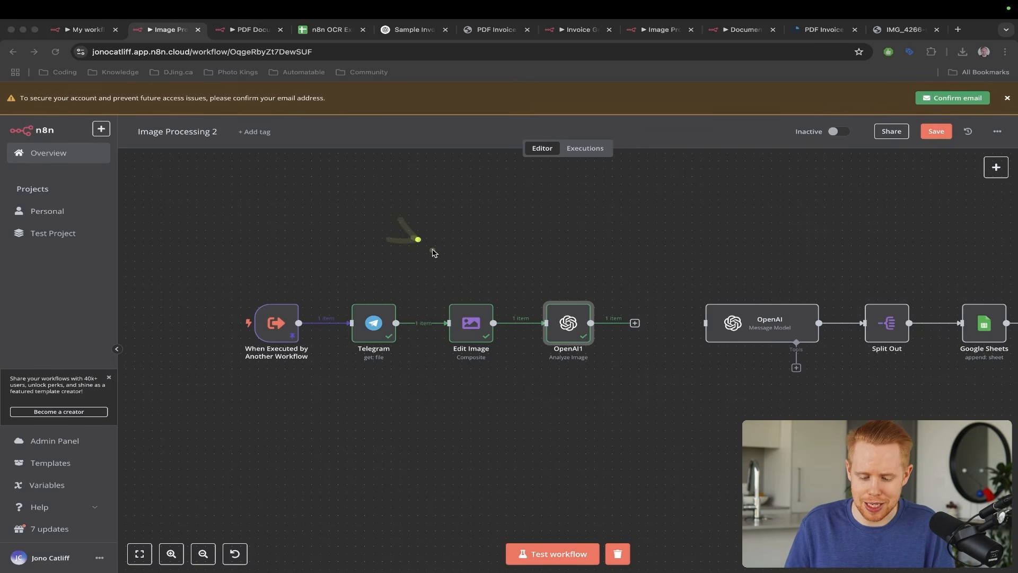
{"action": "left_click_drag", "start_coordinate": [433, 252], "coordinate": [472, 312]}
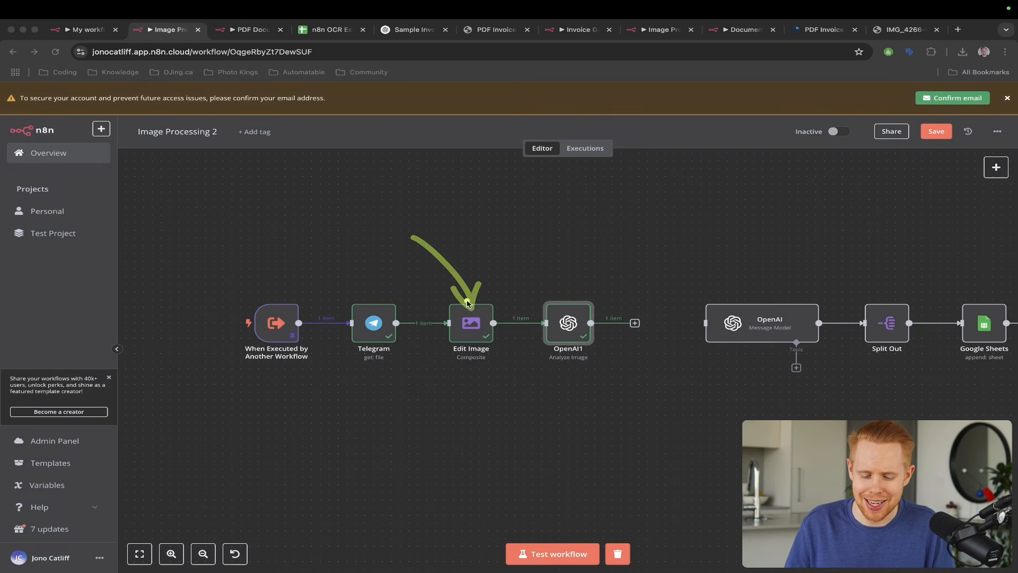
{"action": "left_click_drag", "start_coordinate": [413, 248], "coordinate": [472, 311]}
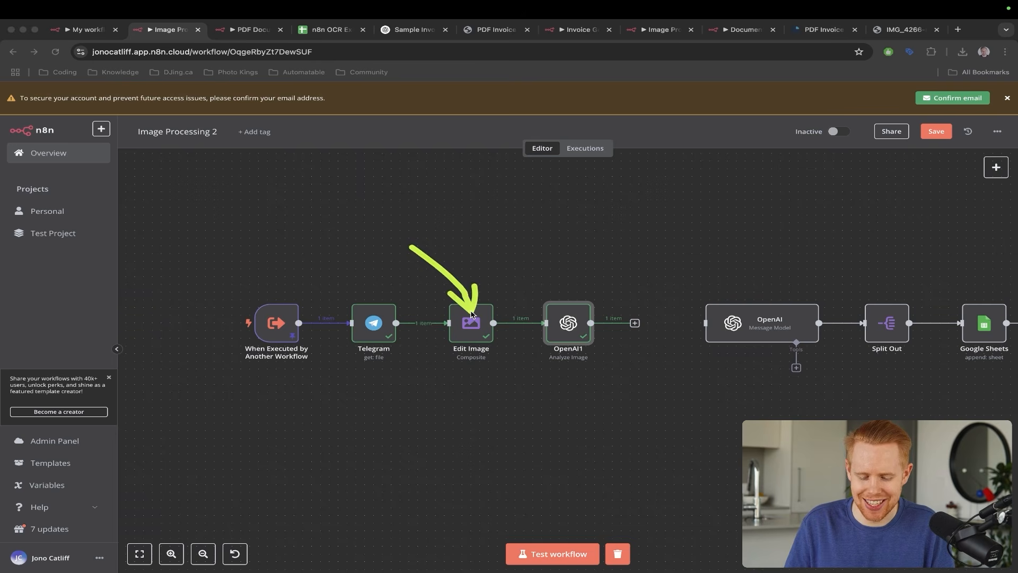
{"action": "left_click_drag", "start_coordinate": [501, 224], "coordinate": [578, 312]}
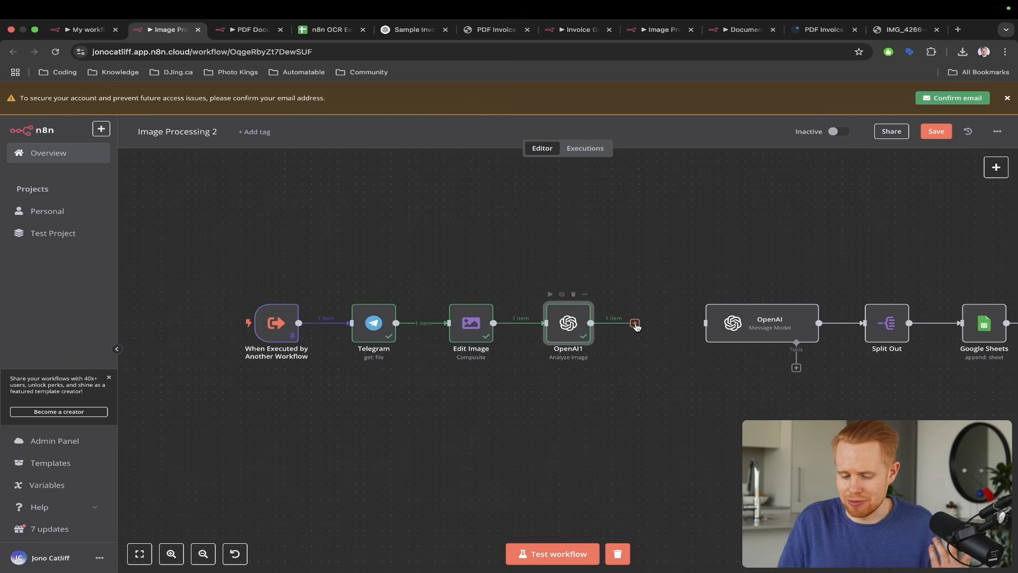
{"action": "left_click_drag", "start_coordinate": [636, 325], "coordinate": [709, 330]}
- In the OpenAI message node, replace the user message's old $json.text reference with the incoming content field
{"action": "double_click", "coordinate": [745, 332]}
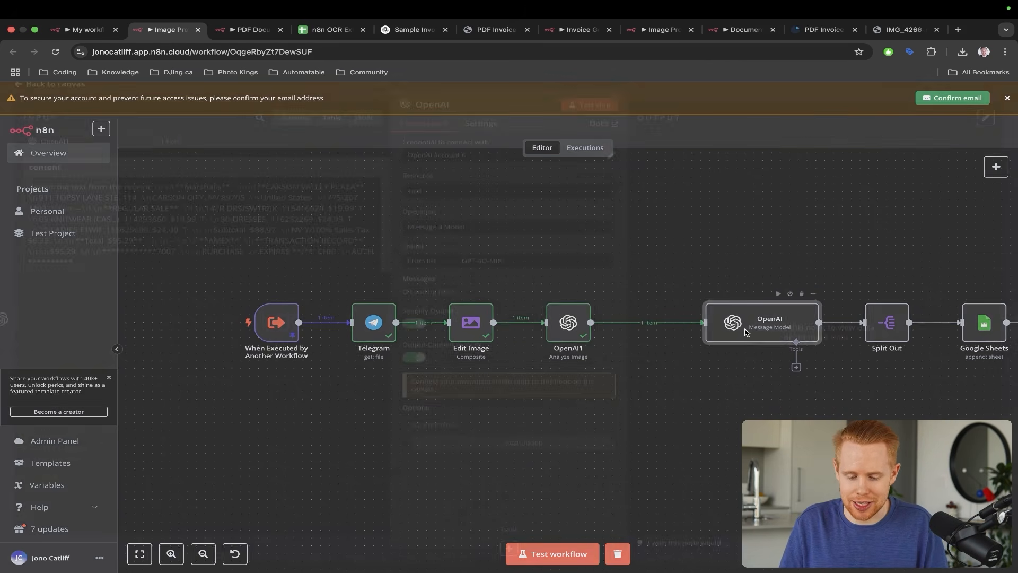
{"action": "scroll", "coordinate": [533, 397], "scroll_direction": "down", "scroll_amount": 2}
{"action": "left_click", "coordinate": [533, 399]}
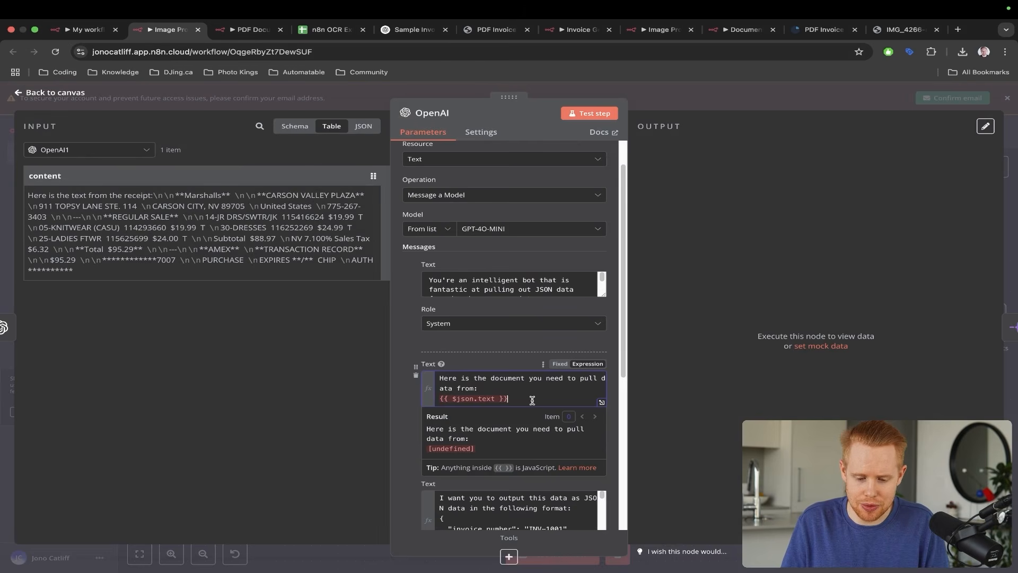
{"action": "triple_click", "coordinate": [532, 400]}
{"action": "key", "text": "BackSpace"}
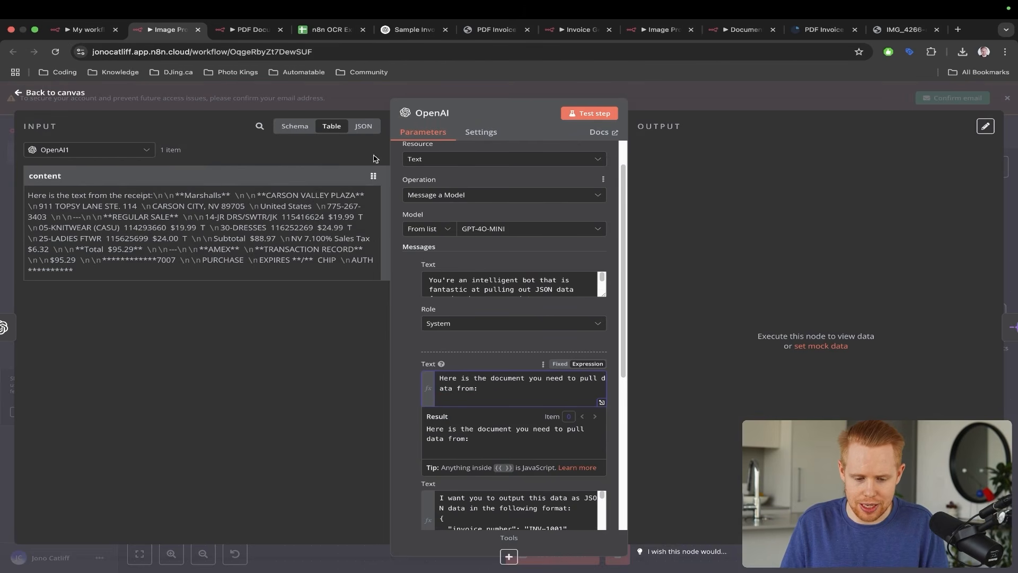
{"action": "left_click", "coordinate": [361, 129]}
{"action": "left_click_drag", "start_coordinate": [62, 192], "coordinate": [455, 398]}
{"action": "left_click", "coordinate": [689, 339]}
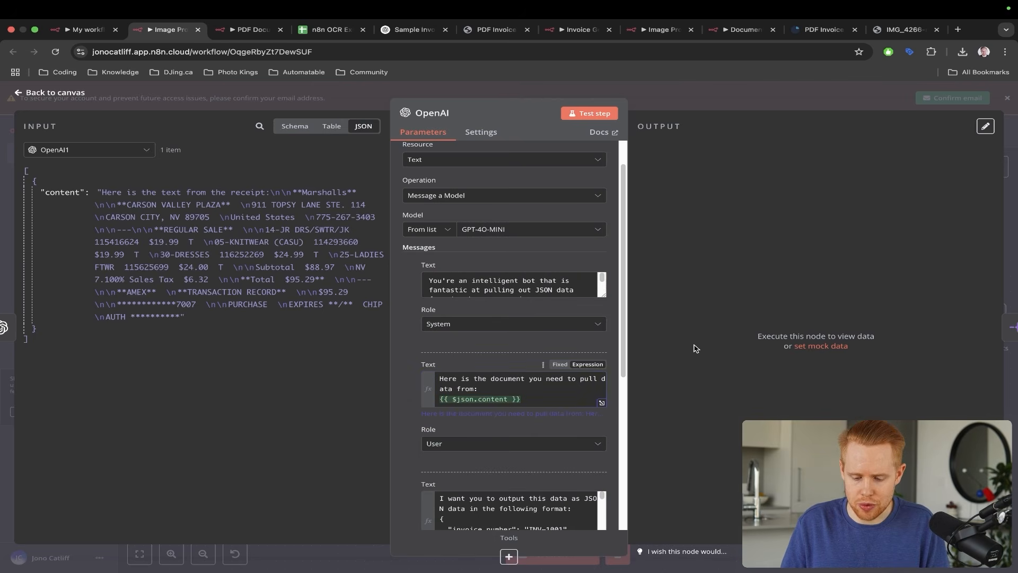
{"action": "mouse_move", "coordinate": [684, 268]}
{"action": "left_mouse_down"}
{"action": "mouse_move", "coordinate": [477, 368]}
{"action": "mouse_move", "coordinate": [465, 395]}
{"action": "left_mouse_up"}
- Compare against the PDF Documents workflow, then return to the Image Processing workflow
{"action": "key", "text": "Escape"}
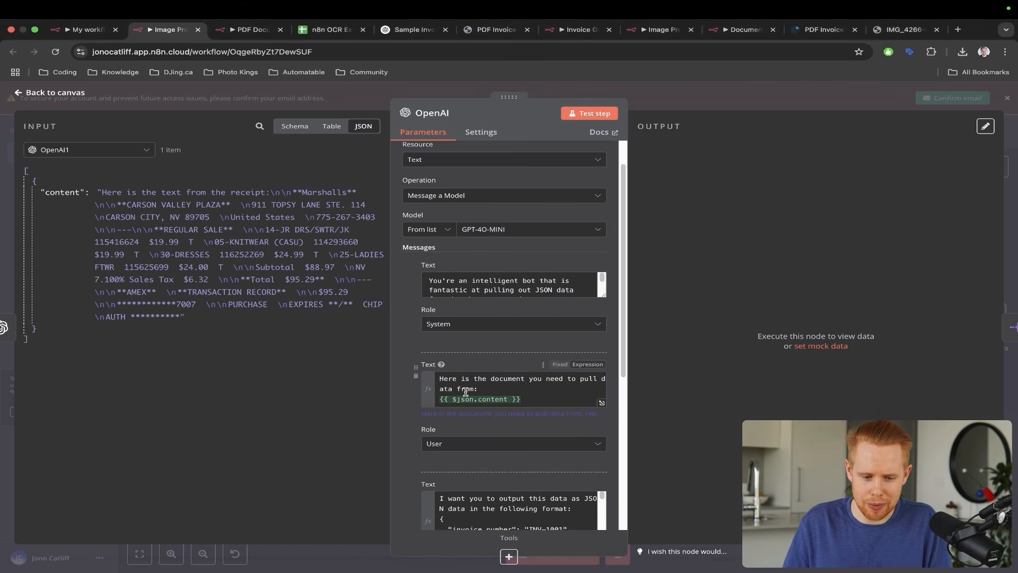
{"action": "key", "text": "ctrl+Tab"}
{"action": "left_click_drag", "start_coordinate": [548, 205], "coordinate": [517, 305]}
{"action": "mouse_move", "coordinate": [455, 250]}
{"action": "left_mouse_down"}
{"action": "mouse_move", "coordinate": [354, 321]}
{"action": "mouse_move", "coordinate": [358, 331]}
{"action": "left_mouse_up"}
{"action": "key", "text": "Escape"}
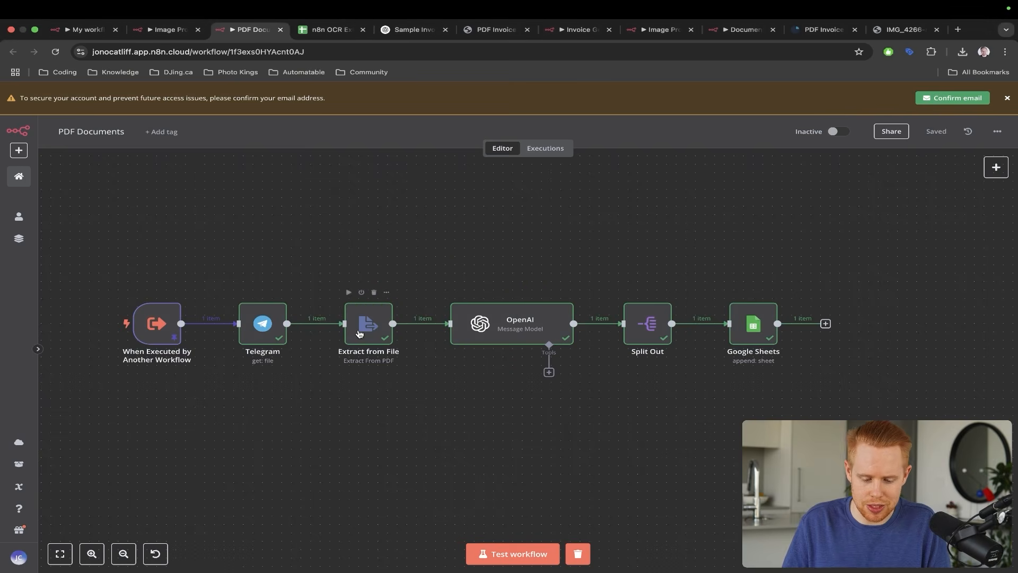
{"action": "key", "text": "ctrl+shift+Tab"}
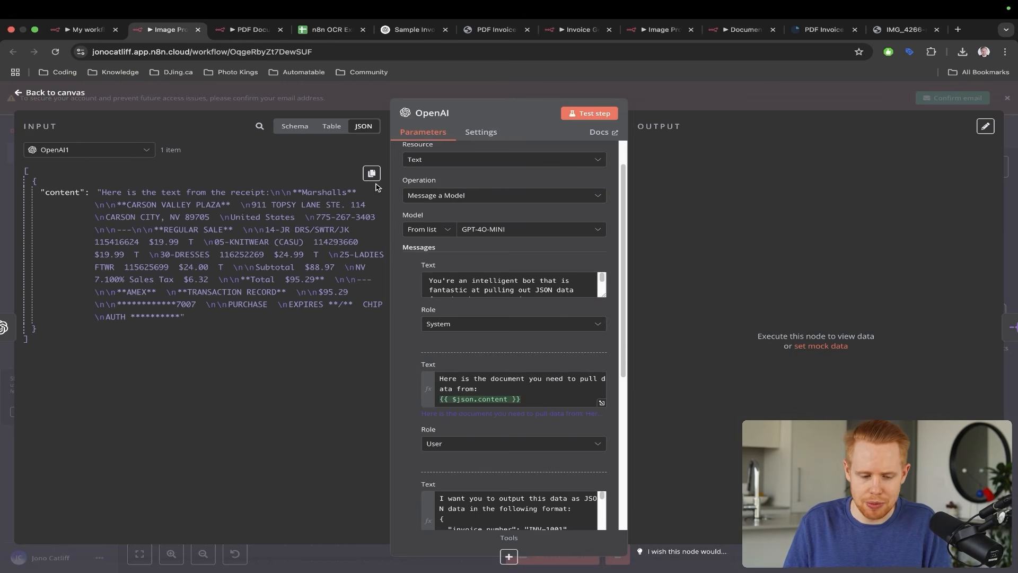
- Close the OpenAI message node and bring up the IMG_4266 Marshalls receipt image
{"action": "key", "text": "Escape"}
{"action": "key", "text": "ctrl+a"}
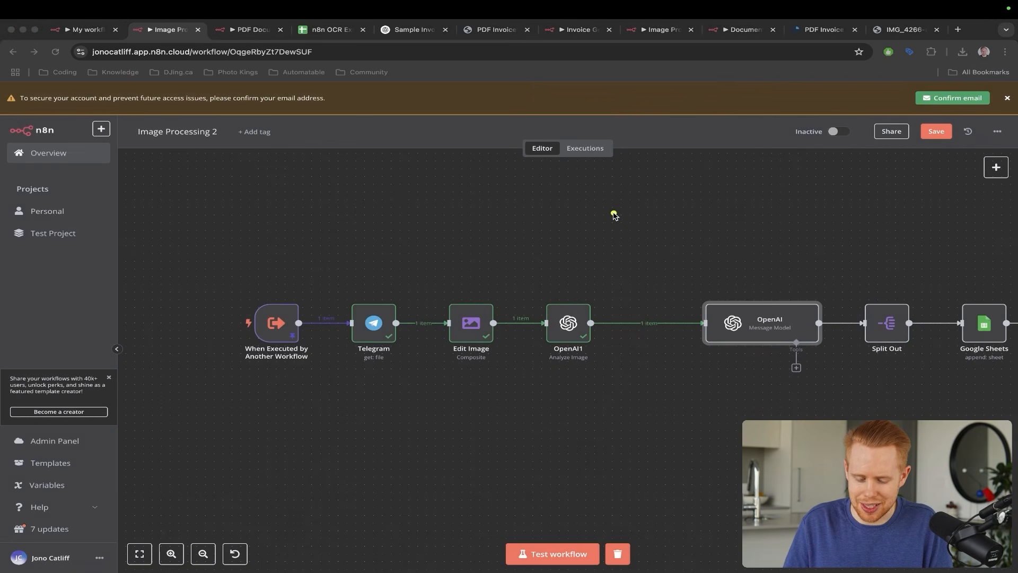
{"action": "left_click_drag", "start_coordinate": [614, 215], "coordinate": [563, 317]}
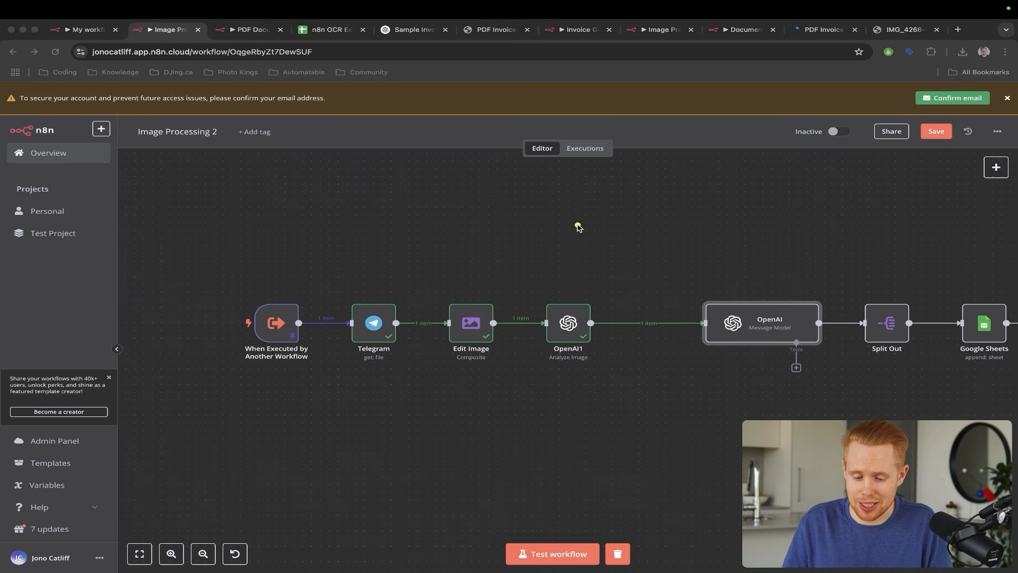
{"action": "left_click_drag", "start_coordinate": [618, 204], "coordinate": [572, 310]}
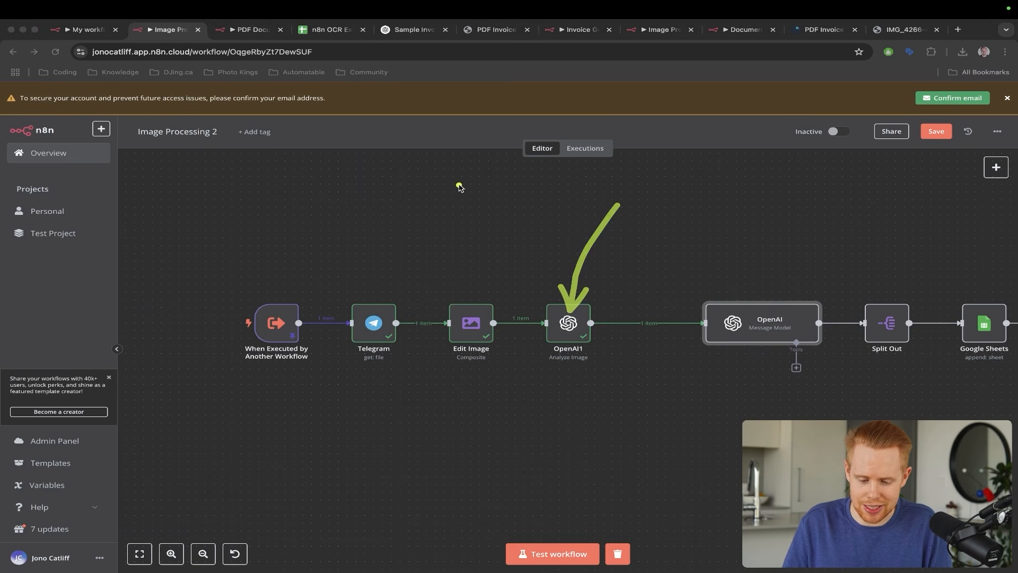
{"action": "left_click_drag", "start_coordinate": [459, 185], "coordinate": [459, 306]}
{"action": "key", "text": "ctrl+a"}
{"action": "key", "text": "super+9"}
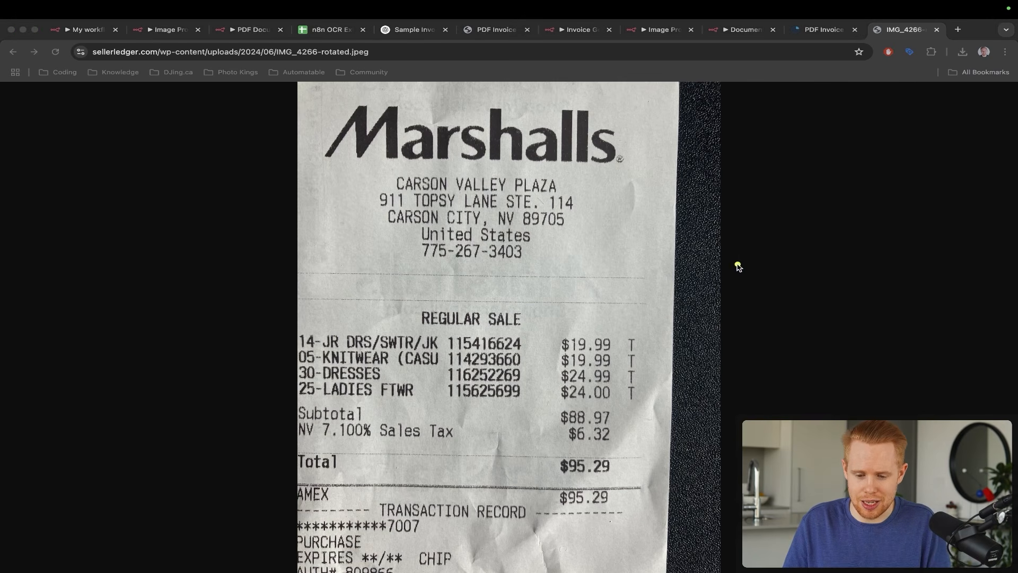
- Move from the IMG_4266 receipt past PDF Documents back to the Image Processing 2 canvas
{"action": "left_click_drag", "start_coordinate": [739, 264], "coordinate": [509, 141]}
{"action": "mouse_move", "coordinate": [229, 120]}
{"action": "left_mouse_down"}
{"action": "mouse_move", "coordinate": [328, 134]}
{"action": "mouse_move", "coordinate": [396, 177]}
{"action": "left_mouse_up"}
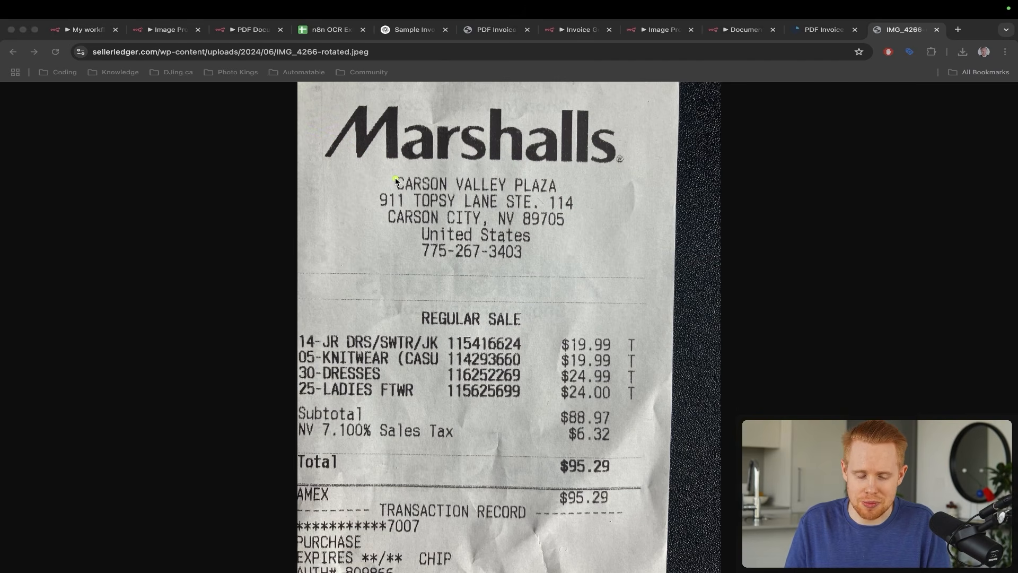
{"action": "key", "text": "Escape"}
{"action": "key", "text": "super+3"}
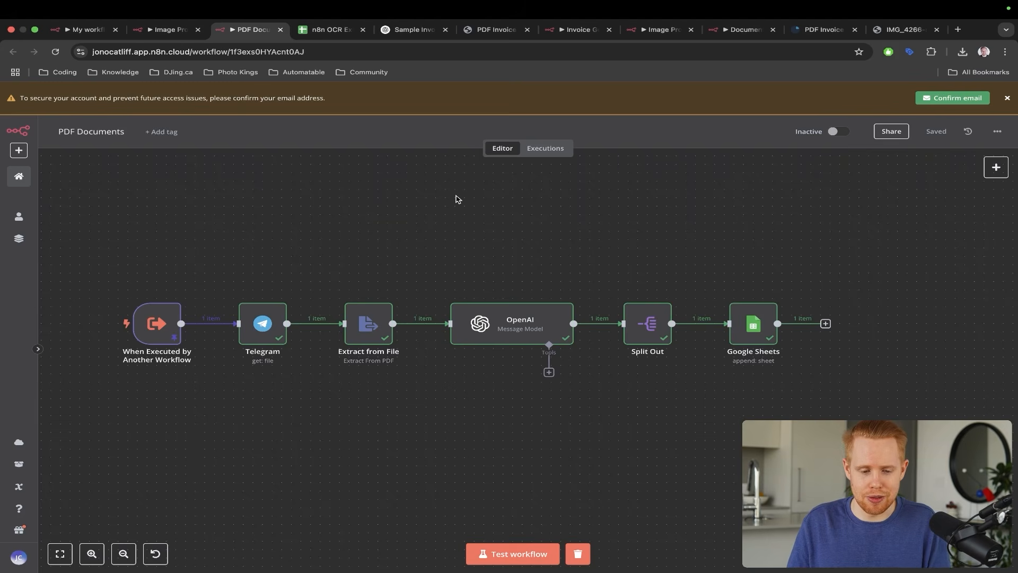
{"action": "key", "text": "super+2"}
- Check OpenAI1's extracted receipt text, including the street address line, against the receipt image
{"action": "left_click_drag", "start_coordinate": [488, 232], "coordinate": [557, 307]}
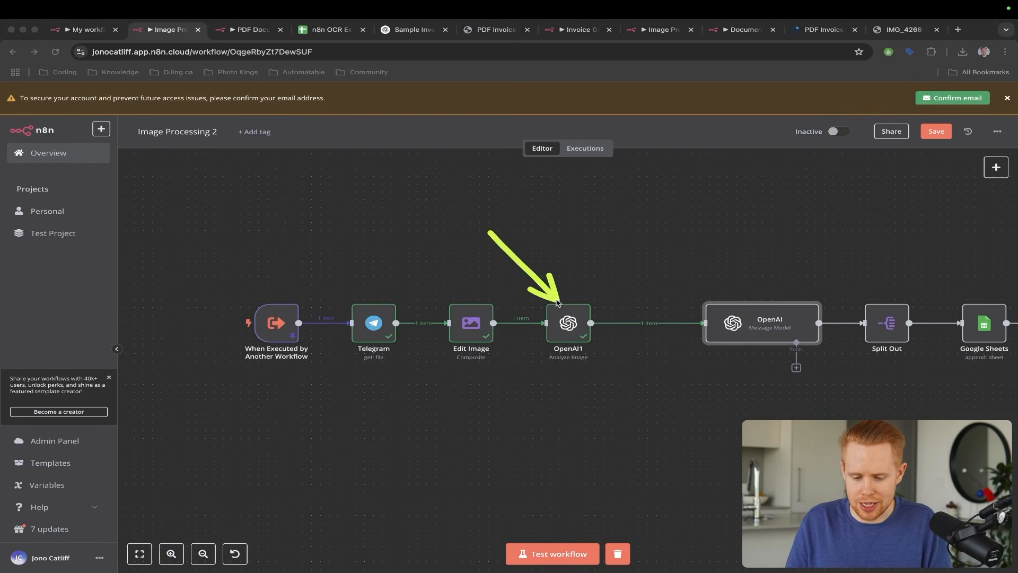
{"action": "double_click", "coordinate": [563, 320]}
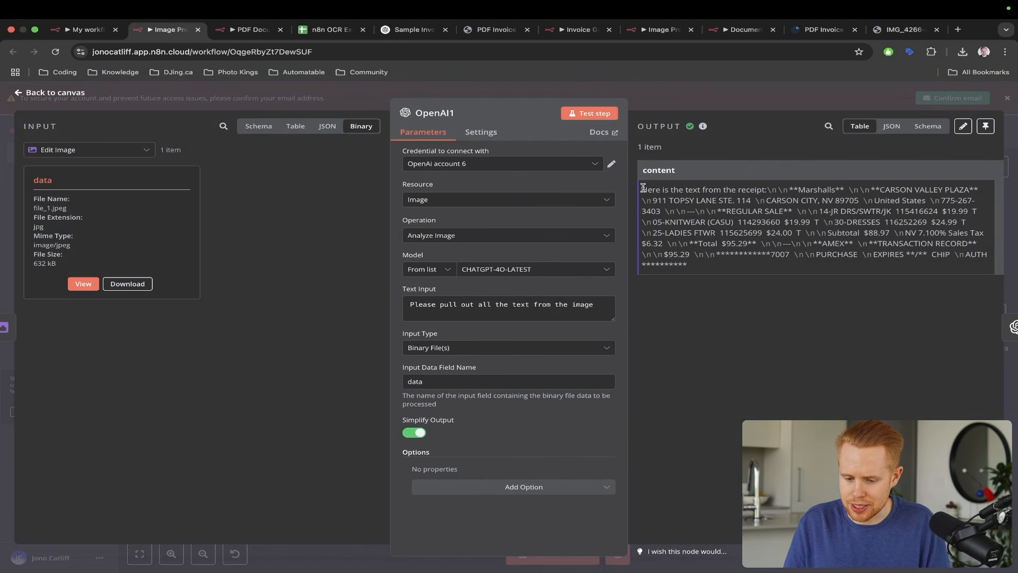
{"action": "left_click_drag", "start_coordinate": [643, 188], "coordinate": [912, 190]}
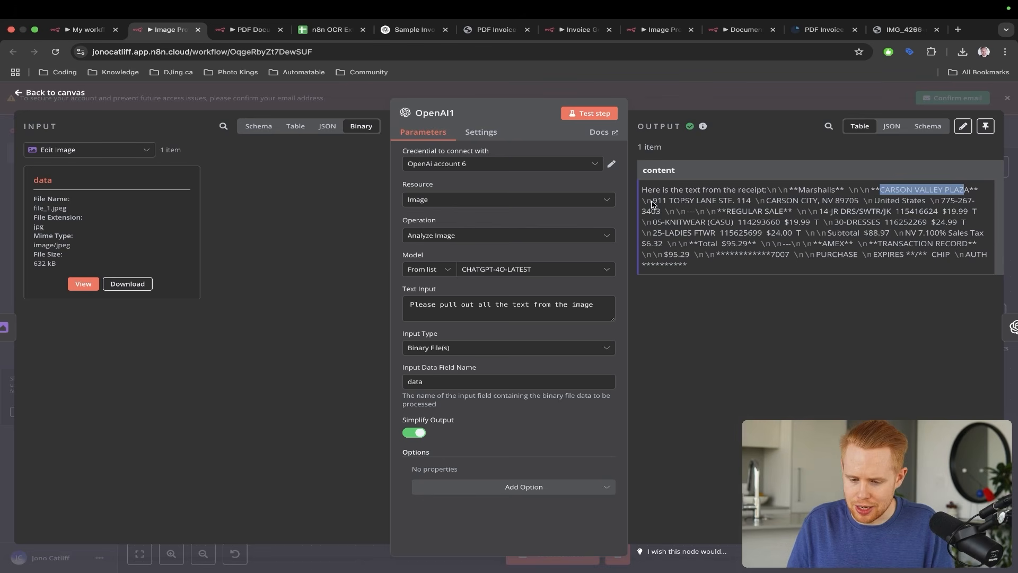
{"action": "left_click_drag", "start_coordinate": [652, 200], "coordinate": [735, 201]}
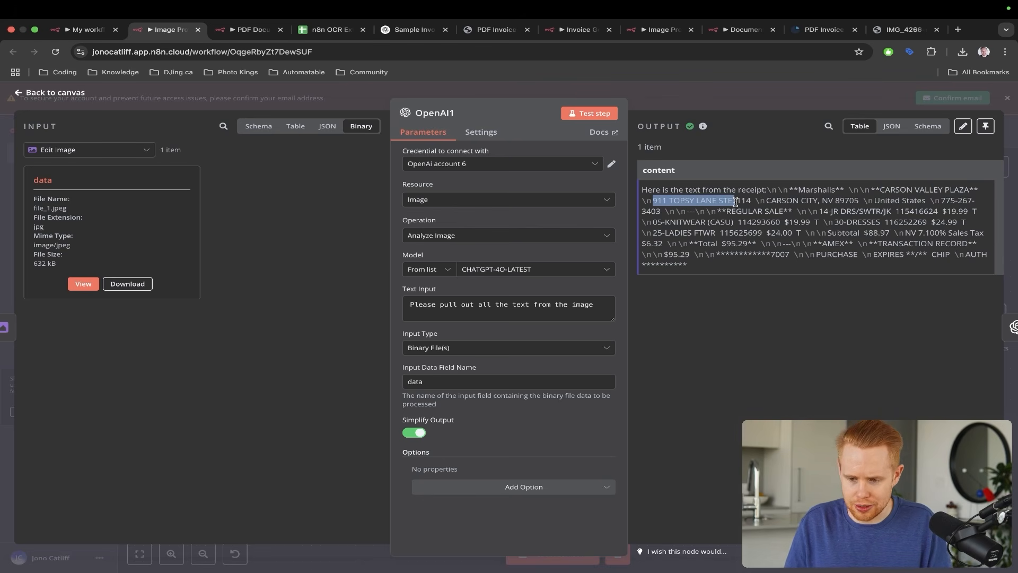
{"action": "key", "text": "super+9"}
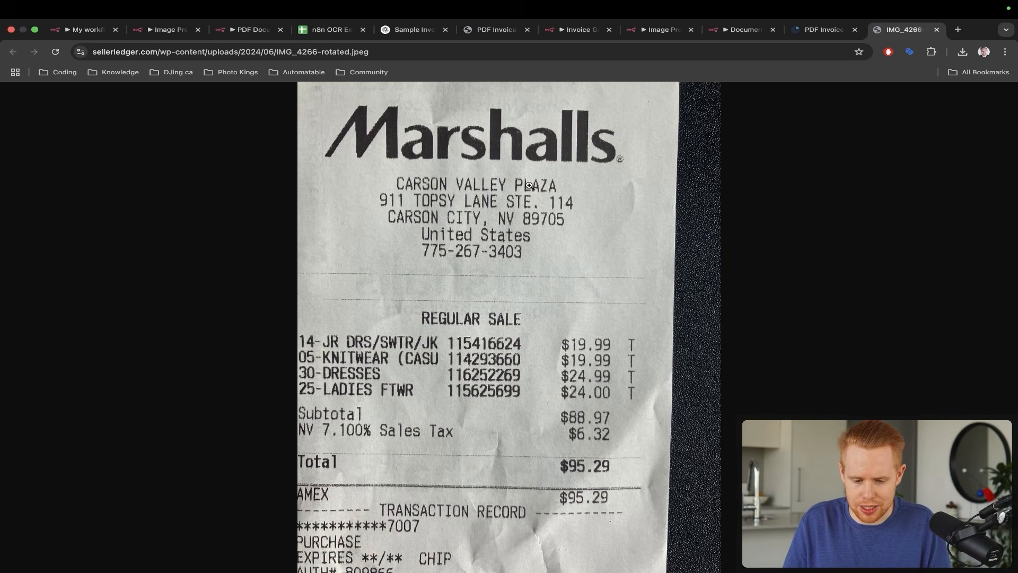
{"action": "key", "text": "ctrl+z"}
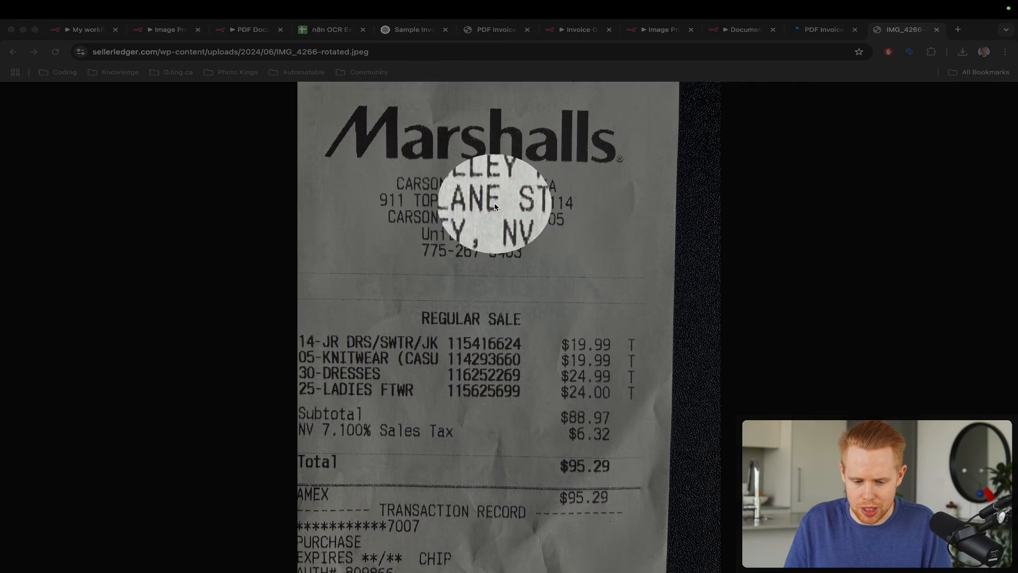
{"action": "key", "text": "ctrl+z"}
{"action": "key", "text": "super+2"}
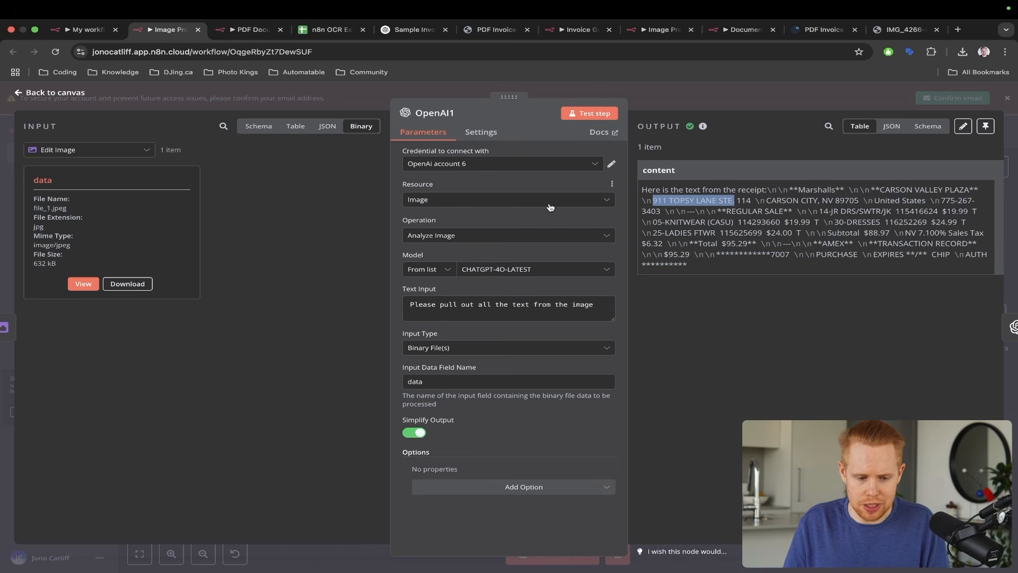
{"action": "key", "text": "Escape"}
- Marquee-select the OpenAI message, Split Out and Google Sheets nodes and drag them left beside OpenAI1
{"action": "scroll", "coordinate": [711, 252], "scroll_direction": "right", "scroll_amount": 5}
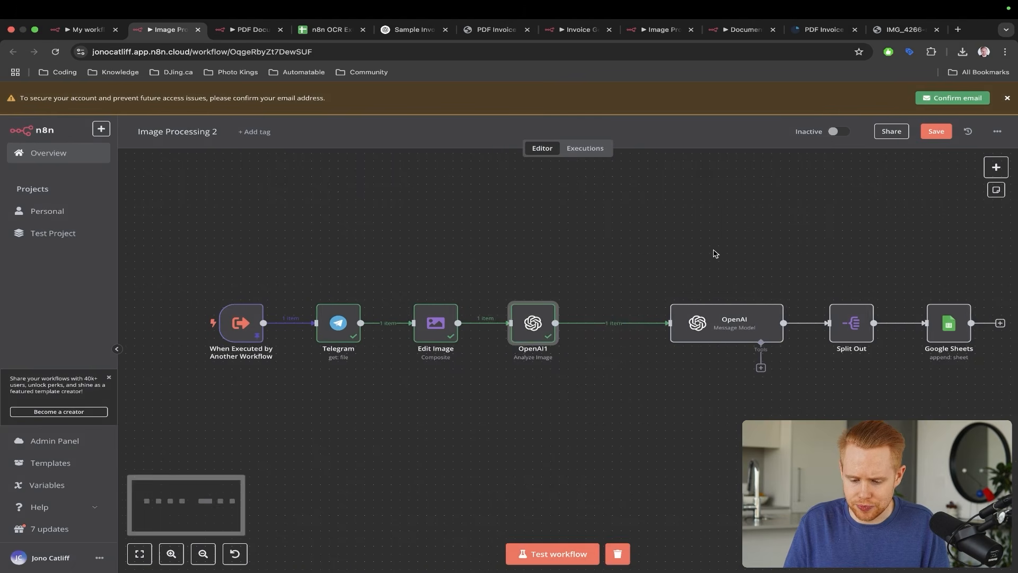
{"action": "left_click_drag", "start_coordinate": [561, 255], "coordinate": [960, 406]}
{"action": "left_click_drag", "start_coordinate": [624, 318], "coordinate": [562, 318]}
{"action": "left_click", "coordinate": [513, 245]}
{"action": "left_click_drag", "start_coordinate": [434, 178], "coordinate": [434, 312]}
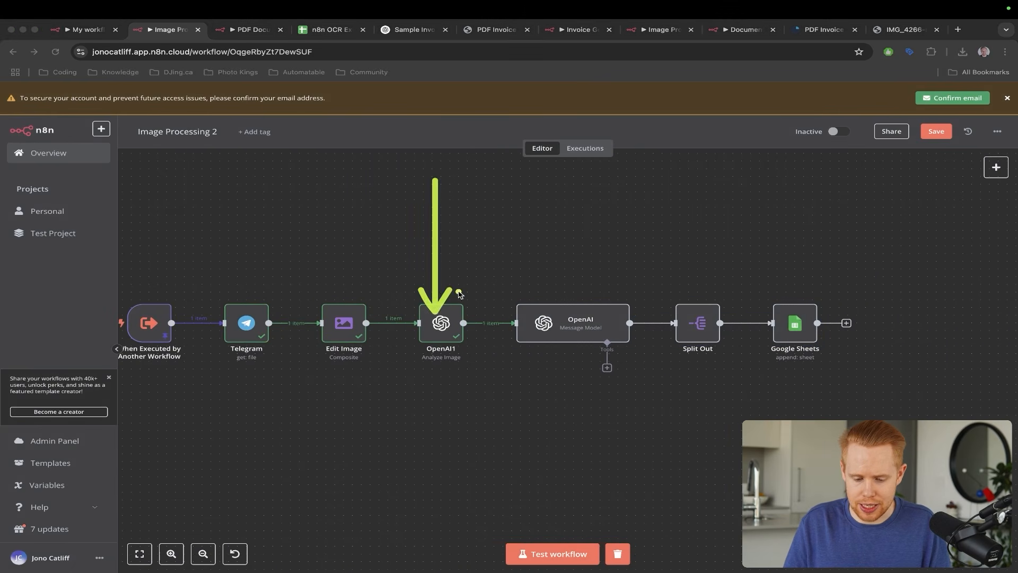
{"action": "left_click_drag", "start_coordinate": [525, 215], "coordinate": [582, 307]}
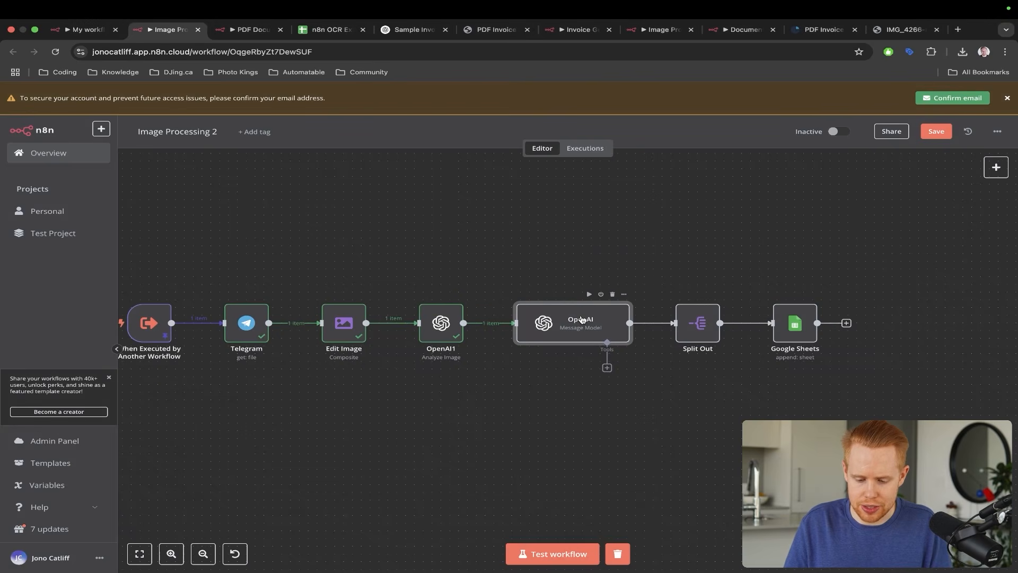
{"action": "double_click", "coordinate": [582, 319]}
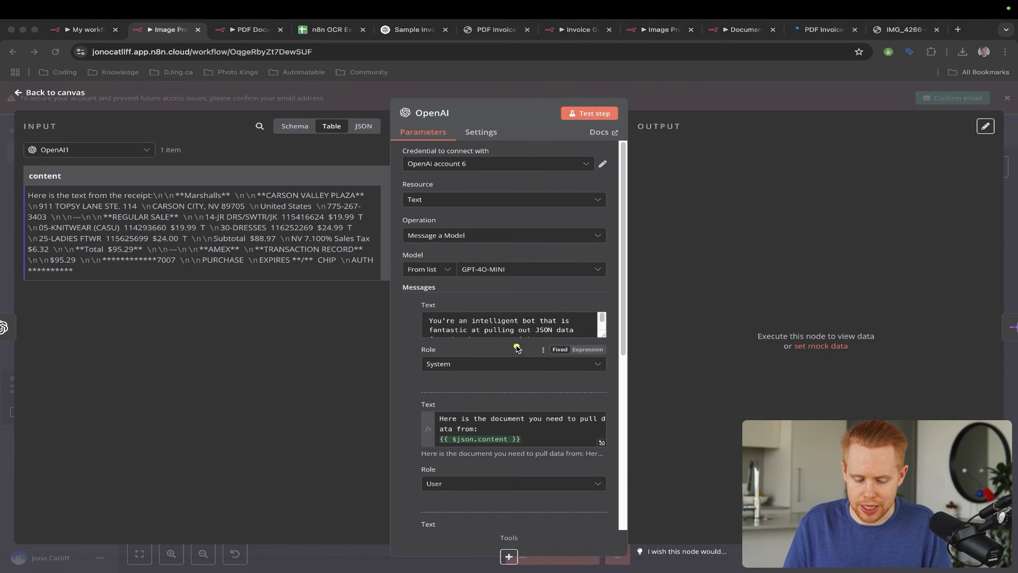
{"action": "left_click_drag", "start_coordinate": [516, 347], "coordinate": [500, 439]}
- Close the OpenAI message node, start a test run of Image Processing 2, and view the receipt tab
{"action": "left_click", "coordinate": [1012, 230]}
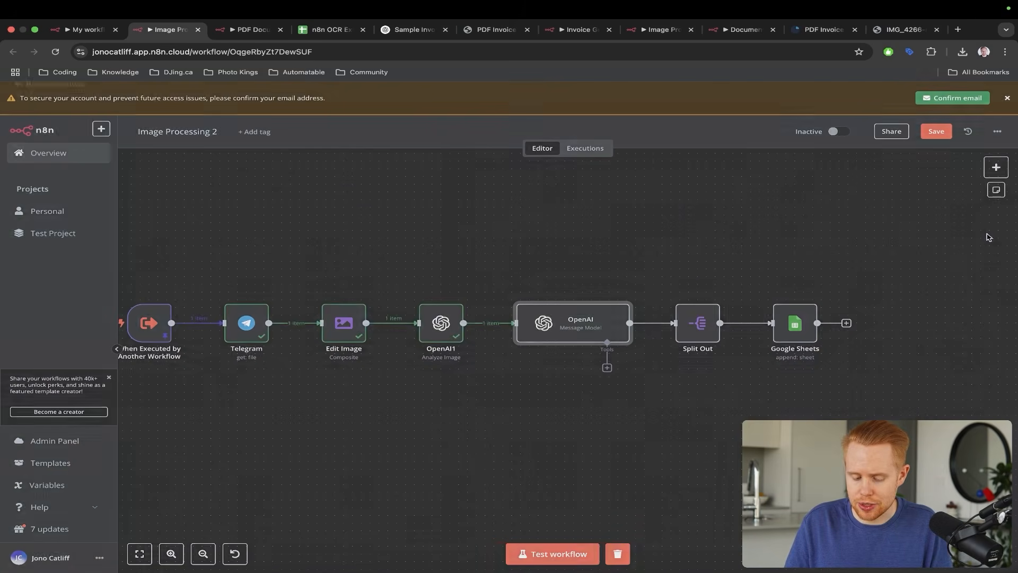
{"action": "left_click", "coordinate": [558, 556]}
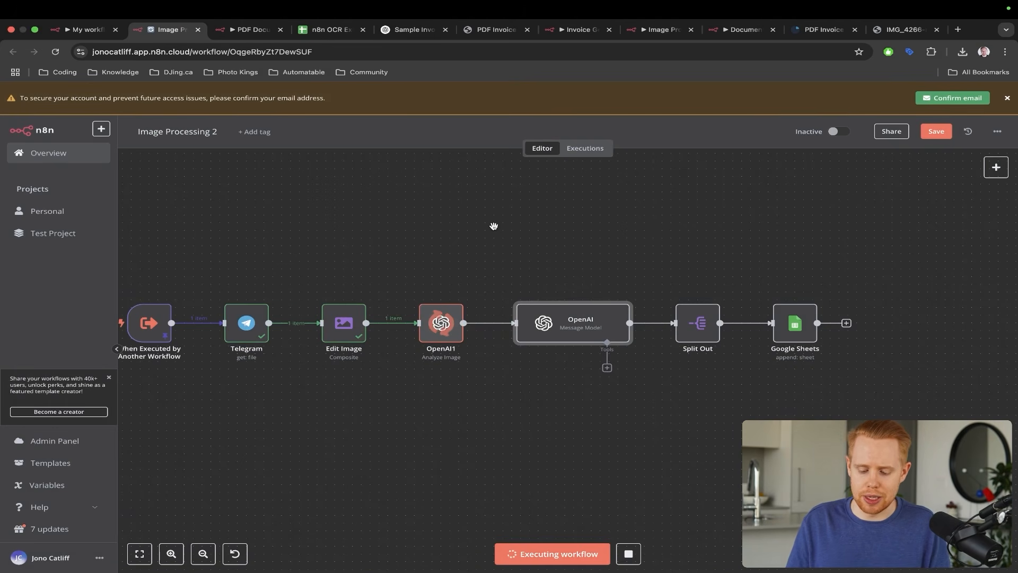
{"action": "key", "text": "super+9"}
{"action": "key", "text": "ctrl+a"}
{"action": "mouse_move", "coordinate": [498, 256]}
{"action": "left_mouse_down"}
{"action": "mouse_move", "coordinate": [512, 324]}
{"action": "mouse_move", "coordinate": [488, 345]}
{"action": "left_mouse_up"}
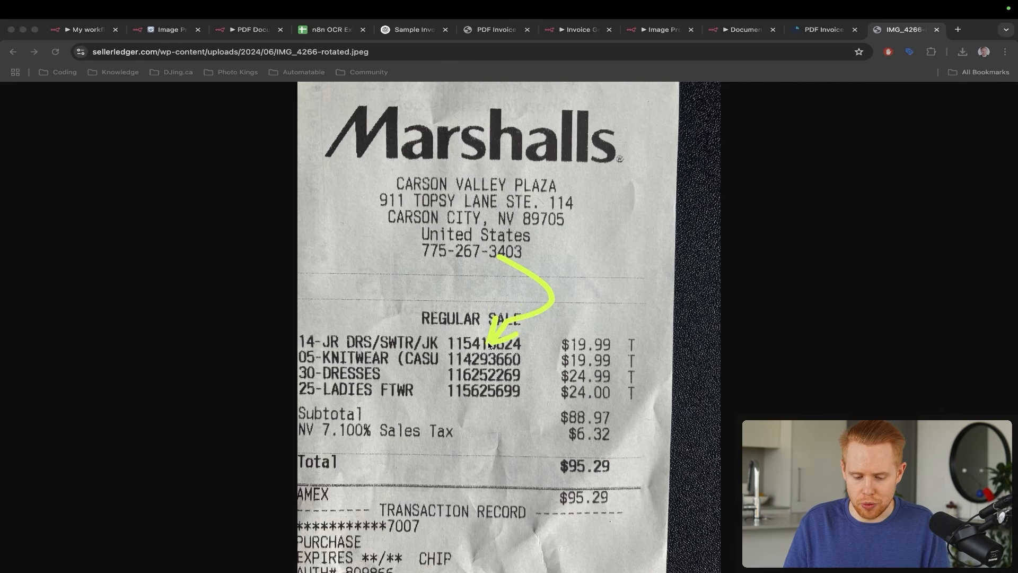
{"action": "mouse_move", "coordinate": [556, 335]}
{"action": "left_mouse_down"}
{"action": "mouse_move", "coordinate": [516, 349]}
{"action": "mouse_move", "coordinate": [511, 363]}
{"action": "left_mouse_up"}
{"action": "left_click_drag", "start_coordinate": [589, 380], "coordinate": [509, 392]}
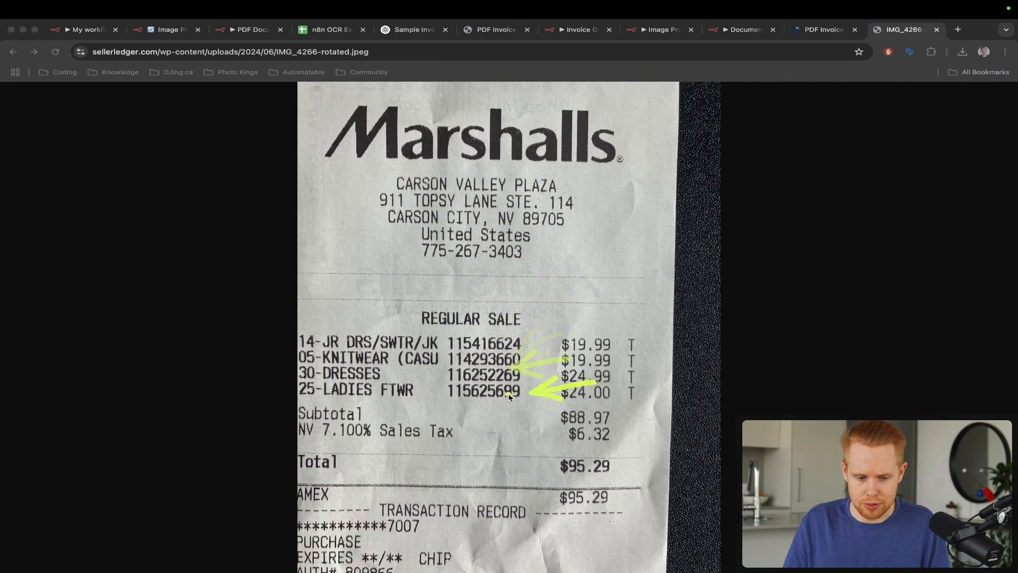
{"action": "key", "text": "ctrl+a"}
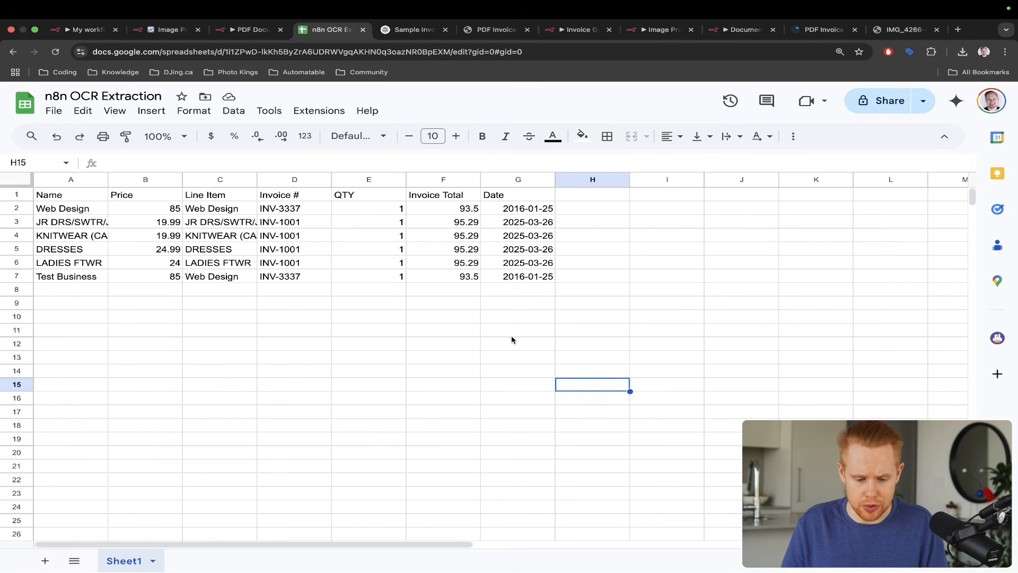
- Confirm Marshalls items dated 2023-10-01 landed in sheet rows 8–11, then return to Image Processing 2
{"action": "key", "text": "ctrl+a"}
{"action": "mouse_move", "coordinate": [686, 219]}
{"action": "left_mouse_down"}
{"action": "mouse_move", "coordinate": [614, 276]}
{"action": "mouse_move", "coordinate": [314, 274]}
{"action": "left_mouse_up"}
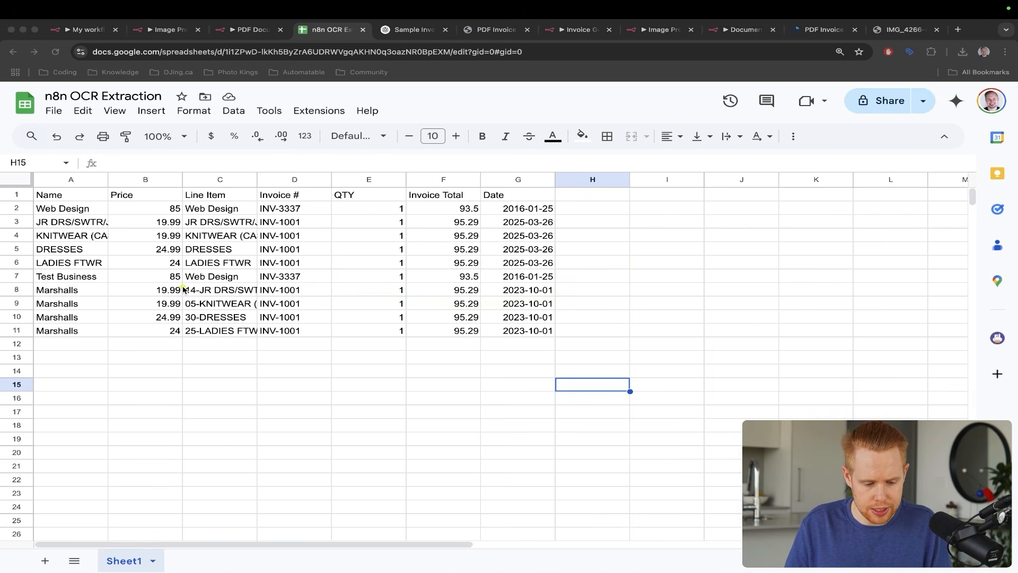
{"action": "key", "text": "ctrl+s"}
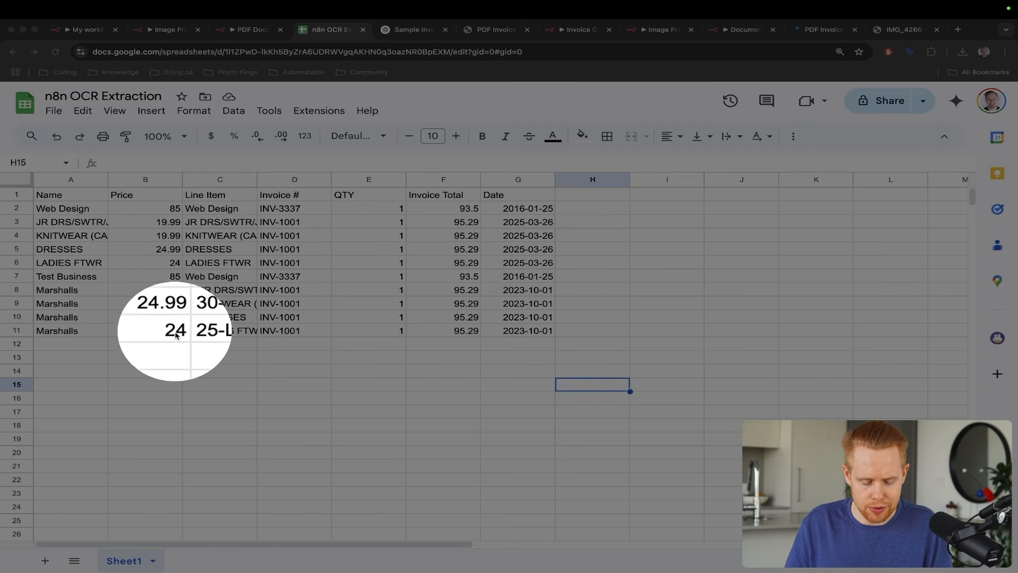
{"action": "key", "text": "ctrl+s"}
{"action": "left_click_drag", "start_coordinate": [315, 30], "coordinate": [236, 28]}
{"action": "key", "text": "ctrl+shift+Tab"}
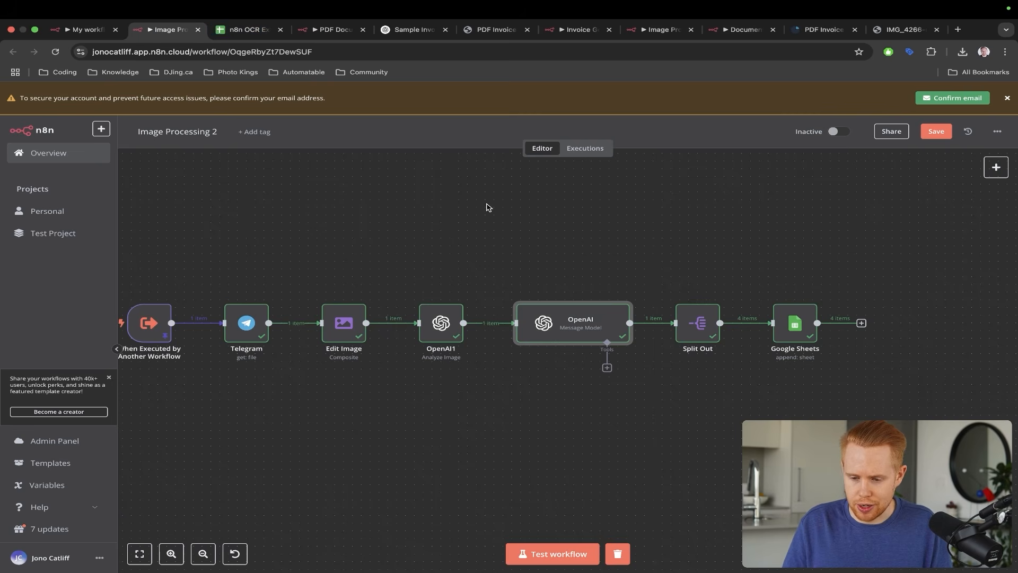
- Place the receipt image tab beside the n8n OCR Extraction sheet and review the sheet
{"action": "left_click_drag", "start_coordinate": [874, 34], "coordinate": [307, 33]}
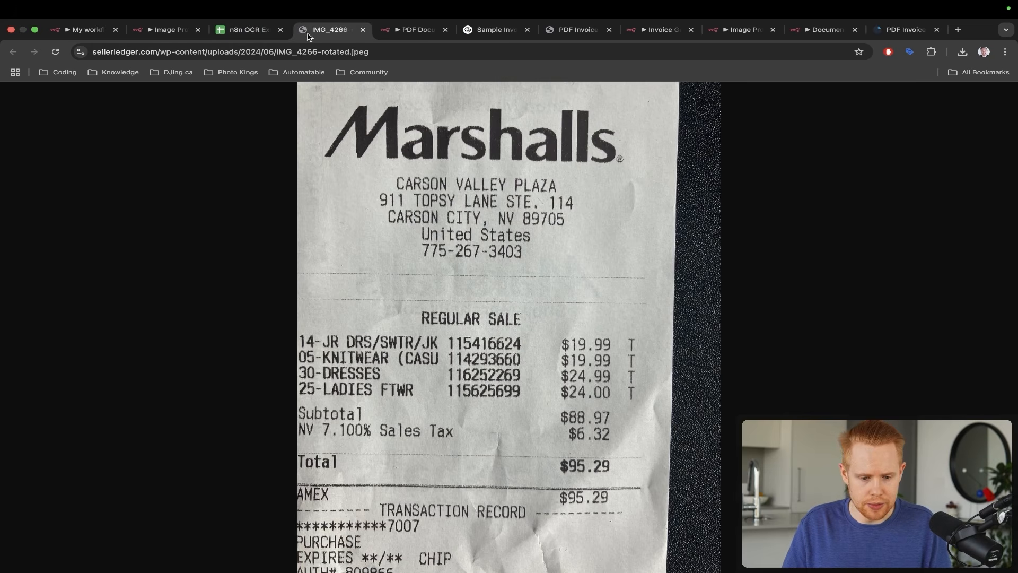
{"action": "key", "text": "ctrl+s"}
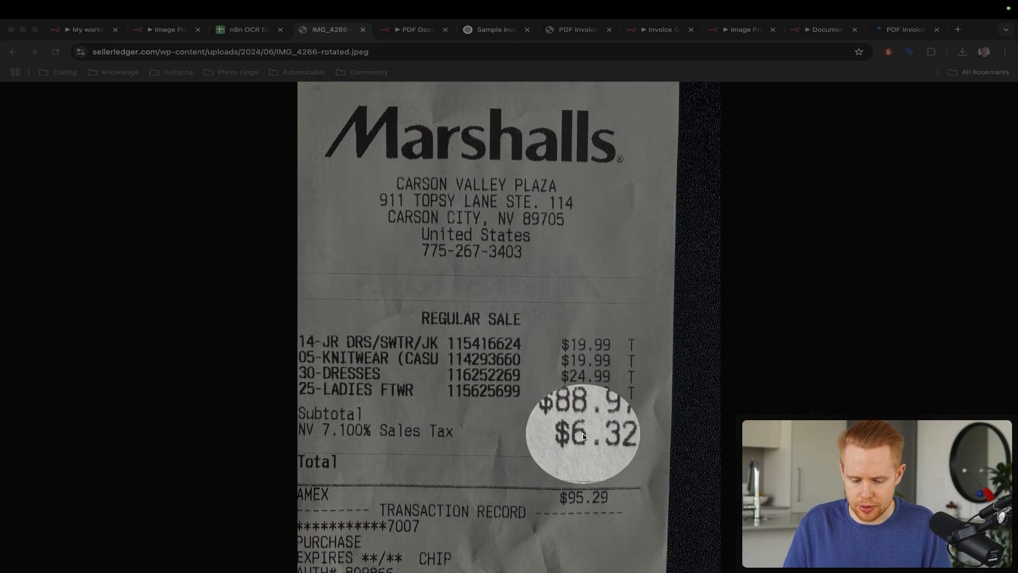
{"action": "key", "text": "Escape"}
{"action": "key", "text": "ctrl+shift+Tab"}
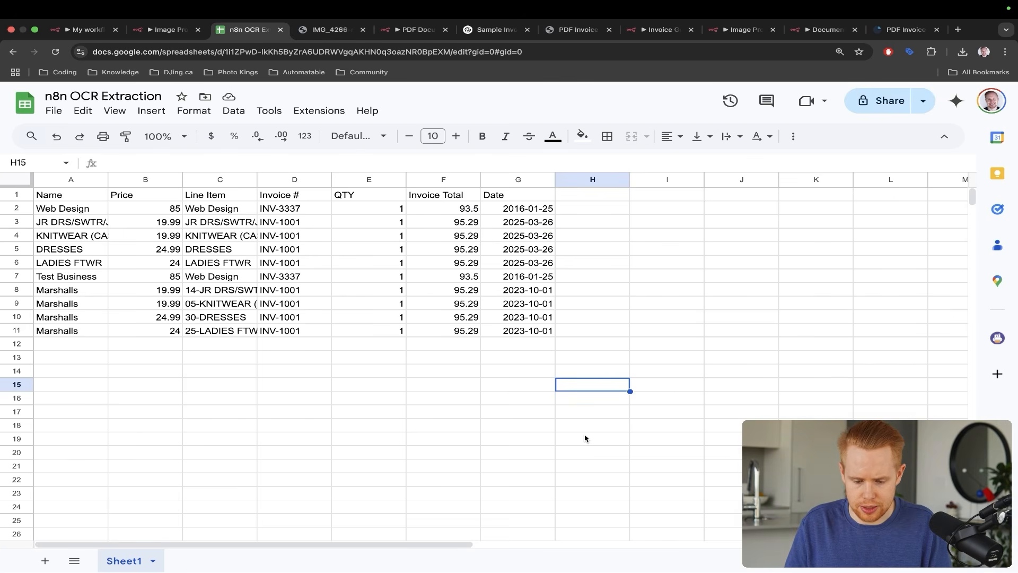
{"action": "key", "text": "ctrl+a"}
{"action": "left_click_drag", "start_coordinate": [611, 253], "coordinate": [481, 291]}
{"action": "key", "text": "Escape"}
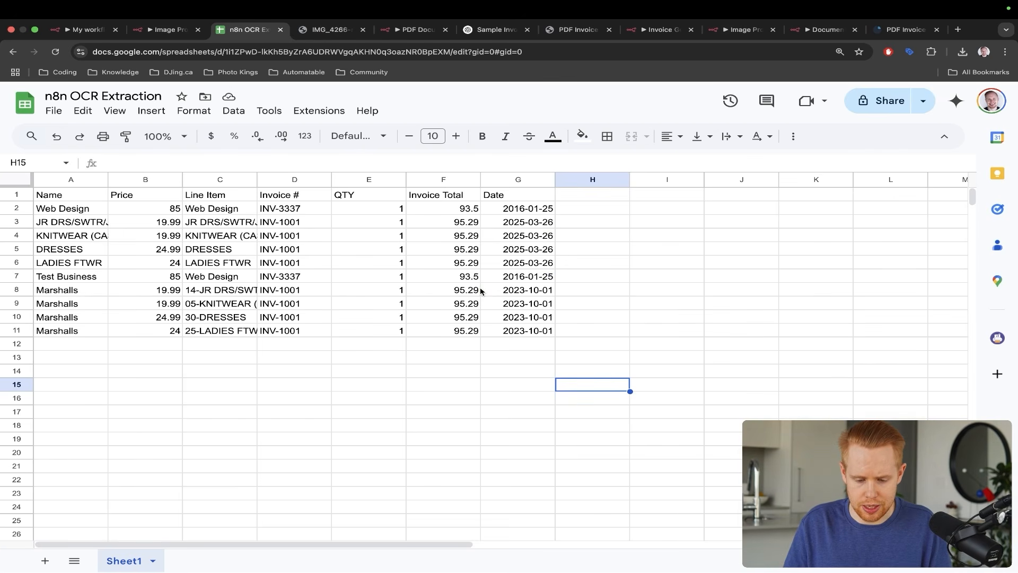
- View the Marshalls receipt again, then go to the My workflow 37 agent canvas
{"action": "key", "text": "ctrl+shift+Tab"}
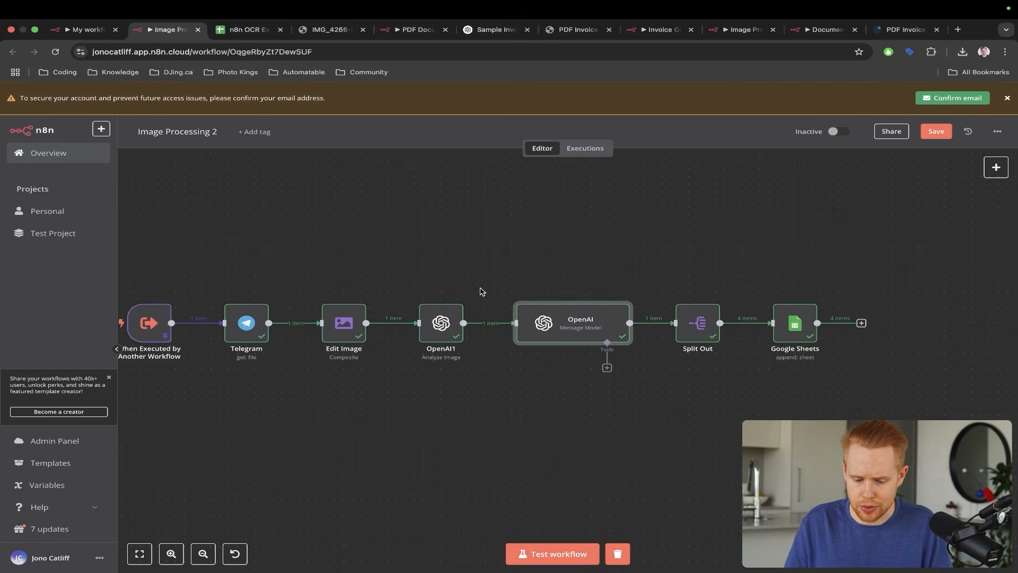
{"action": "key", "text": "ctrl+Tab"}
{"action": "key", "text": "ctrl+Tab"}
{"action": "key", "text": "ctrl+a"}
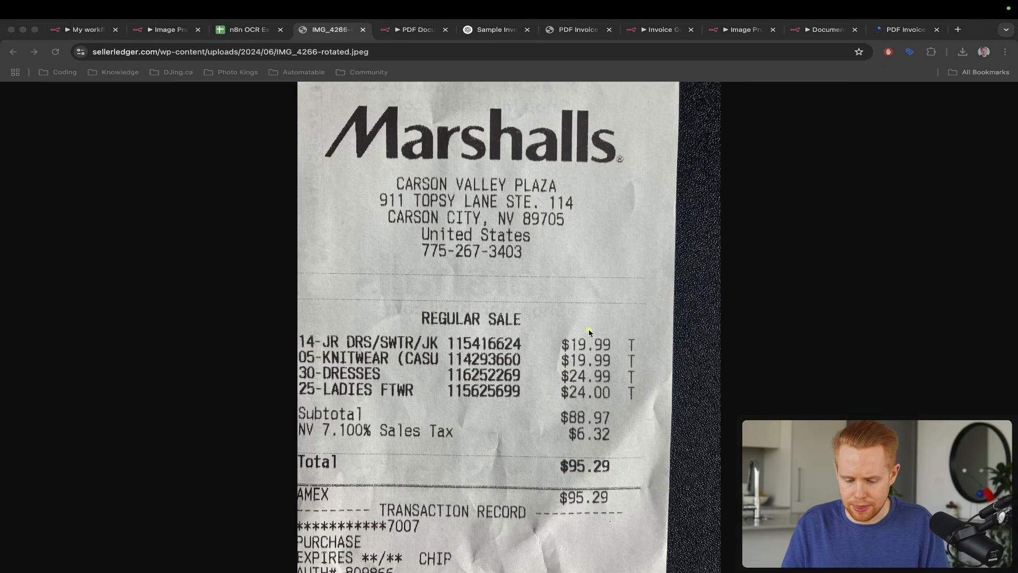
{"action": "mouse_move", "coordinate": [590, 332]}
{"action": "left_mouse_down"}
{"action": "mouse_move", "coordinate": [687, 403]}
{"action": "mouse_move", "coordinate": [622, 483]}
{"action": "left_mouse_up"}
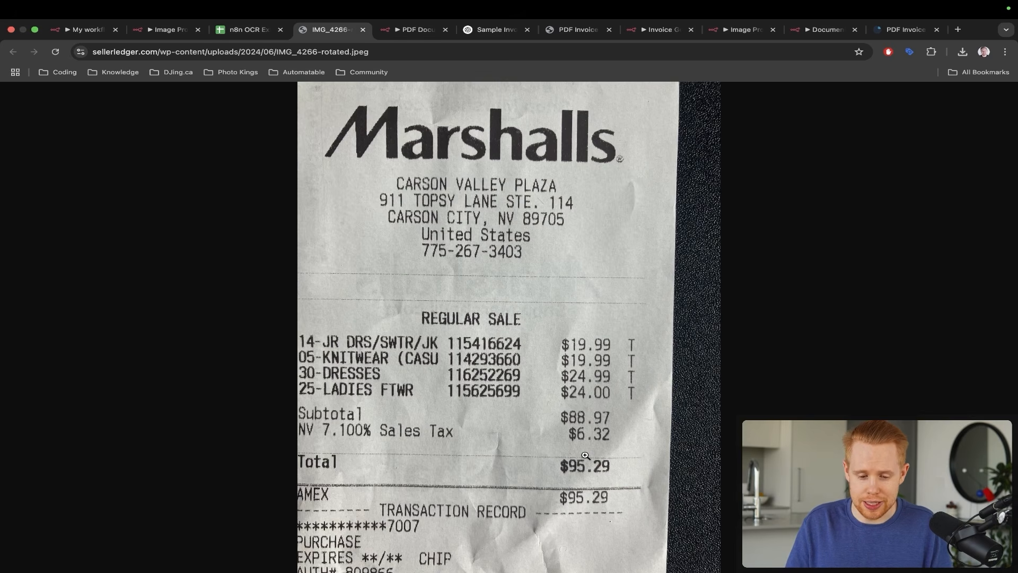
{"action": "key", "text": "ctrl+shift+Tab"}
{"action": "key", "text": "ctrl+shift+Tab"}
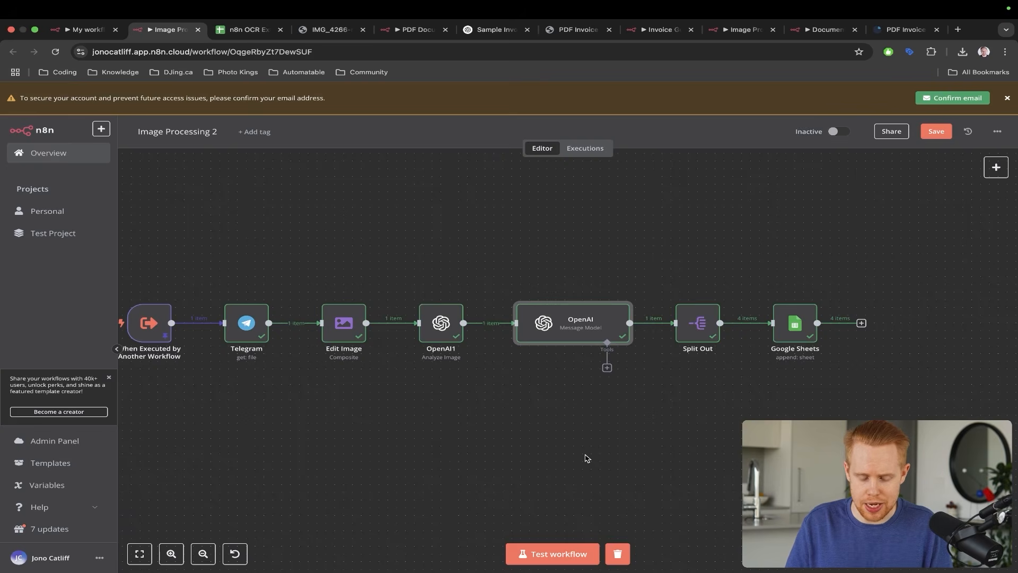
{"action": "key", "text": "ctrl+shift+Tab"}
{"action": "key", "text": "Escape"}
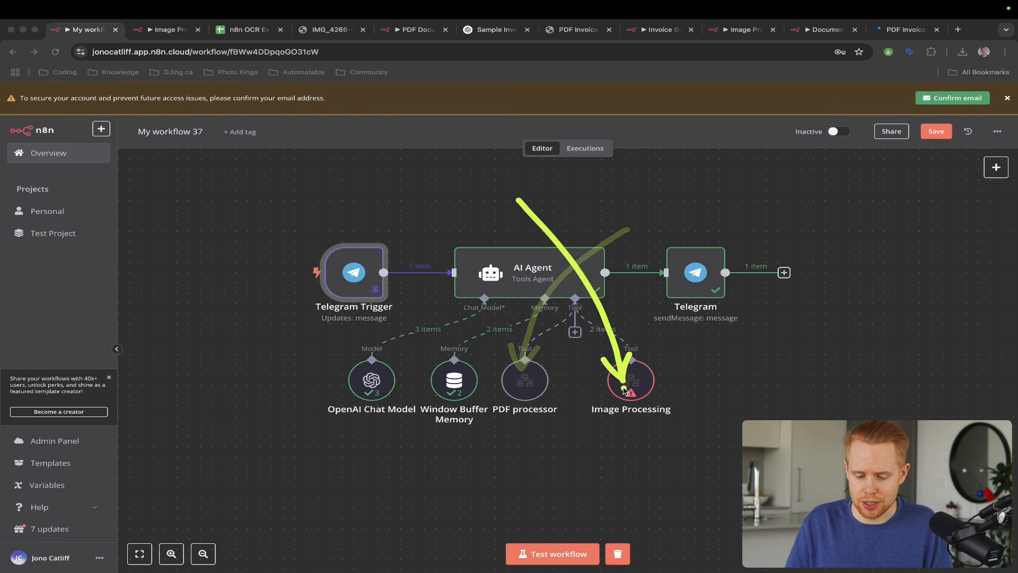
- Revisit the OCR Extraction sheet rows and My workflow 37, ending on the Image Processing 2 canvas
{"action": "key", "text": "Escape"}
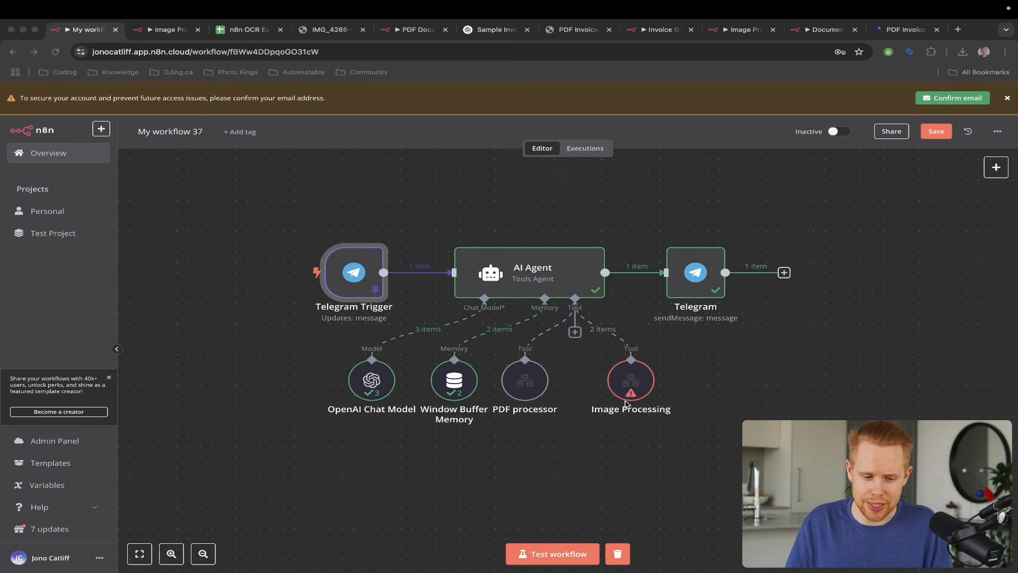
{"action": "key", "text": "ctrl+Tab"}
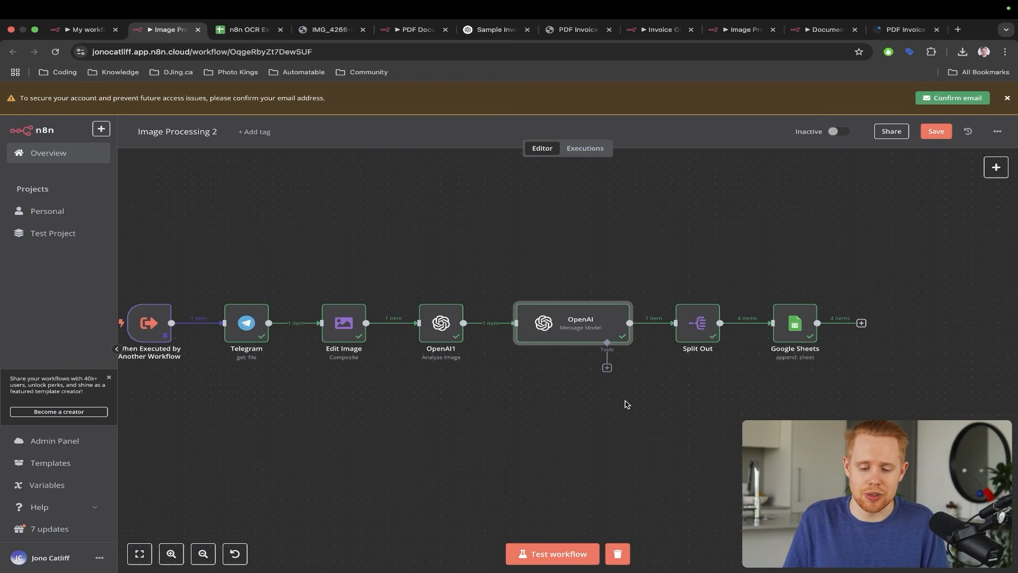
{"action": "key", "text": "ctrl+Tab"}
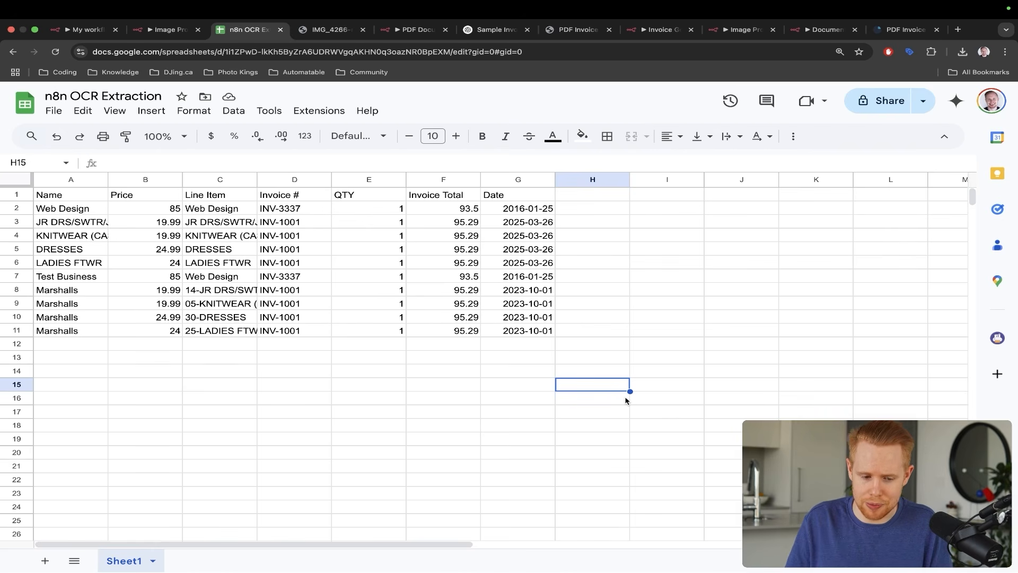
{"action": "key", "text": "ctrl+shift+Tab"}
{"action": "key", "text": "ctrl+shift+Tab"}
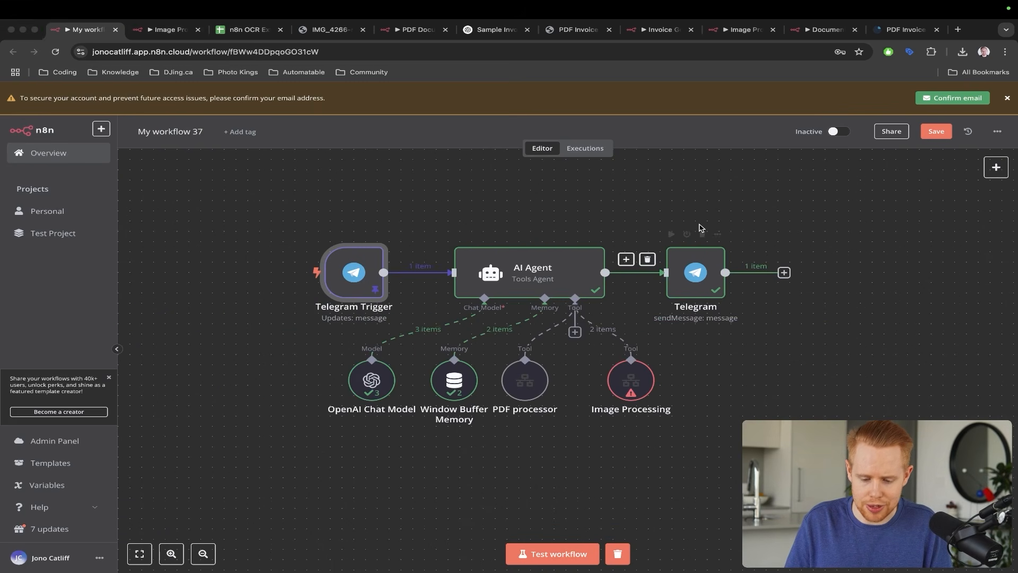
{"action": "mouse_move", "coordinate": [700, 228]}
{"action": "left_mouse_down"}
{"action": "mouse_move", "coordinate": [579, 292]}
{"action": "mouse_move", "coordinate": [541, 359]}
{"action": "left_mouse_up"}
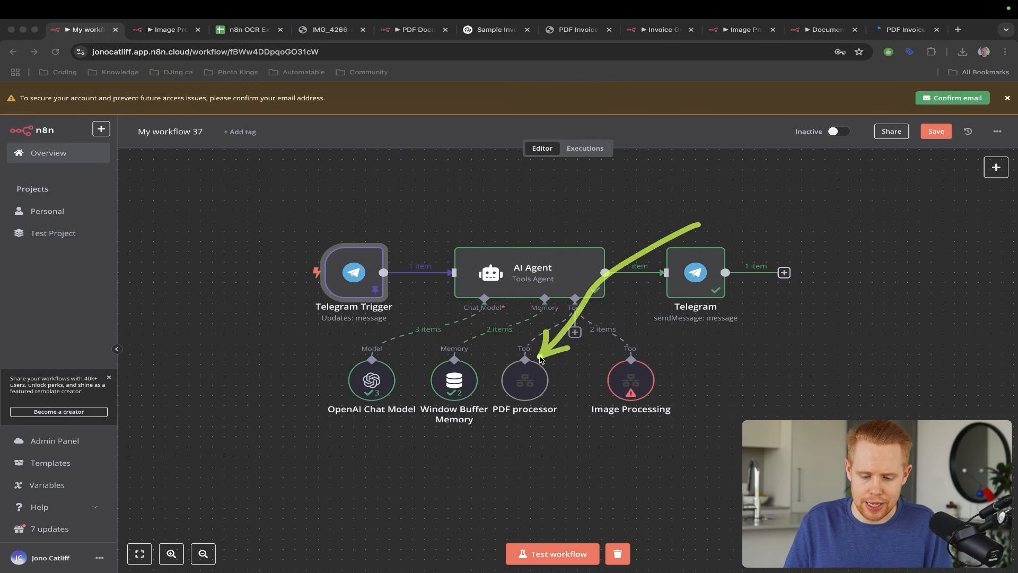
{"action": "key", "text": "ctrl+Tab"}
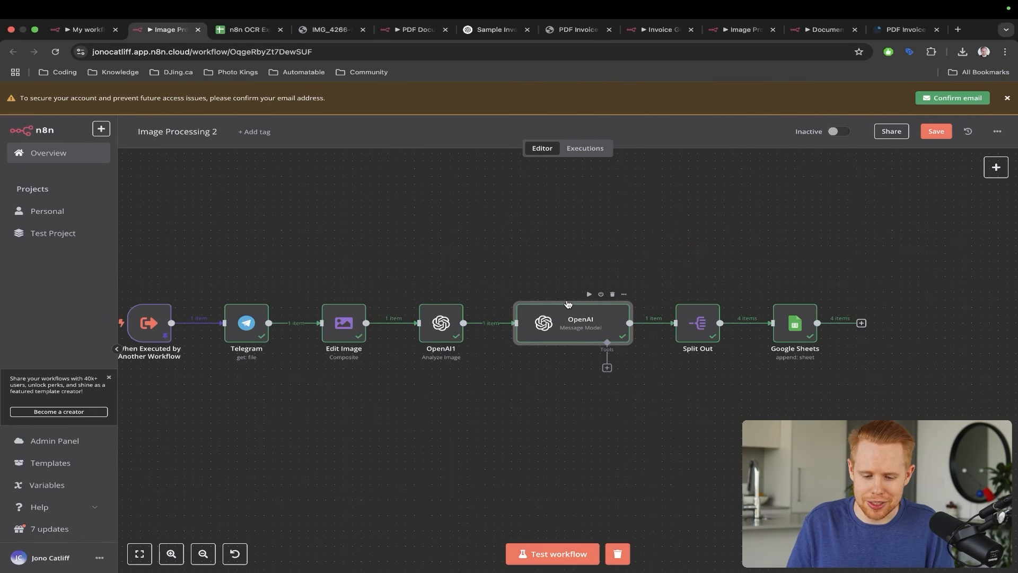
{"action": "key", "text": "ctrl+shift+a"}
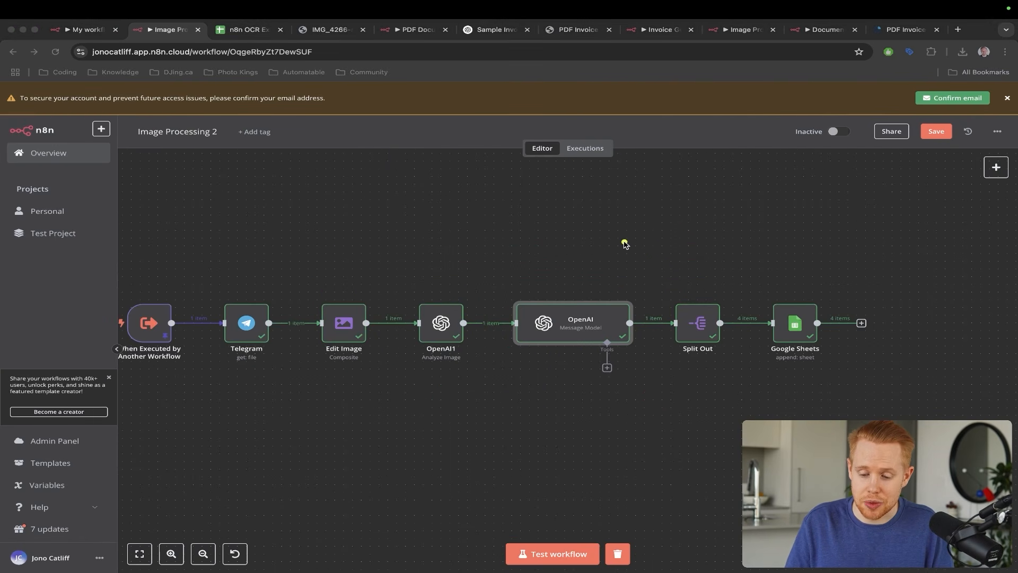
{"action": "mouse_move", "coordinate": [636, 235]}
{"action": "left_mouse_down"}
{"action": "mouse_move", "coordinate": [695, 234]}
{"action": "mouse_move", "coordinate": [787, 313]}
{"action": "left_mouse_up"}
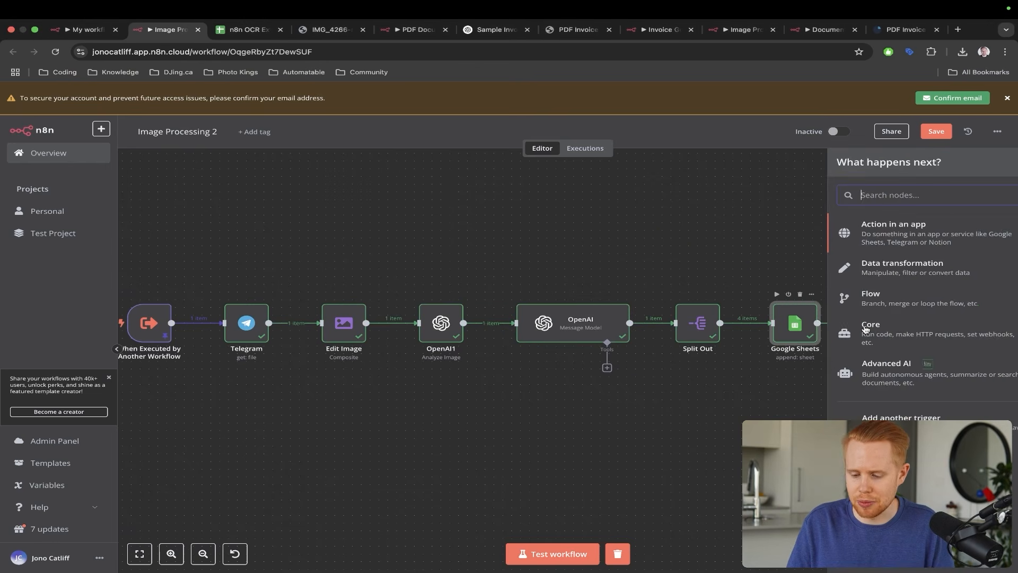
- Search the next-step options after the Google Sheets node for 'quick' to find QuickBooks Online
{"action": "left_click", "coordinate": [861, 323]}
{"action": "type", "text": "quick"}
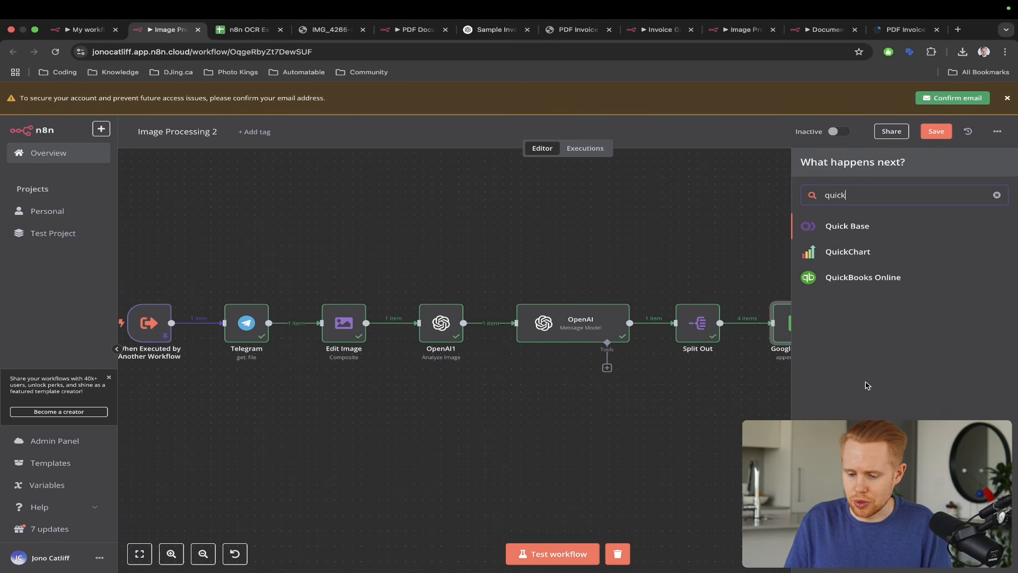
{"action": "key", "text": "ctrl+shift+a"}
{"action": "left_click_drag", "start_coordinate": [944, 370], "coordinate": [852, 283]}
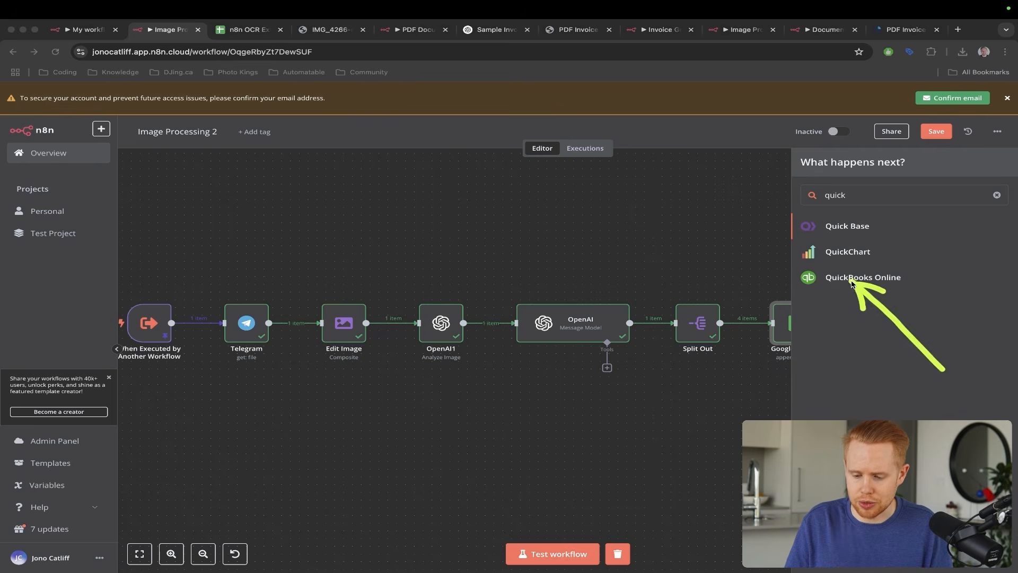
{"action": "key", "text": "ctrl+s"}
{"action": "key", "text": "ctrl+s"}
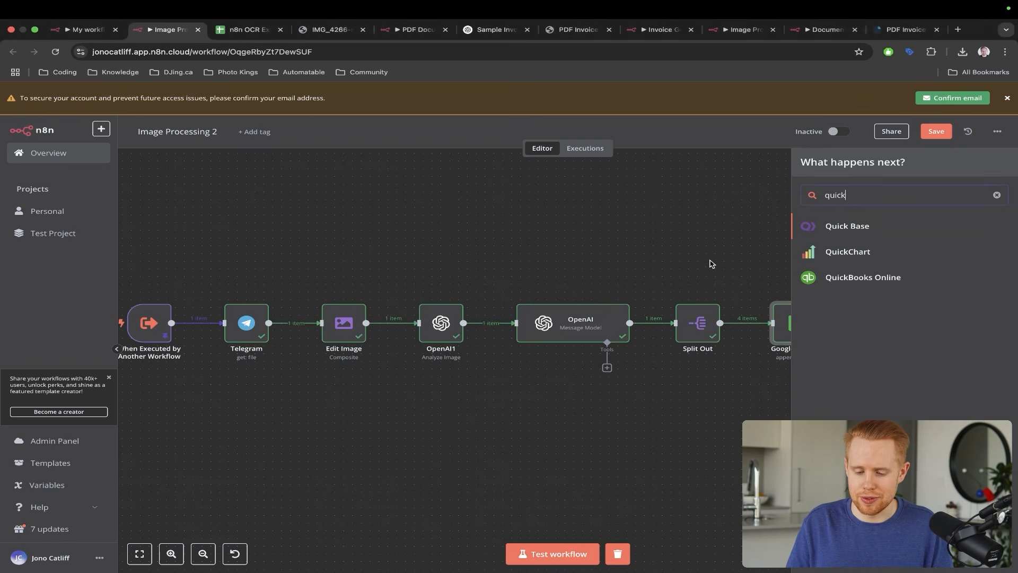
{"action": "scroll", "coordinate": [711, 257], "scroll_direction": "right", "scroll_amount": 5}
- Search the options for 'gmail' instead, then open a new browser tab
{"action": "type", "text": "gmail"}
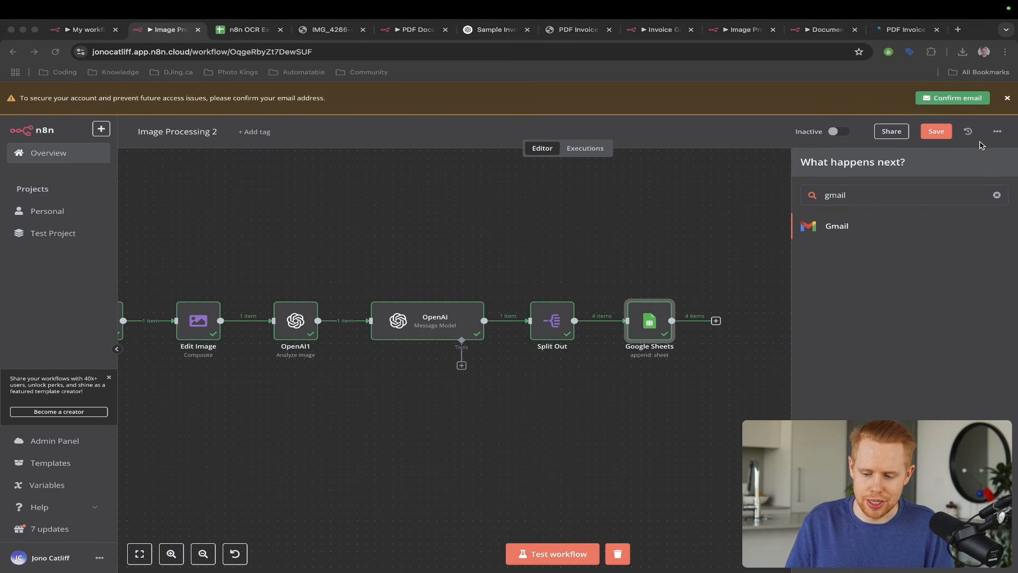
{"action": "left_click_drag", "start_coordinate": [981, 142], "coordinate": [839, 221]}
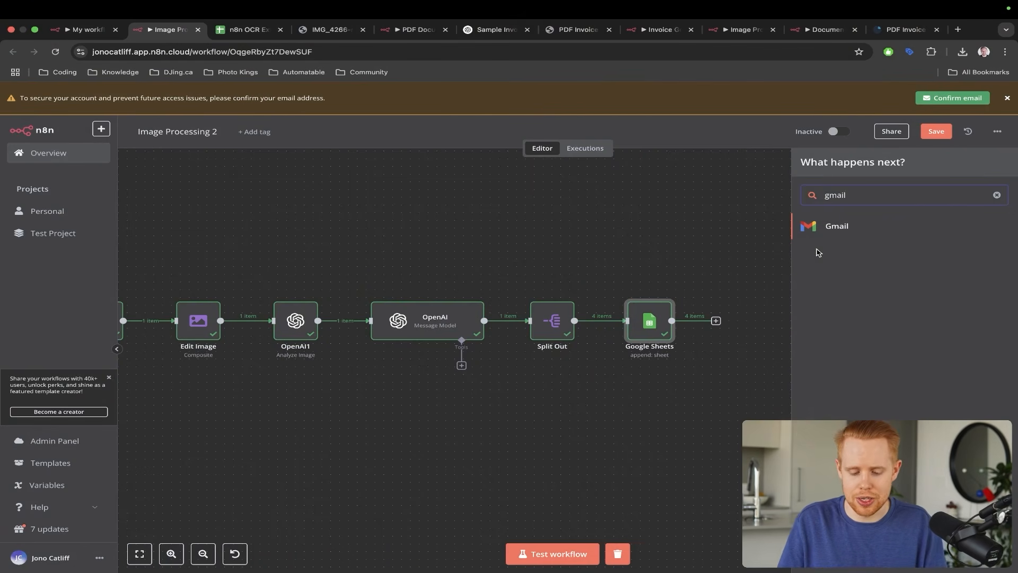
{"action": "key", "text": "super+t"}
- Load Skool's Automatable About page, browse it, then view Calendar and the Classroom course list
{"action": "type", "text": "skool"}
{"action": "key", "text": "Down"}
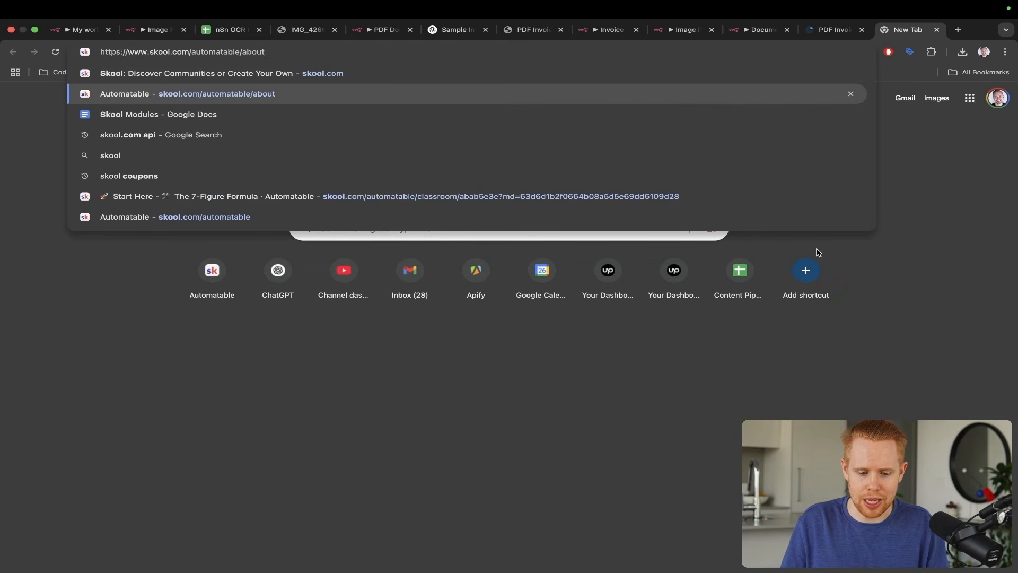
{"action": "key", "text": "Return"}
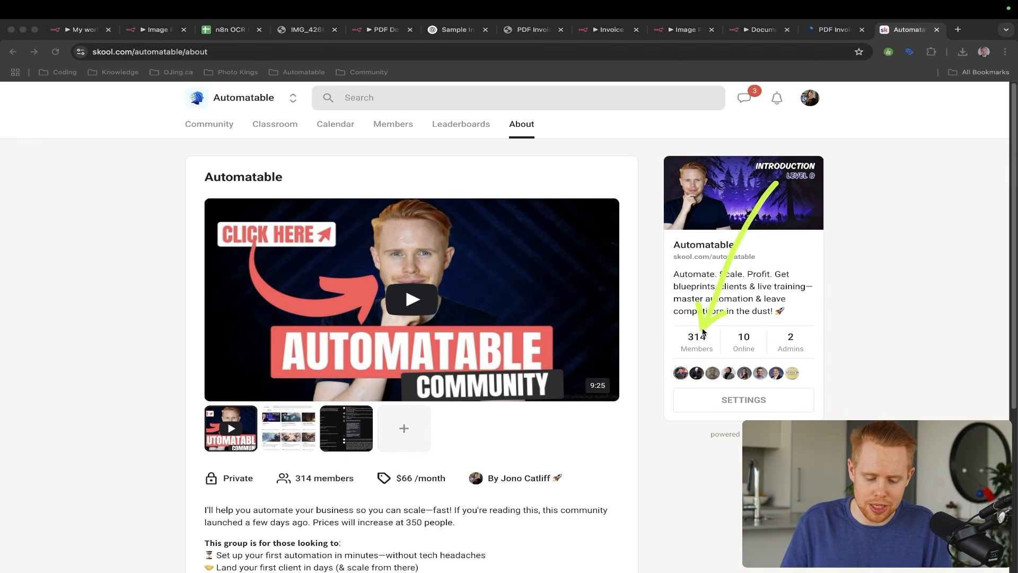
{"action": "scroll", "coordinate": [583, 343], "scroll_direction": "down", "scroll_amount": 2}
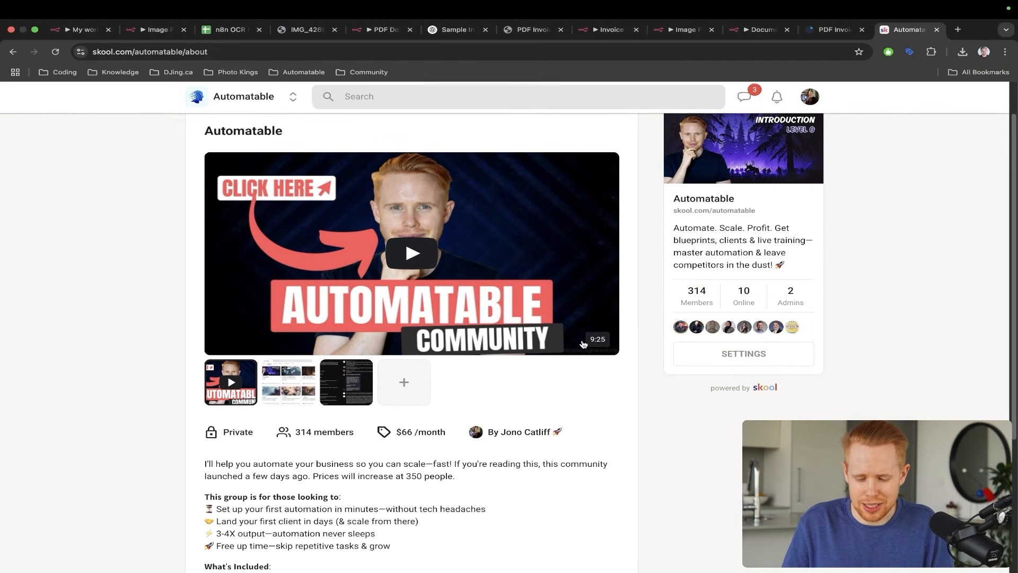
{"action": "scroll", "coordinate": [583, 344], "scroll_direction": "down", "scroll_amount": 5}
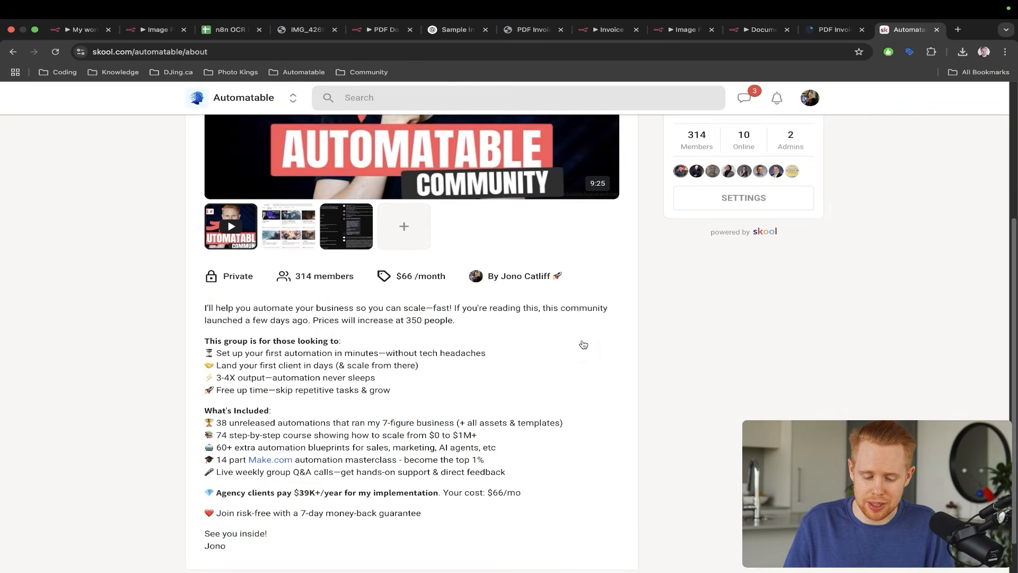
{"action": "scroll", "coordinate": [583, 344], "scroll_direction": "down", "scroll_amount": 2}
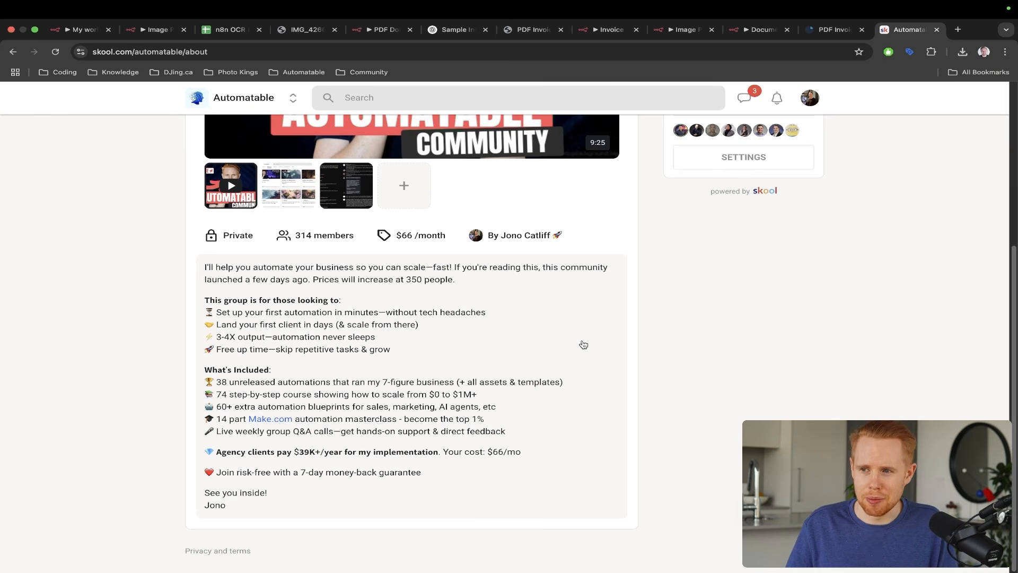
{"action": "scroll", "coordinate": [583, 345], "scroll_direction": "up", "scroll_amount": 8}
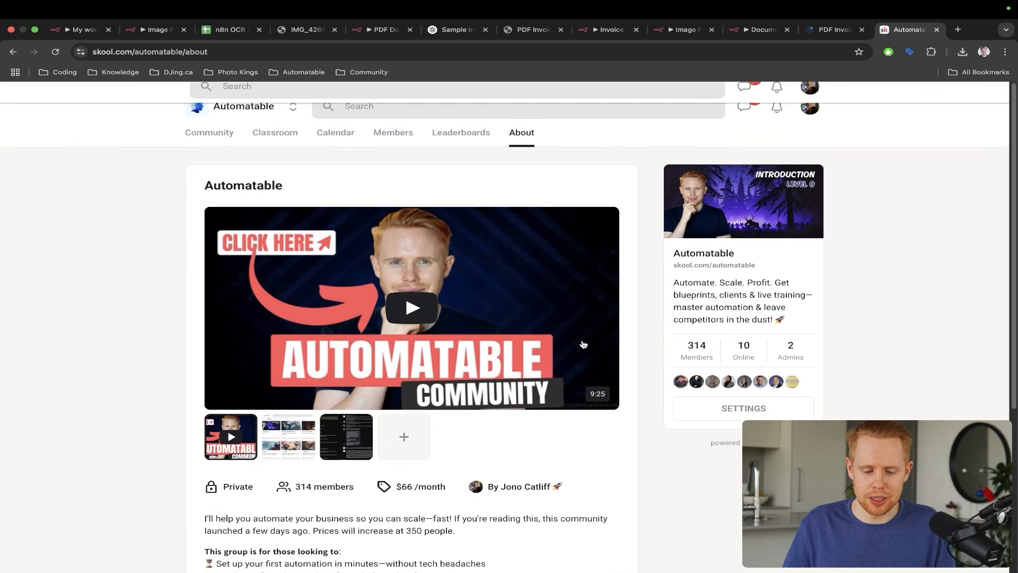
{"action": "left_click", "coordinate": [330, 130]}
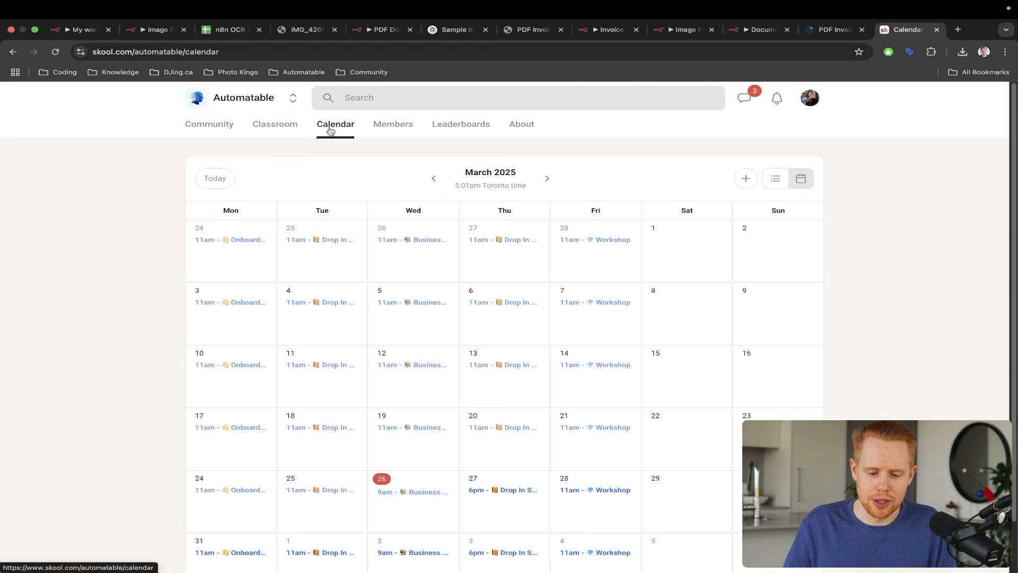
{"action": "left_click", "coordinate": [284, 131]}
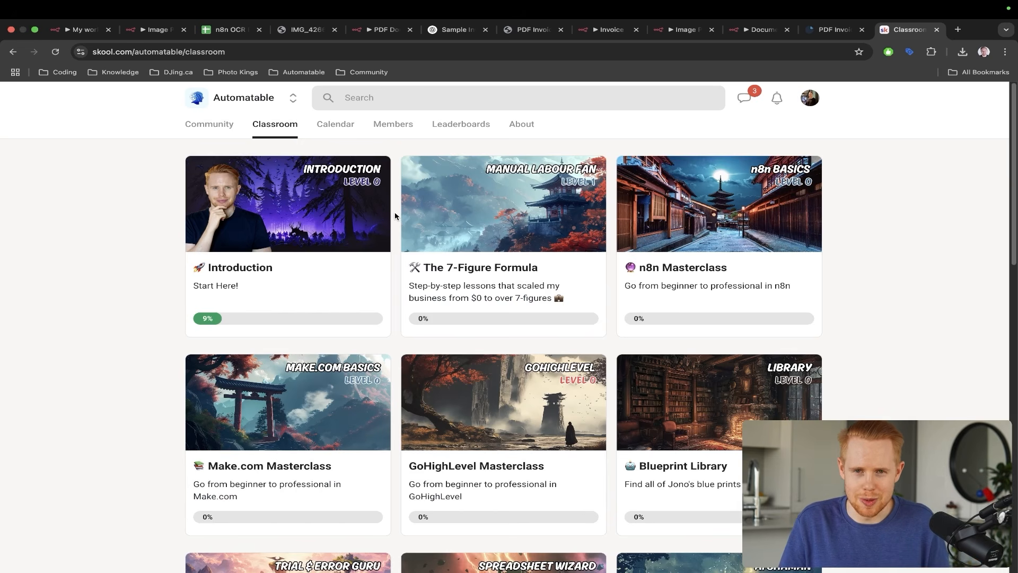
{"action": "scroll", "coordinate": [394, 213], "scroll_direction": "down", "scroll_amount": 3}
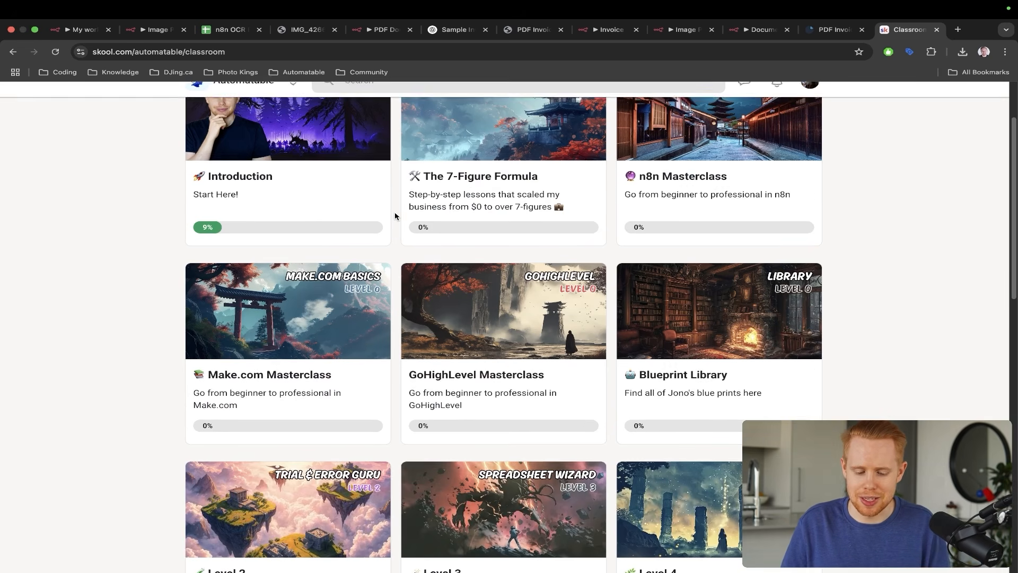